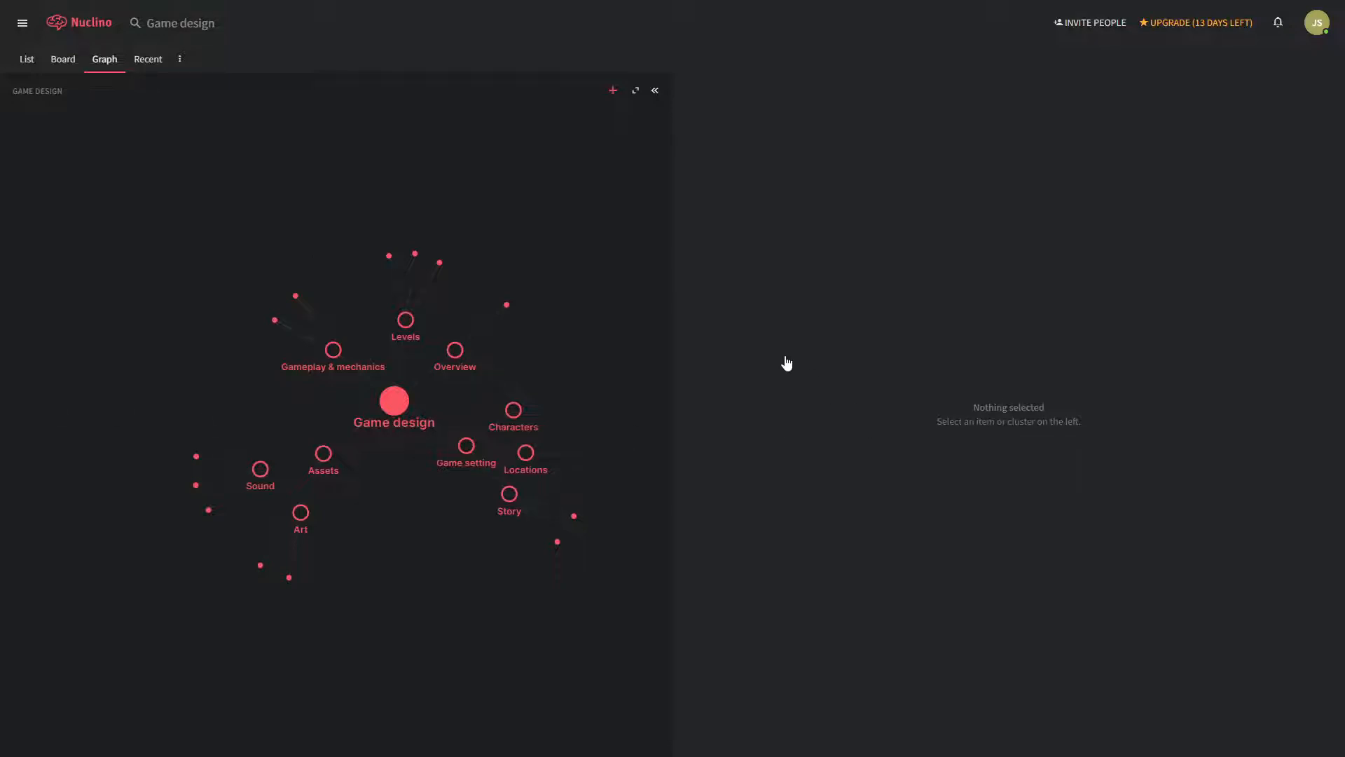
Leave full-screen mode and close the YouTube page, keeping the Game design graph in view.
key(F11)
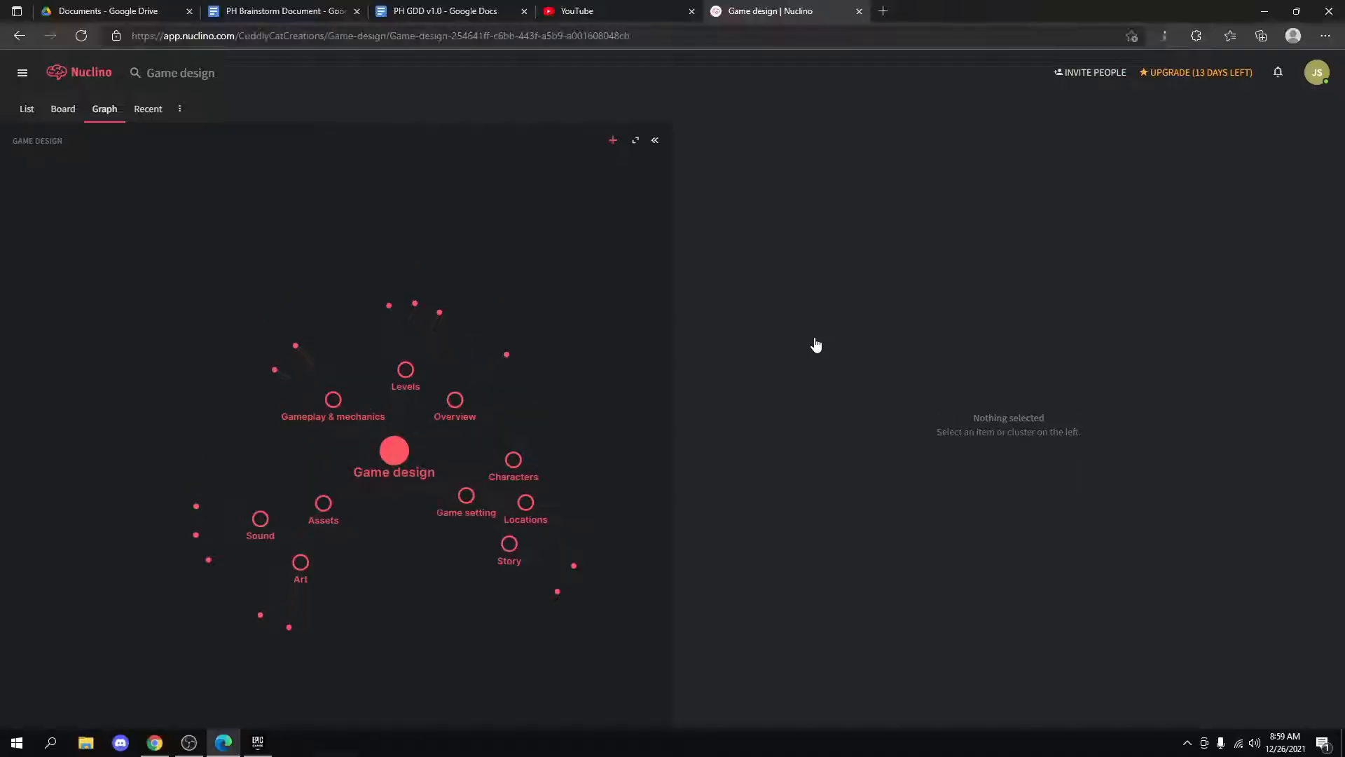
click(692, 12)
scroll(609, 393, down, 2)
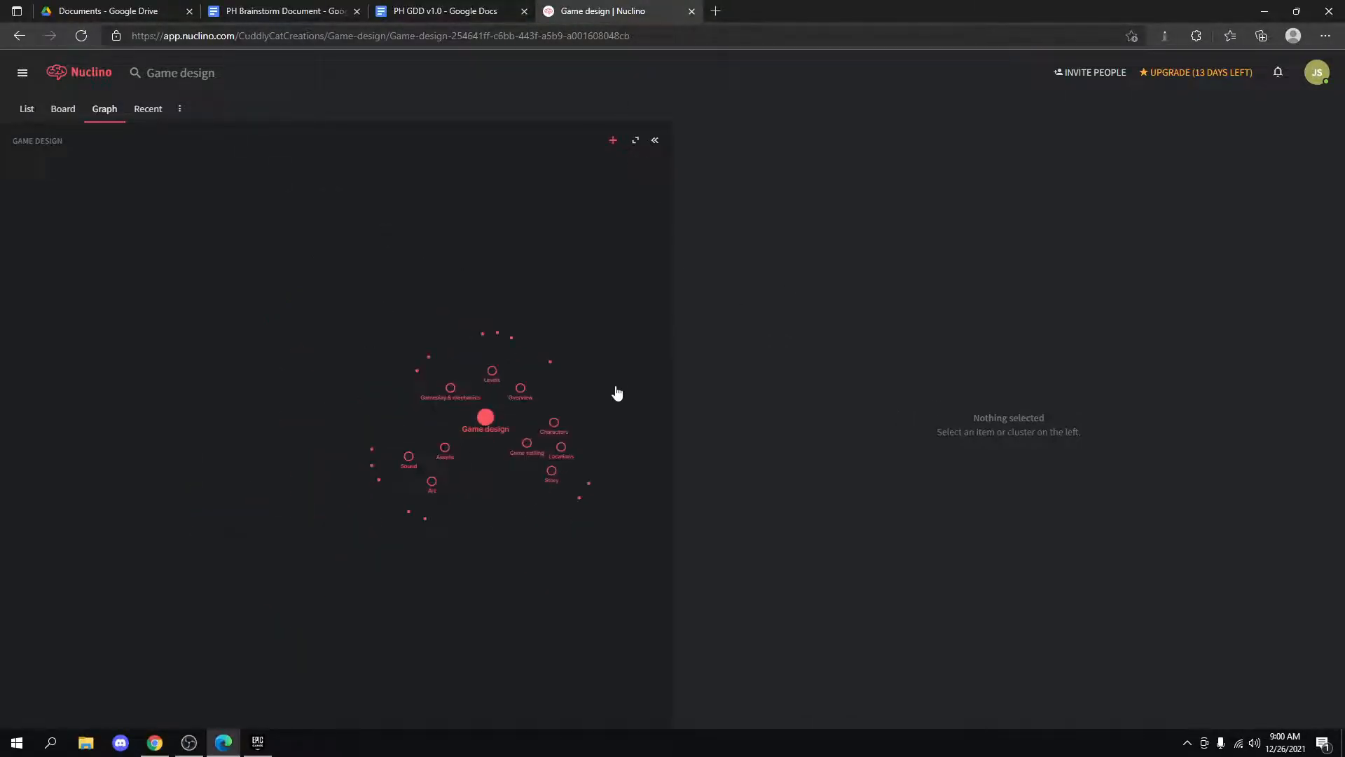
scroll(561, 412, up, 2)
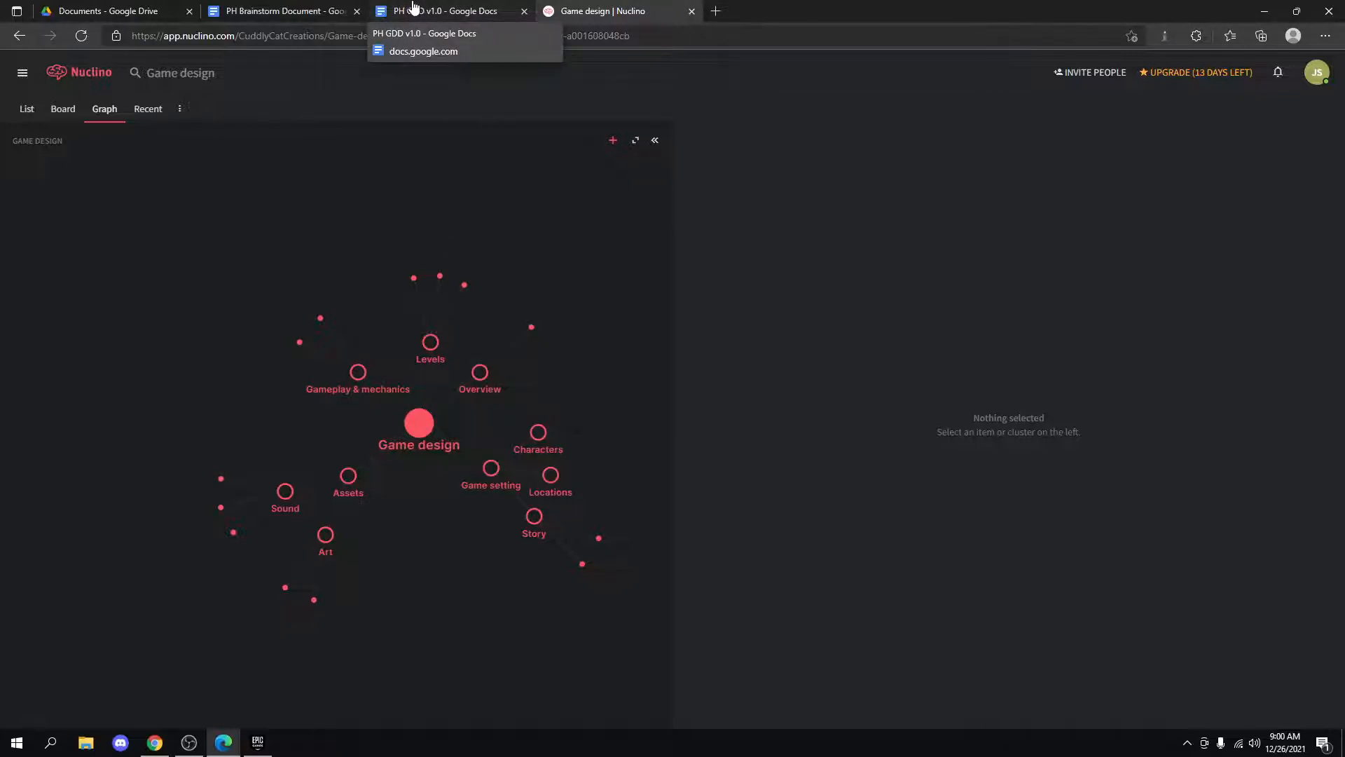
Switch to the PH GDD v1.0 document in Google Docs and skim it through to the Player Gear tables at its end.
click(446, 13)
scroll(585, 294, down, 17)
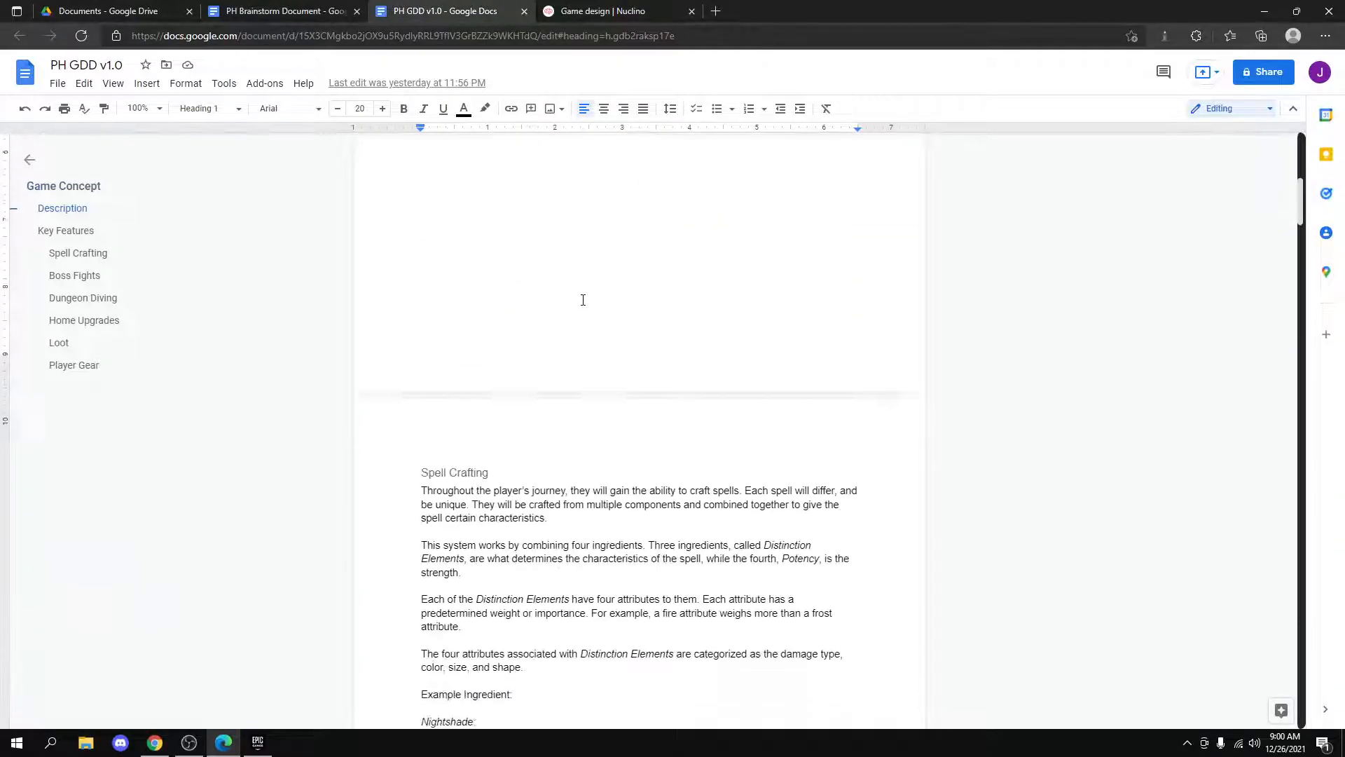
scroll(590, 292, down, 20)
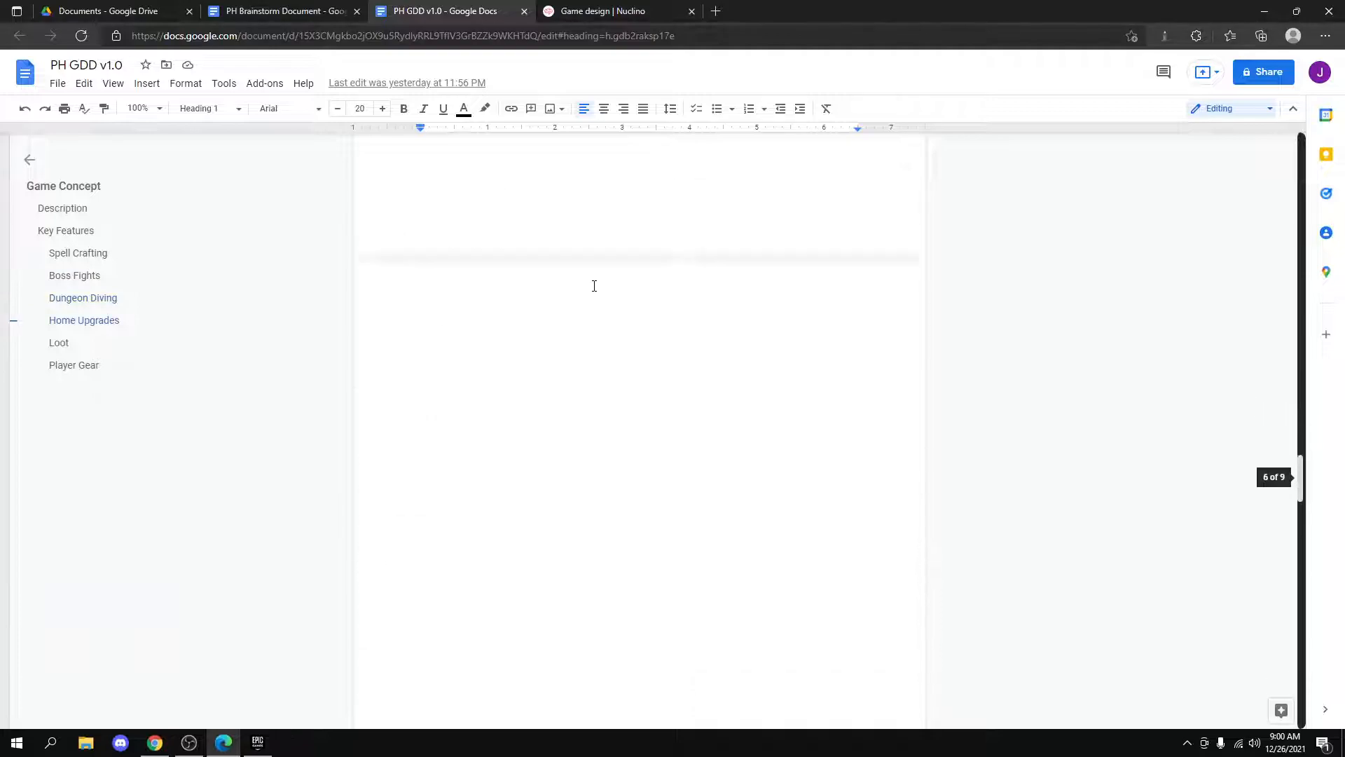
scroll(594, 282, down, 20)
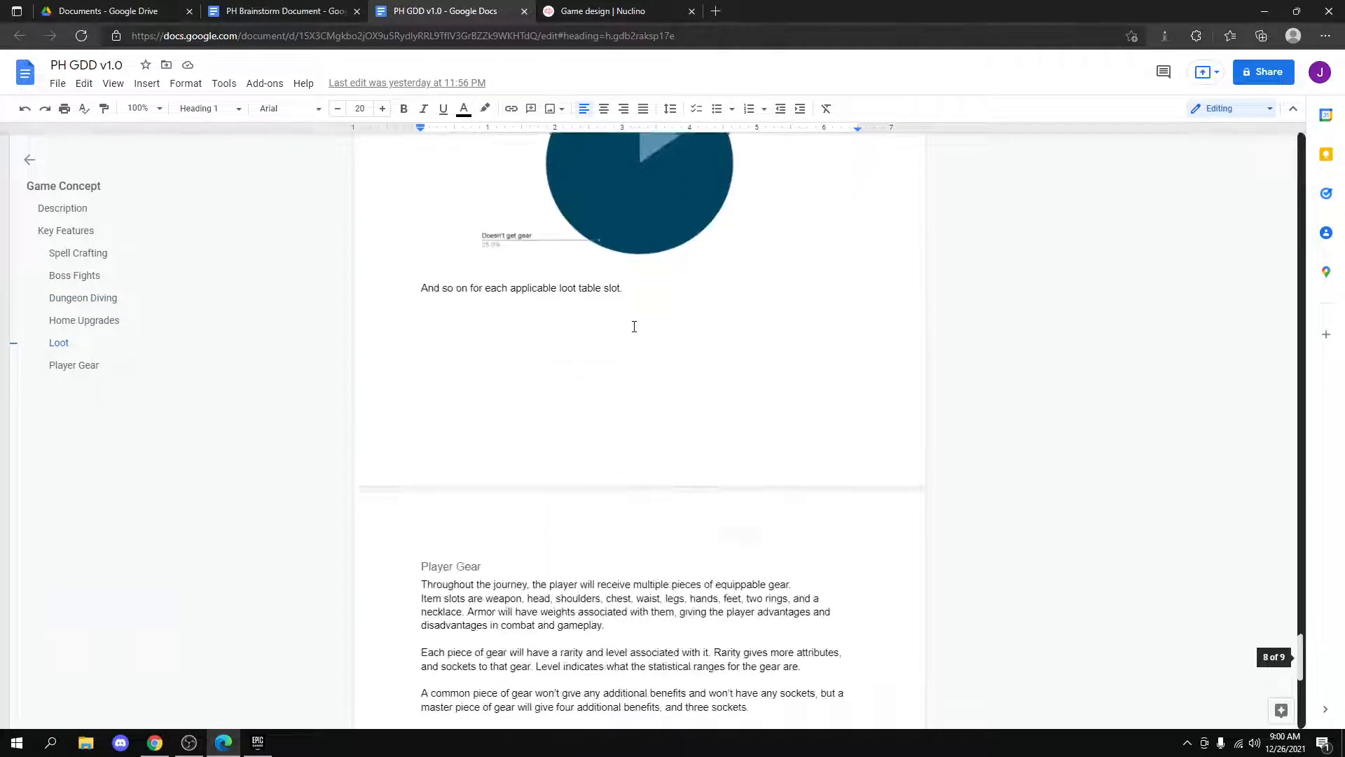
scroll(628, 325, down, 5)
scroll(631, 336, up, 12)
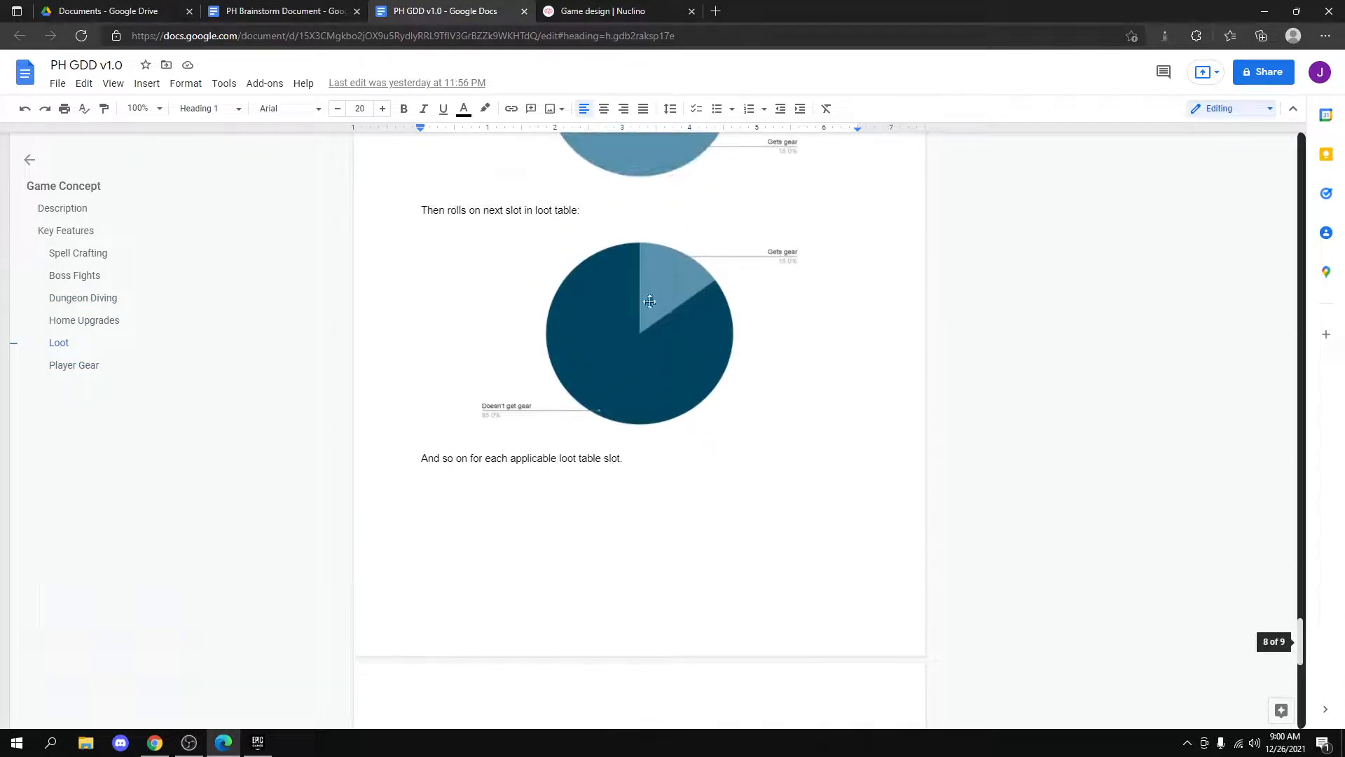
scroll(601, 323, down, 12)
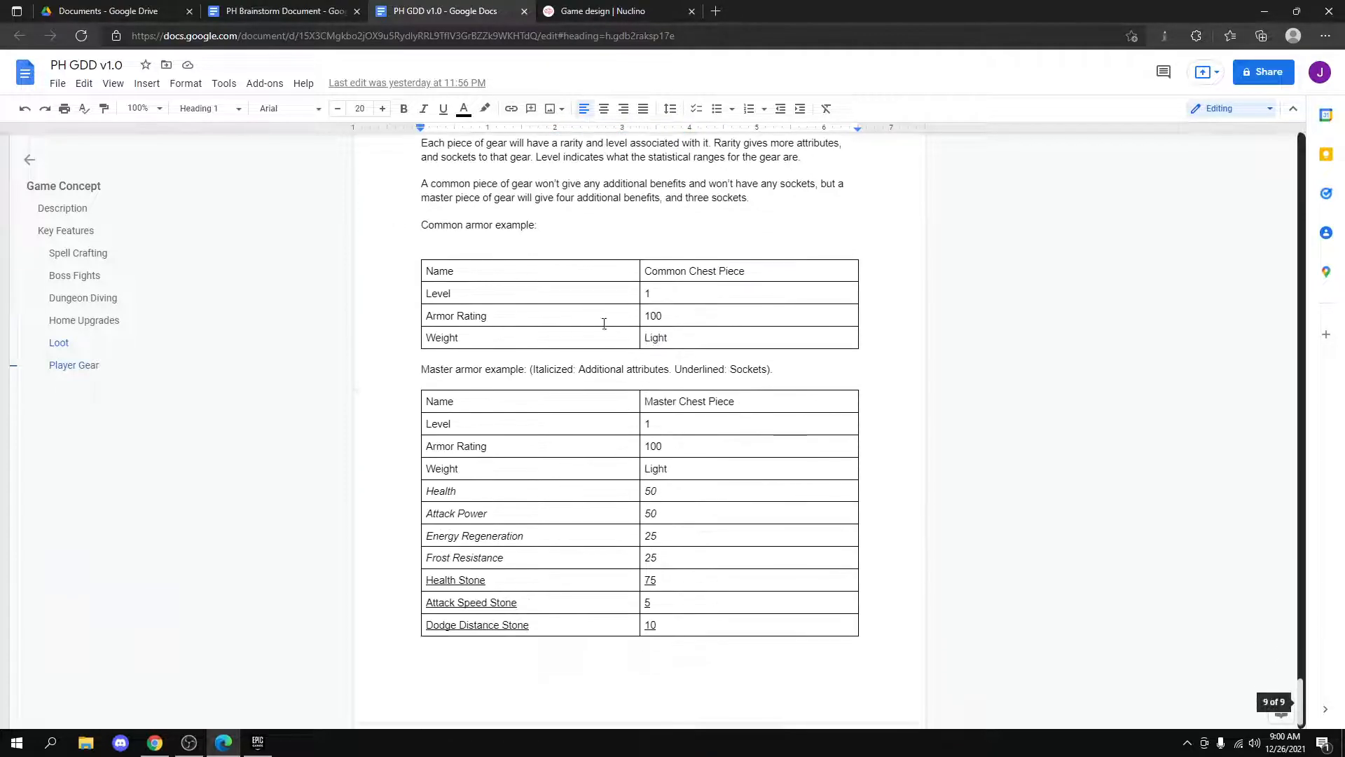
Examine the document's Loot section, including the example loot table and the pie charts for individual rolls.
scroll(676, 407, up, 20)
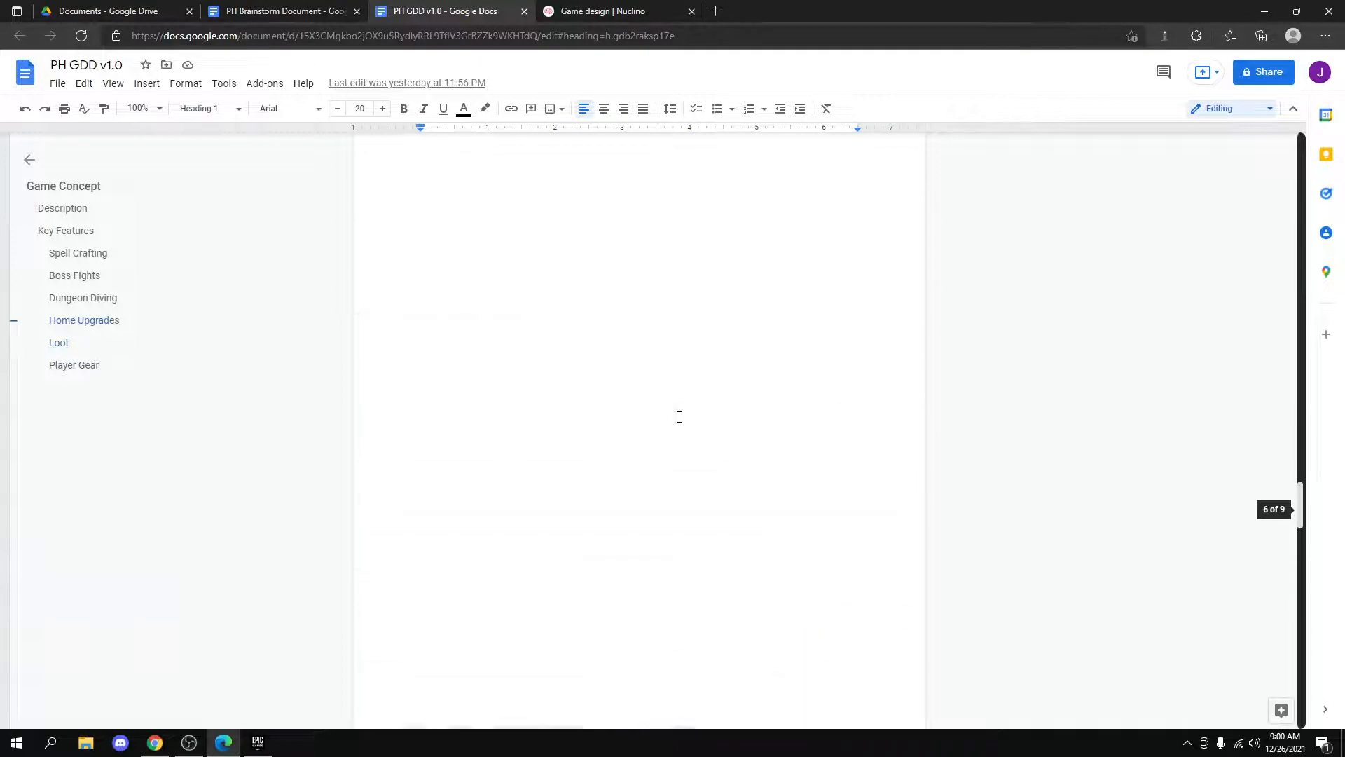
scroll(675, 405, down, 7)
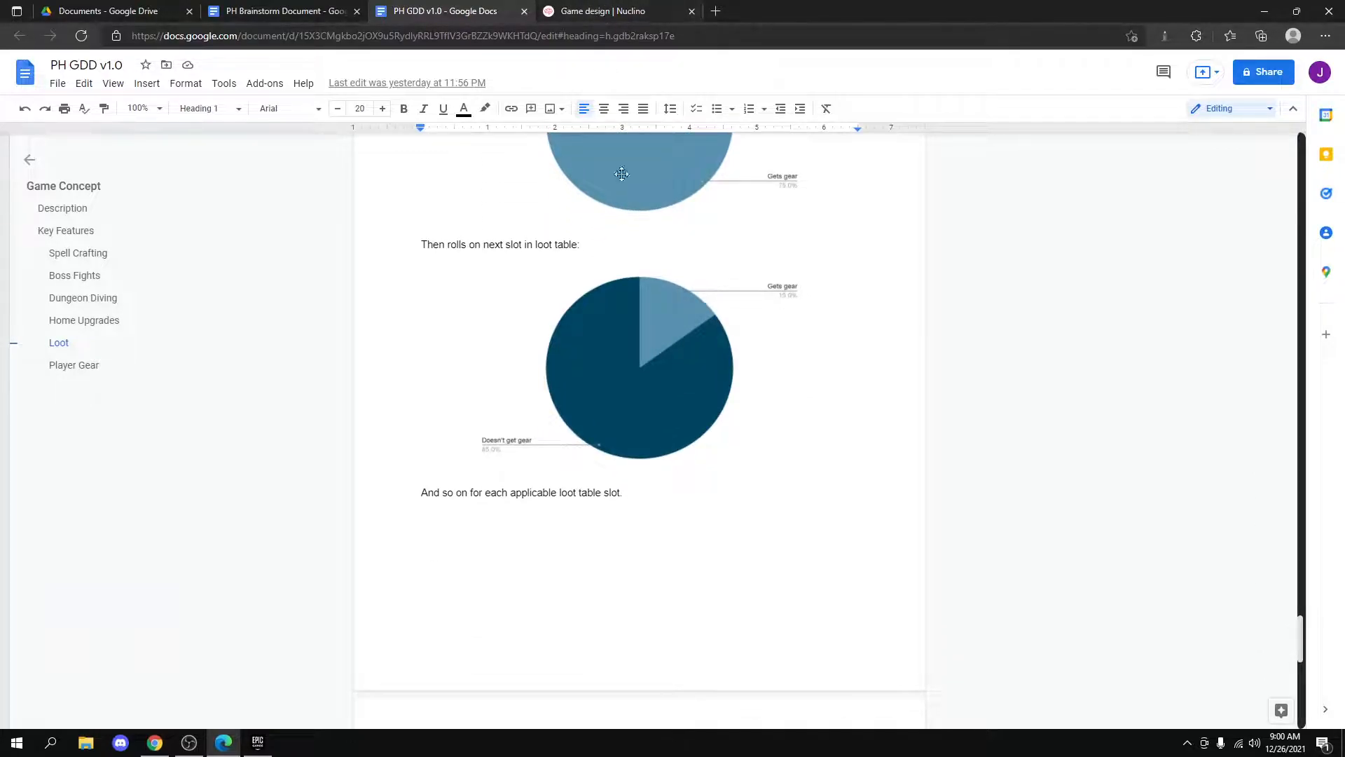
scroll(553, 281, up, 5)
scroll(527, 263, down, 2)
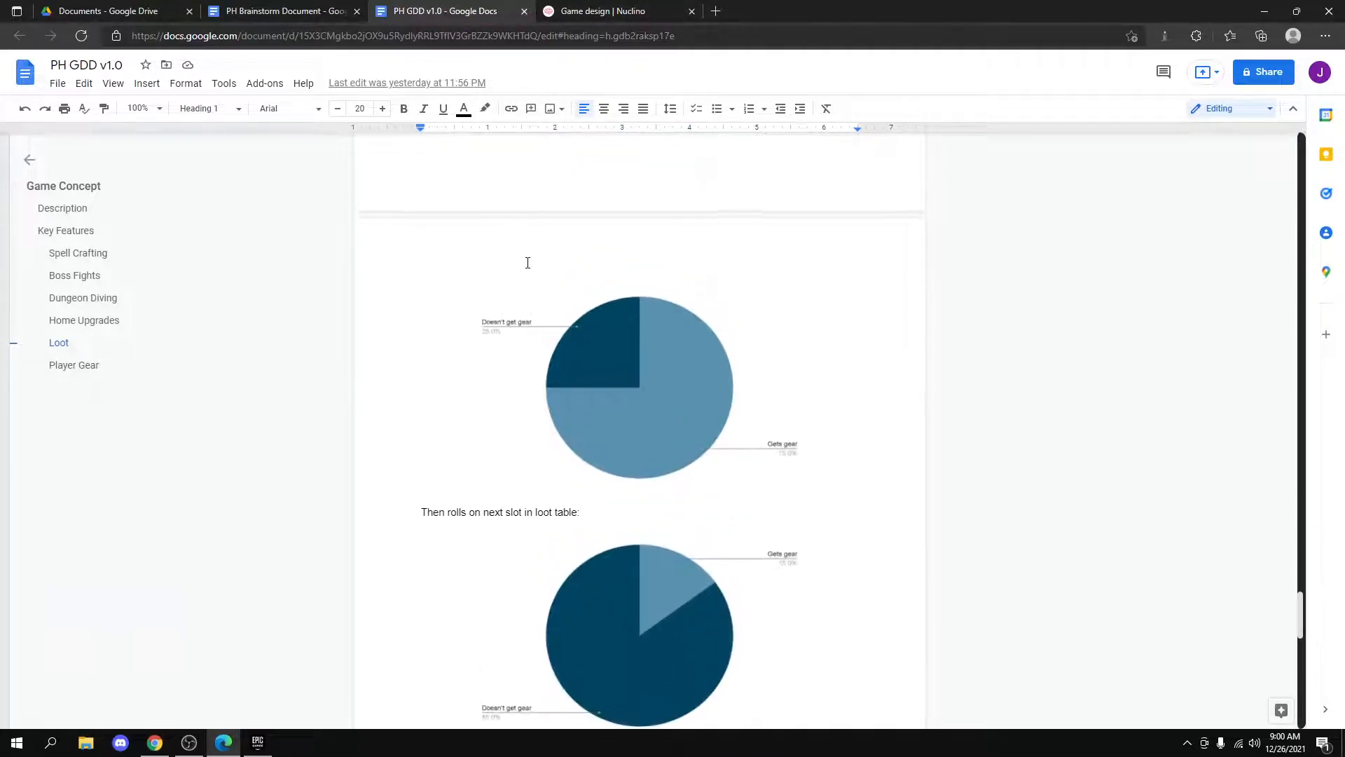
scroll(526, 261, up, 17)
scroll(527, 262, down, 15)
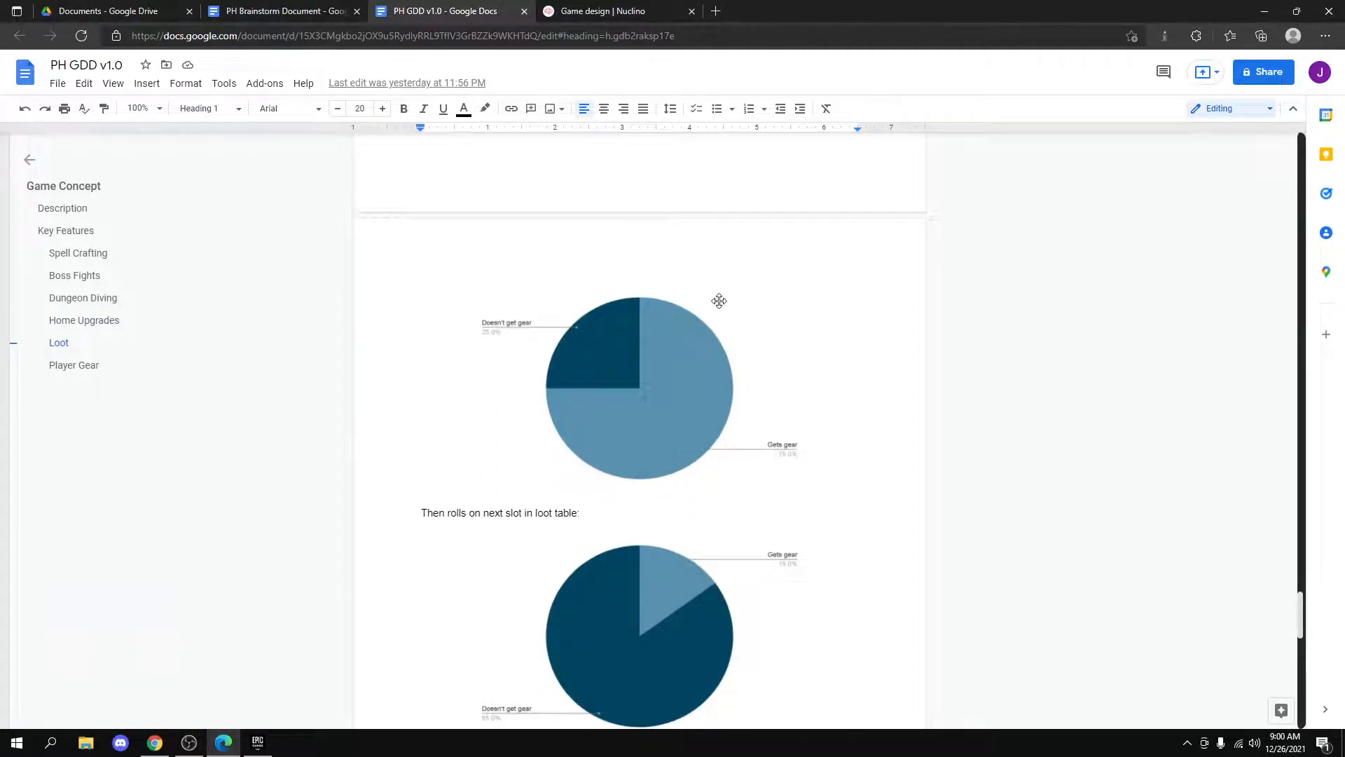
scroll(697, 330, up, 12)
scroll(681, 279, down, 5)
scroll(681, 277, up, 5)
scroll(683, 271, down, 3)
scroll(683, 271, up, 3)
scroll(683, 271, down, 3)
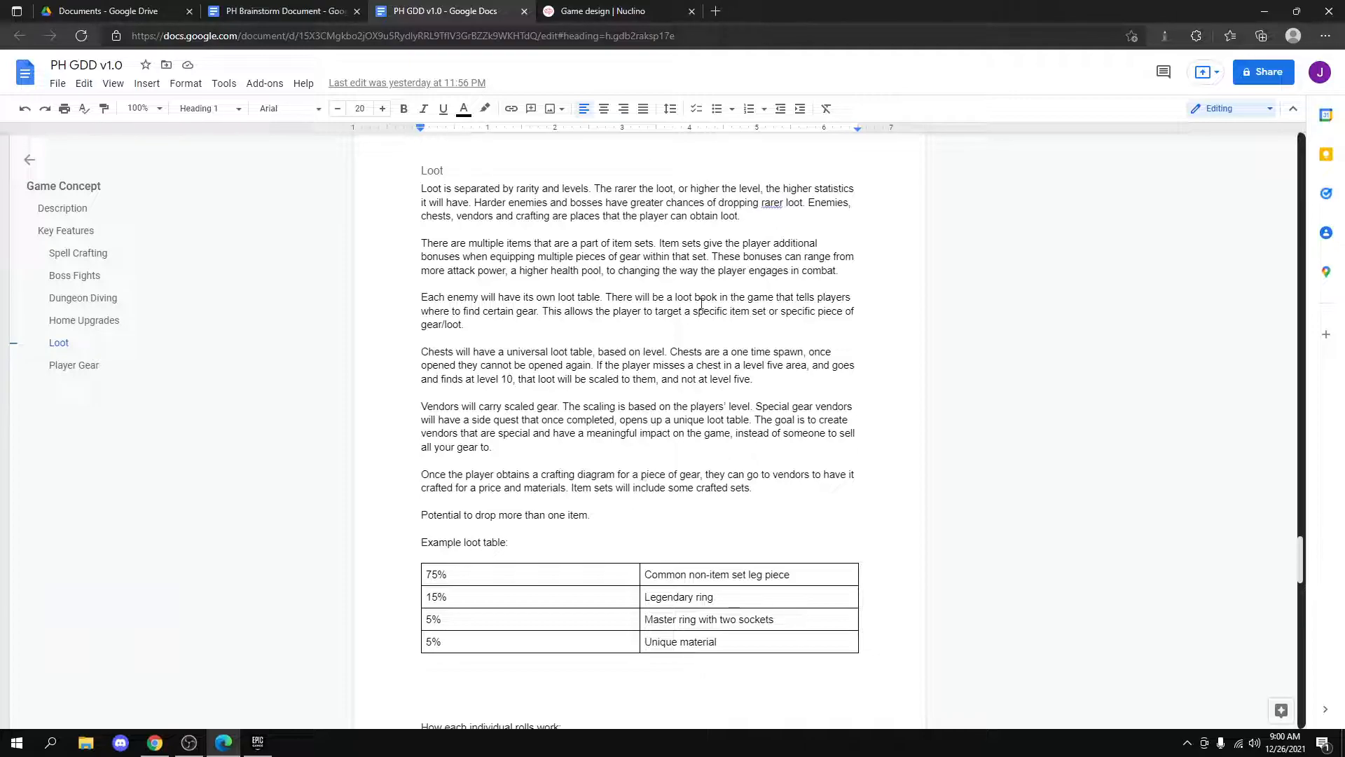
Review the Player Gear section with its common and master armor example tables.
scroll(536, 350, down, 15)
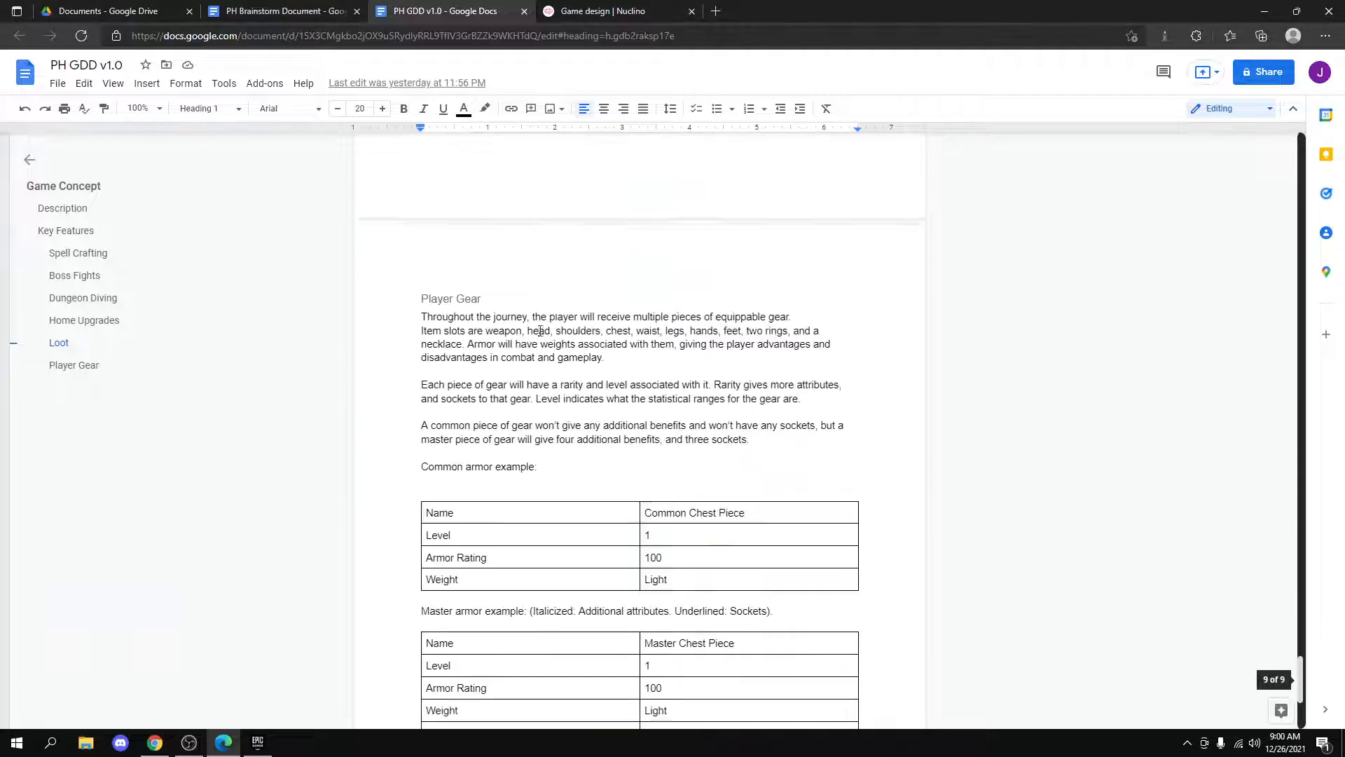
scroll(552, 385, down, 3)
scroll(543, 374, up, 14)
scroll(544, 375, down, 5)
scroll(544, 371, down, 9)
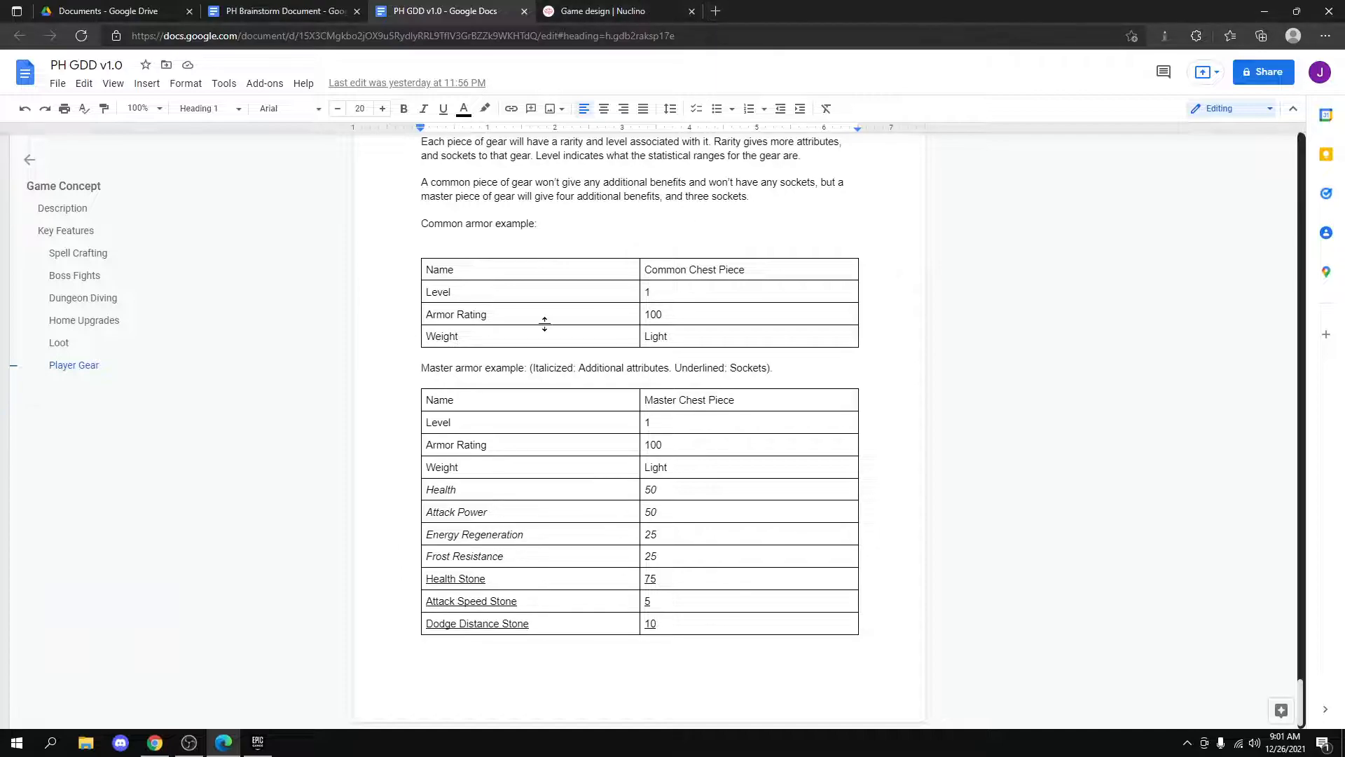
Look back over the document's earlier sections, from Dungeon Diving up to Key Features and Spell Crafting.
scroll(574, 359, up, 20)
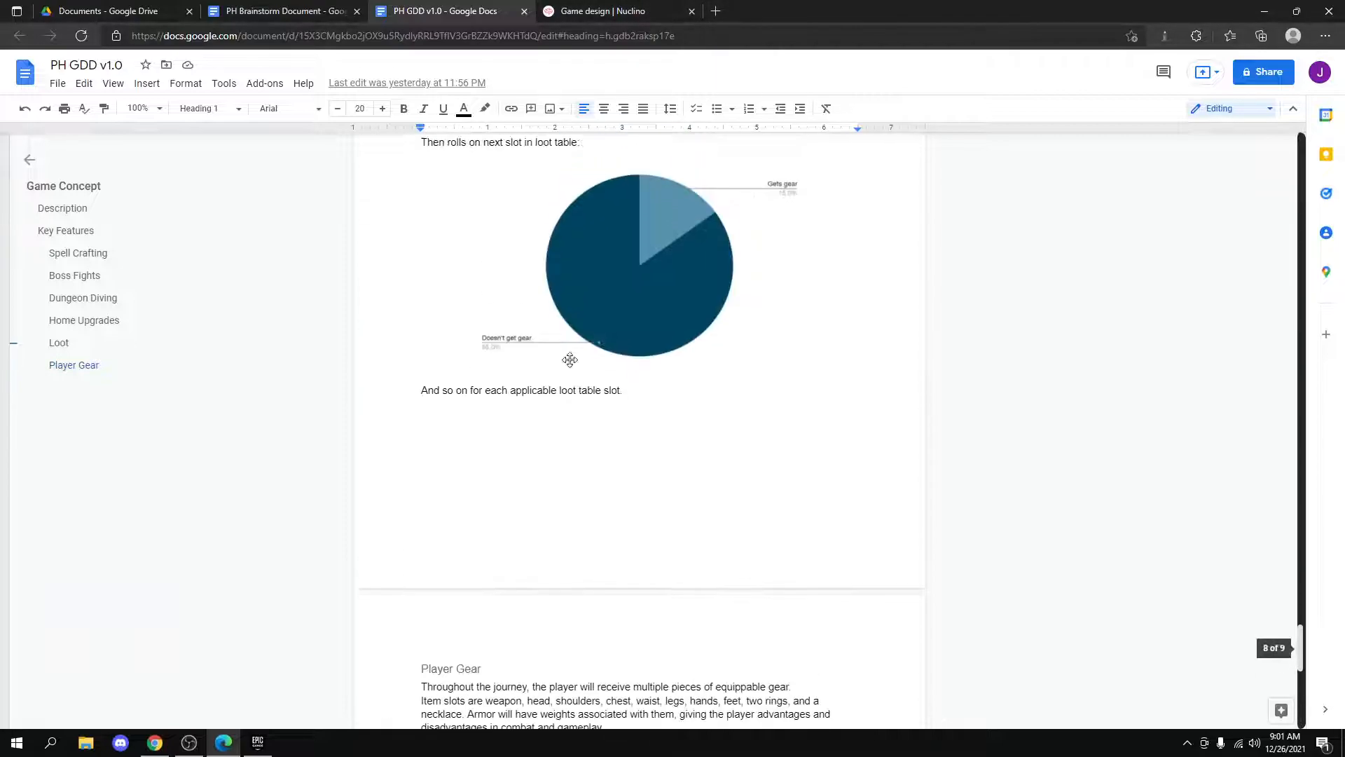
scroll(564, 357, up, 20)
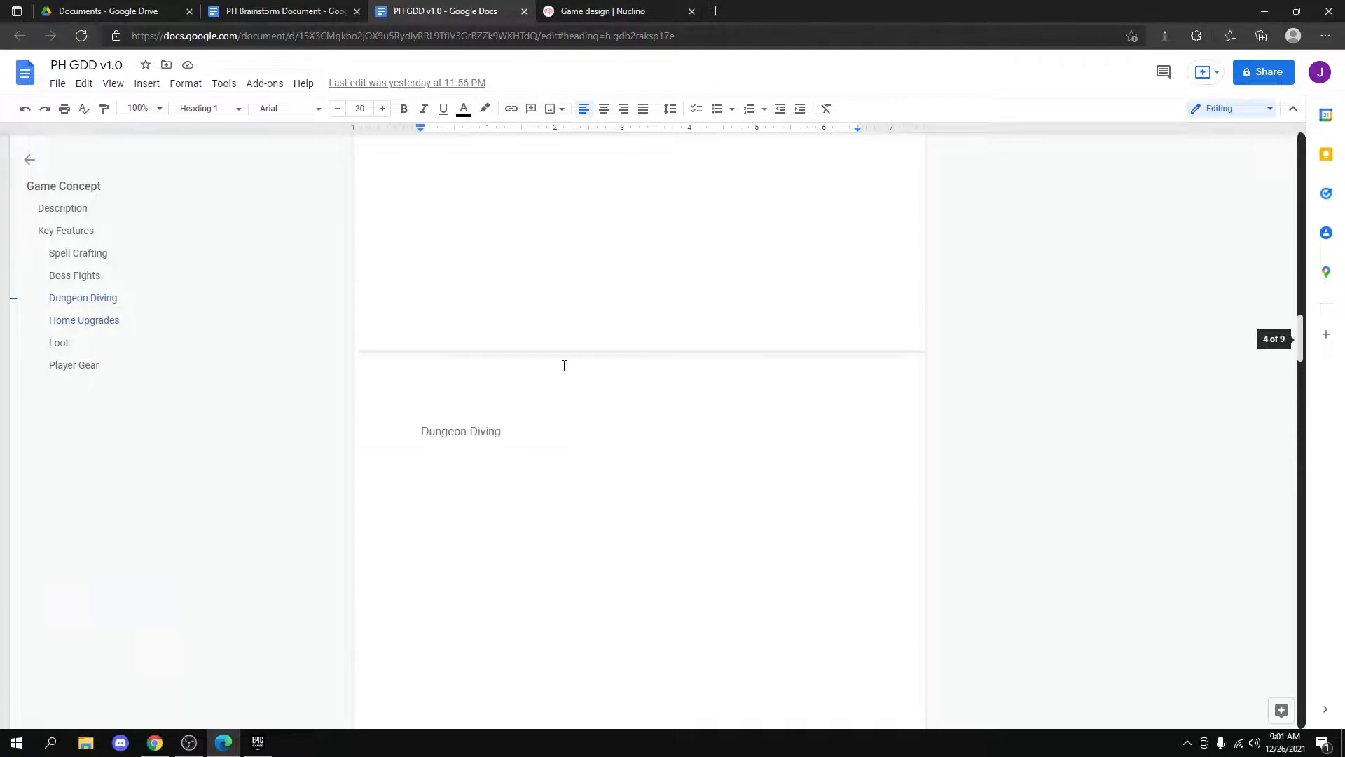
scroll(561, 343, down, 20)
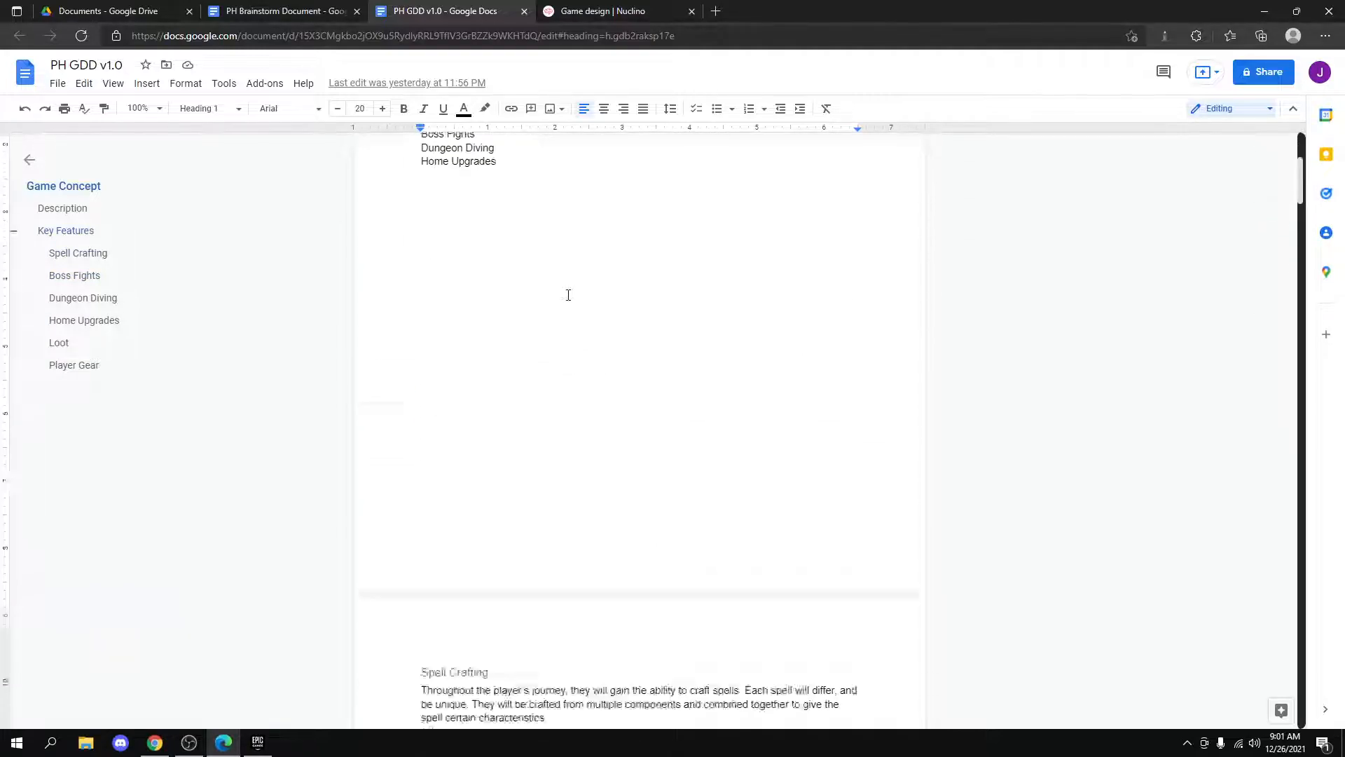
scroll(560, 288, down, 12)
scroll(559, 288, up, 6)
Switch to the Nuclino Game design workspace, show it as a list and read the Game overview page under Overview.
click(624, 12)
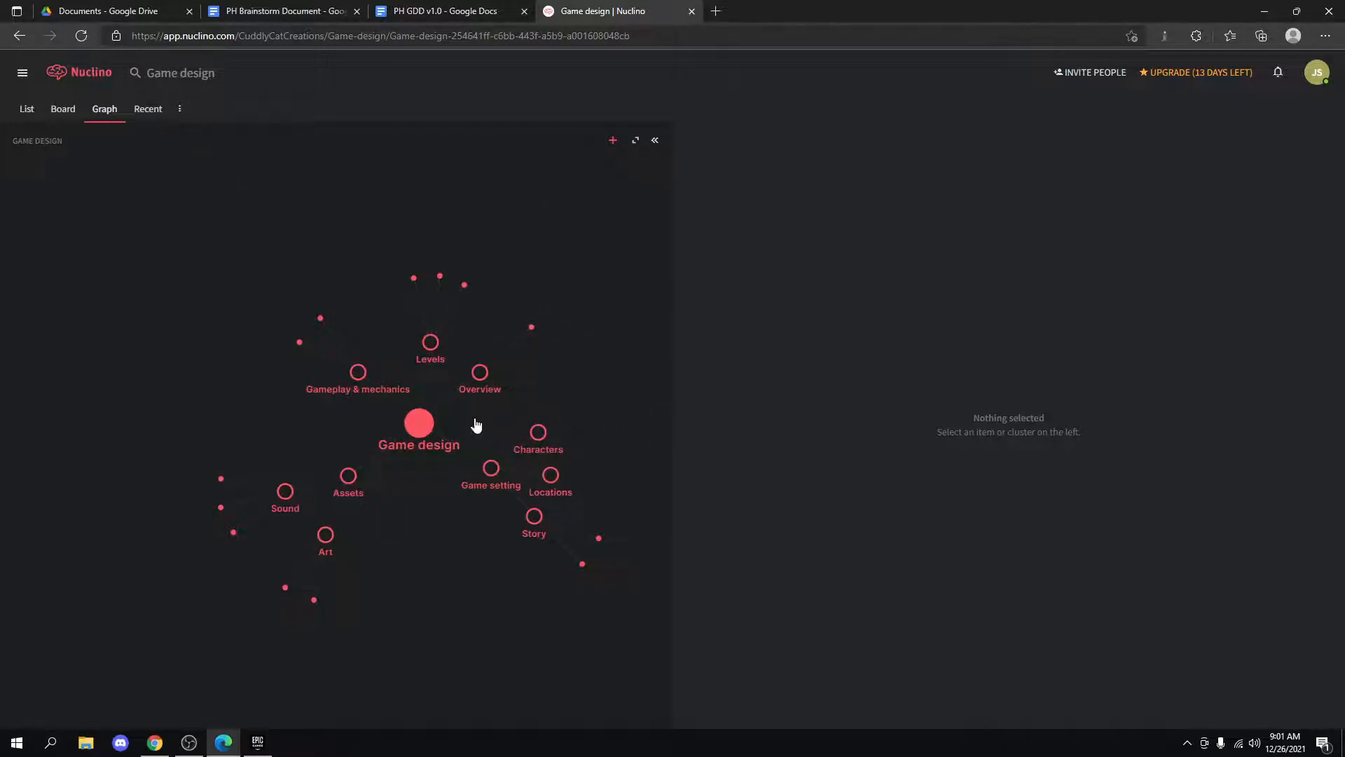
scroll(421, 455, up, 2)
scroll(422, 458, down, 2)
click(28, 114)
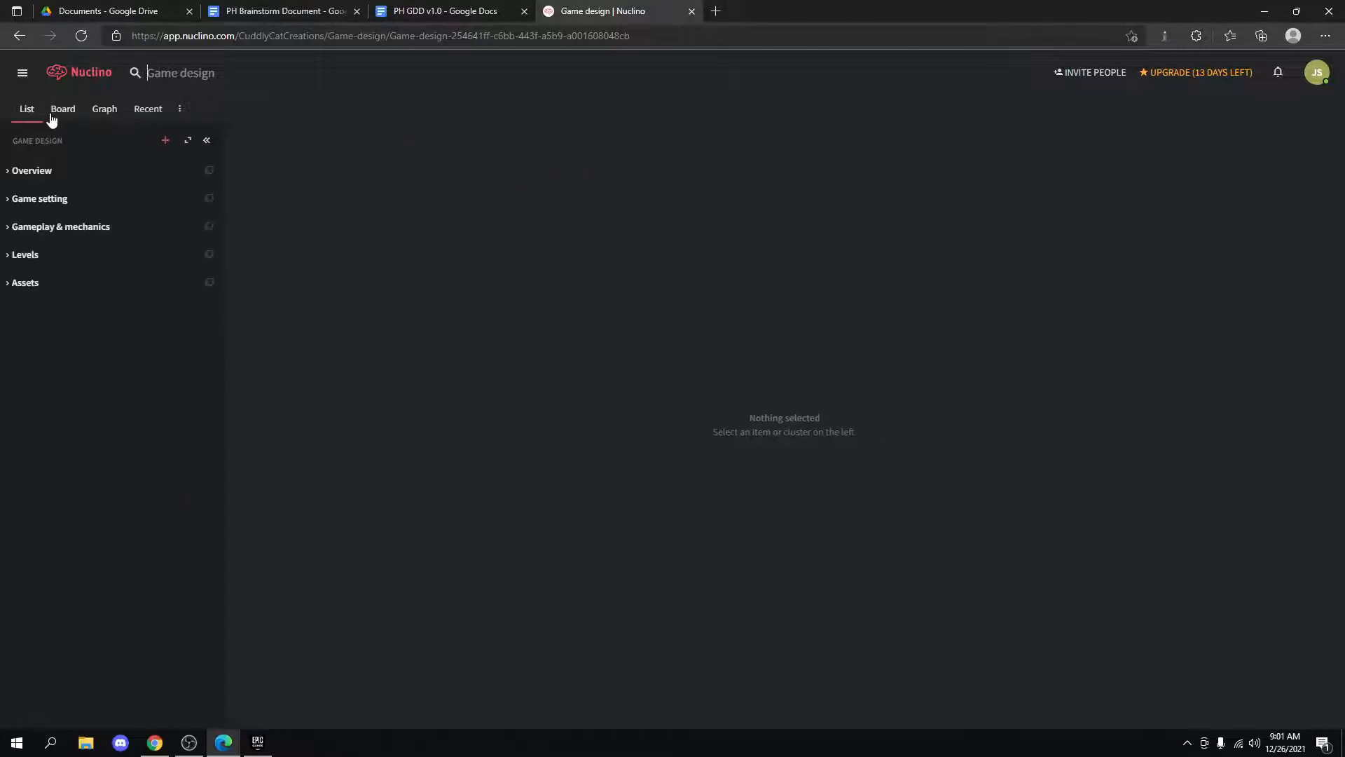
click(9, 173)
click(40, 202)
scroll(701, 420, down, 2)
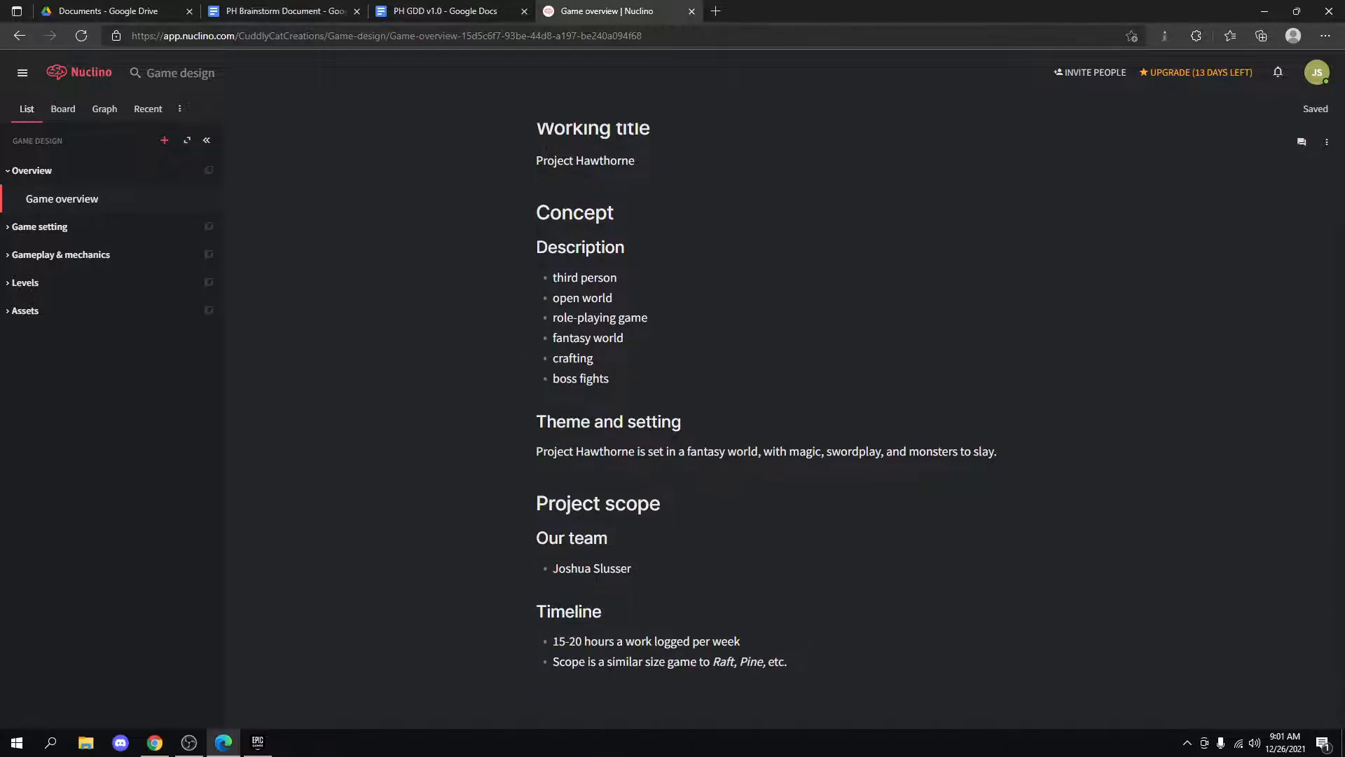
scroll(701, 421, up, 2)
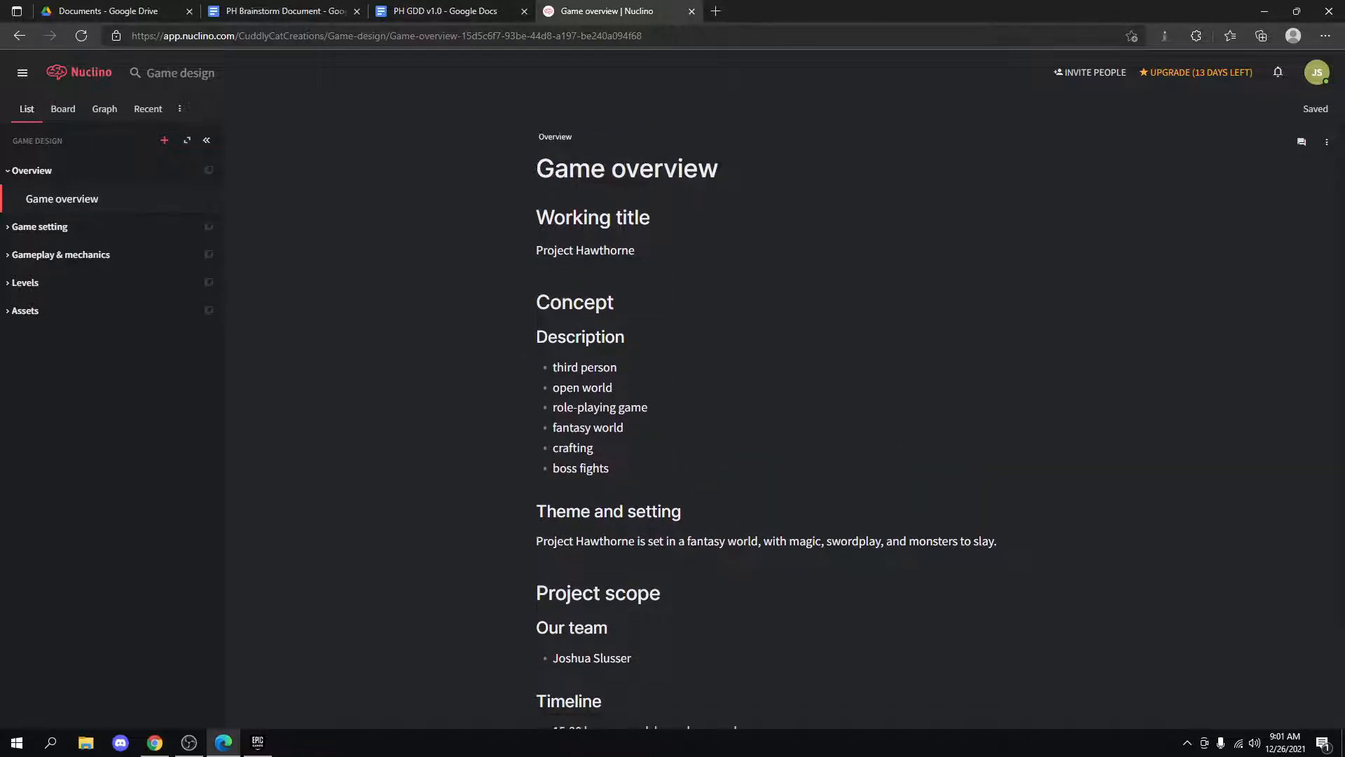
Expand Game setting and Gameplay & mechanics, and view the Gameplay and Mechanics pages.
click(17, 235)
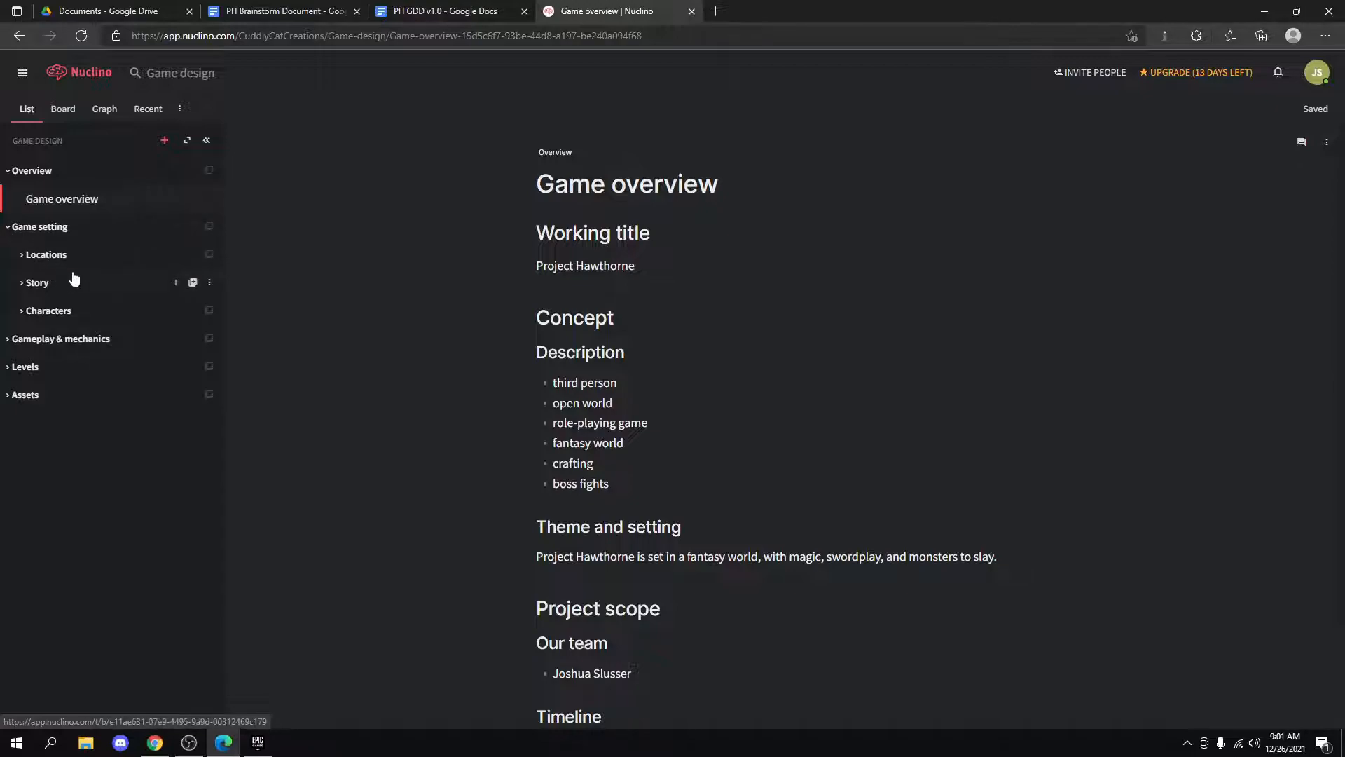
click(9, 342)
click(87, 371)
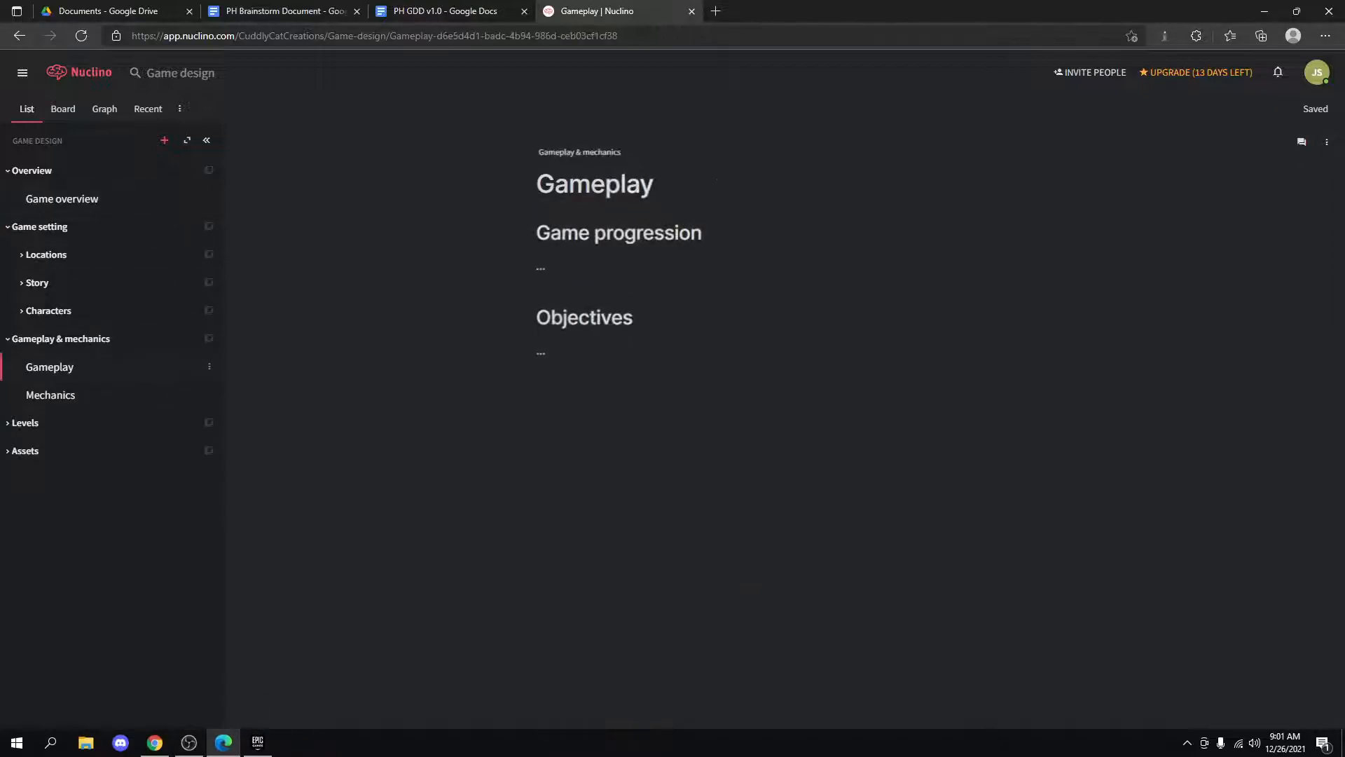
click(77, 395)
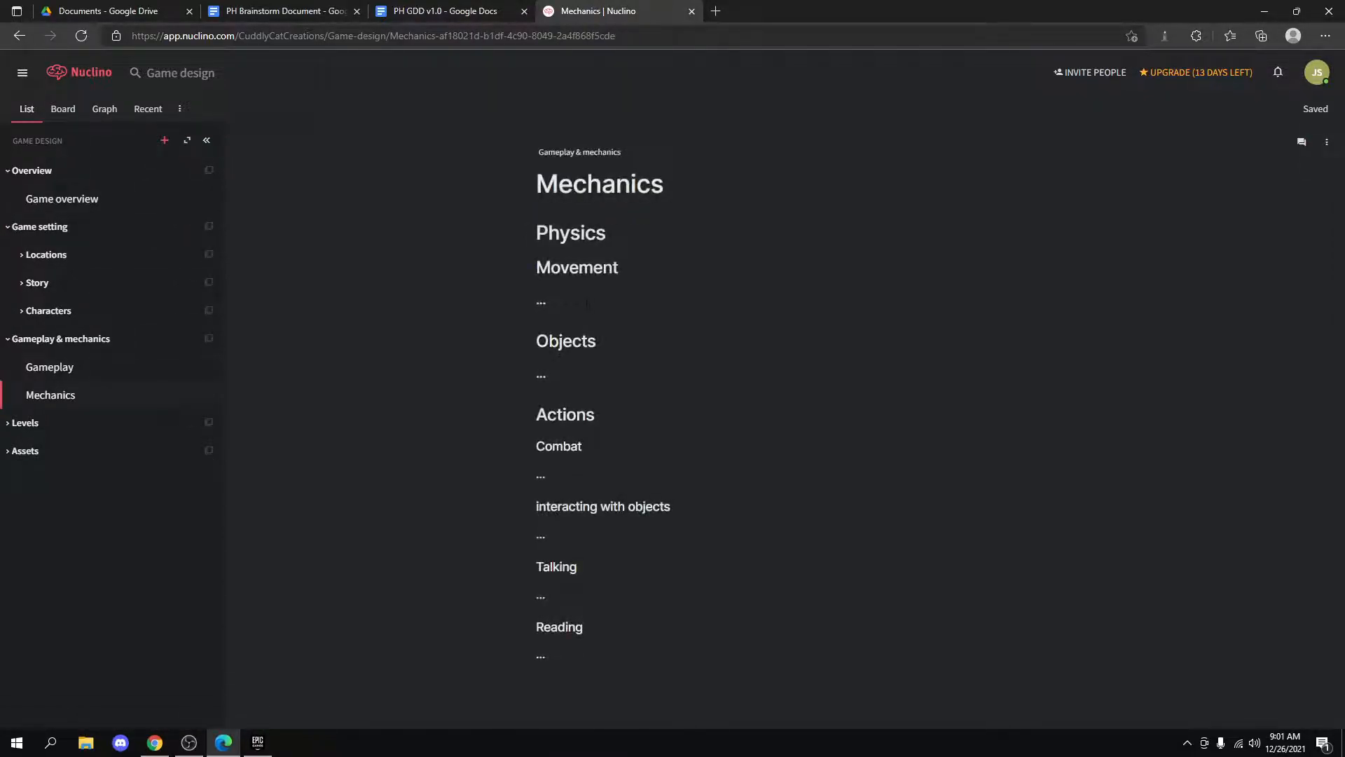
Expand Levels and Assets, and view the three level pages and the Art cluster.
click(28, 422)
click(62, 450)
click(81, 478)
click(74, 512)
click(14, 536)
click(35, 564)
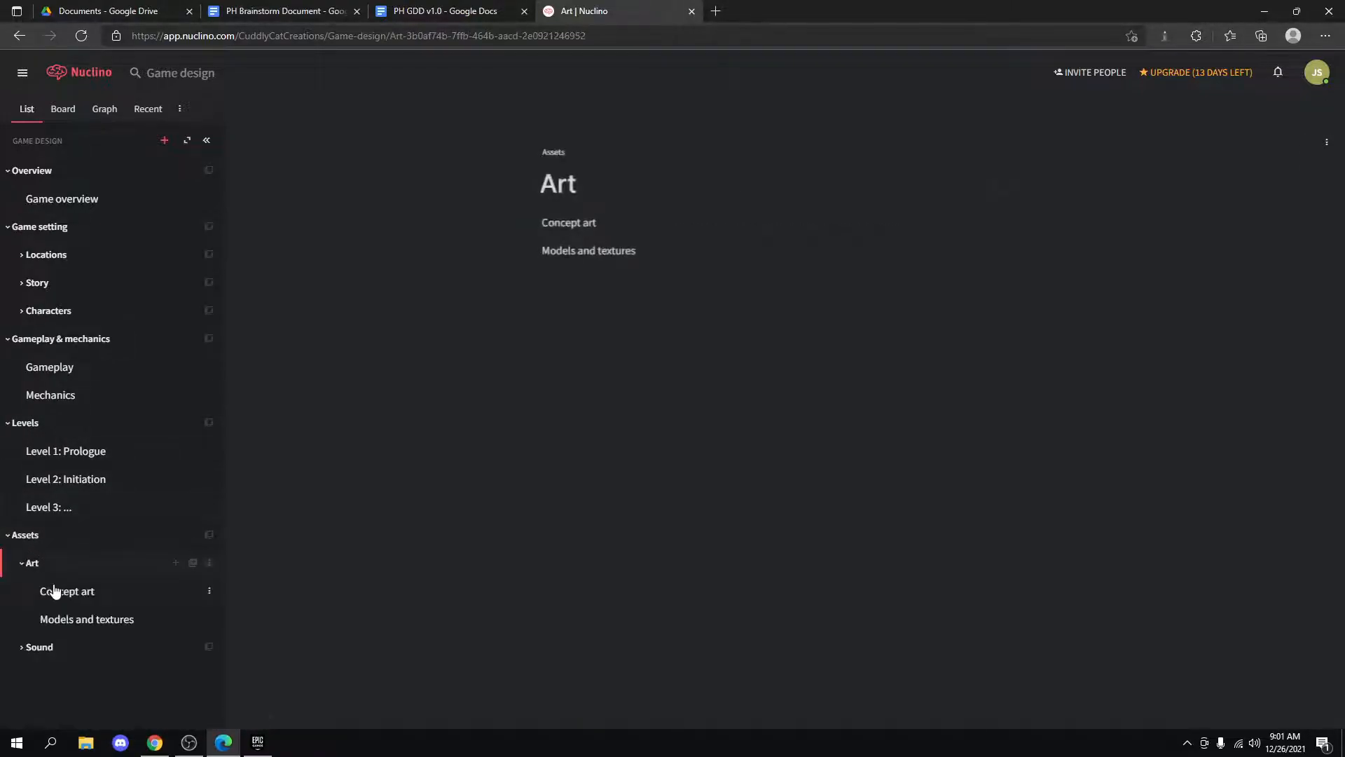
Show the workspace as a board, widen the board area and look across its columns from Overview to Assets.
click(68, 110)
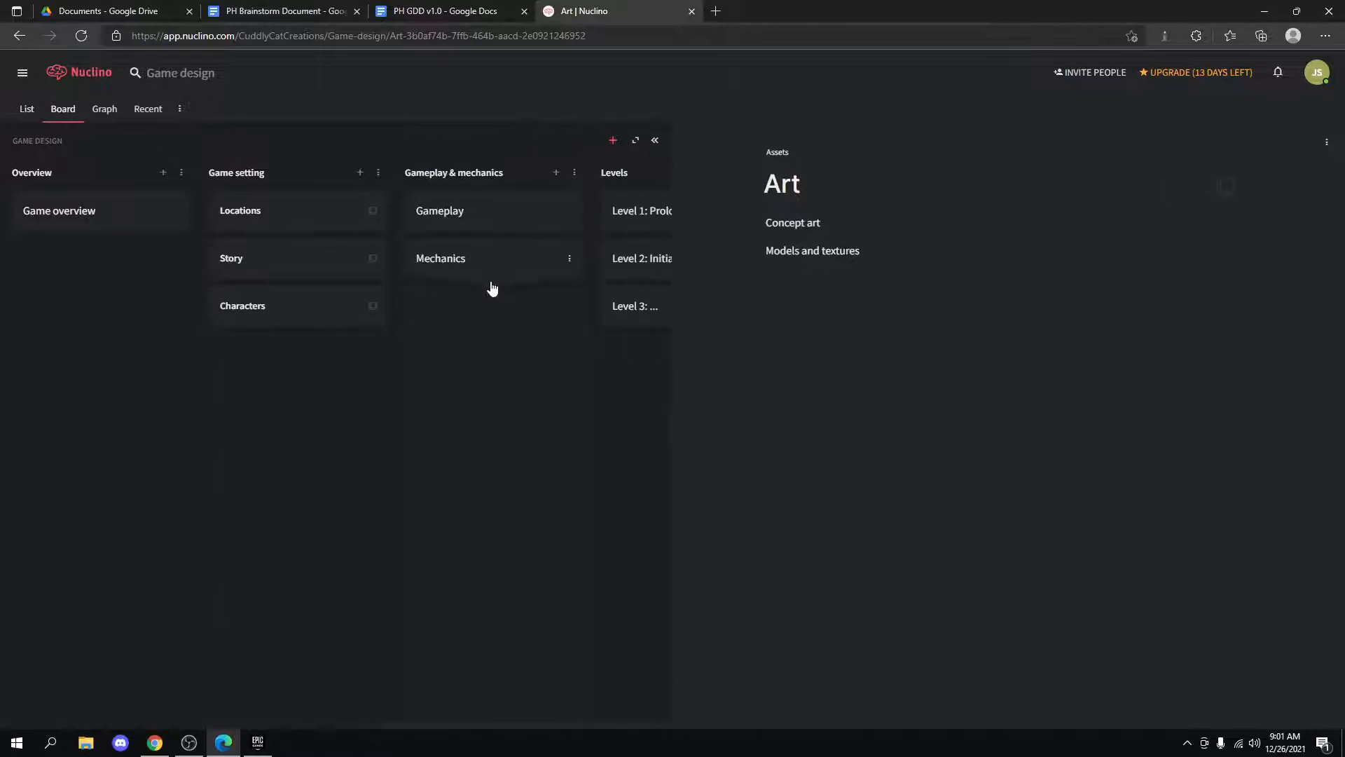
scroll(589, 330, right, 4)
scroll(547, 354, left, 6)
scroll(600, 336, right, 4)
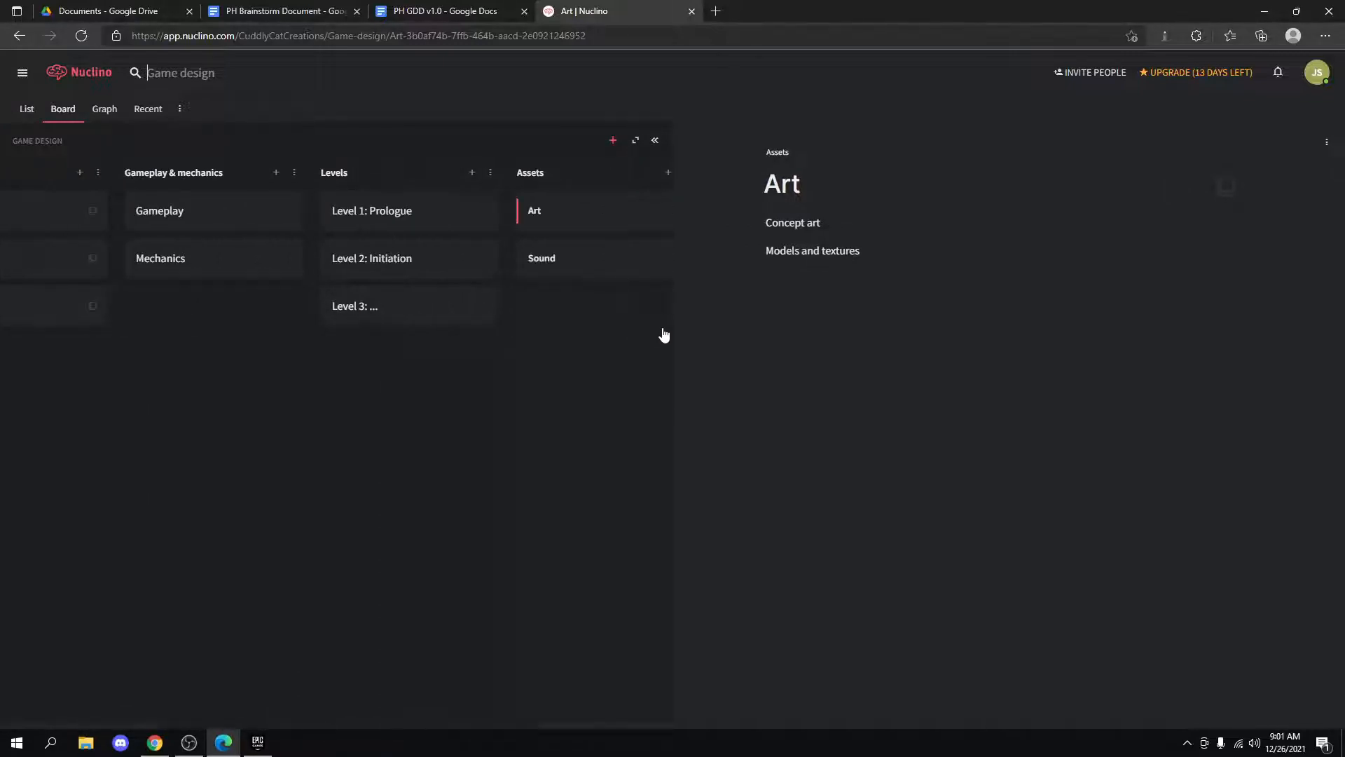
drag(673, 346, 886, 357)
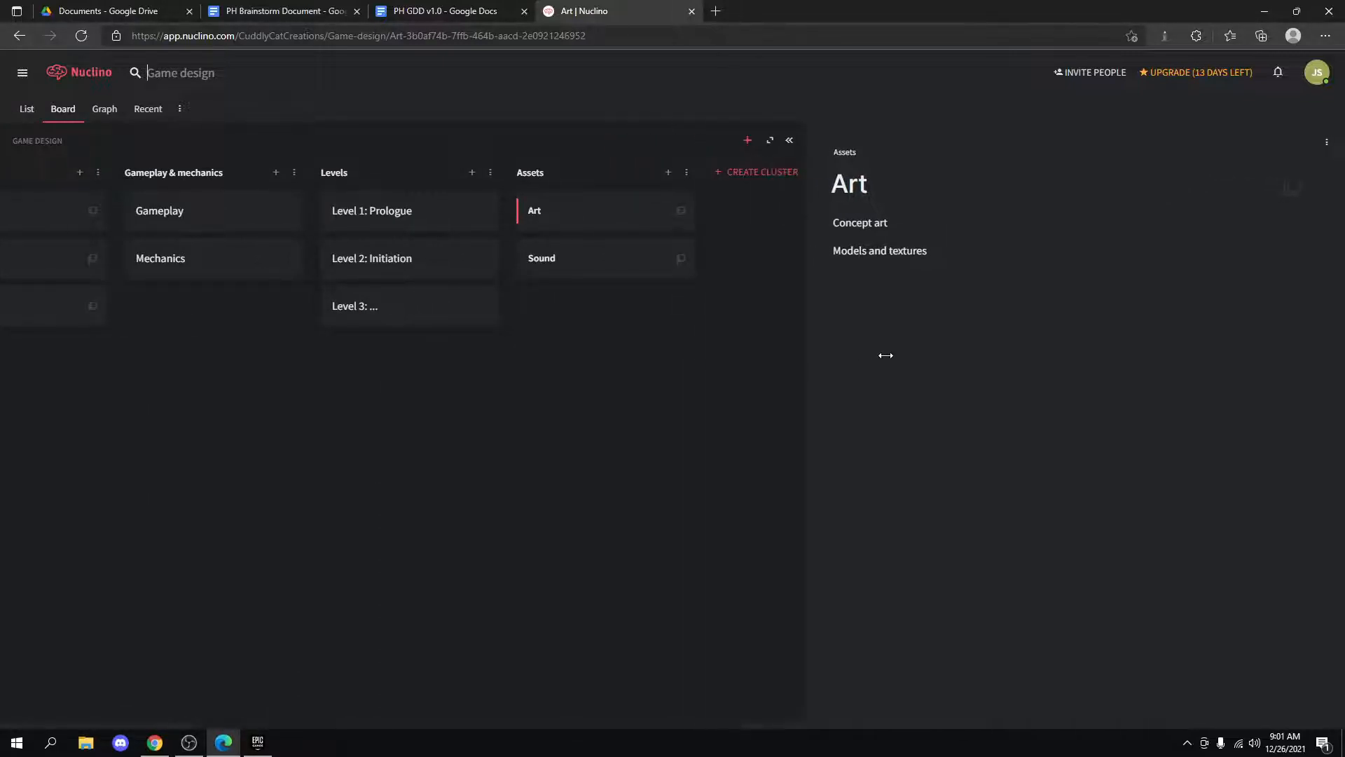
scroll(341, 316, left, 4)
scroll(342, 316, right, 5)
scroll(341, 313, left, 5)
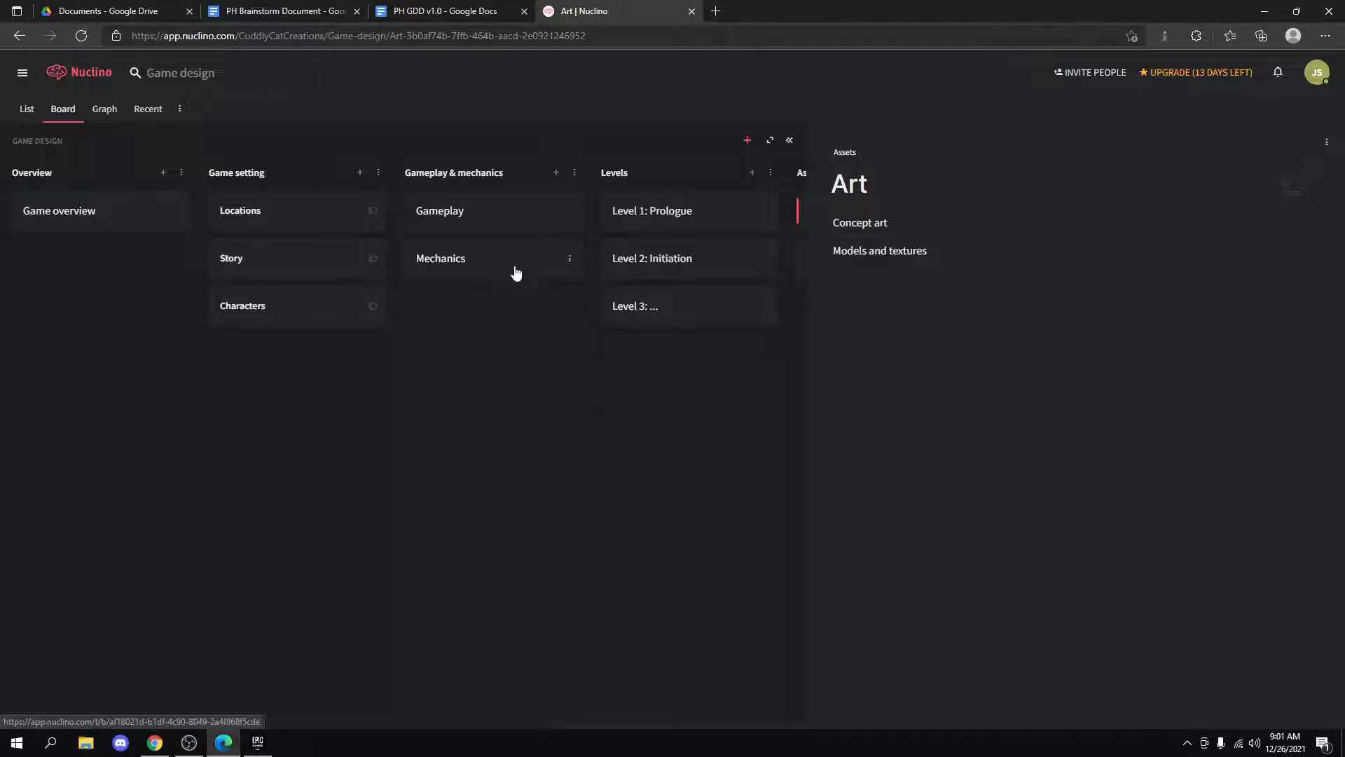
Cycle the workspace through its List, Board, Graph and Recent views to compare how they present the items.
click(26, 110)
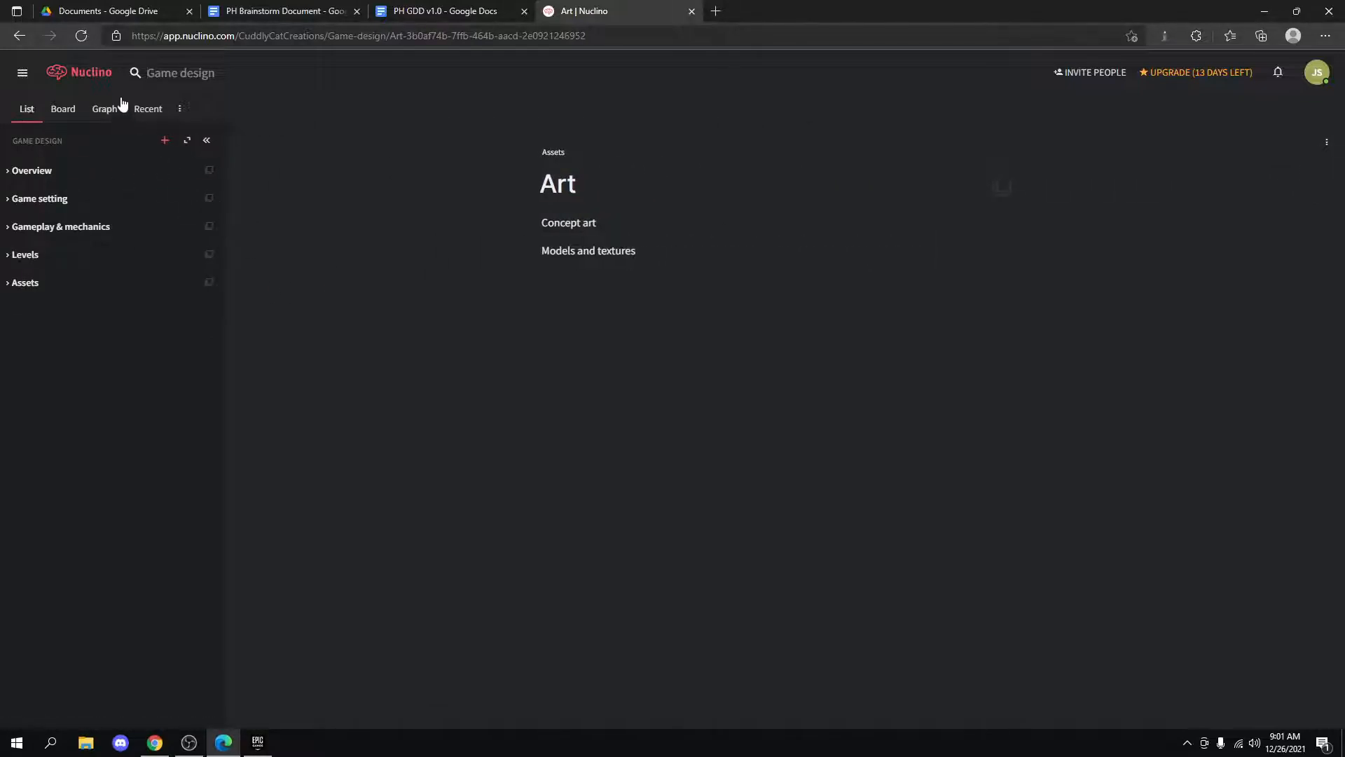
click(63, 109)
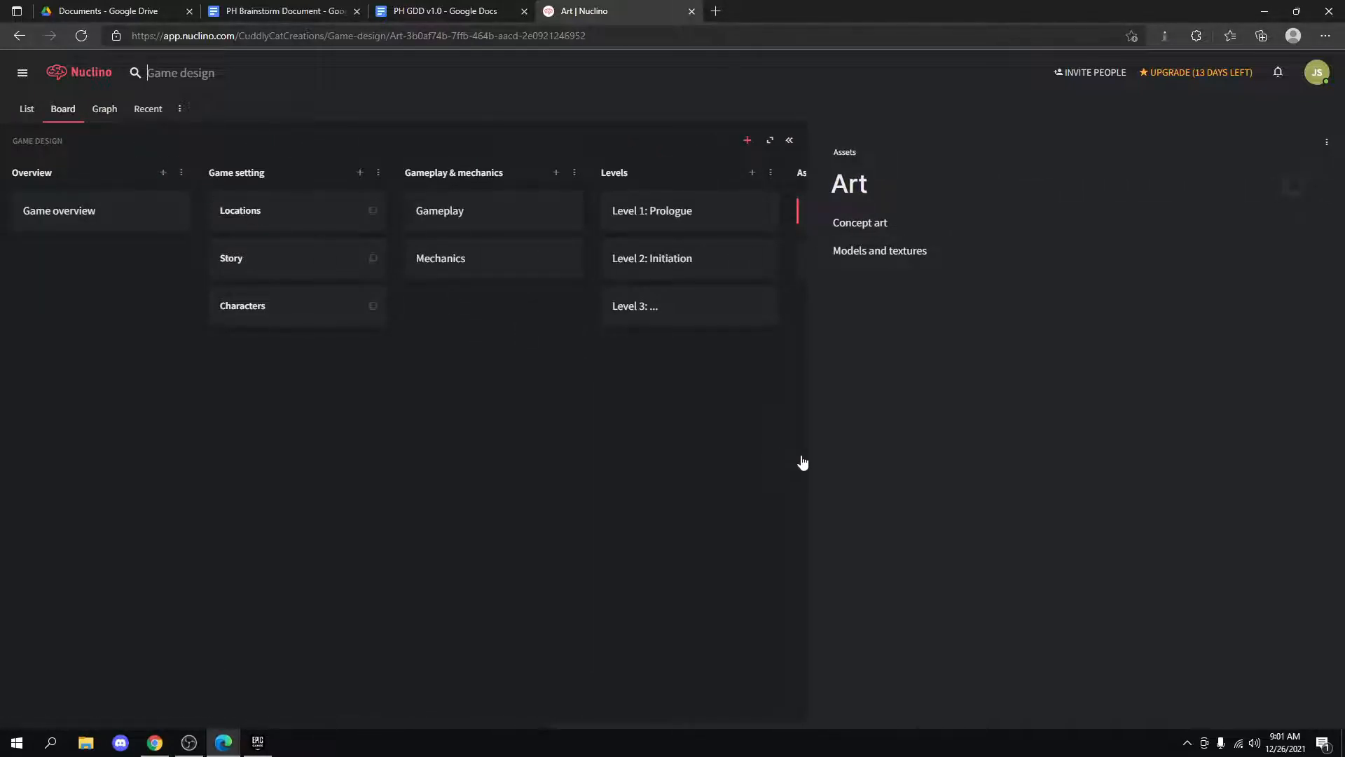
click(105, 110)
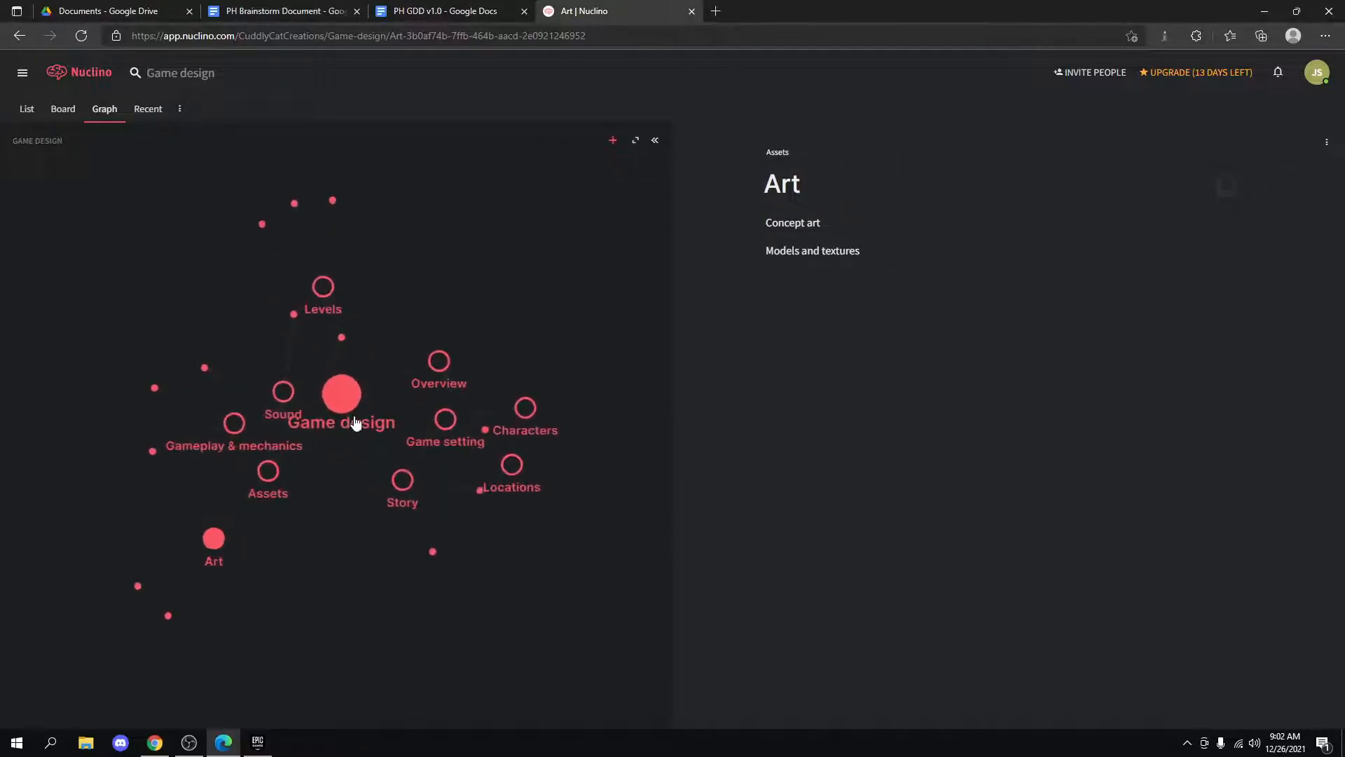
drag(235, 466, 173, 546)
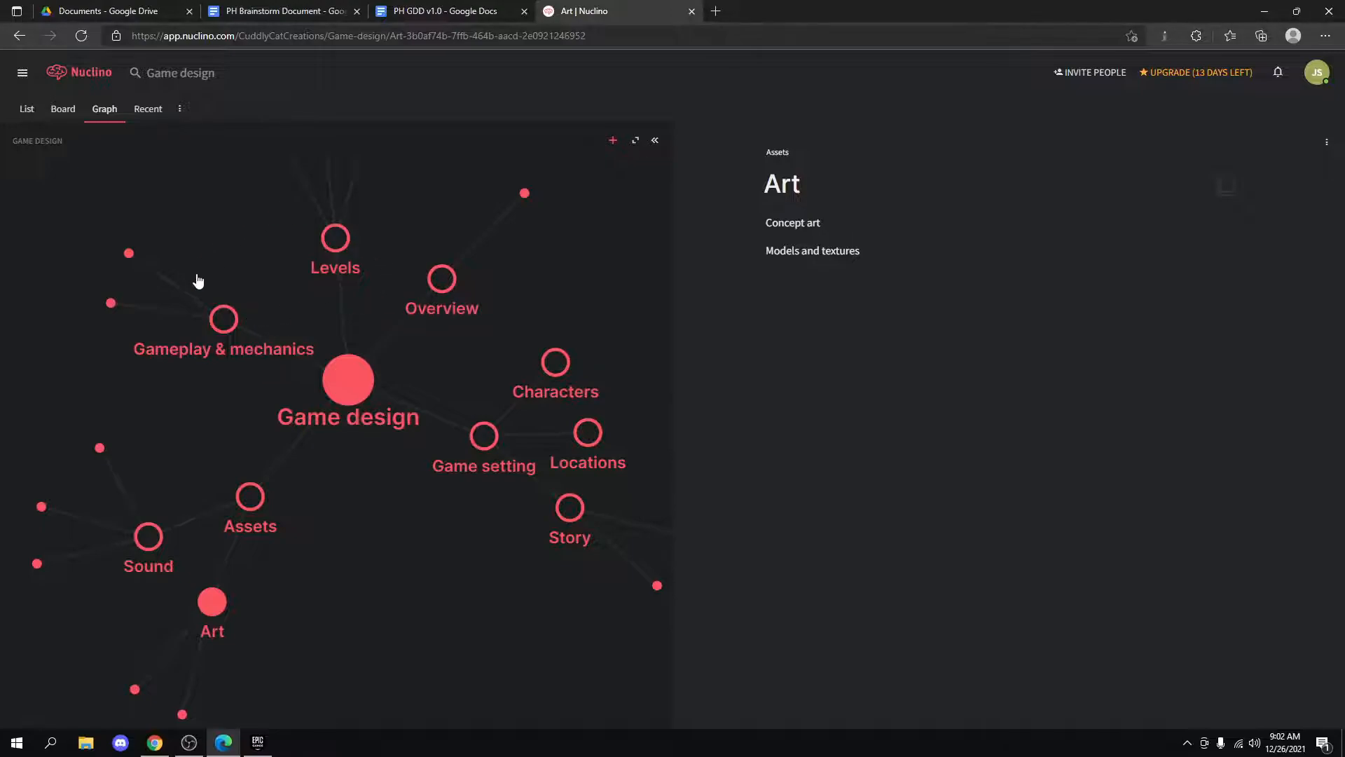
click(150, 114)
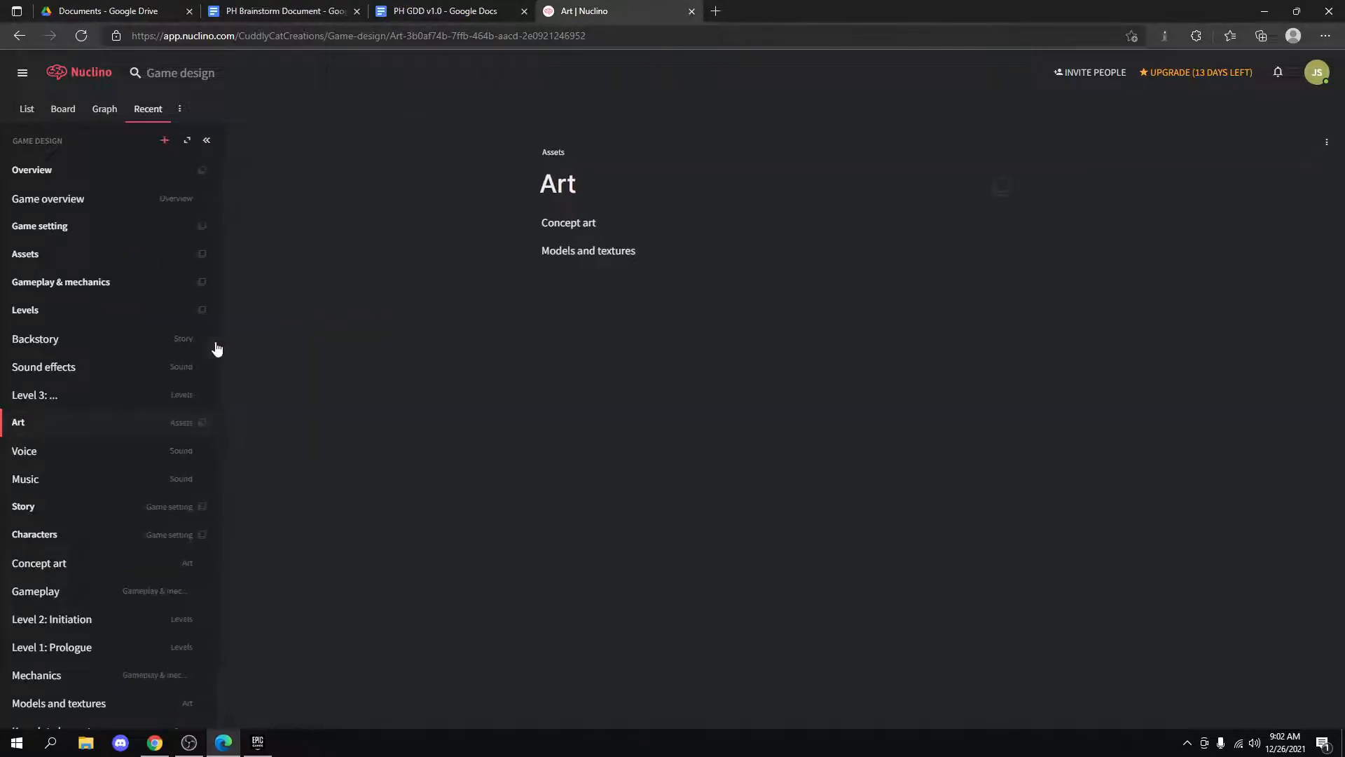
Look through the workspace's Recent and List views, and spread out the Assets branch in the Graph view.
scroll(93, 378, down, 2)
scroll(104, 442, up, 1)
click(28, 111)
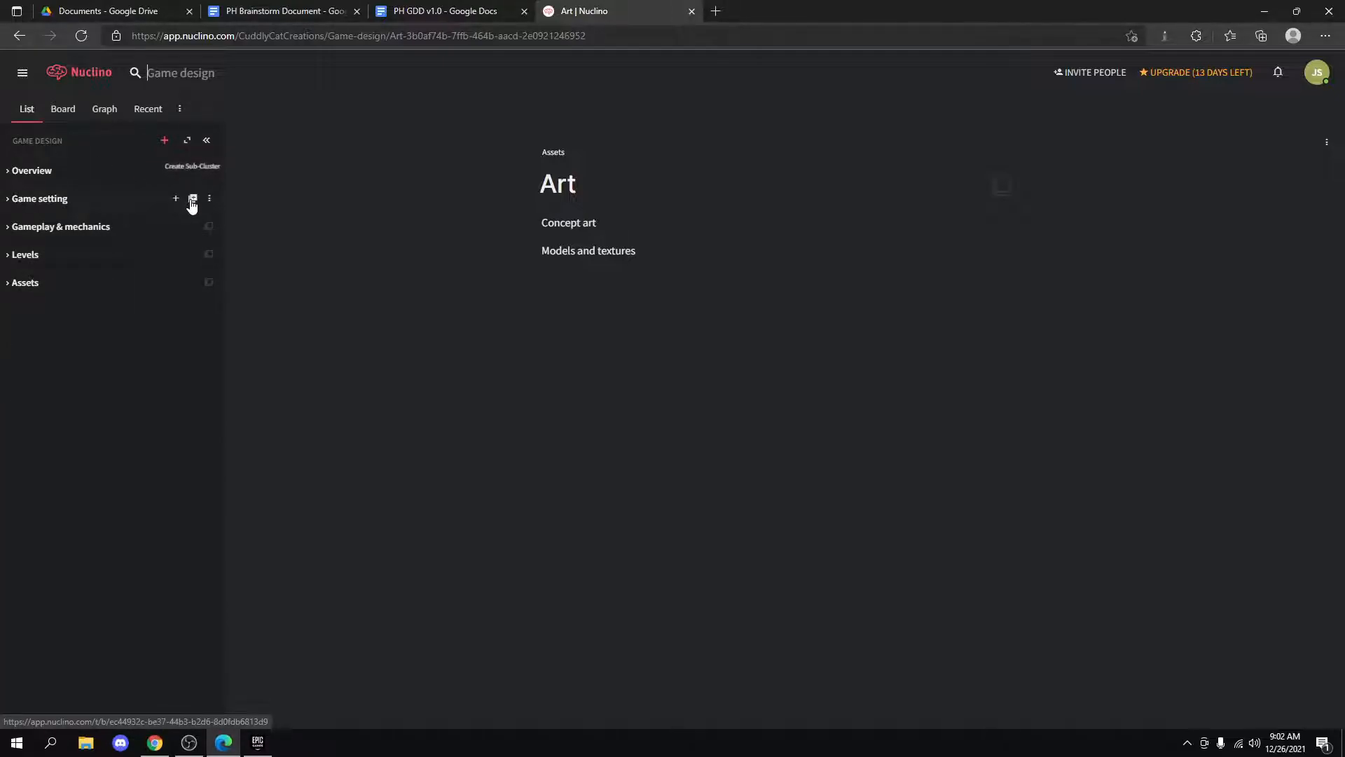
click(104, 109)
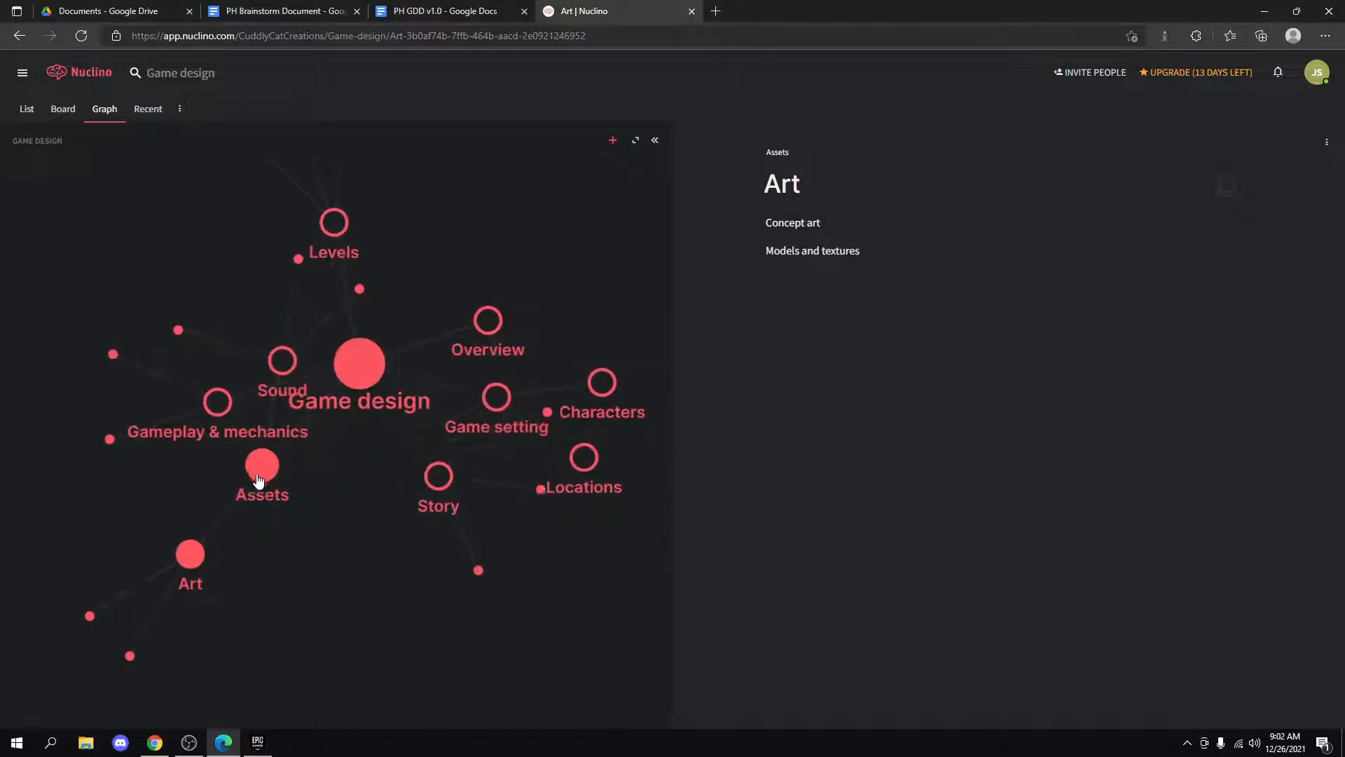
drag(274, 419, 148, 527)
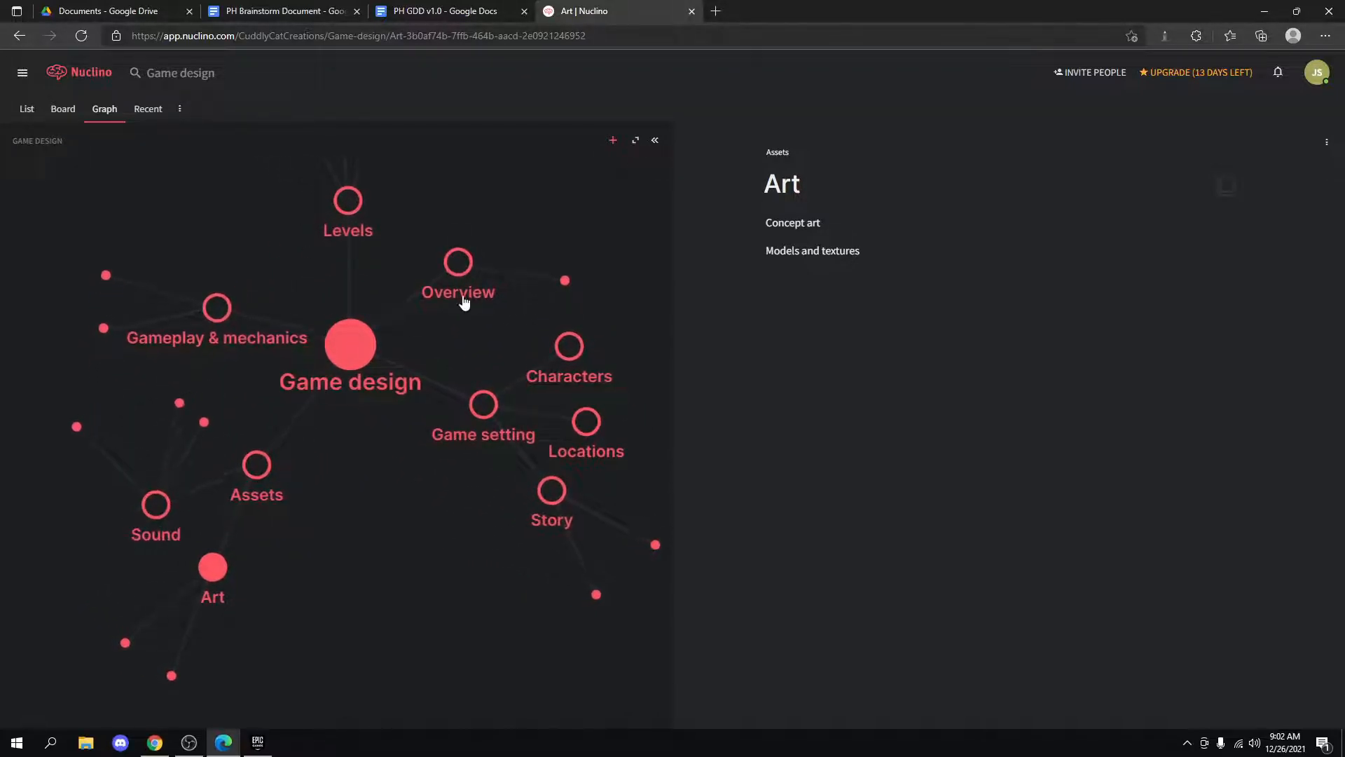
View the Overview cluster and its Game overview page from the graph.
click(459, 263)
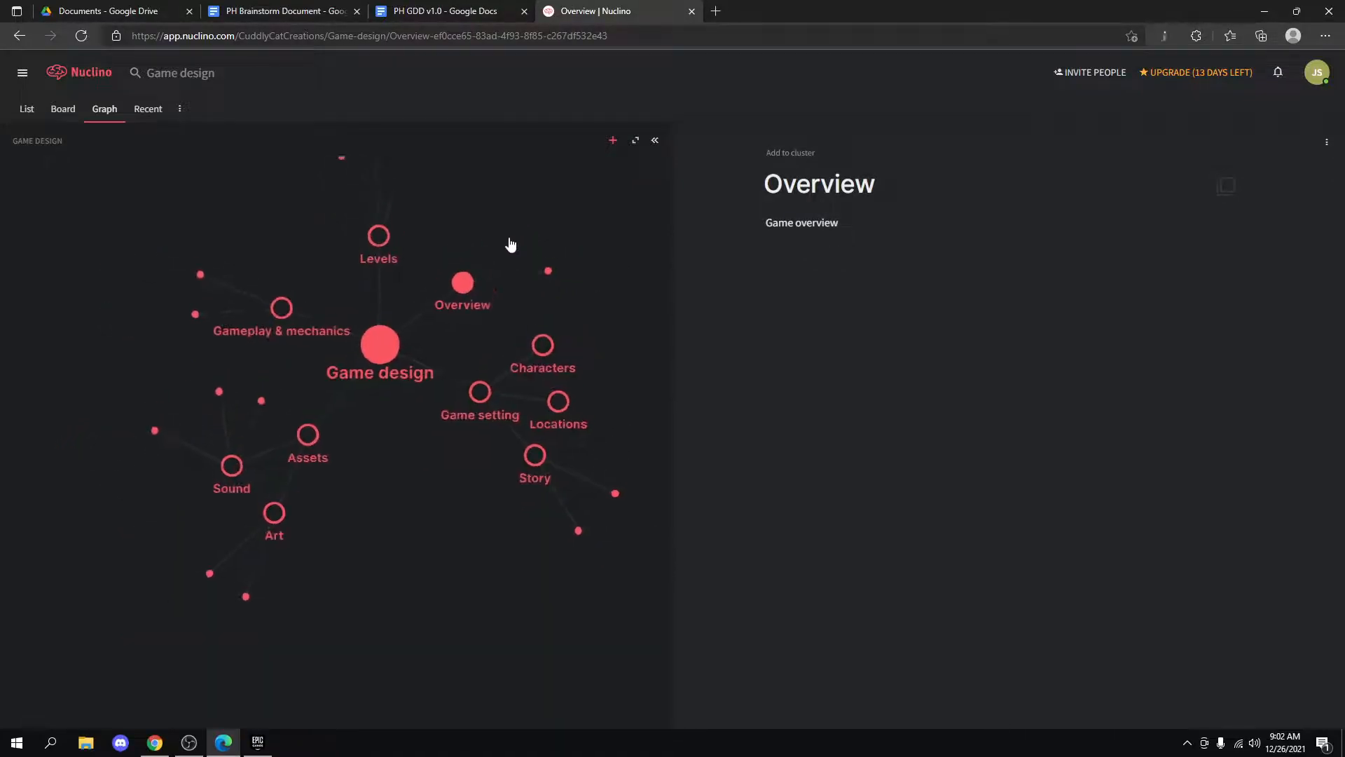
click(934, 228)
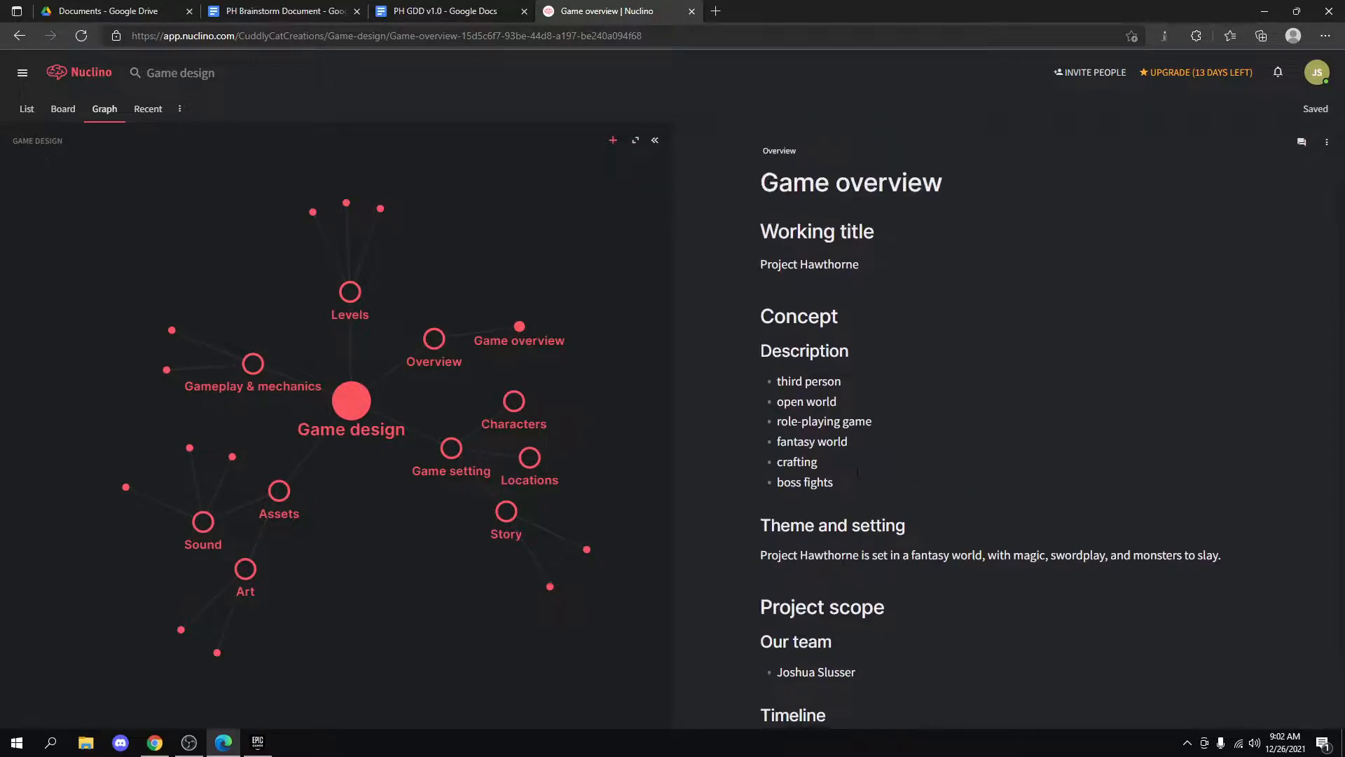
click(434, 339)
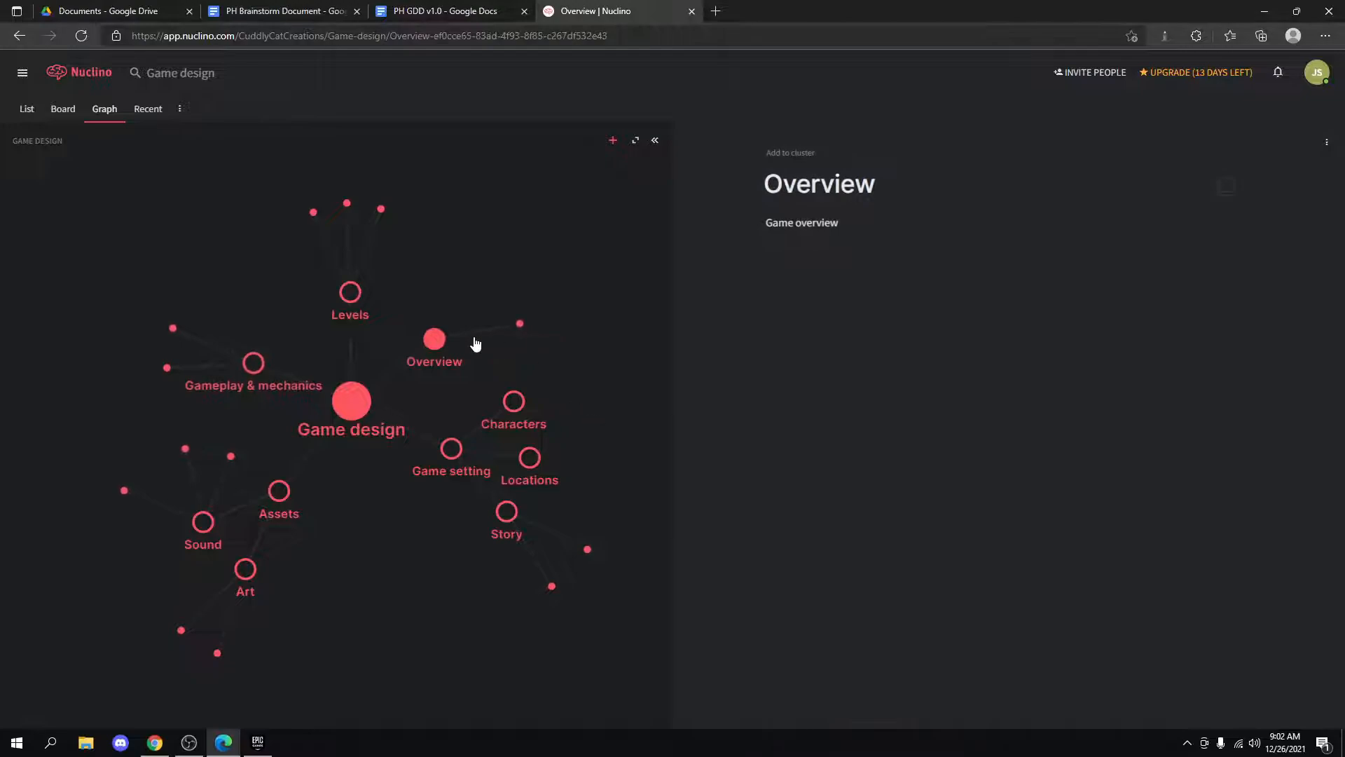
click(519, 322)
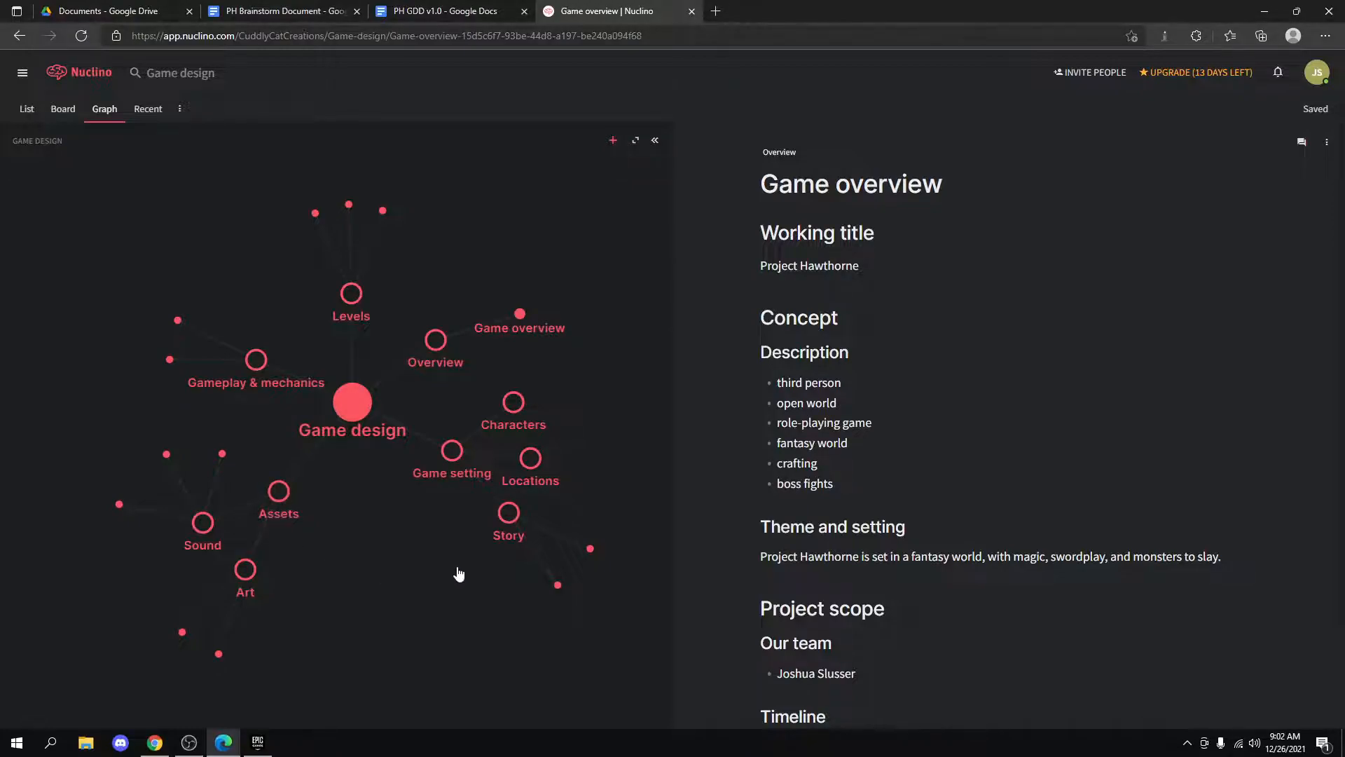
Open the Gameplay page of the Gameplay & mechanics cluster and delete the placeholder dots under Game progression.
click(258, 361)
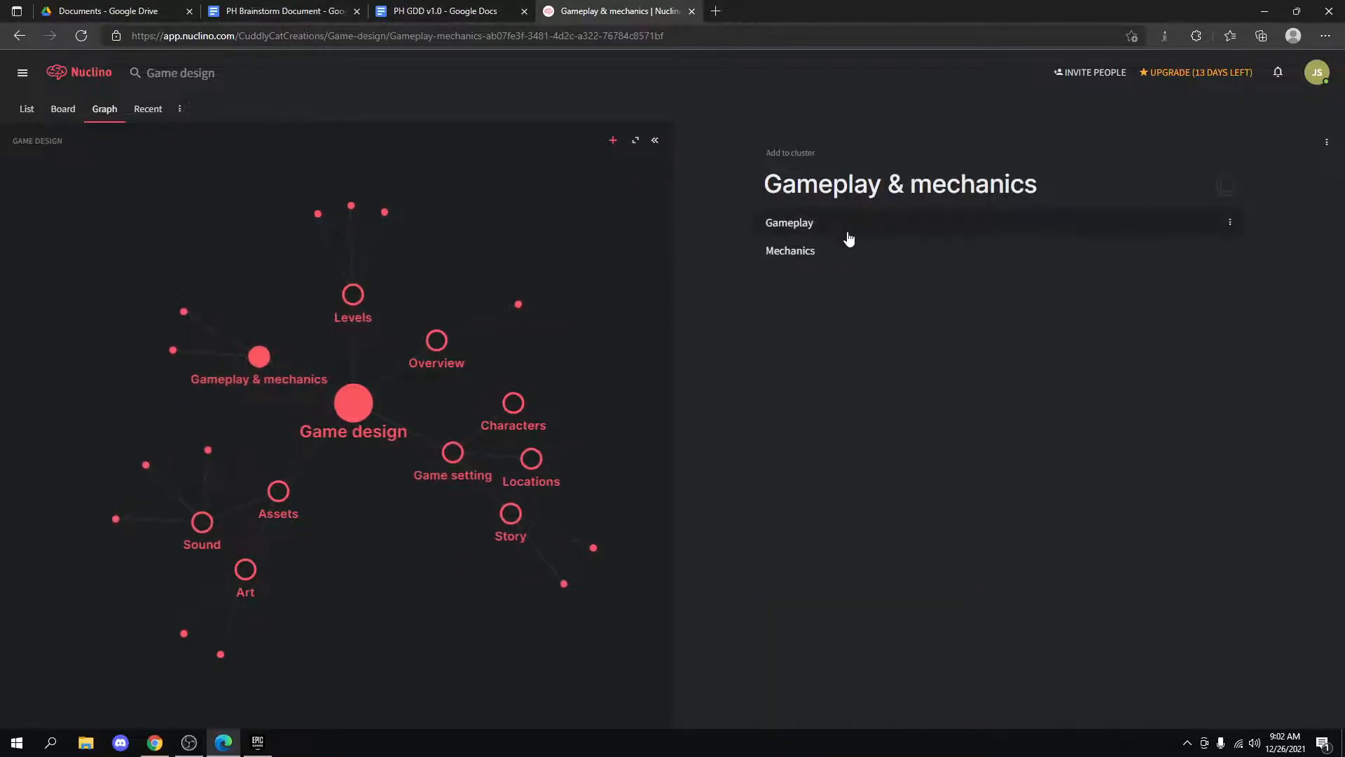
click(848, 228)
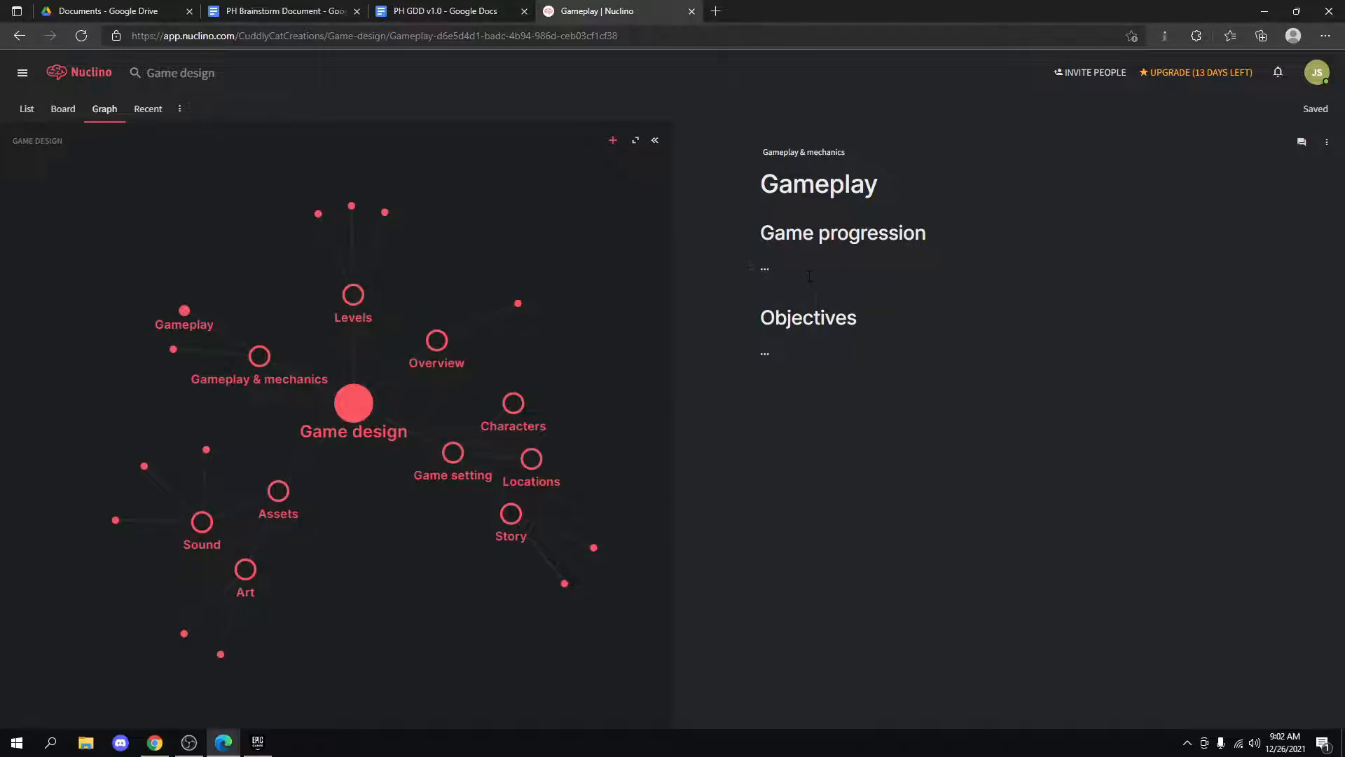
drag(763, 267, 795, 271)
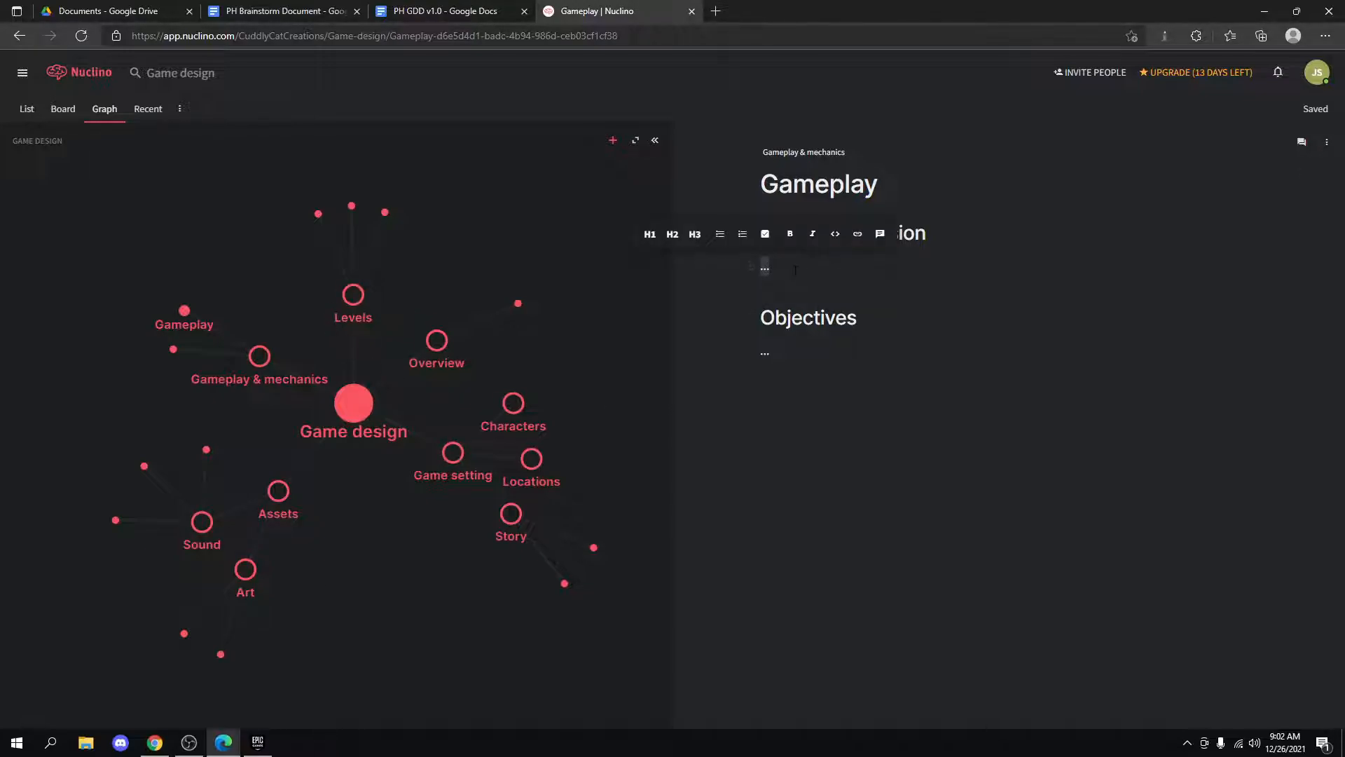
key(BackSpace)
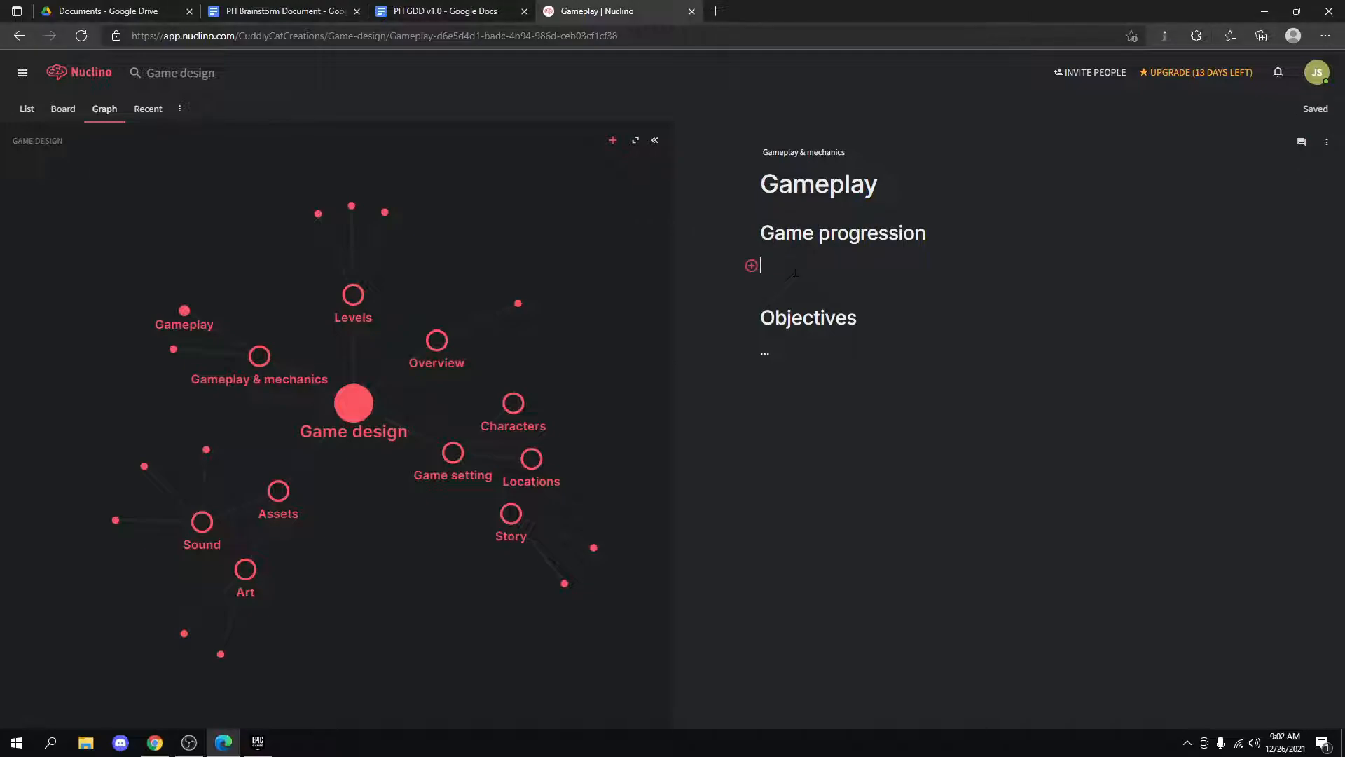
Insert a heading block under Game progression and format it as a small heading (H3).
click(750, 267)
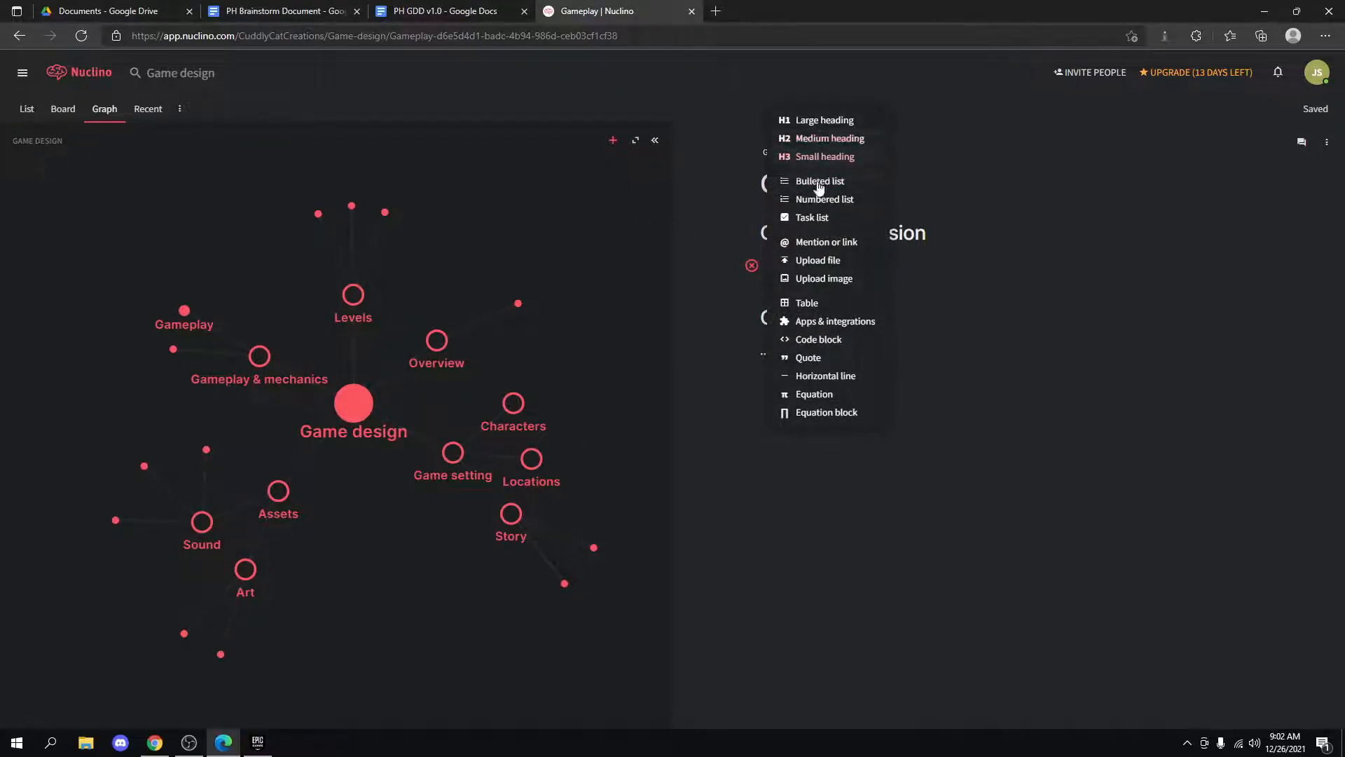
click(758, 234)
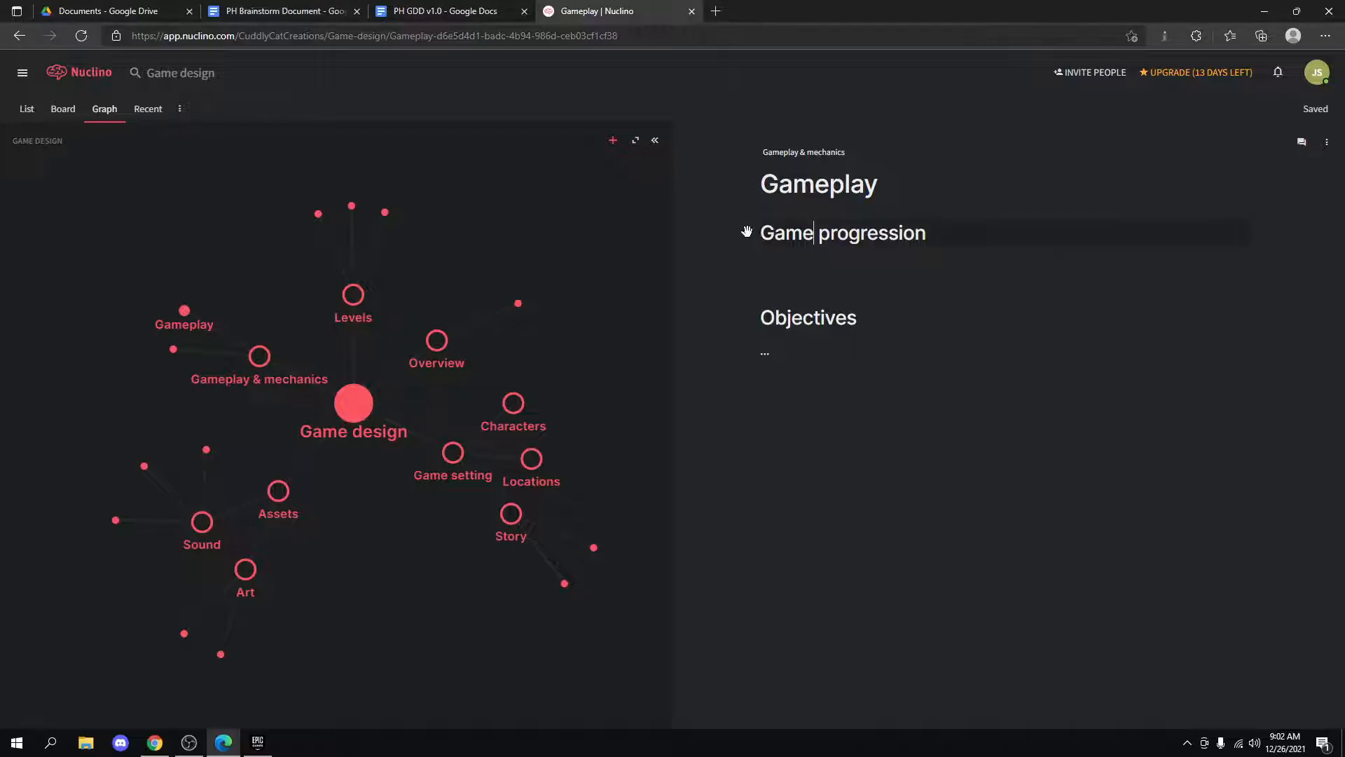
click(752, 265)
click(816, 140)
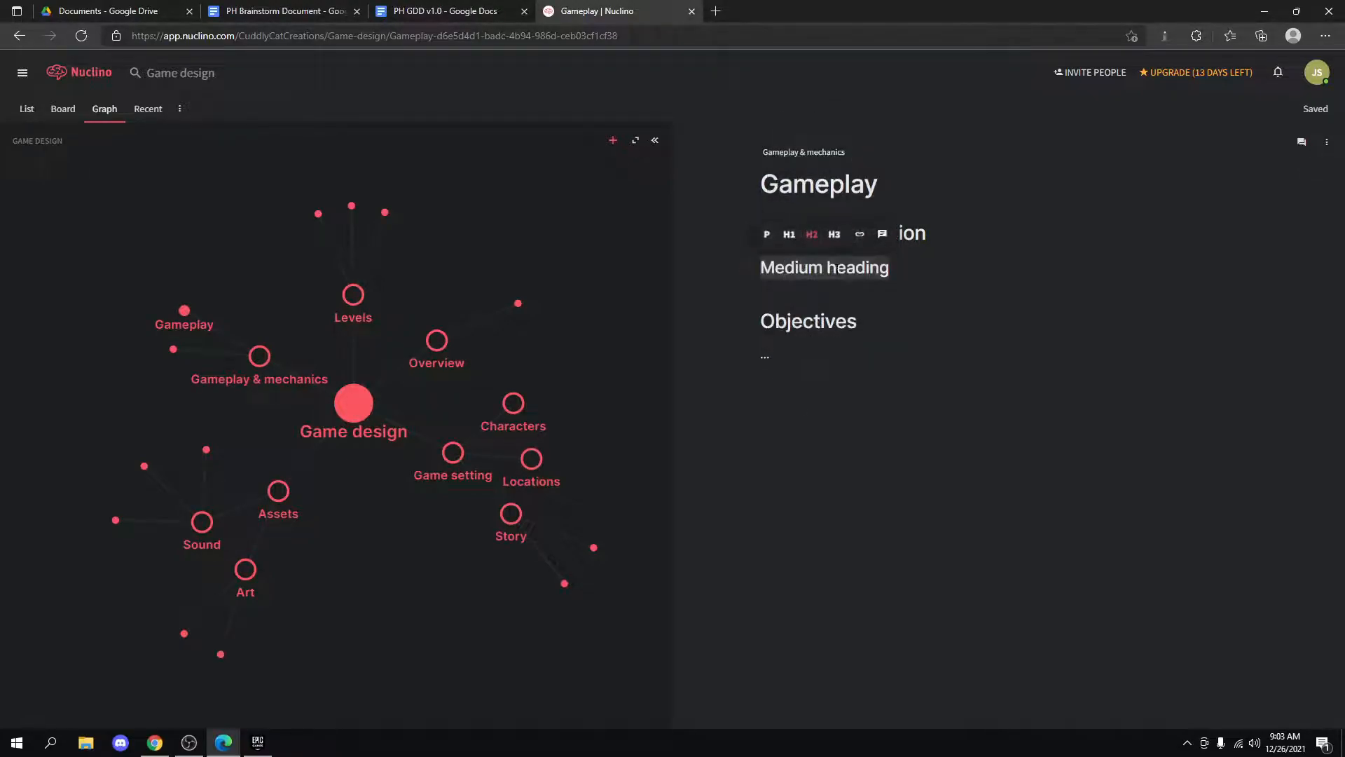
drag(908, 267, 737, 262)
click(833, 239)
click(881, 275)
key(BackSpace)
key(BackSpace)
key(BackSpace)
key(BackSpace)
key(BackSpace)
key(BackSpace)
key(BackSpace)
key(BackSpace)
key(BackSpace)
key(BackSpace)
key(BackSpace)
key(BackSpace)
key(BackSpace)
key(BackSpace)
key(BackSpace)
key(BackSpace)
key(BackSpace)
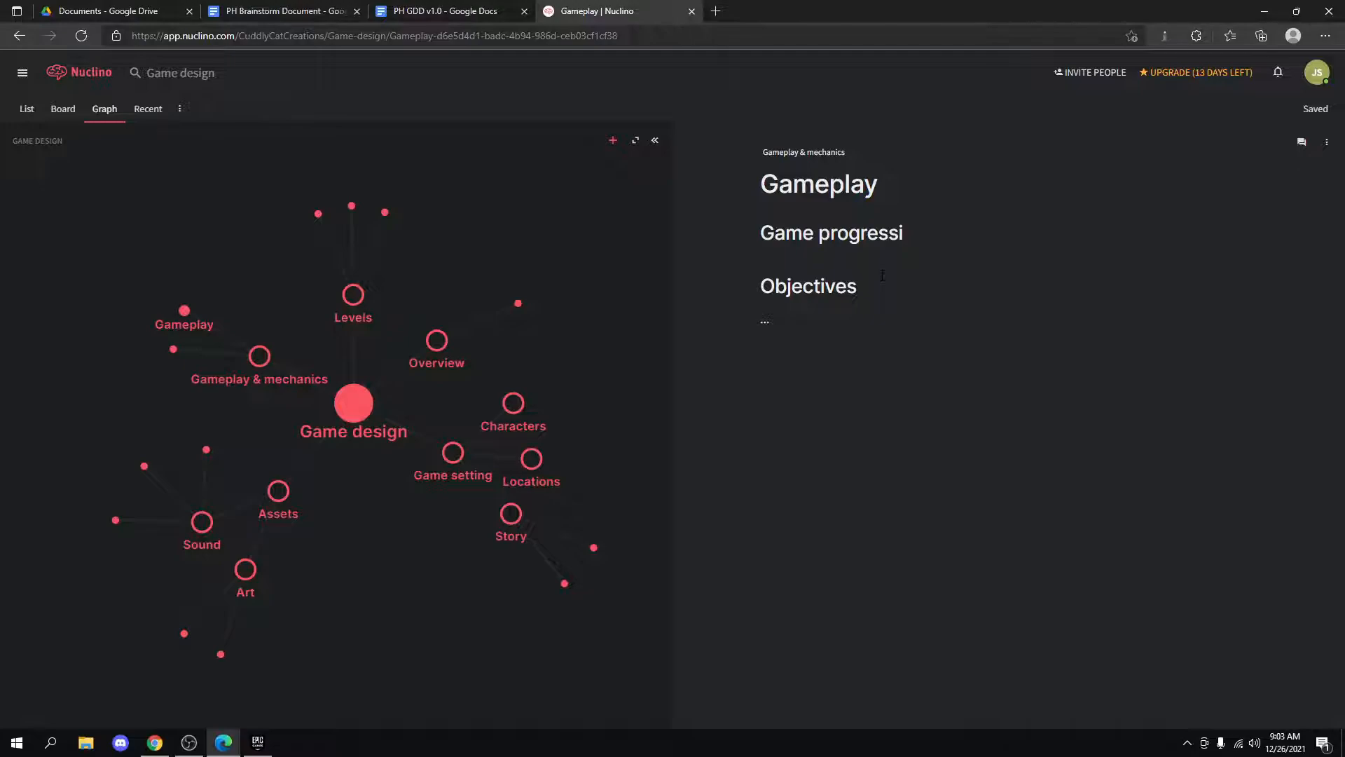
key(ctrl+z)
Replace the placeholder text of the new small heading with "Leveling" and start an empty line below it.
key(BackSpace)
key(BackSpace)
key(BackSpace)
key(BackSpace)
key(BackSpace)
key(BackSpace)
key(BackSpace)
key(BackSpace)
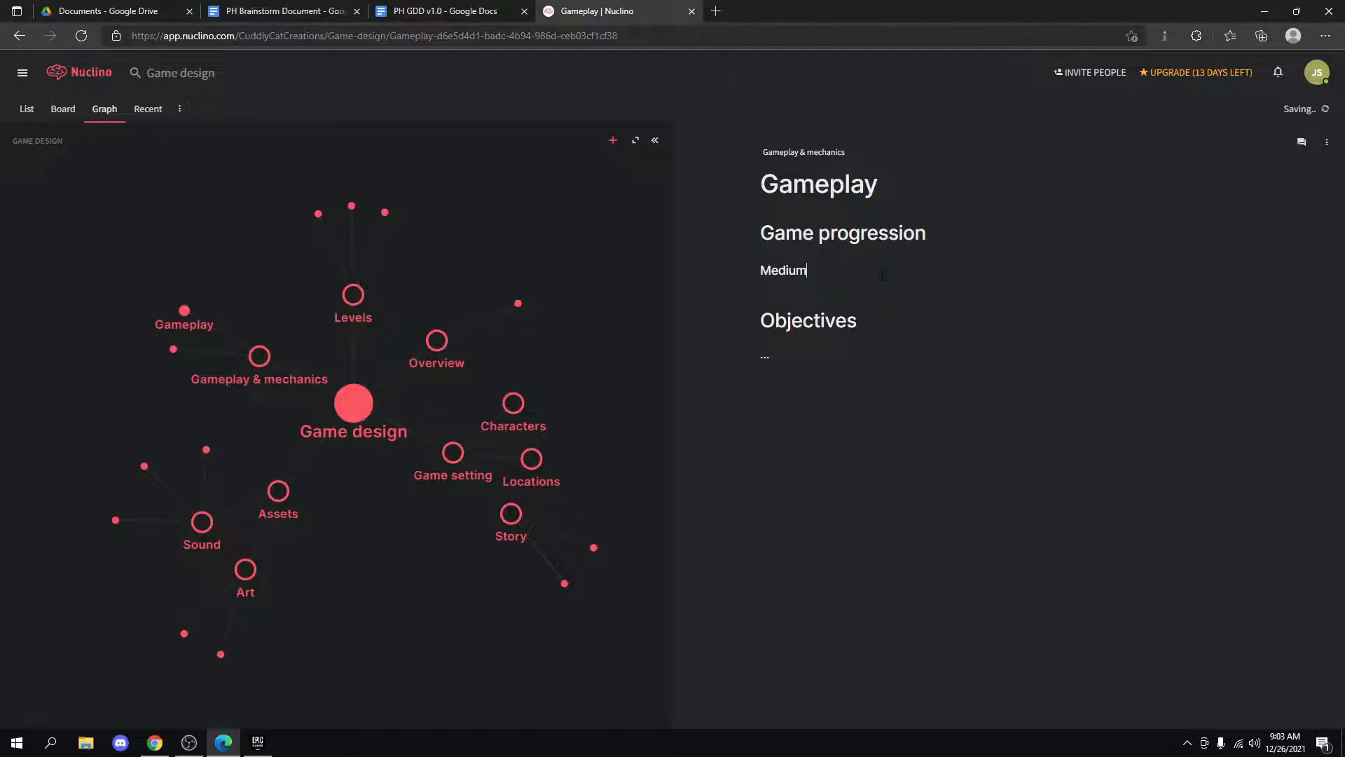
key(BackSpace)
key(BackSpace)
key(BackSpace)
text(Leveling)
key(Return)
text(Ea)
key(BackSpace)
key(BackSpace)
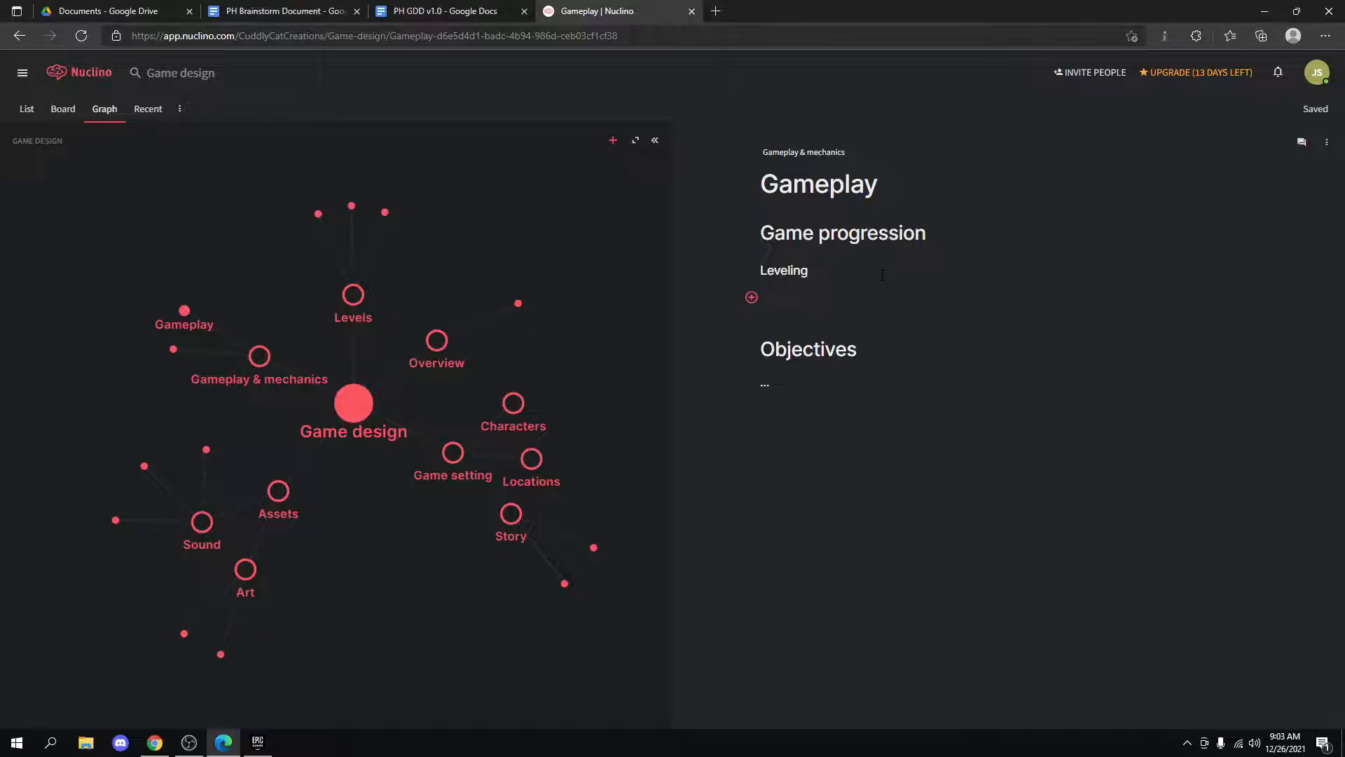
Look over the block types that can be inserted under Leveling, and consult the PH Brainstorm Document for game ideas.
click(752, 298)
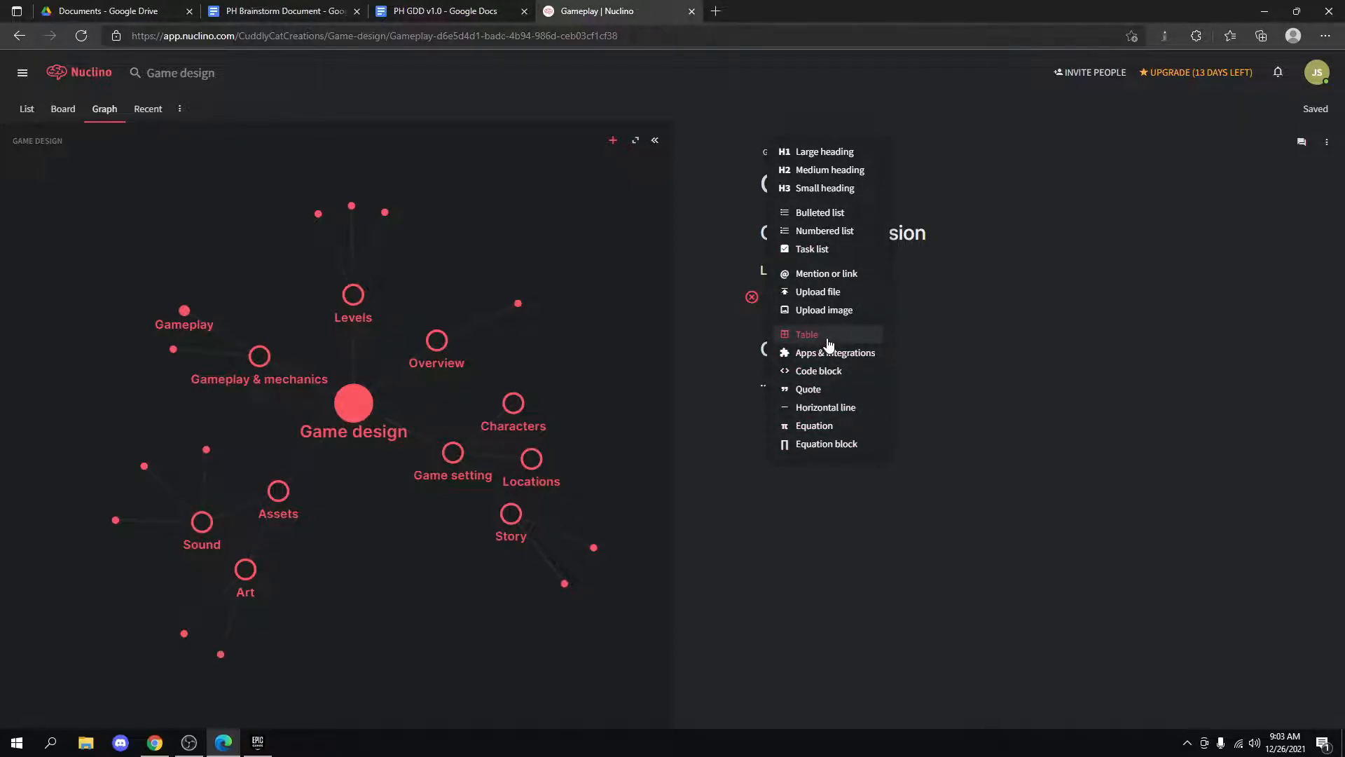
click(959, 311)
click(833, 293)
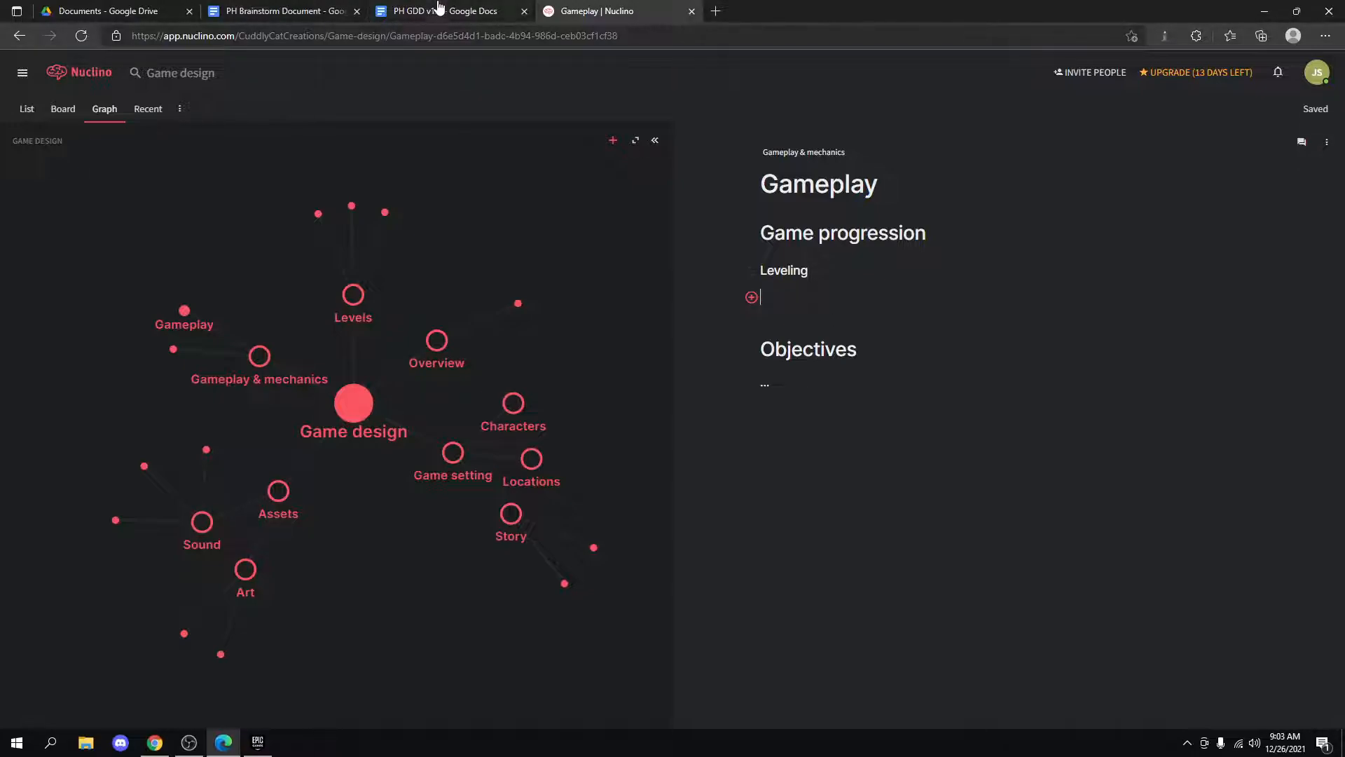
click(284, 11)
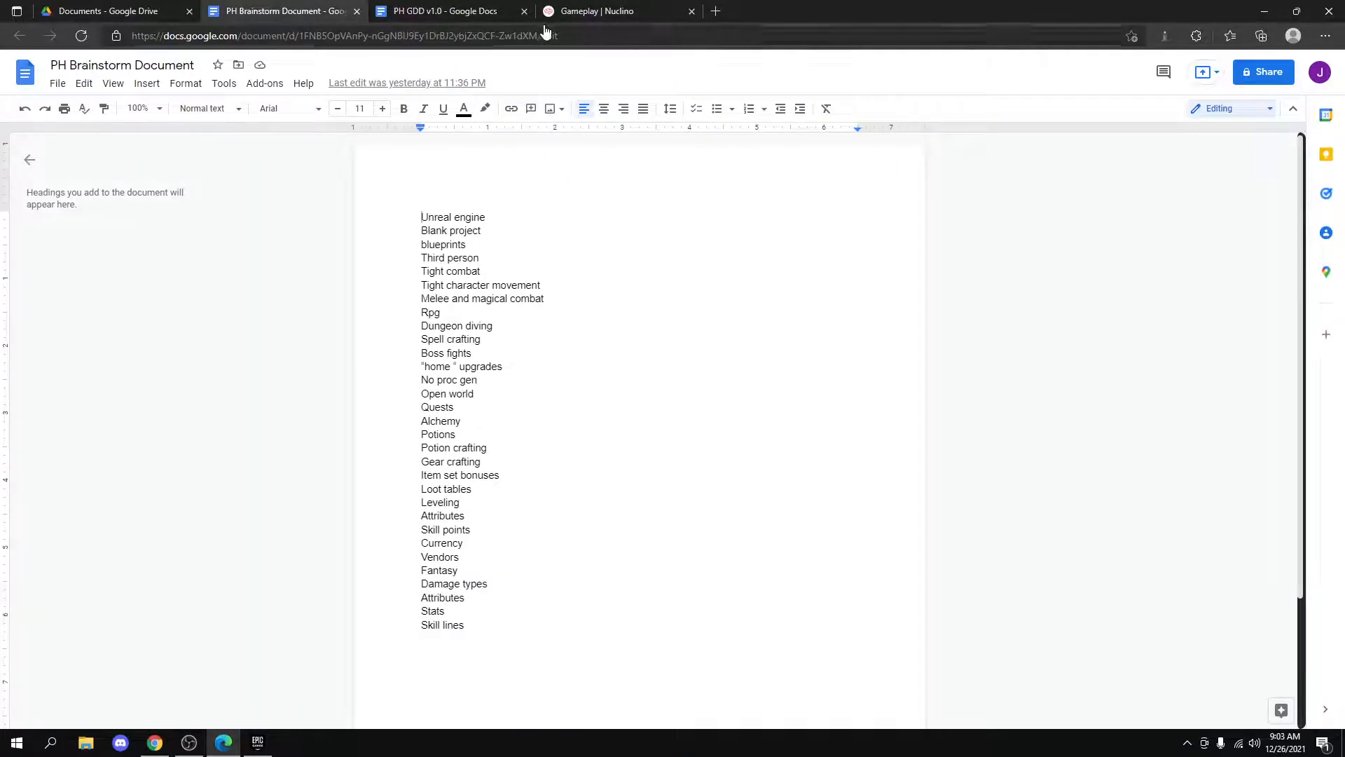
click(625, 7)
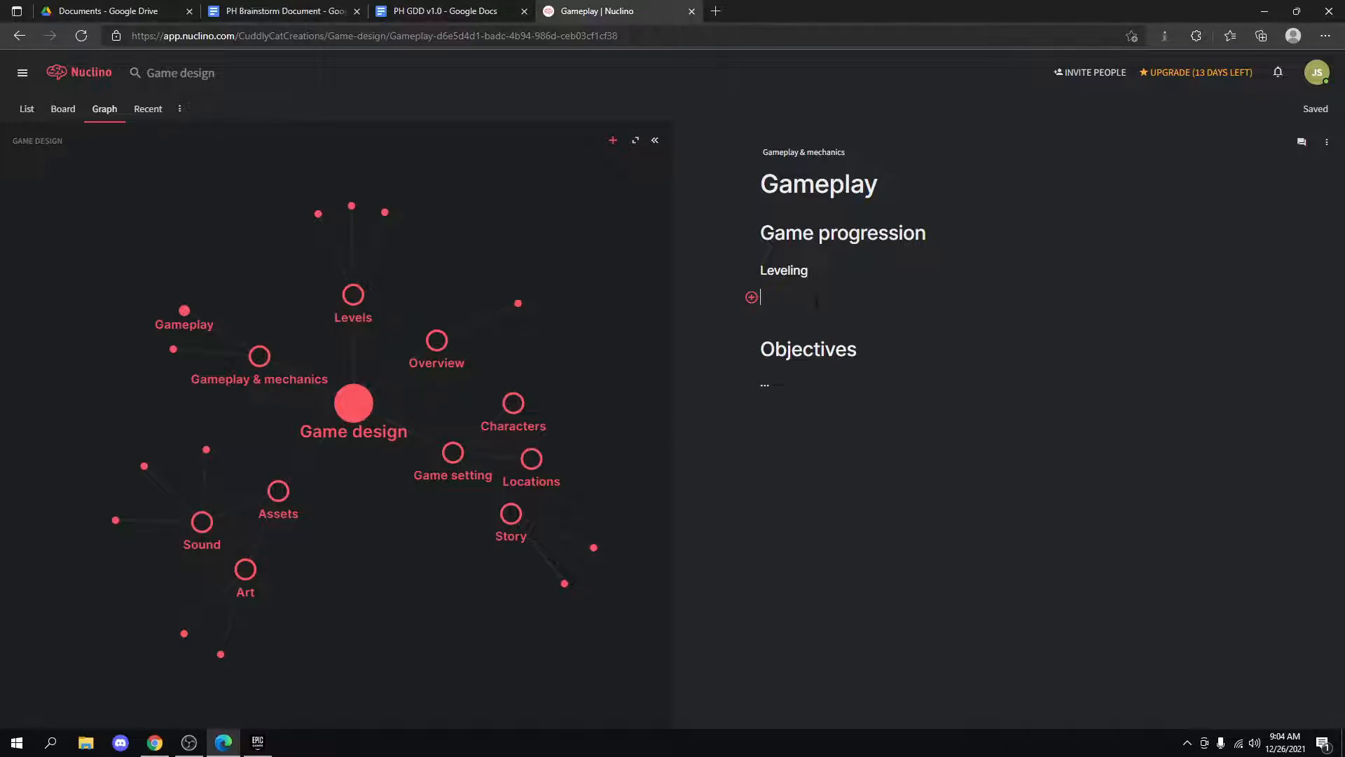
text(Level)
key(BackSpace)
key(BackSpace)
key(BackSpace)
key(BackSpace)
text(eve)
key(BackSpace)
key(BackSpace)
key(BackSpace)
key(BackSpace)
text(Player)
key(BackSpace)
key(BackSpace)
key(BackSpace)
key(BackSpace)
Write under Leveling: "The player character earns experience by killing enemies, completing quests, and exploring the world".
text(The player cha)
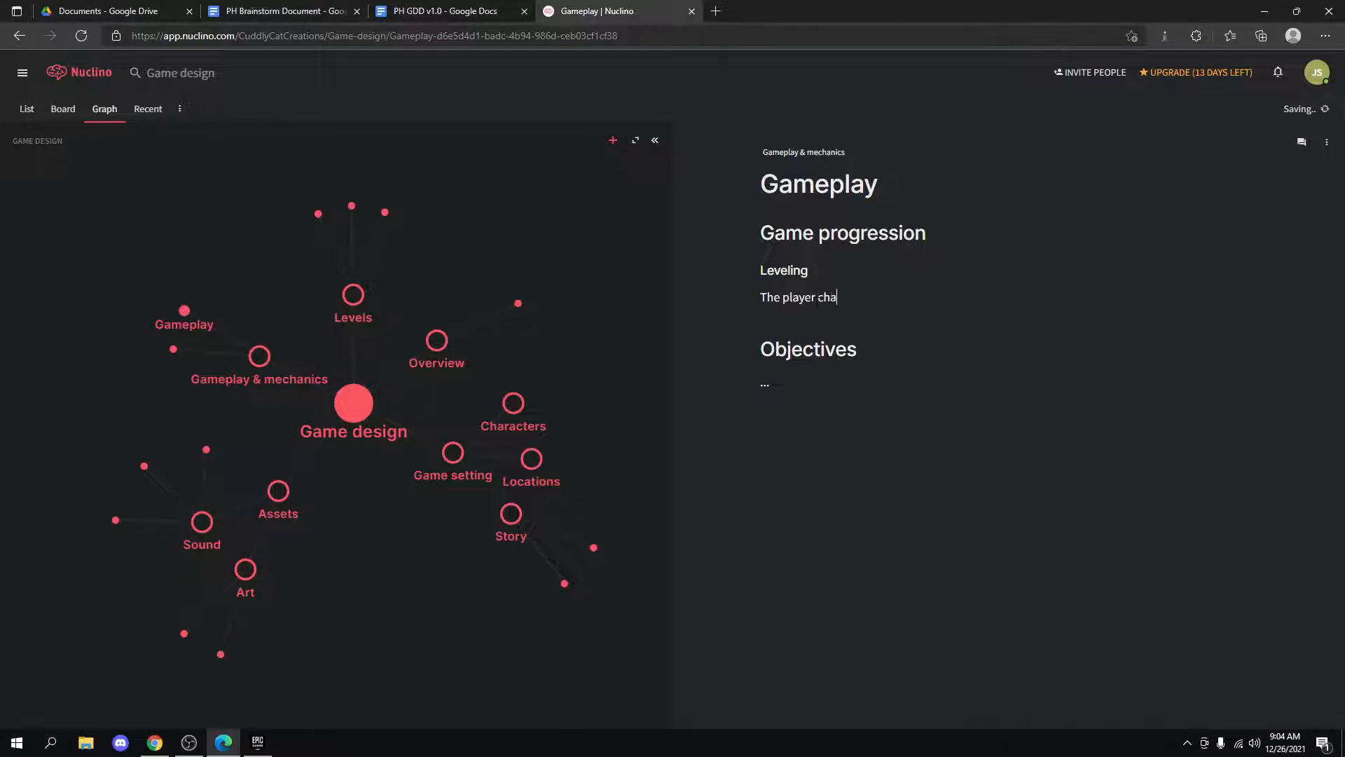
text(racter gains)
key(ctrl+BackSpace)
key(ctrl+BackSpace)
text(character earns experience by doin)
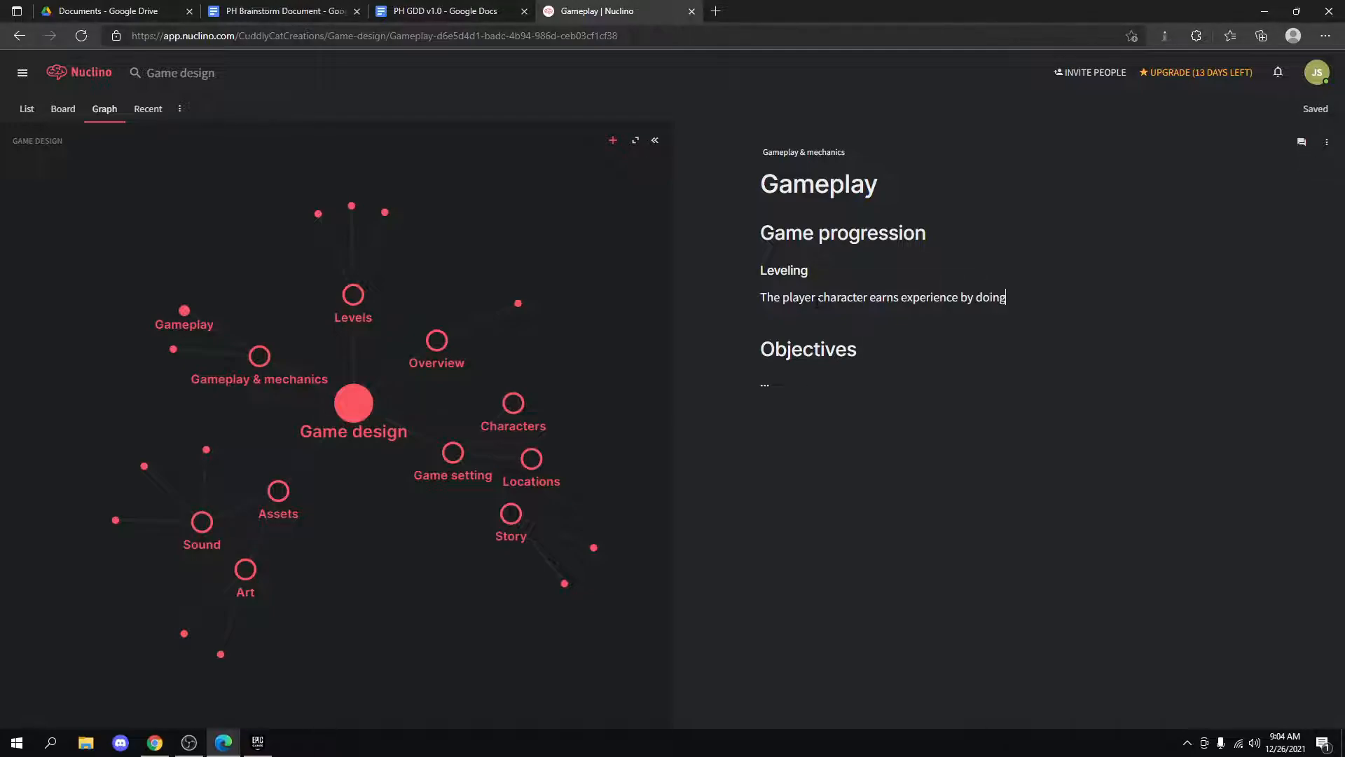
key(BackSpace)
text(killing monsters)
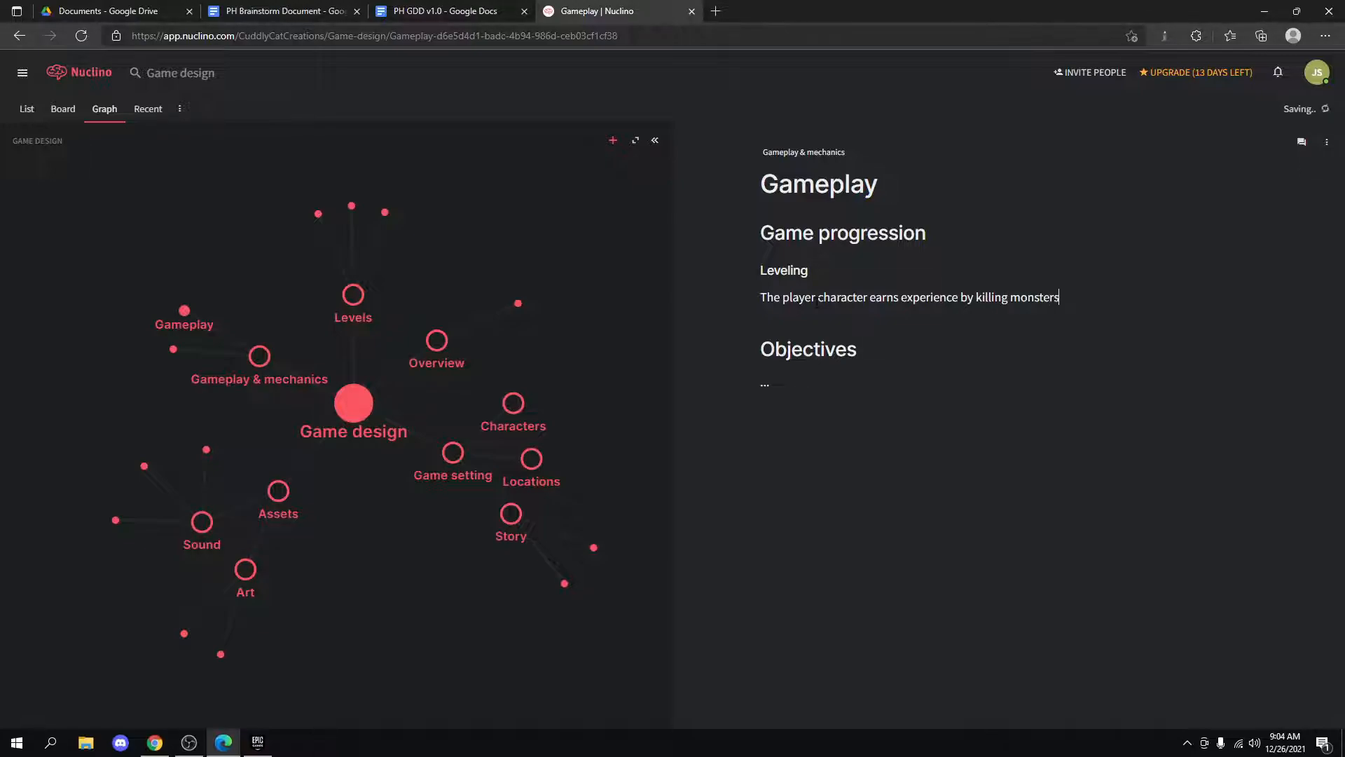
key(BackSpace)
key(BackSpace)
key(BackSpace)
key(BackSpace)
key(BackSpace)
key(BackSpace)
key(BackSpace)
key(BackSpace)
text(enemies, completing que)
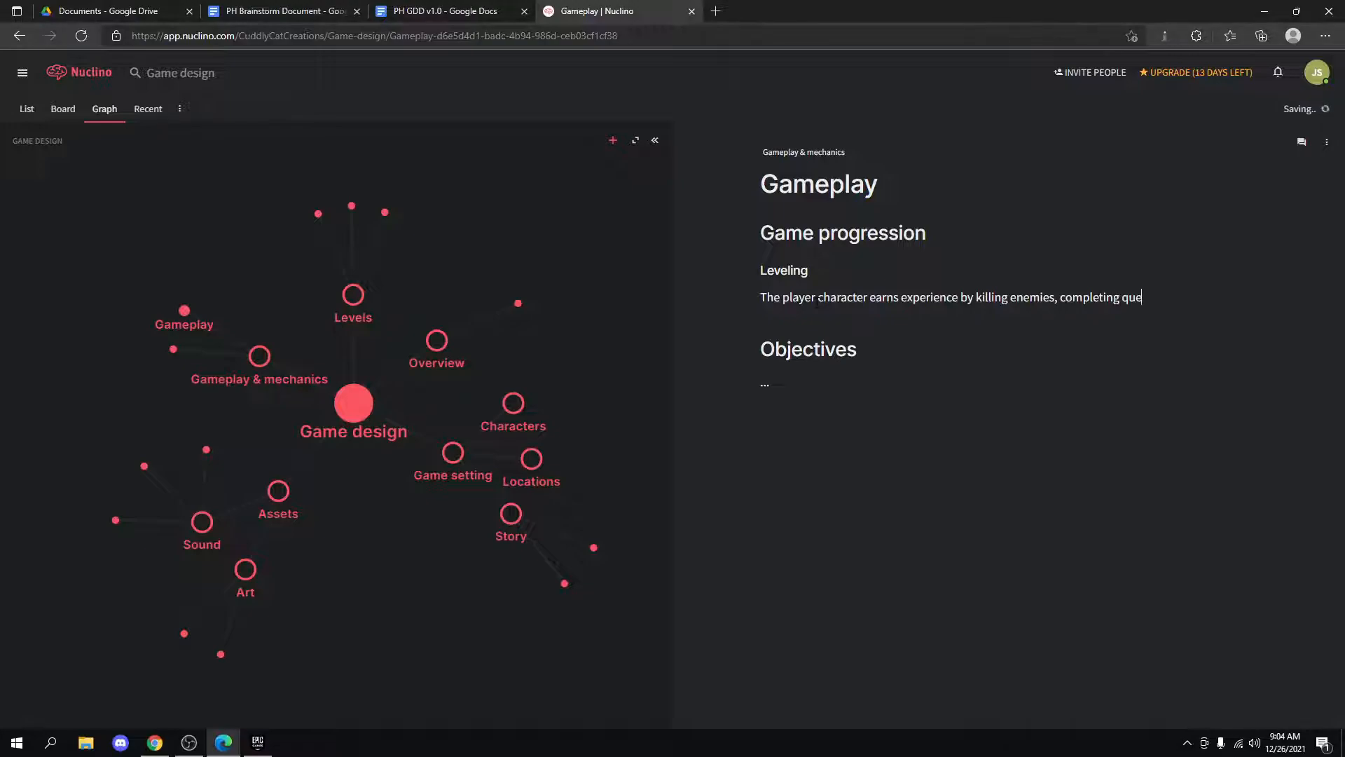
text(sts, and exploring the worl)
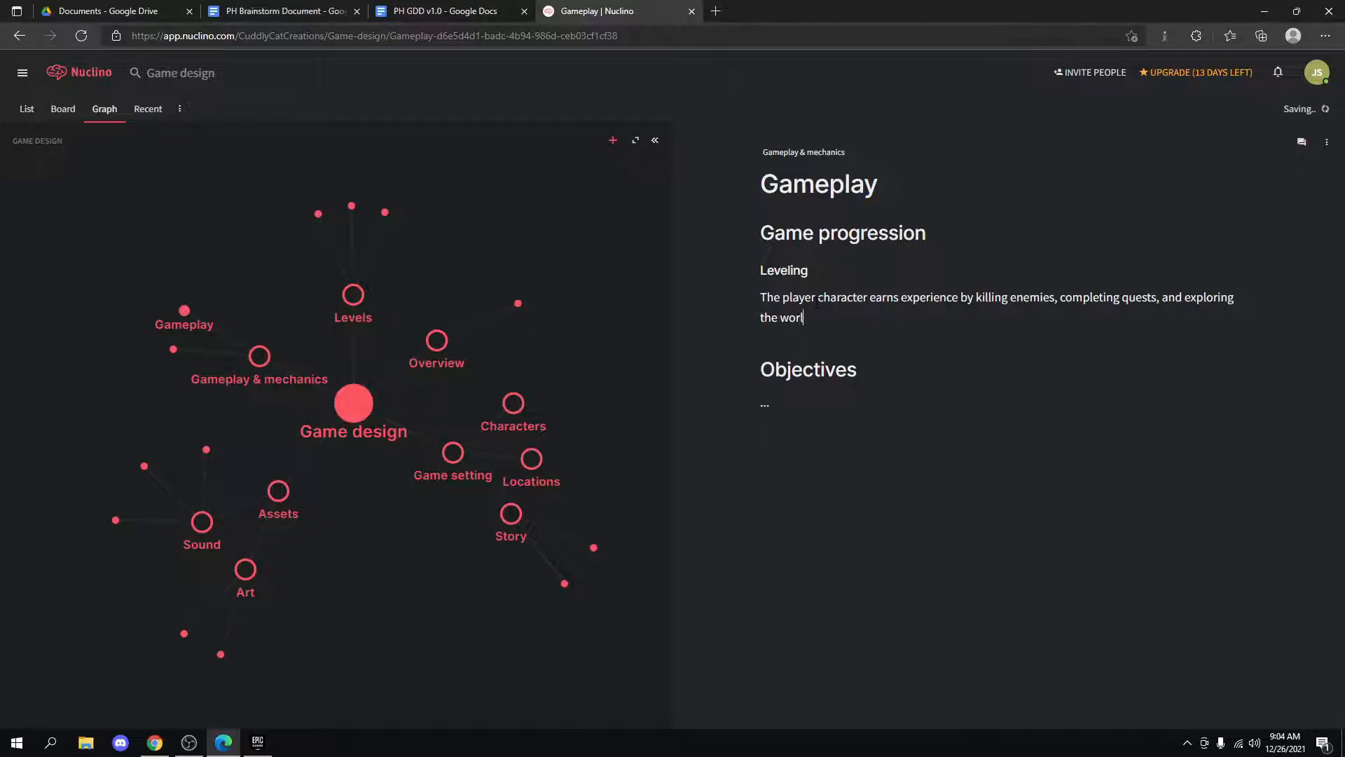
Continue the Leveling paragraph with "Once the player earns enough experience points, they increase in level".
text(d. Once the player er)
key(BackSpace)
text(arns enough experience p)
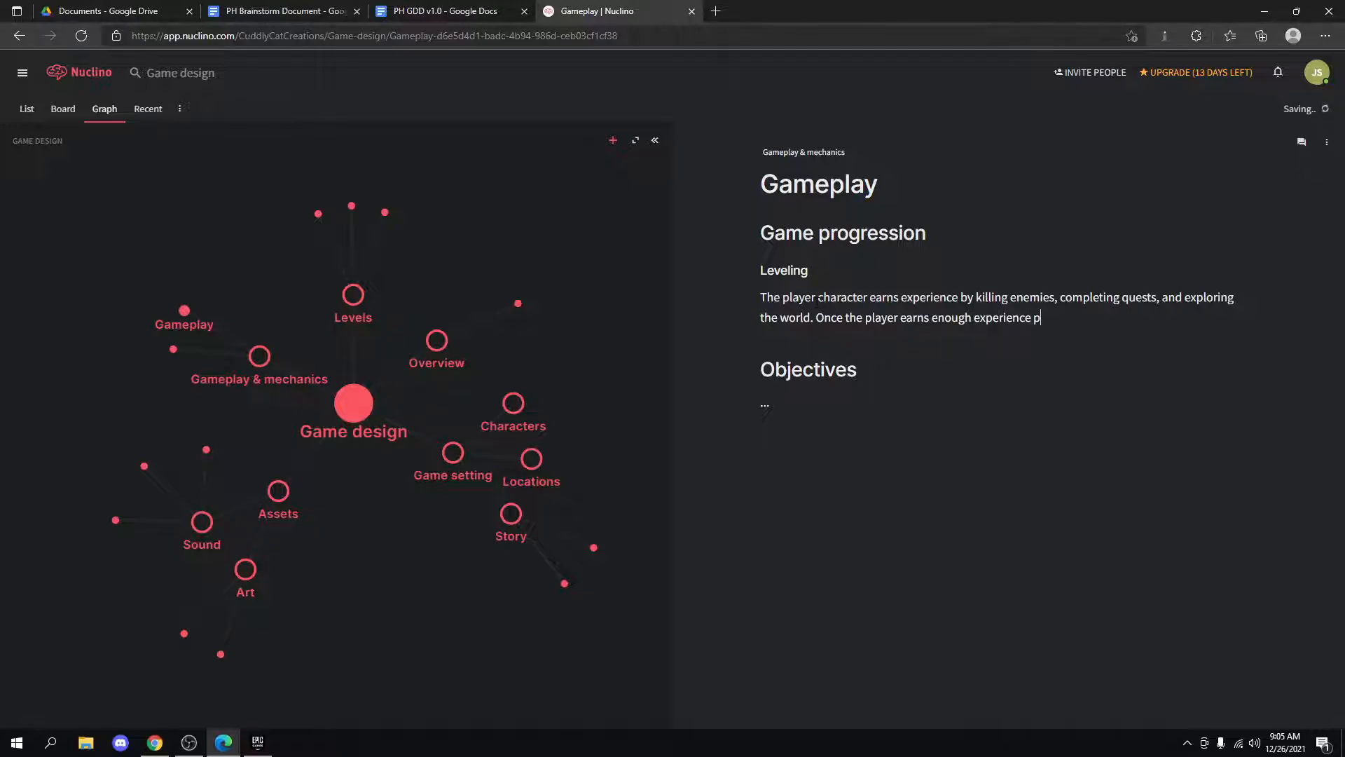
text(oints, they)
text(ncrease in level)
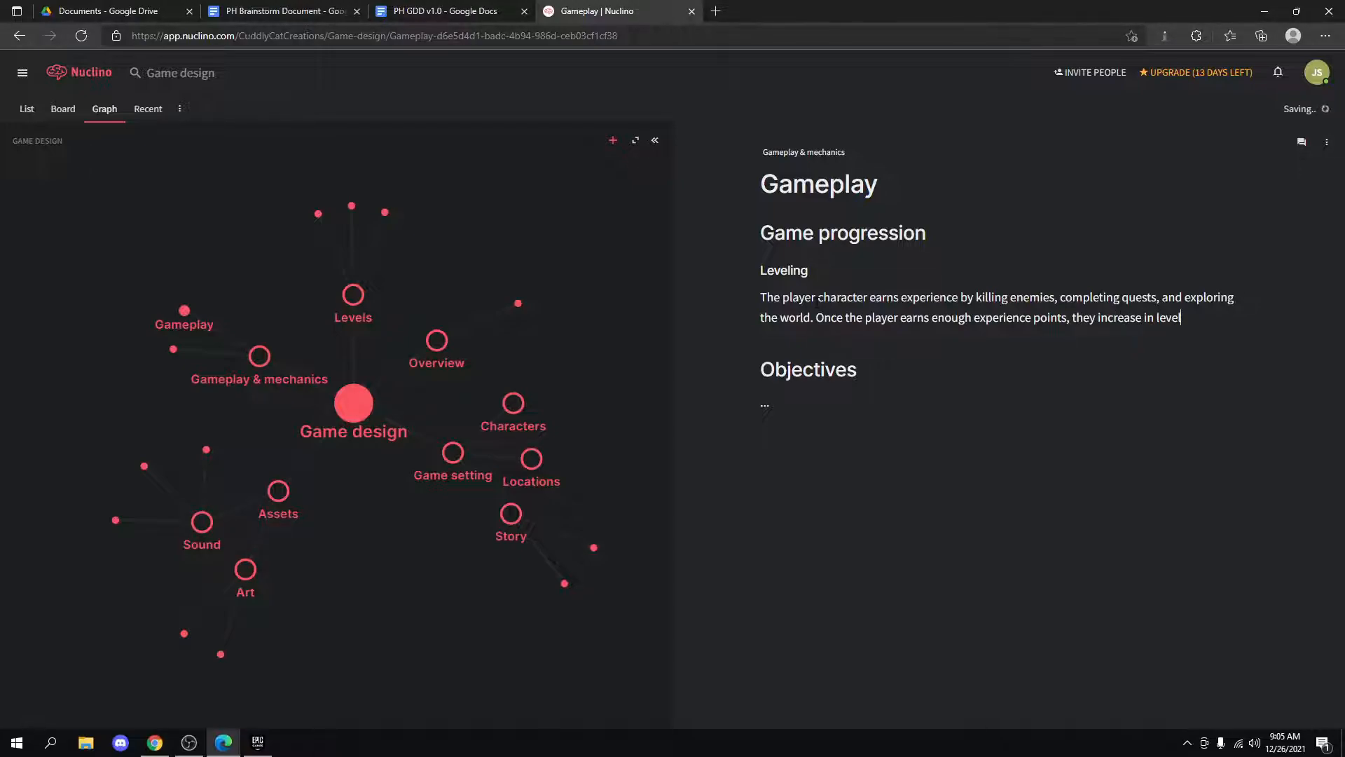
End the Leveling paragraph with the sentence "Each level will have a higher experience point ceiling.".
text(. Each level)
text( will)
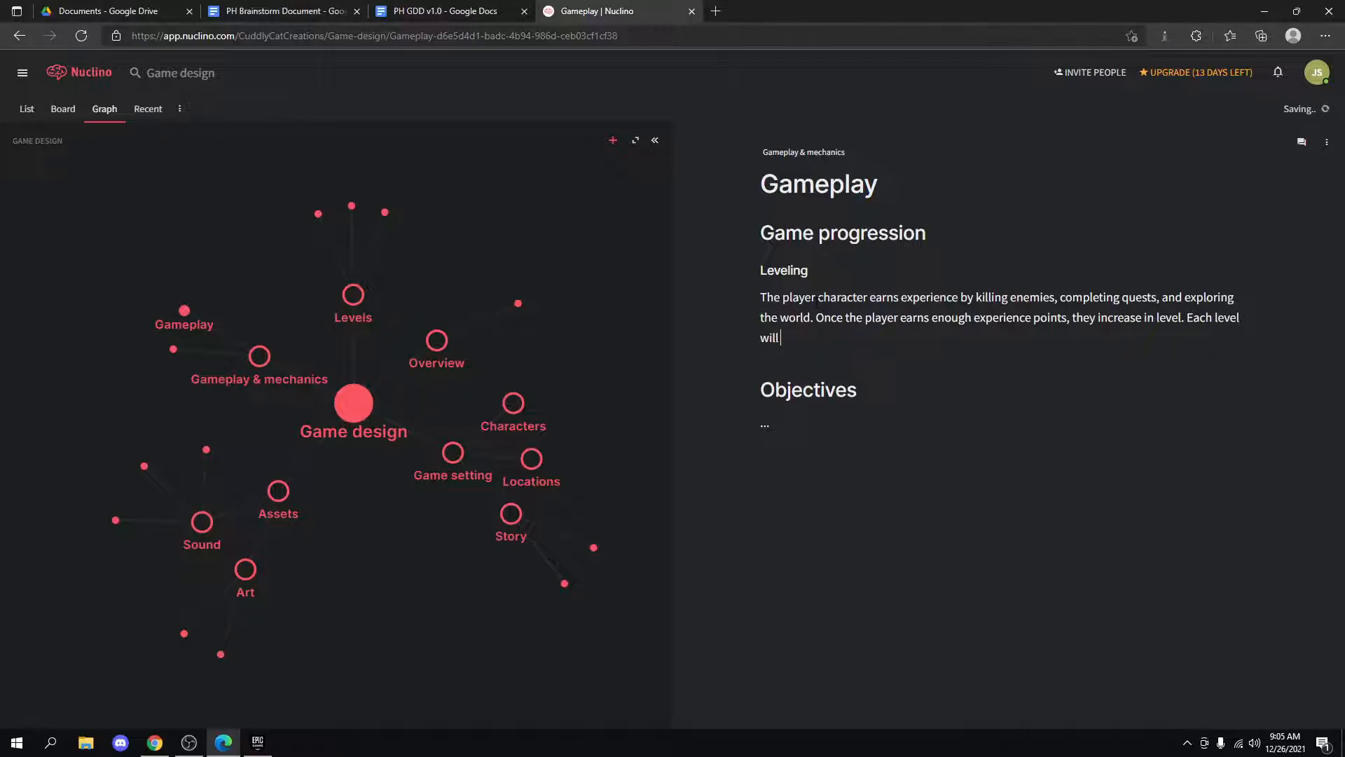
text( have a higher experience point ci)
text(ling)
key(BackSpace)
key(BackSpace)
key(BackSpace)
key(BackSpace)
key(BackSpace)
text(eiling.)
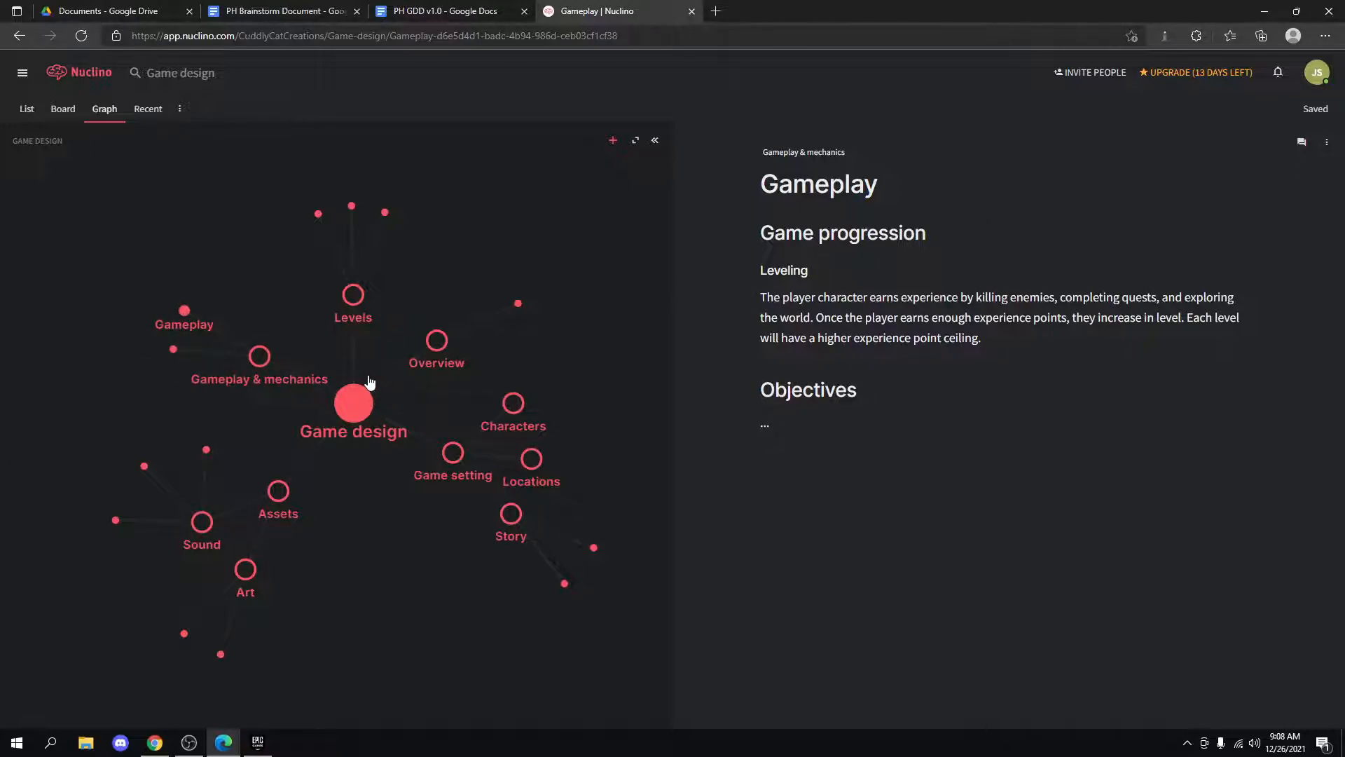
Insert a small heading block below the Leveling paragraph on the Gameplay page.
click(260, 355)
click(856, 226)
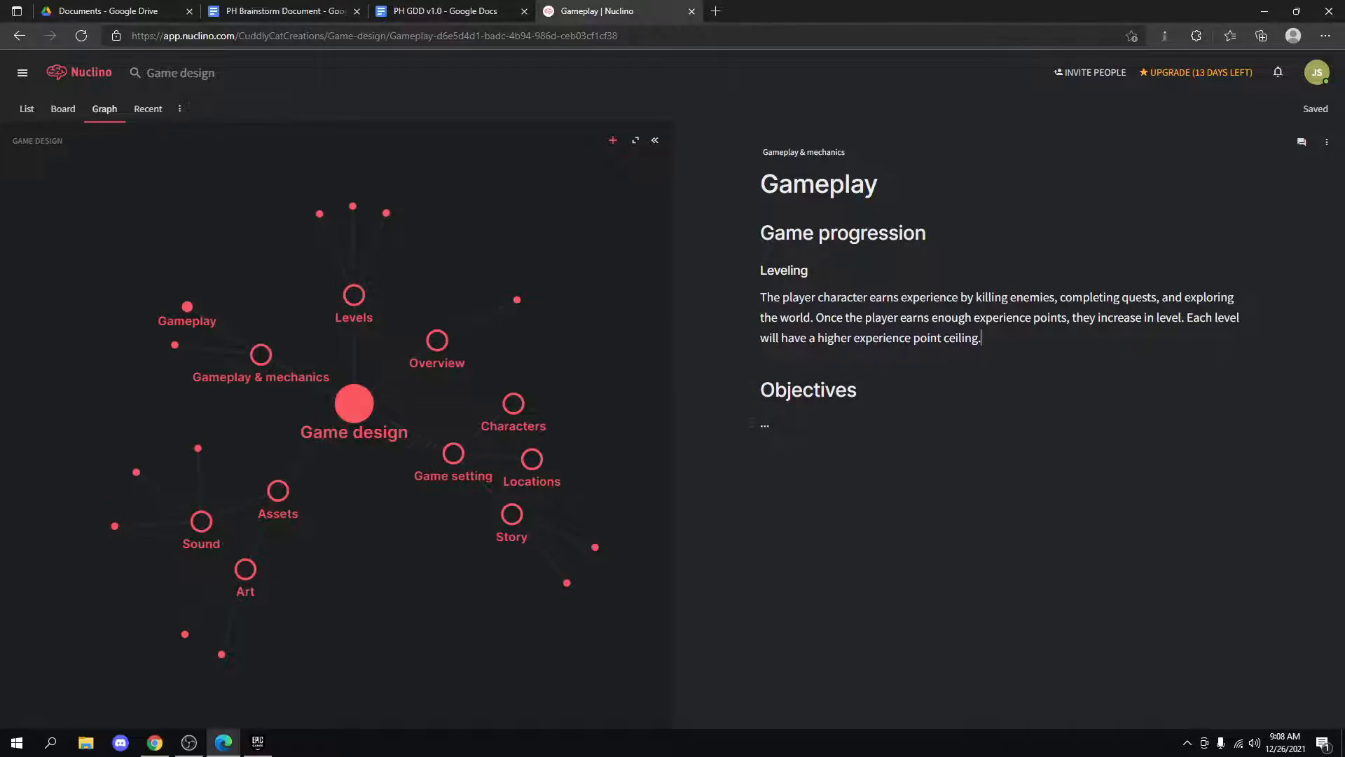
key(Return)
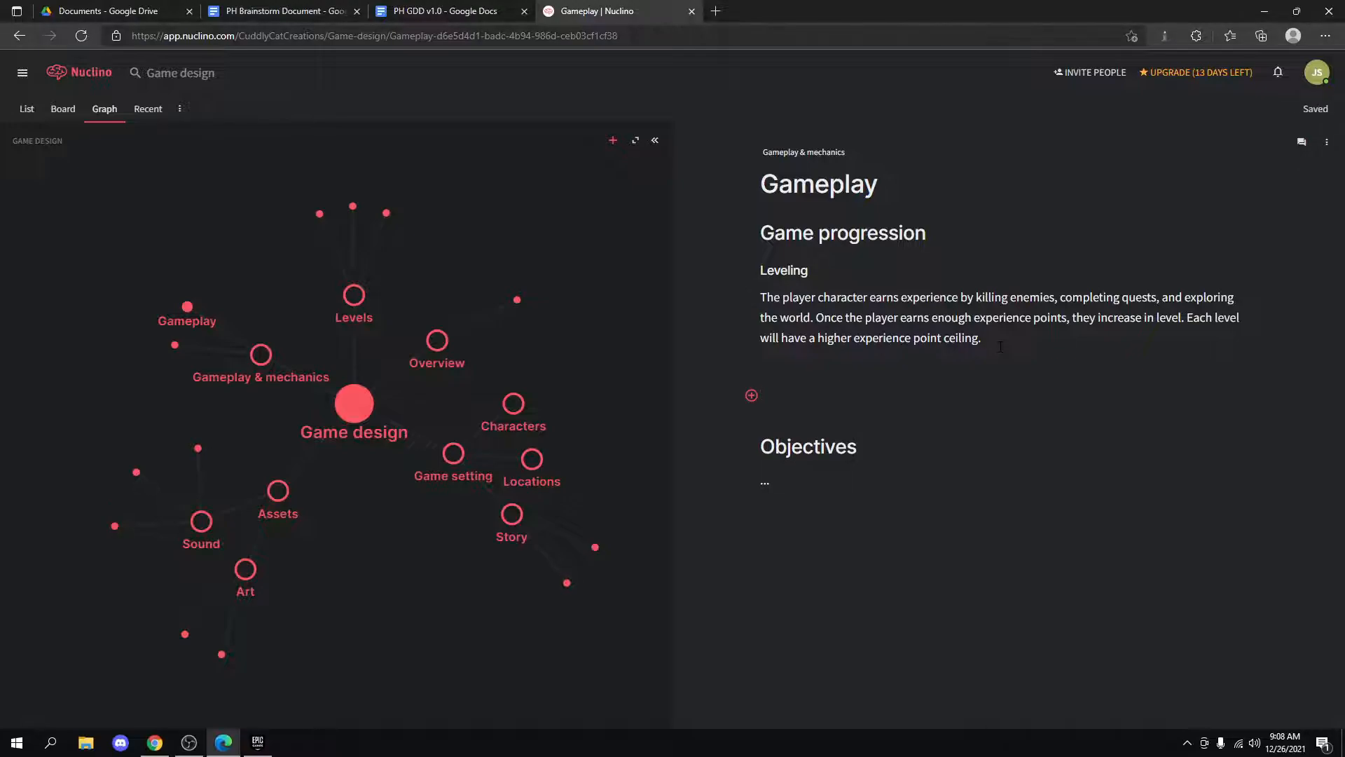
key(BackSpace)
click(751, 367)
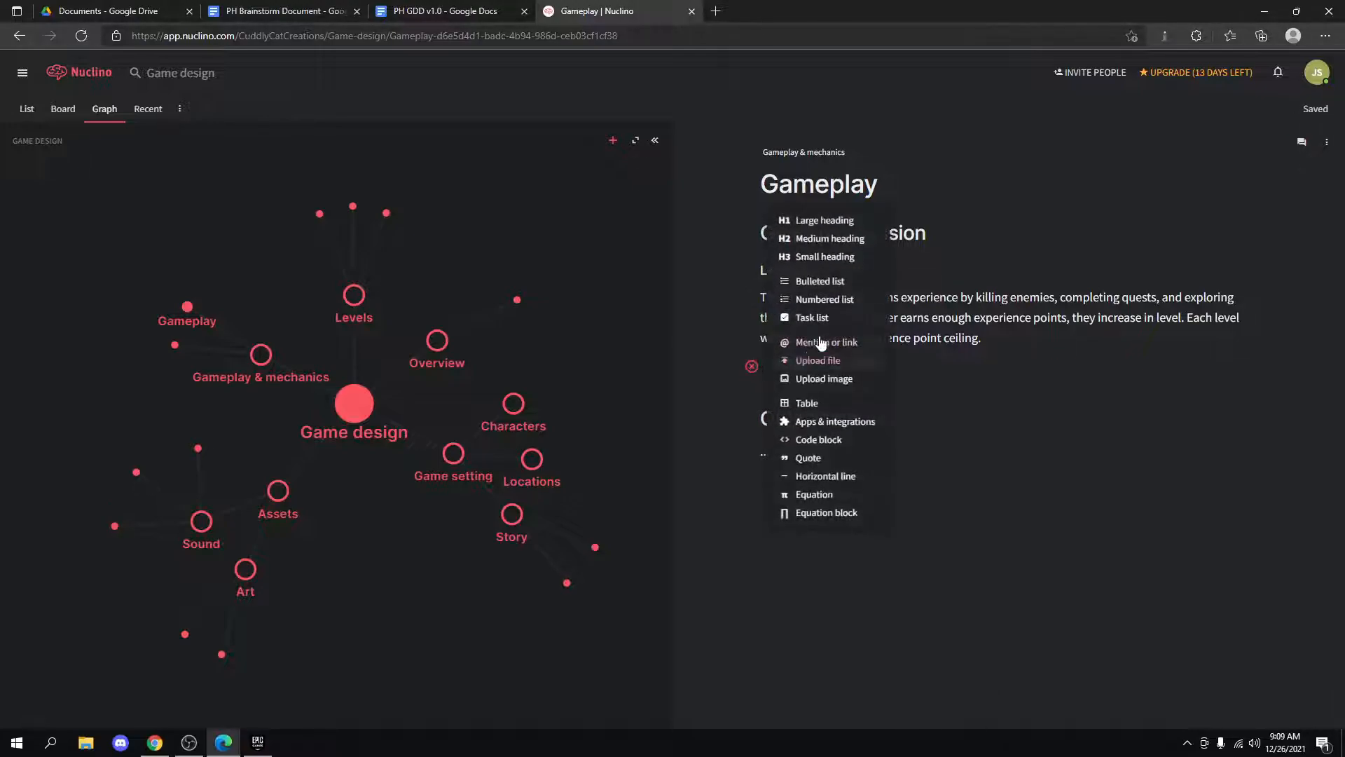
click(827, 259)
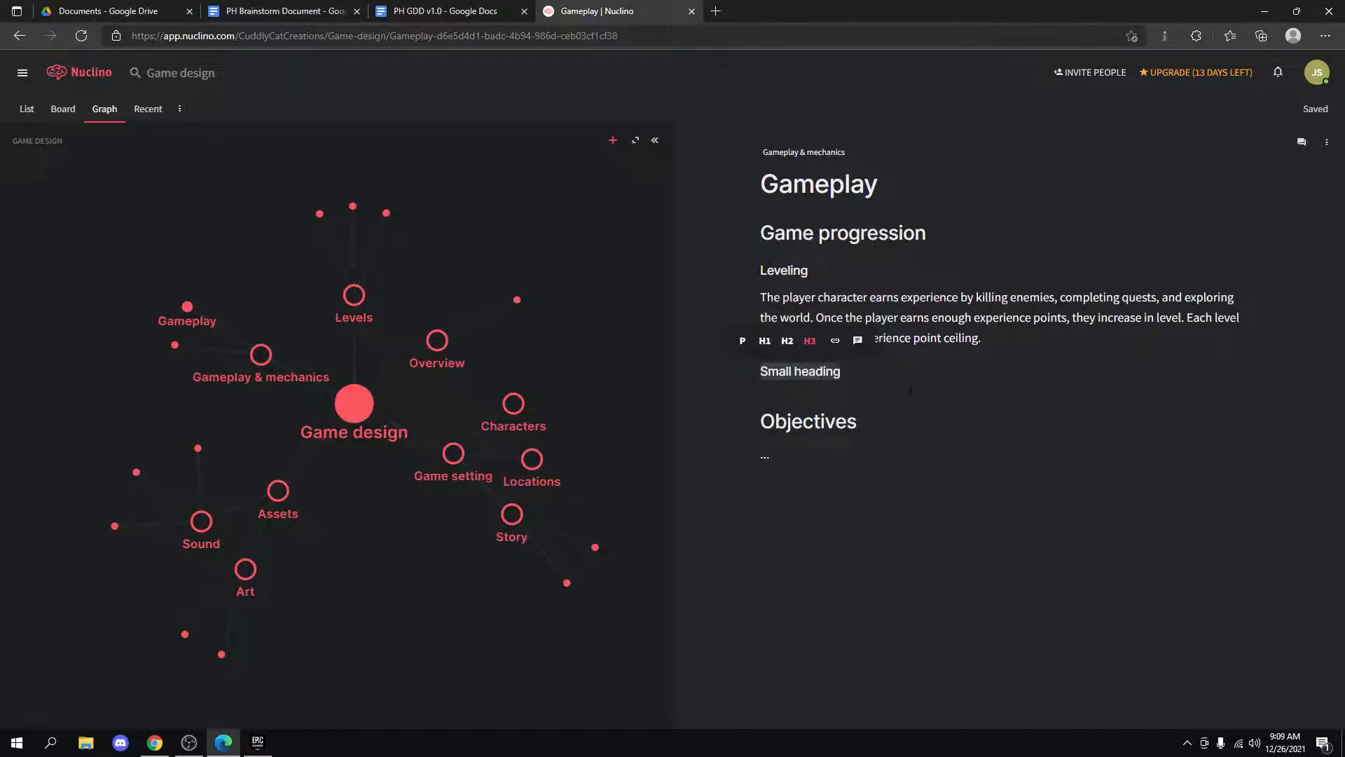
click(871, 370)
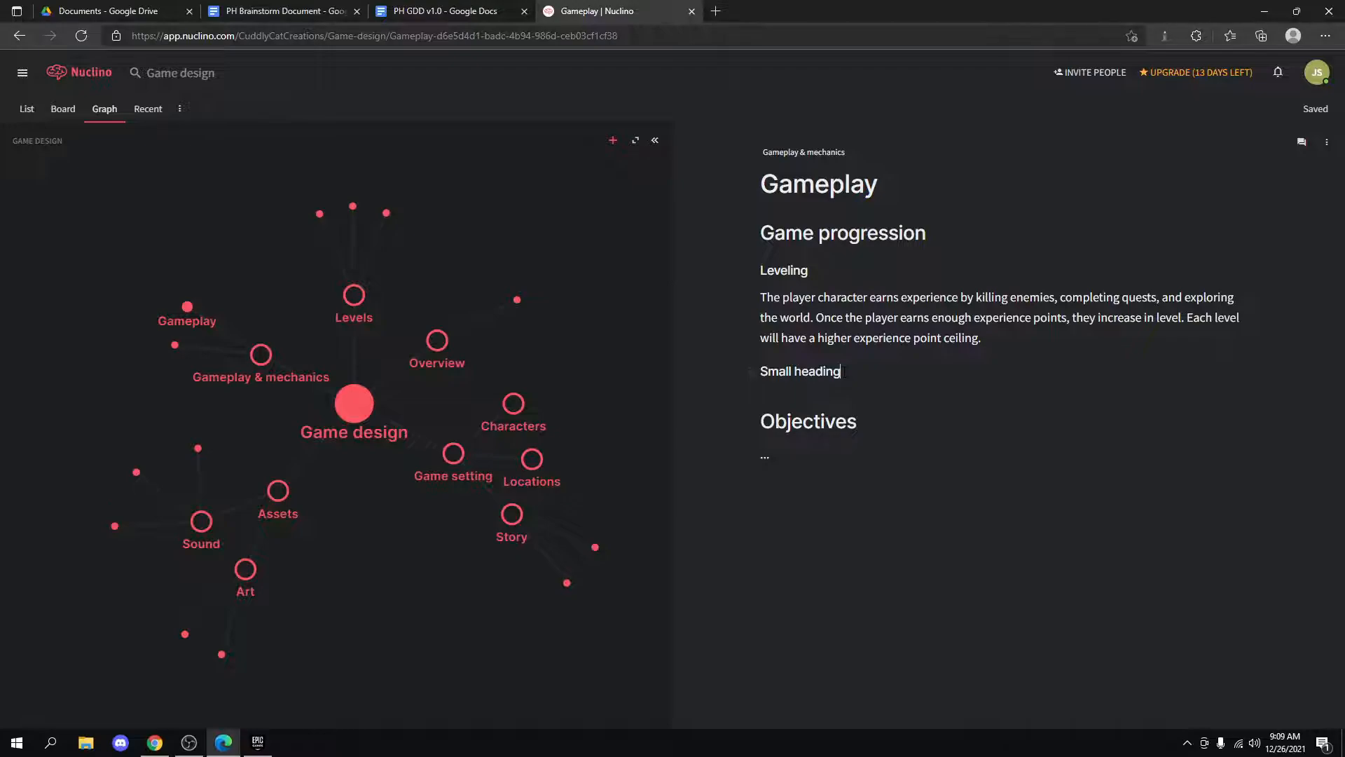
Check the Mechanics page against the Gameplay page, and rename the Gameplay & mechanics cluster to Gameplay.
click(174, 347)
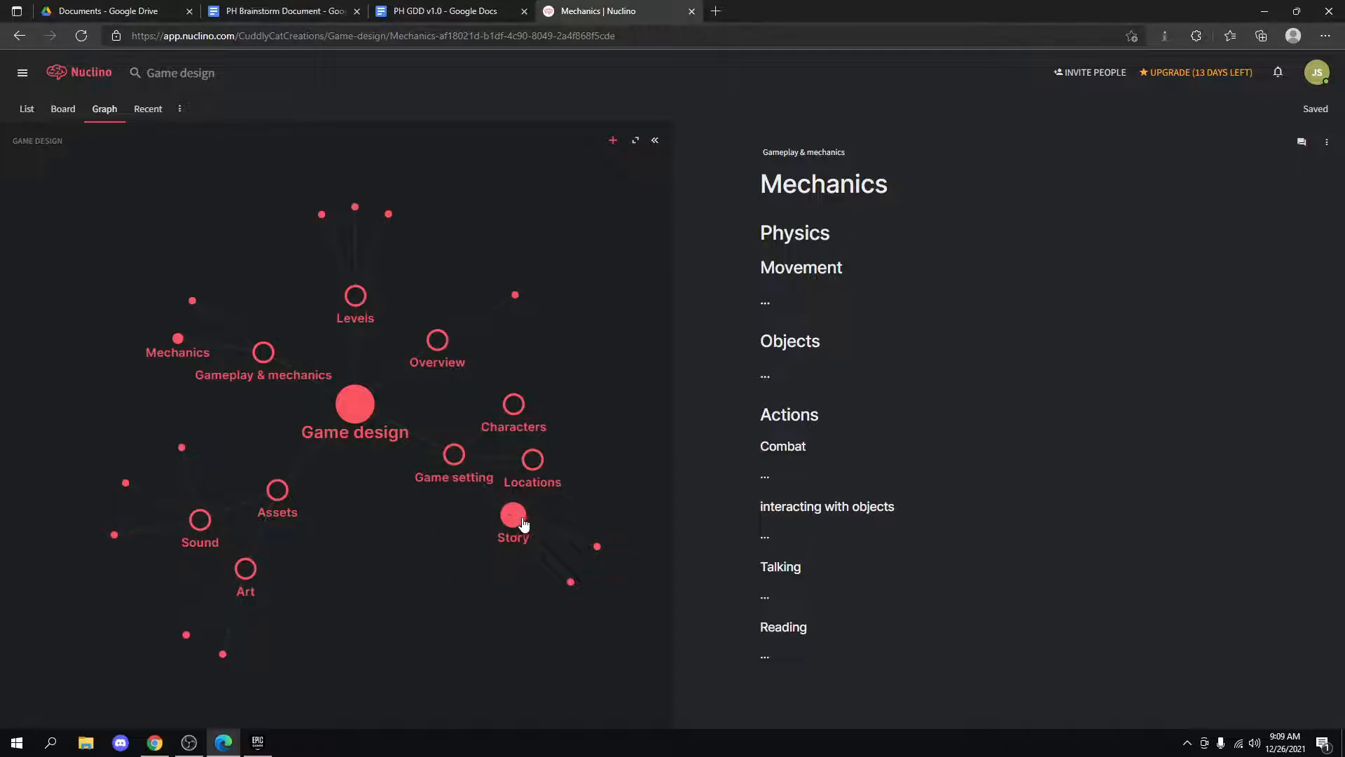
click(193, 302)
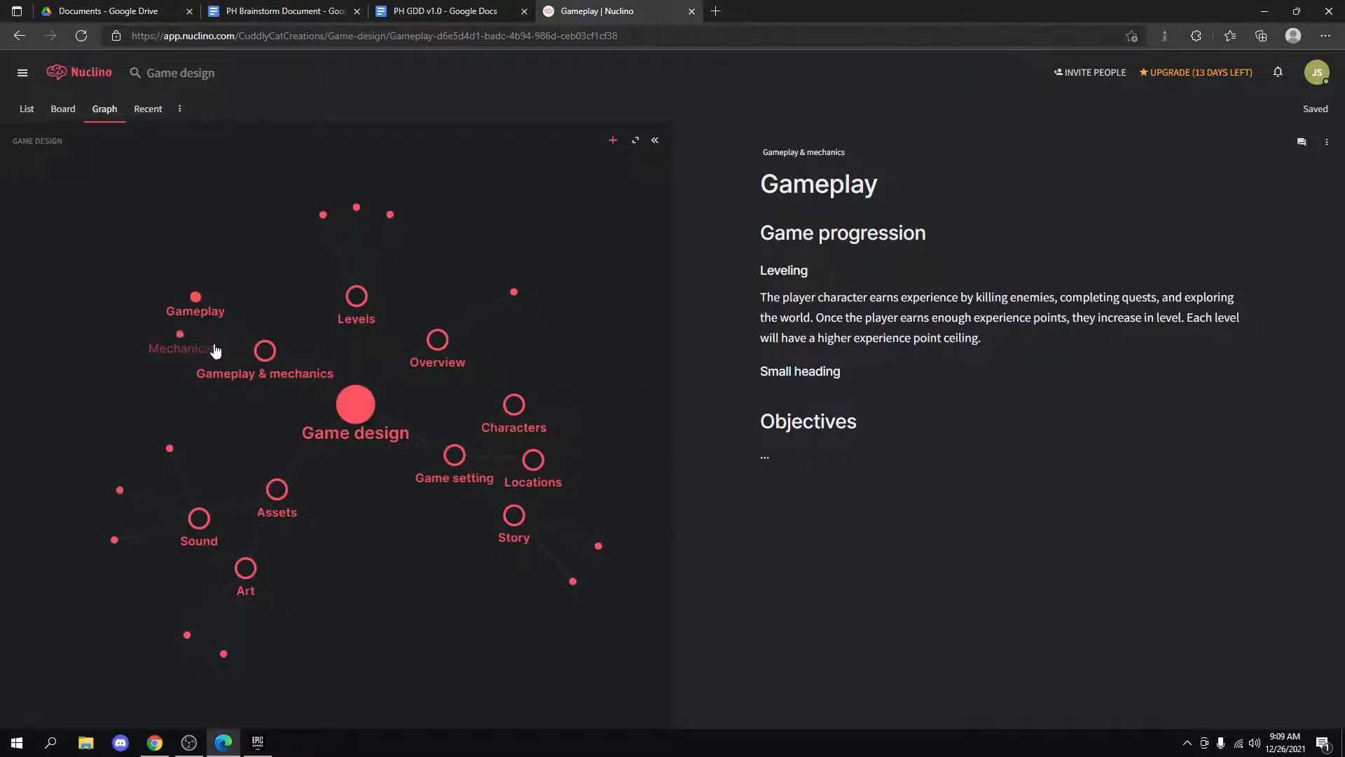
click(264, 352)
drag(881, 184, 1199, 179)
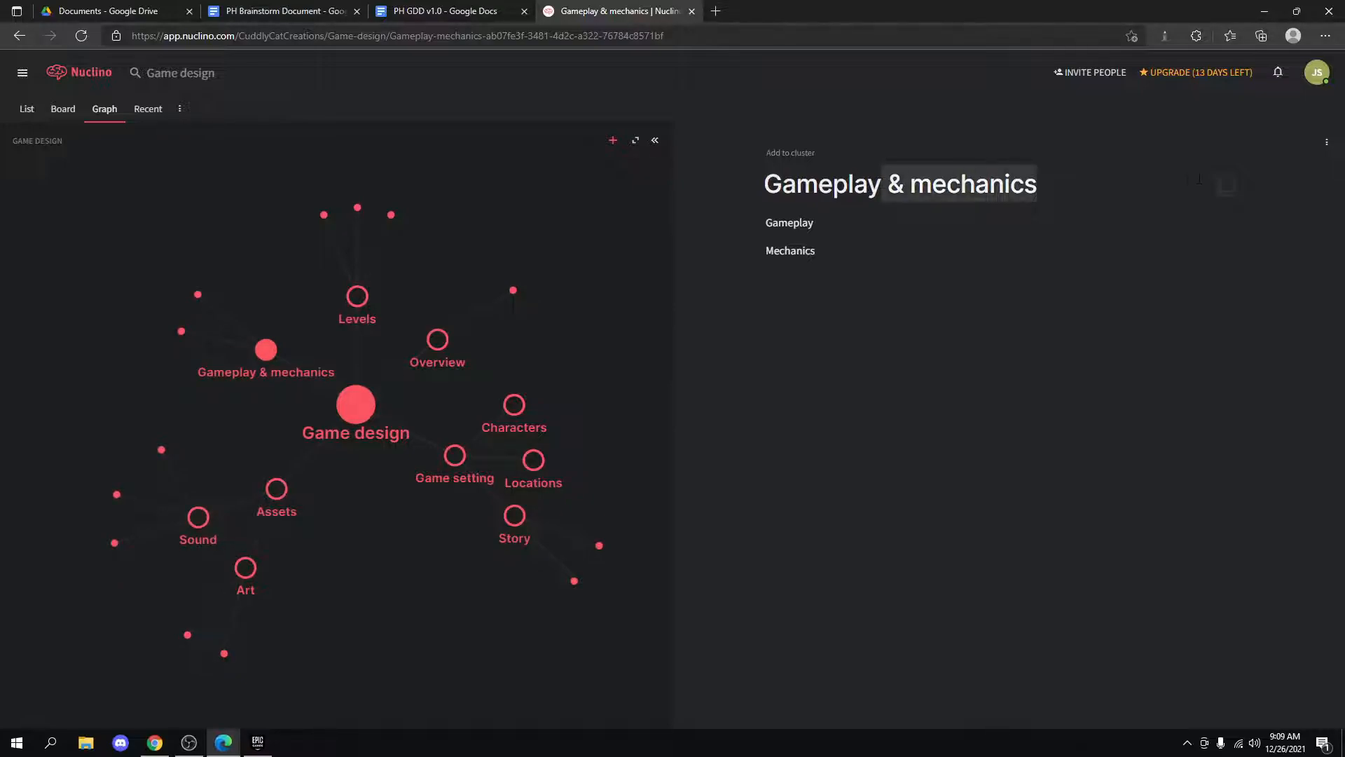
key(BackSpace)
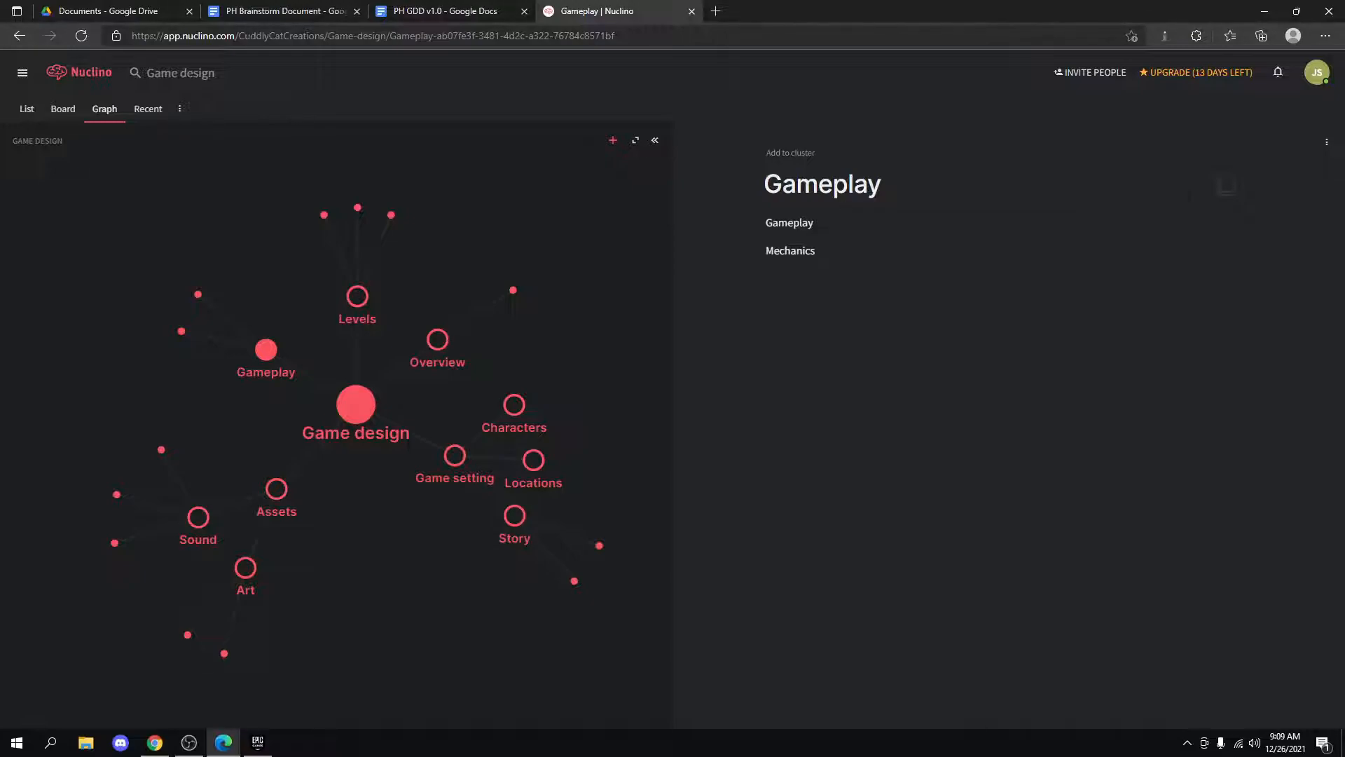
Create an item named Systems inside the Gameplay cluster.
click(1325, 143)
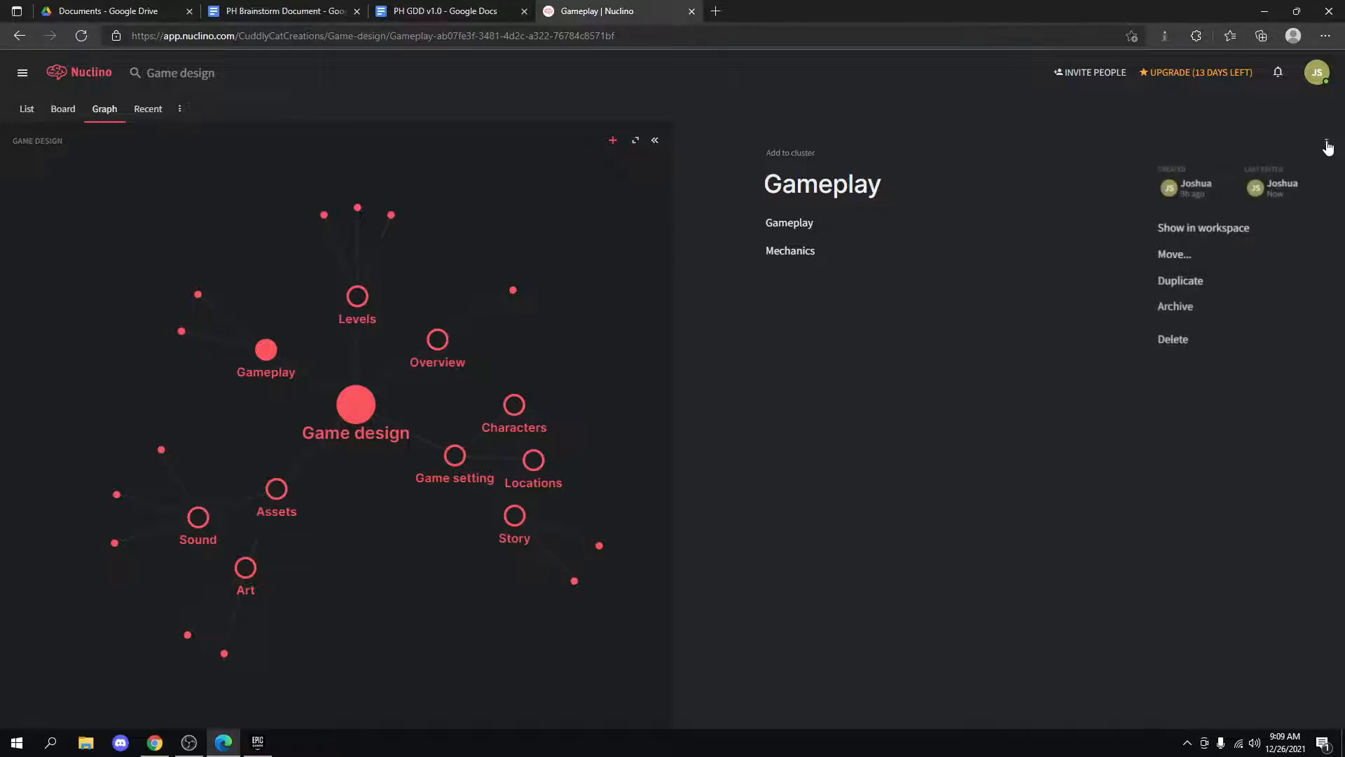
click(1009, 381)
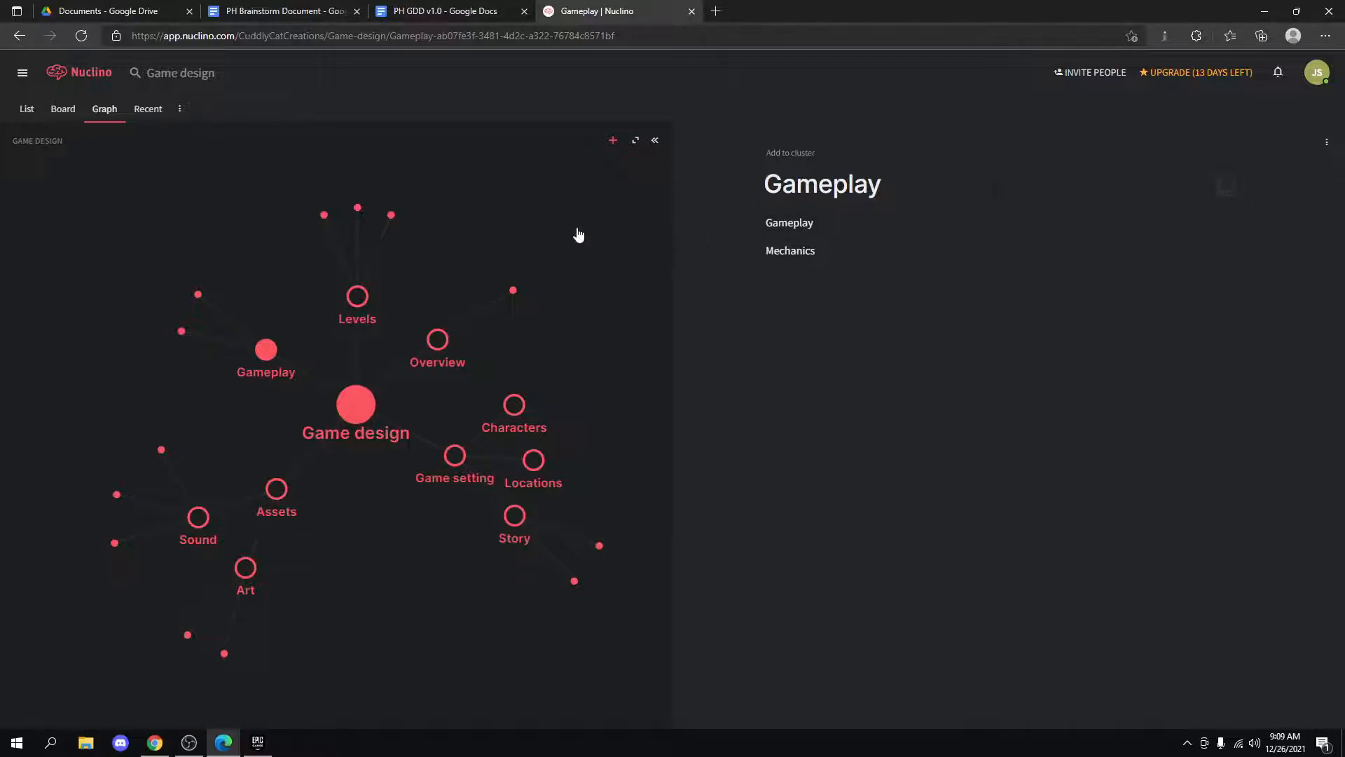
right_click(265, 350)
click(264, 350)
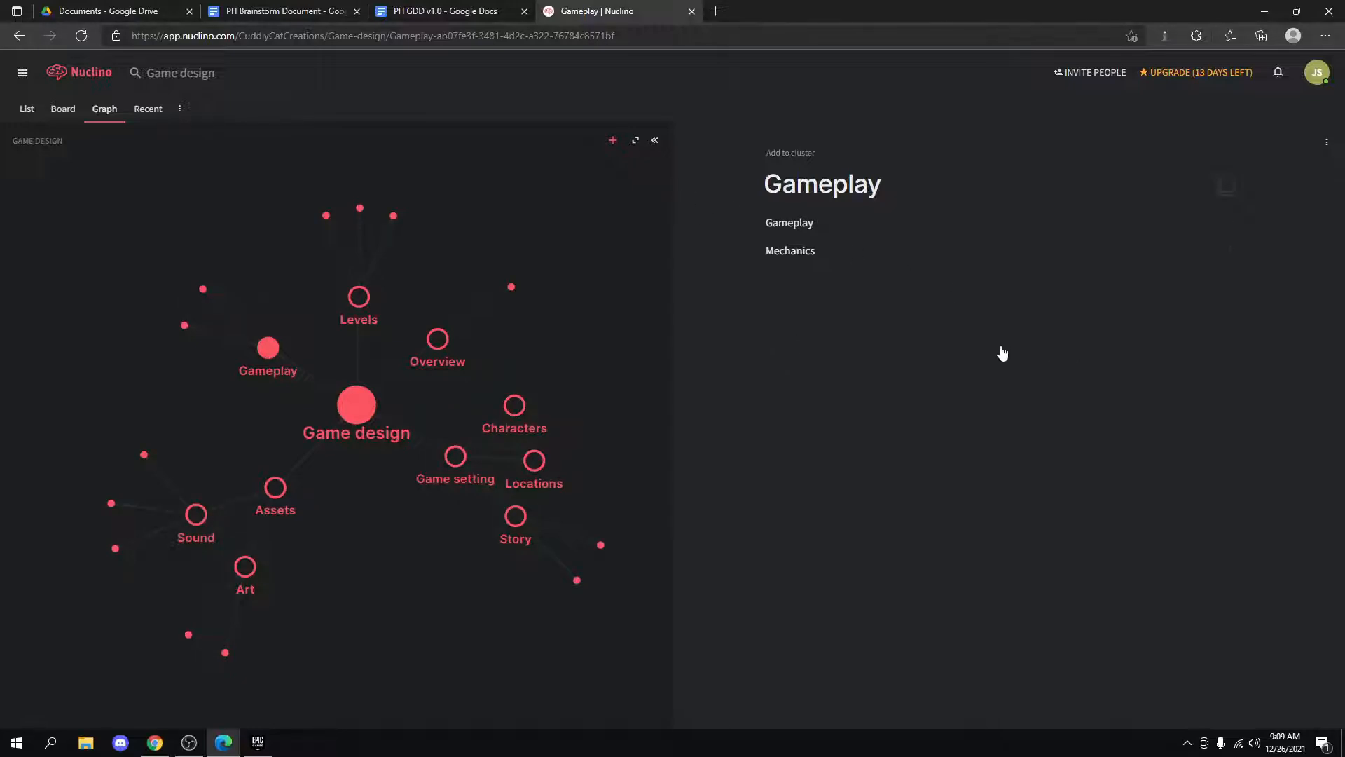
click(614, 142)
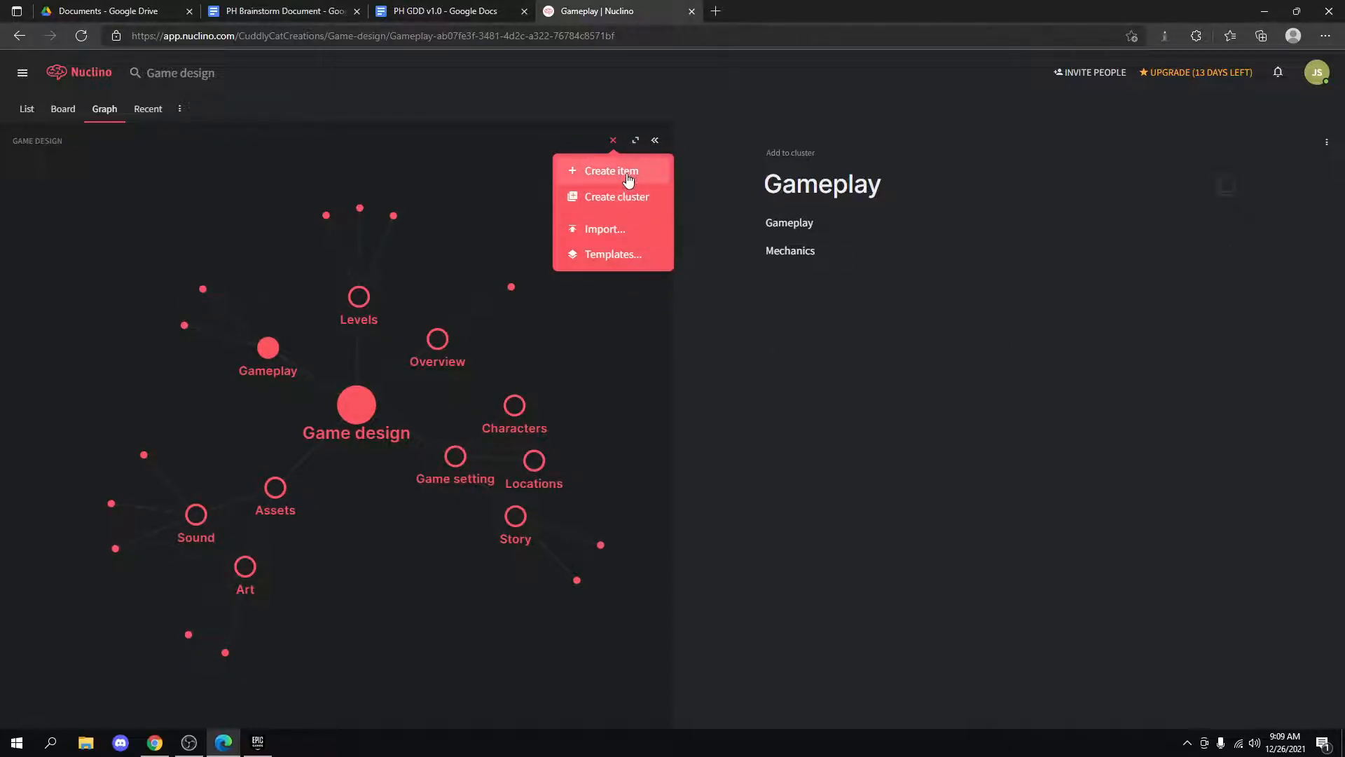
click(629, 180)
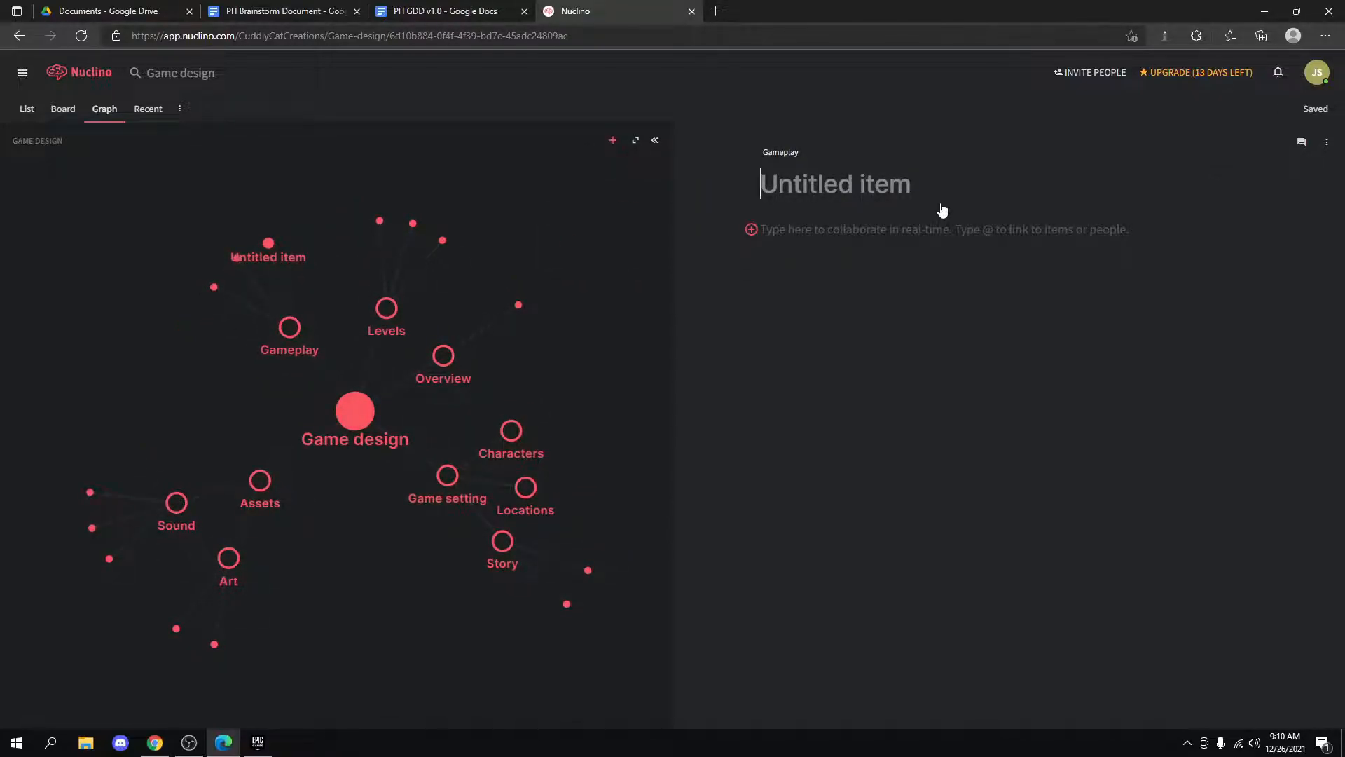
text(Systems)
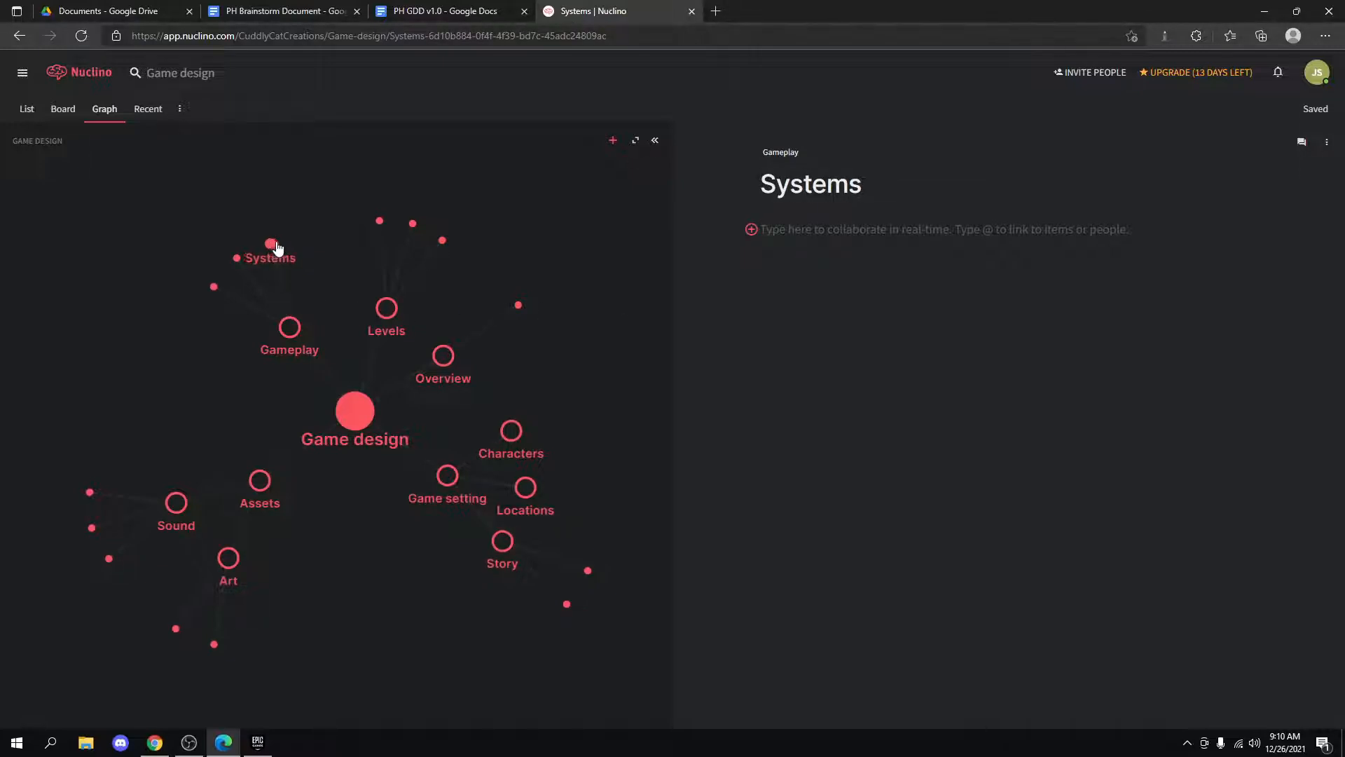
Review the items in the Gameplay cluster, viewing the Mechanics page and the Systems page.
click(291, 326)
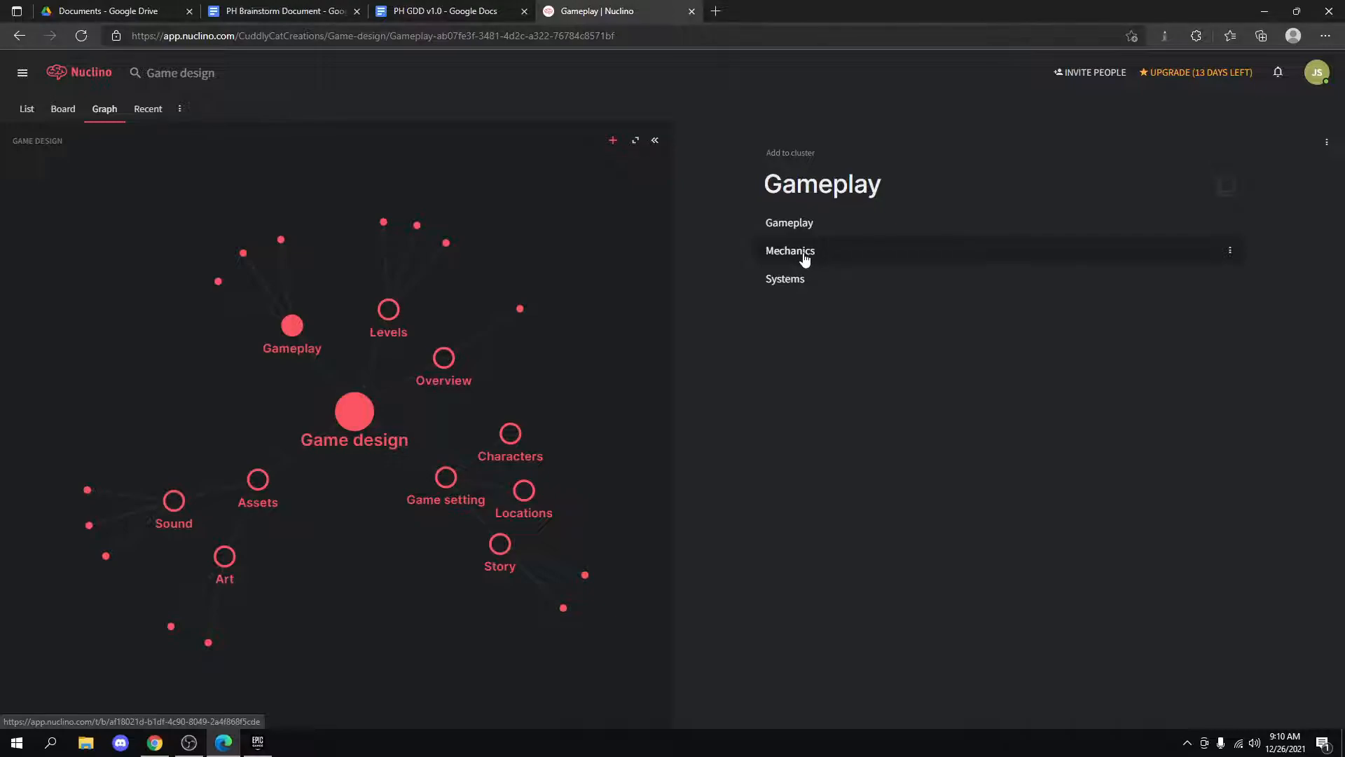
click(804, 252)
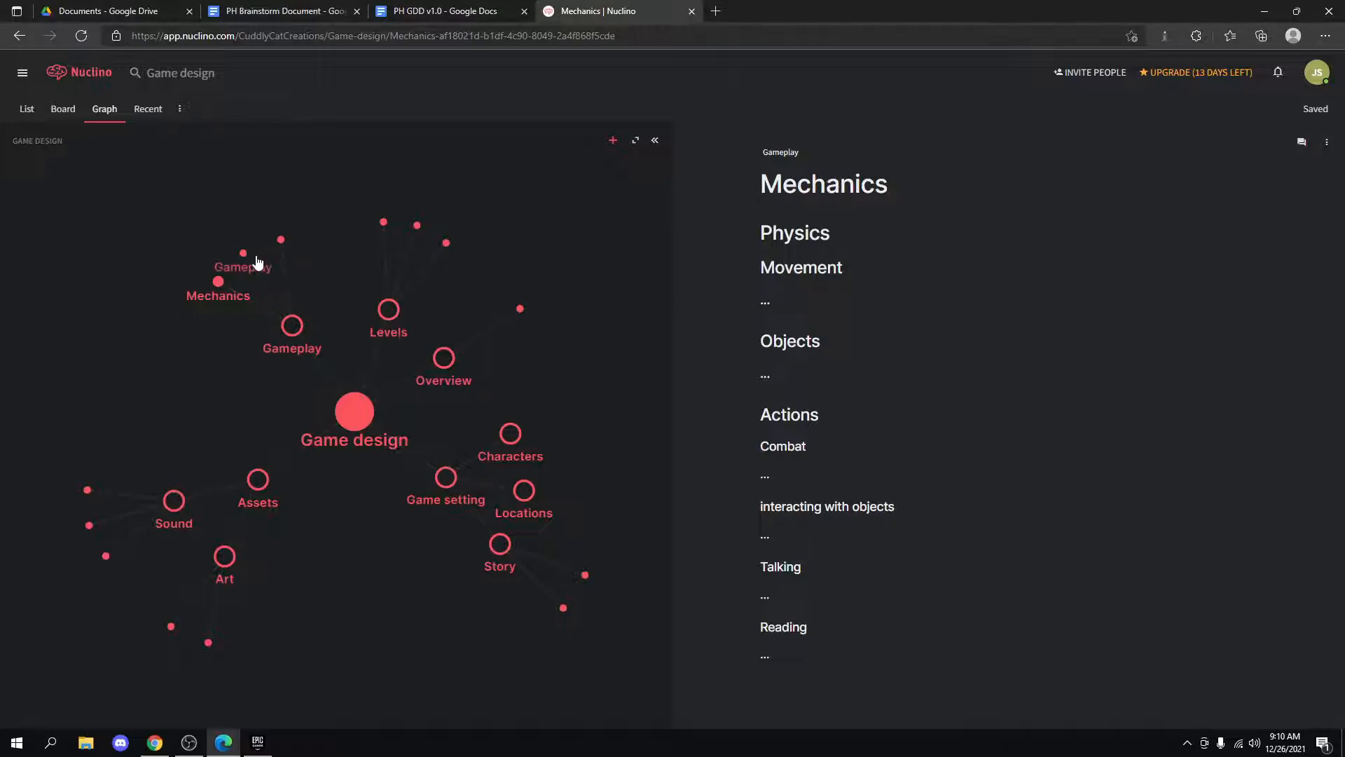
click(281, 241)
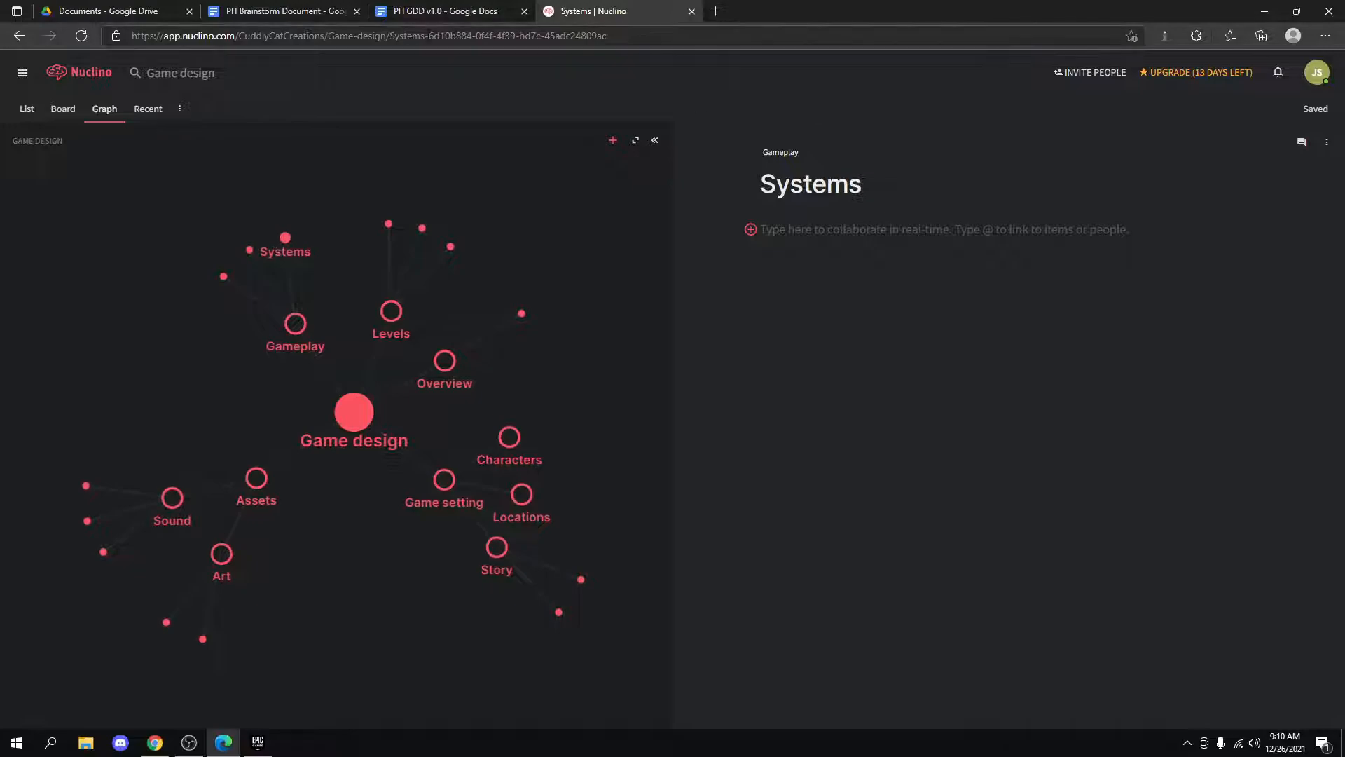
Look through PH GDD v1.0 in Google Docs, from Spell Crafting to the Loot charts, for game systems to document.
click(442, 11)
scroll(557, 479, down, 9)
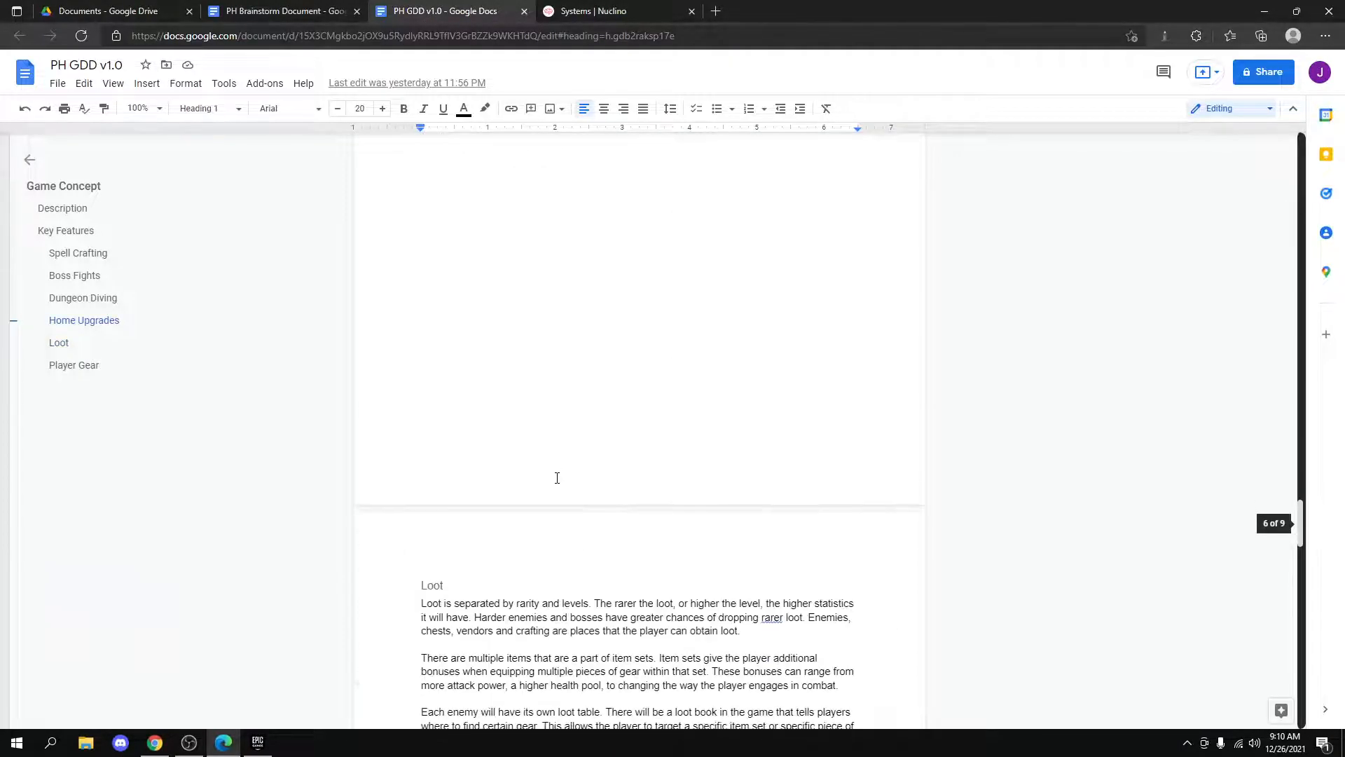
scroll(559, 483, up, 20)
scroll(559, 487, up, 15)
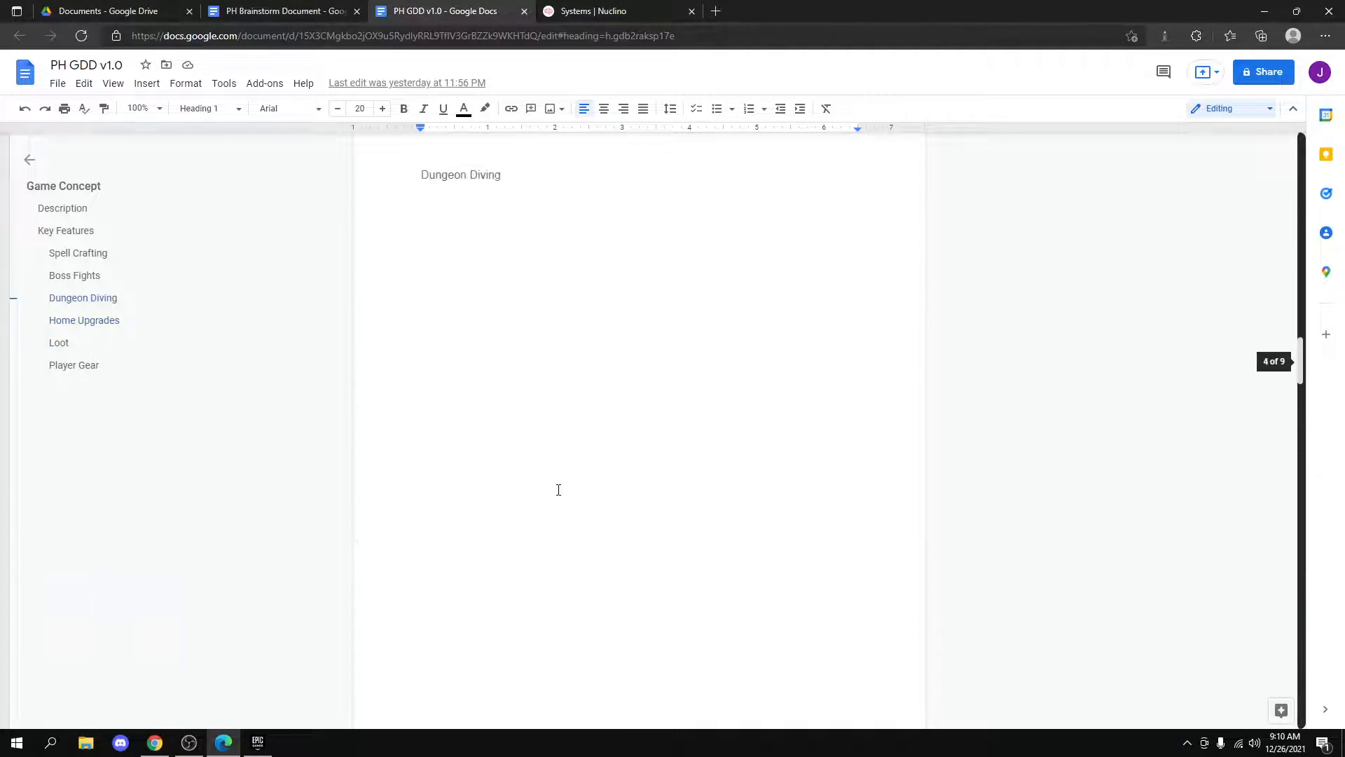
scroll(558, 488, up, 10)
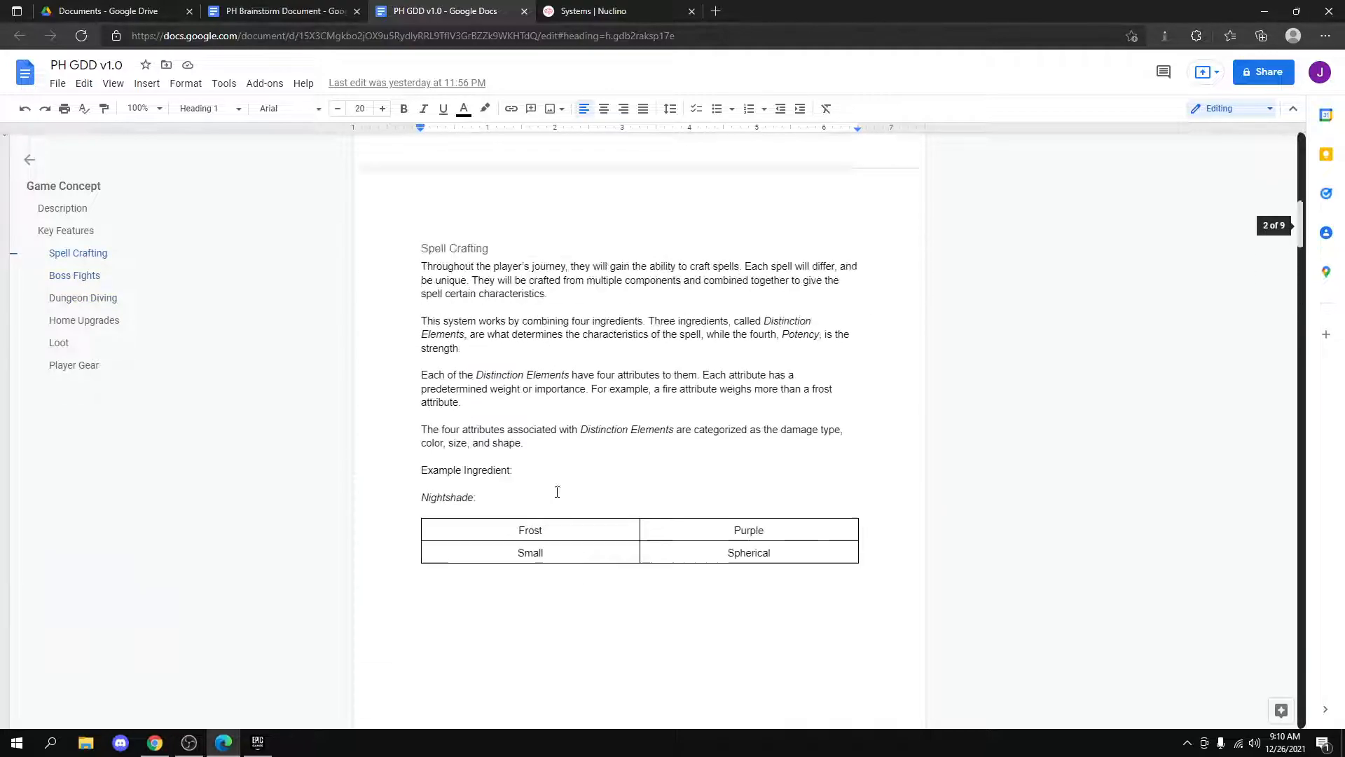
scroll(559, 489, down, 15)
scroll(560, 488, down, 15)
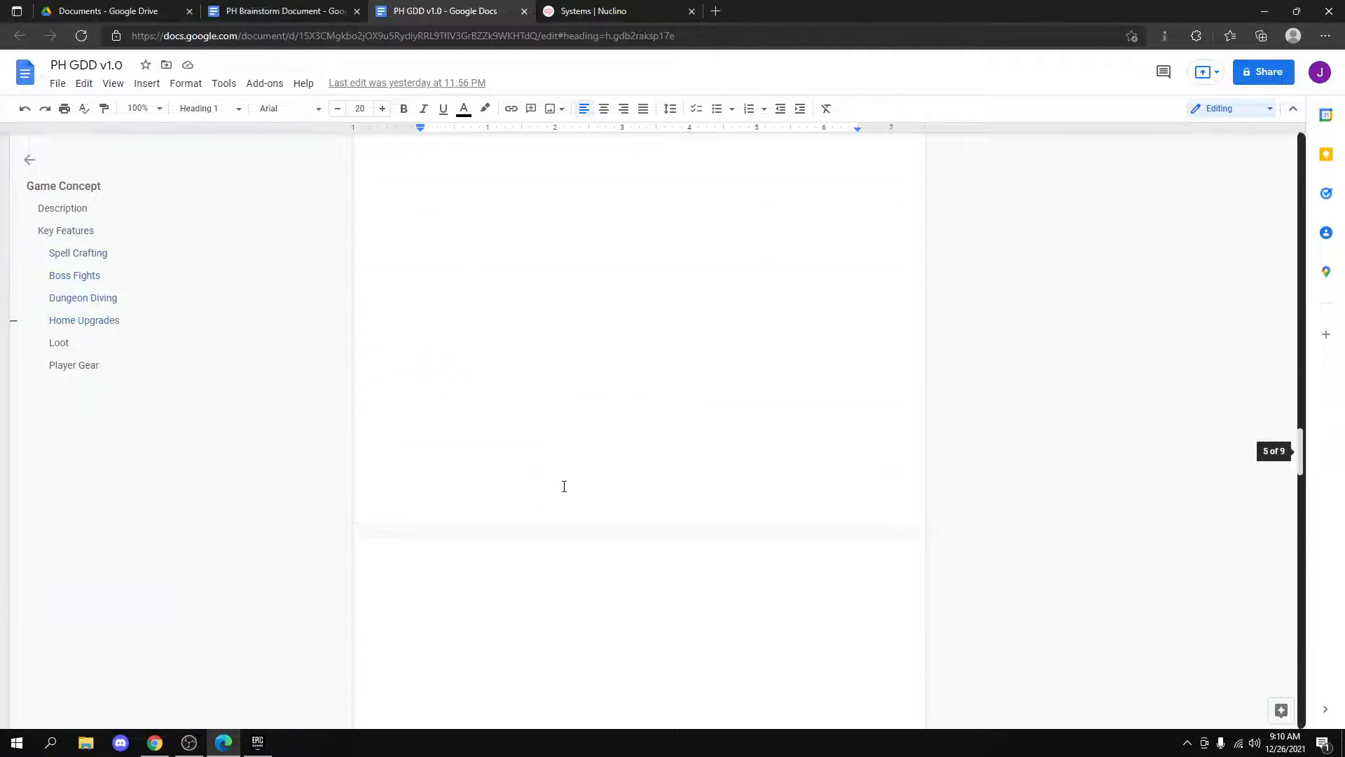
scroll(542, 481, up, 3)
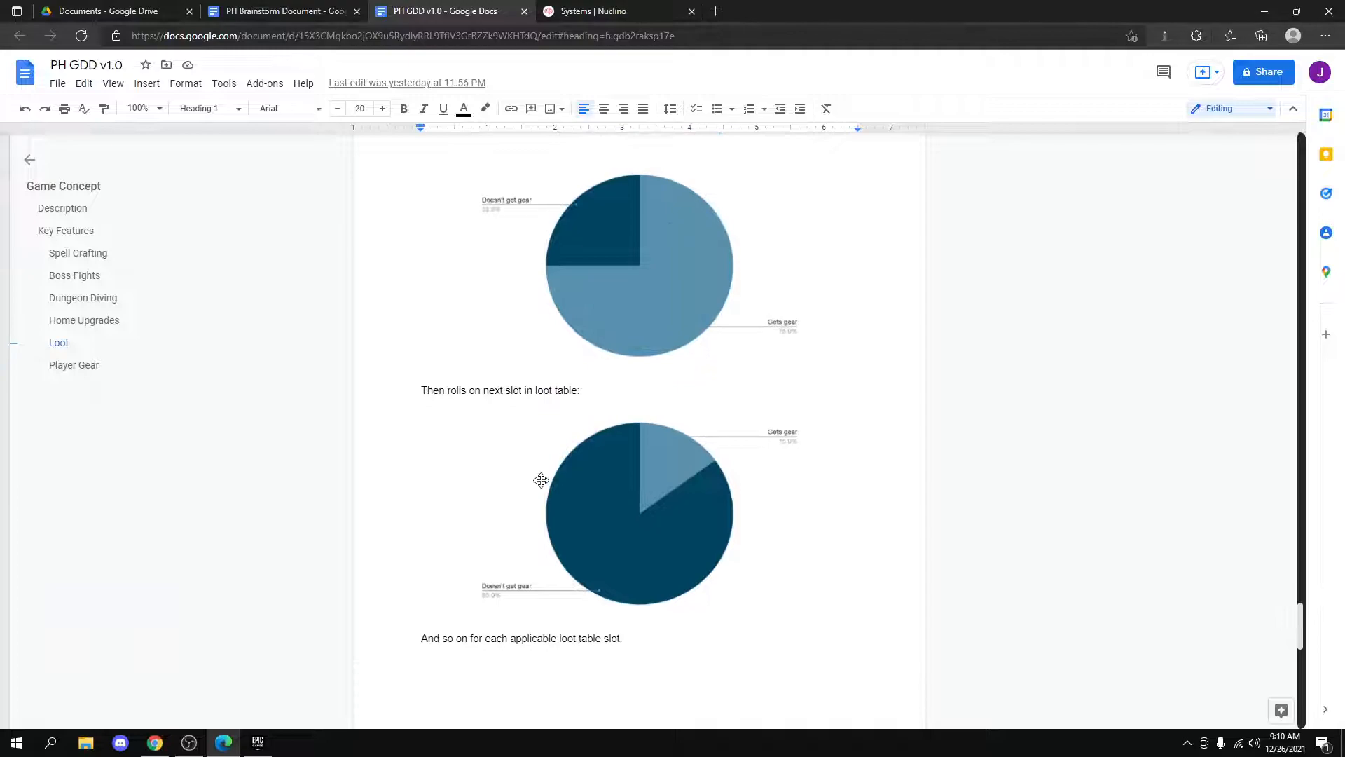
click(319, 12)
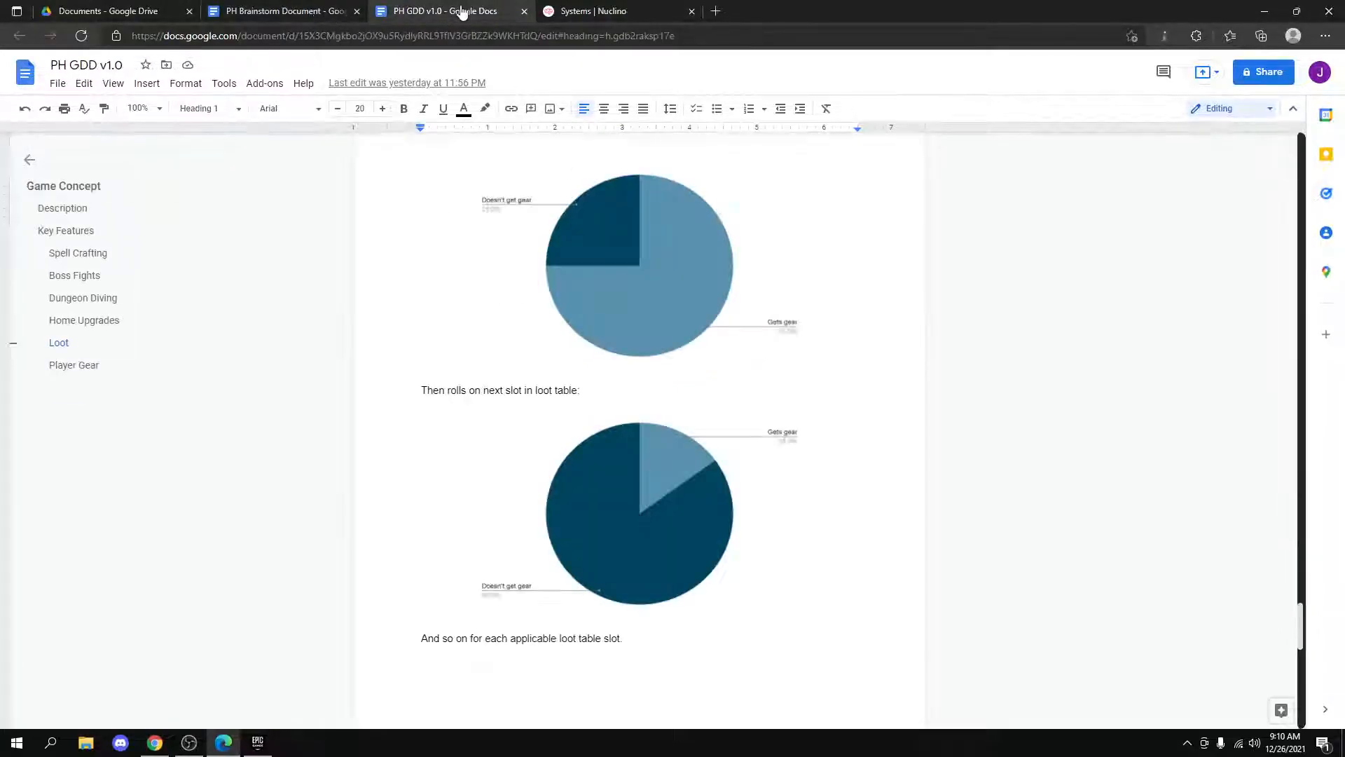
click(603, 11)
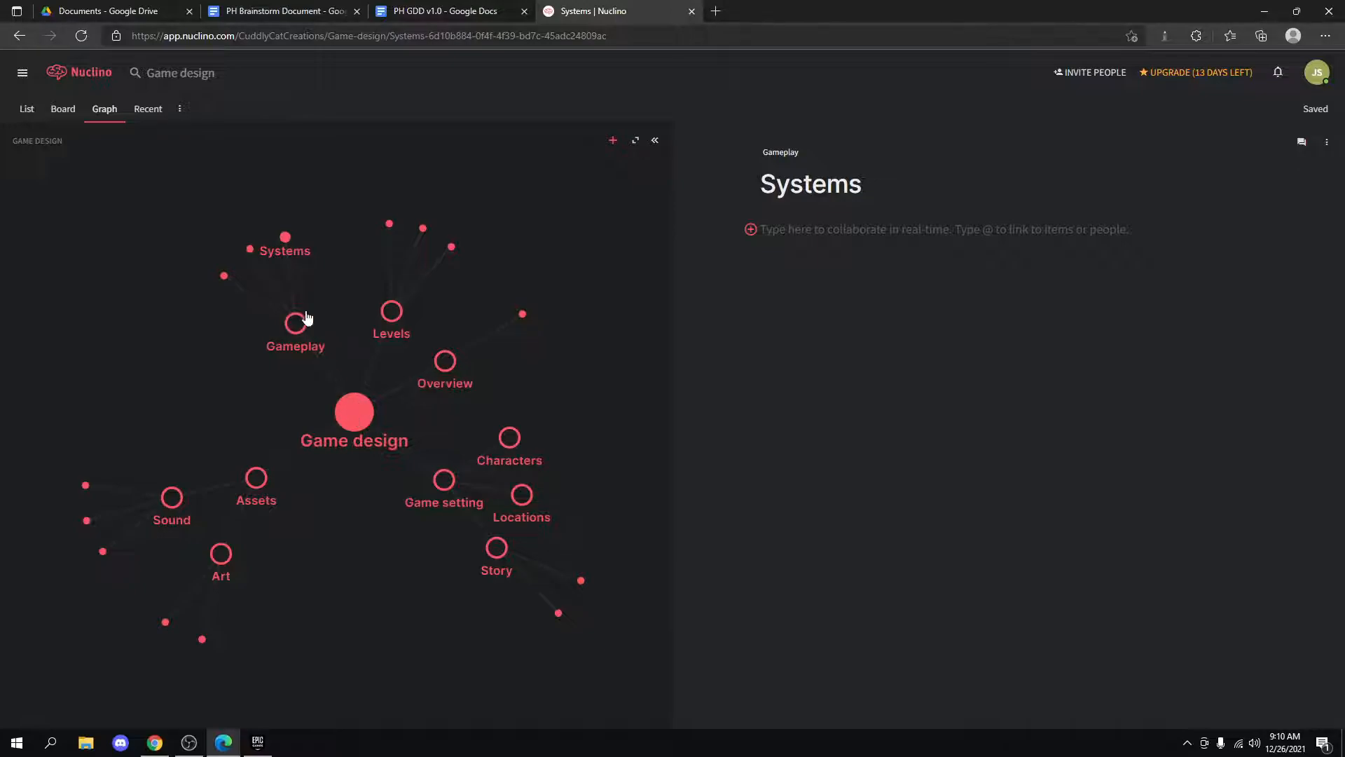
Delete the Systems item from the Gameplay cluster in Nuclino.
right_click(286, 240)
key(Escape)
click(1326, 142)
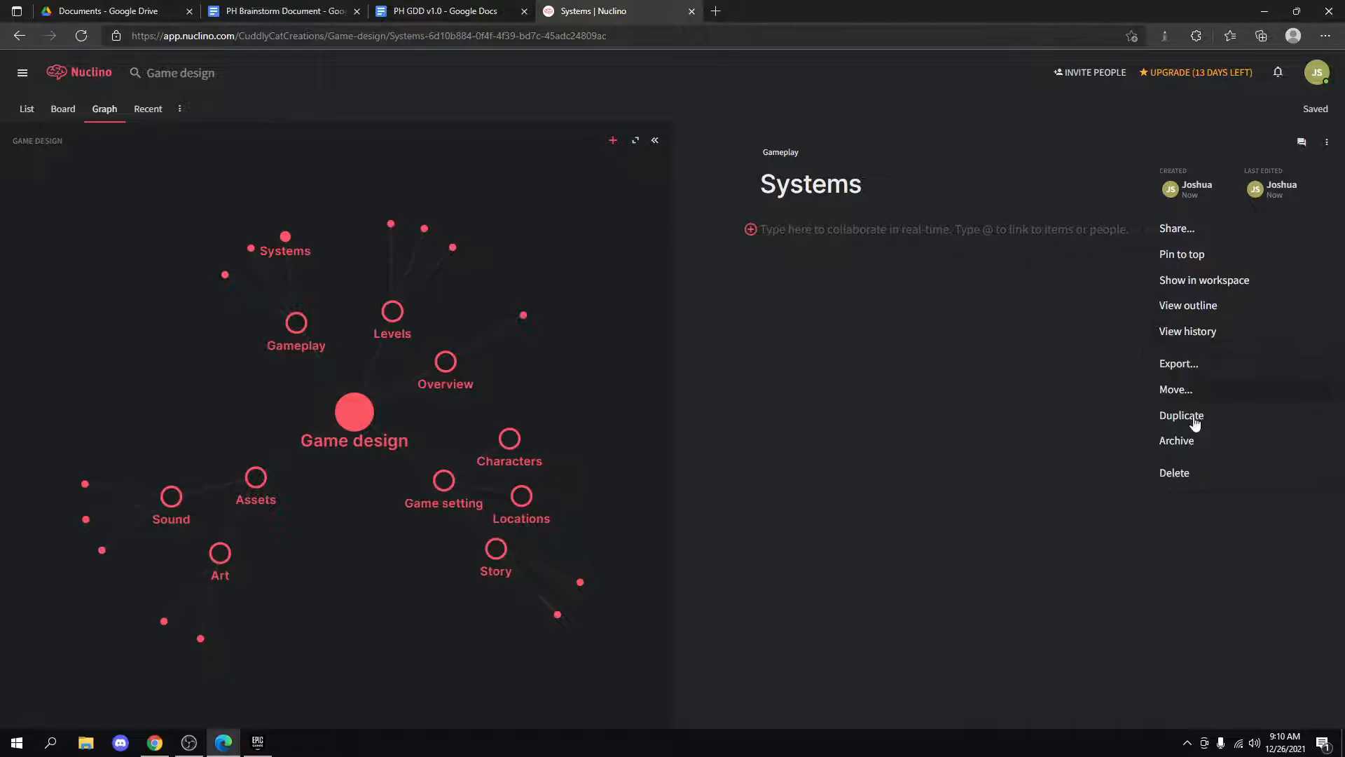
click(1328, 143)
click(1190, 470)
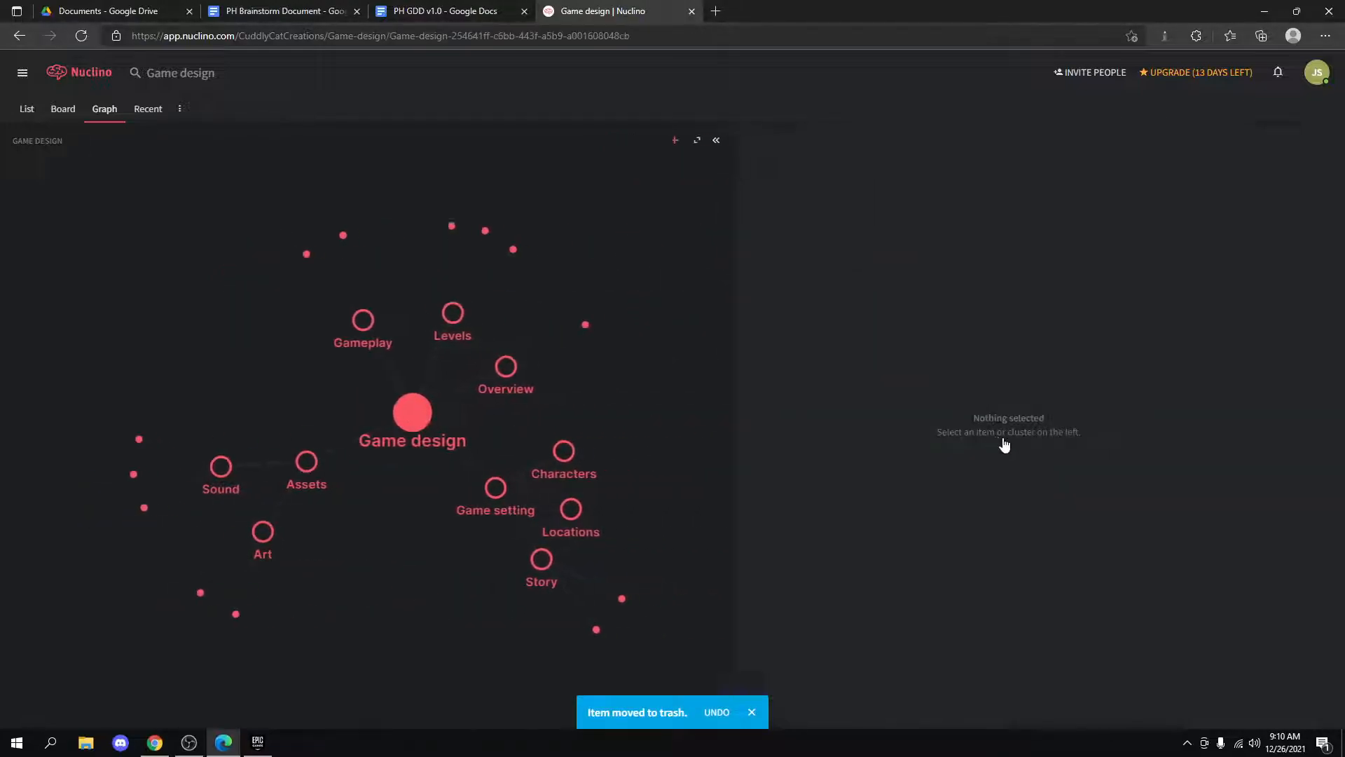
Create a new cluster named Systems directly under Game design.
click(615, 141)
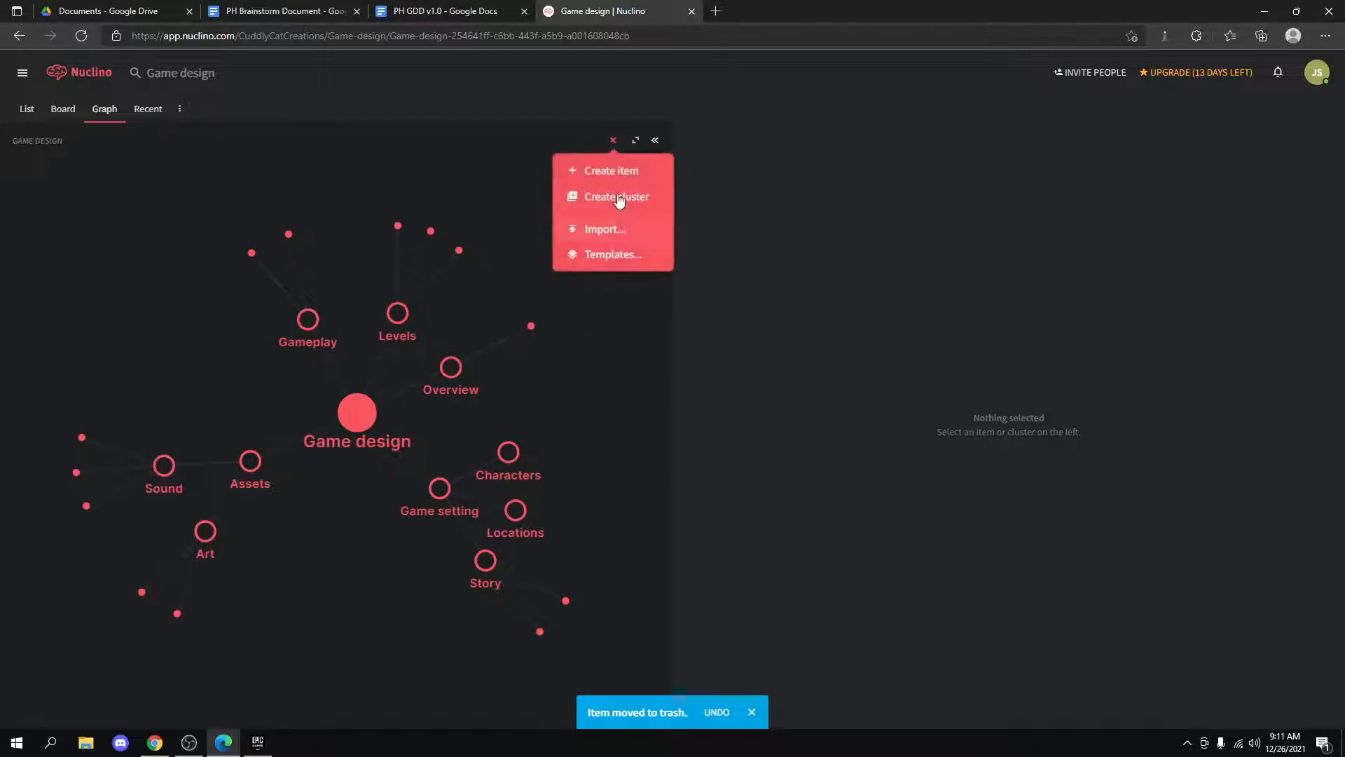
click(618, 194)
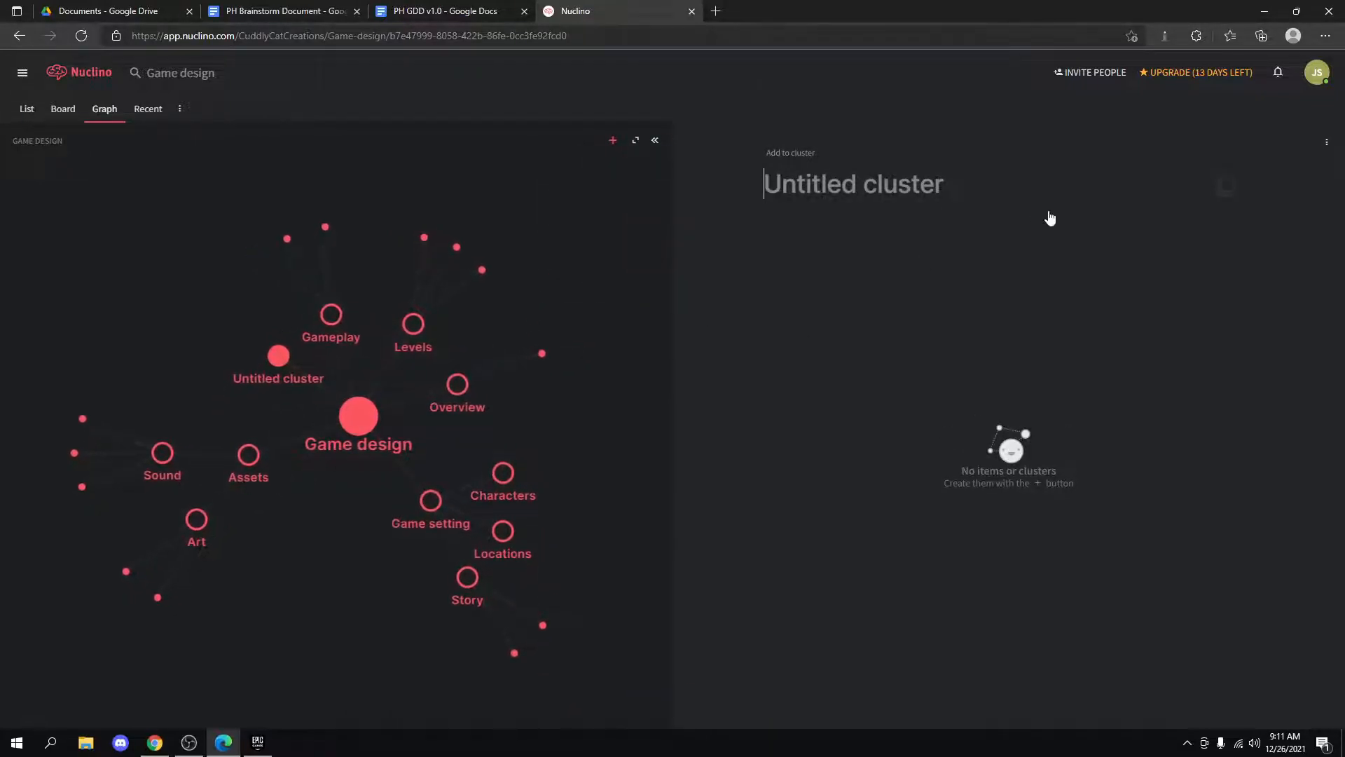
text(Syst)
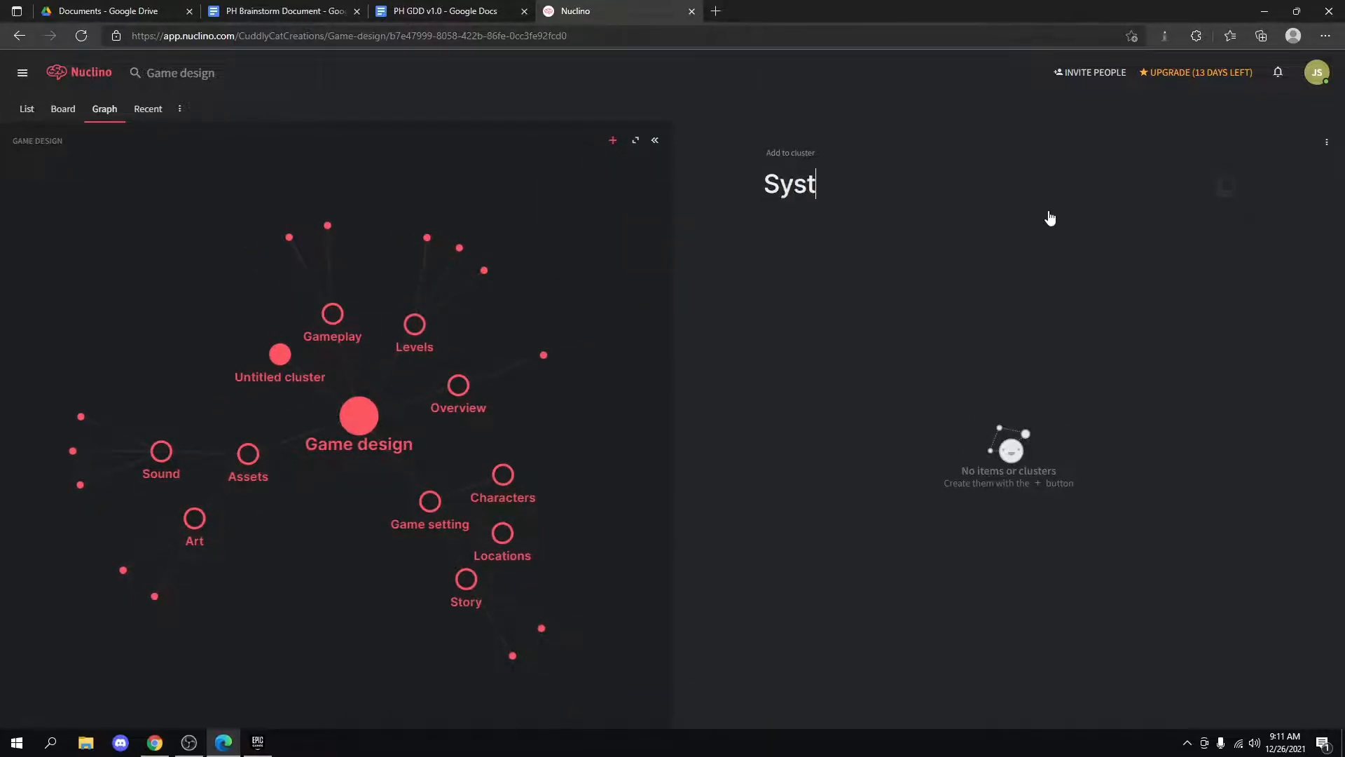
text(ems)
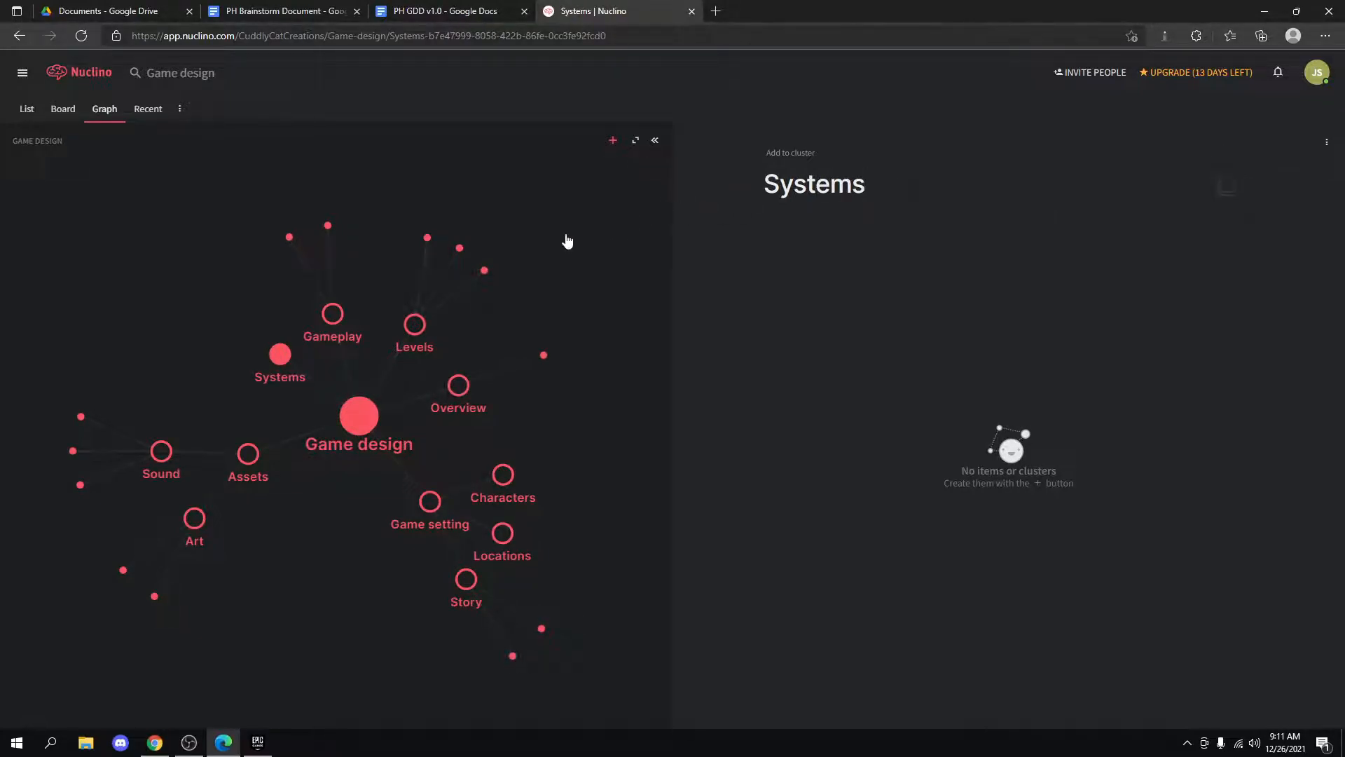
click(824, 153)
click(1010, 231)
Create an item in the Systems cluster and title it Loot tables.
click(613, 141)
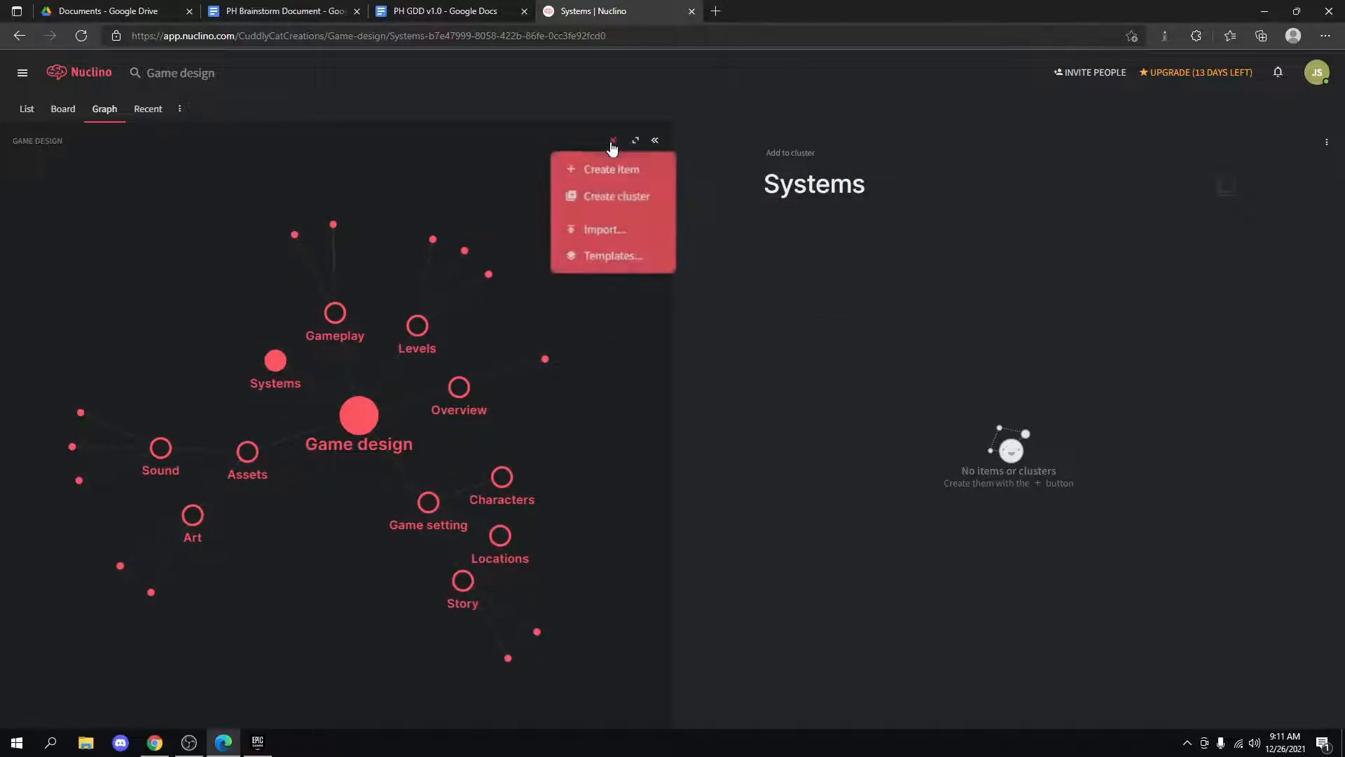
click(613, 172)
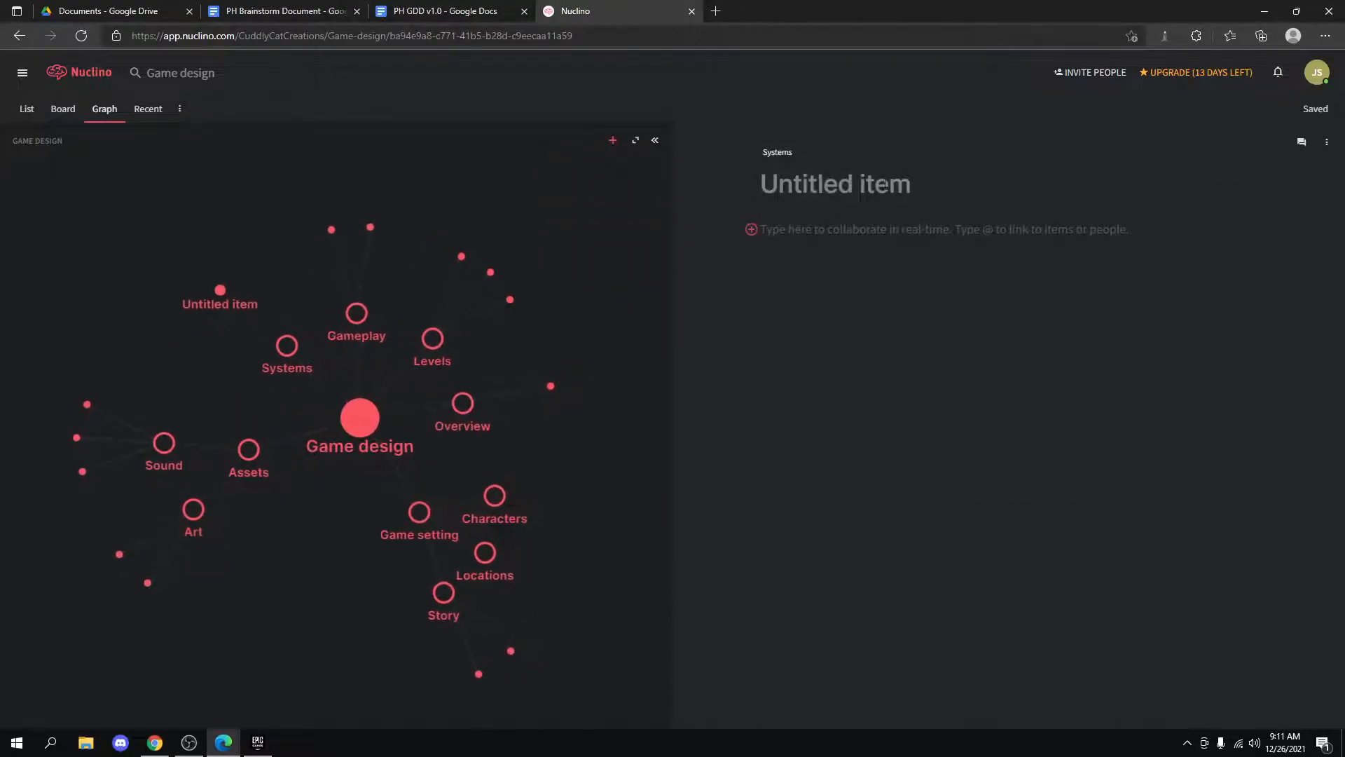
text(Loot Ta)
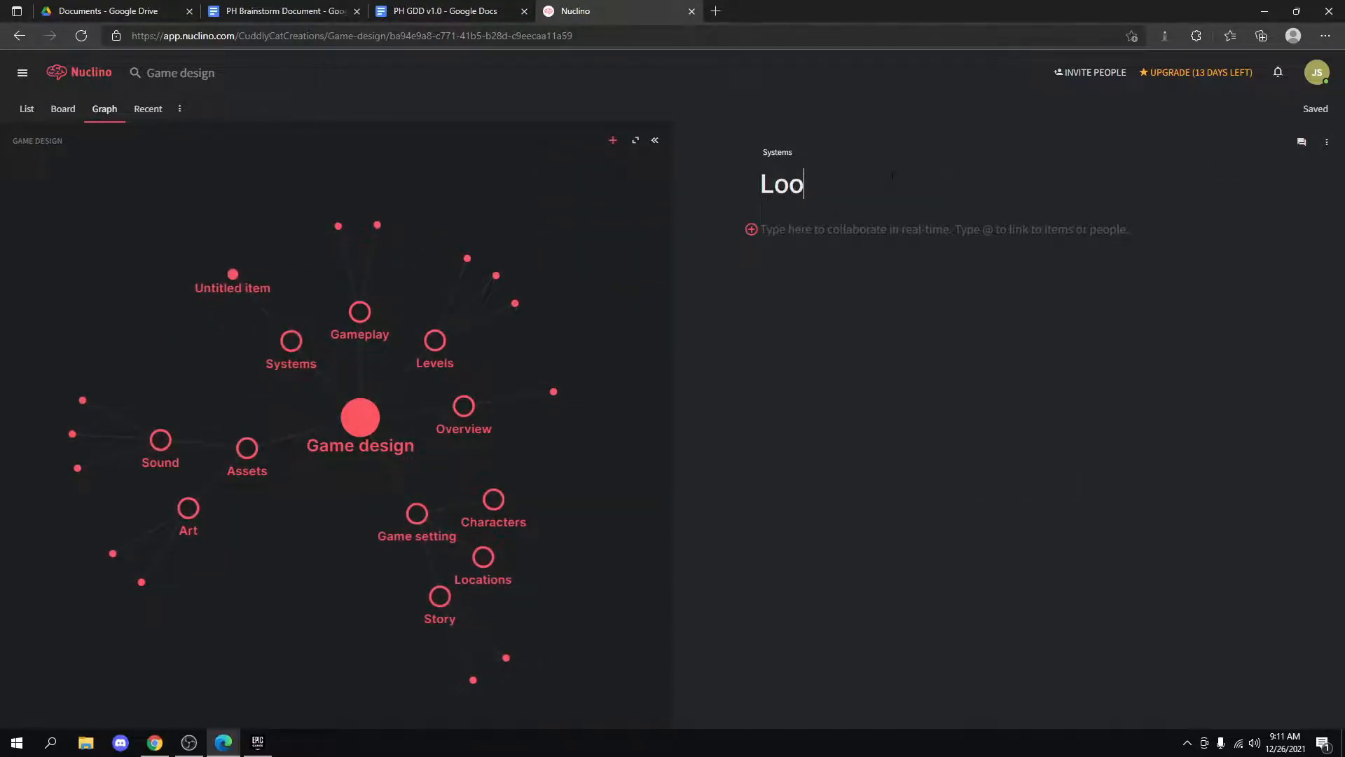
key(BackSpace)
key(BackSpace)
text(tav)
key(BackSpace)
text(bke)
key(BackSpace)
key(BackSpace)
text(les)
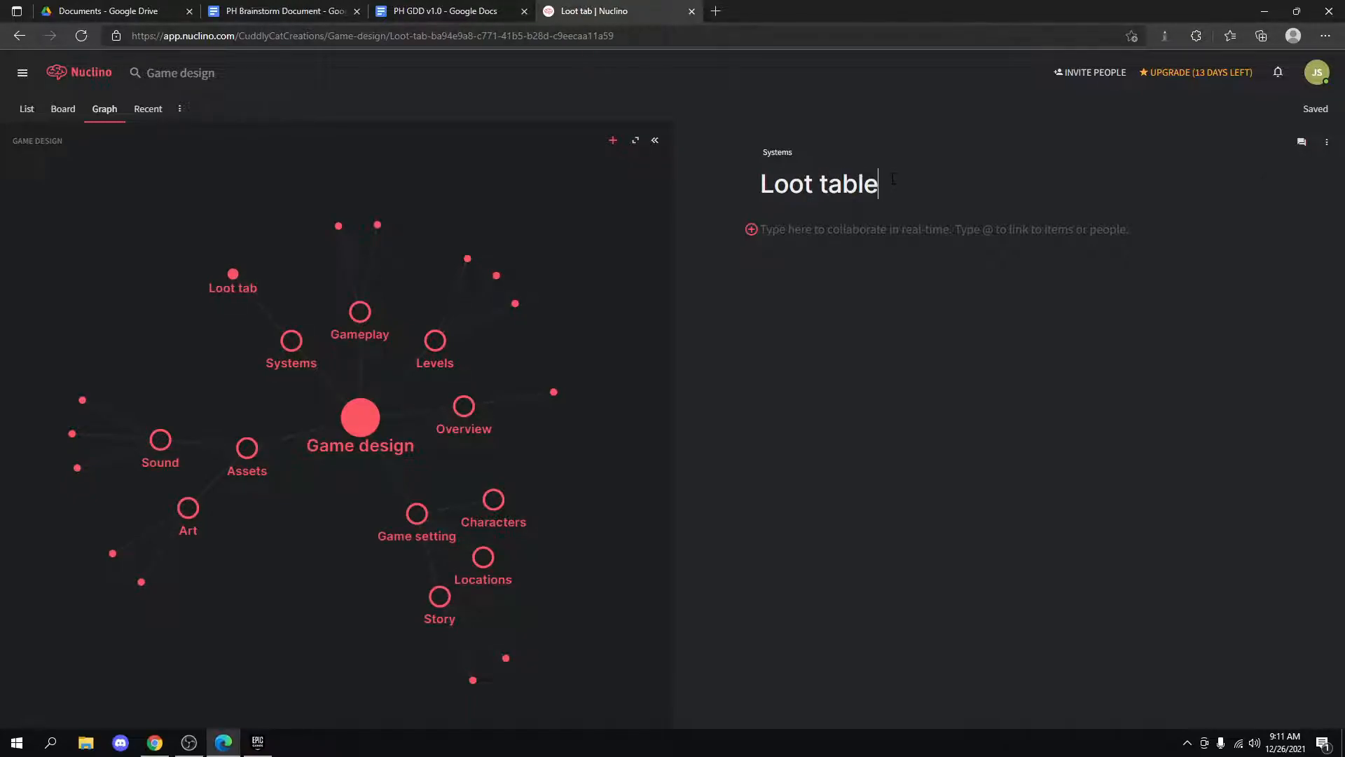
Create an item in the Systems cluster and title it Spell crafting.
click(290, 341)
click(613, 141)
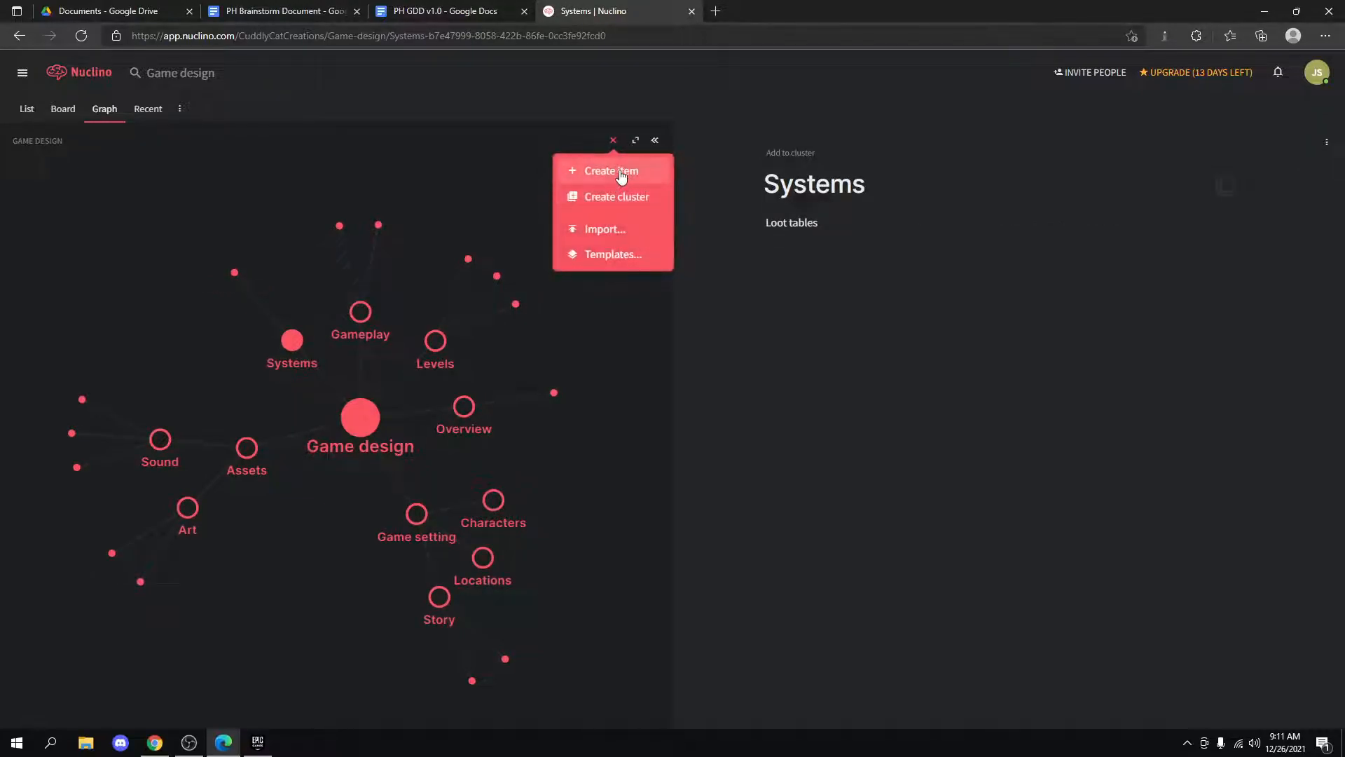
click(589, 170)
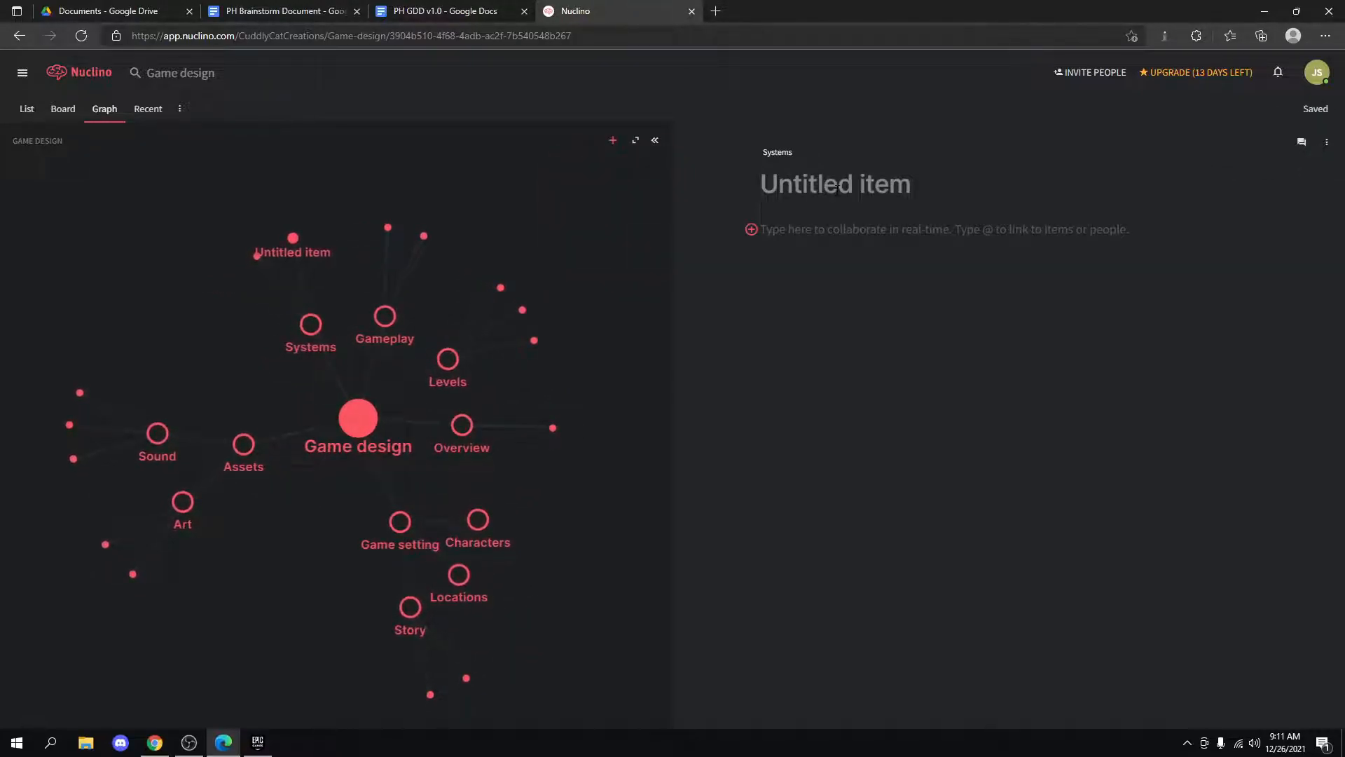
text(Spell crafting)
Add another item to the Systems cluster and title it Dungeon diving, checking PH GDD v1.0 in Google Docs for the system.
click(613, 140)
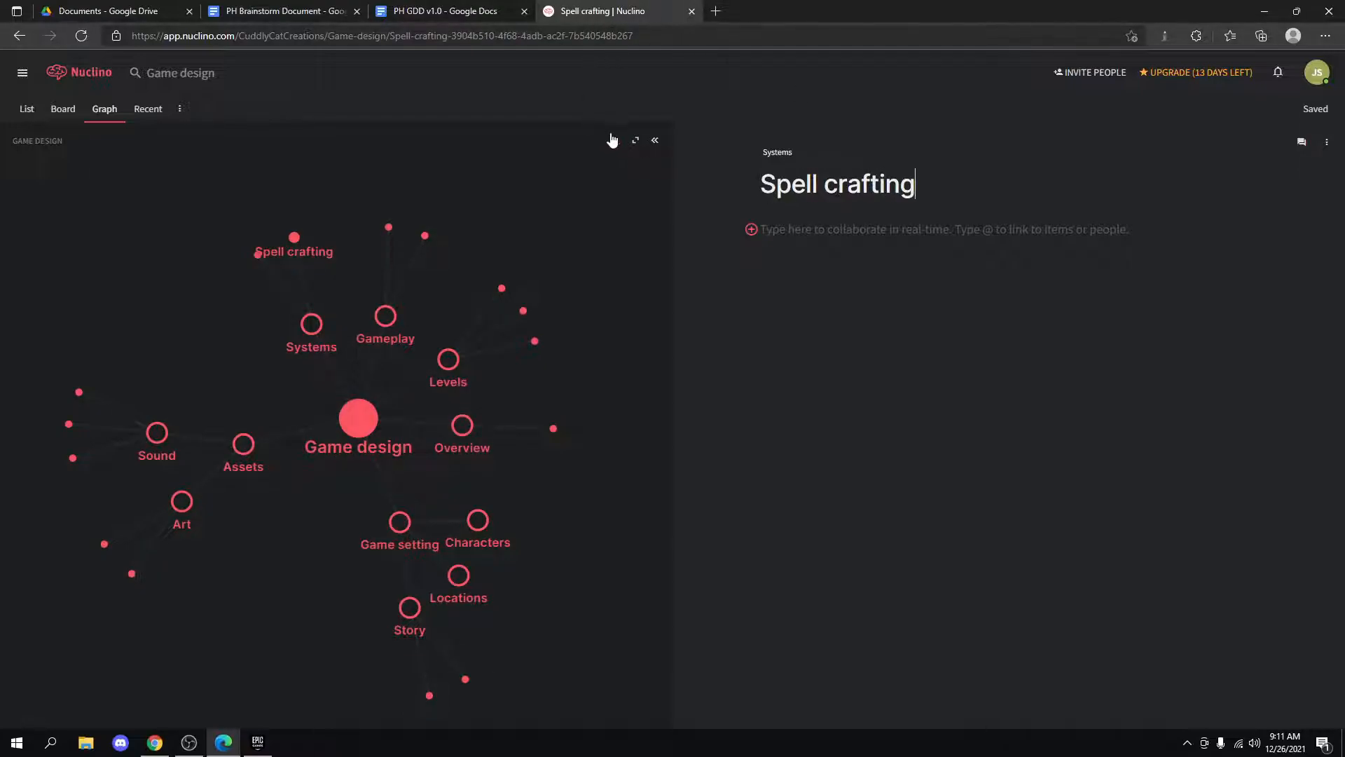
click(610, 170)
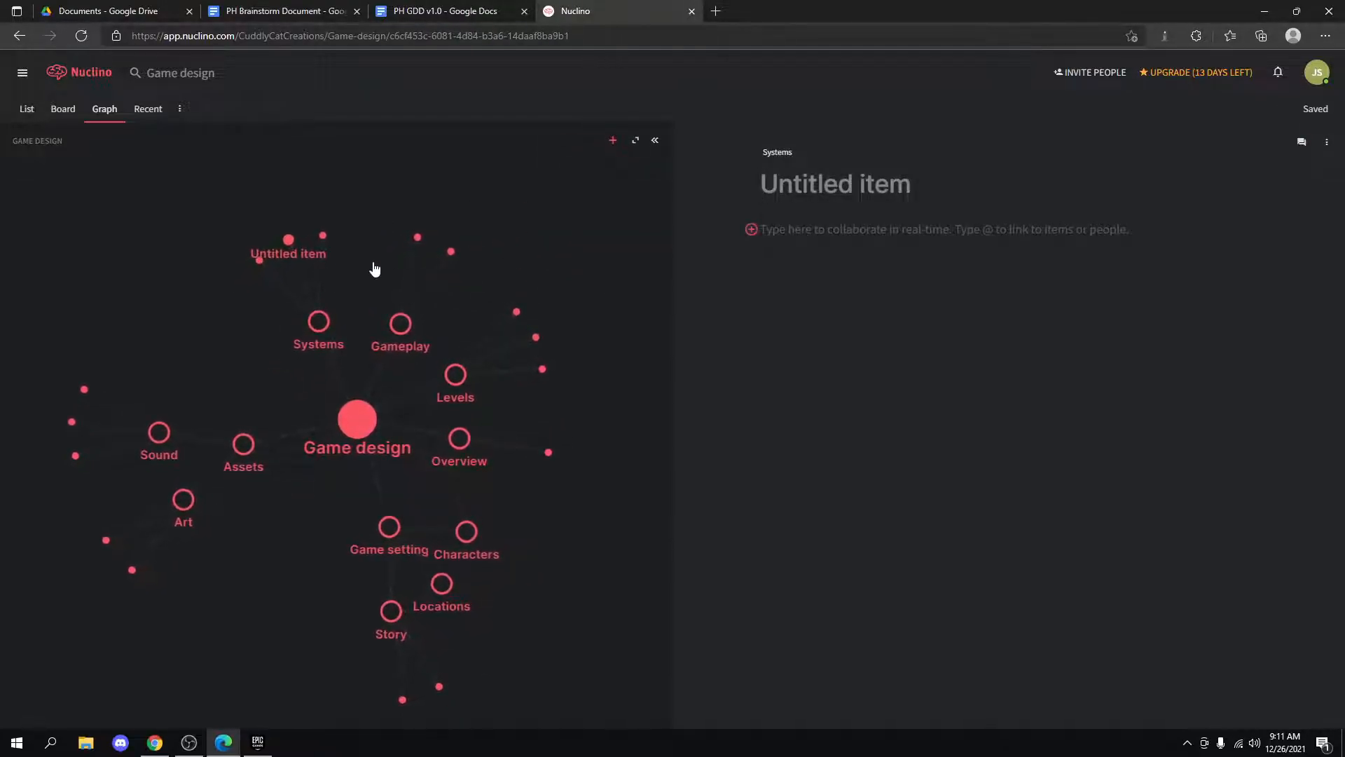
click(445, 11)
scroll(535, 319, down, 6)
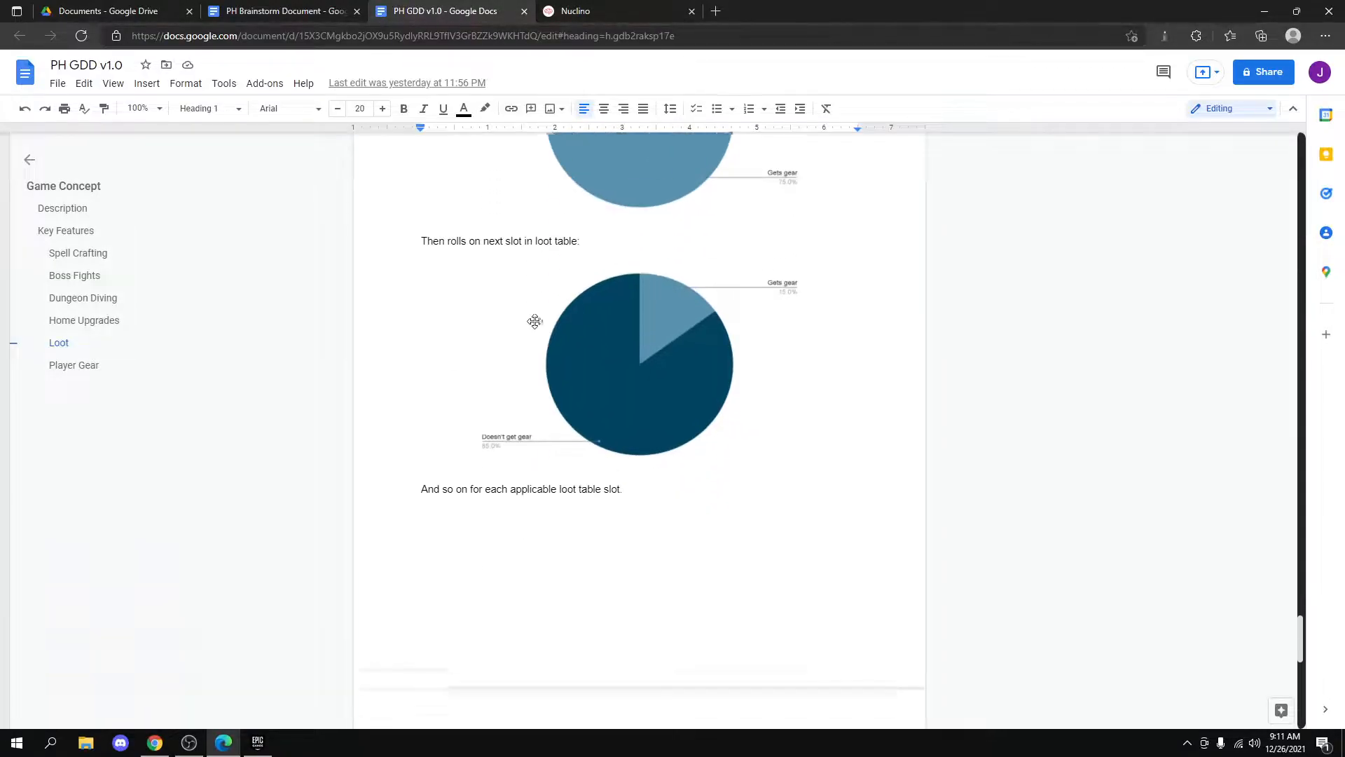
scroll(533, 316, down, 7)
scroll(527, 319, up, 20)
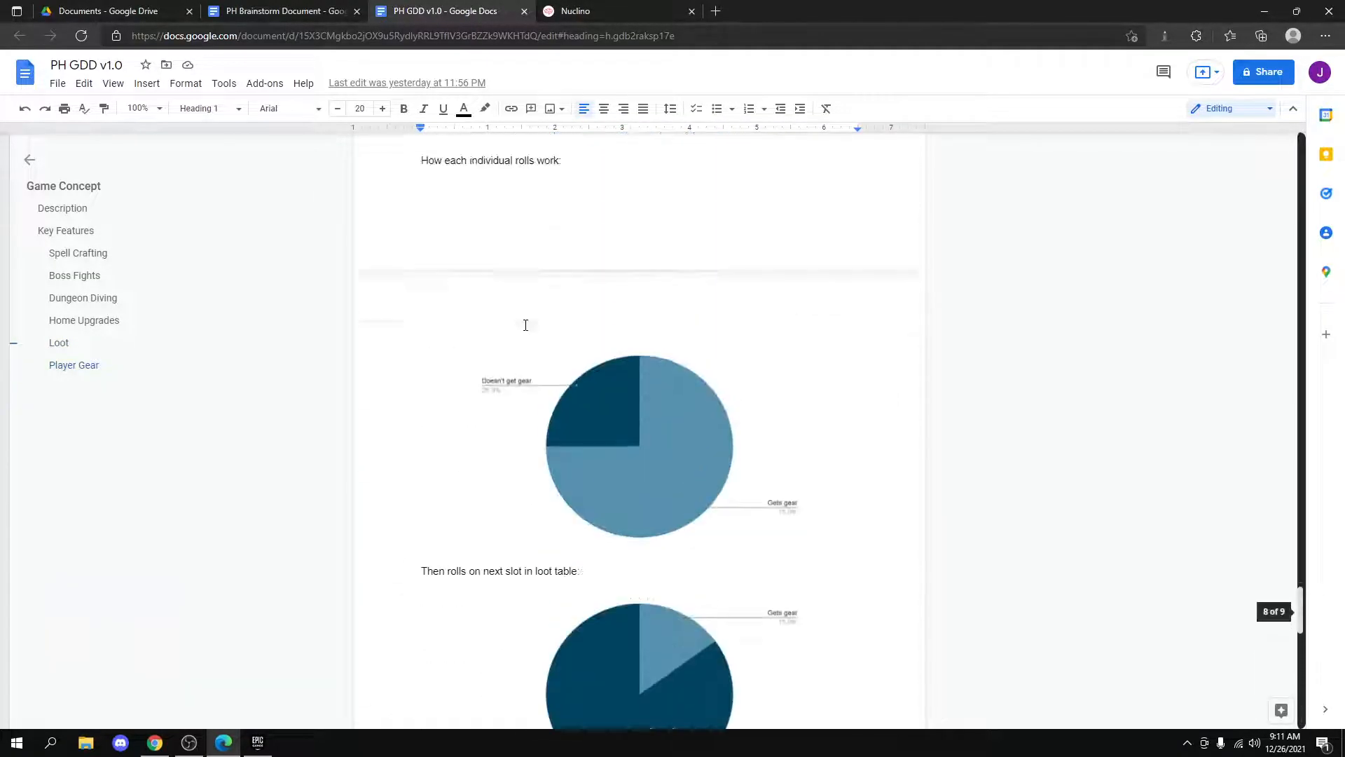
click(610, 11)
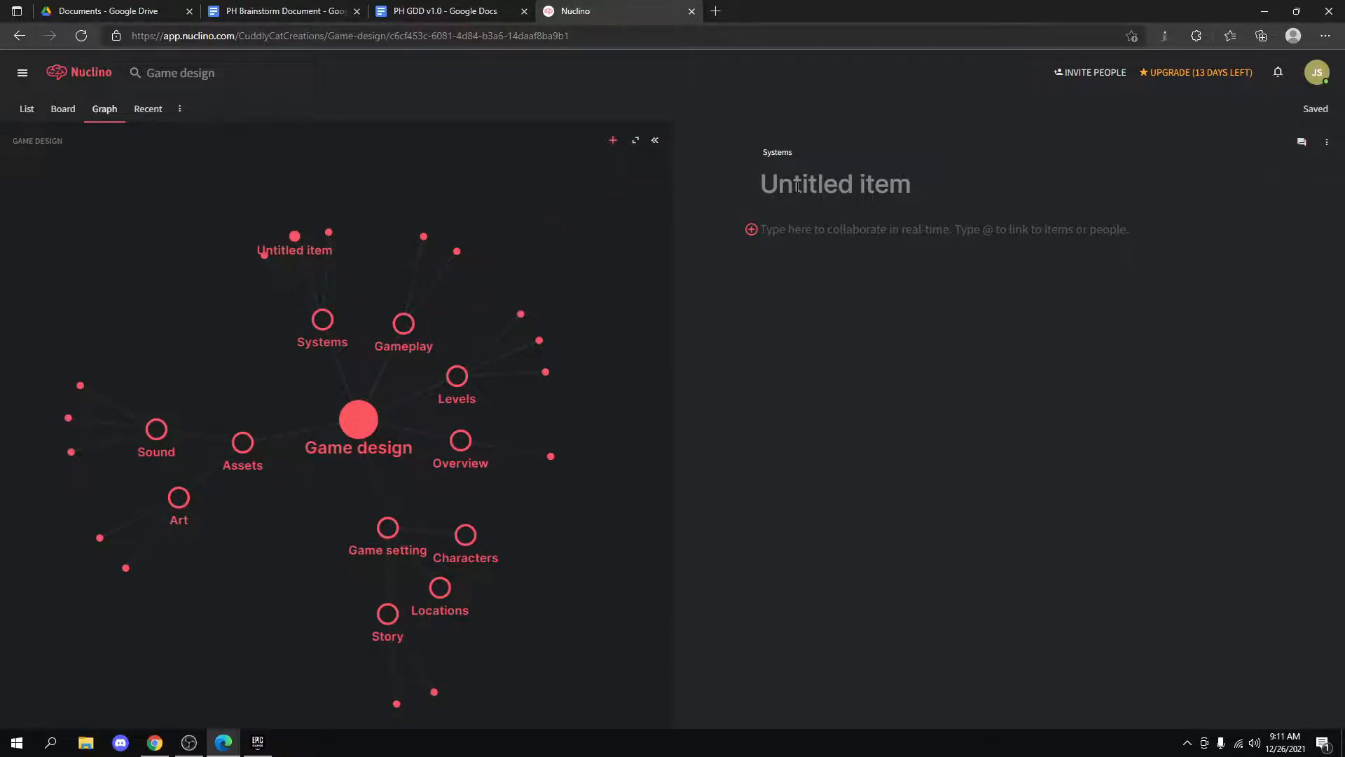
text(Duy)
key(BackSpace)
text(ngeon diving)
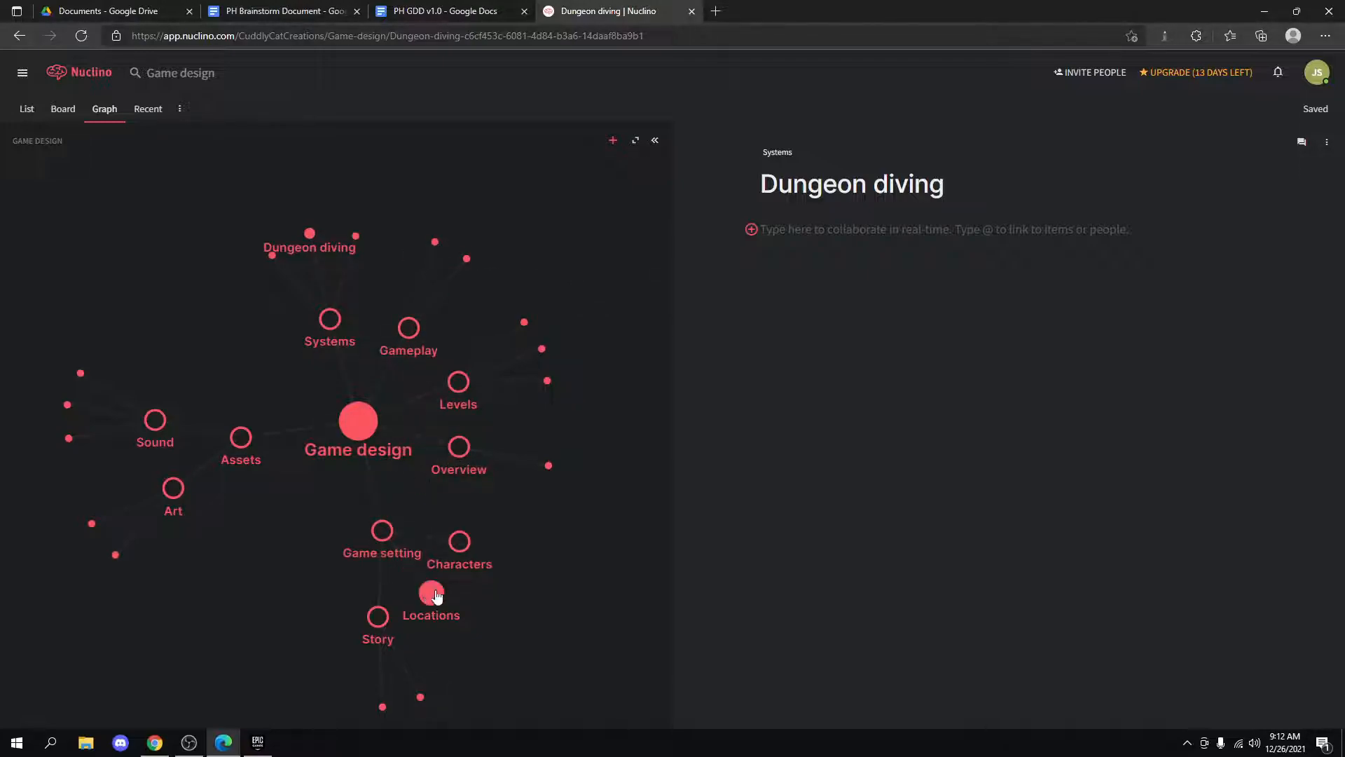
In the Gameplay item, replace the placeholder small heading under Game progression with Gear and add an empty paragraph below it.
click(433, 246)
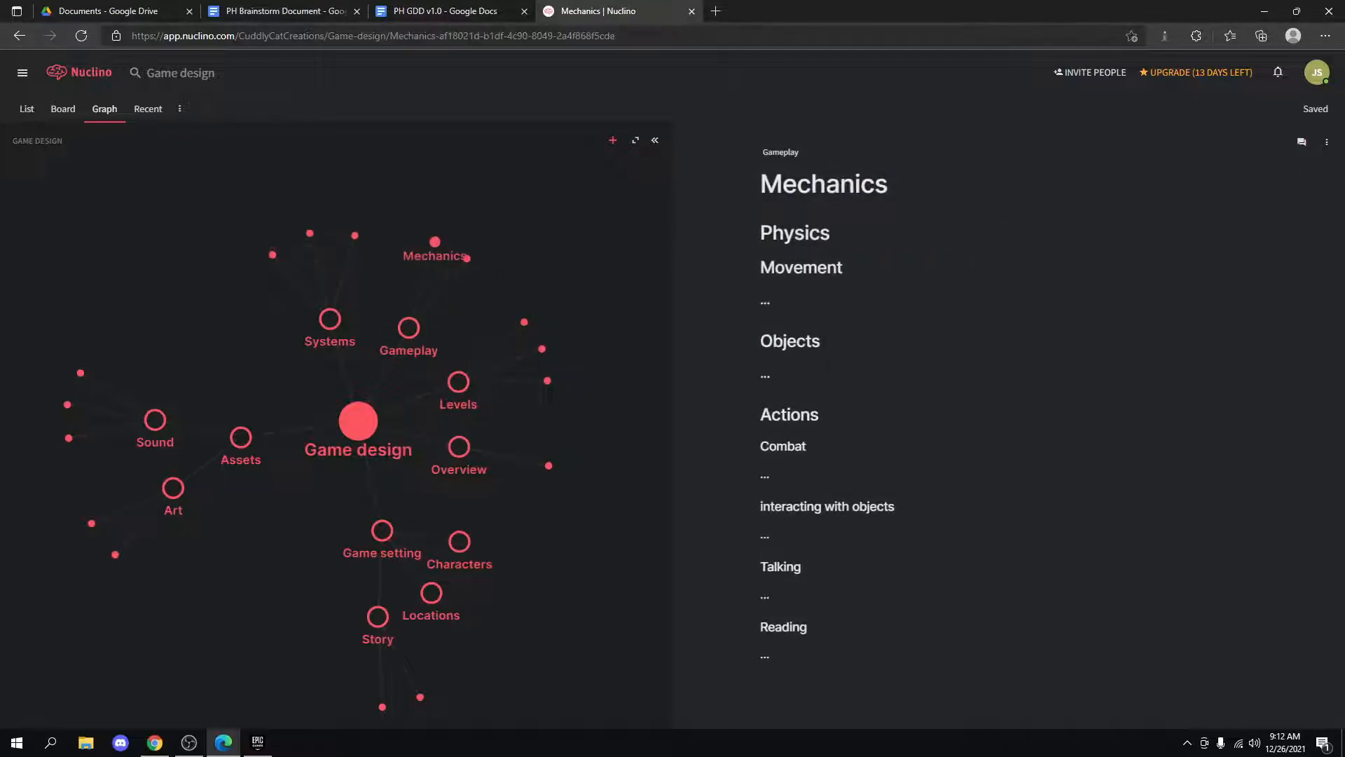
click(466, 269)
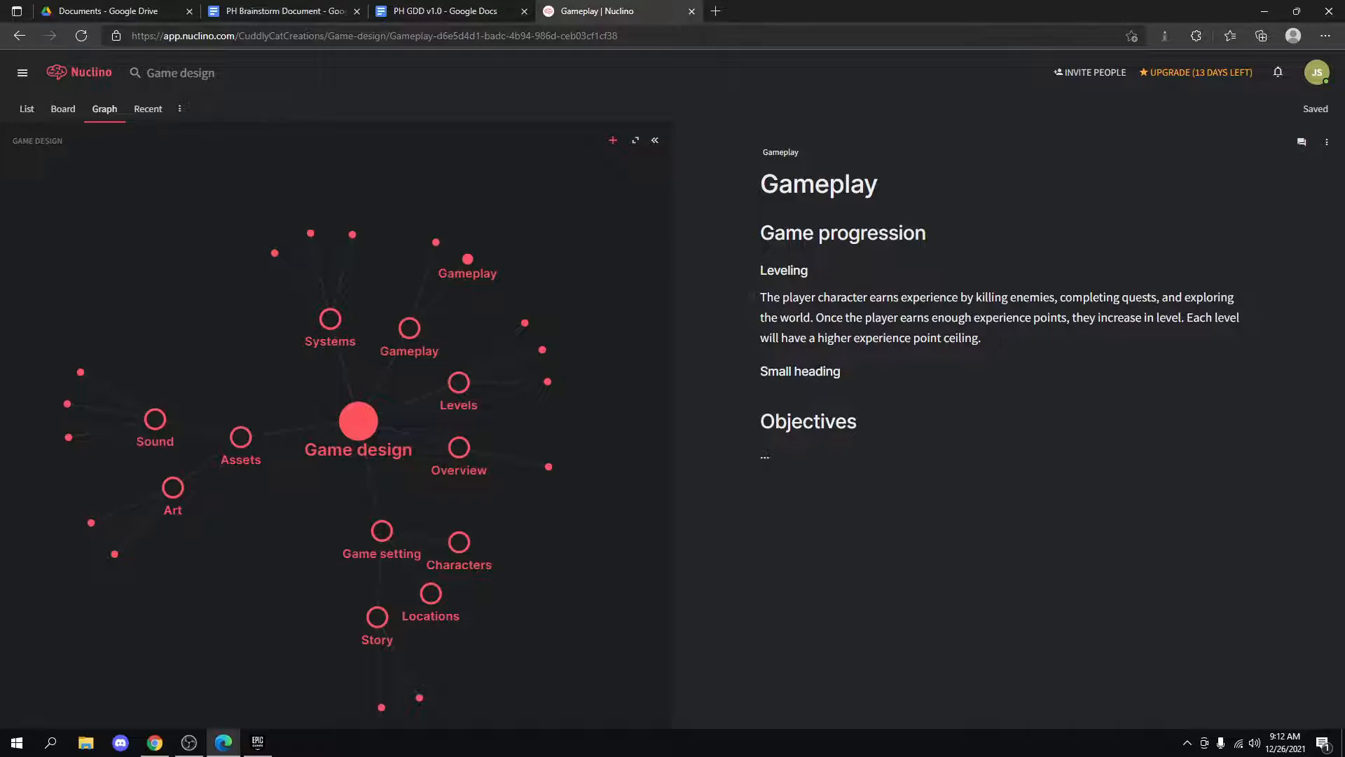
drag(860, 369, 764, 375)
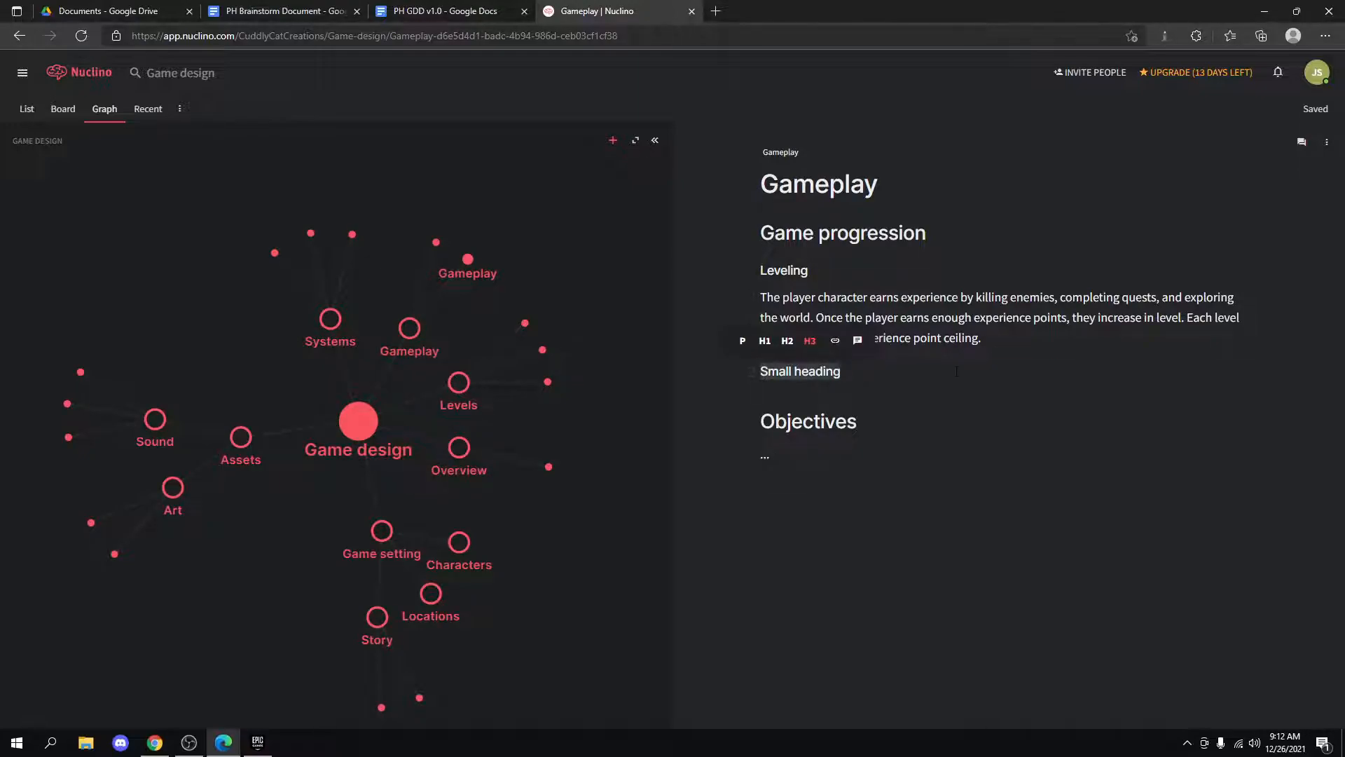
text(Gear)
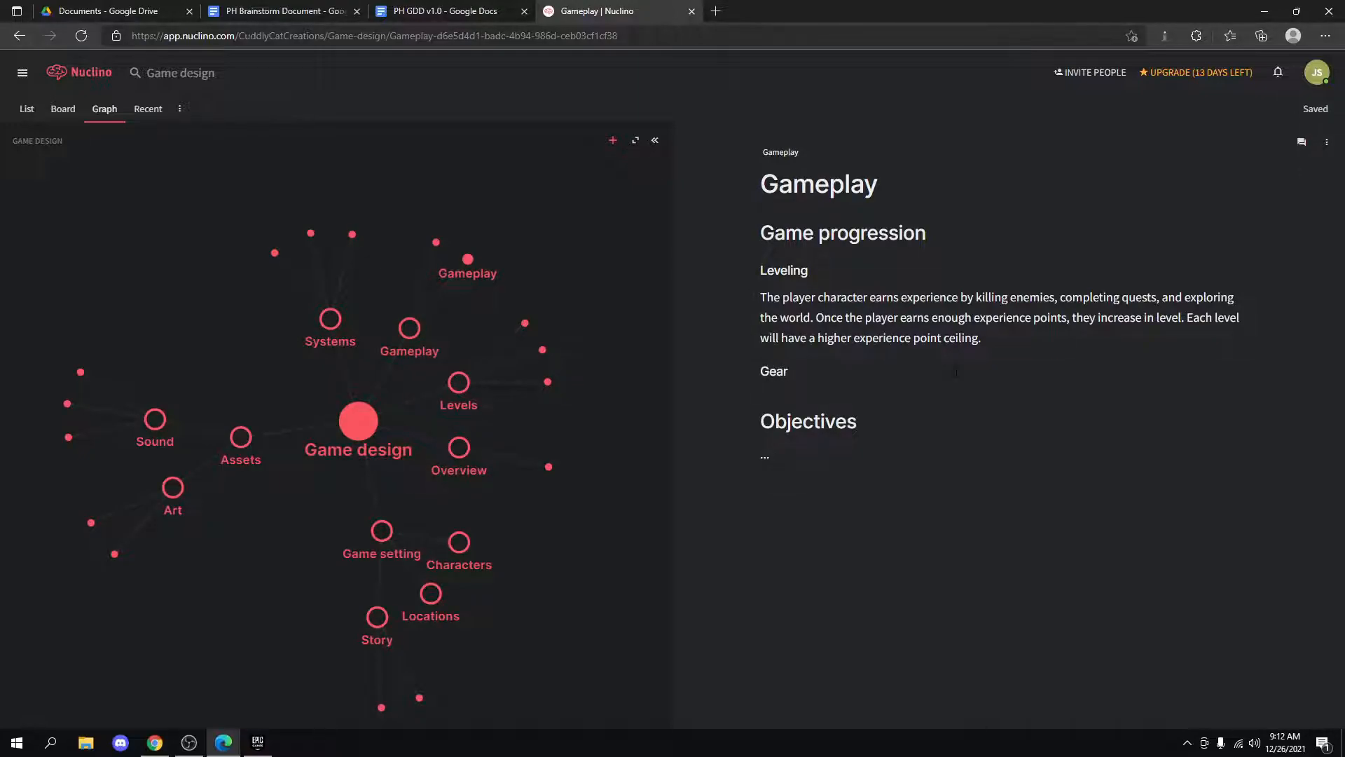
key(Return)
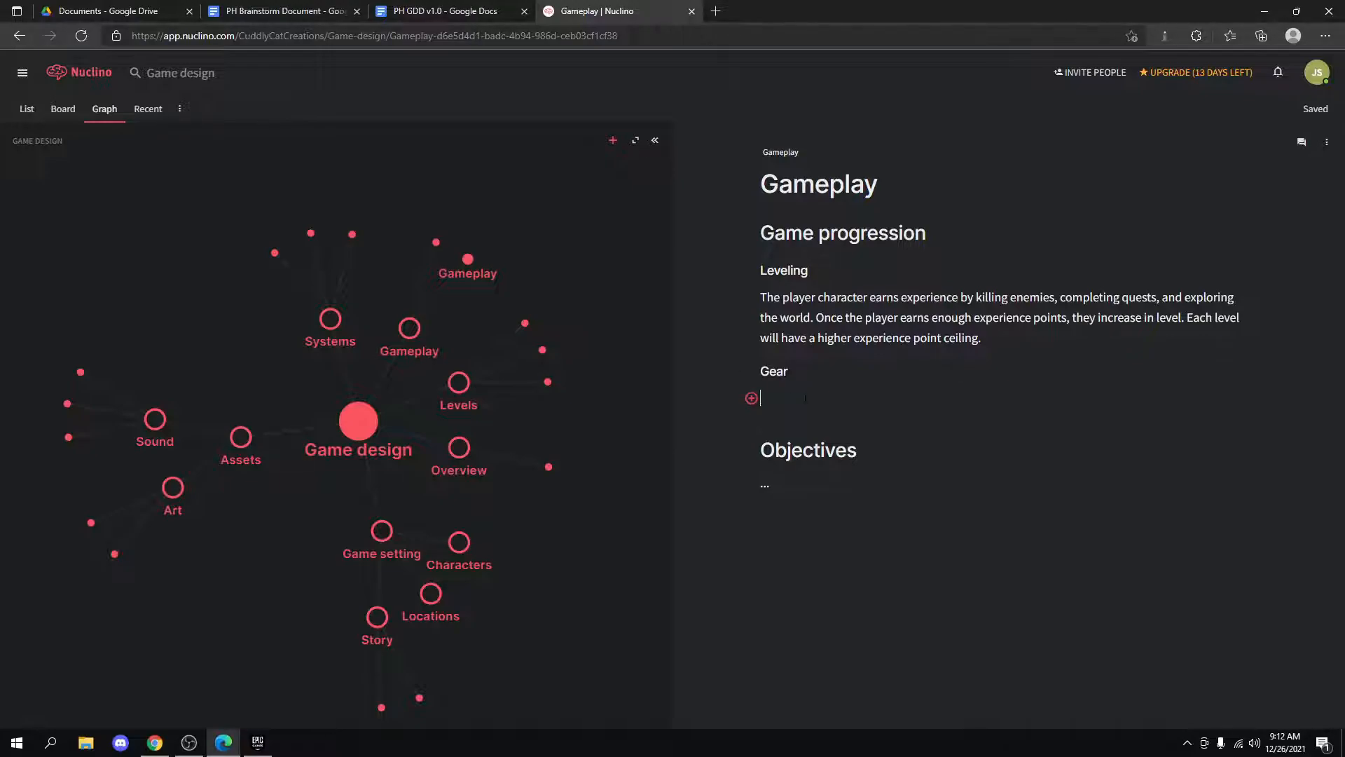
Look up the Player Gear section of PH GDD v1.0 in Google Docs, then return to Nuclino.
click(516, 10)
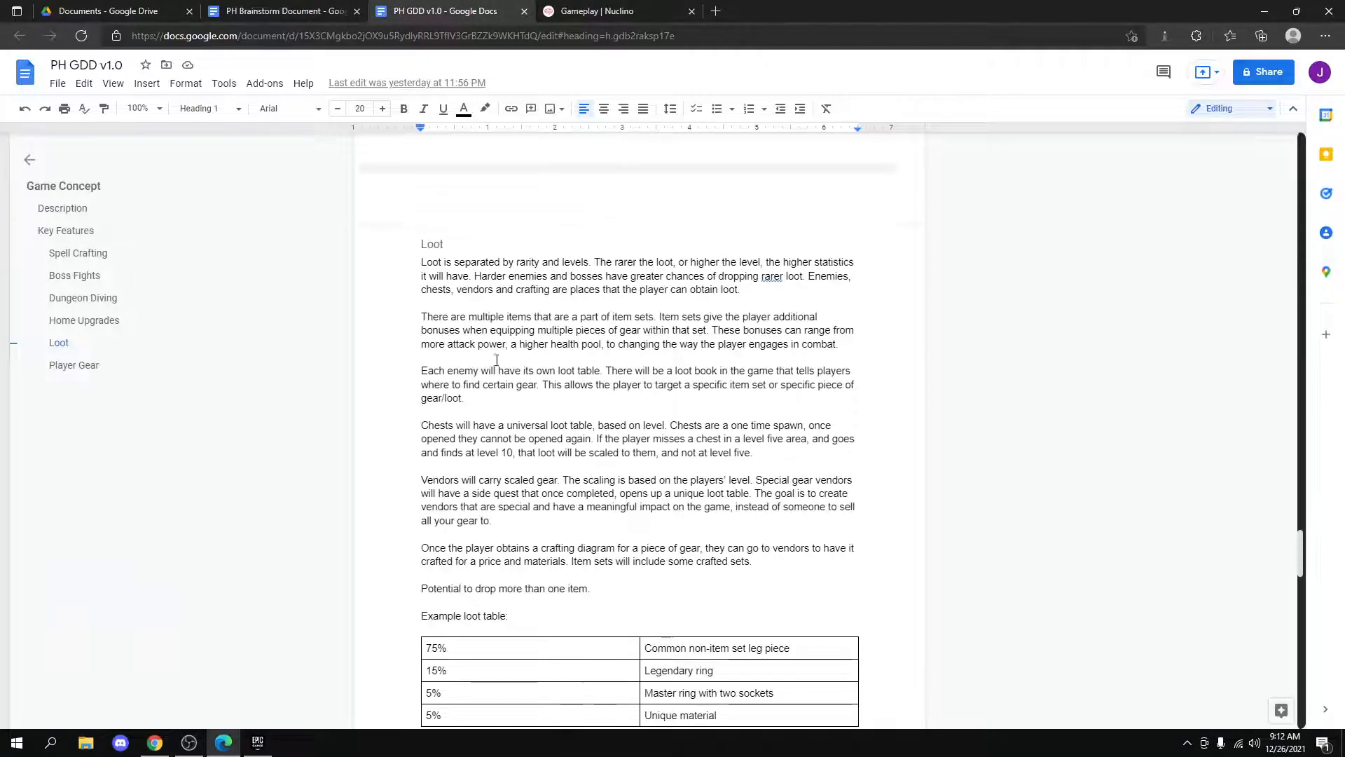
scroll(499, 361, up, 20)
scroll(501, 358, down, 7)
click(74, 365)
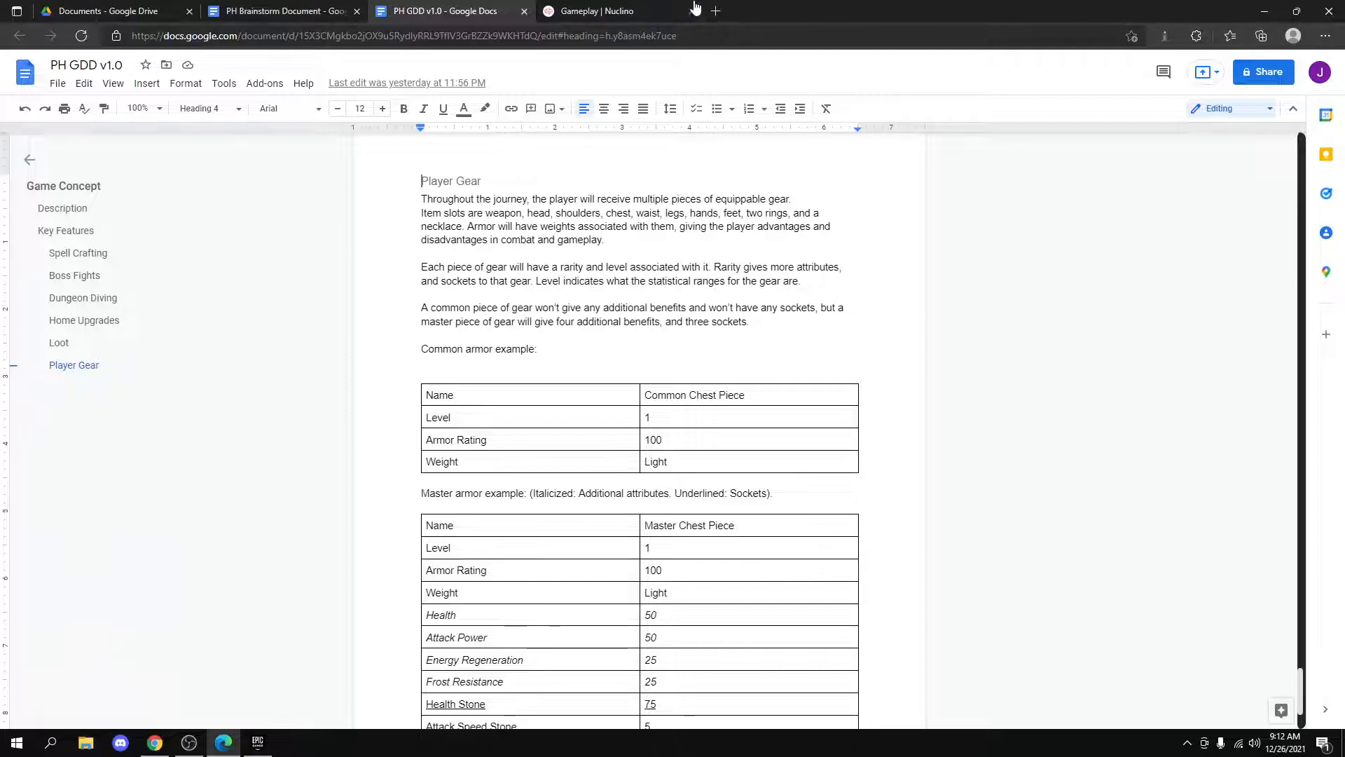
click(617, 8)
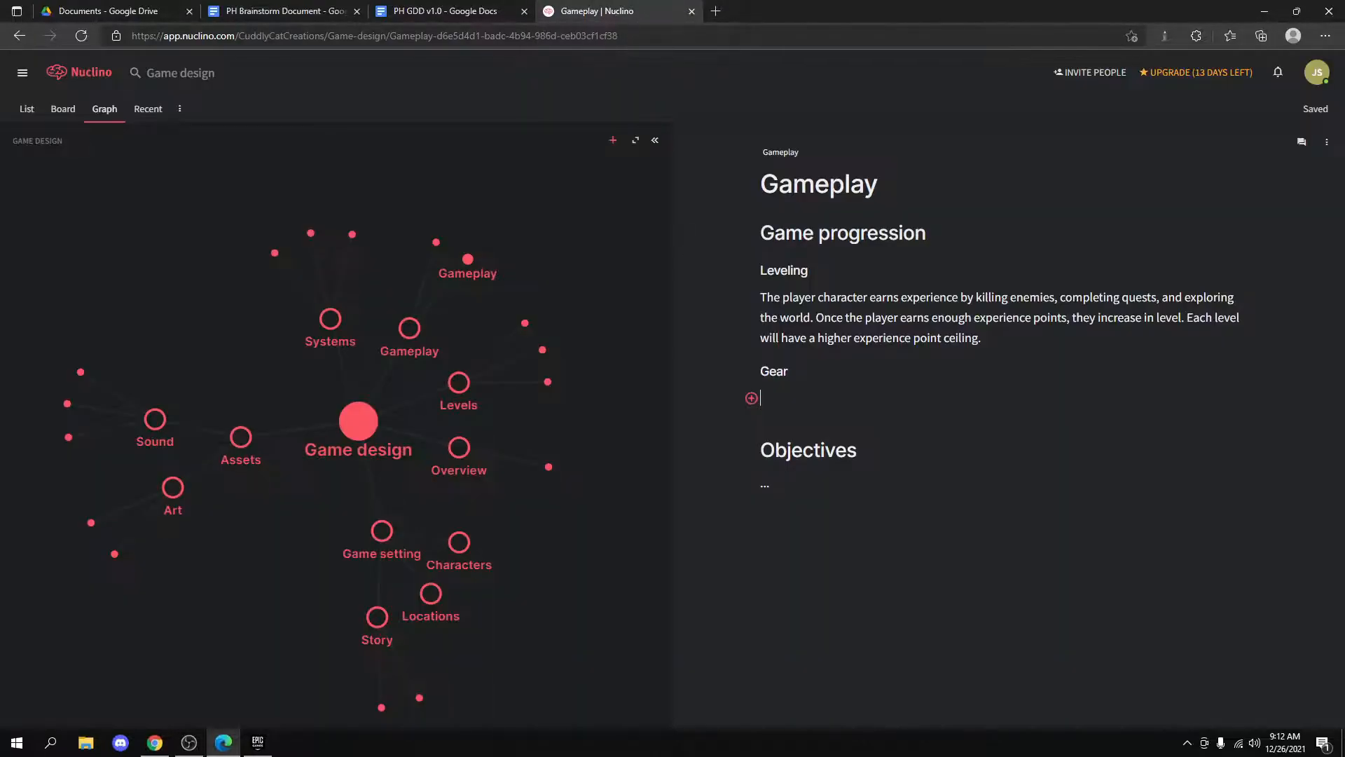
text(Throug)
key(BackSpace)
key(BackSpace)
key(BackSpace)
key(BackSpace)
key(BackSpace)
key(BackSpace)
Copy the three descriptive paragraphs of Player Gear from PH GDD v1.0 and paste them under the Gear heading in Nuclino.
click(446, 10)
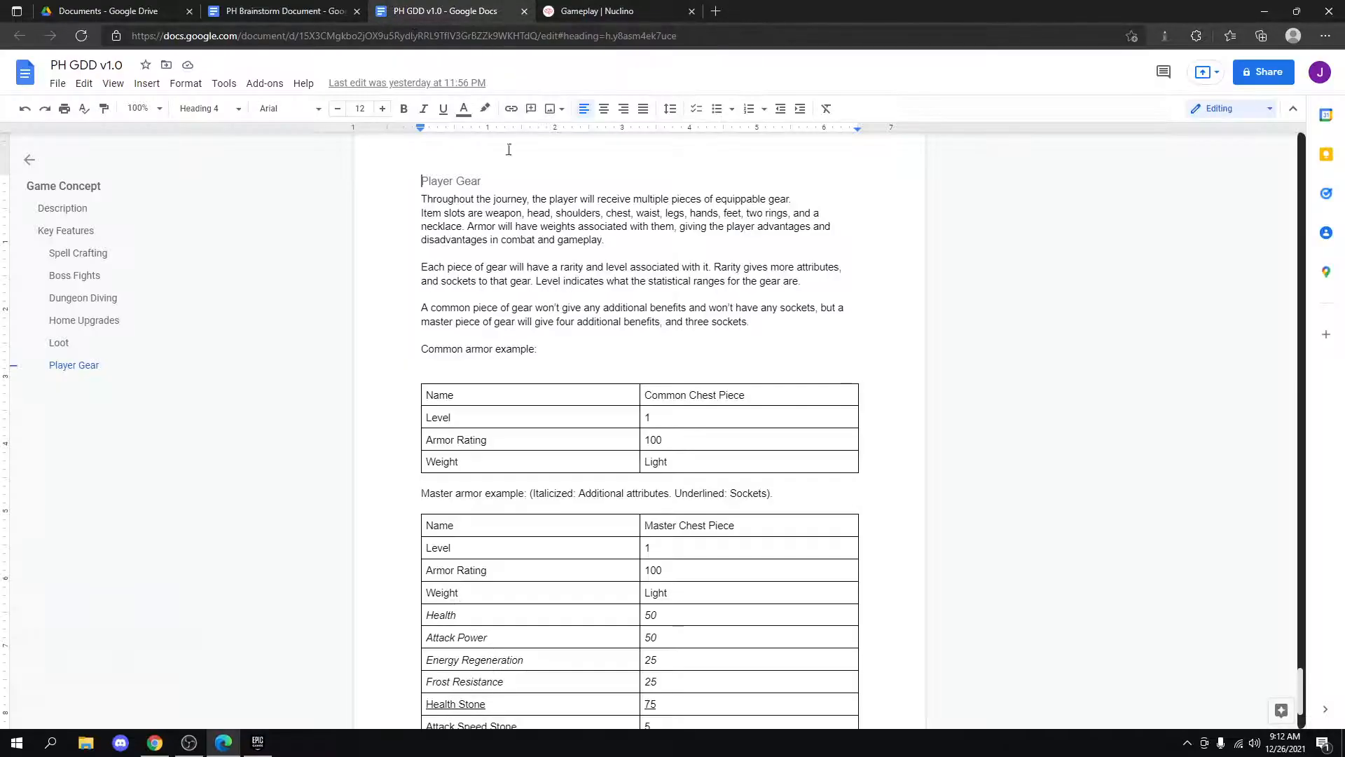
drag(418, 203, 753, 323)
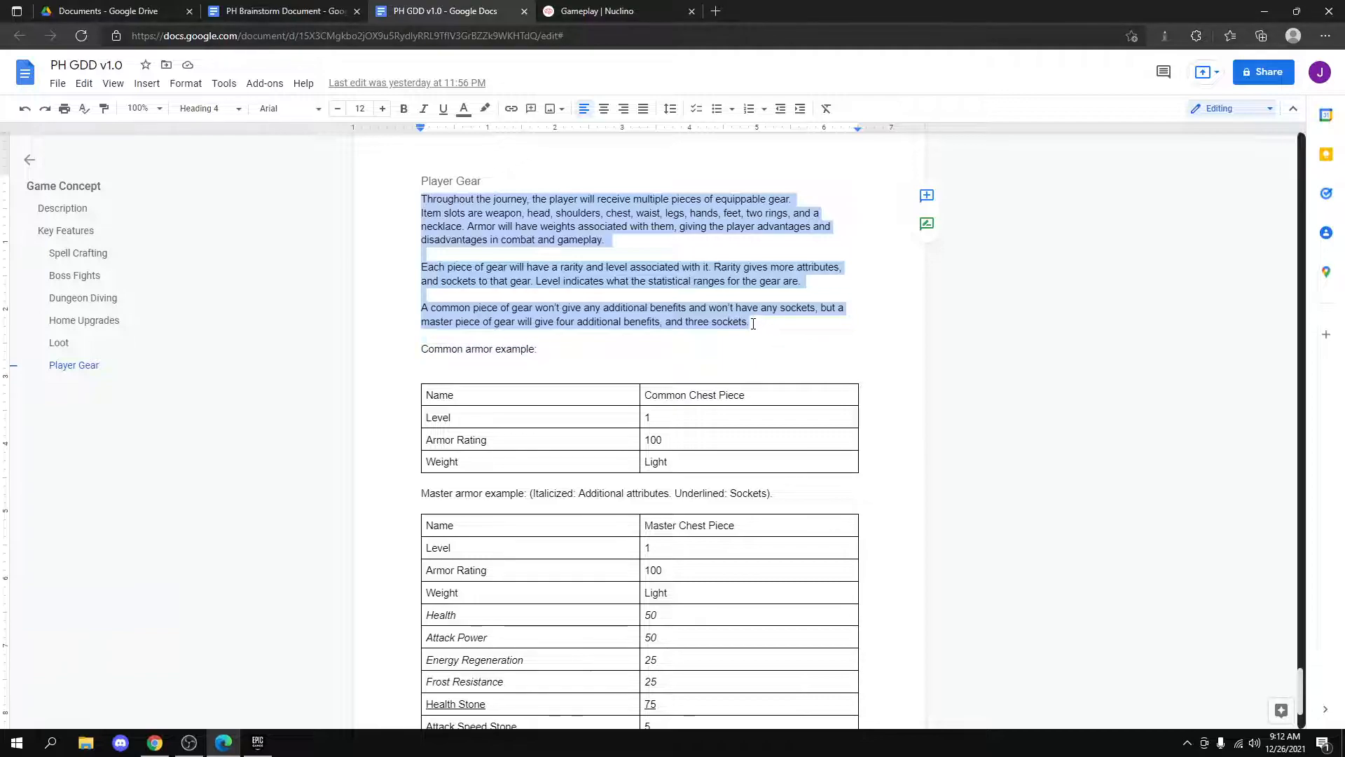
key(ctrl+c)
key(ctrl+Tab)
key(ctrl+v)
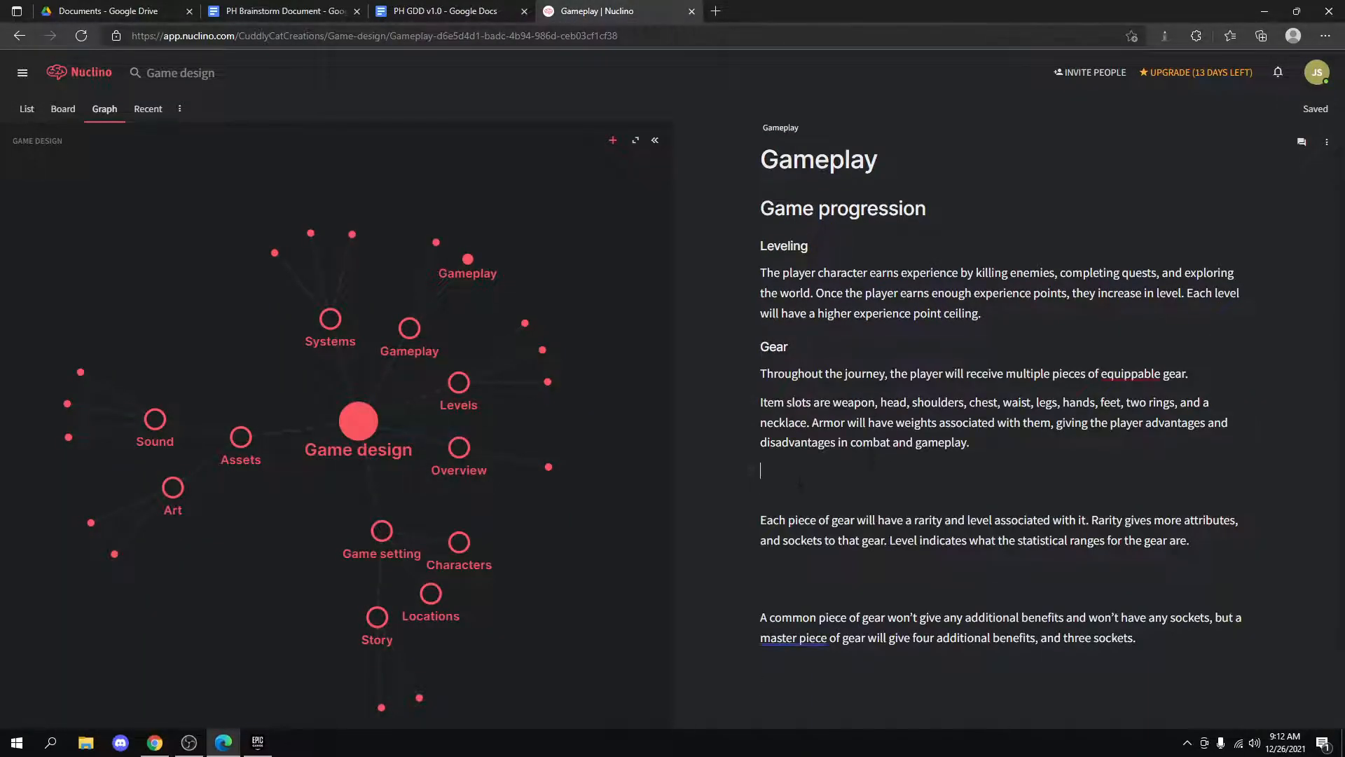
Remove the blank lines between the pasted paragraphs in the Gear section.
key(BackSpace)
key(BackSpace)
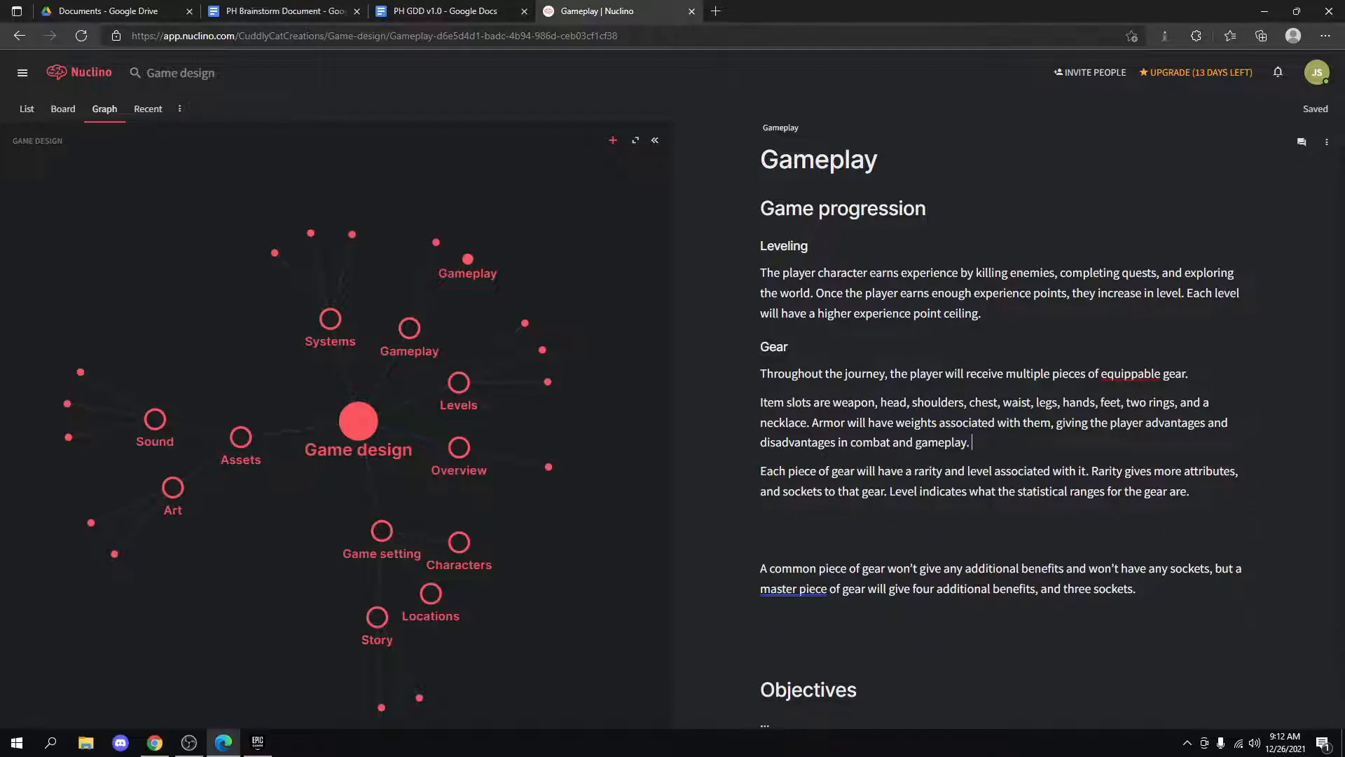
click(773, 556)
key(BackSpace)
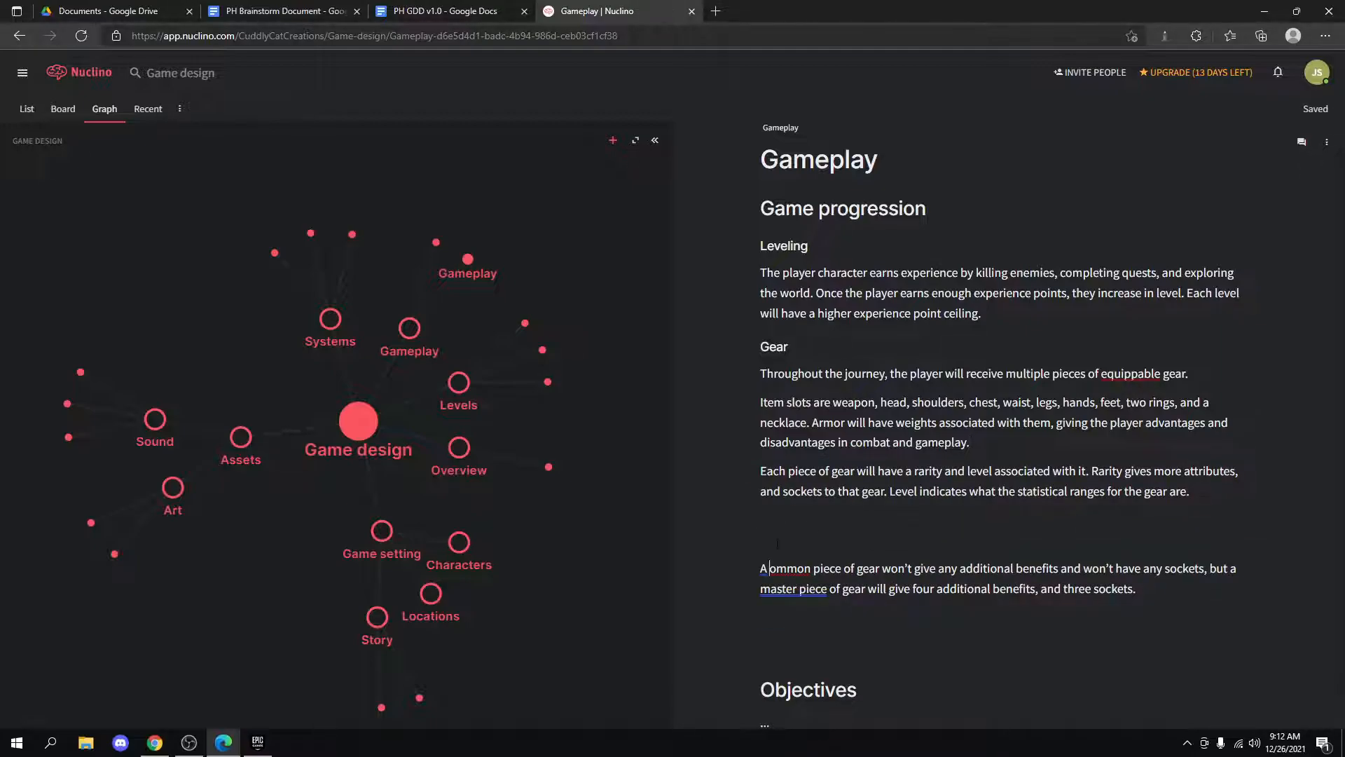
text(c)
click(776, 517)
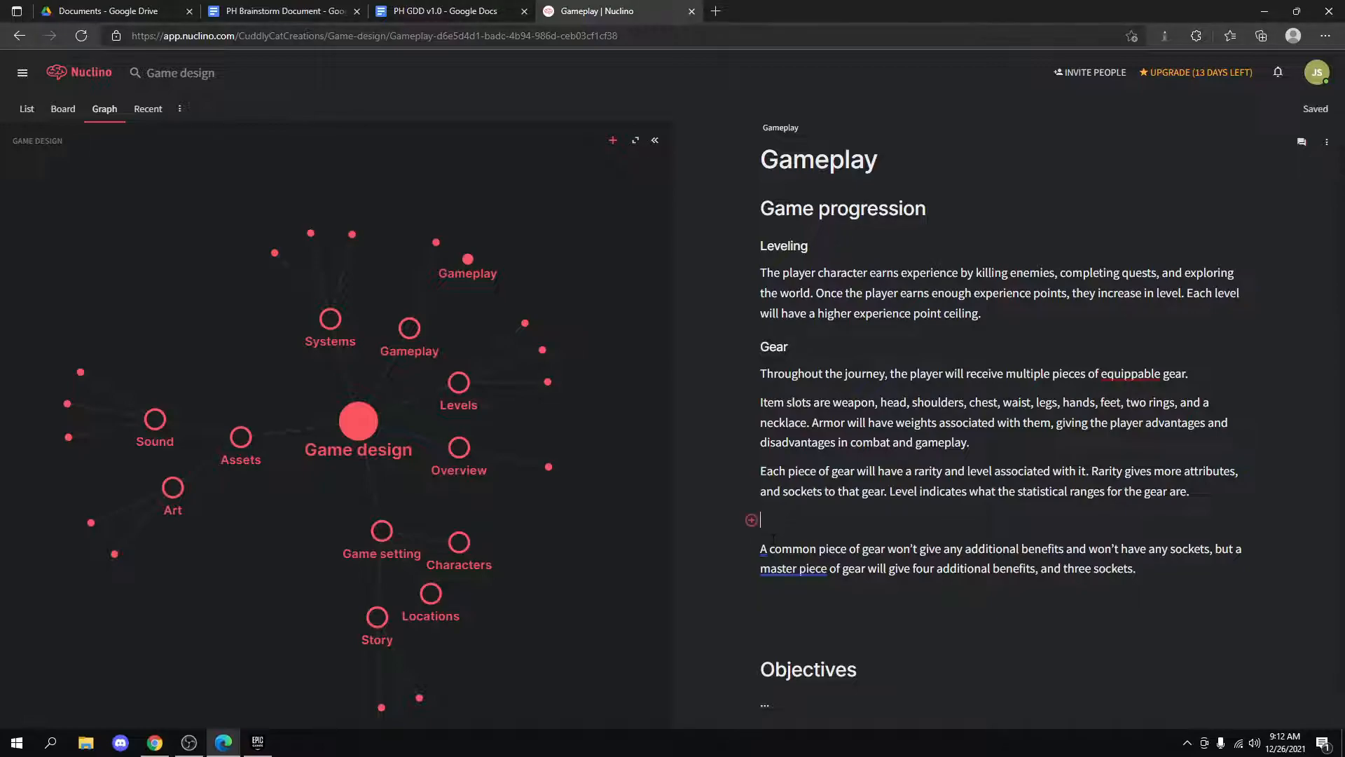
key(BackSpace)
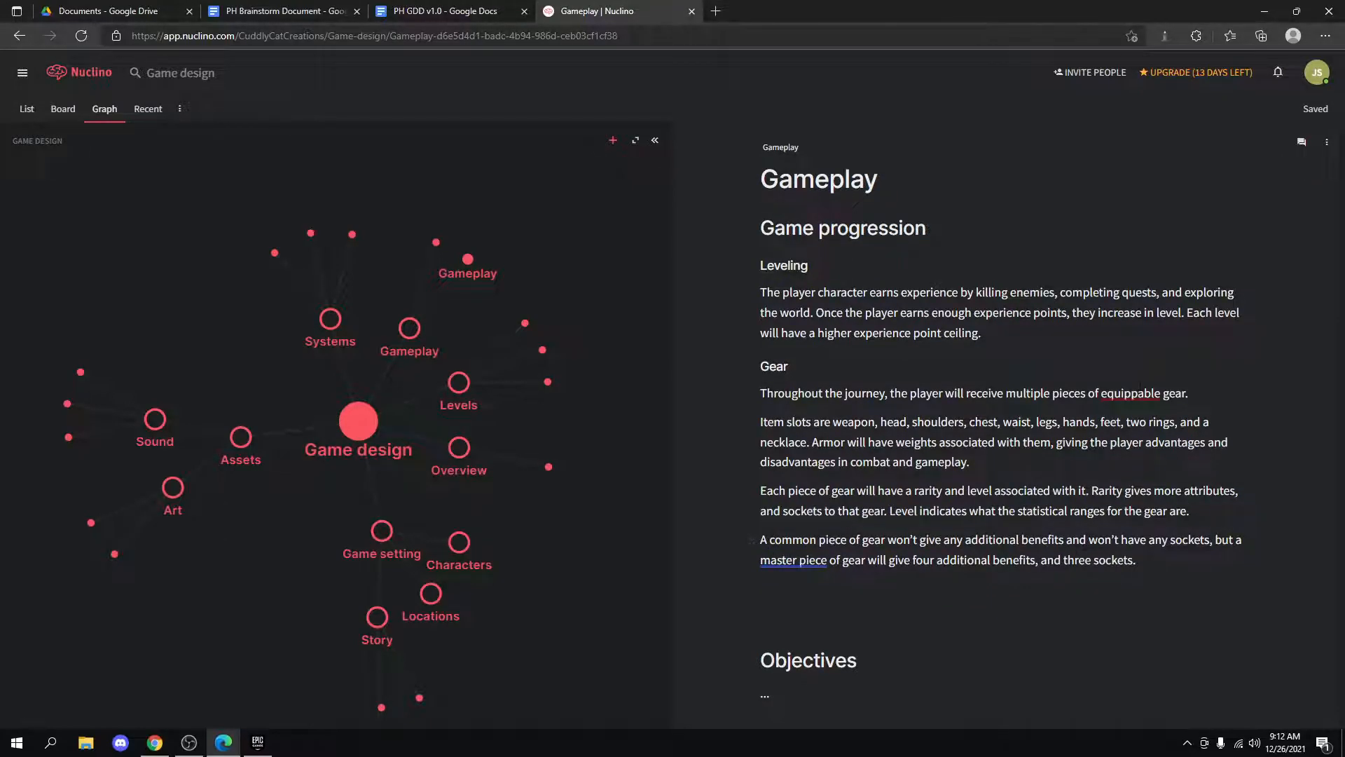
Check the spelling suggestion for "equippable" in the first Gear paragraph and try the spelling "equipable".
right_click(1125, 397)
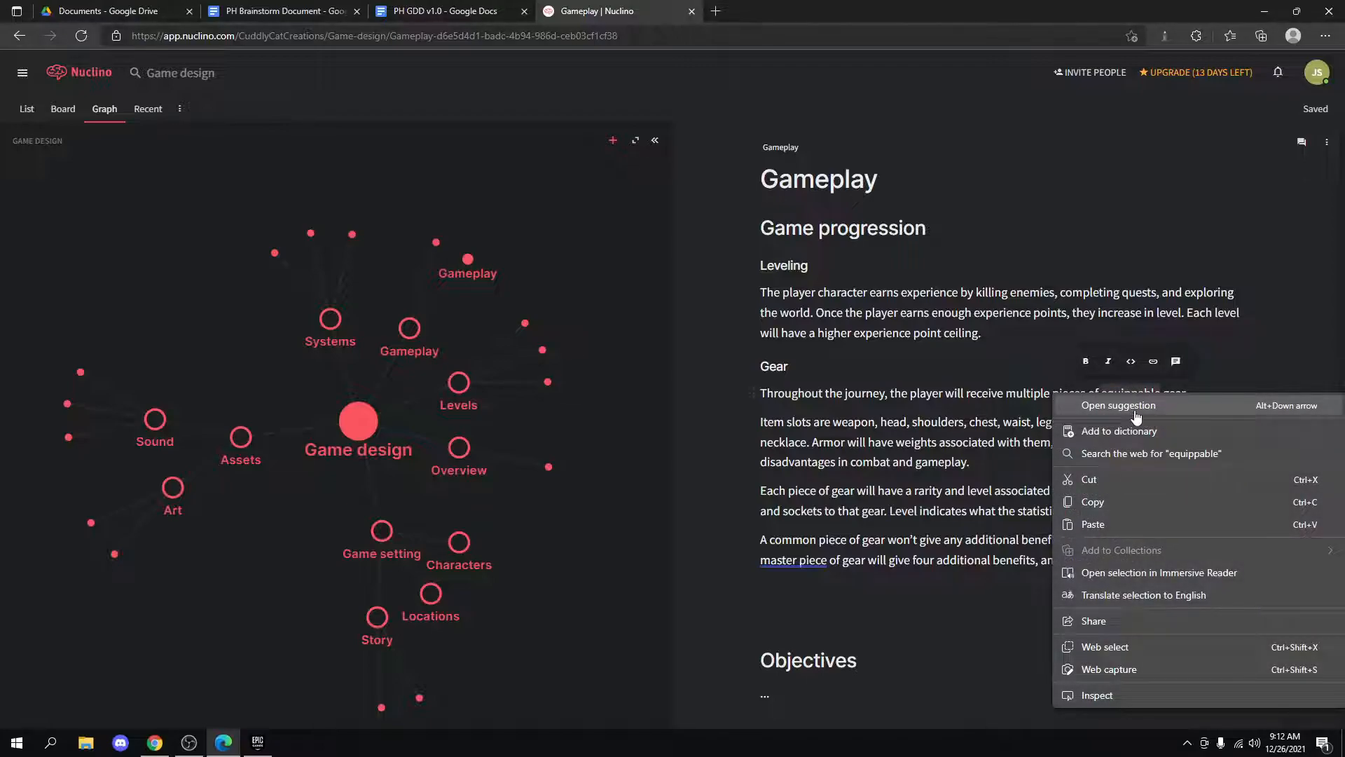
click(1253, 356)
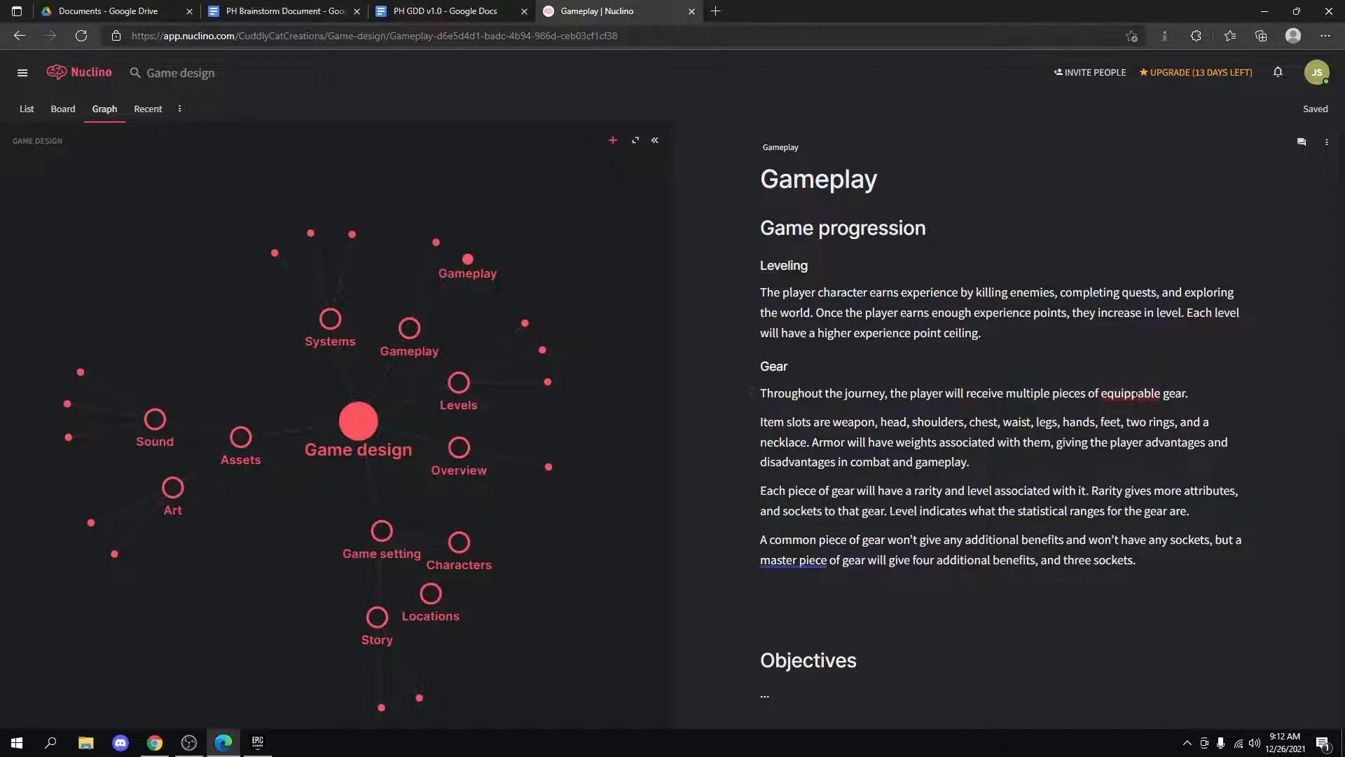
click(1134, 393)
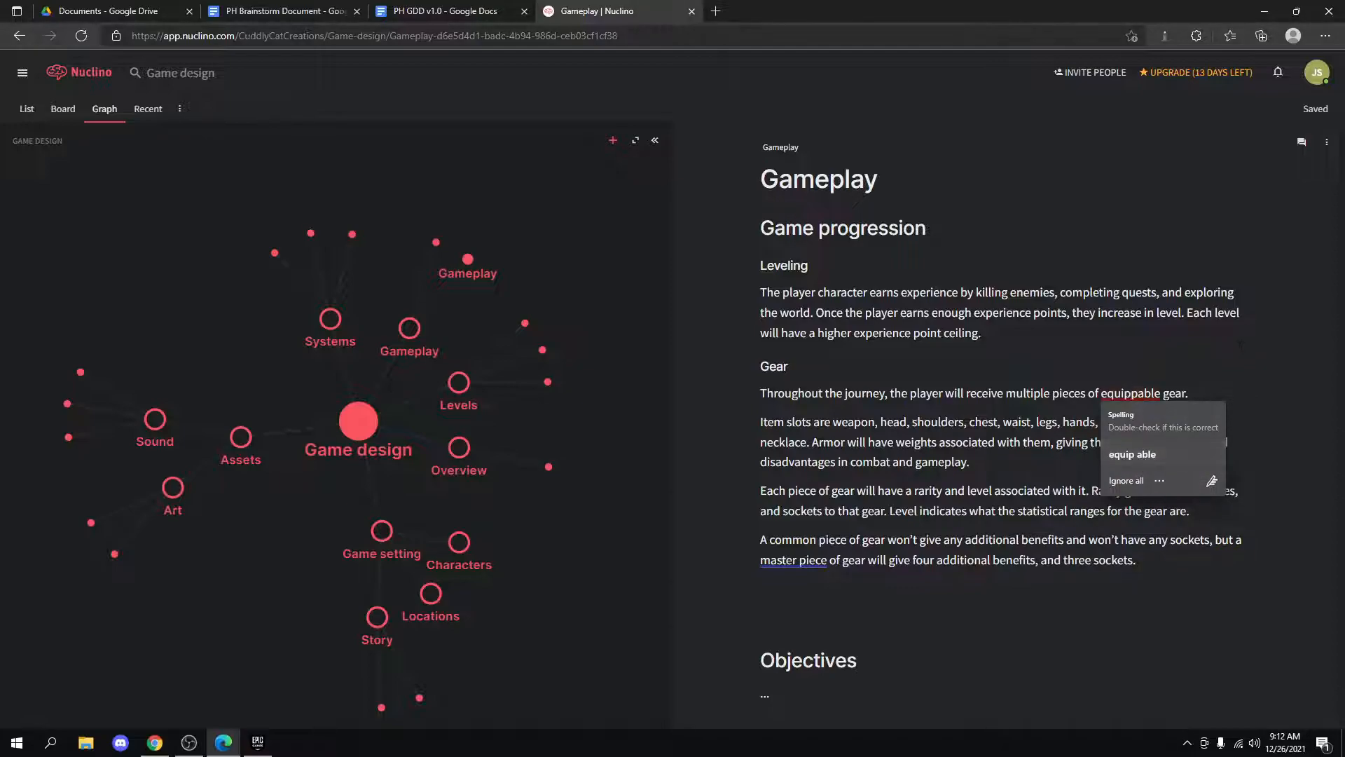
click(1133, 393)
key(BackSpace)
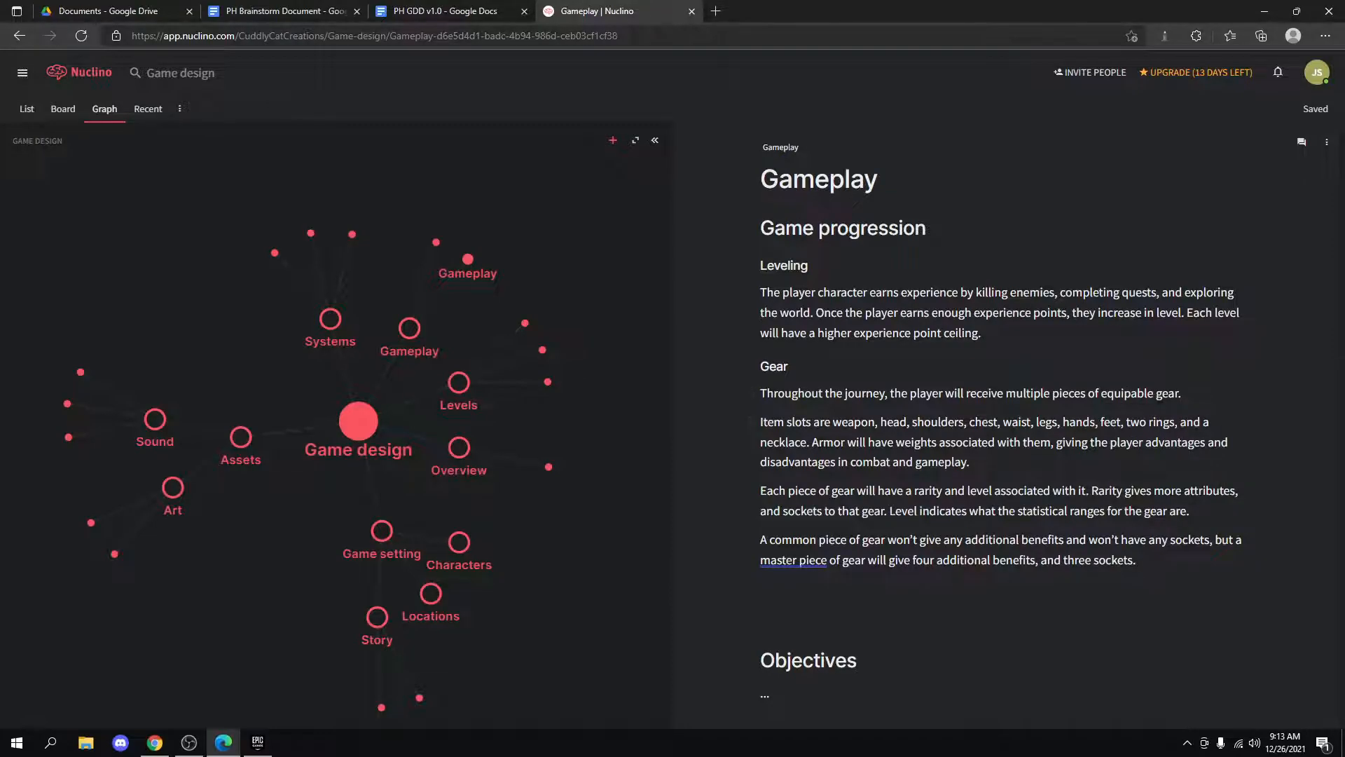
click(1132, 391)
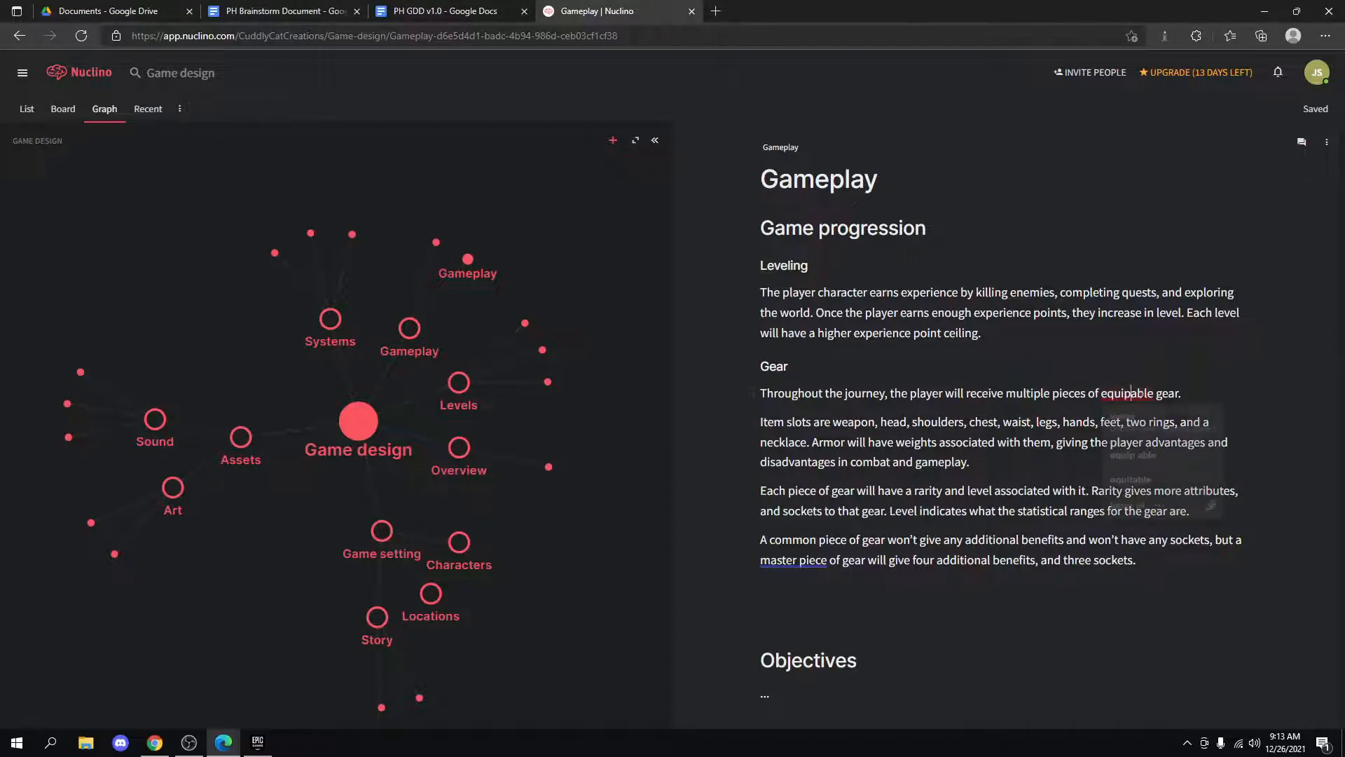
text(p)
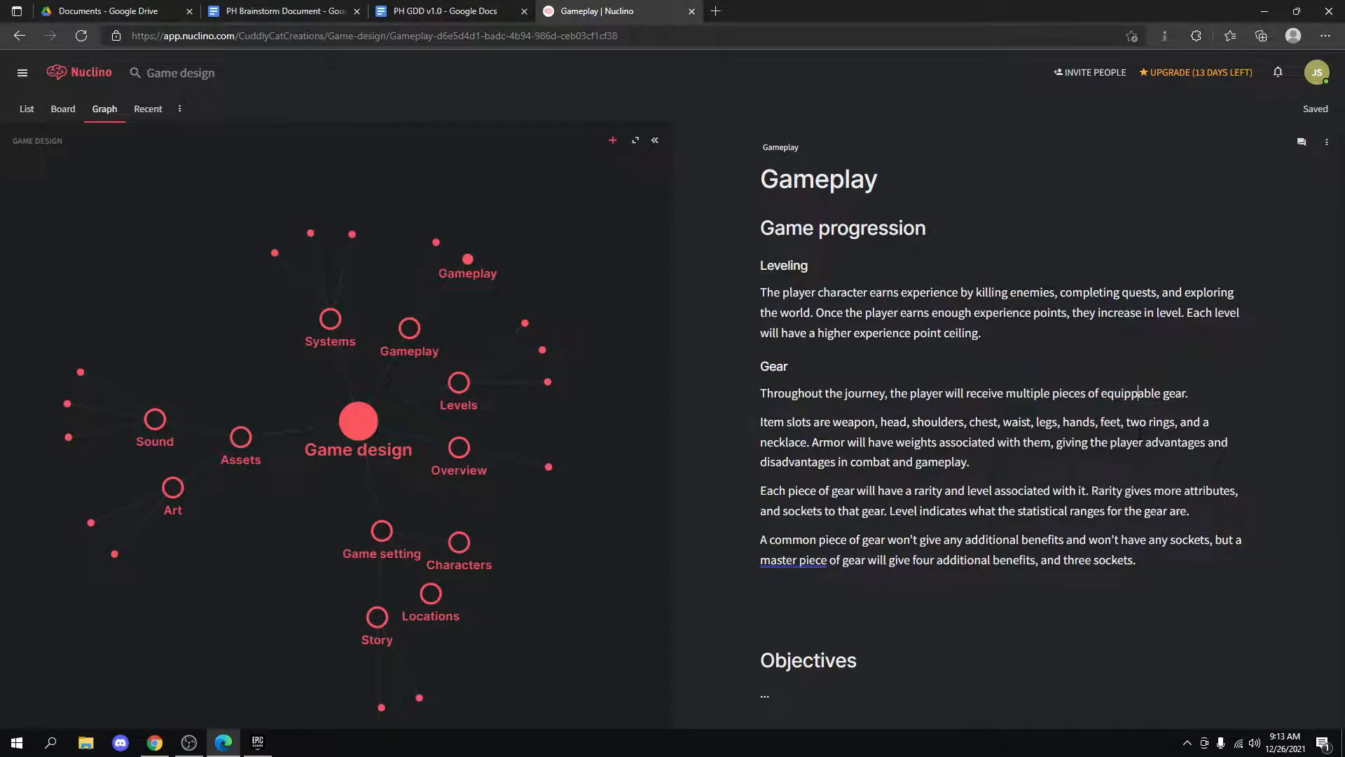
Search Google for "equippable" in a new browser tab, review the spelling results, and close the tab.
click(715, 11)
text(equippable)
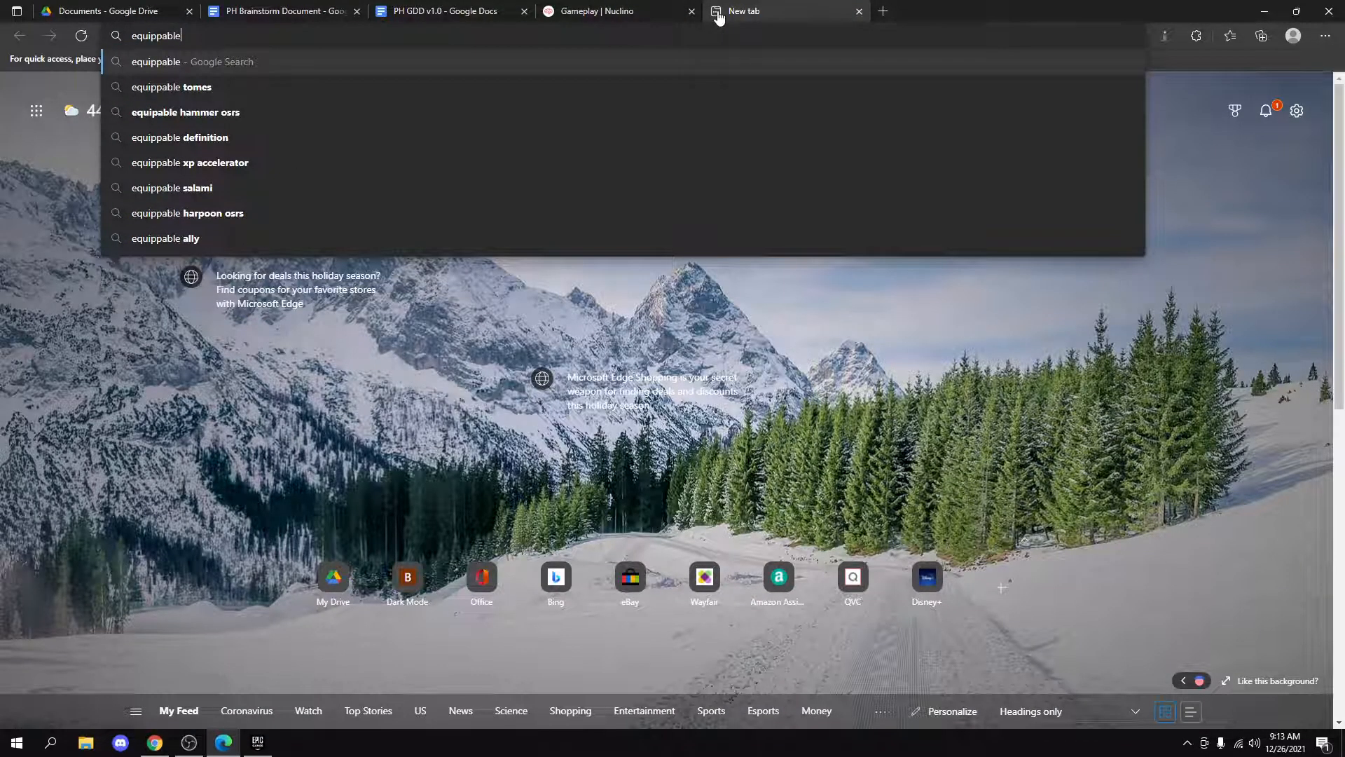
key(Return)
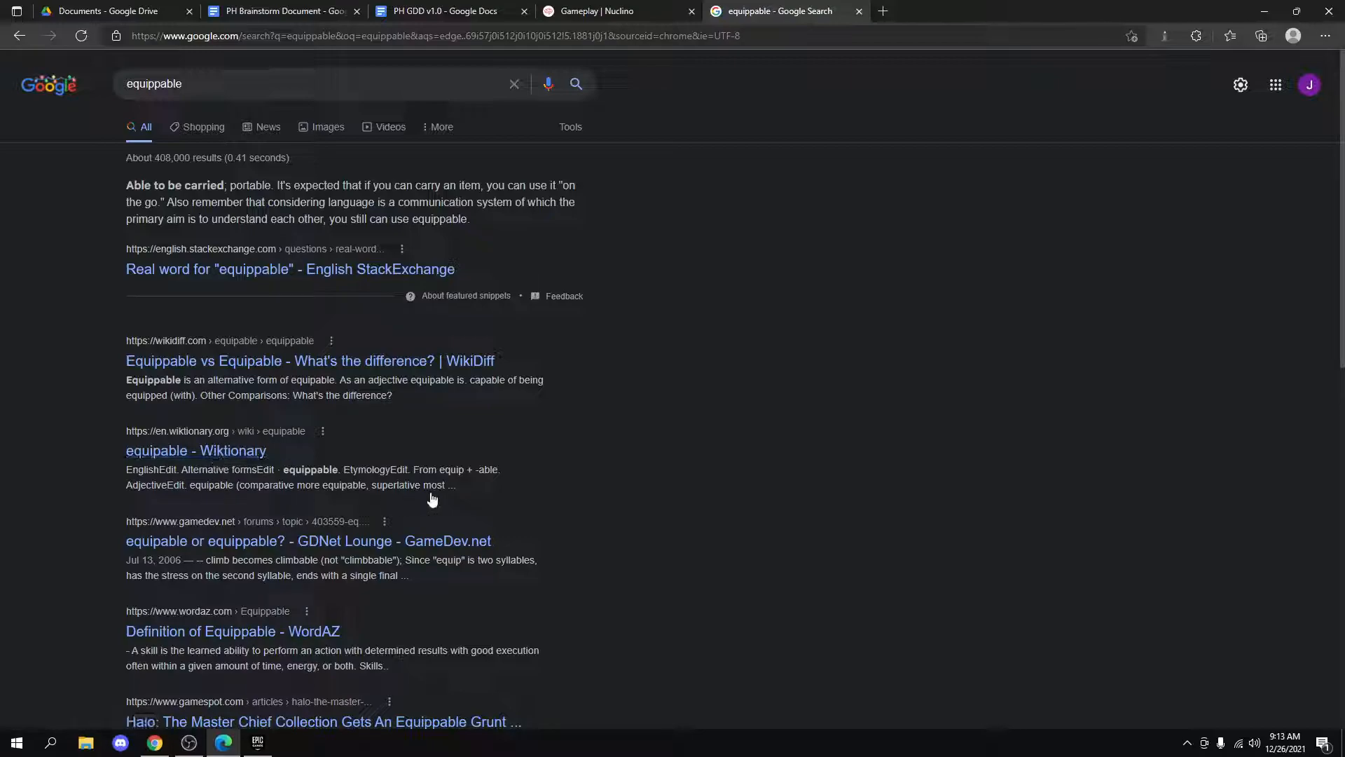
click(859, 11)
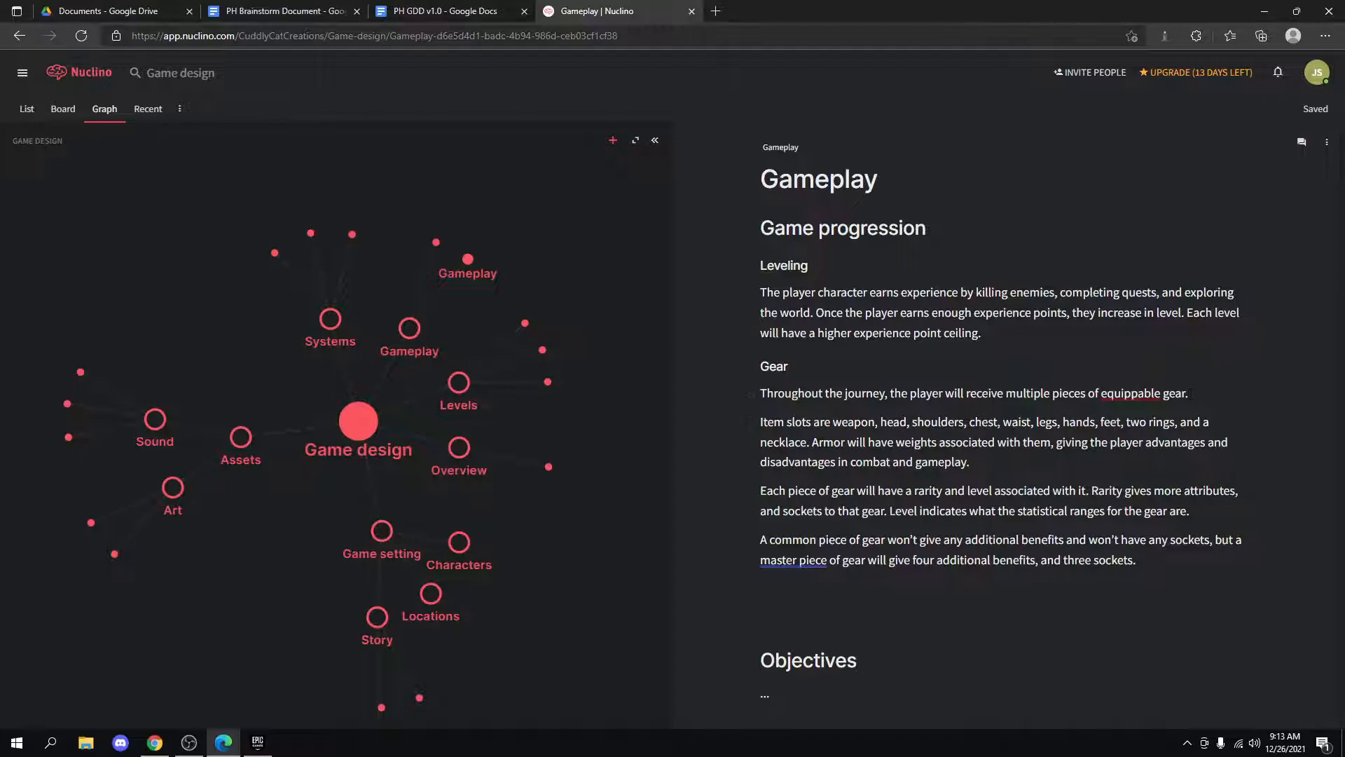
Reword "equippable gear" in the first Gear sentence as "gear that can be equipped".
drag(1186, 394, 1103, 395)
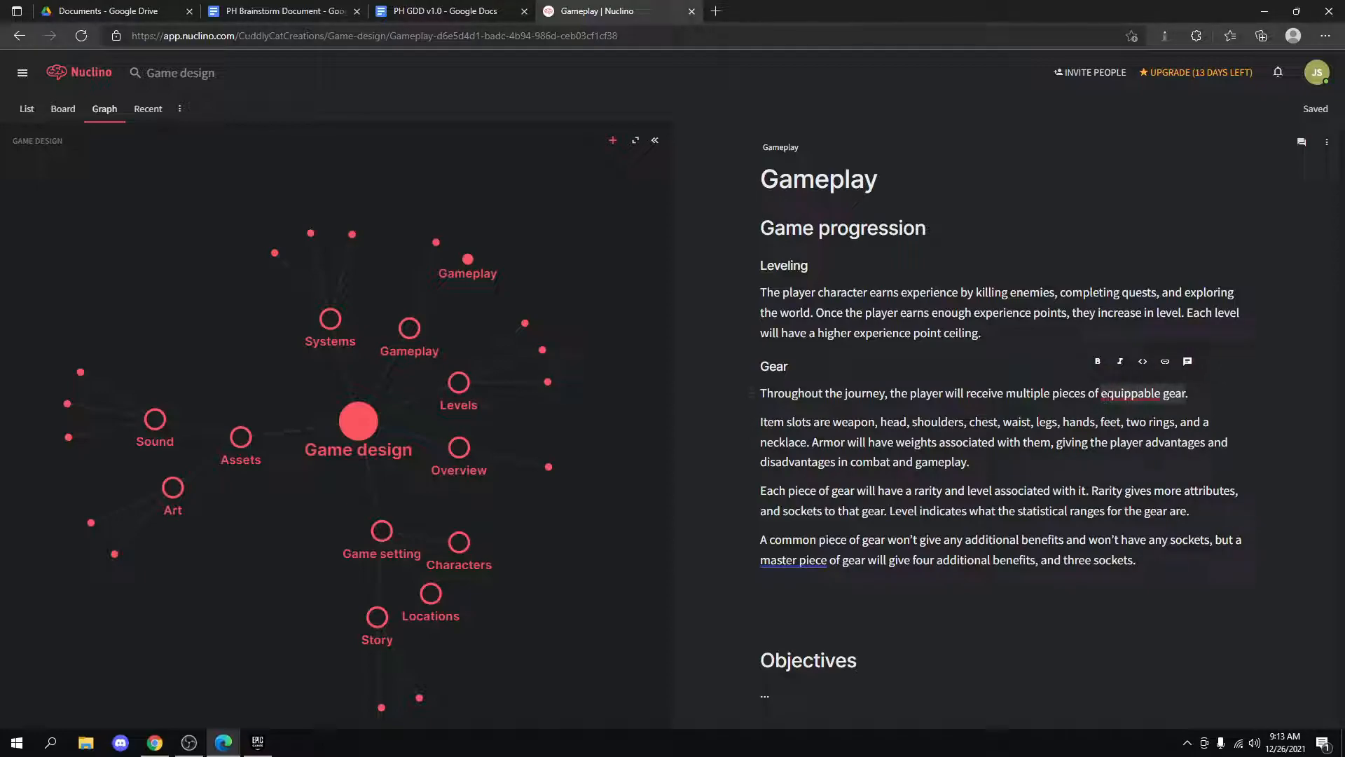
text(gear that can be equipped)
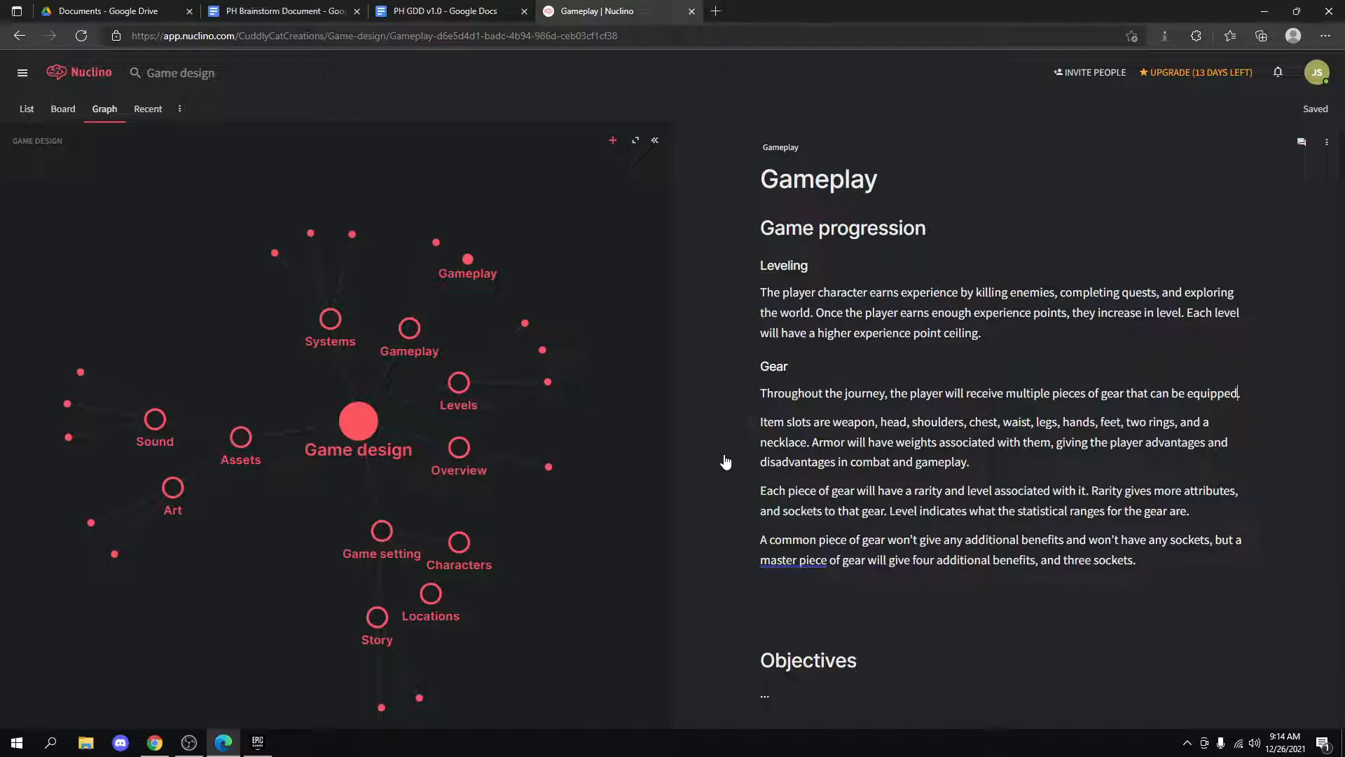
Copy the common and master armor examples with their tables from the PH GDD v1.0 document and paste them below the last Gear paragraph in Nuclino.
click(491, 11)
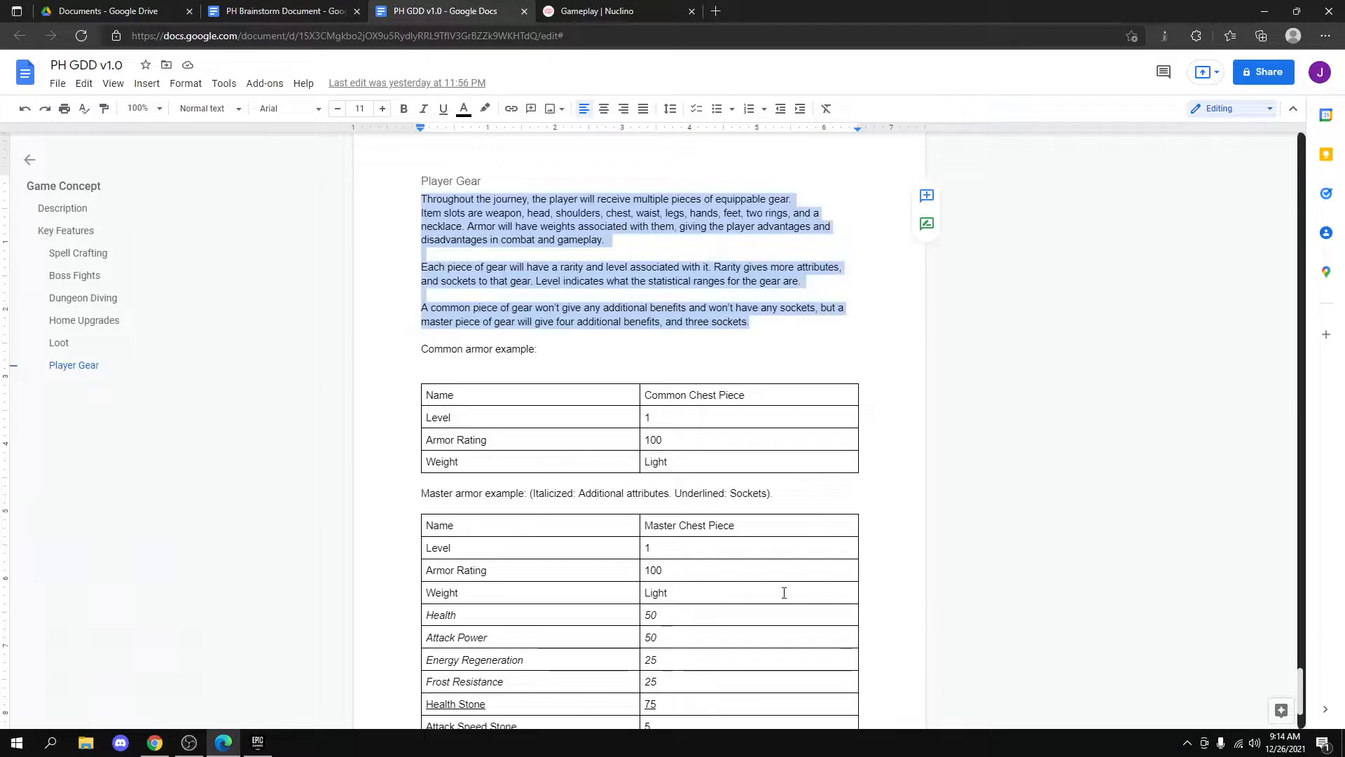
scroll(799, 599, down, 2)
drag(422, 223, 884, 621)
key(ctrl+c)
click(599, 11)
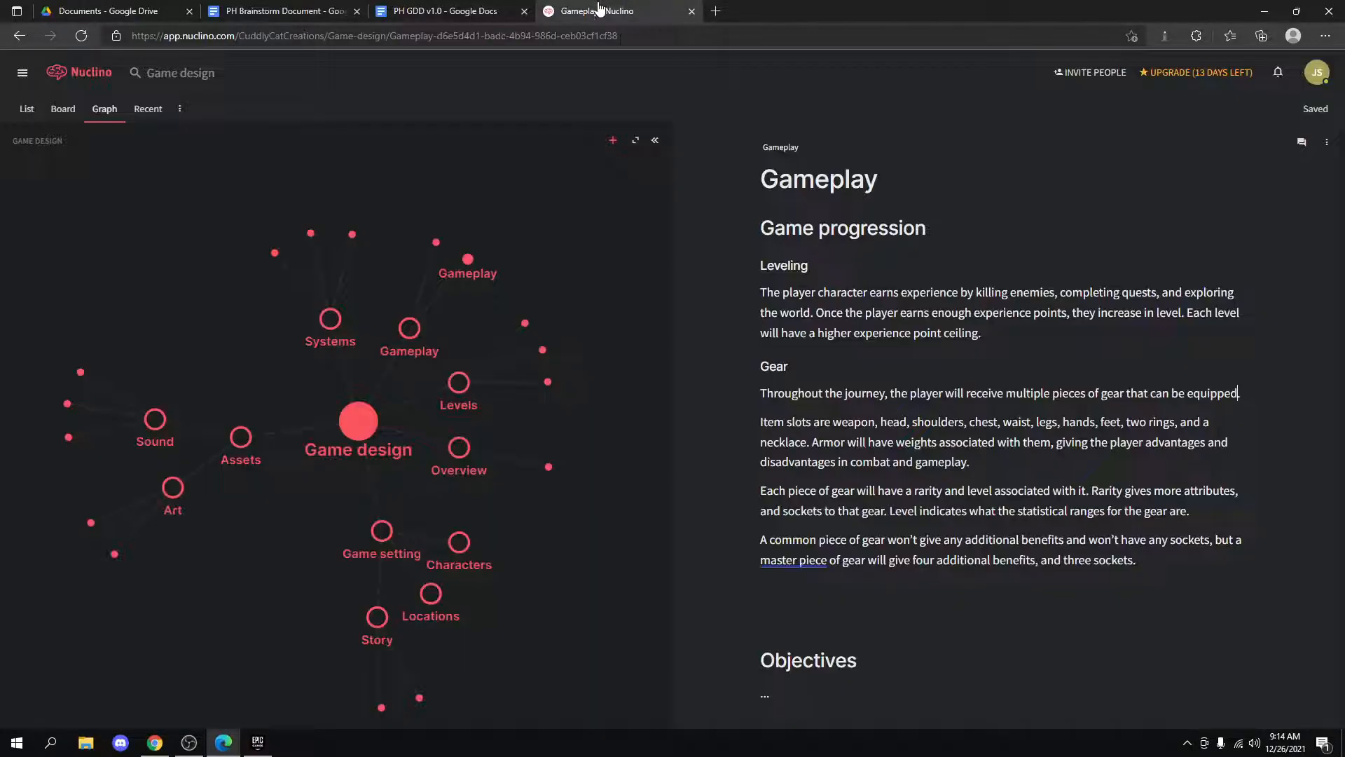
click(1155, 556)
key(Return)
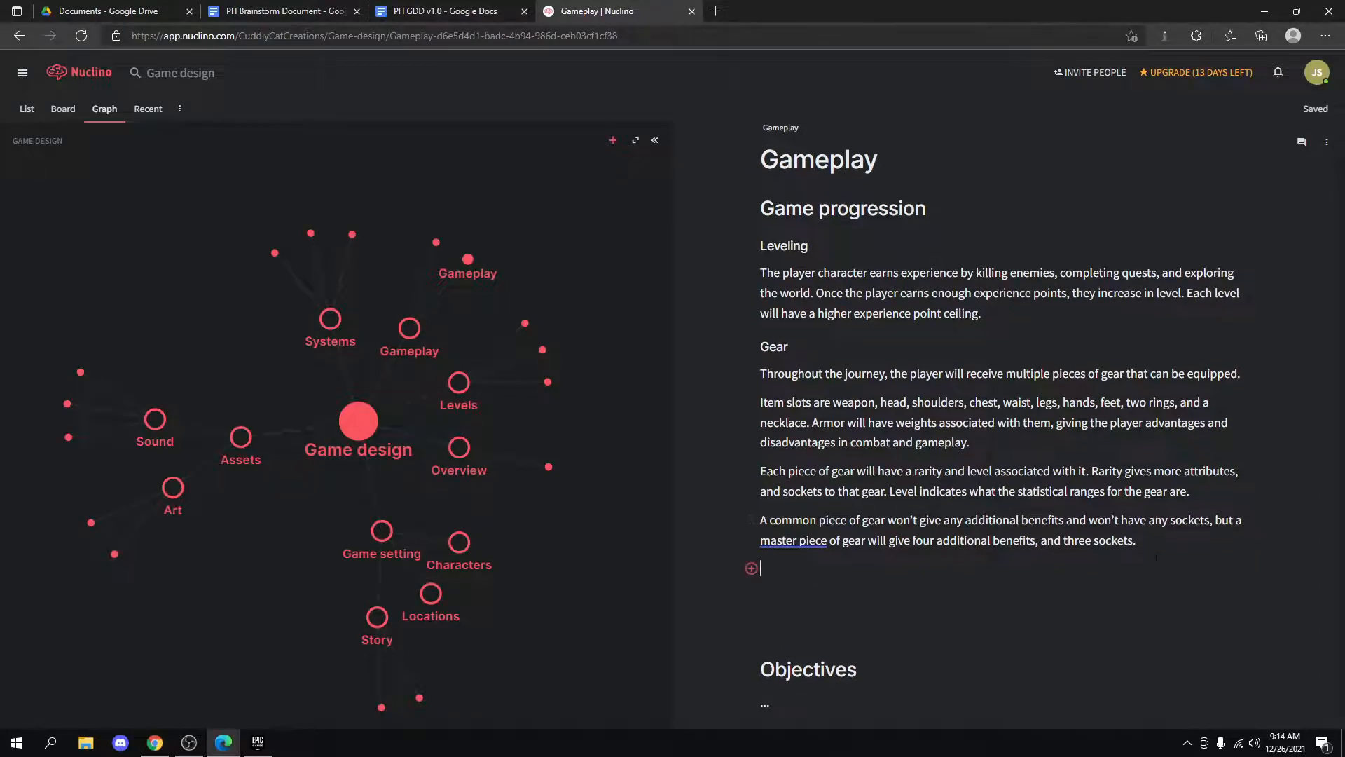
key(ctrl+v)
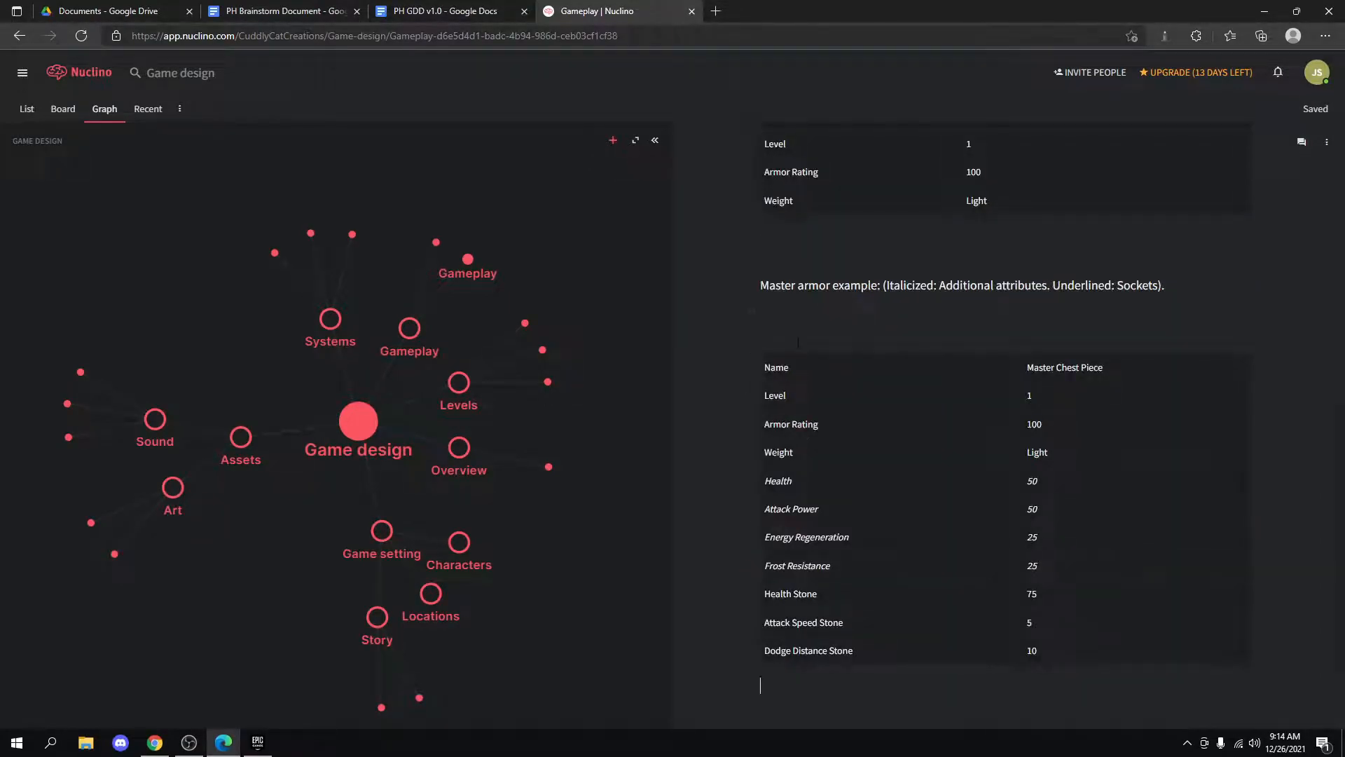
Remove the blank lines above and below the "Master armor example" caption.
key(BackSpace)
scroll(778, 364, up, 2)
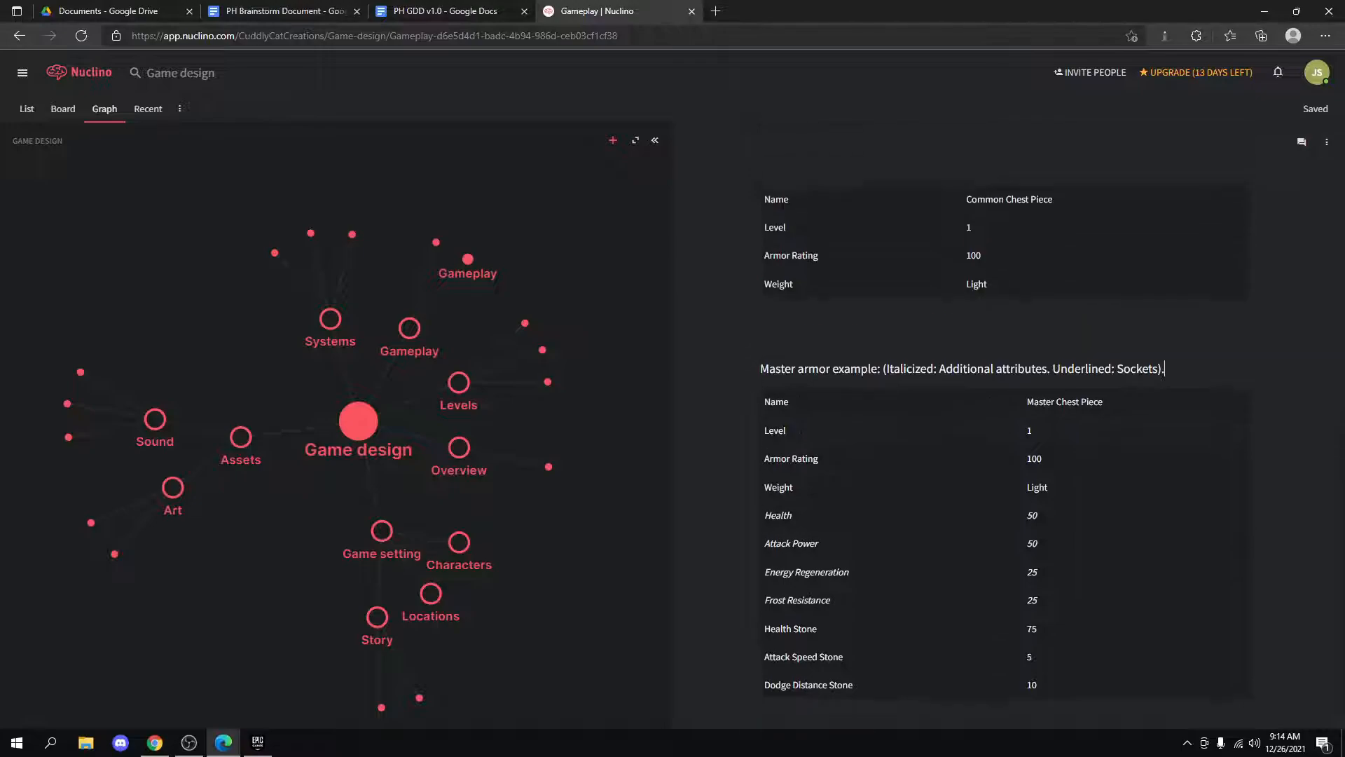
click(776, 377)
key(BackSpace)
text(a)
key(Up)
key(BackSpace)
scroll(1000, 424, up, 5)
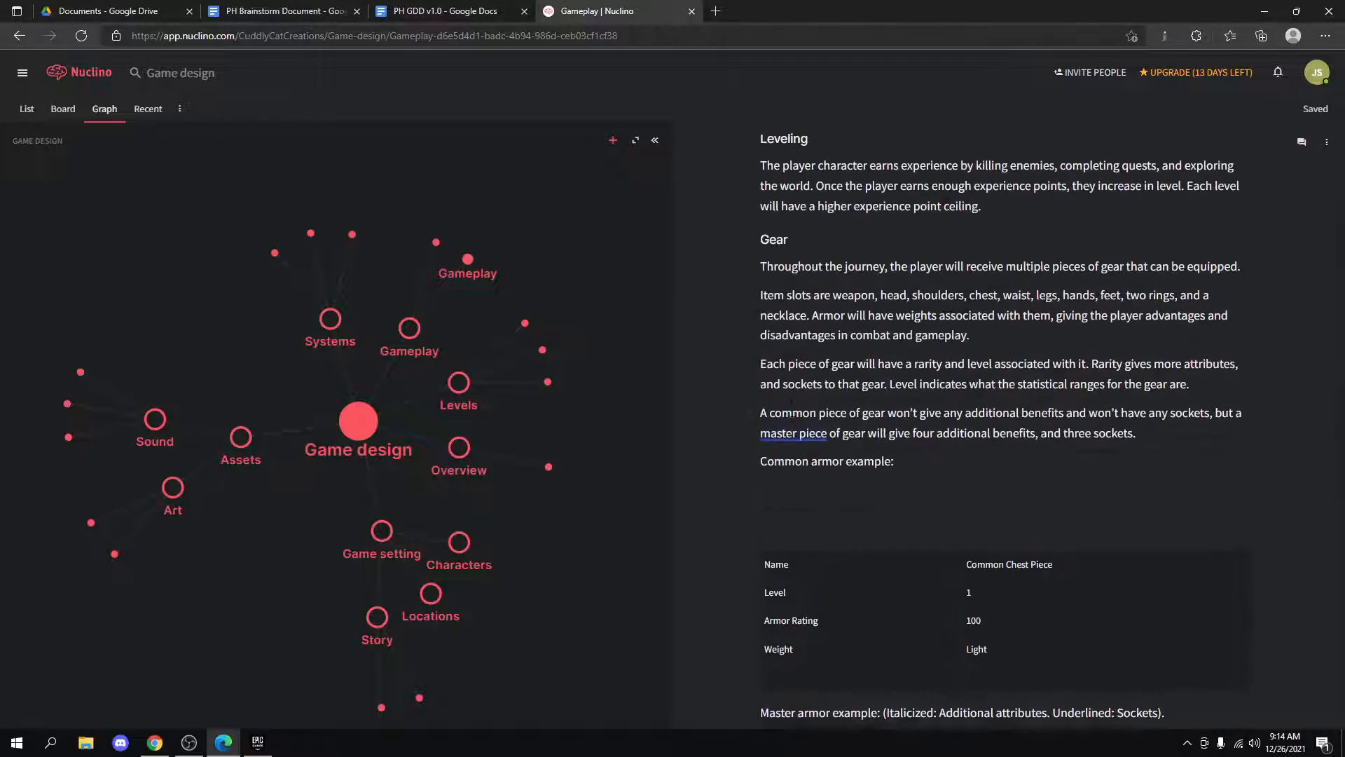
Delete the empty last row of the Common Chest Piece table and remove the blank lines between its caption and the table.
scroll(1001, 425, down, 2)
right_click(866, 502)
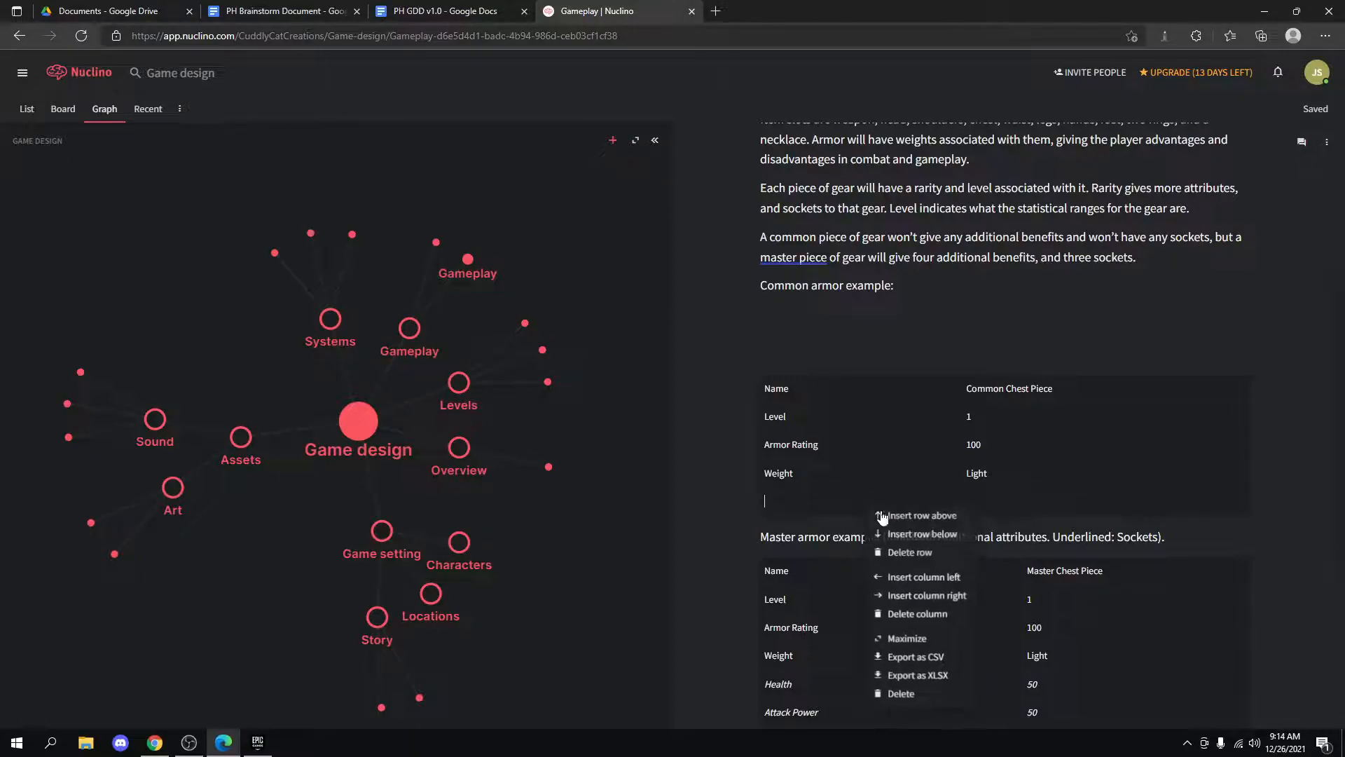
click(903, 548)
key(BackSpace)
key(BackSpace)
key(BackSpace)
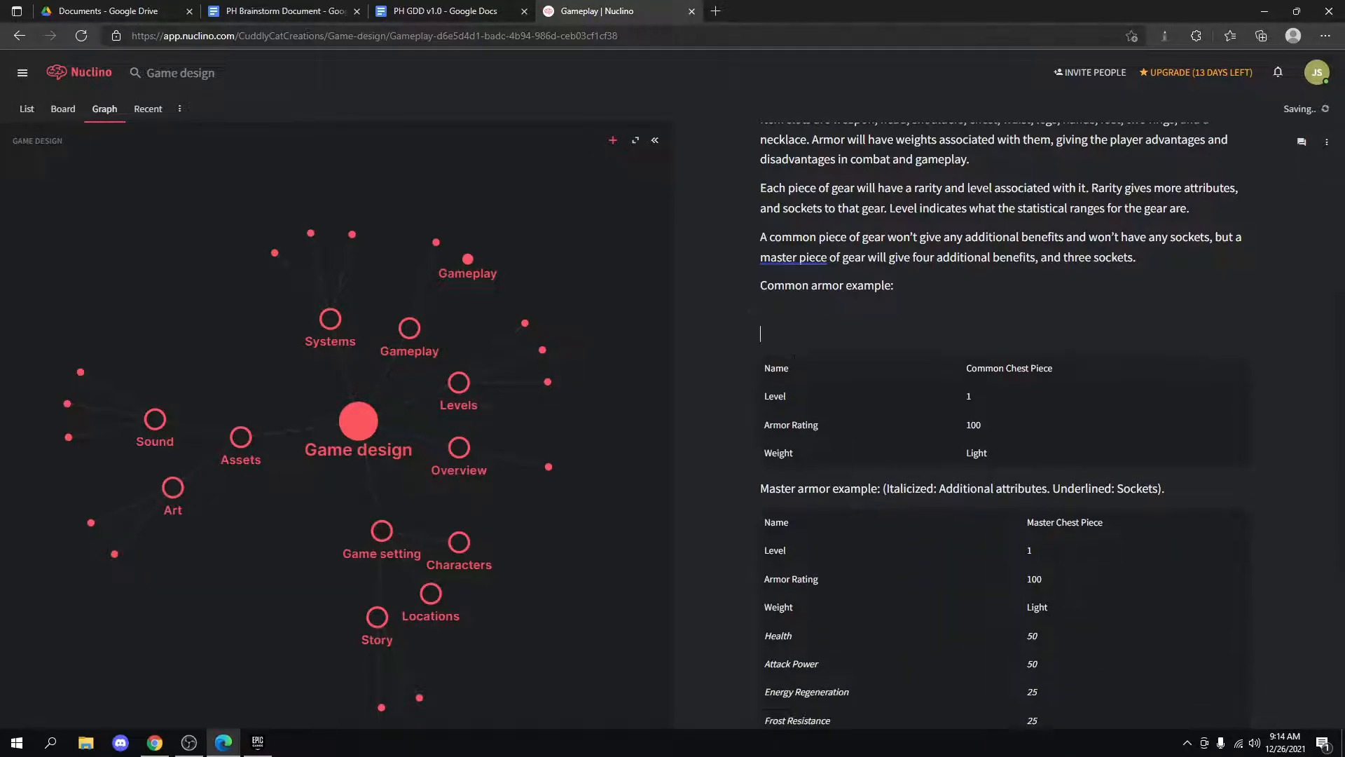
scroll(782, 358, down, 4)
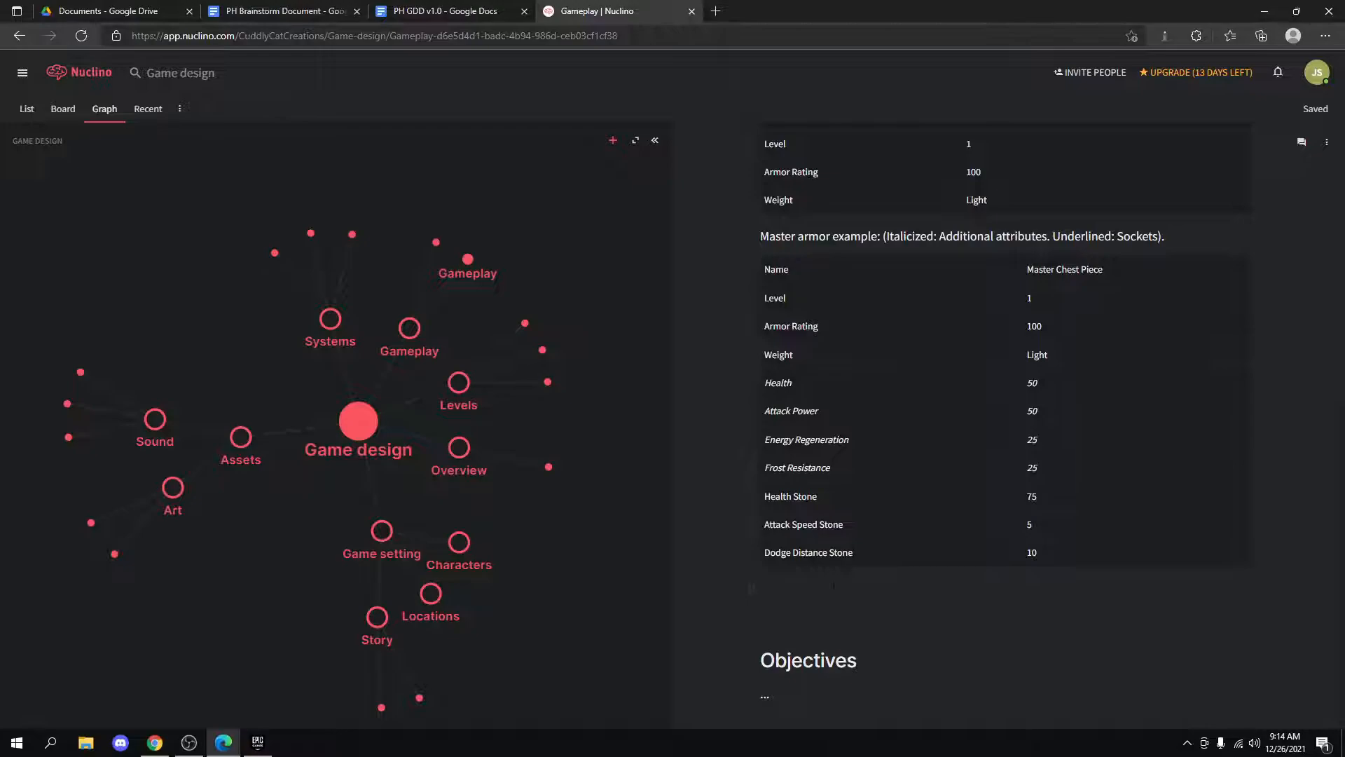
scroll(752, 588, up, 5)
scroll(746, 502, down, 4)
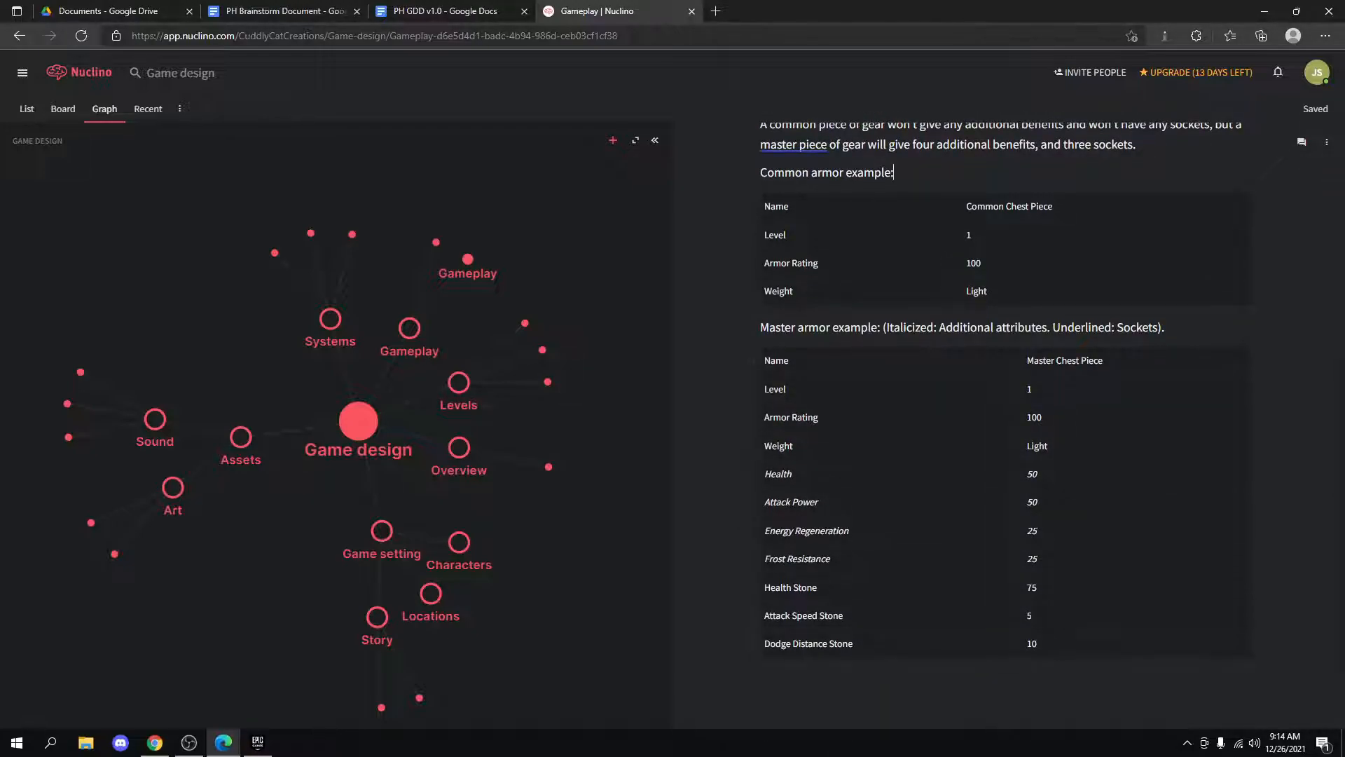
Try checkbox formatting on the Health Stone cell of the Master Chest Piece table and take it off again.
triple_click(801, 588)
click(880, 587)
drag(820, 589, 768, 597)
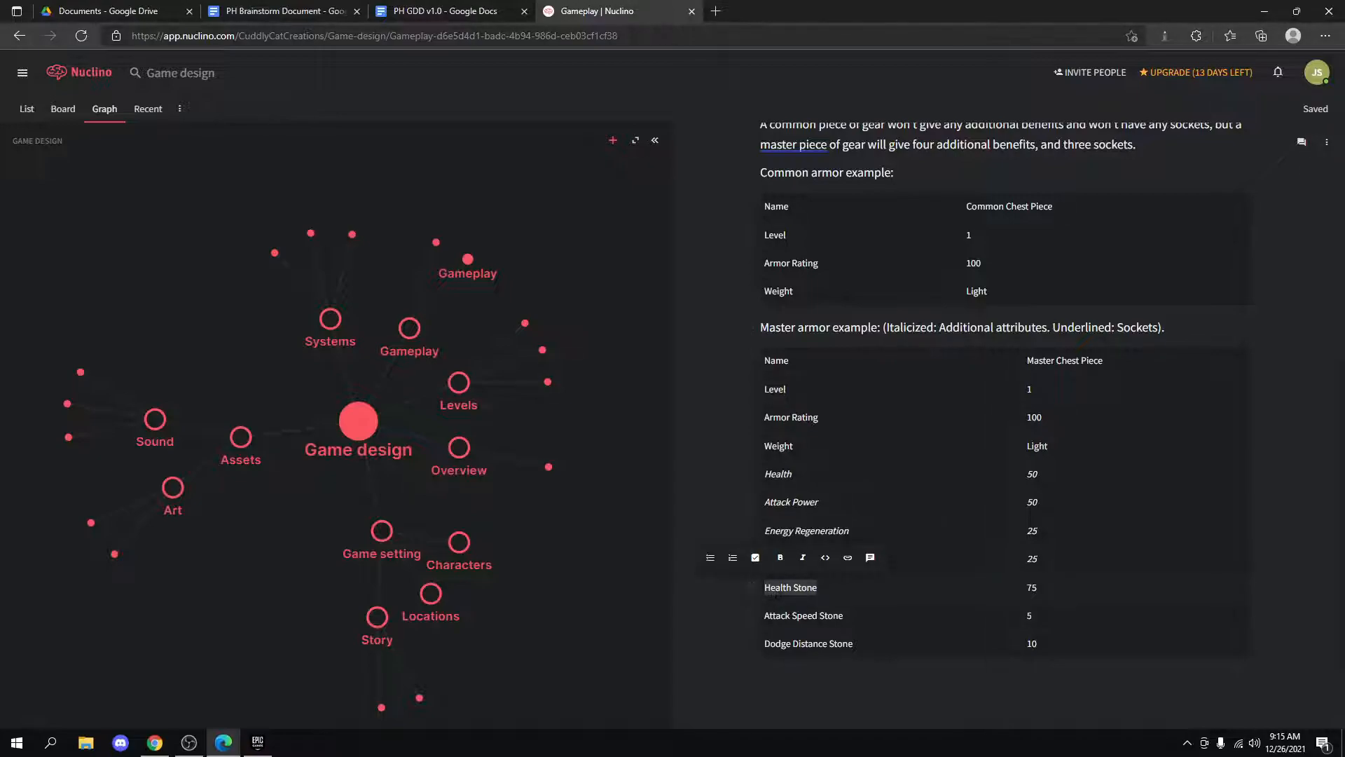
click(846, 592)
drag(822, 591, 765, 588)
click(756, 558)
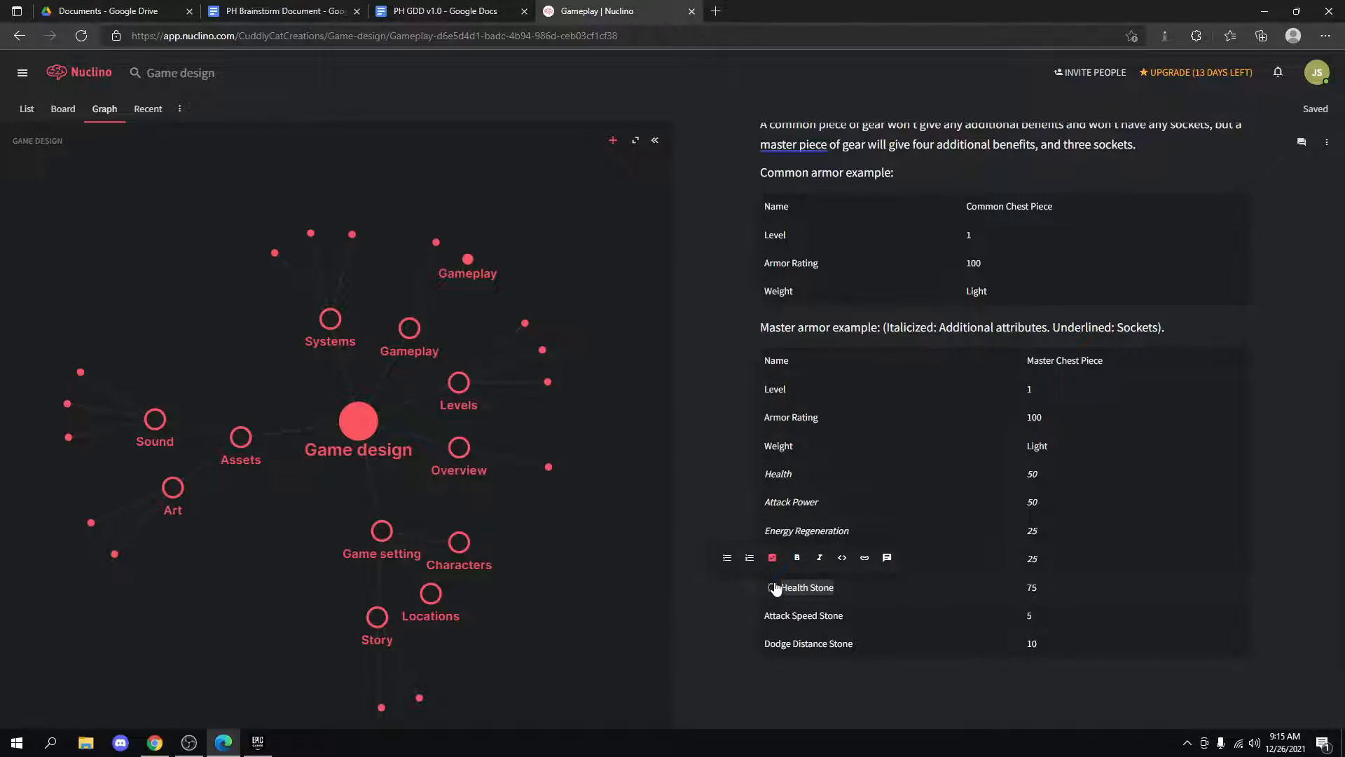
click(773, 558)
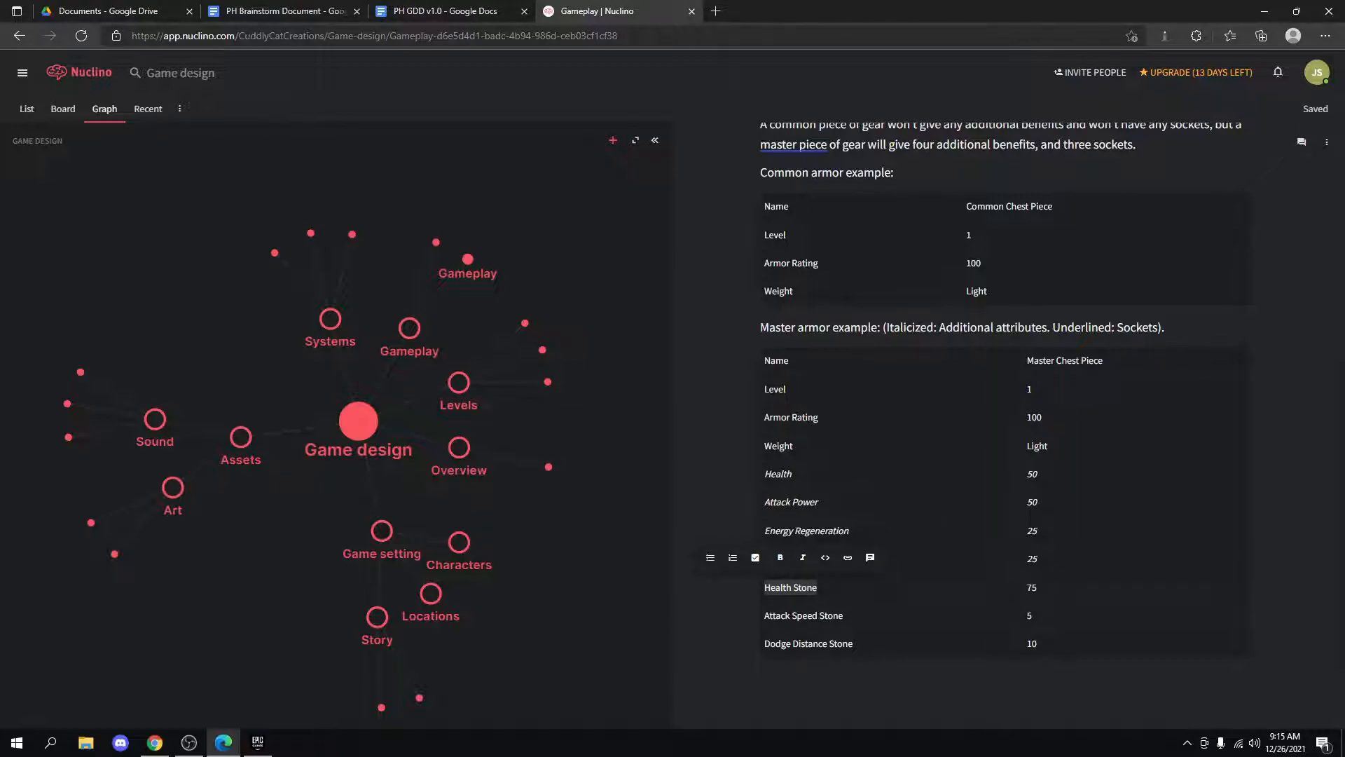
key(Right)
Replace "Underlined: Sockets" in the master armor caption with "Sockets underneath additional attributes".
drag(1053, 328, 1160, 330)
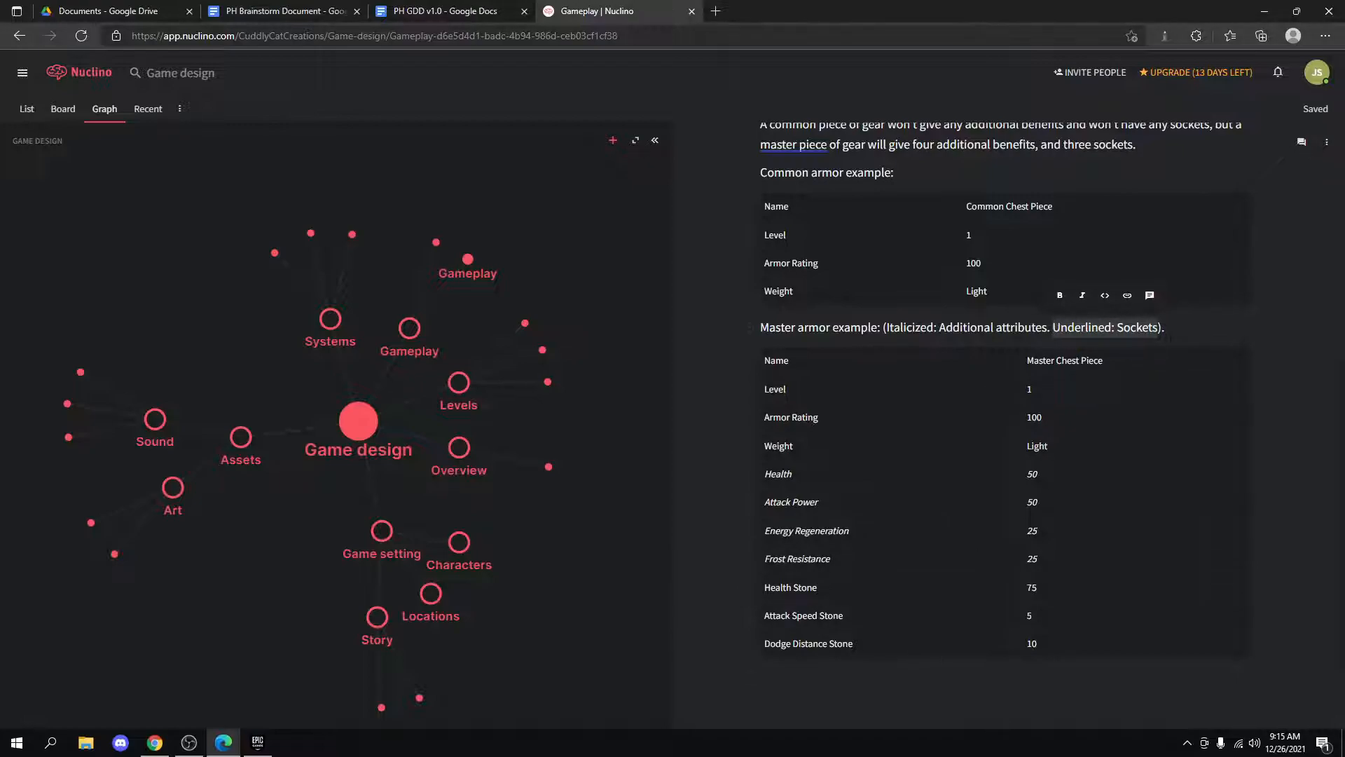
key(BackSpace)
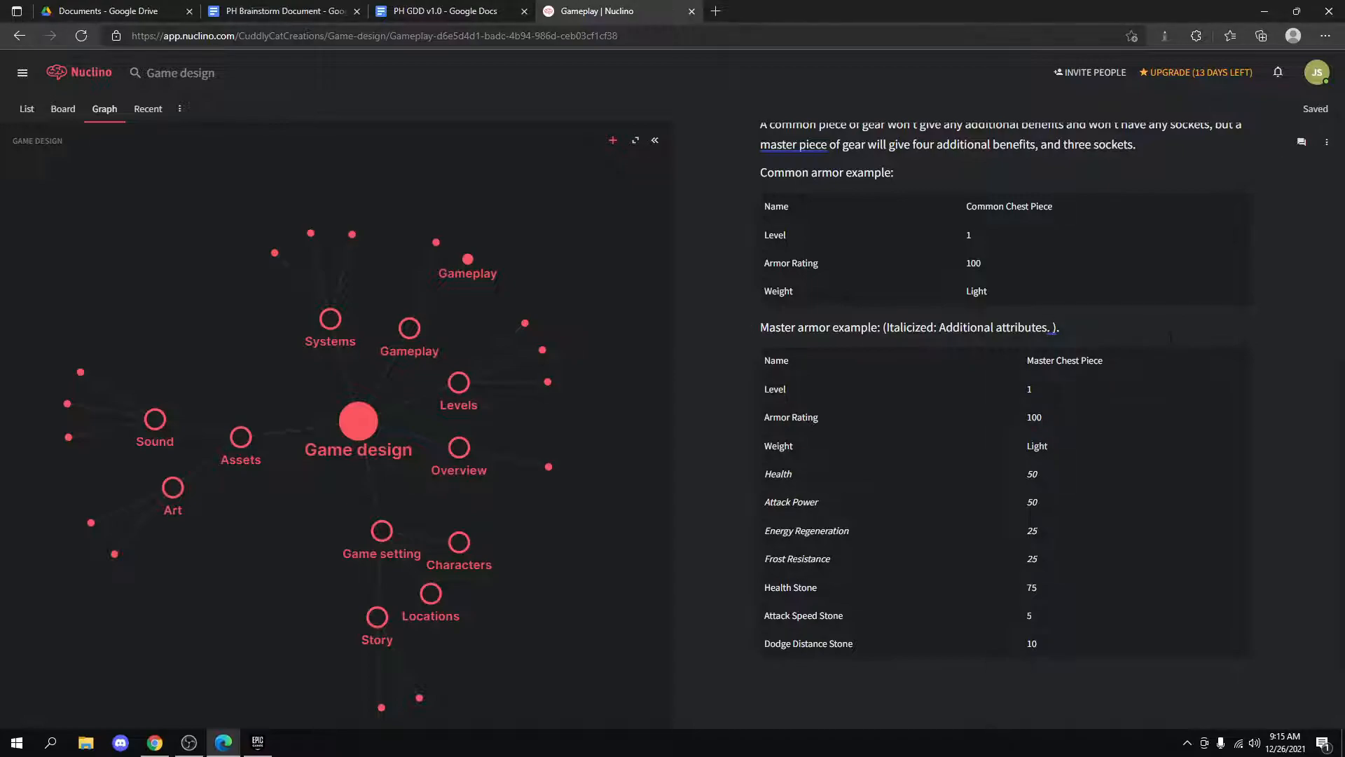
text(Sockets underneath )
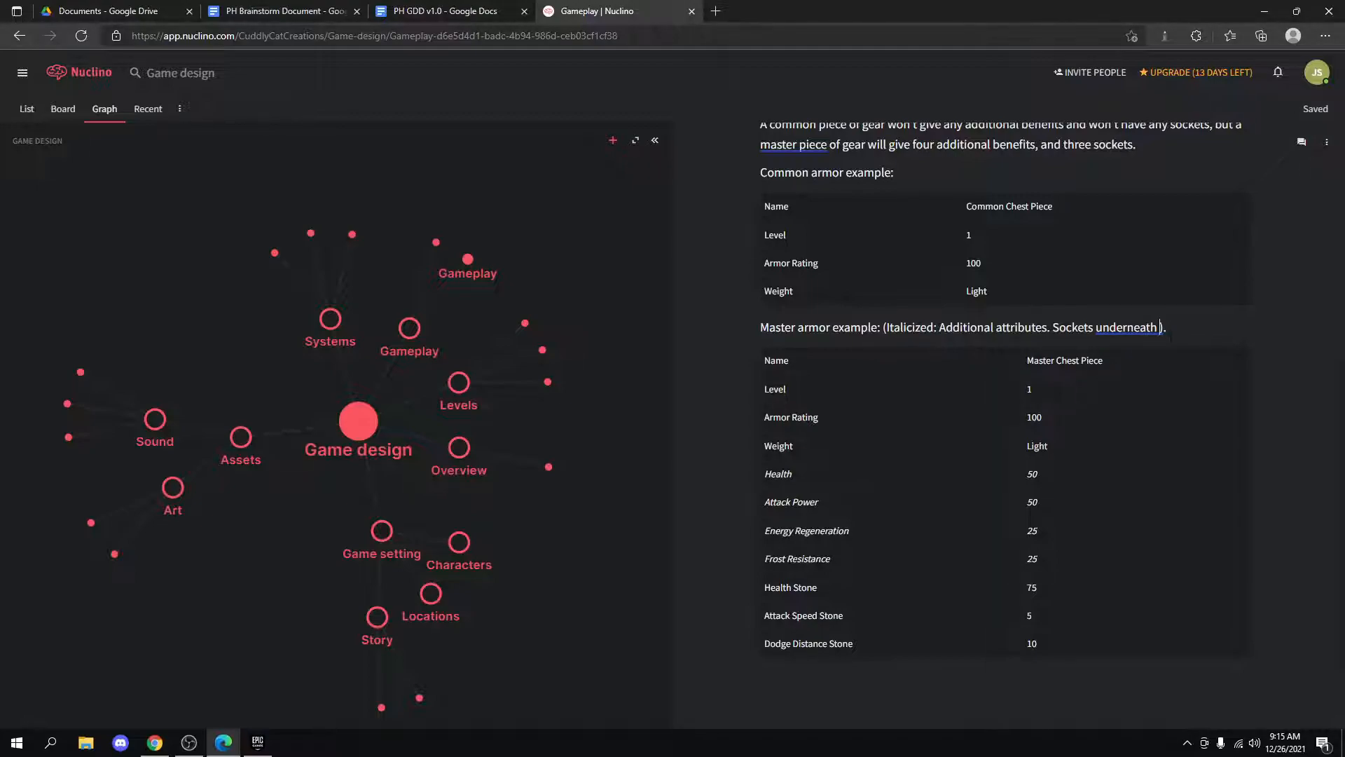
text(additional at)
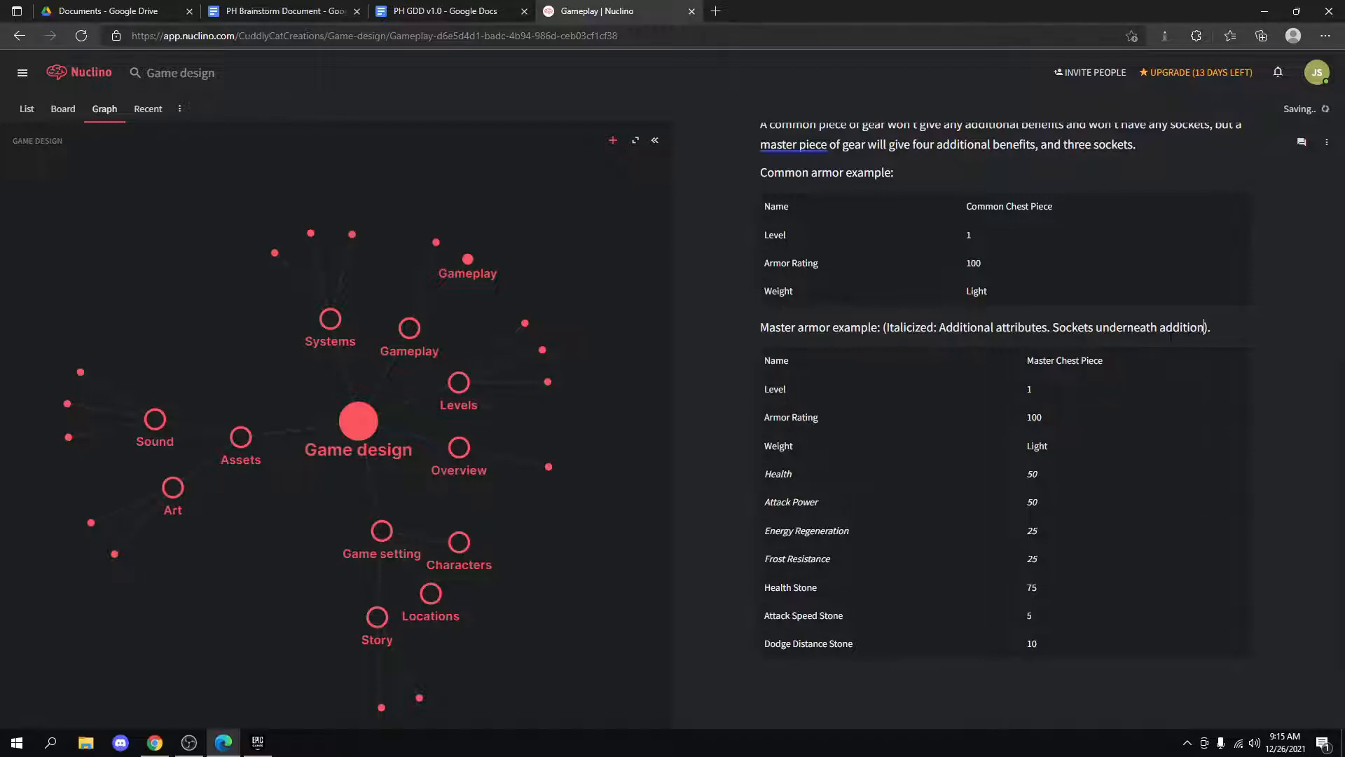
text(tributes)
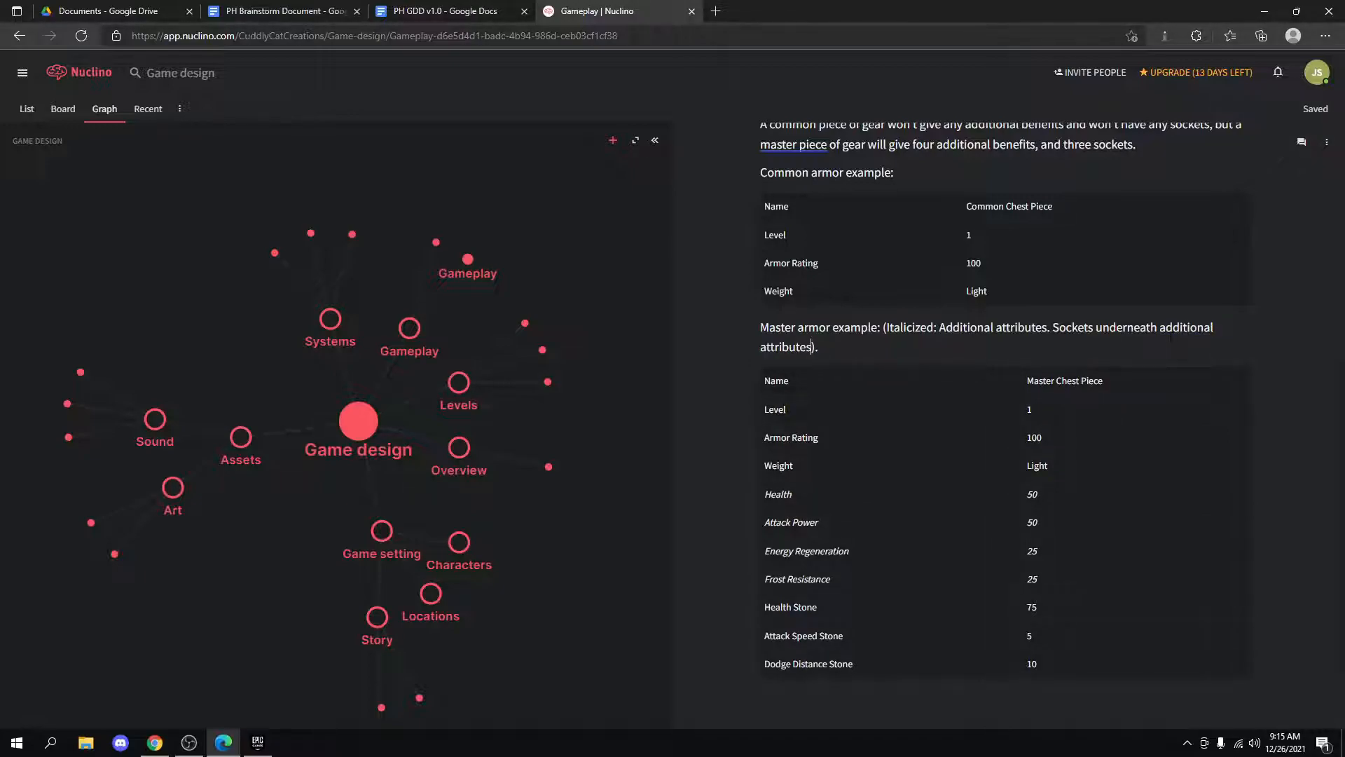
Change the Leveling and Gear headings under Game progression to heading level H2.
scroll(1002, 420, down, 2)
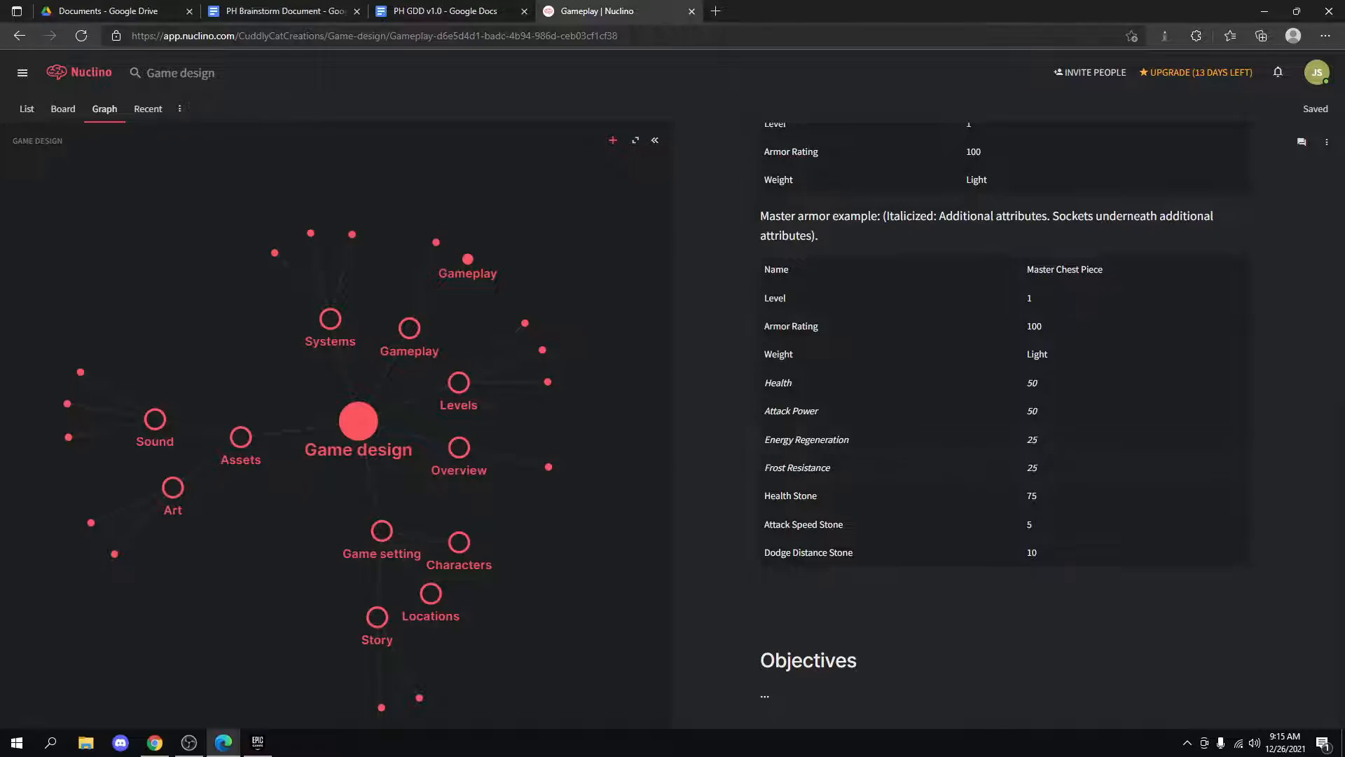
scroll(1001, 420, up, 6)
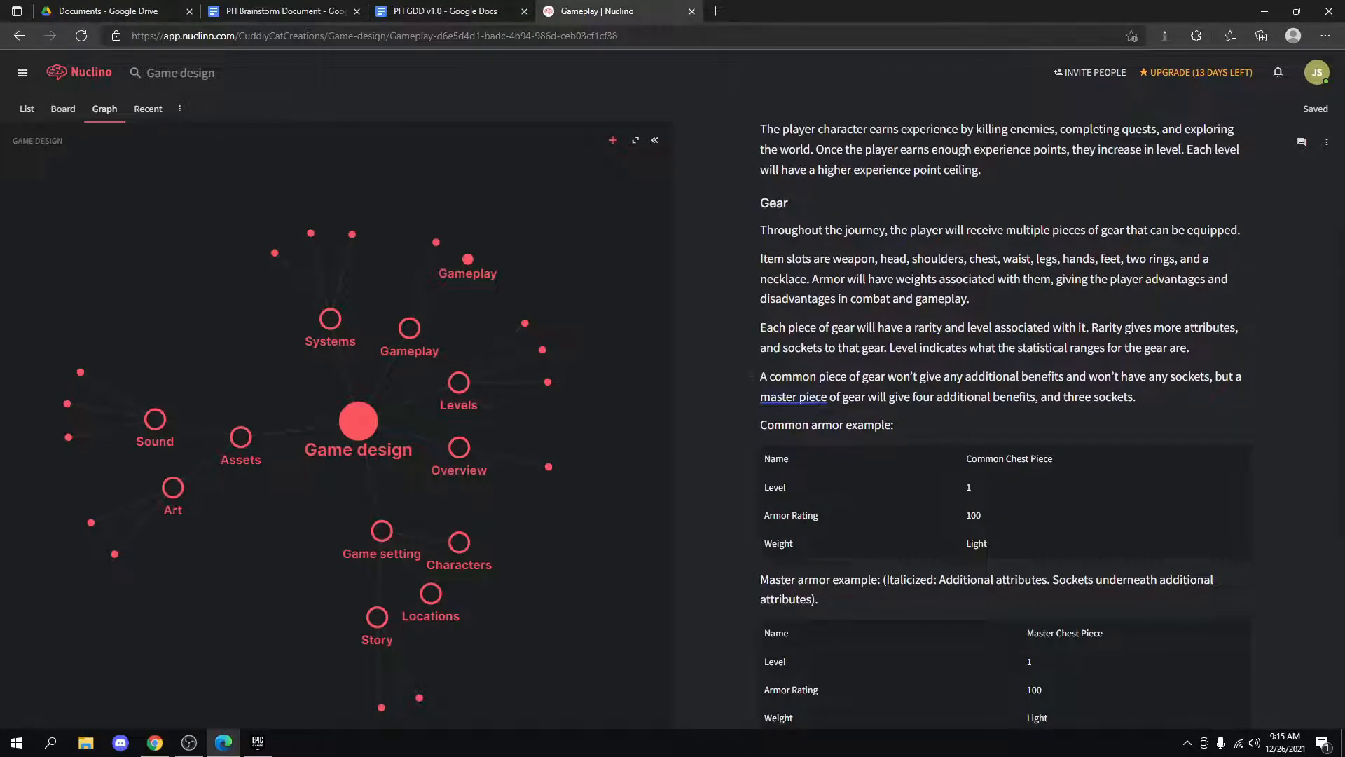
scroll(813, 599, down, 3)
scroll(812, 599, up, 6)
scroll(1001, 427, down, 3)
scroll(1001, 427, up, 4)
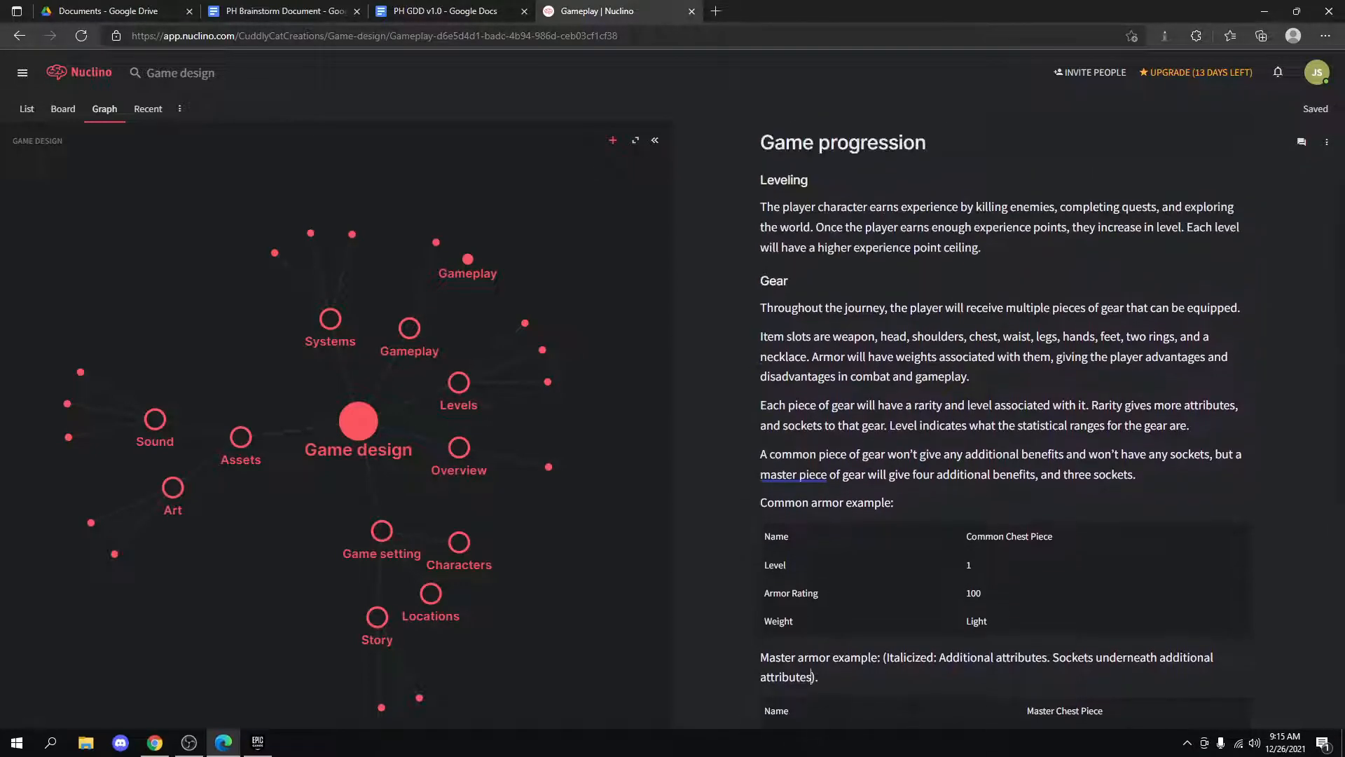
double_click(782, 272)
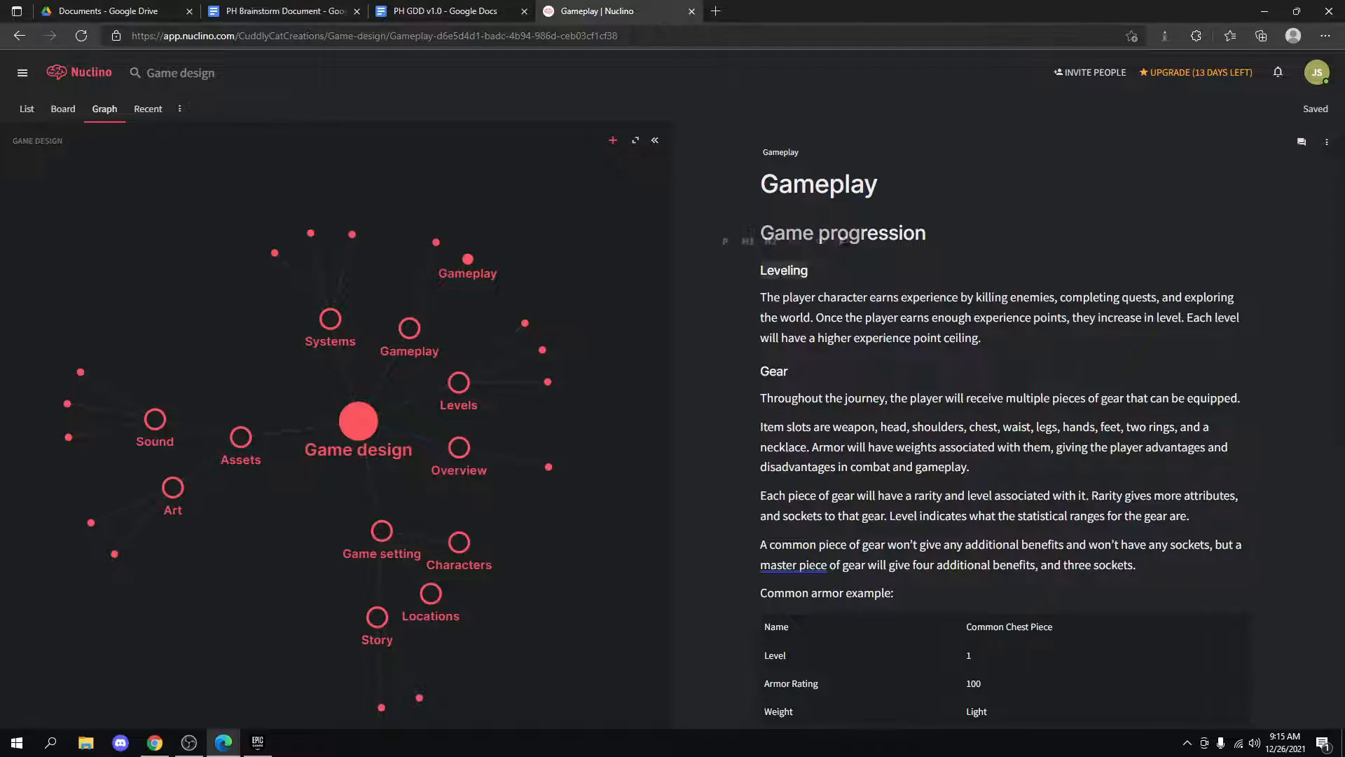
triple_click(831, 235)
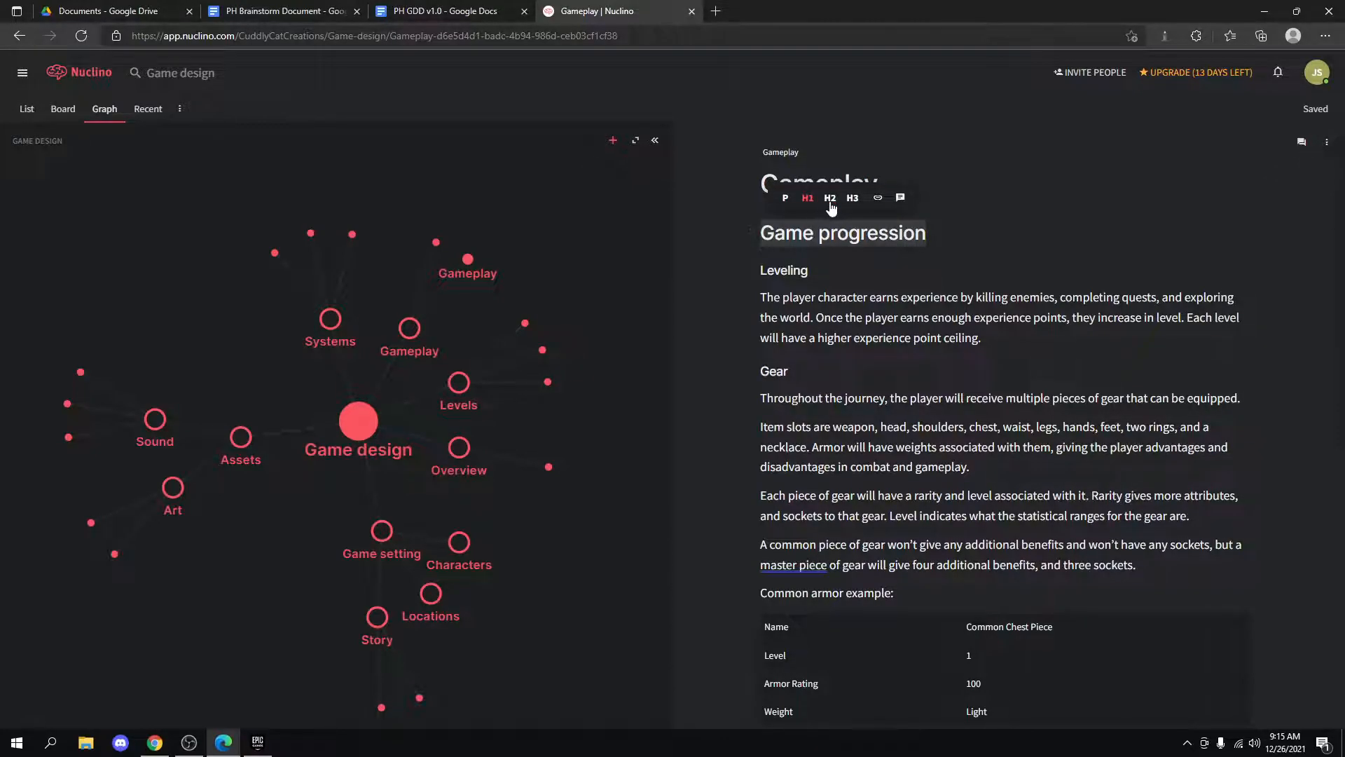
double_click(796, 270)
click(775, 243)
click(770, 371)
double_click(769, 371)
click(782, 345)
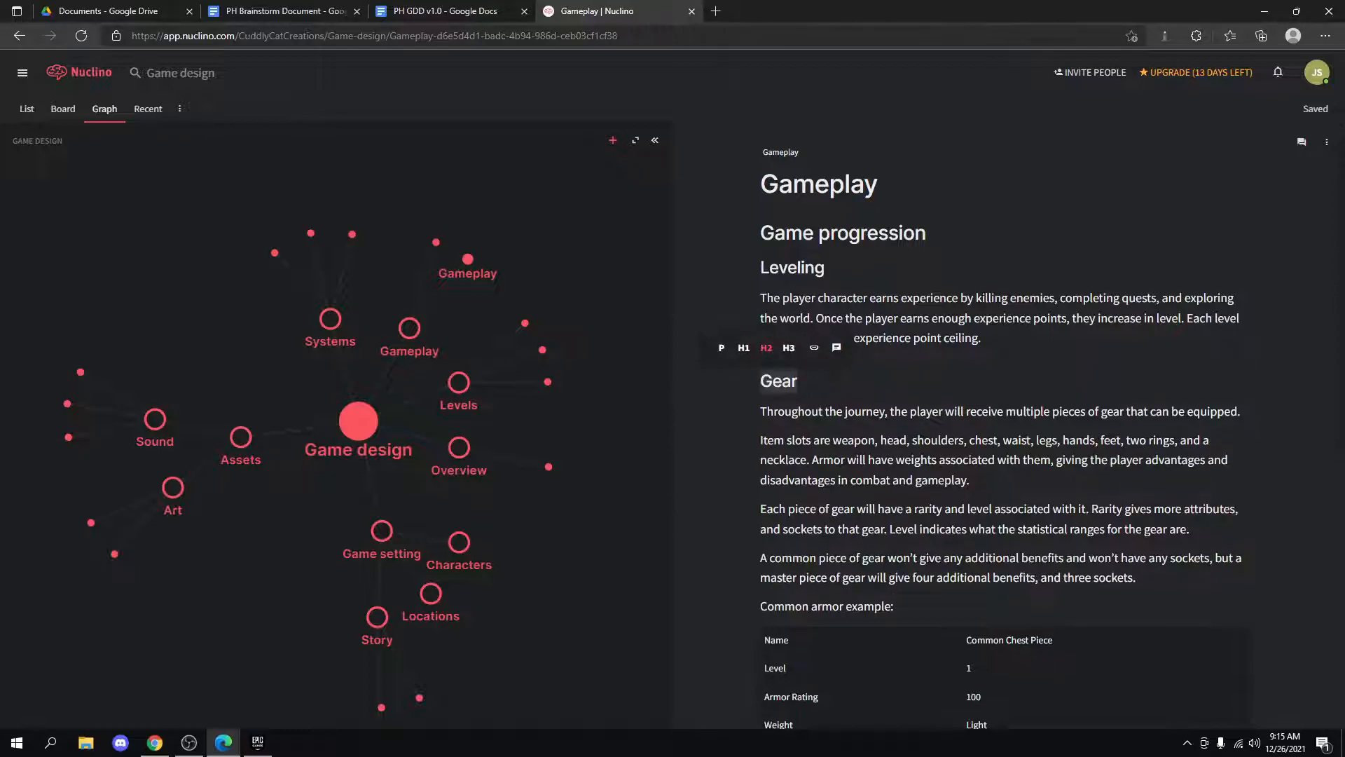
click(841, 440)
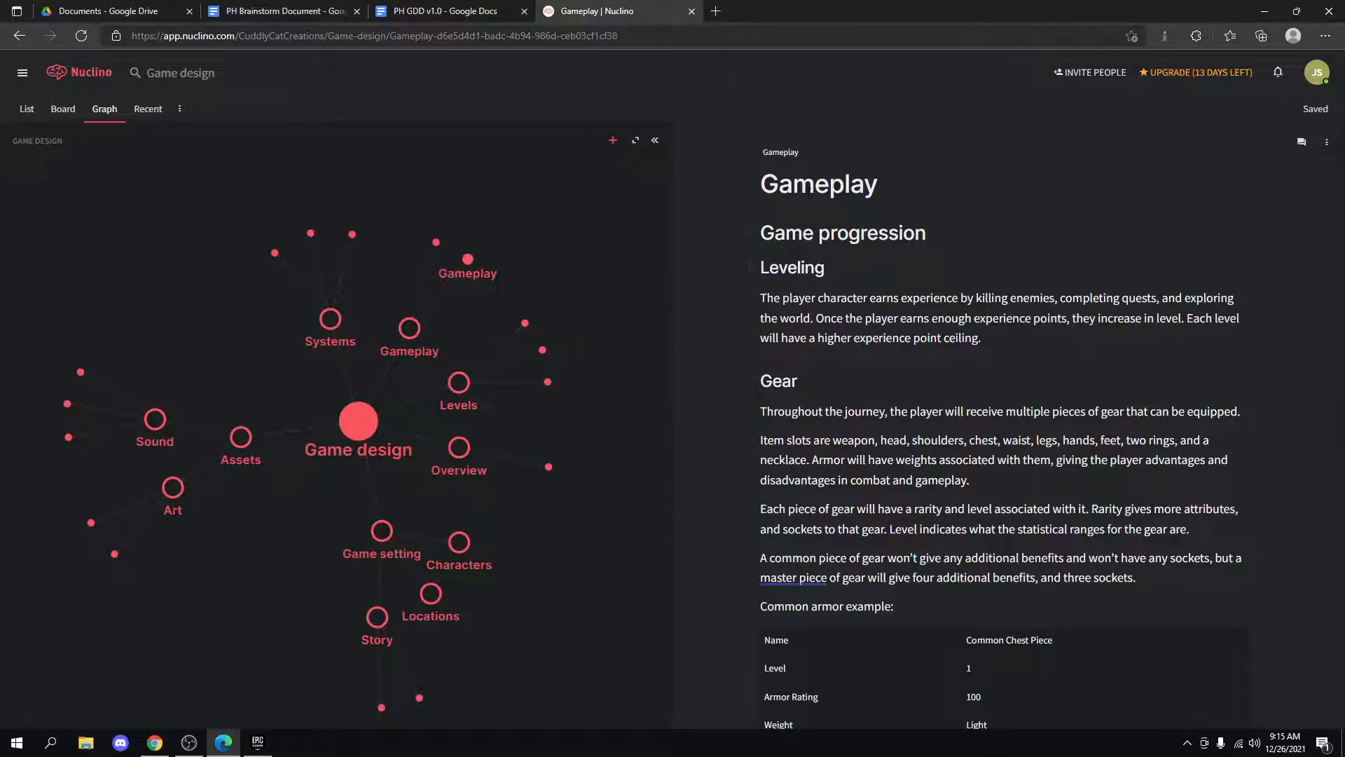
double_click(815, 183)
click(842, 294)
Review the Gameplay item from the Game progression section through both armor tables to Objectives.
scroll(841, 294, down, 8)
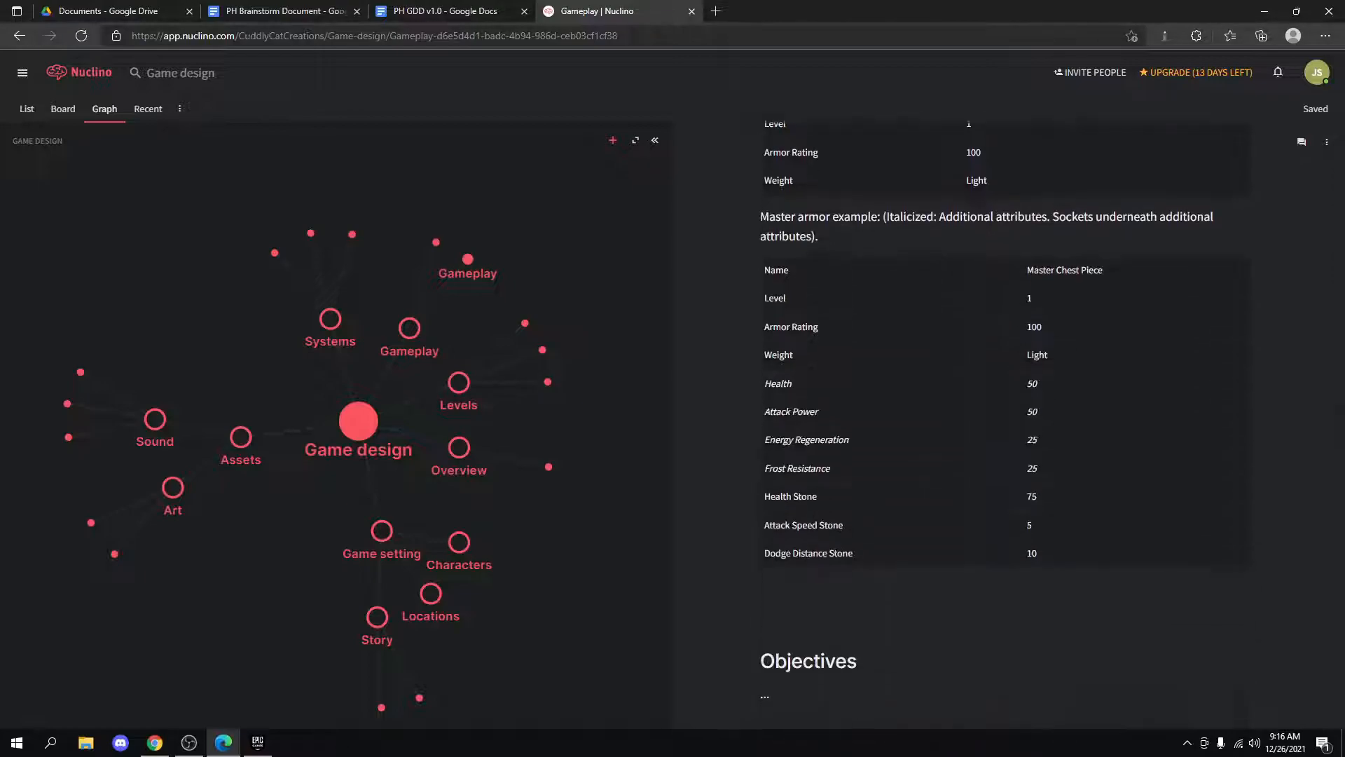
scroll(841, 295, up, 10)
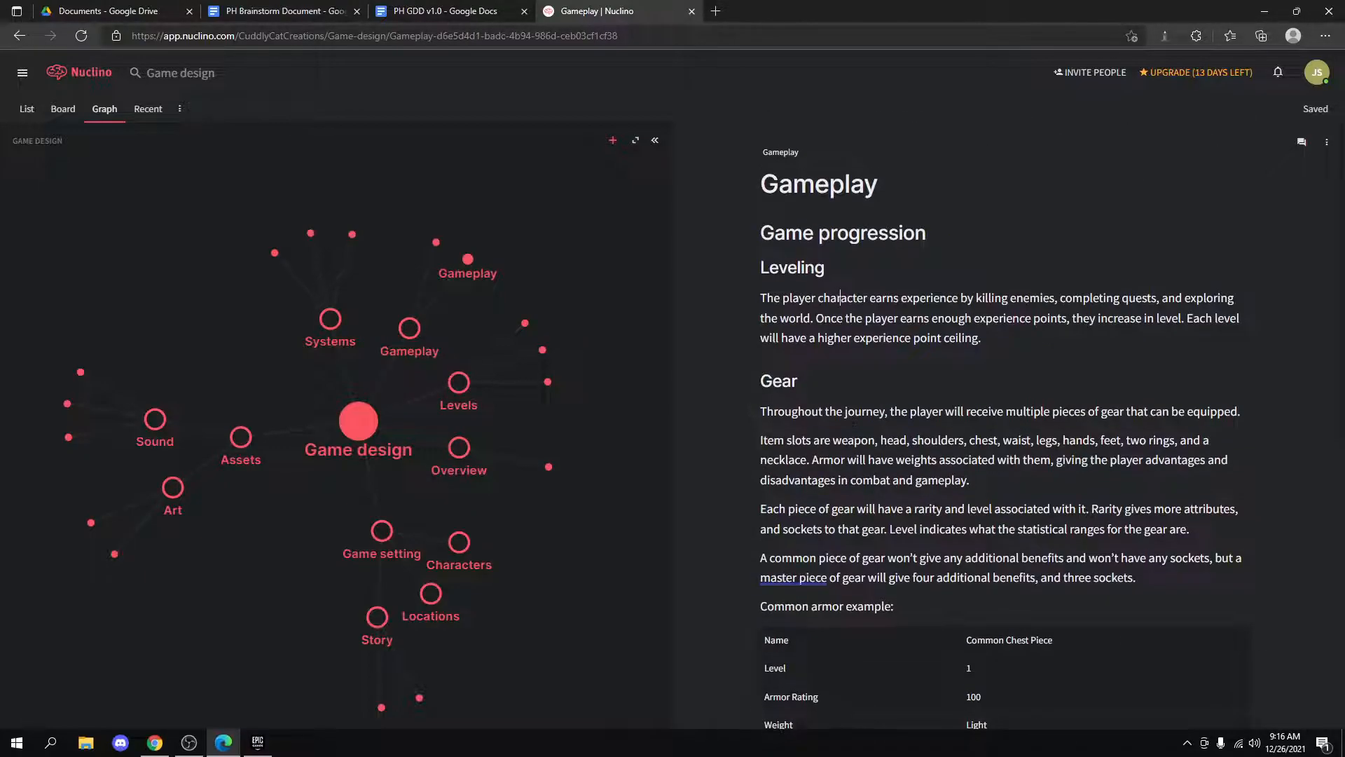
click(448, 259)
click(468, 265)
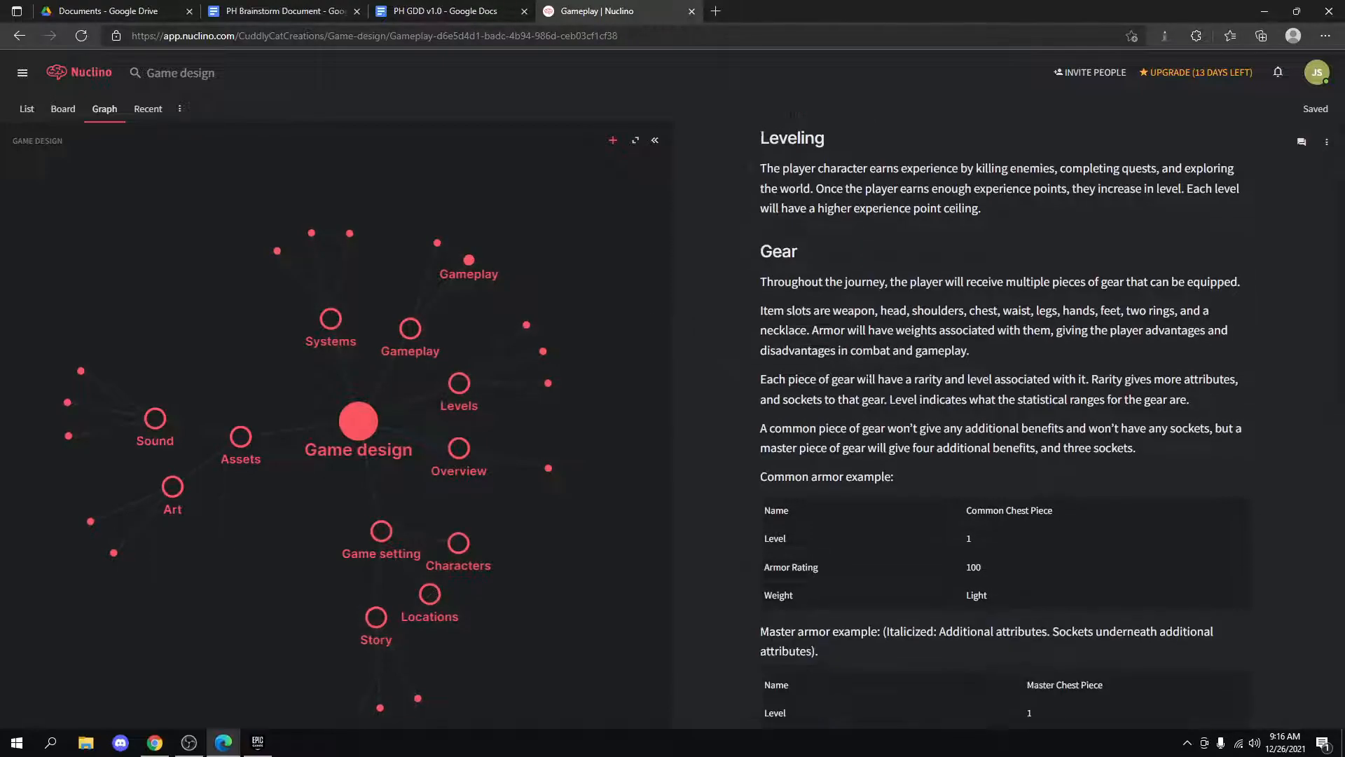
scroll(1005, 426, up, 8)
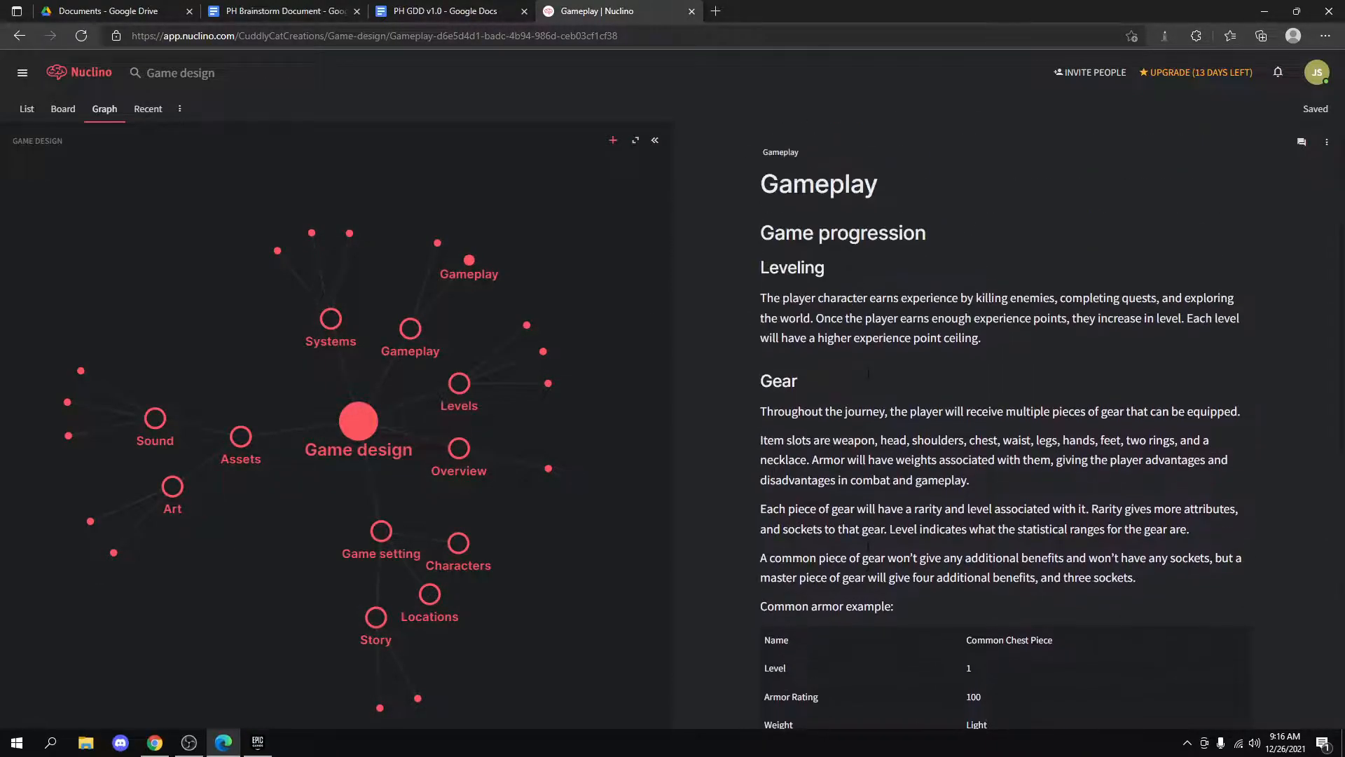
scroll(1005, 426, down, 8)
scroll(1004, 426, up, 8)
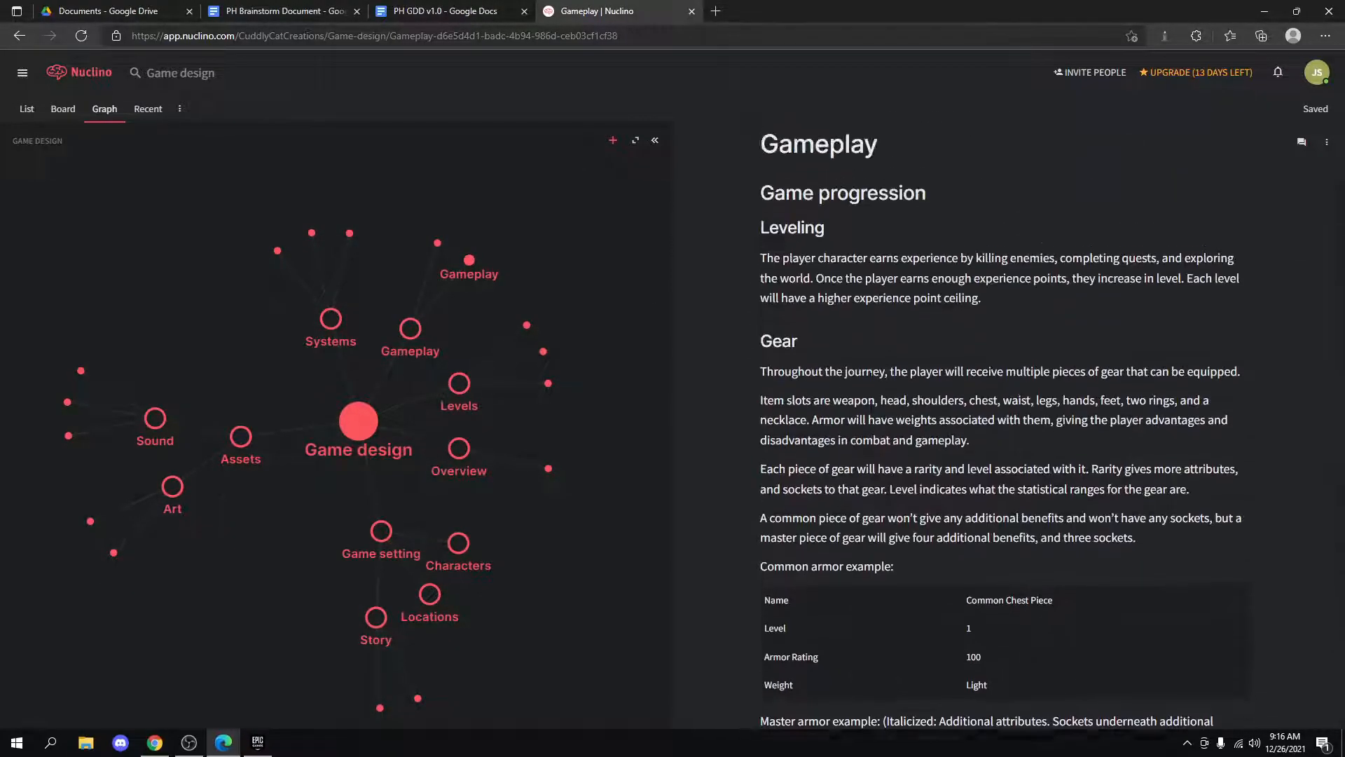
scroll(1005, 426, down, 6)
scroll(1005, 426, down, 2)
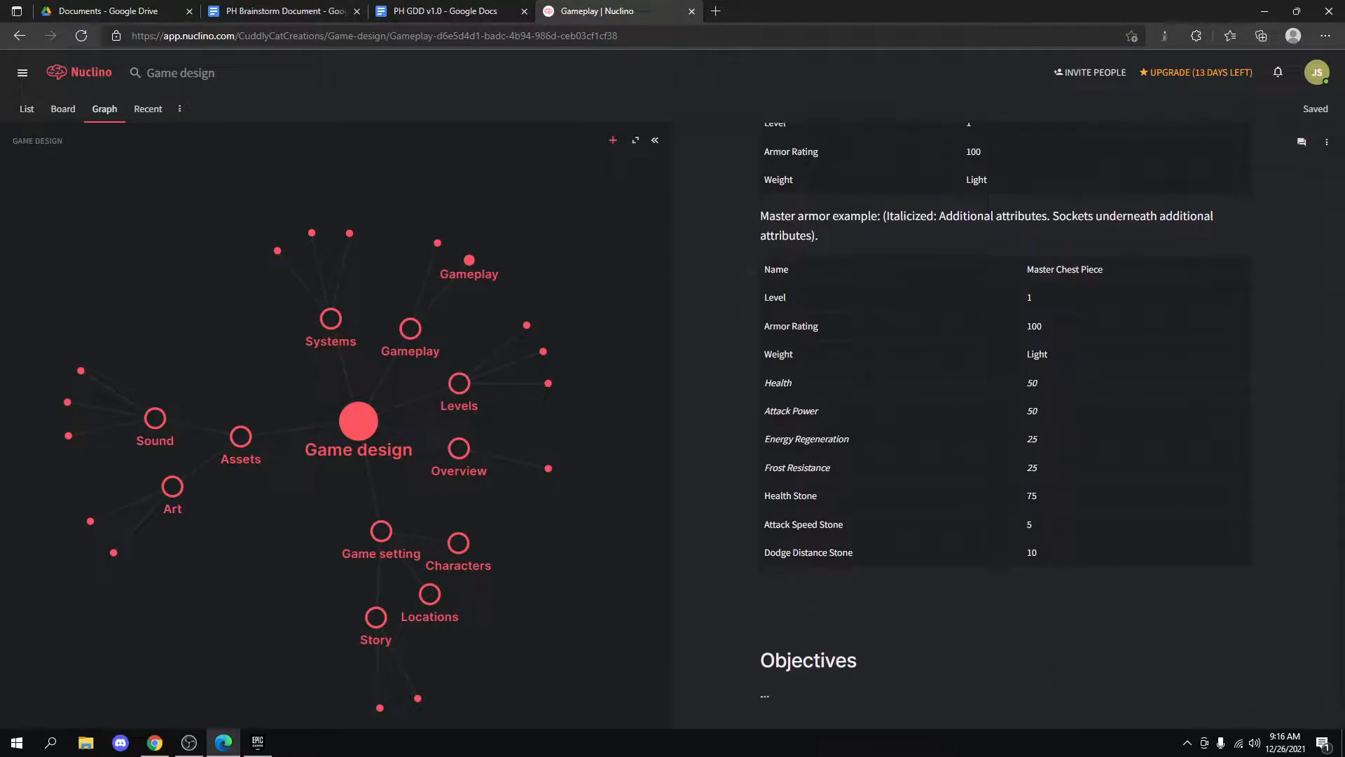
scroll(1005, 426, up, 7)
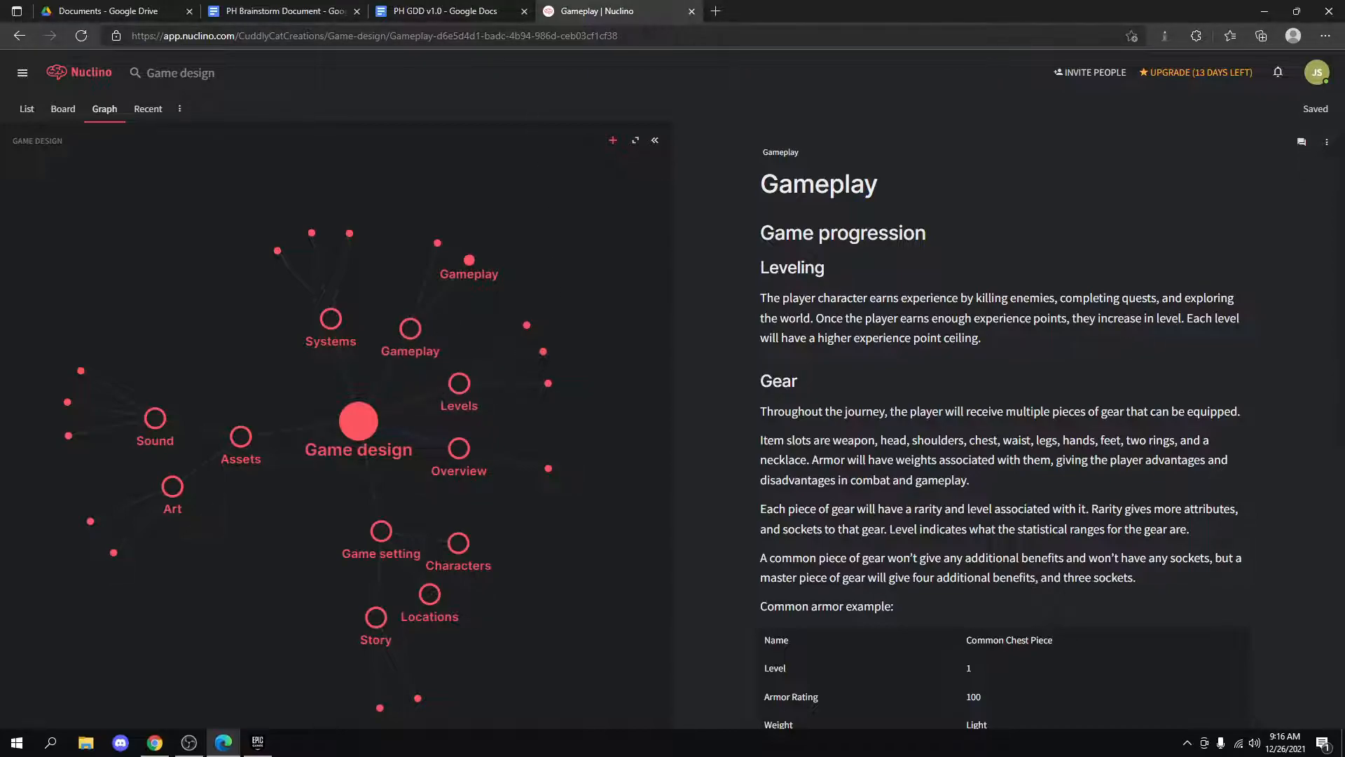
scroll(1002, 421, down, 8)
scroll(1002, 420, up, 8)
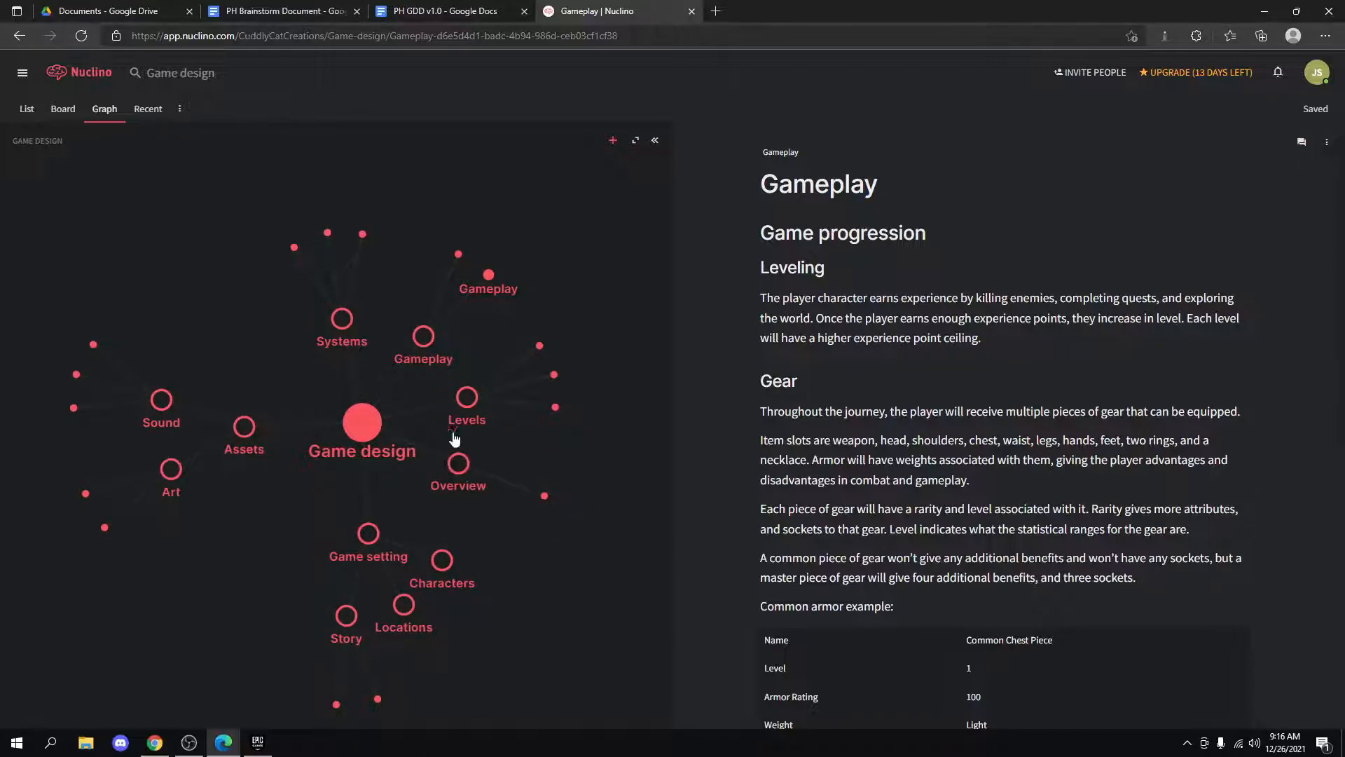
scroll(948, 410, down, 1)
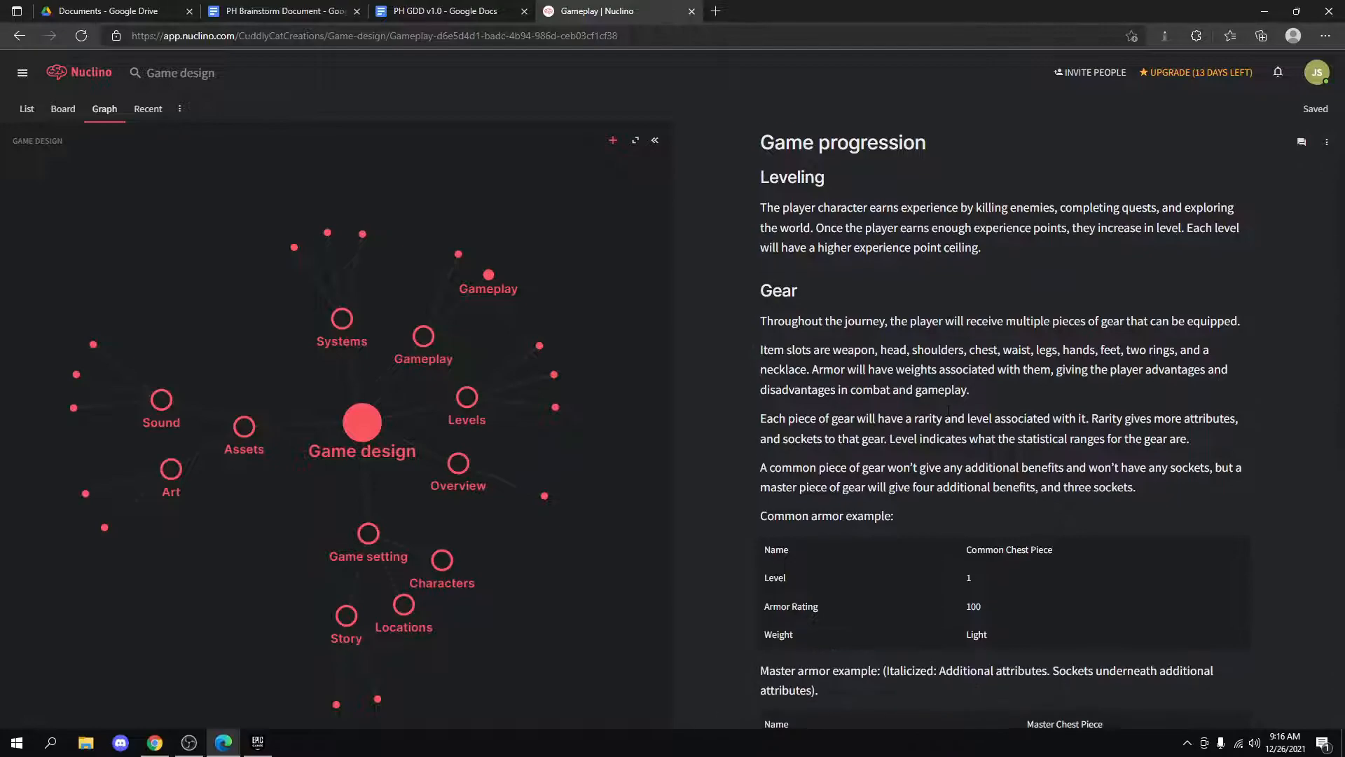
scroll(952, 376, down, 2)
scroll(951, 376, up, 4)
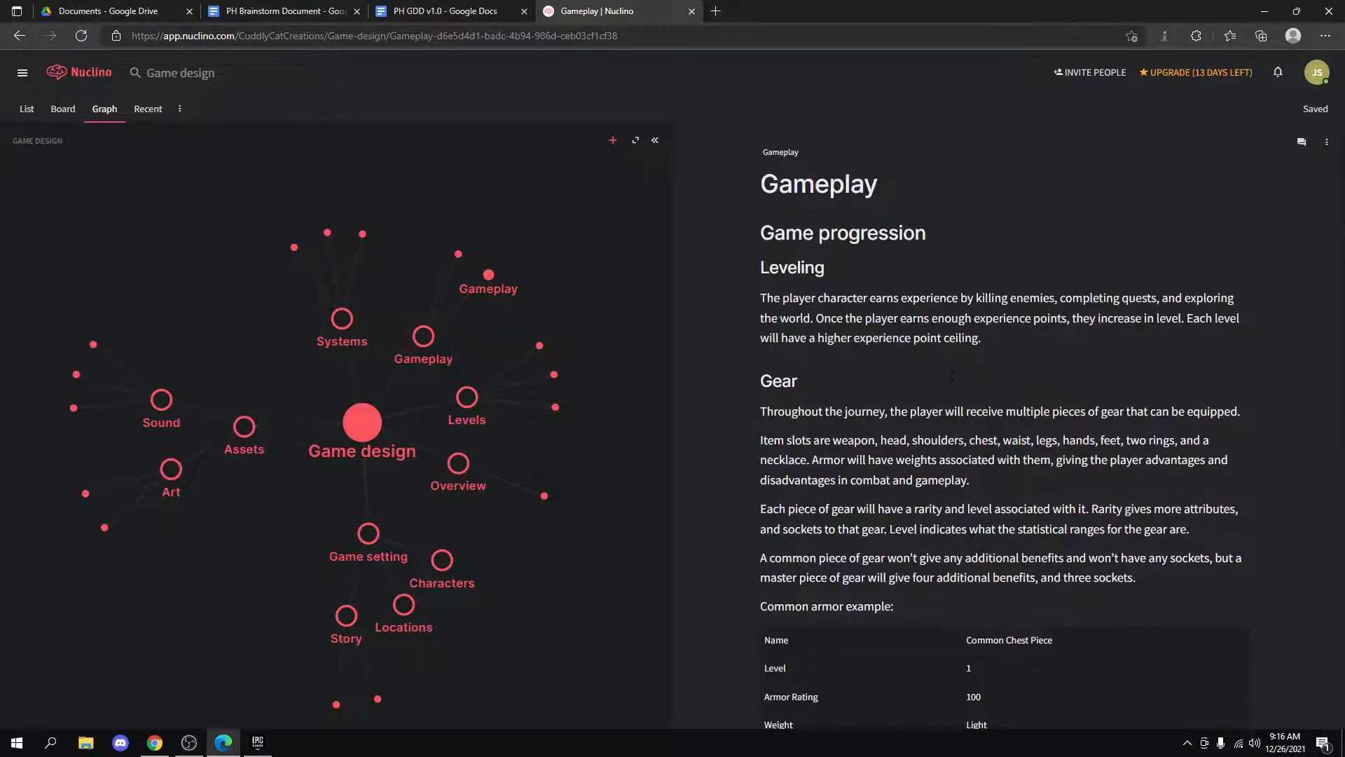
Look over the Leveling and Gear text and the armor examples in the Gameplay item, down to the Objectives heading.
scroll(906, 381, down, 9)
scroll(966, 554, up, 8)
scroll(1002, 420, up, 1)
scroll(880, 394, down, 4)
scroll(880, 394, up, 4)
scroll(880, 394, down, 8)
scroll(880, 396, up, 8)
scroll(905, 354, down, 8)
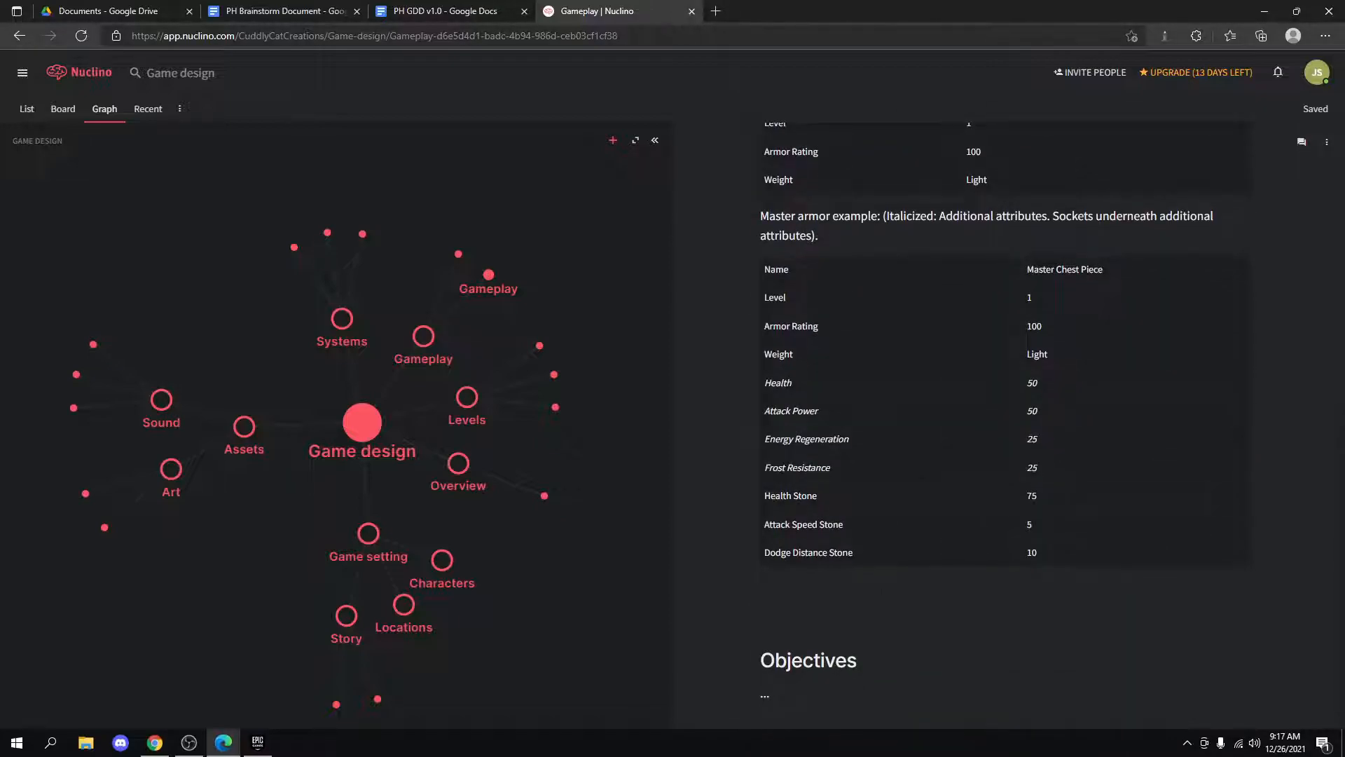
Delete the "..." placeholder under the Objectives heading of the Gameplay item.
double_click(786, 696)
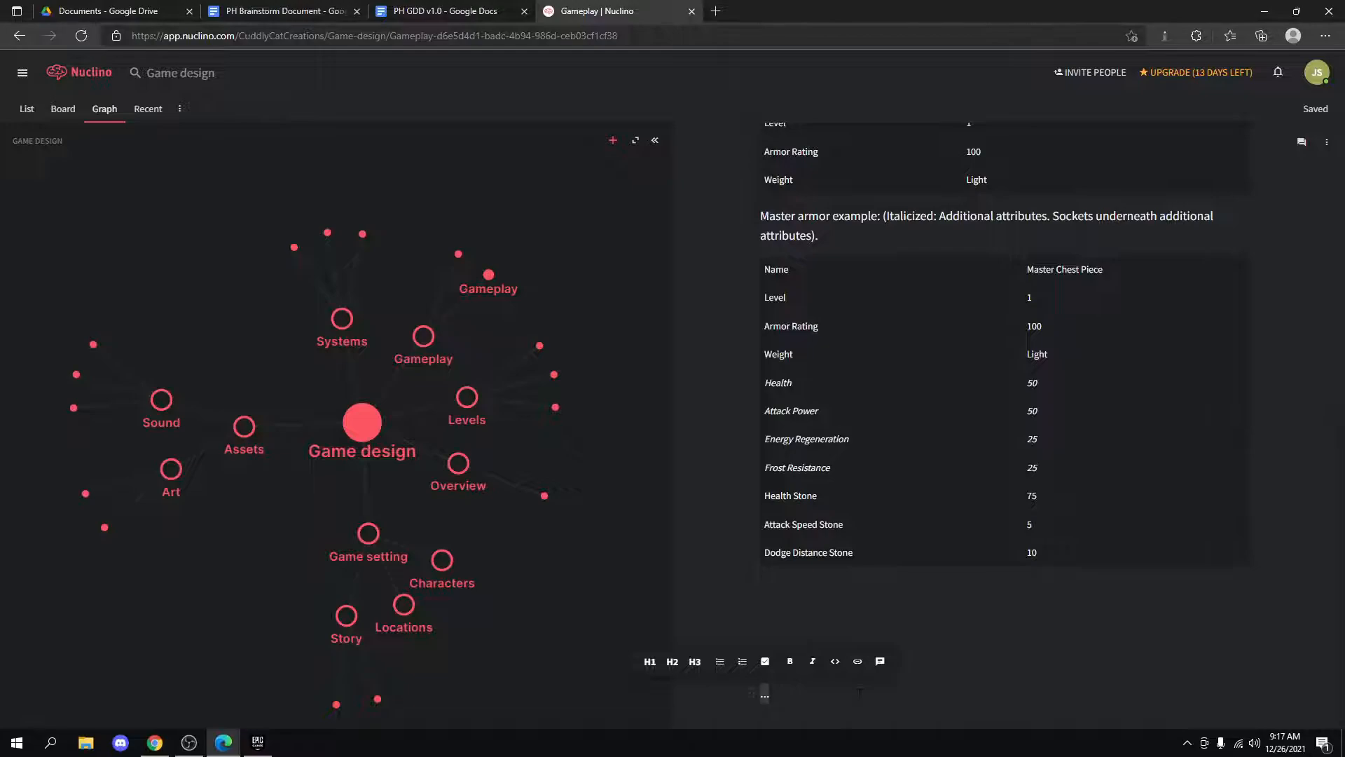
key(BackSpace)
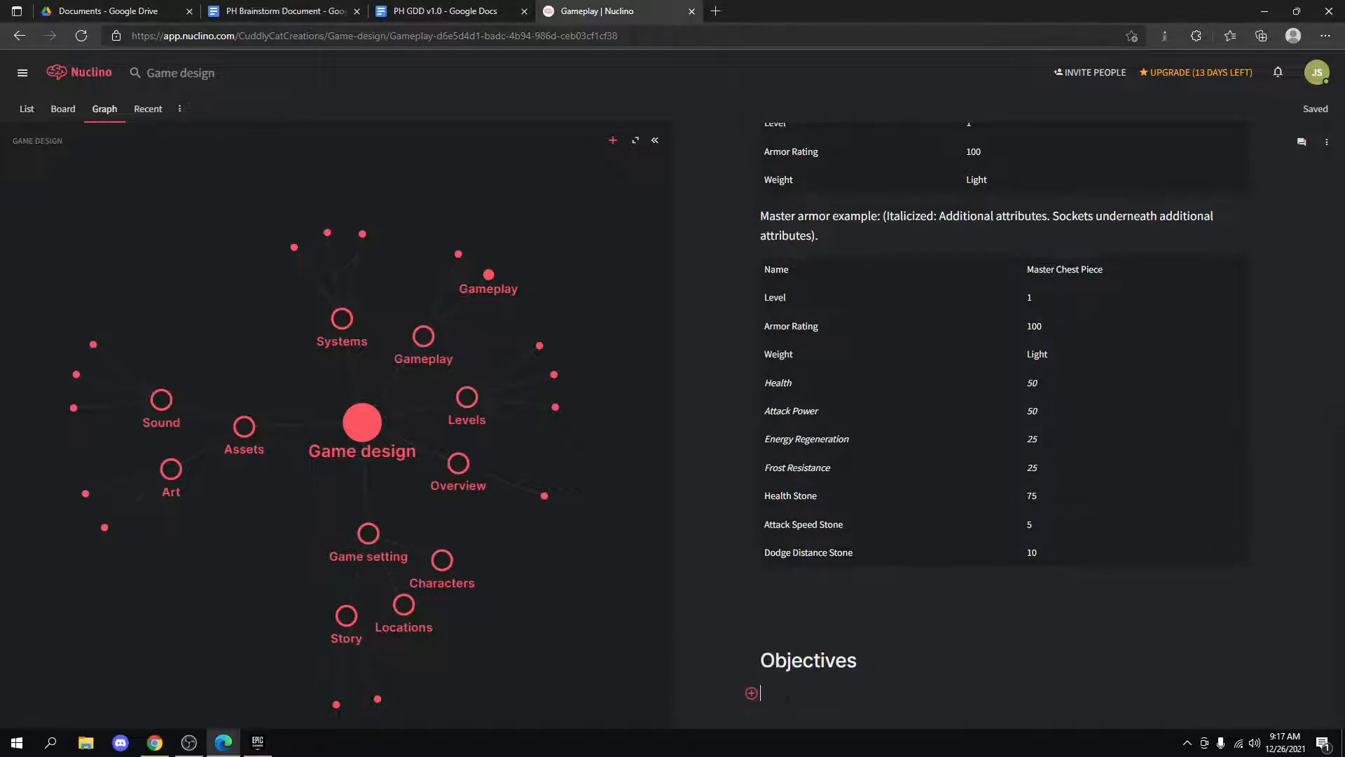
click(752, 694)
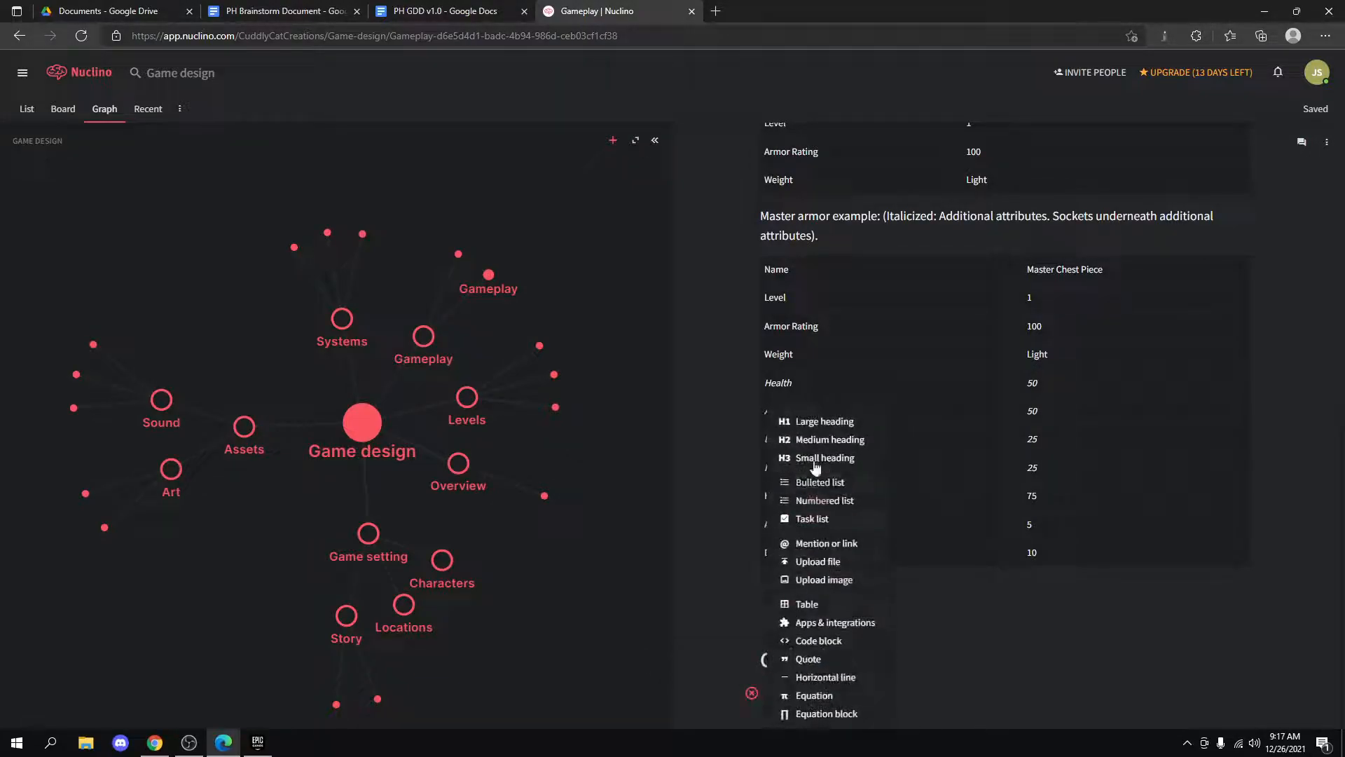
click(816, 438)
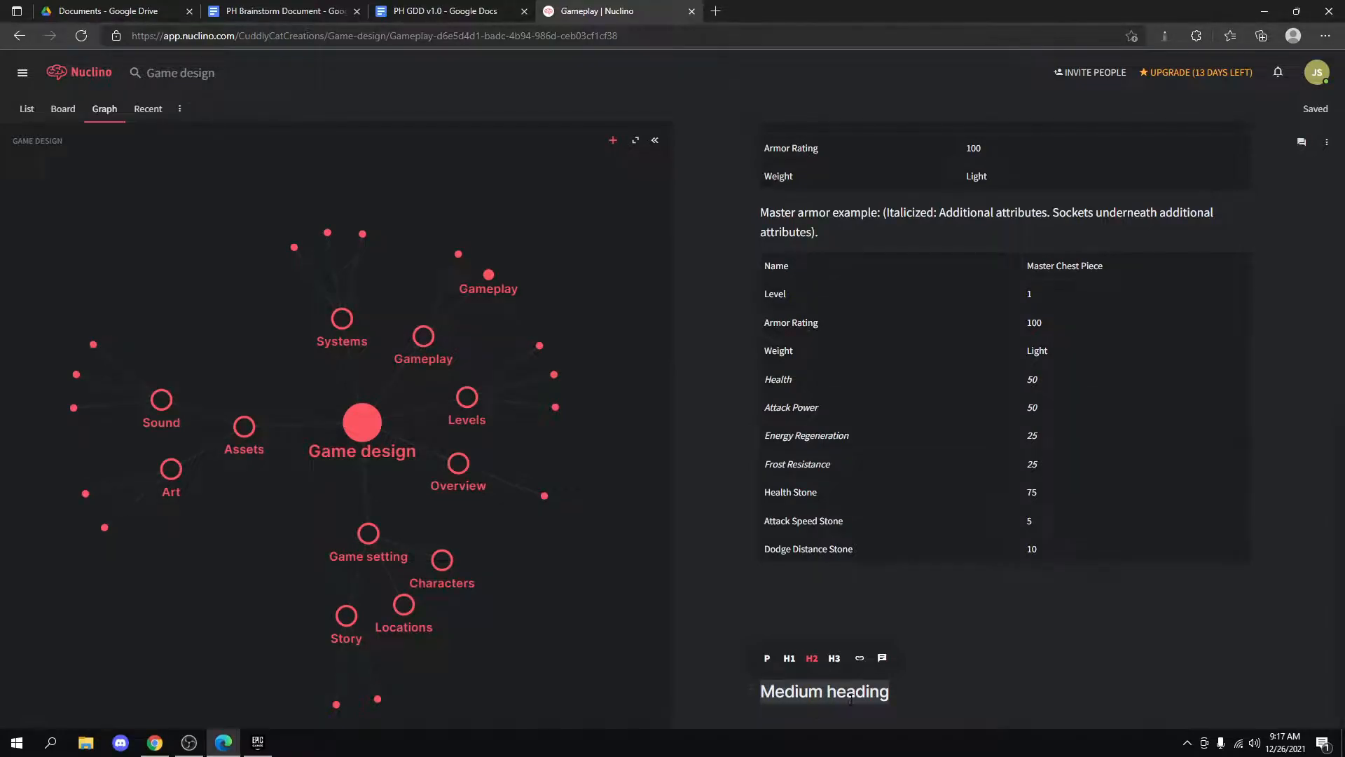
key(BackSpace)
text(Loot)
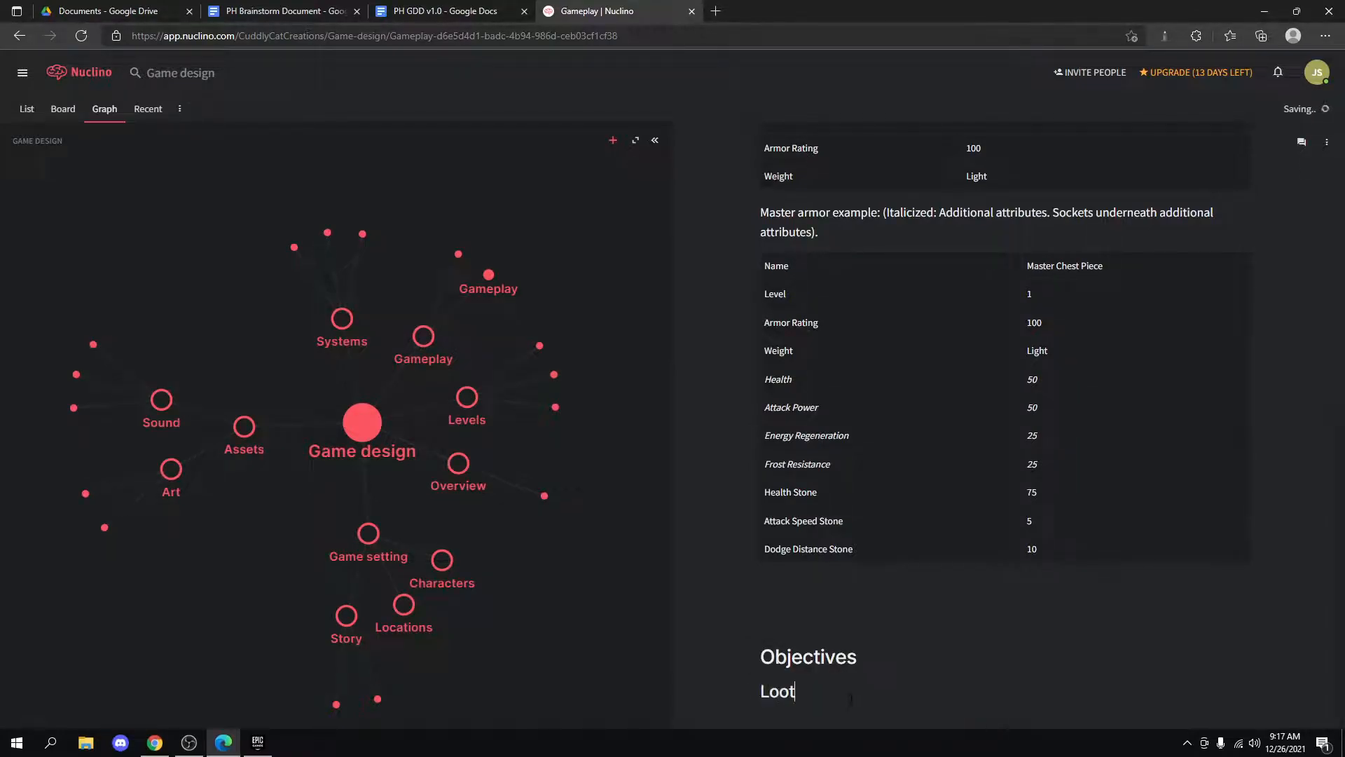
scroll(852, 699, up, 8)
scroll(852, 698, down, 7)
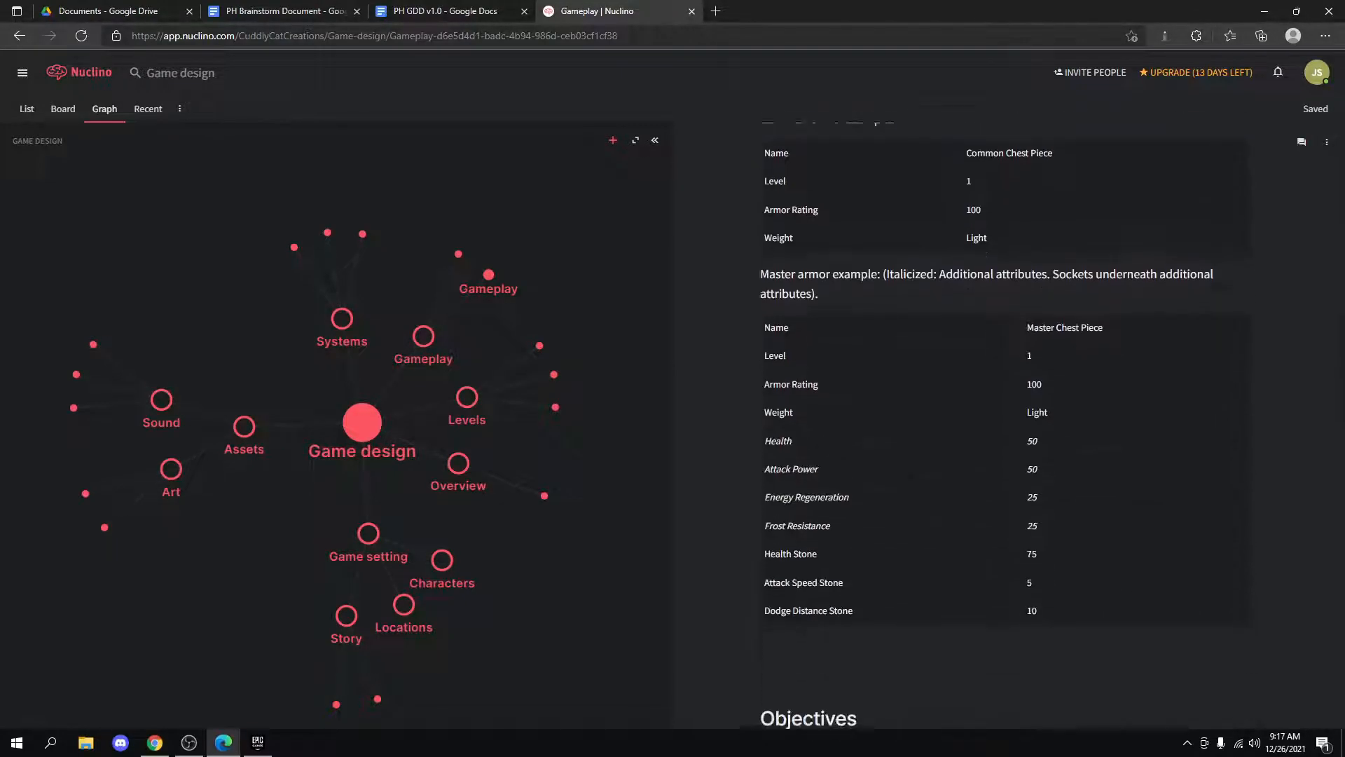
scroll(837, 681, down, 1)
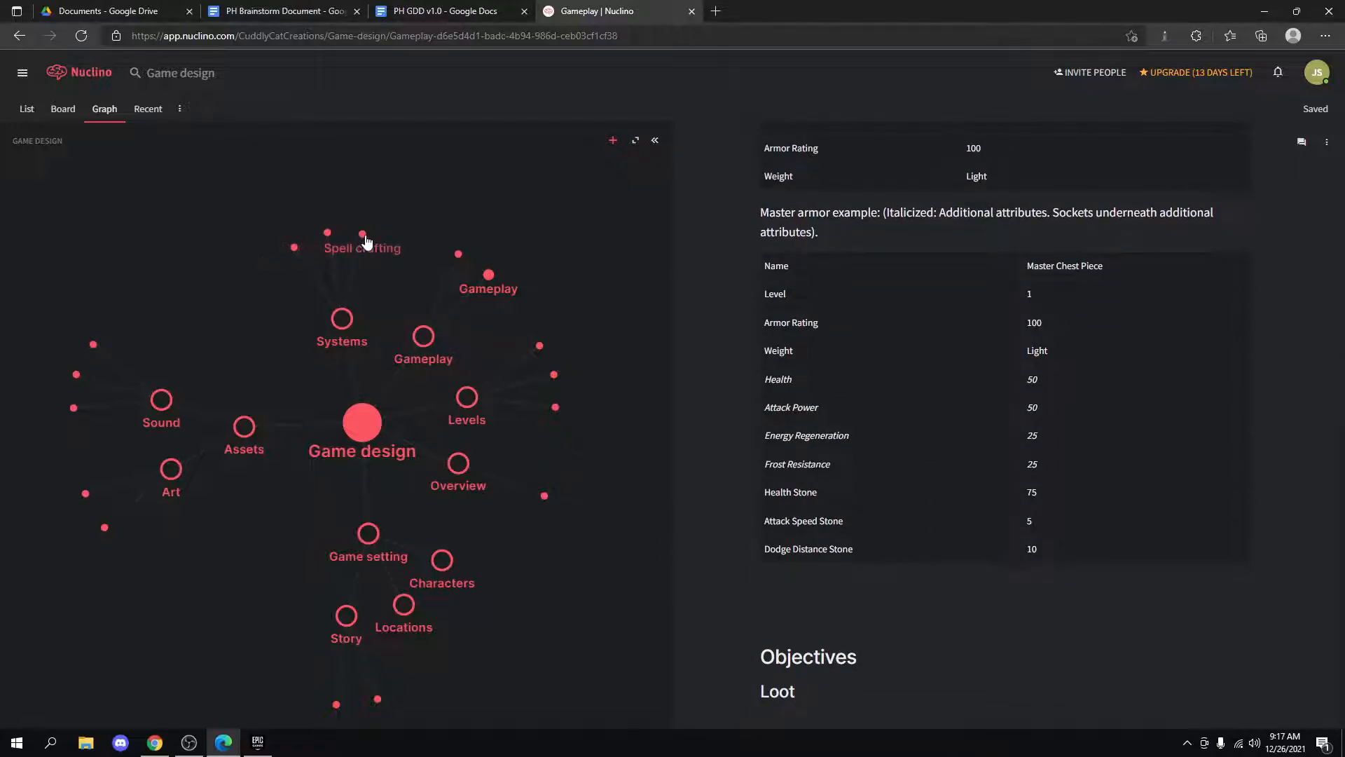
click(870, 685)
key(Return)
text(The whole)
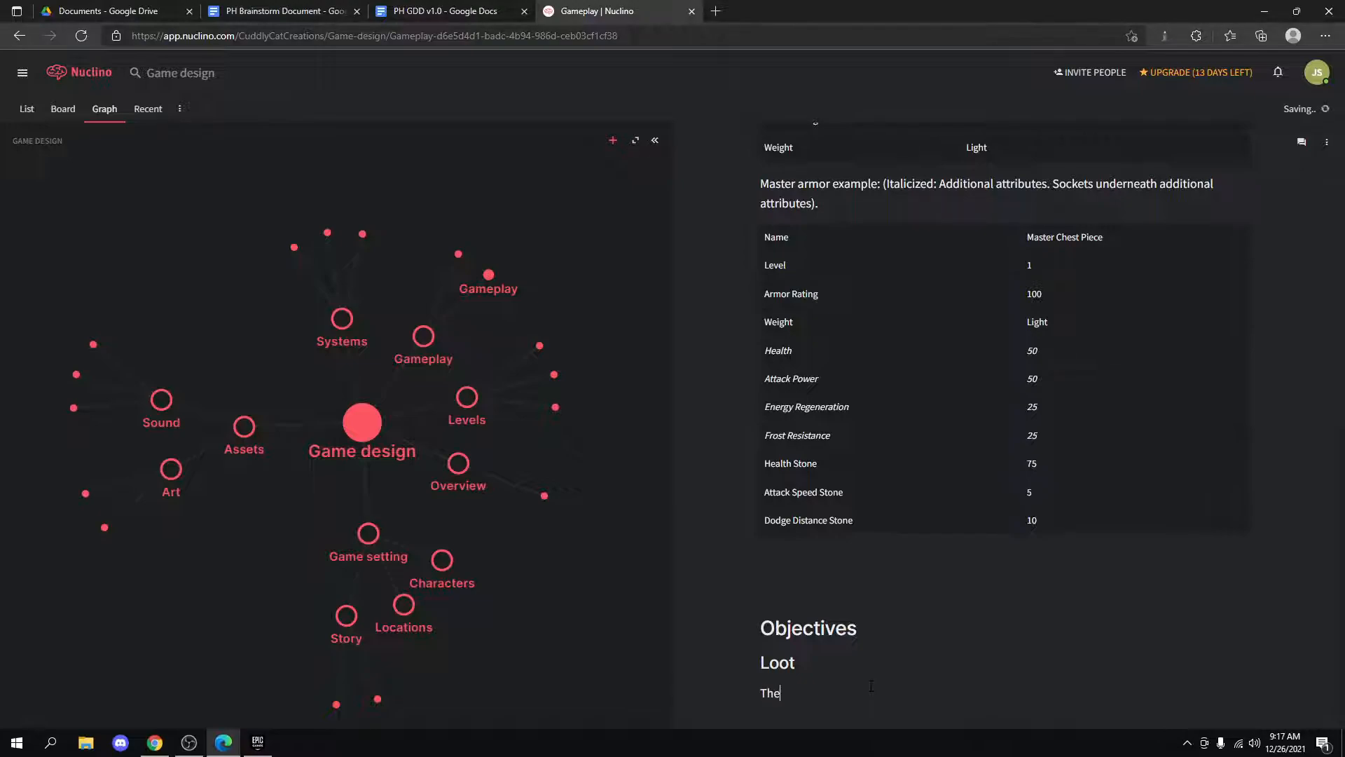
key(BackSpace)
key(BackSpace)
key(BackSpace)
text(basics)
key(BackSpace)
key(BackSpace)
key(BackSpace)
key(BackSpace)
key(BackSpace)
key(BackSpace)
key(BackSpace)
key(BackSpace)
key(BackSpace)
key(BackSpace)
key(BackSpace)
key(BackSpace)
key(BackSpace)
key(BackSpace)
key(BackSpace)
key(BackSpace)
key(BackSpace)
key(BackSpace)
key(BackSpace)
key(BackSpace)
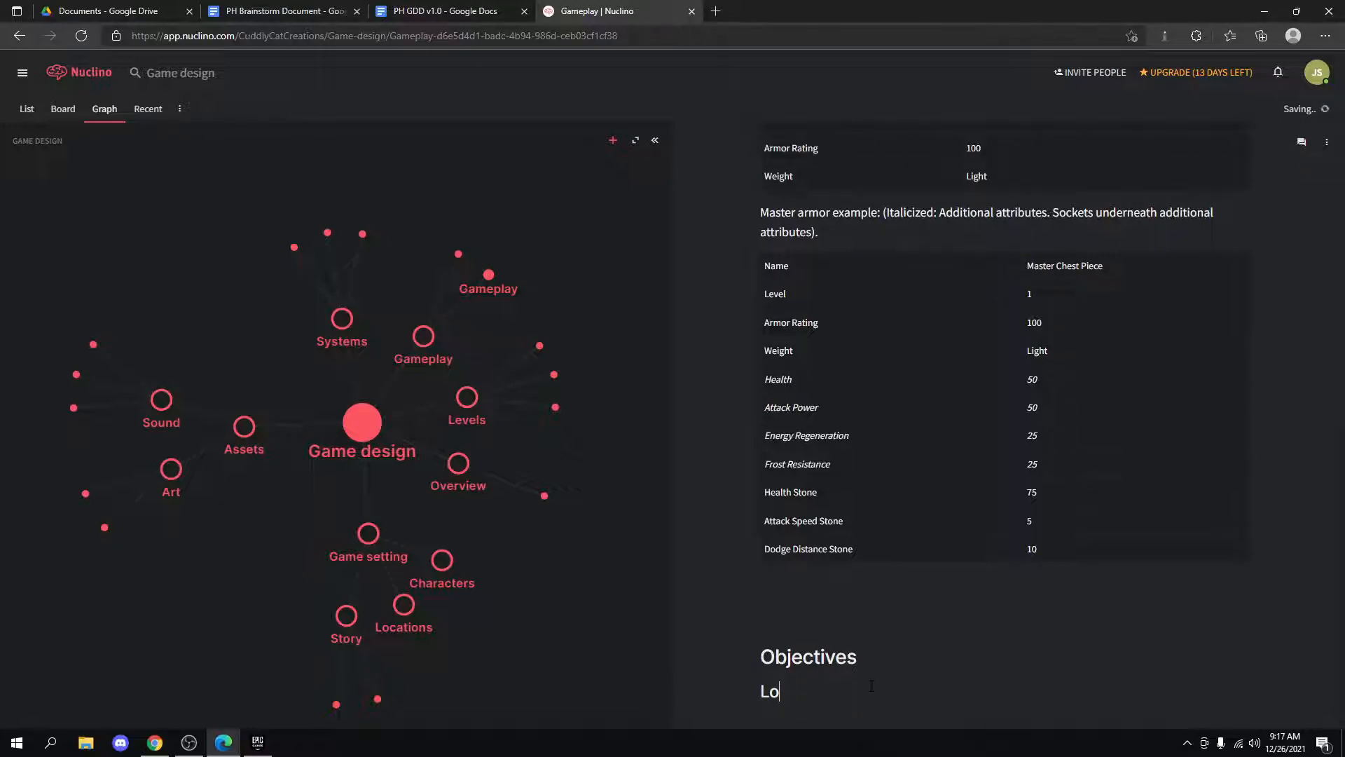
text(The)
key(BackSpace)
key(BackSpace)
key(BackSpace)
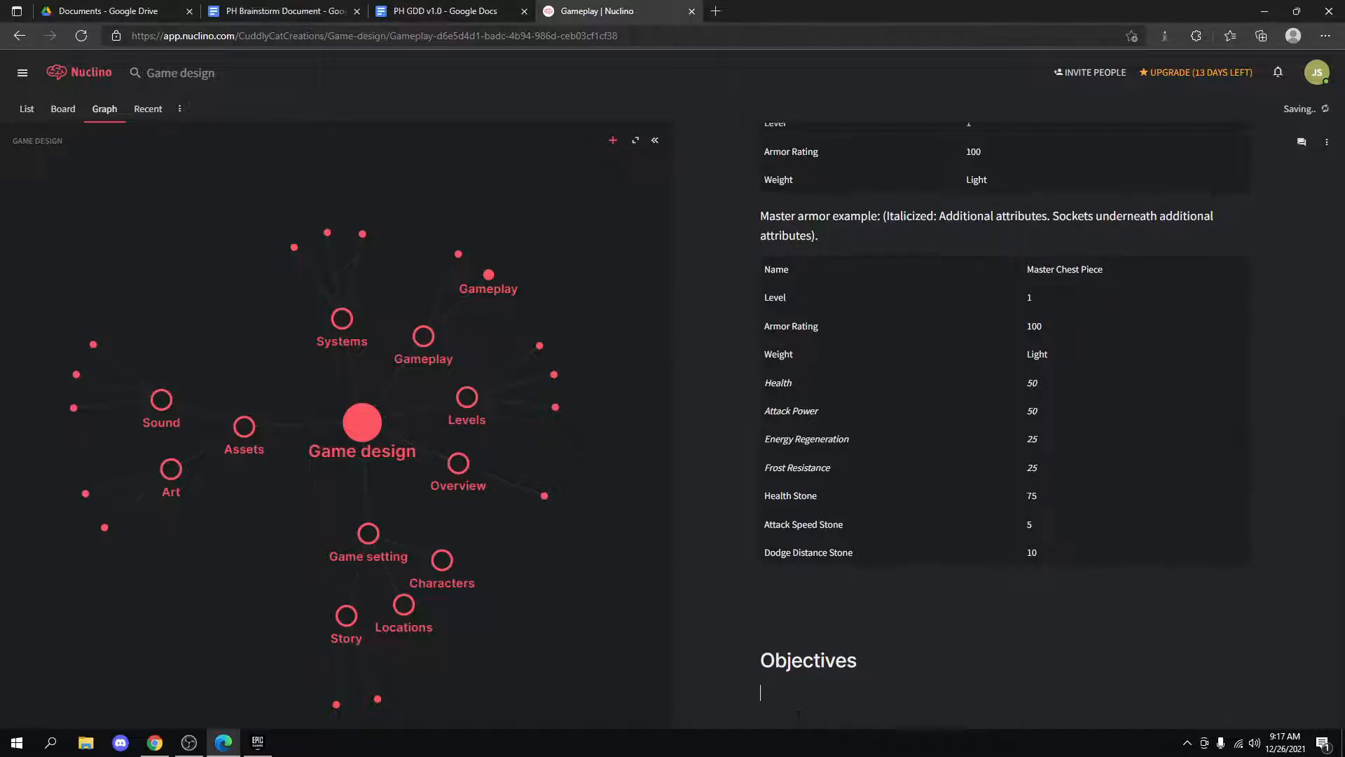
click(752, 693)
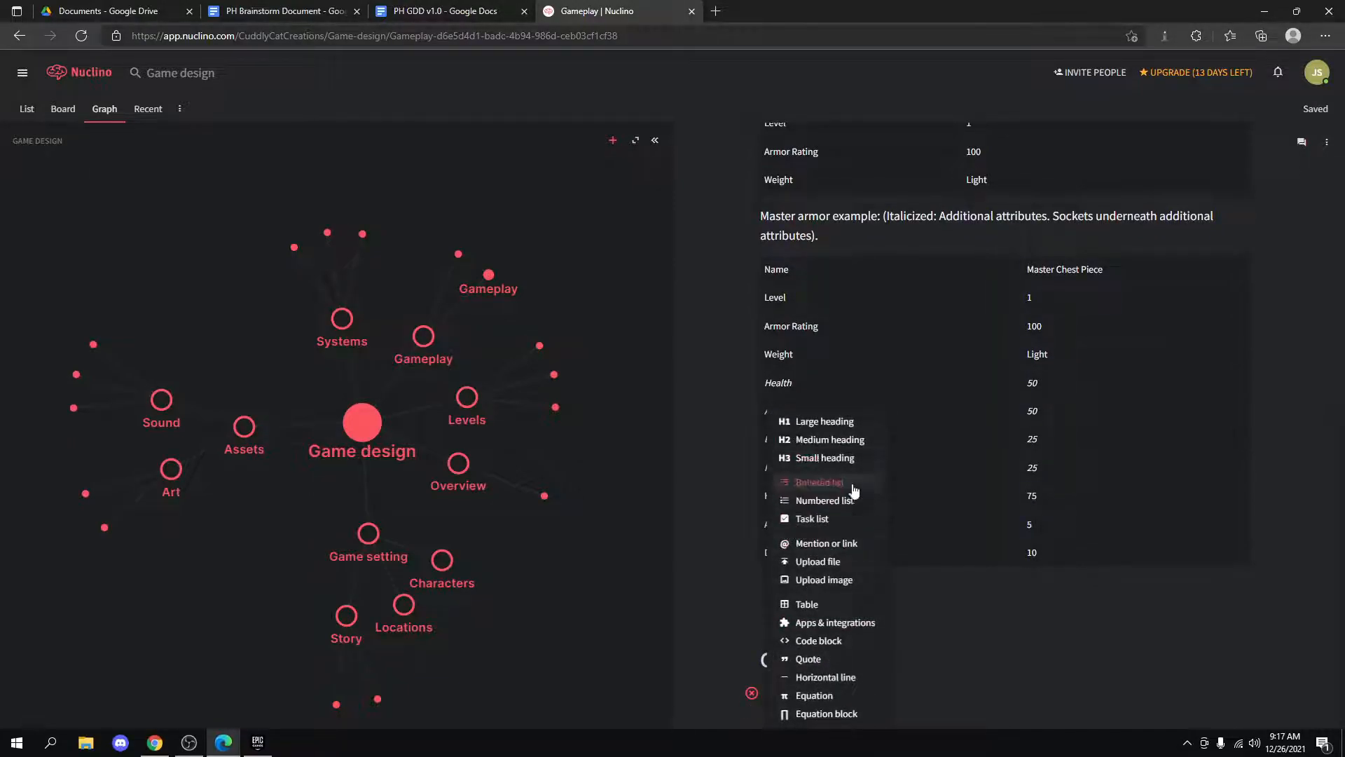
key(Escape)
Under Objectives, write "The basic fundamentals of the game is to kill enemies and obtain loot to become a stronger player".
text(The basics)
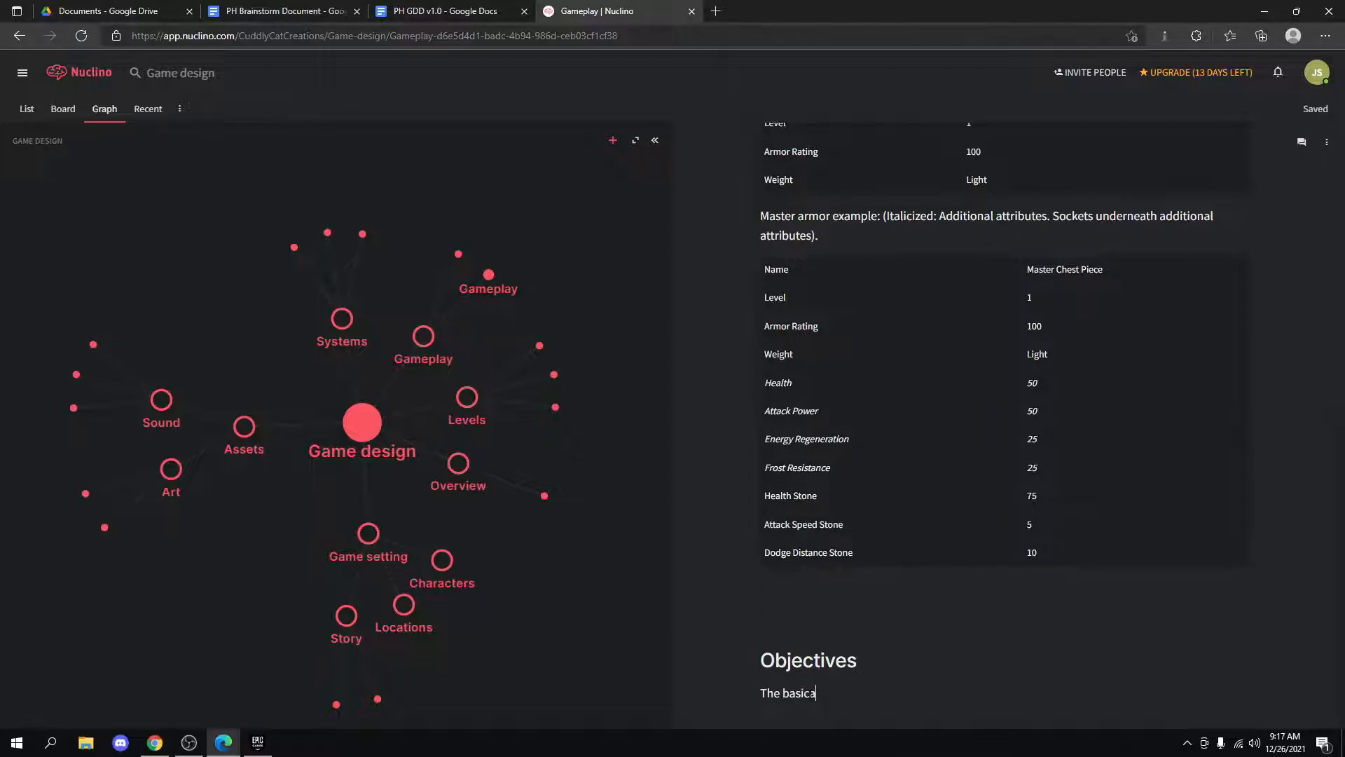
key(BackSpace)
text(fundamentals of)
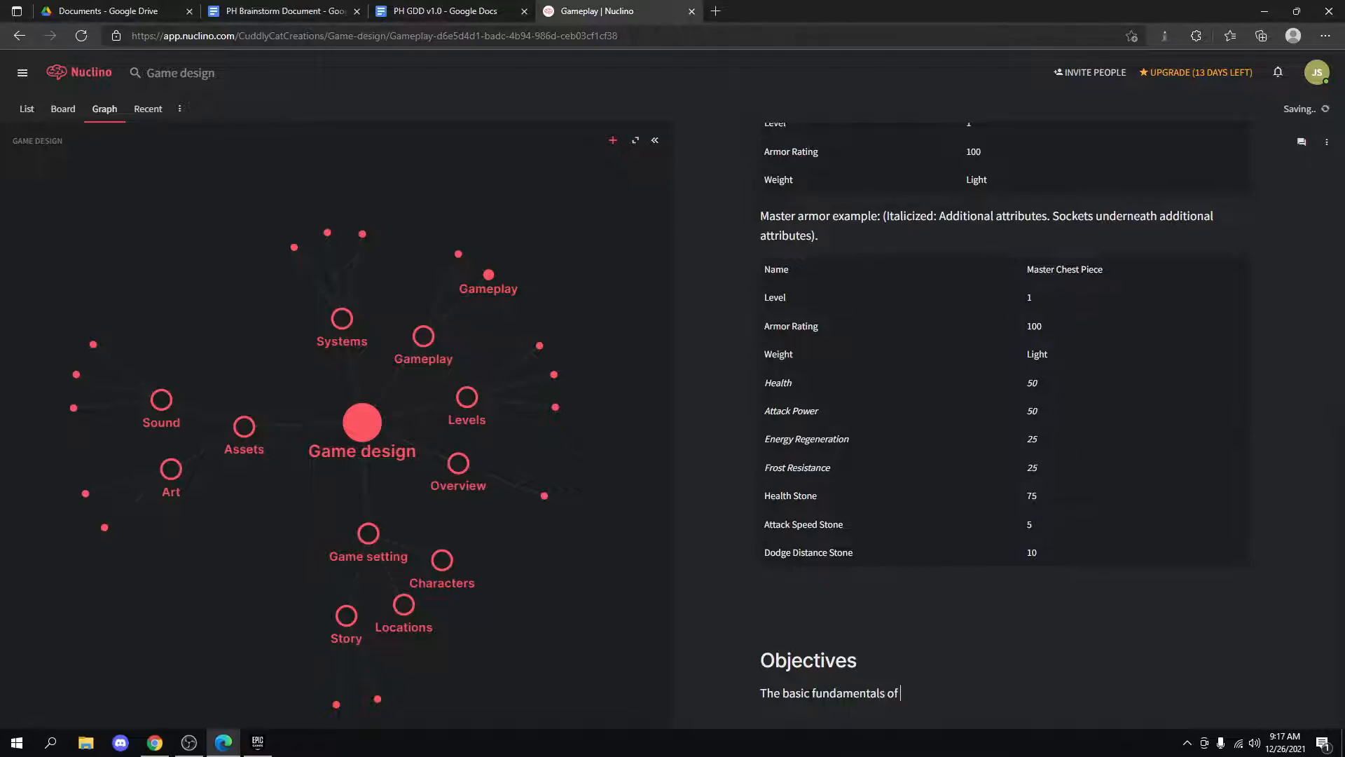
text( the game is to kill enem)
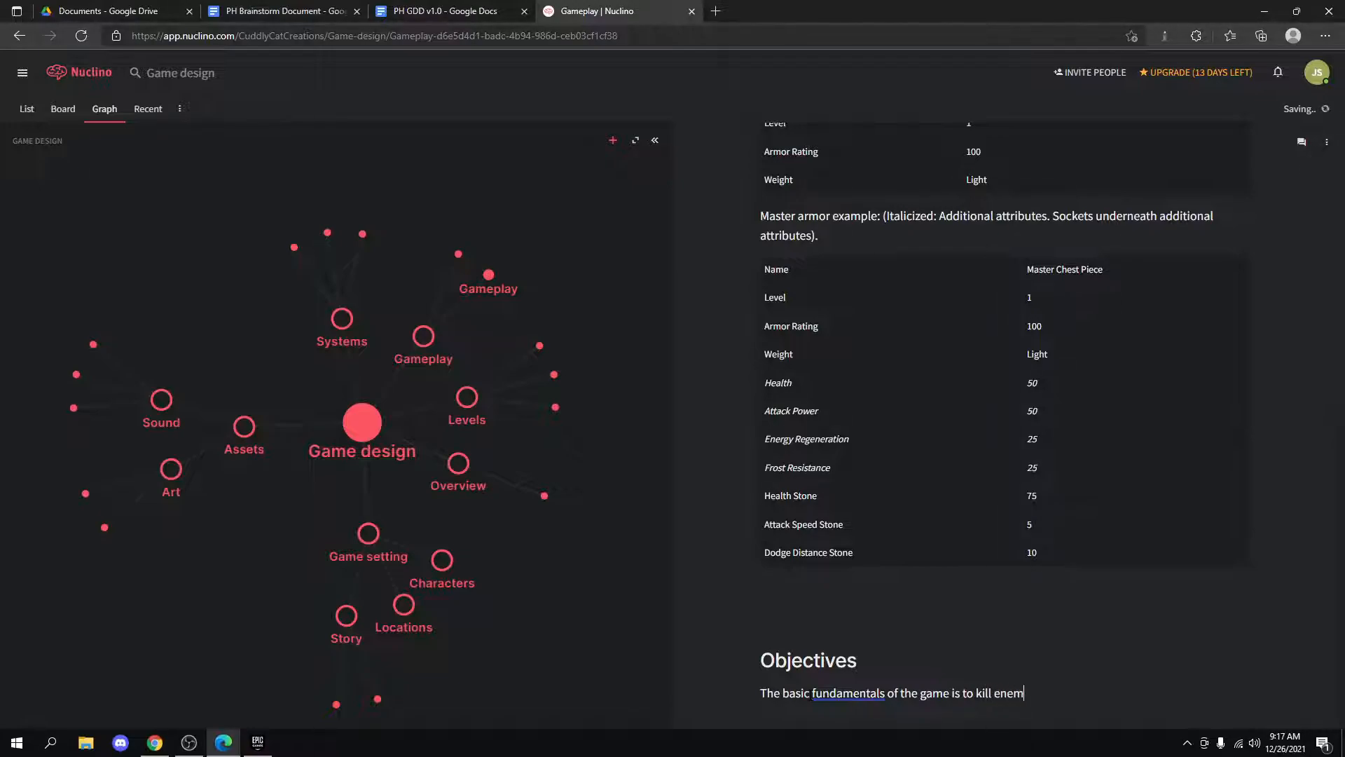
text(ies and gain)
key(BackSpace)
key(BackSpace)
key(BackSpace)
key(BackSpace)
key(BackSpace)
key(BackSpace)
key(BackSpace)
key(BackSpace)
text(oba)
text(ain )
text(loot to become a str)
text(onger player)
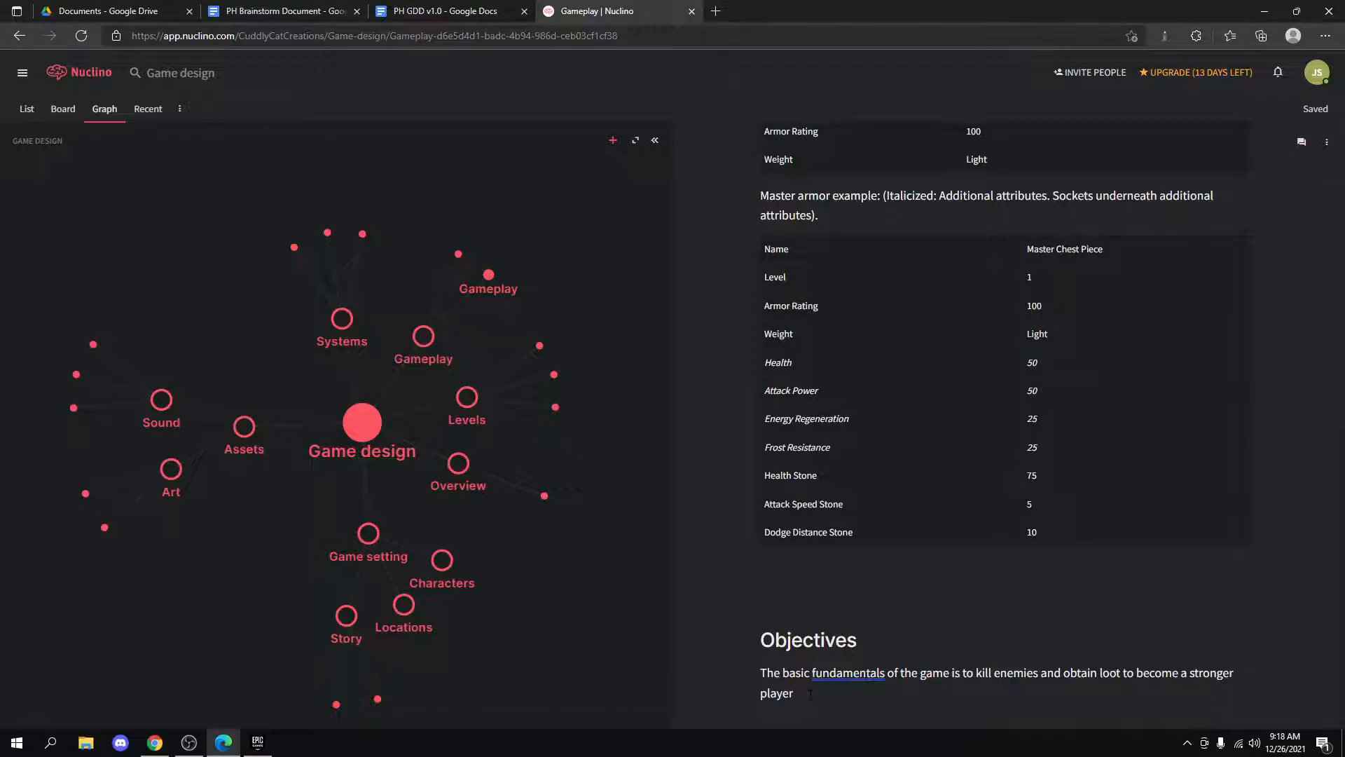
Continue the Objectives paragraph with ". That's the game loop. Kill monsters, get stronger, kill harder enemies etc.".
text(. That's the game loop. Kill mo)
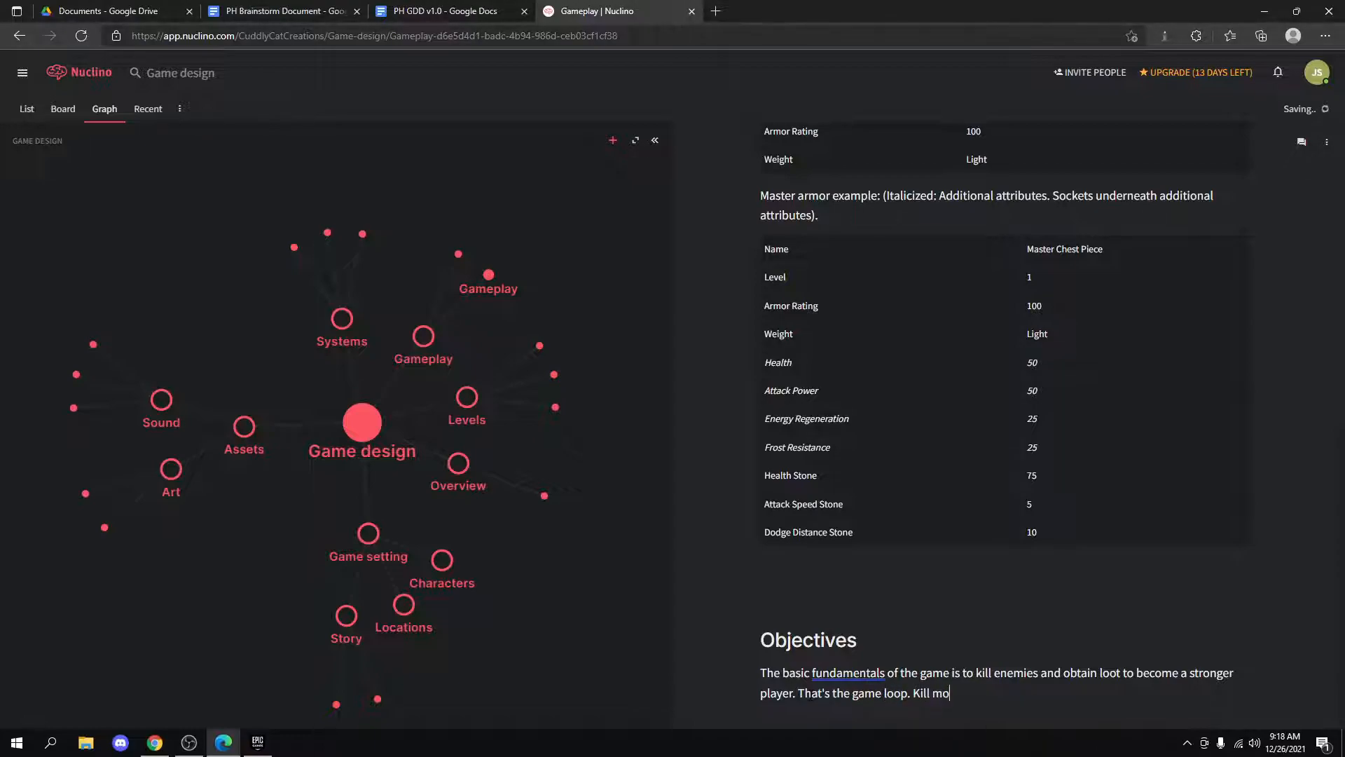
text(nsters, get stronger, kill hharder enem)
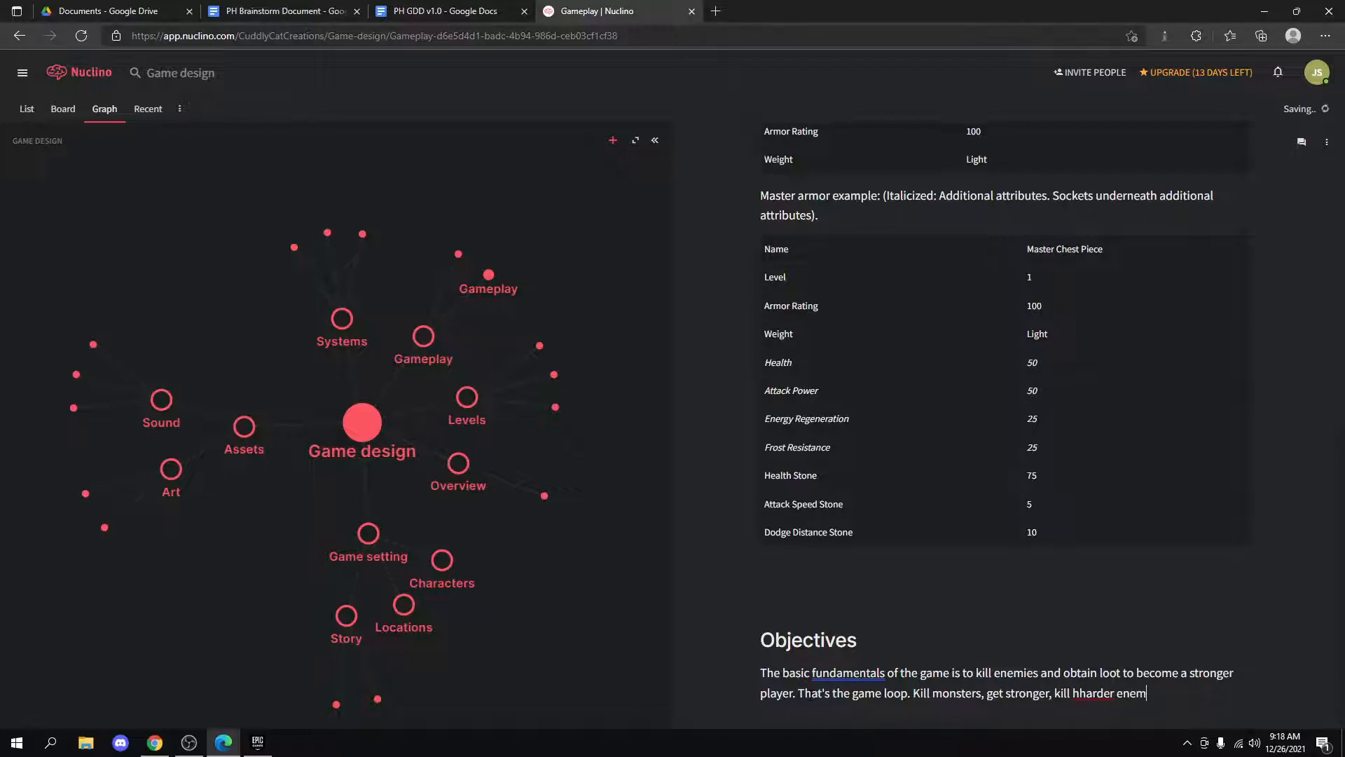
text(ies etc.)
key(BackSpace)
Replace "basic fundamentals" with "basics" in the first sentence under Objectives.
right_click(851, 672)
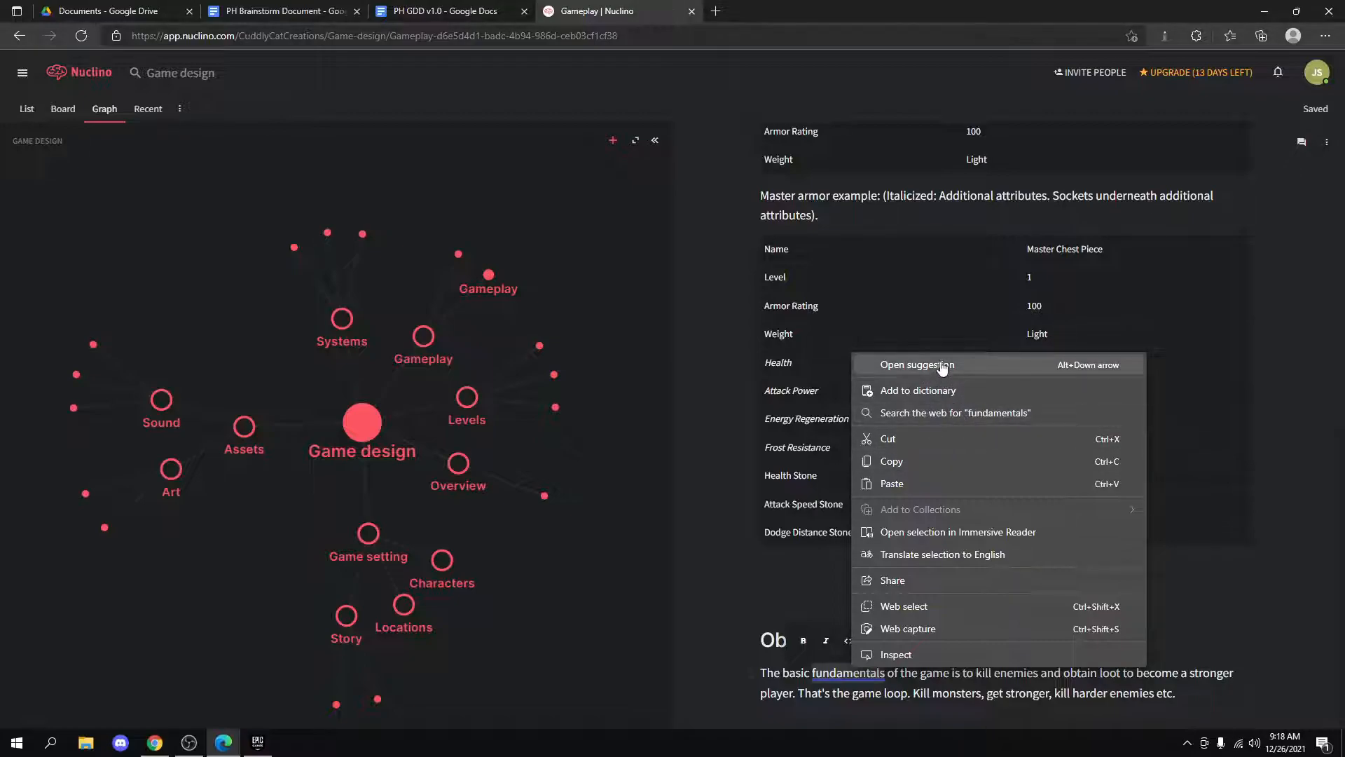
click(829, 669)
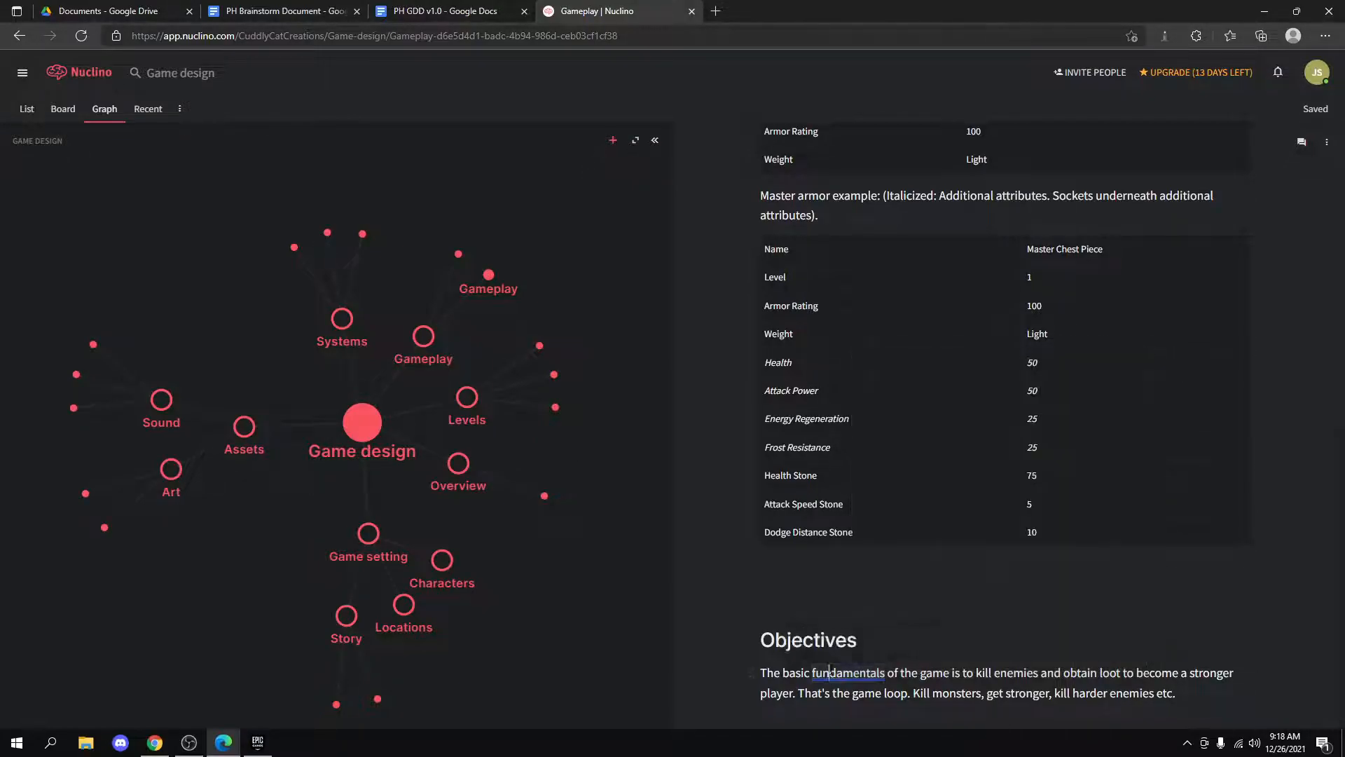
click(859, 624)
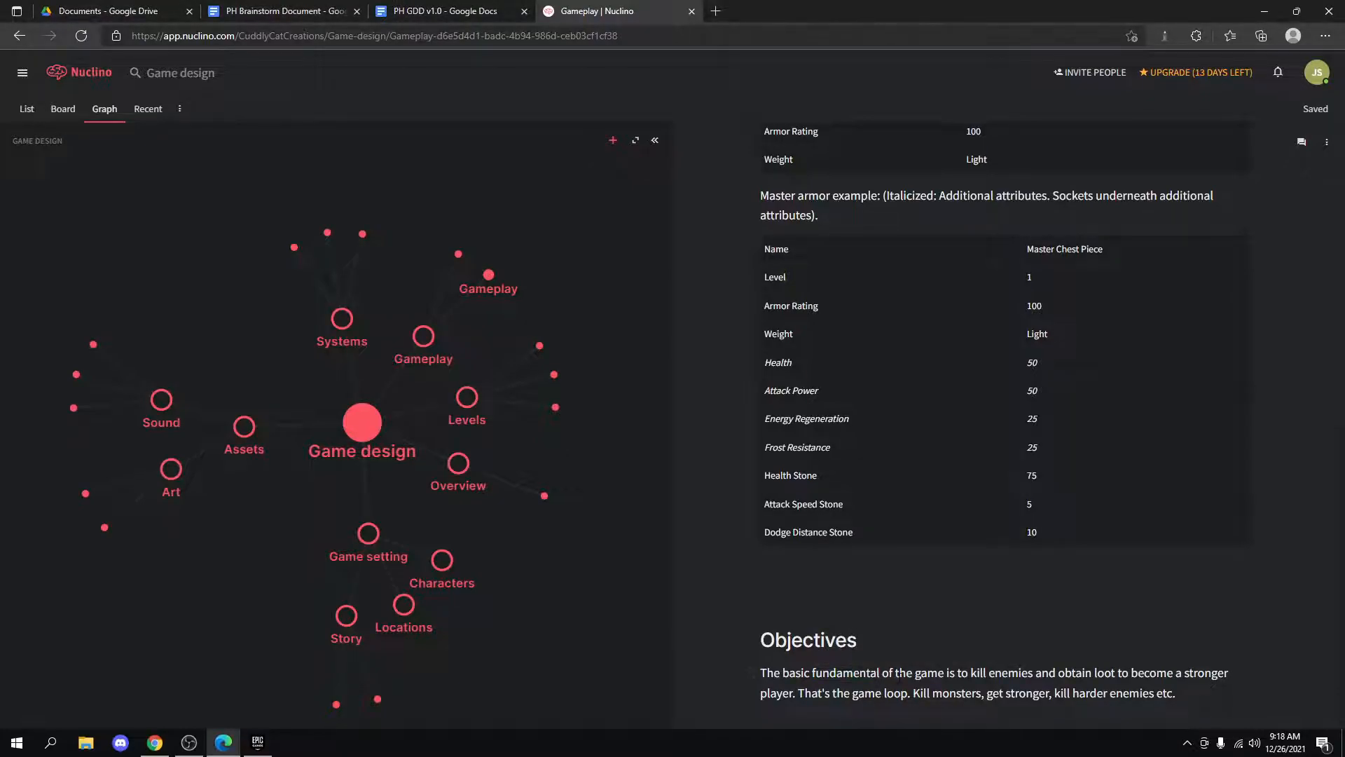
key(BackSpace)
key(BackSpace)
key(BackSpace)
key(BackSpace)
key(BackSpace)
key(BackSpace)
key(BackSpace)
key(BackSpace)
key(BackSpace)
key(BackSpace)
key(BackSpace)
key(BackSpace)
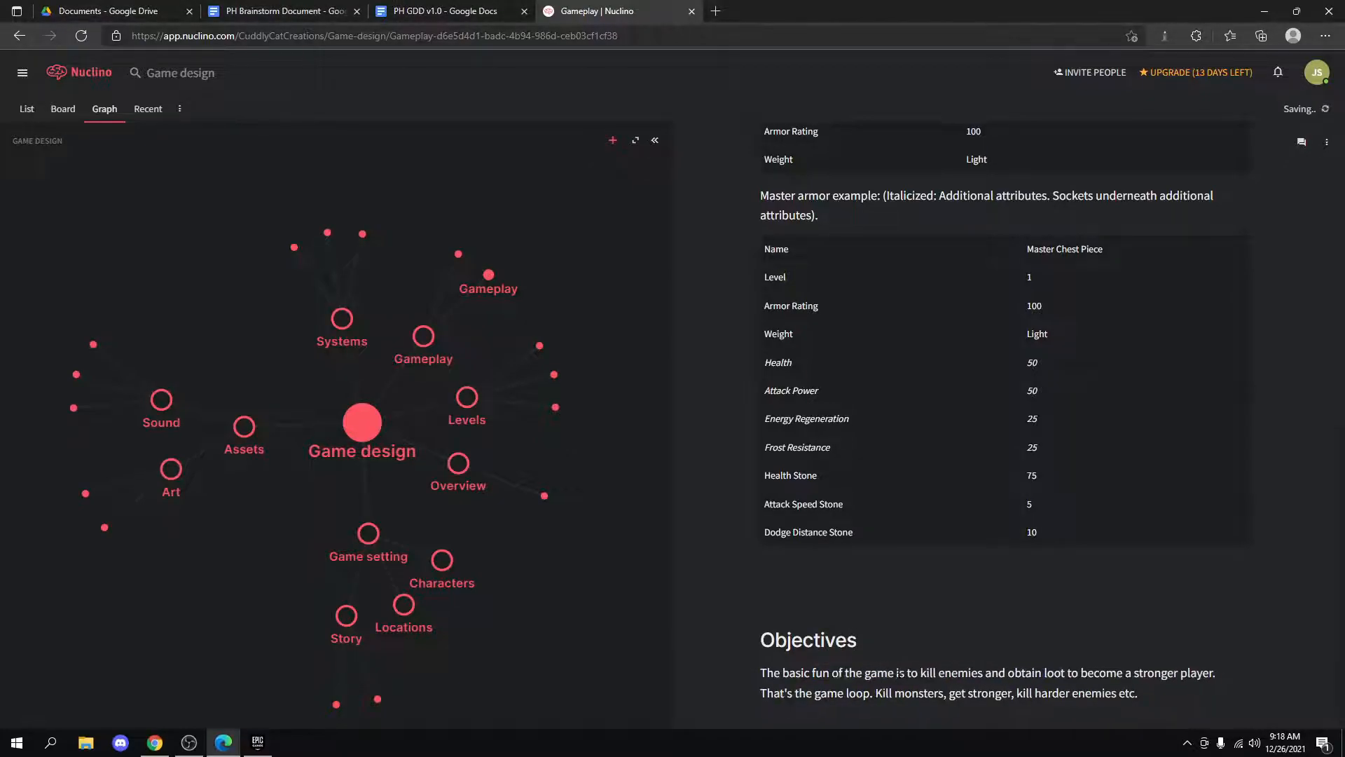
text(s)
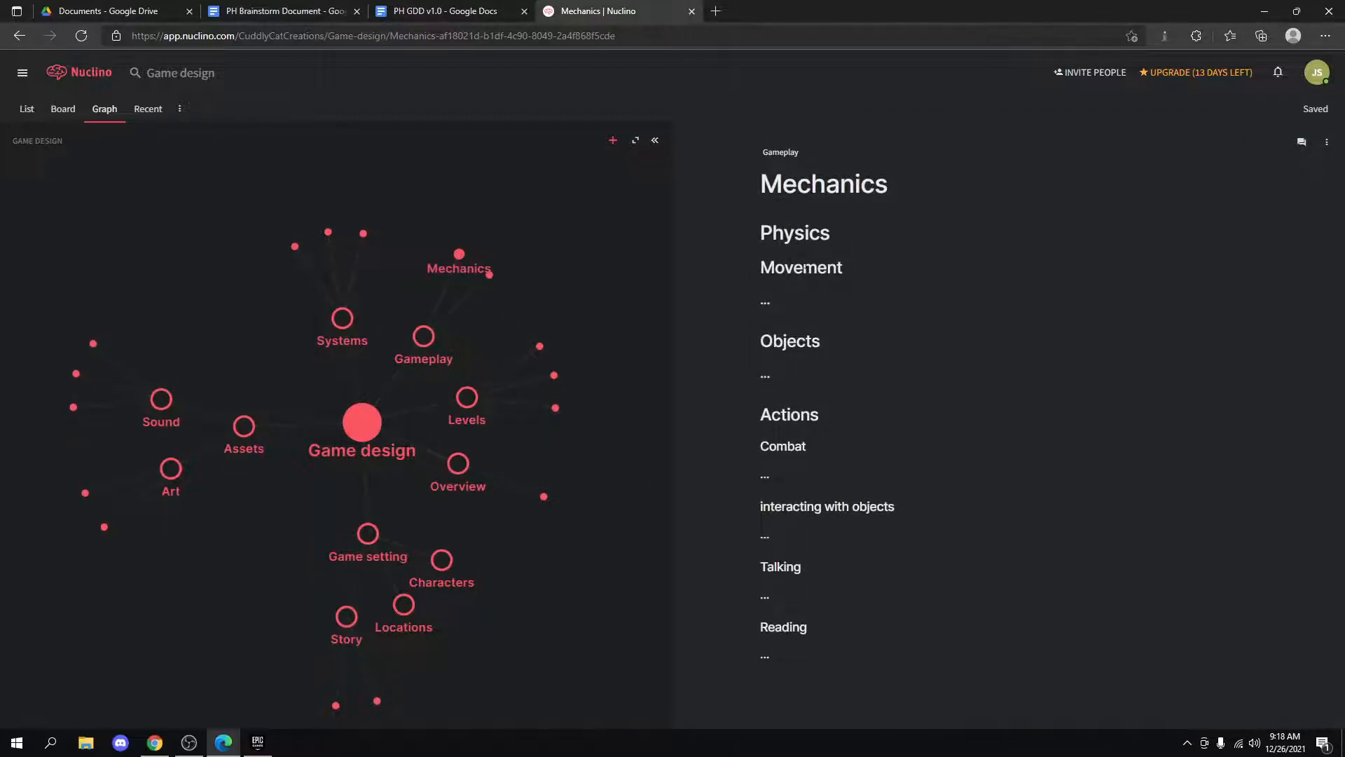
Switch to the PH GDD v1.0 Google Doc, browse its Key Features pages from Player Gear back to Boss Fights, and return to Nuclino.
key(ctrl+shift+Tab)
scroll(513, 344, up, 15)
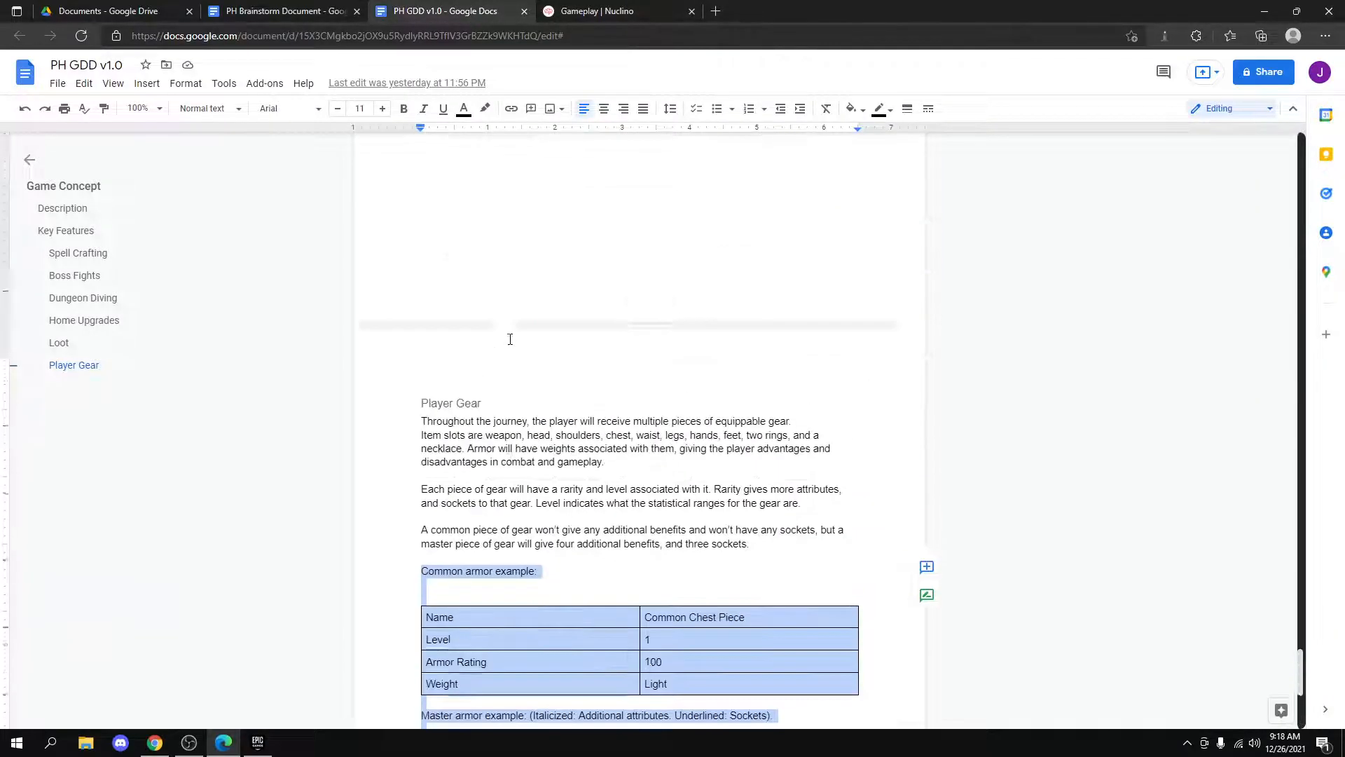
scroll(513, 344, up, 8)
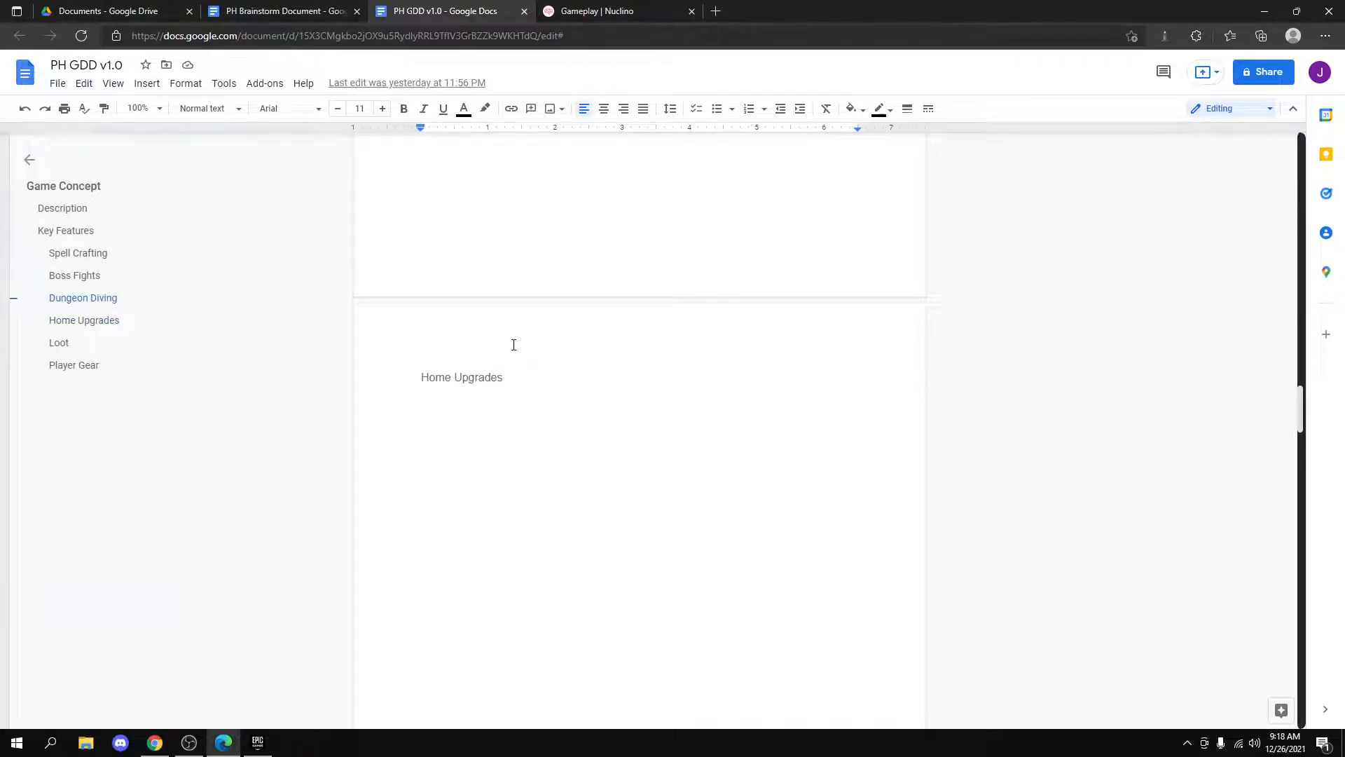
scroll(525, 311, up, 20)
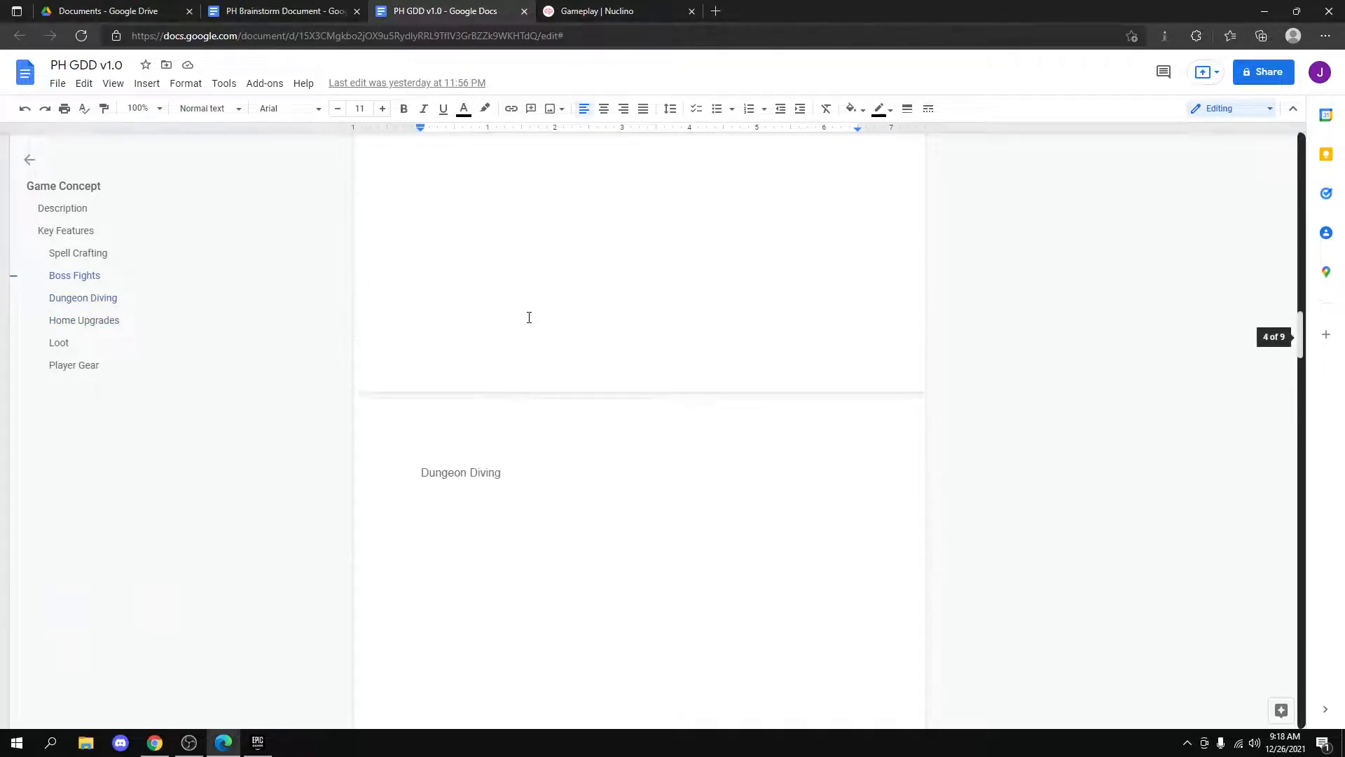
scroll(529, 318, down, 10)
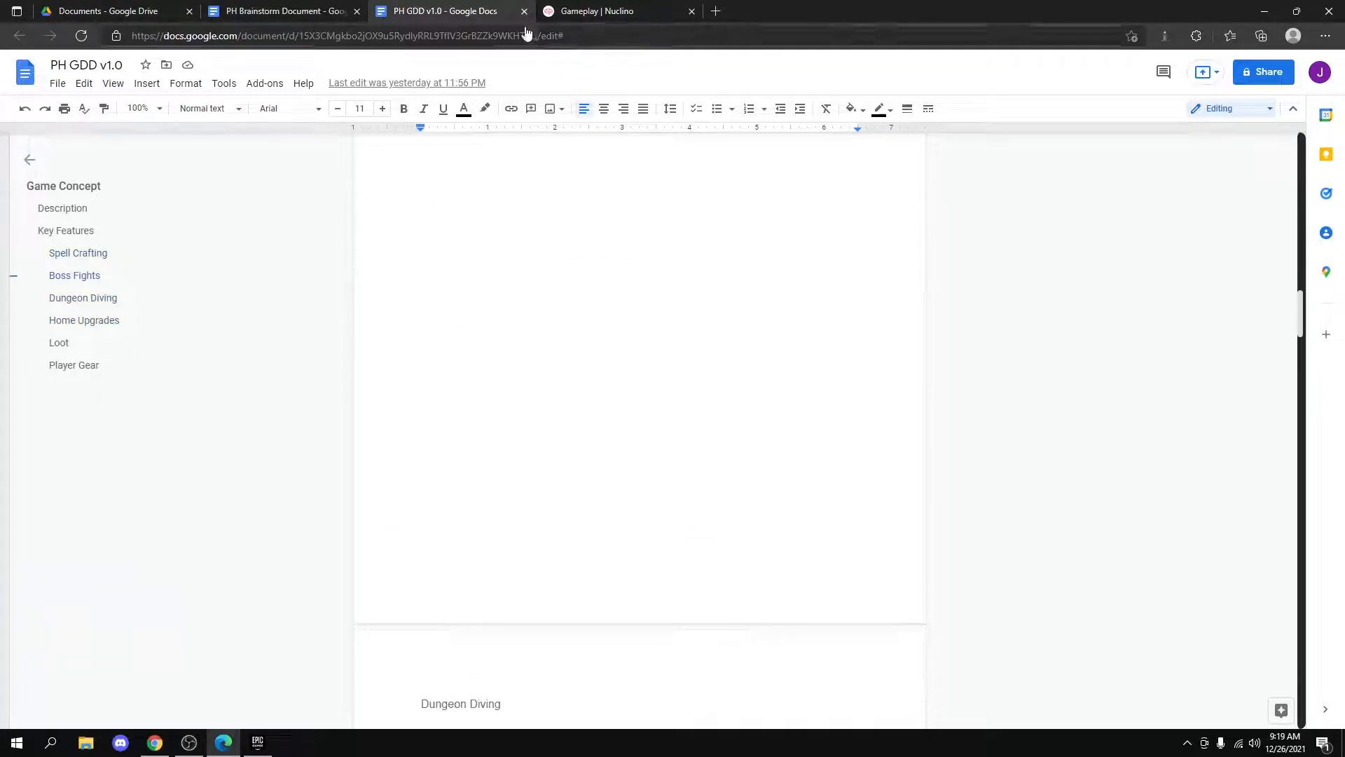
click(330, 11)
click(596, 11)
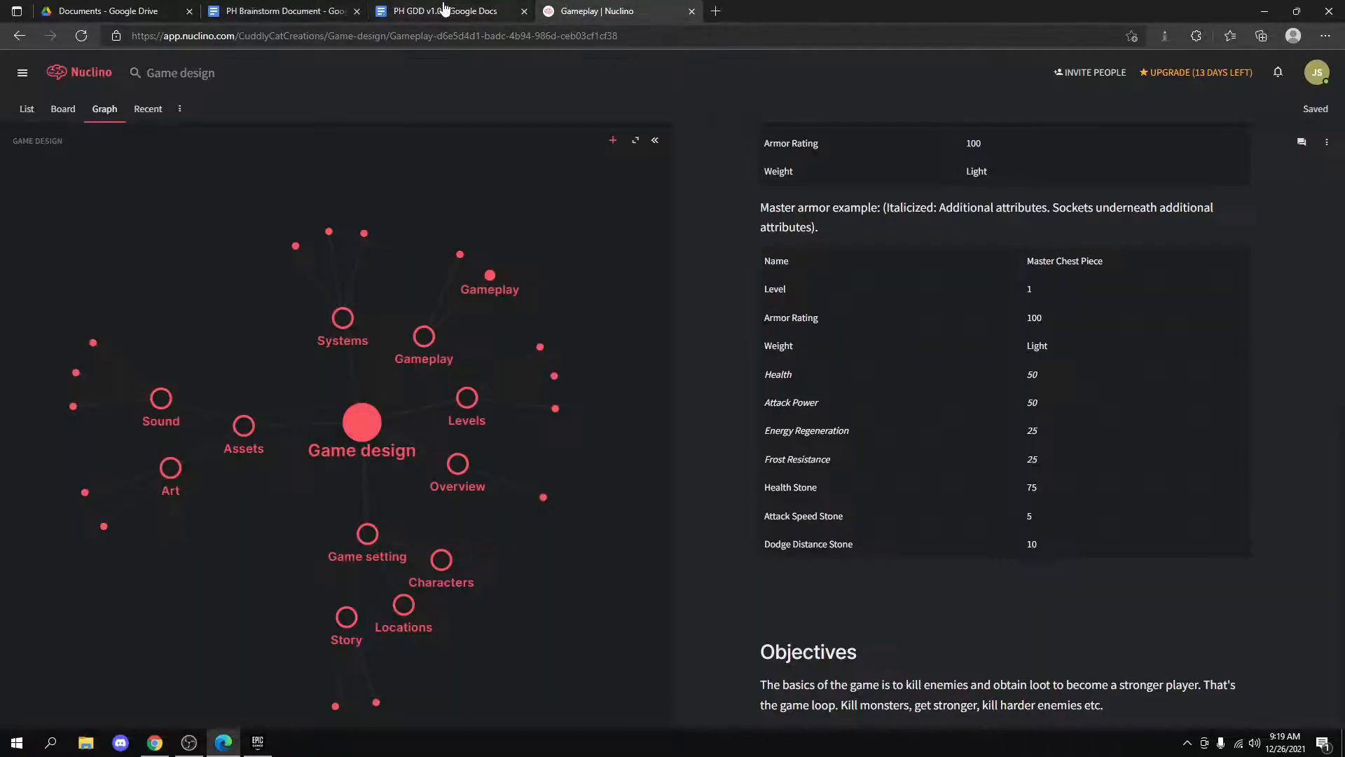
Add a new item titled "Home upgrades" to the Systems cluster.
click(341, 317)
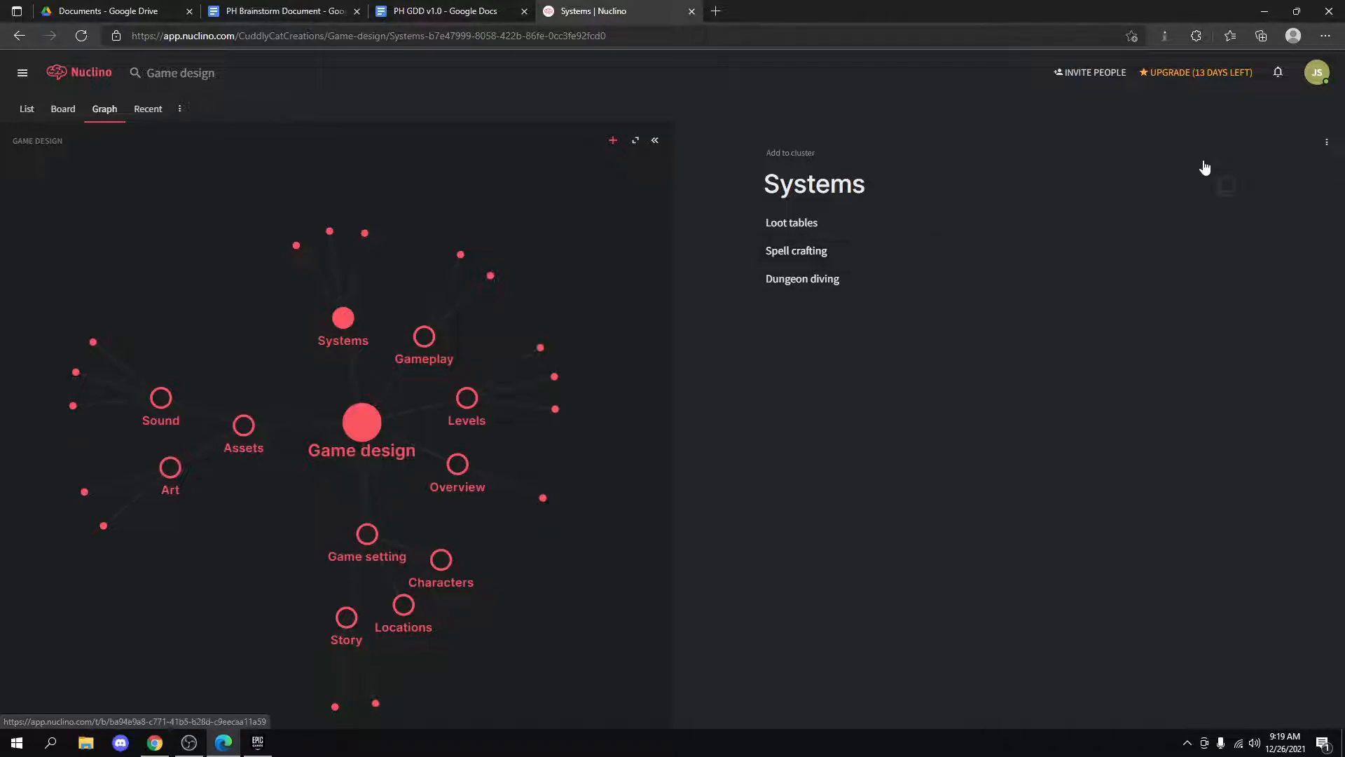
click(608, 142)
click(641, 191)
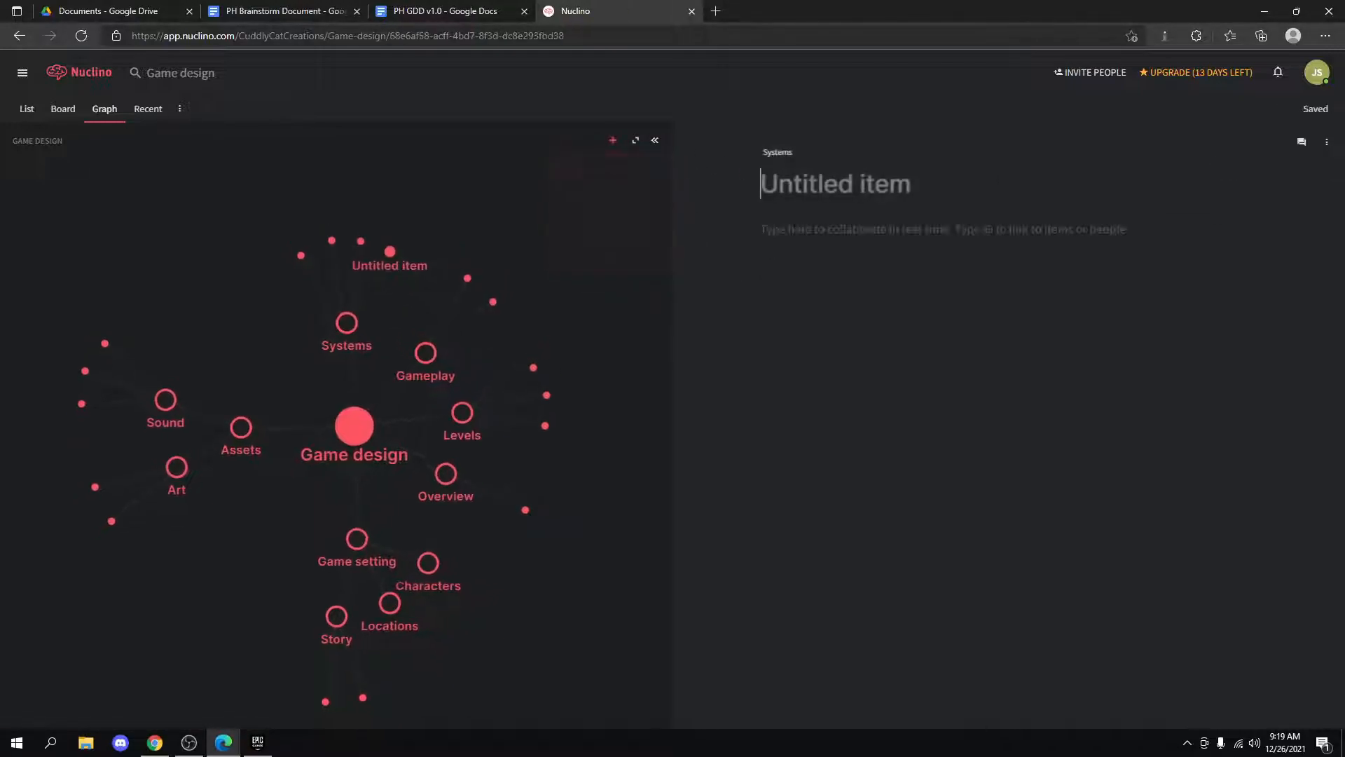
text(H)
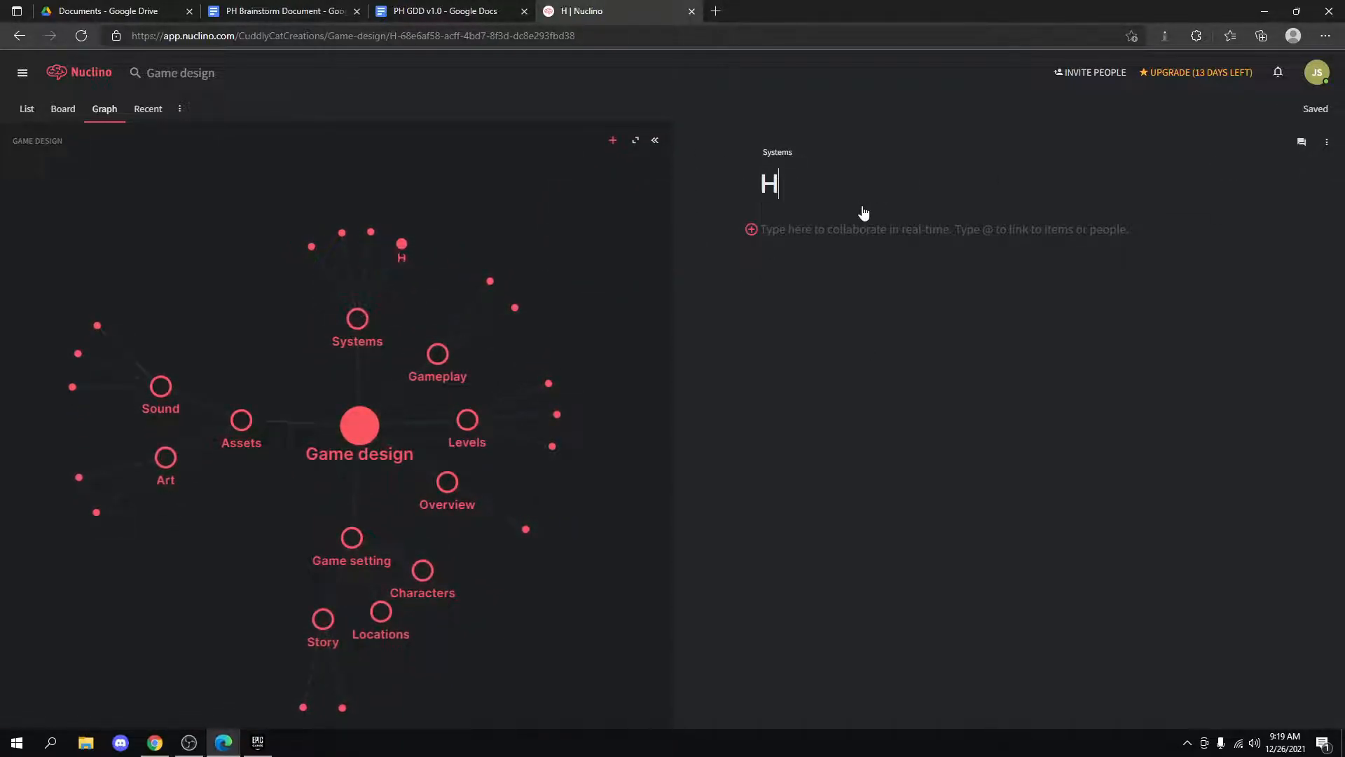
text(ome upgrades)
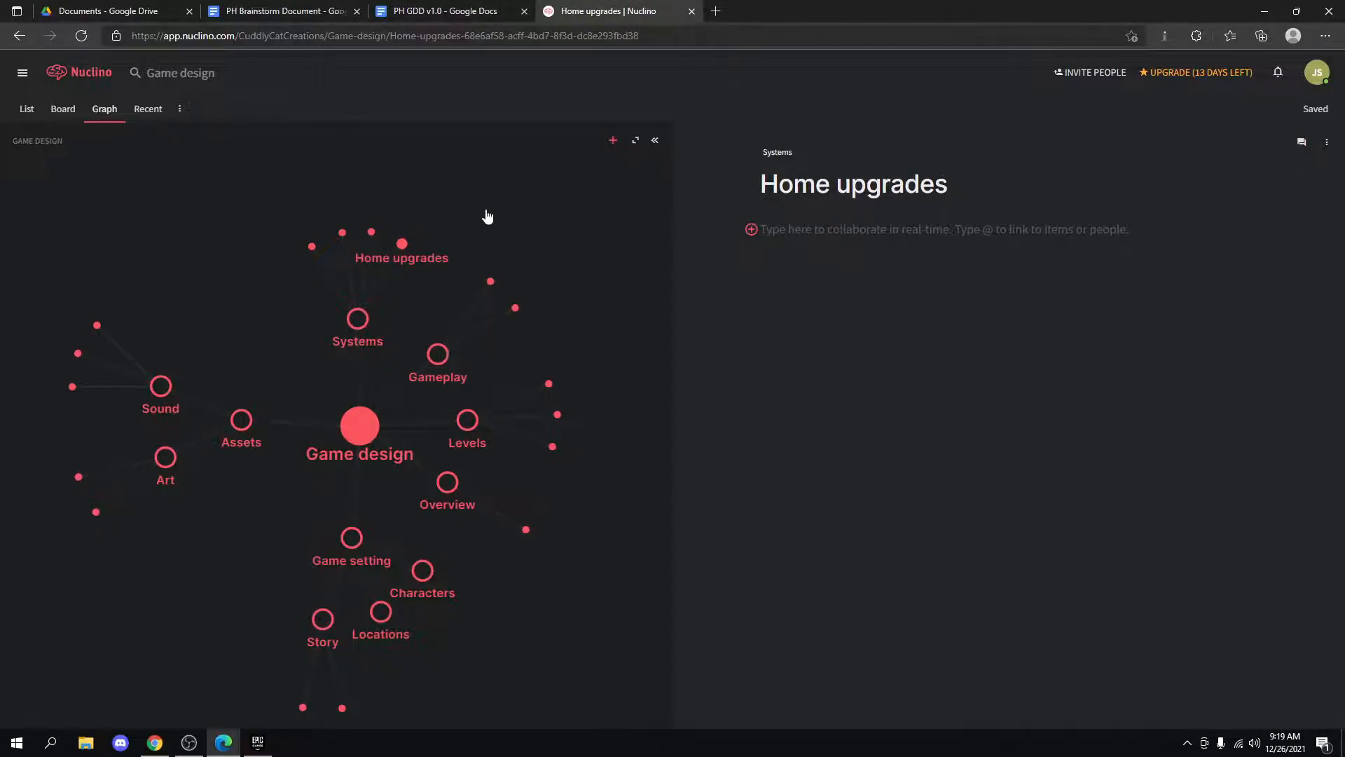
Open the Mechanics item under Gameplay, then delete its Physics heading and the placeholder dots under Movement.
click(489, 285)
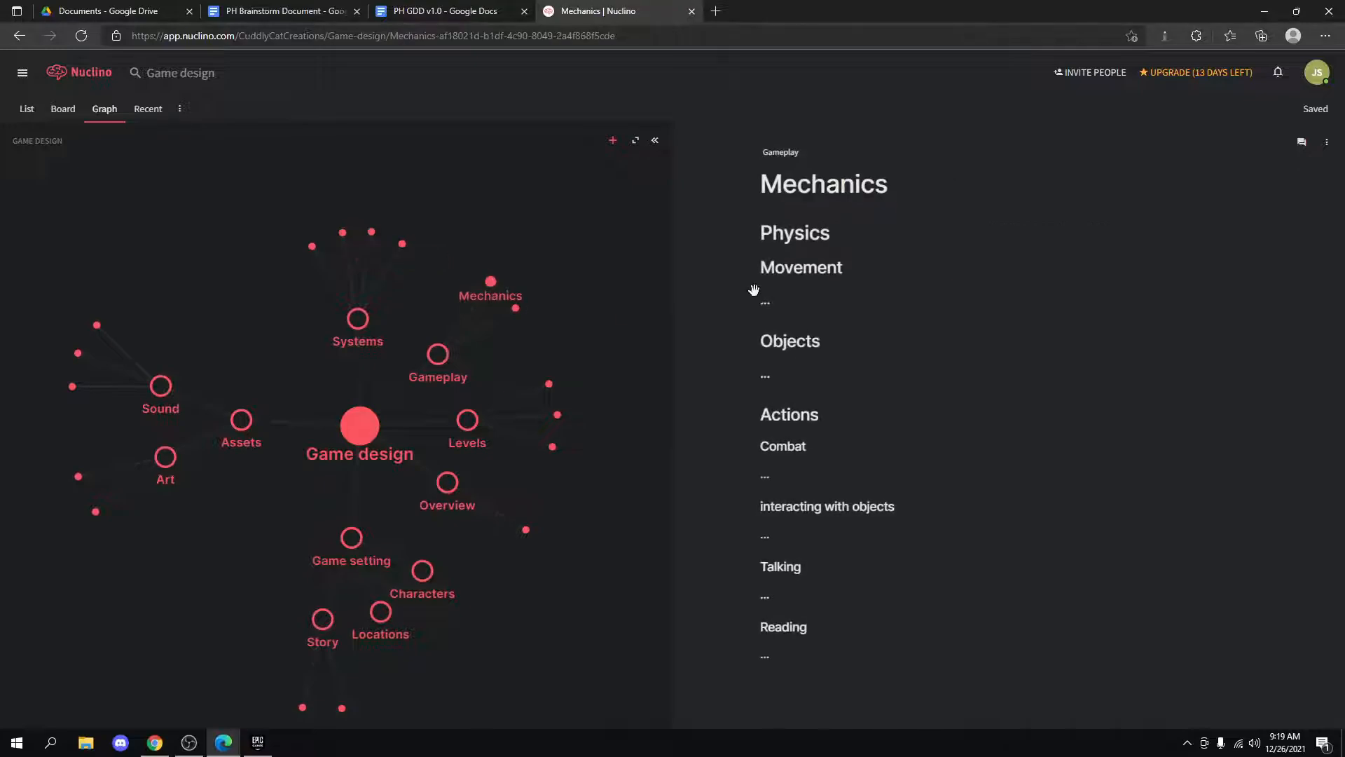
click(854, 239)
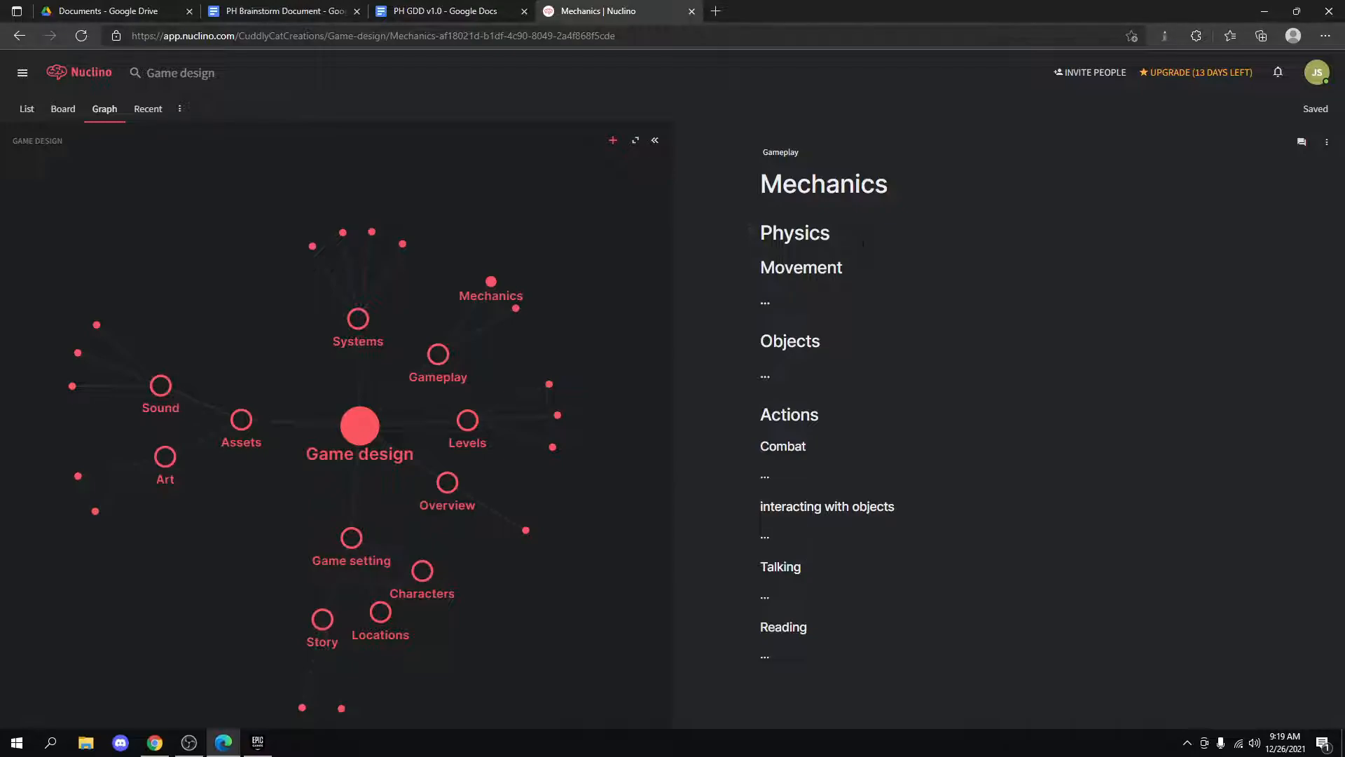
triple_click(796, 234)
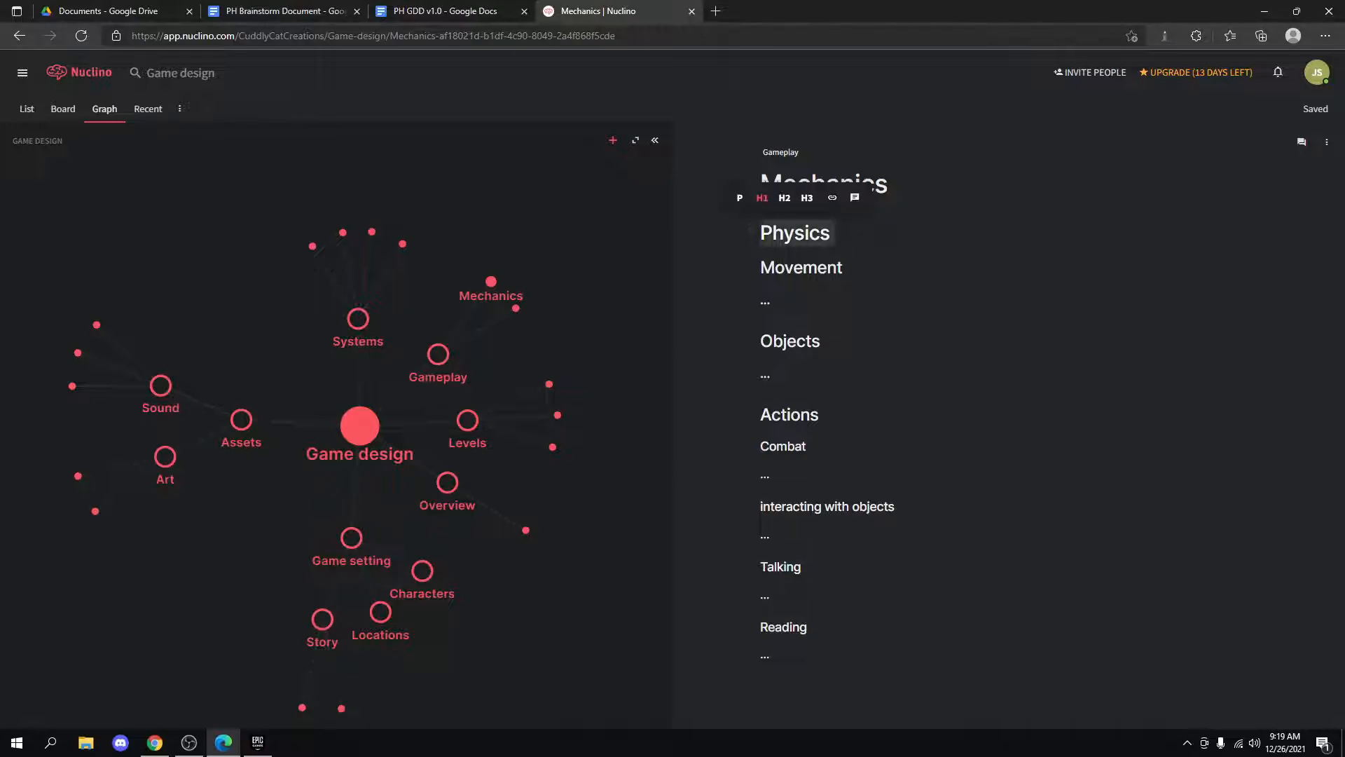
key(BackSpace)
click(783, 272)
key(BackSpace)
text(o)
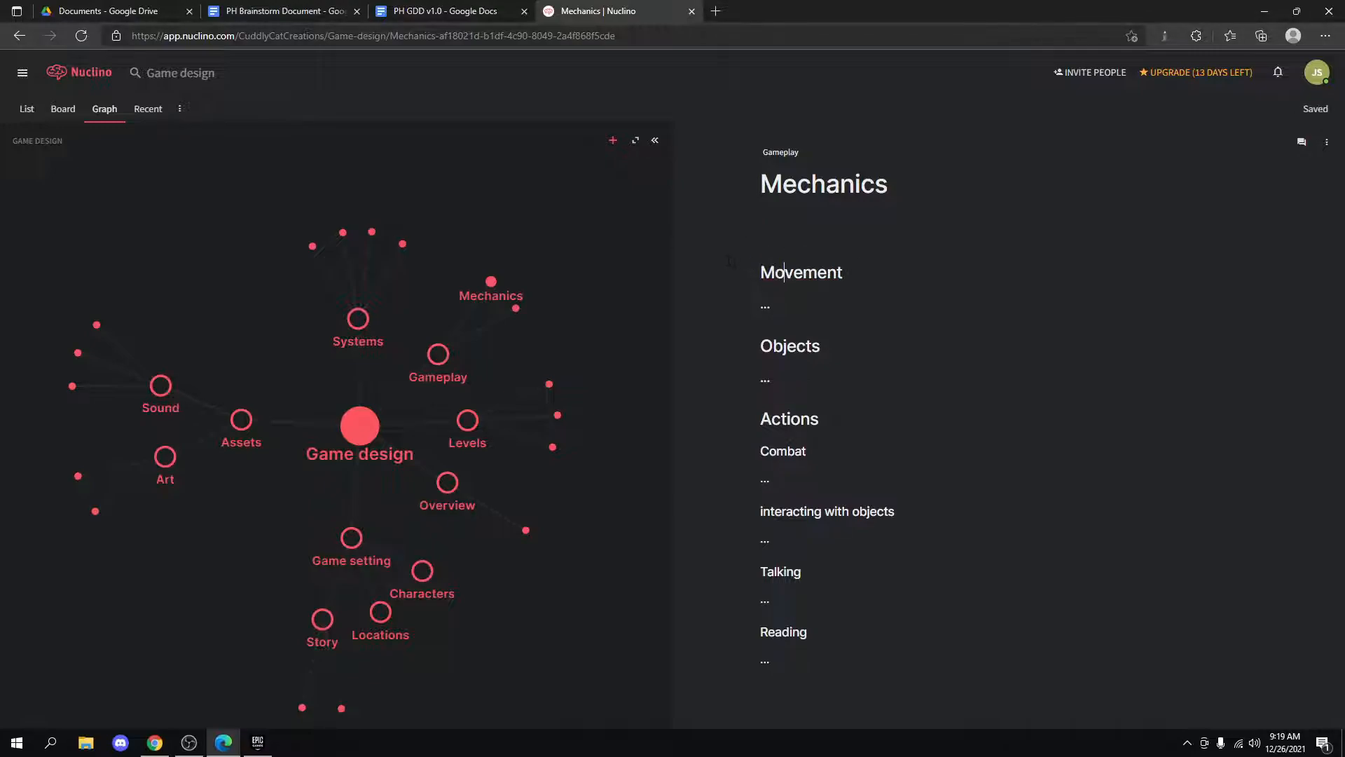
click(760, 273)
key(BackSpace)
drag(774, 266, 748, 262)
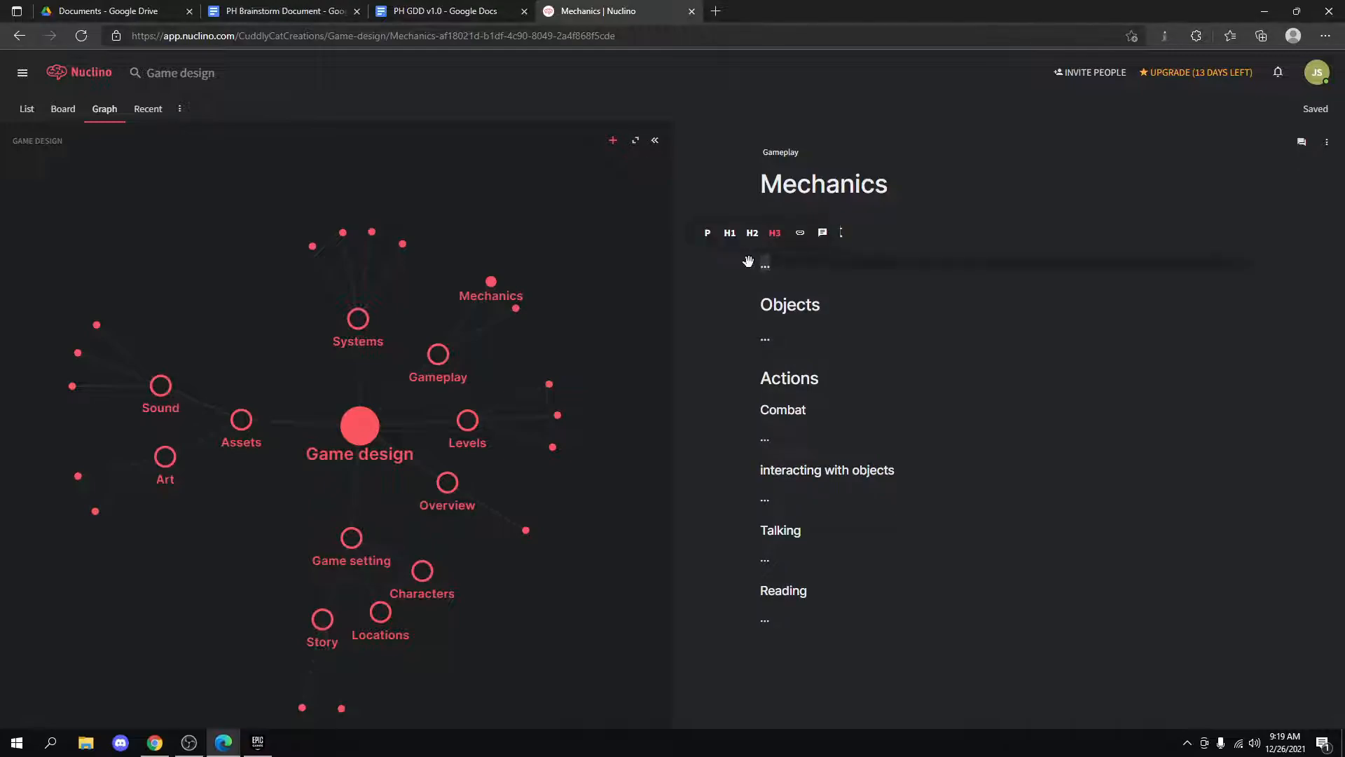
key(BackSpace)
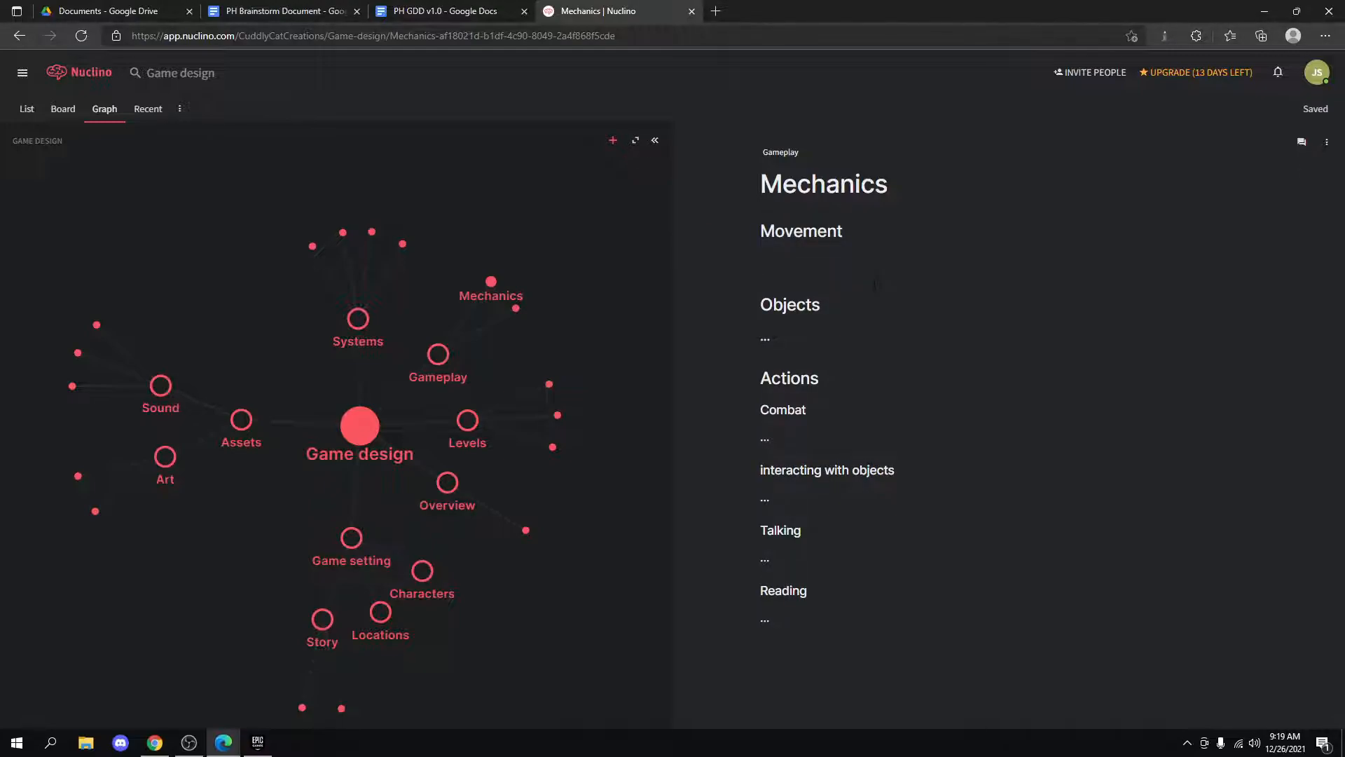
text(Tight and)
key(BackSpace)
key(BackSpace)
key(BackSpace)
key(BackSpace)
key(BackSpace)
key(BackSpace)
key(BackSpace)
key(BackSpace)
key(BackSpace)
key(BackSpace)
text(ti)
key(BackSpace)
key(BackSpace)
text(ti)
key(BackSpace)
key(BackSpace)
Write the plain paragraph "Tight and responsive movement. Feeling of total control of the character." under the Movement heading.
click(768, 283)
click(753, 264)
click(754, 264)
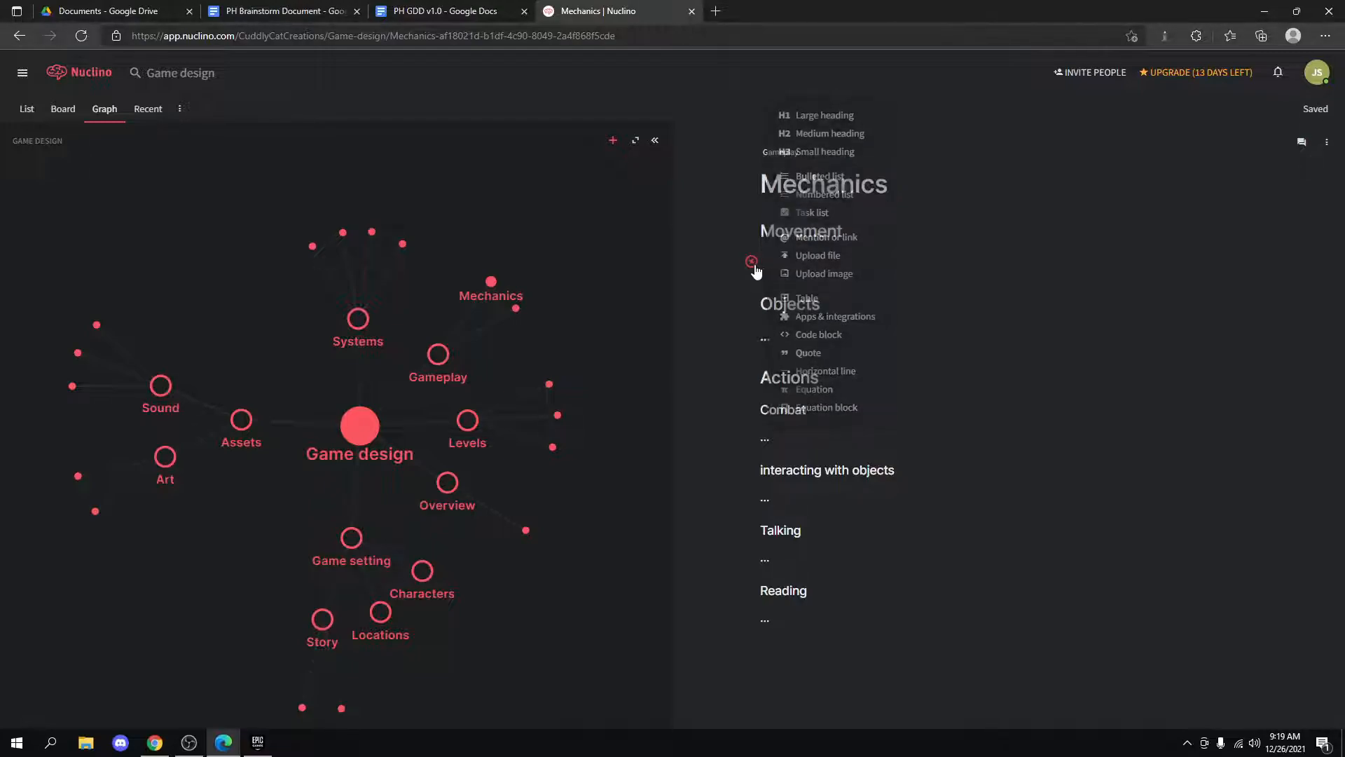
text(Tight)
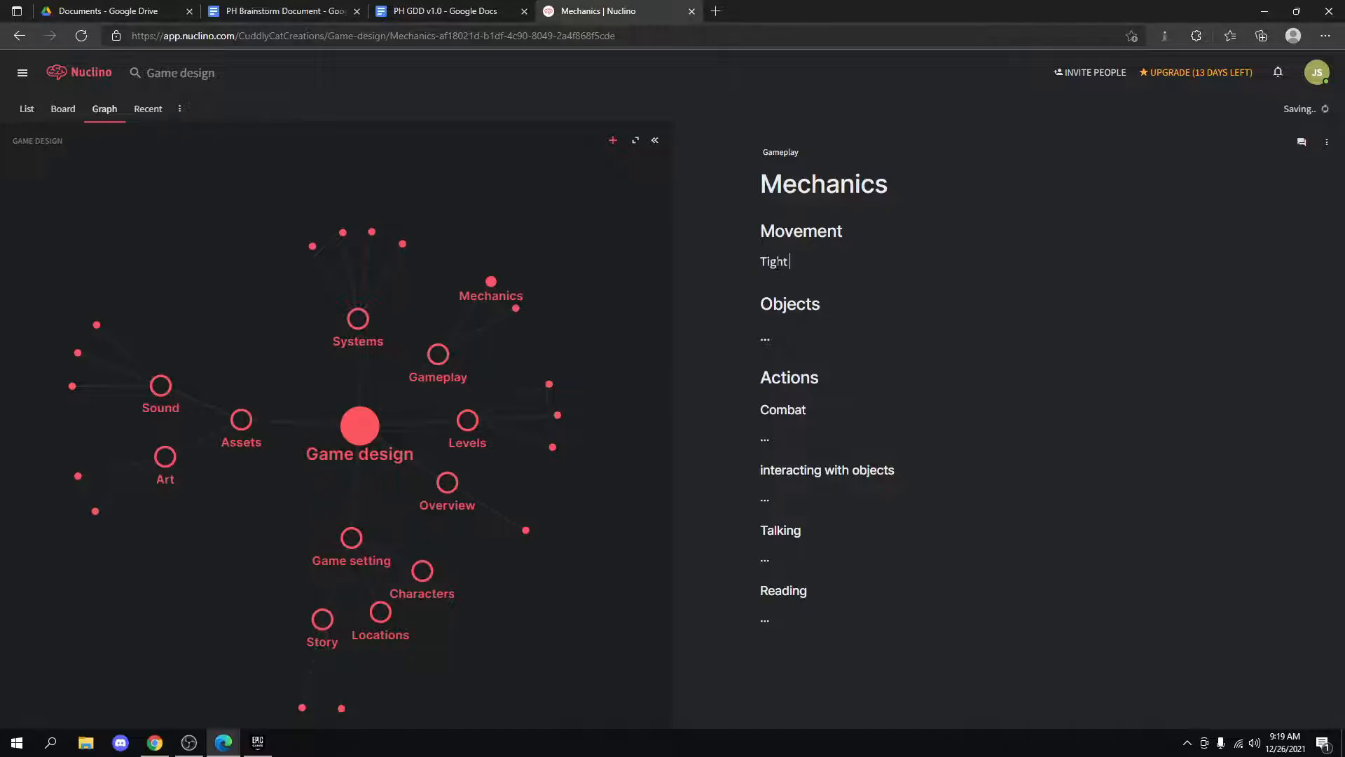
text( and responsive movement.)
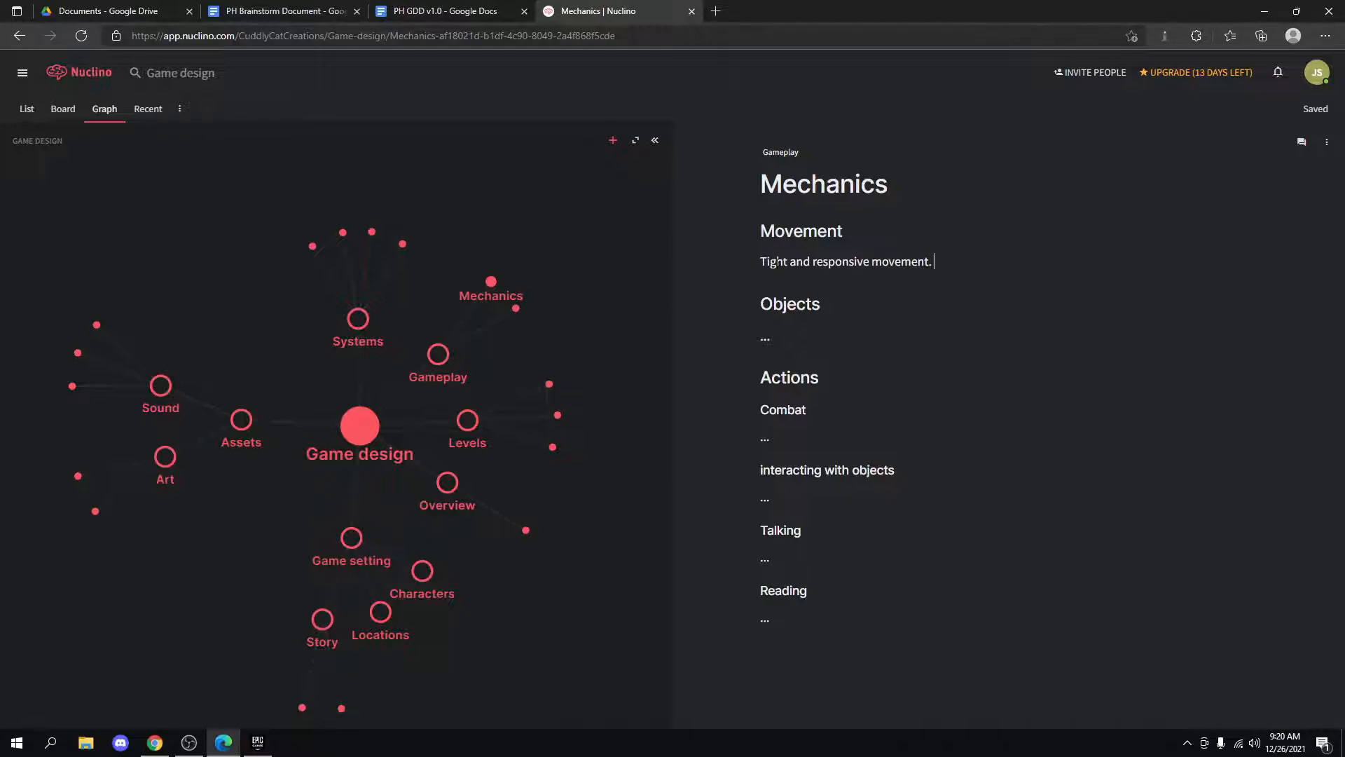
text(Fe)
key(BackSpace)
text(eeling of total control of )
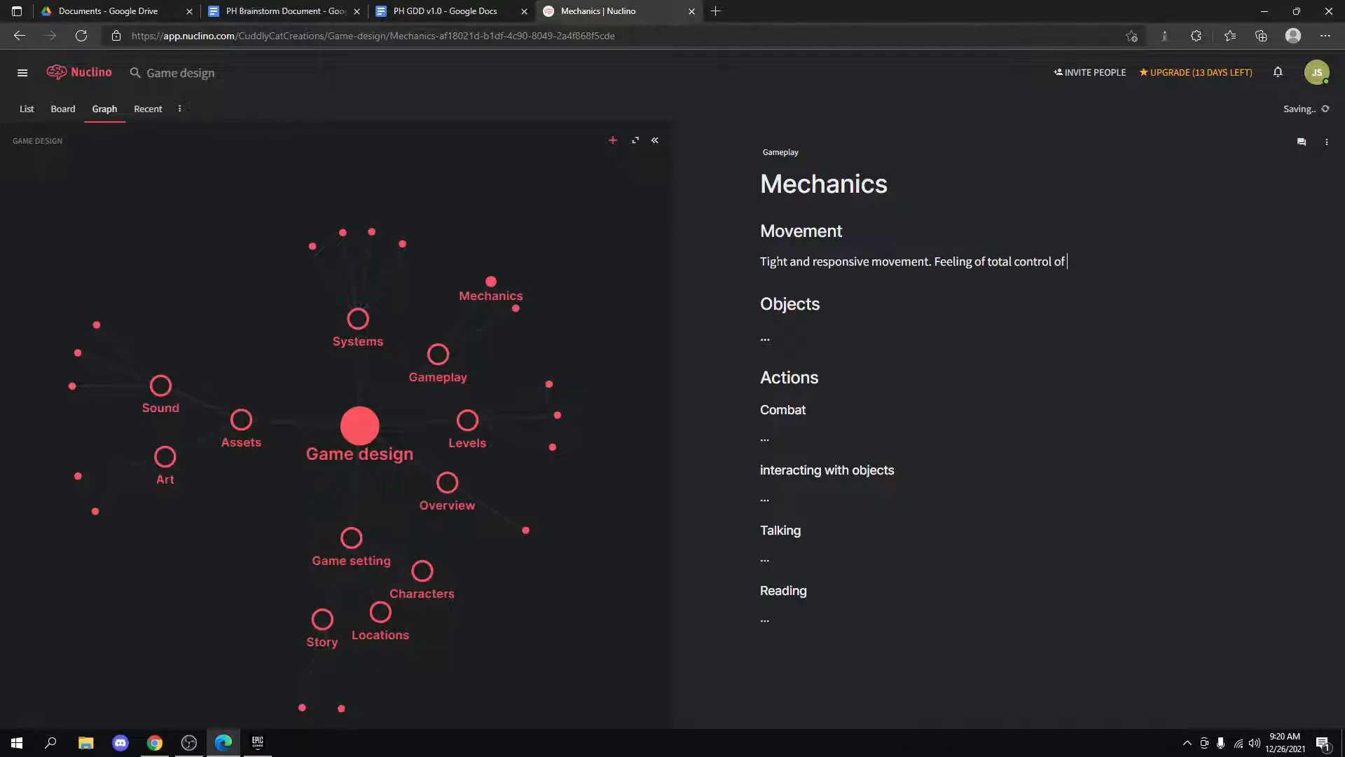
text(the character.)
Delete the Objects heading together with its placeholder dots from the Mechanics item.
drag(785, 337, 741, 299)
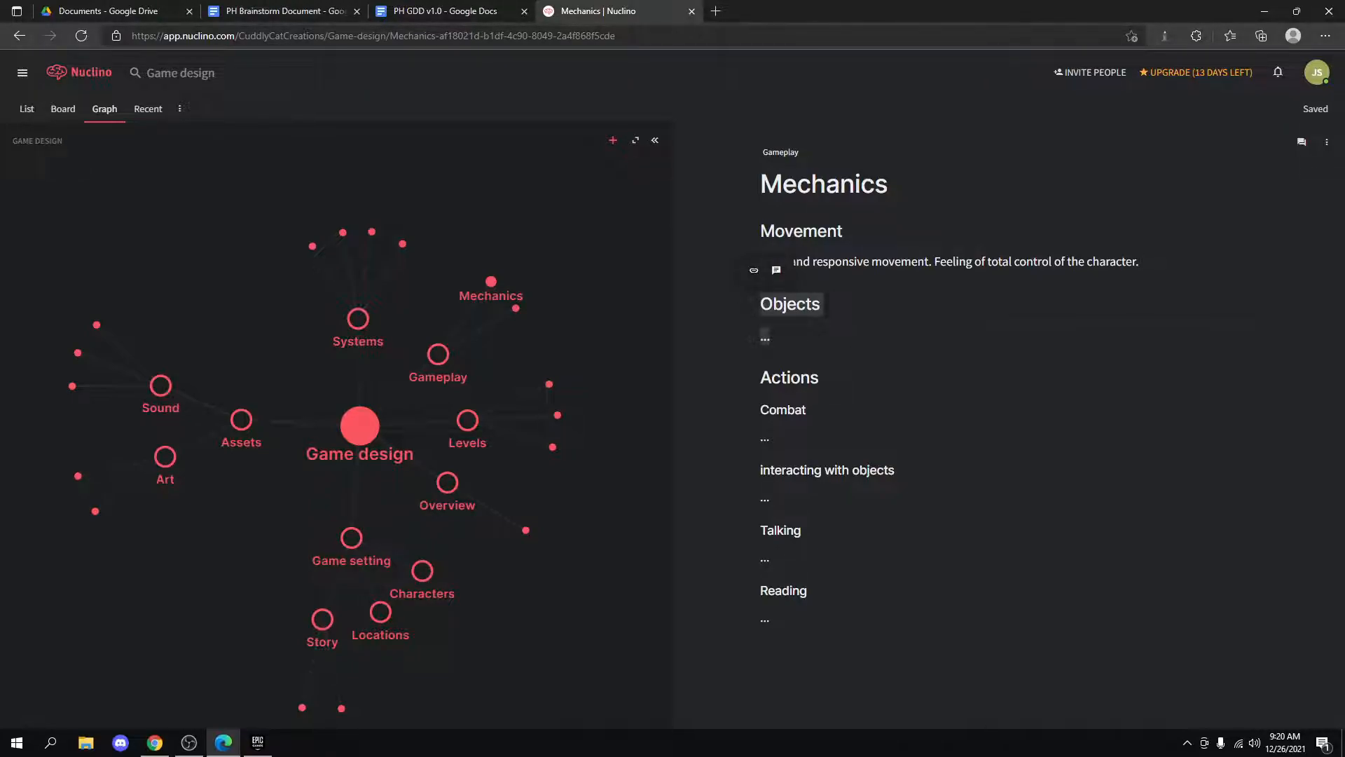
key(BackSpace)
key(BackSpace)
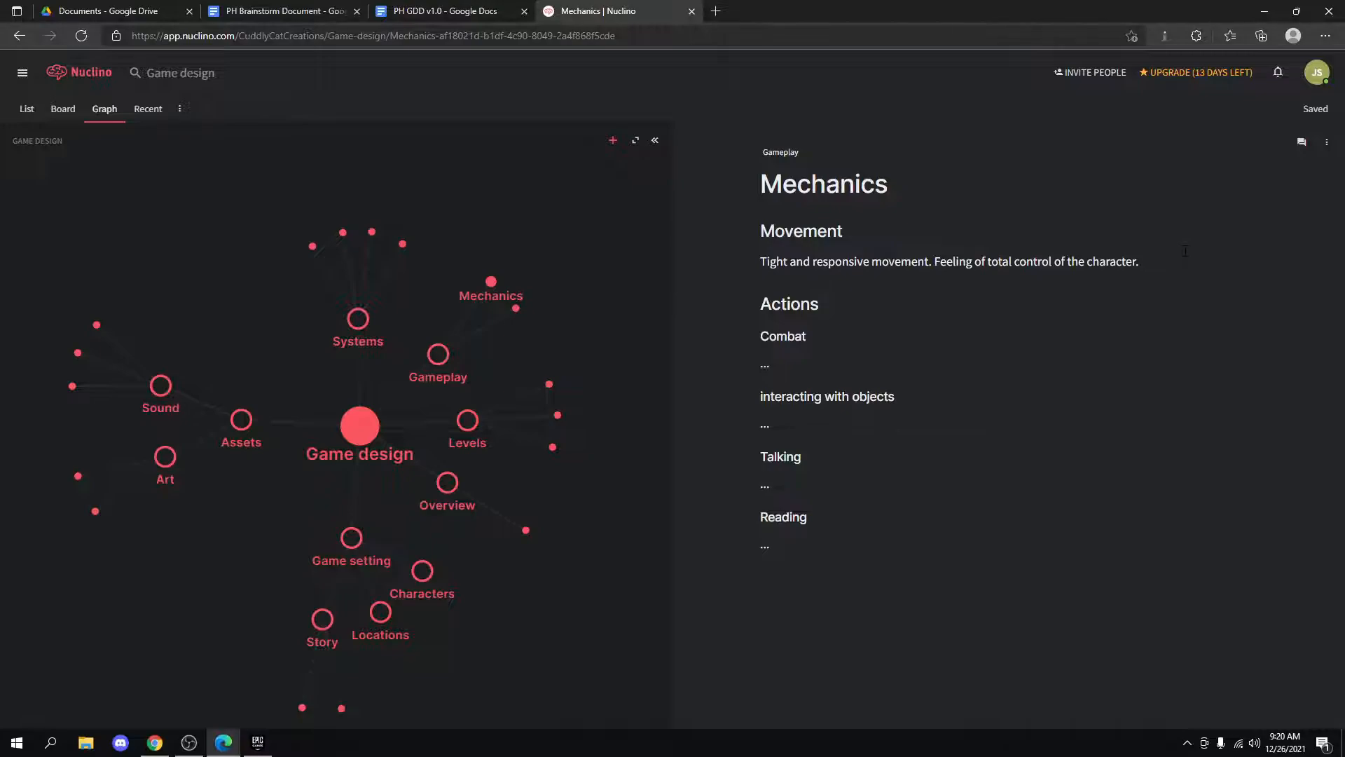
Start a new empty line directly below the Movement paragraph.
key(Return)
key(Return)
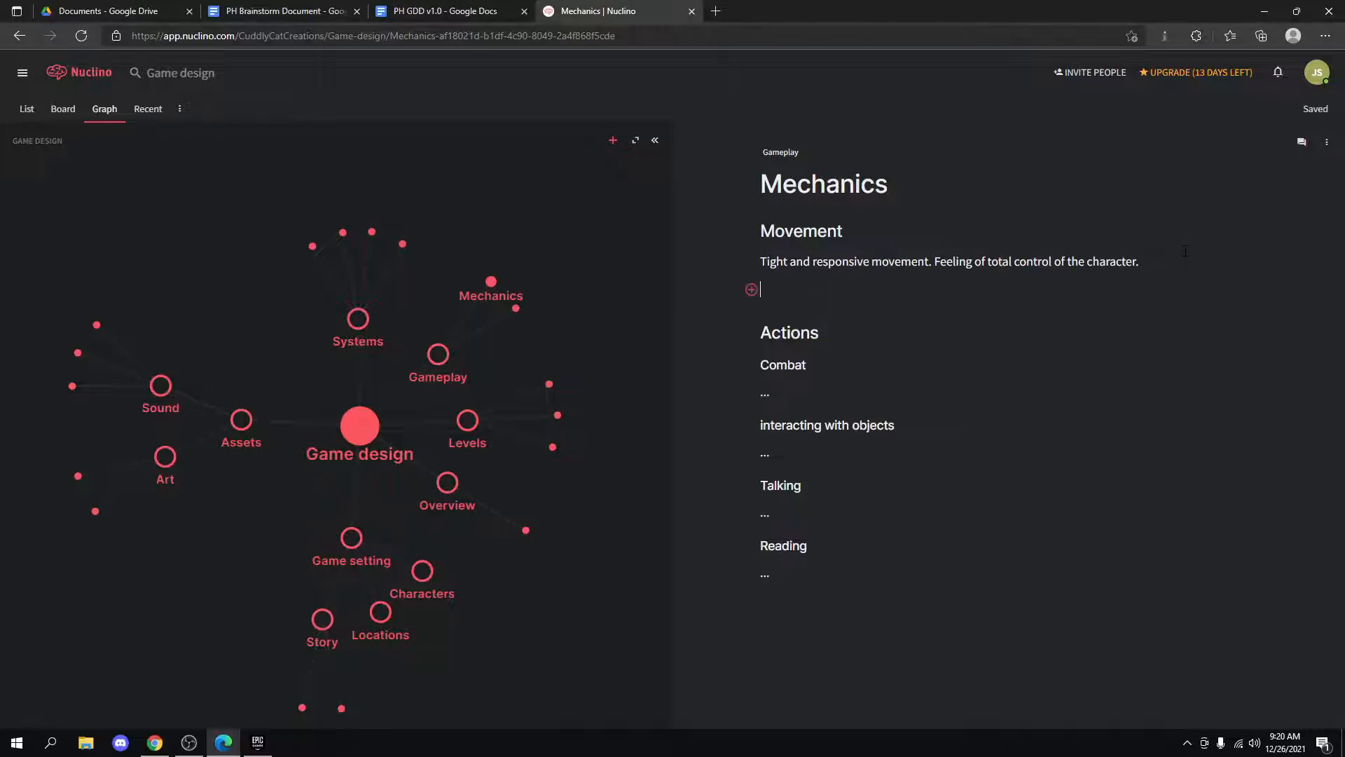
key(BackSpace)
text(Direction)
key(BackSpace)
key(BackSpace)
key(BackSpace)
key(BackSpace)
key(BackSpace)
key(BackSpace)
key(BackSpace)
key(BackSpace)
key(BackSpace)
Insert a bulleted list under the Movement paragraph with the entries "Directional movement", "Jumping" and "Clambering".
click(752, 289)
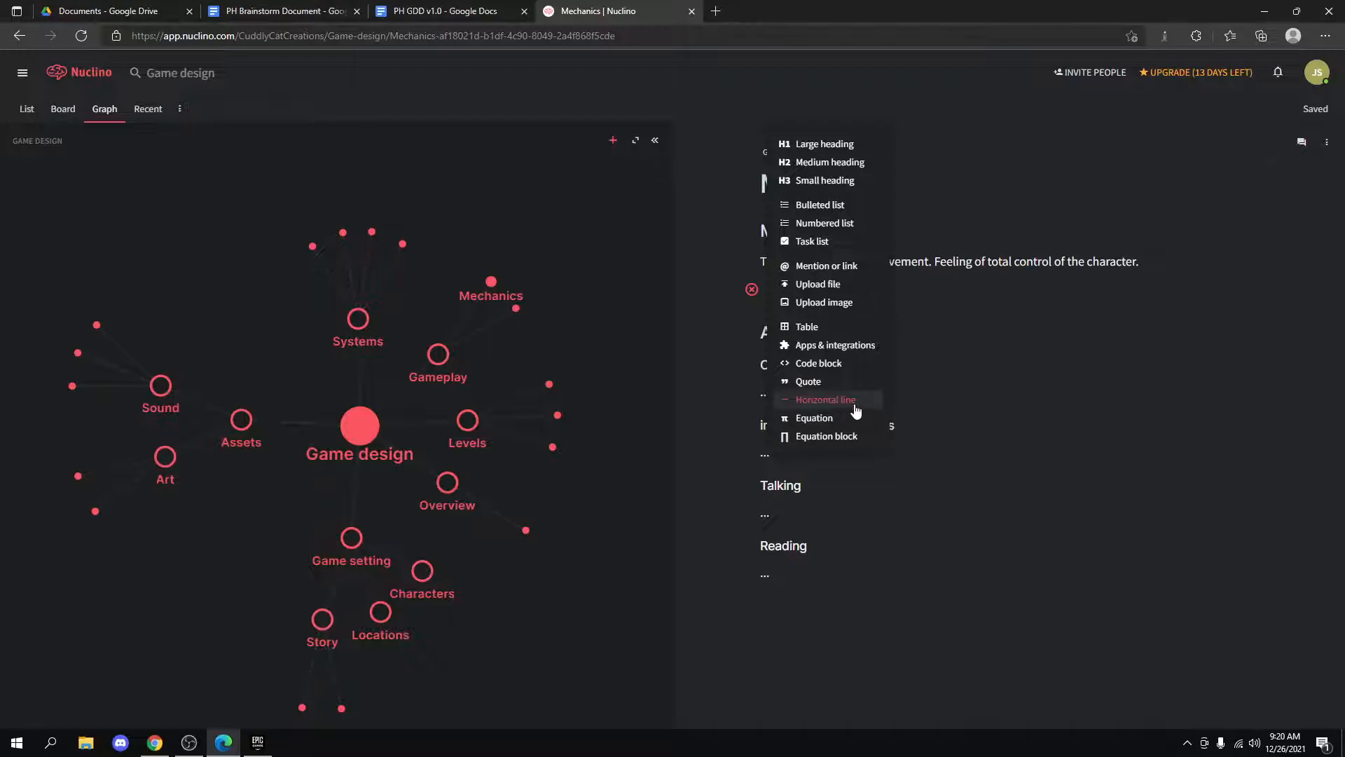
click(844, 206)
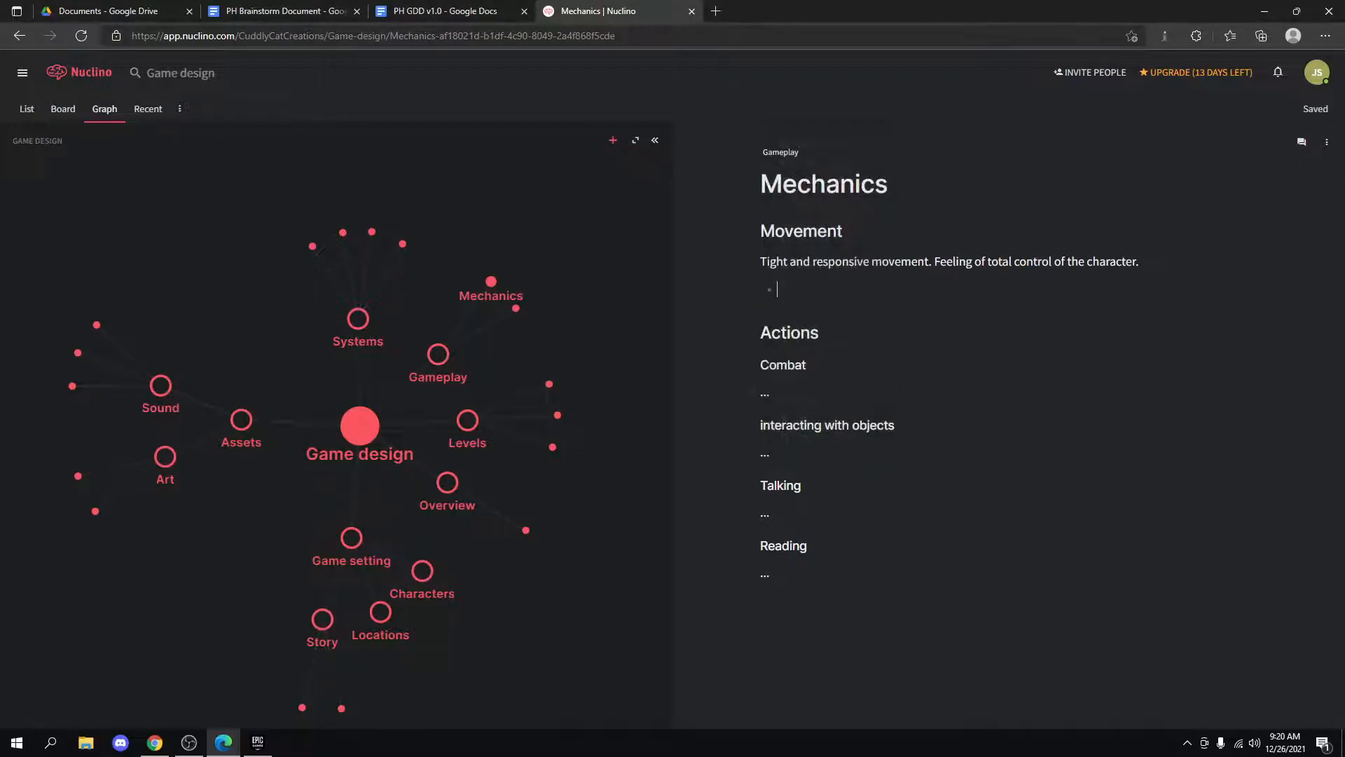
text(Directional movement)
key(Return)
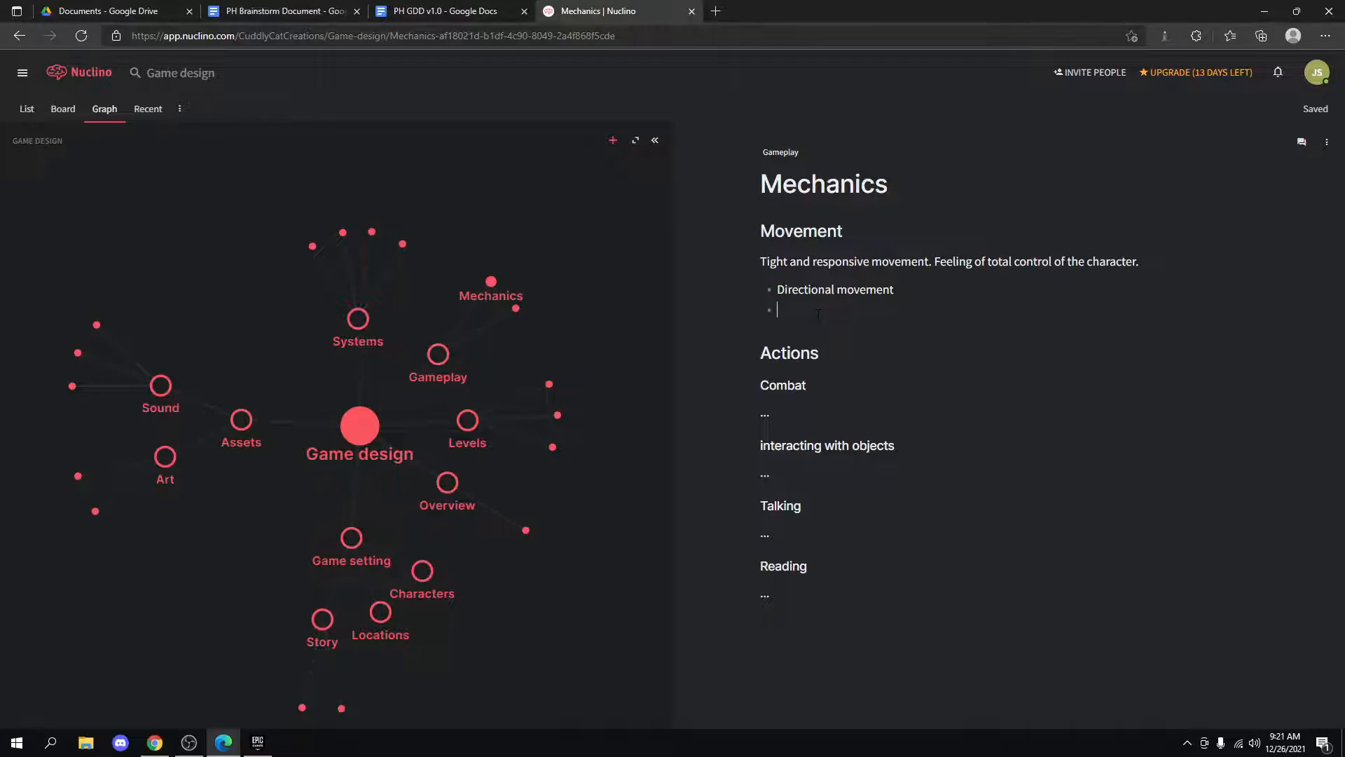
text(Jumping)
key(Return)
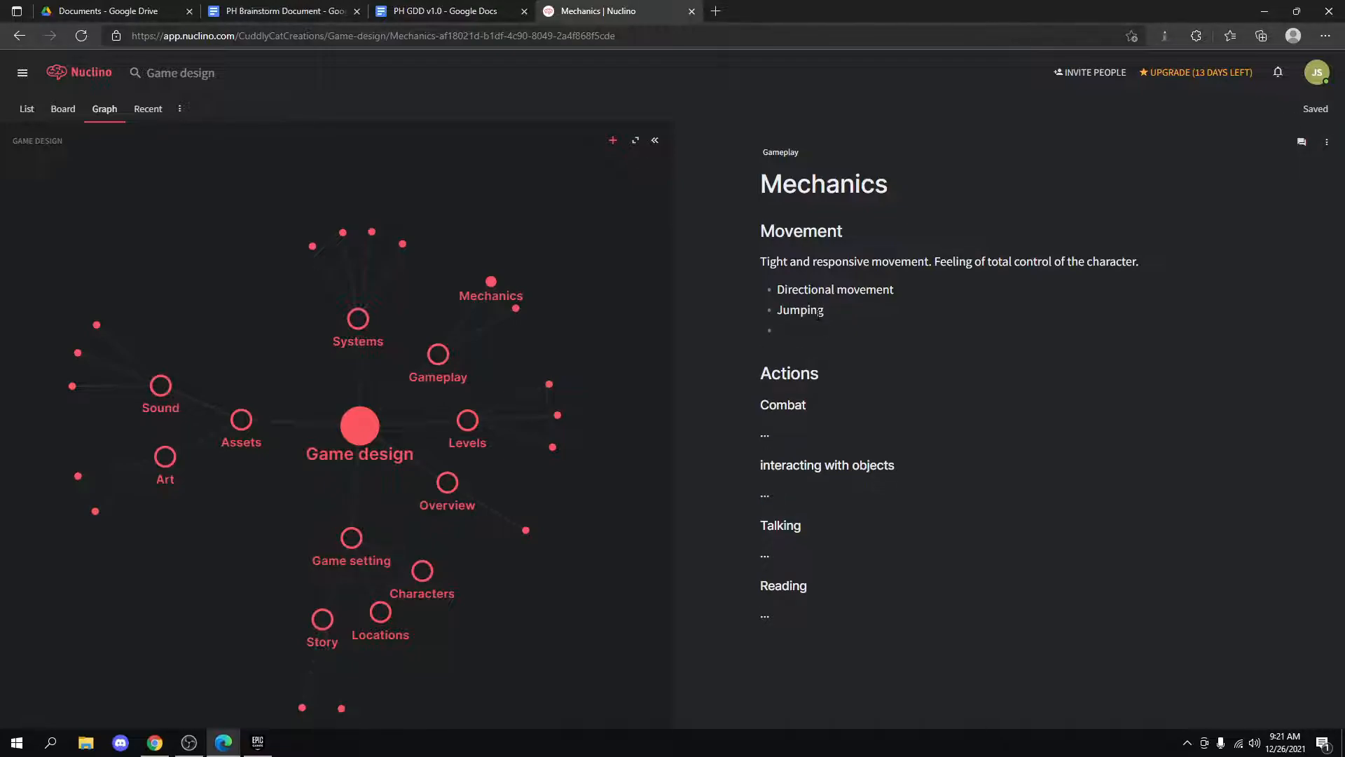
text(Clambering)
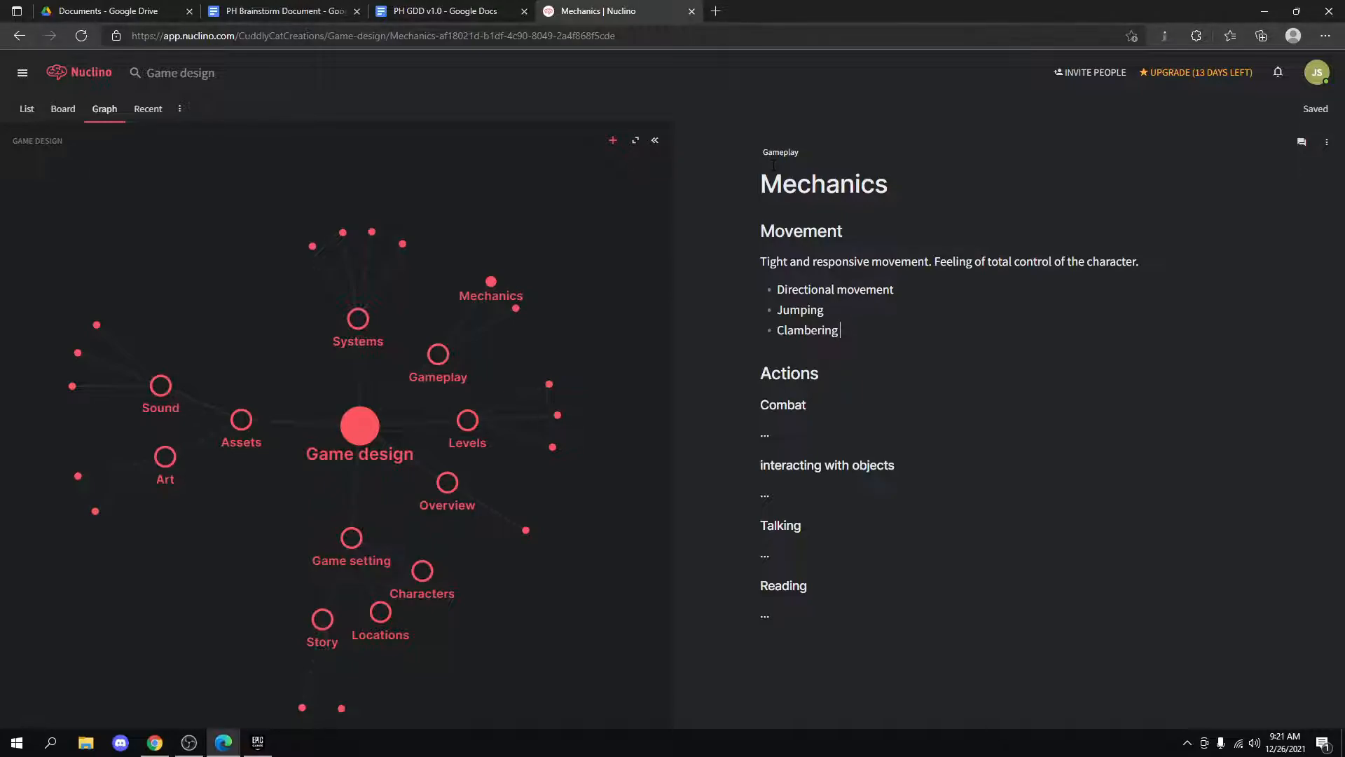
Delete the placeholder dots under the Combat heading.
click(815, 435)
key(BackSpace)
key(BackSpace)
key(BackSpace)
text(Attacking)
key(BackSpace)
key(BackSpace)
key(BackSpace)
key(BackSpace)
key(BackSpace)
key(BackSpace)
key(BackSpace)
key(BackSpace)
key(BackSpace)
Delete the "interacting with objects", Talking and Reading headings together with their placeholder dots.
drag(763, 623, 751, 464)
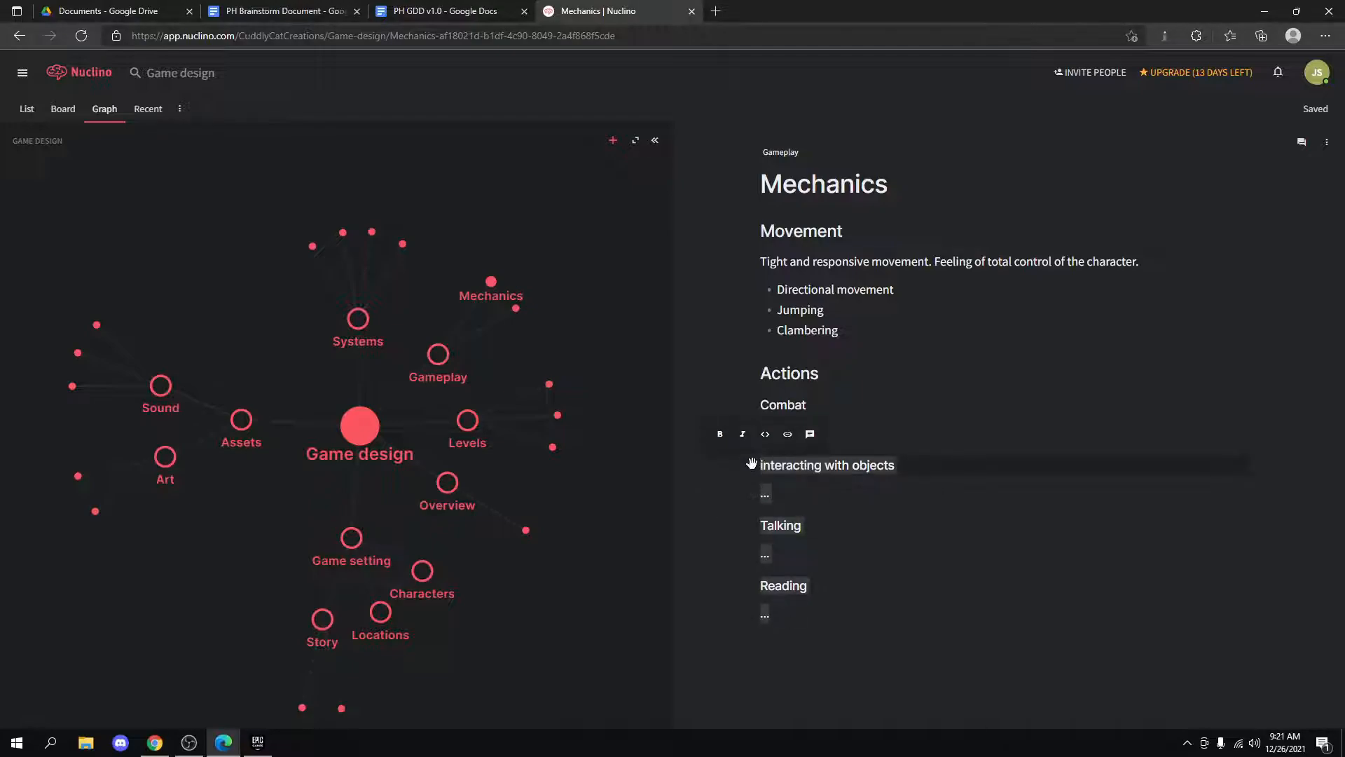
key(BackSpace)
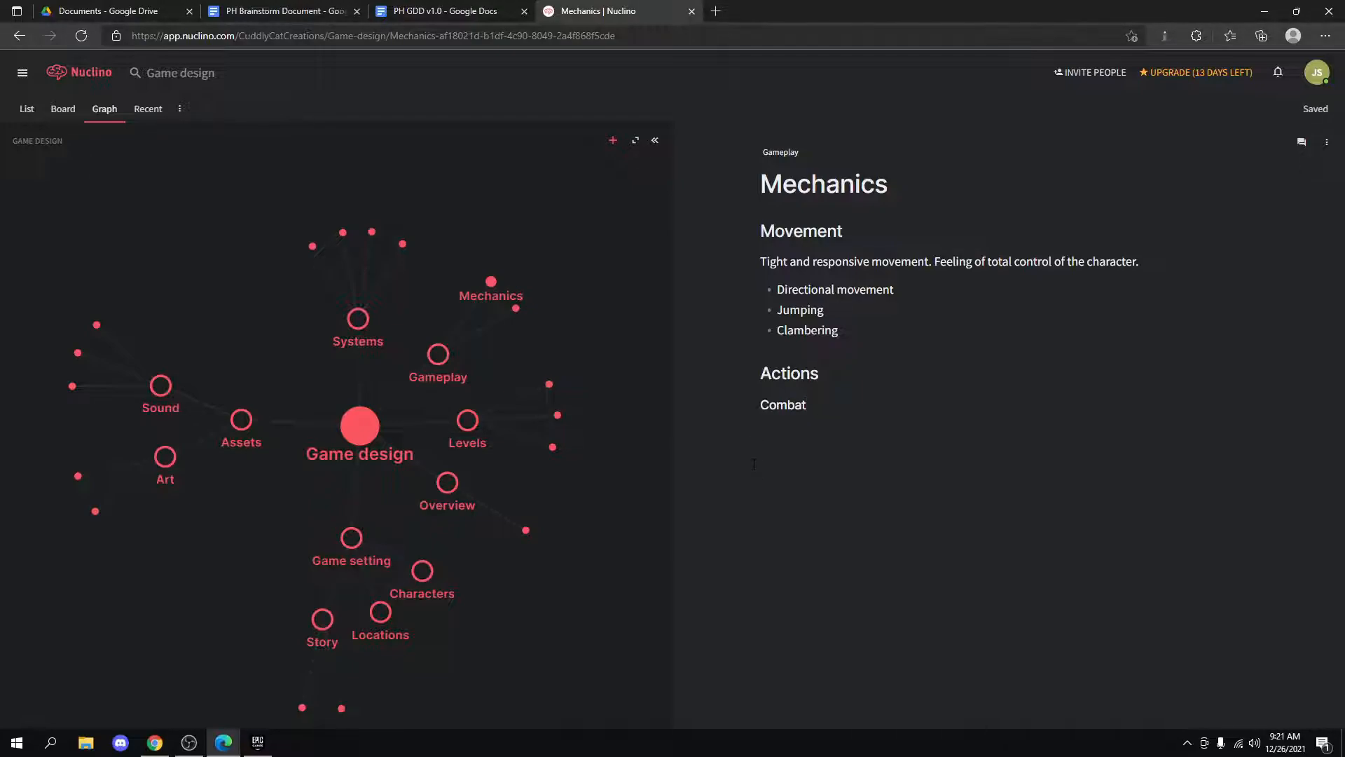
key(Return)
text(Intuitive combat system.)
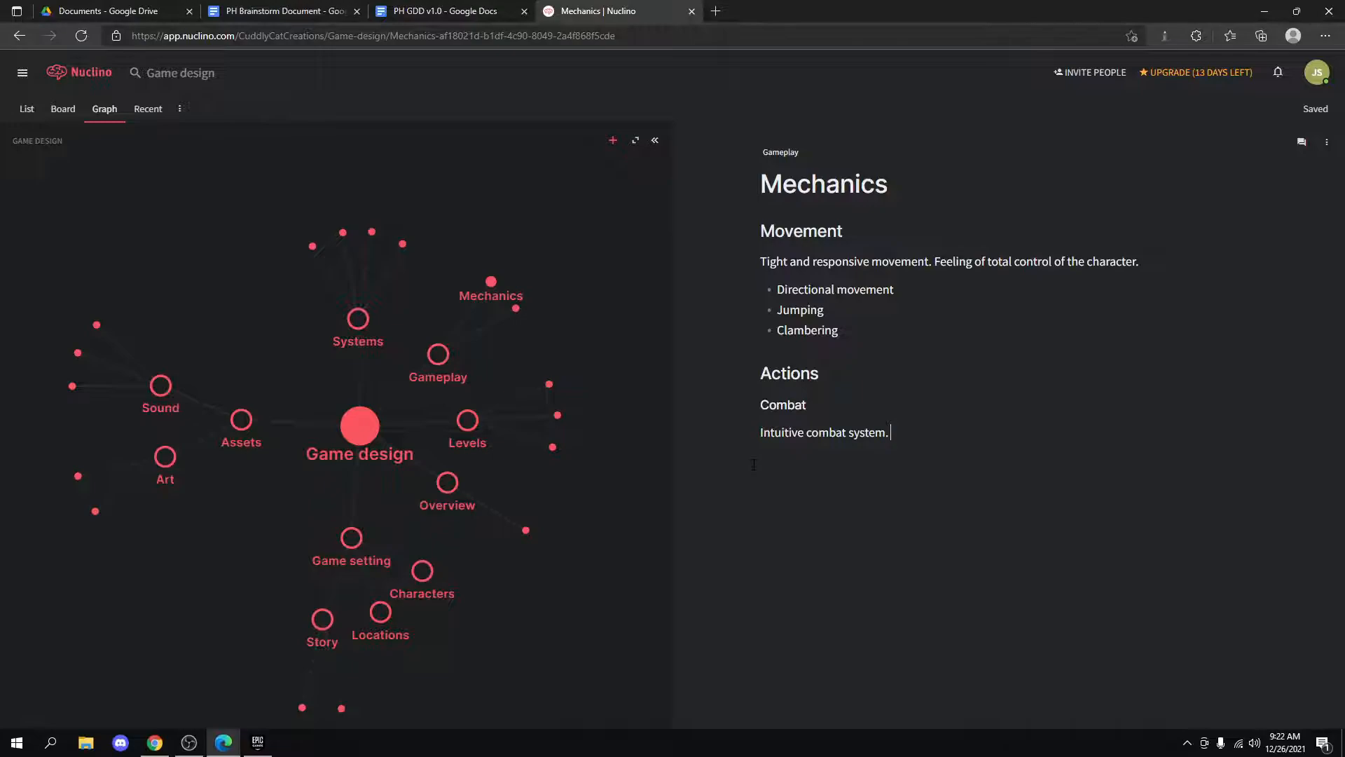
key(BackSpace)
key(BackSpace)
key(BackSpace)
key(BackSpace)
key(BackSpace)
key(BackSpace)
key(BackSpace)
key(BackSpace)
key(BackSpace)
key(BackSpace)
key(BackSpace)
key(BackSpace)
key(BackSpace)
key(BackSpace)
key(BackSpace)
key(BackSpace)
key(BackSpace)
key(BackSpace)
key(BackSpace)
key(BackSpace)
key(BackSpace)
key(BackSpace)
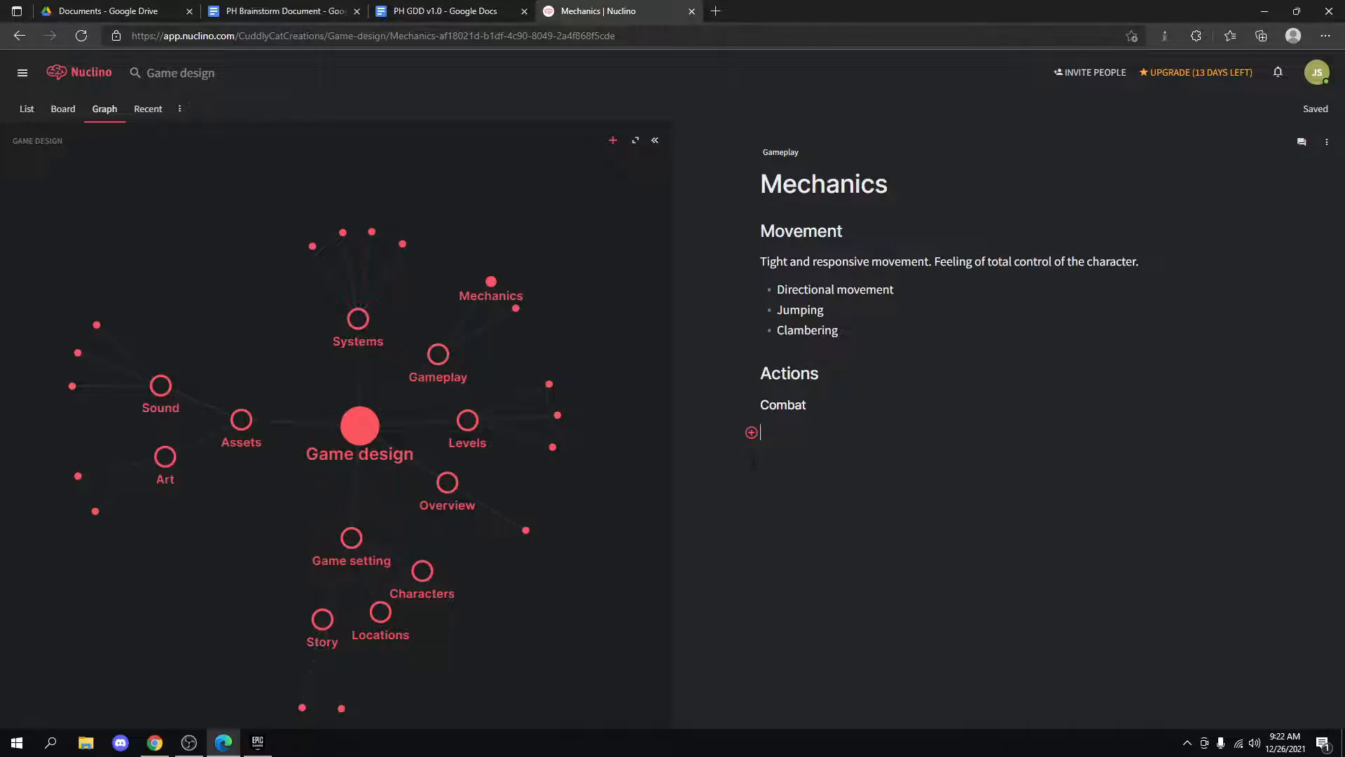
Insert a medium heading below Combat and delete the small Combat heading's text.
click(751, 432)
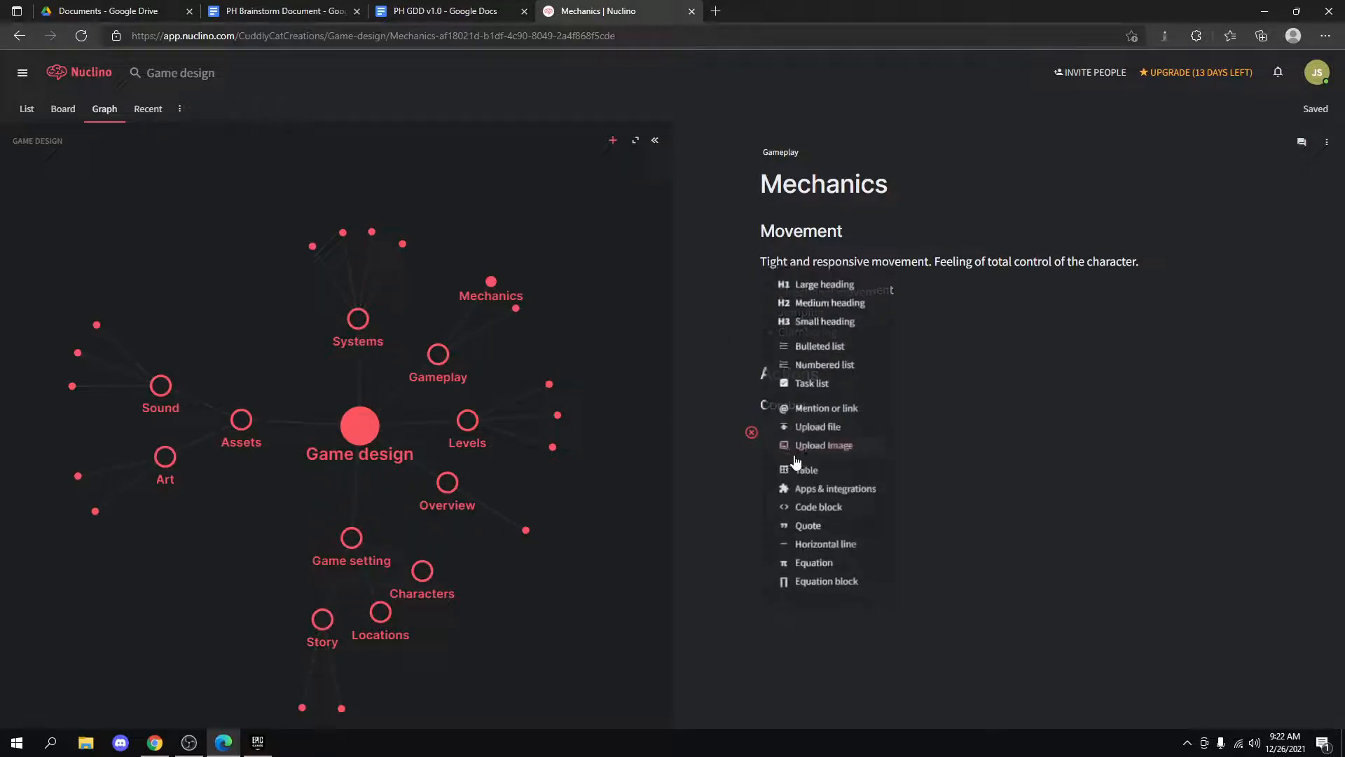
click(828, 309)
double_click(787, 405)
key(BackSpace)
Change the Movement and Actions headings to large headings.
click(801, 371)
double_click(801, 370)
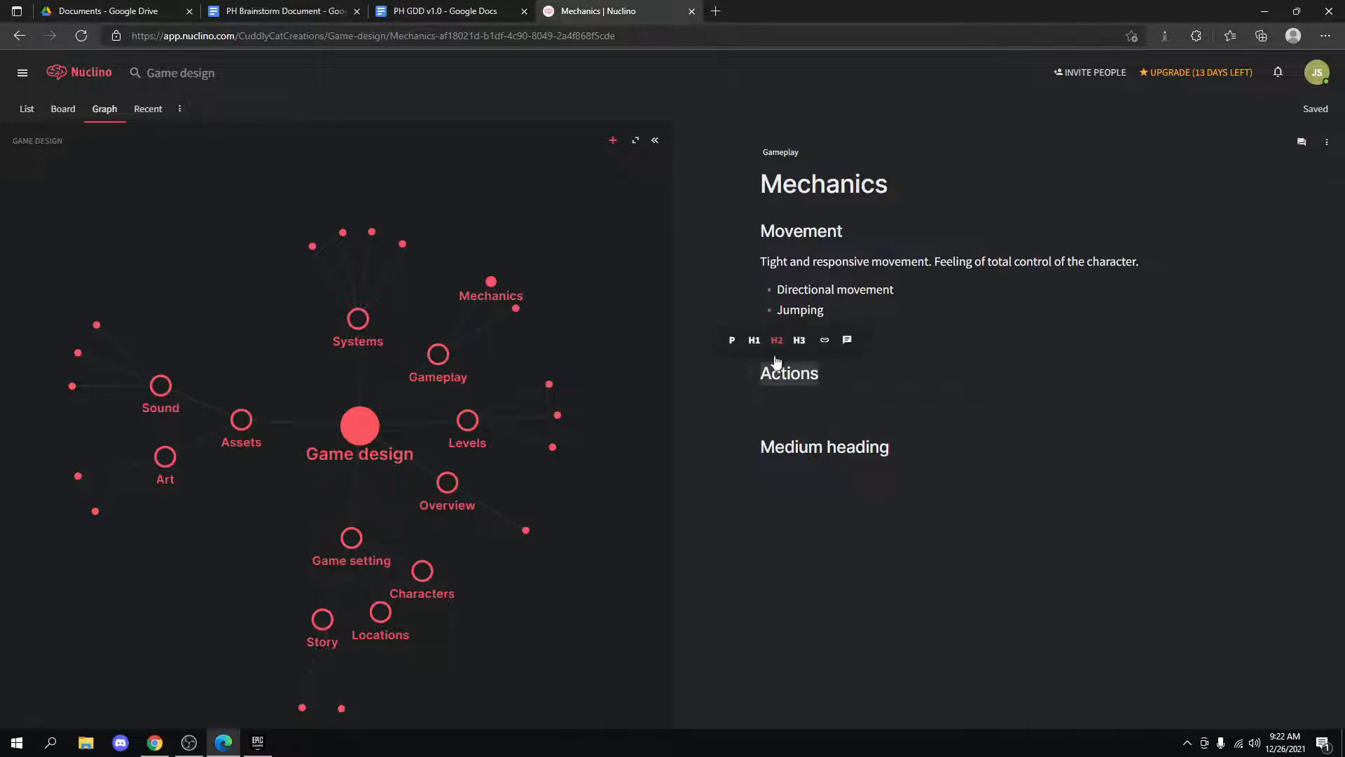
click(786, 373)
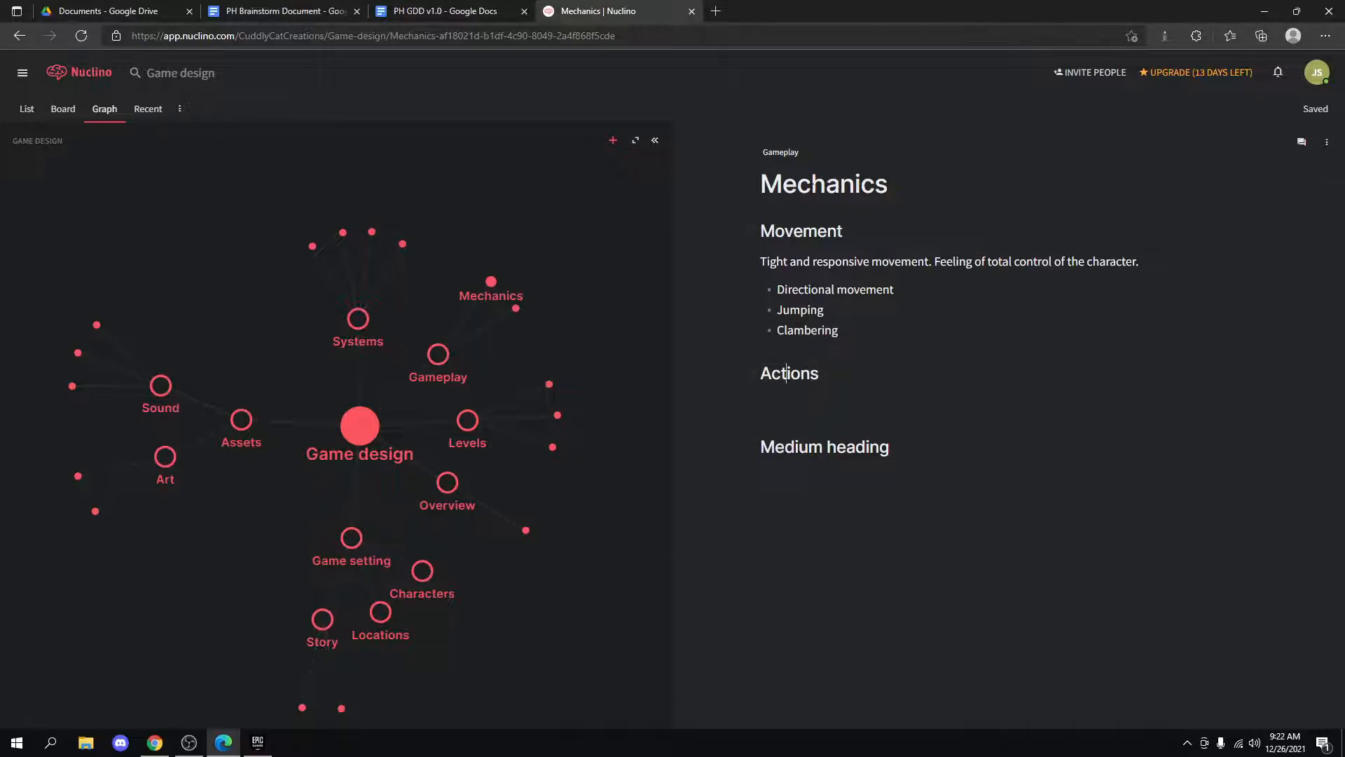
double_click(793, 230)
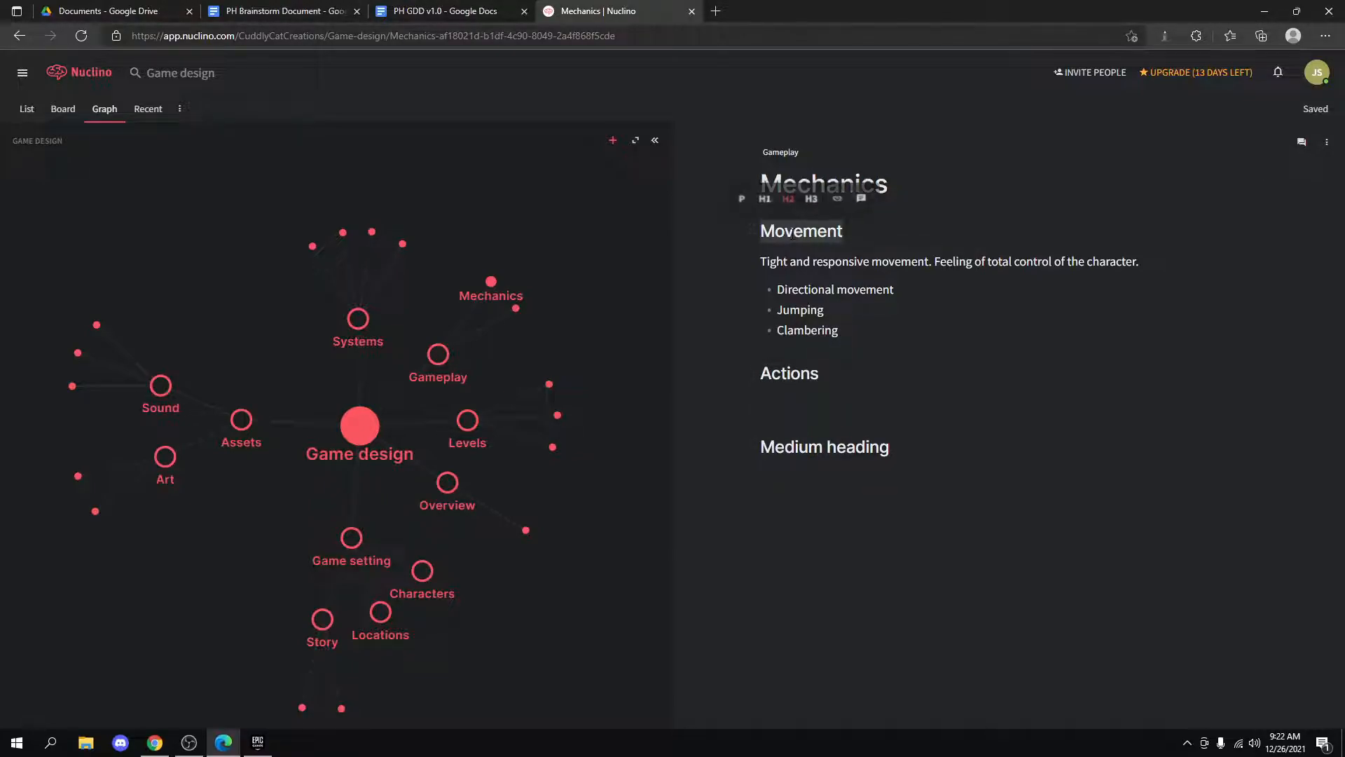
click(766, 198)
double_click(785, 377)
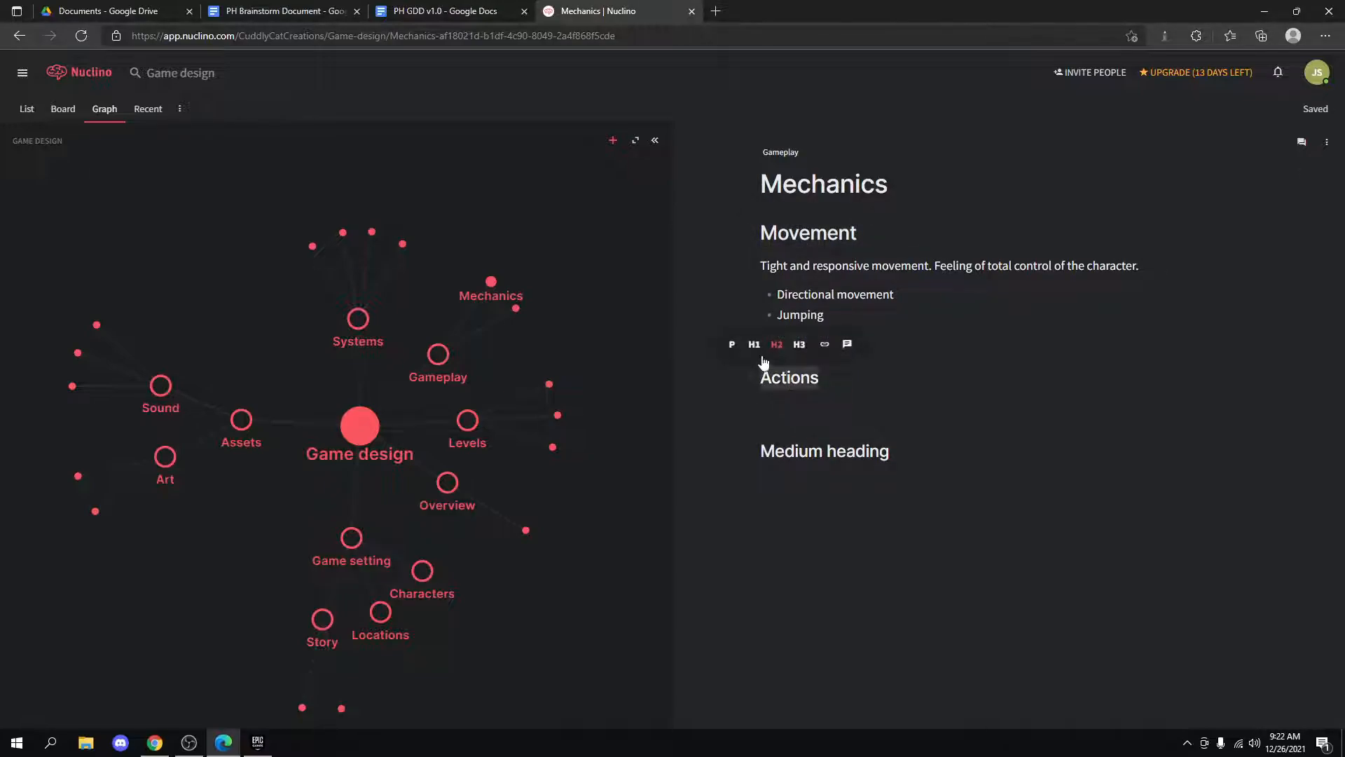
click(753, 344)
Delete the unused "Medium heading" and the empty lines below the Actions heading.
triple_click(827, 465)
key(BackSpace)
key(BackSpace)
key(BackSpace)
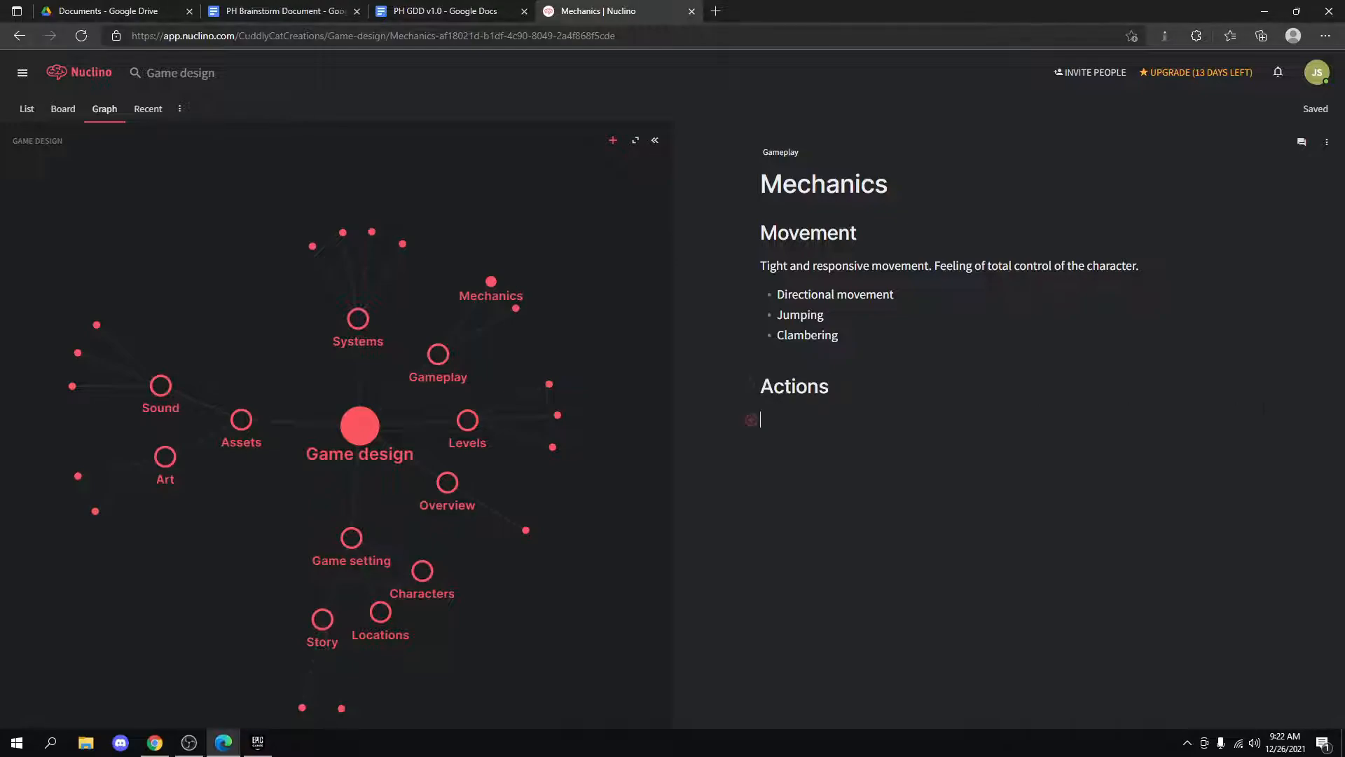
key(BackSpace)
Insert a medium heading reading "Combat" directly below the Actions heading.
double_click(811, 386)
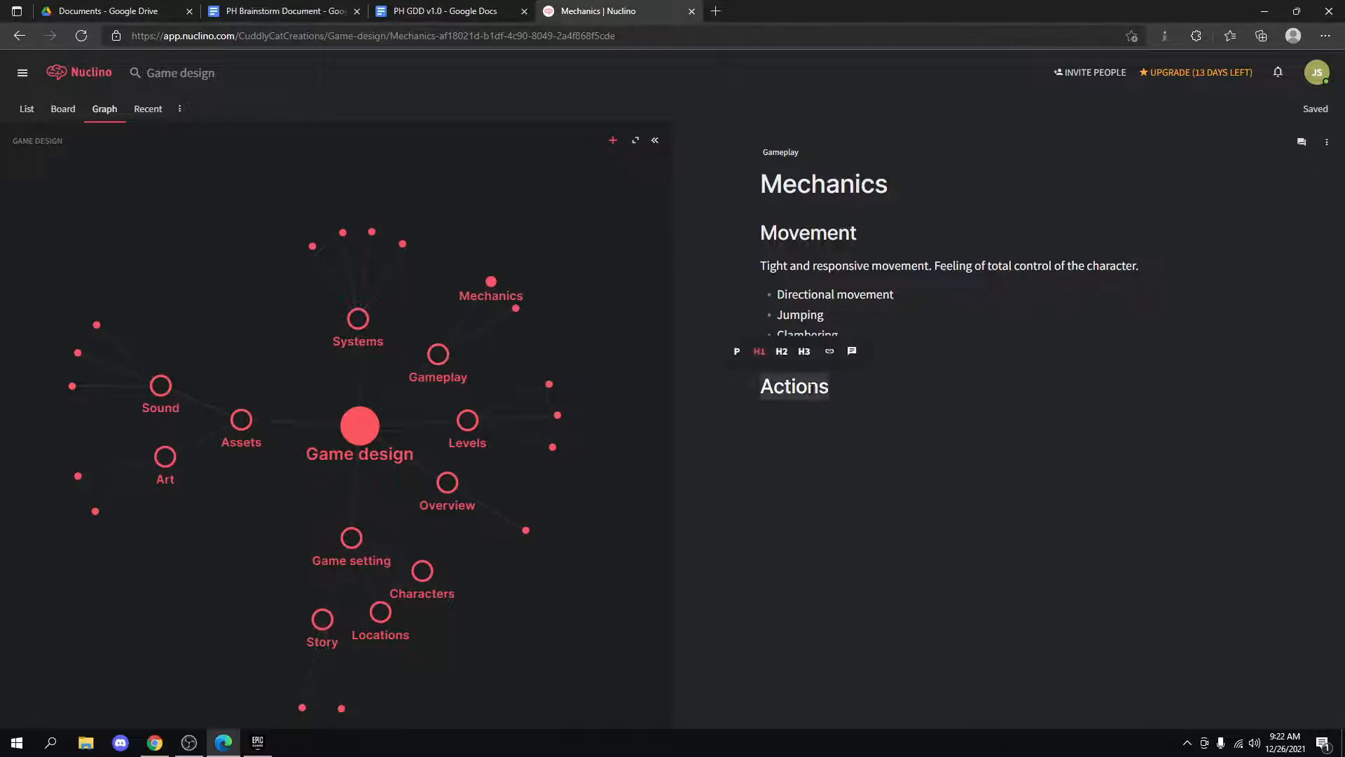
click(809, 385)
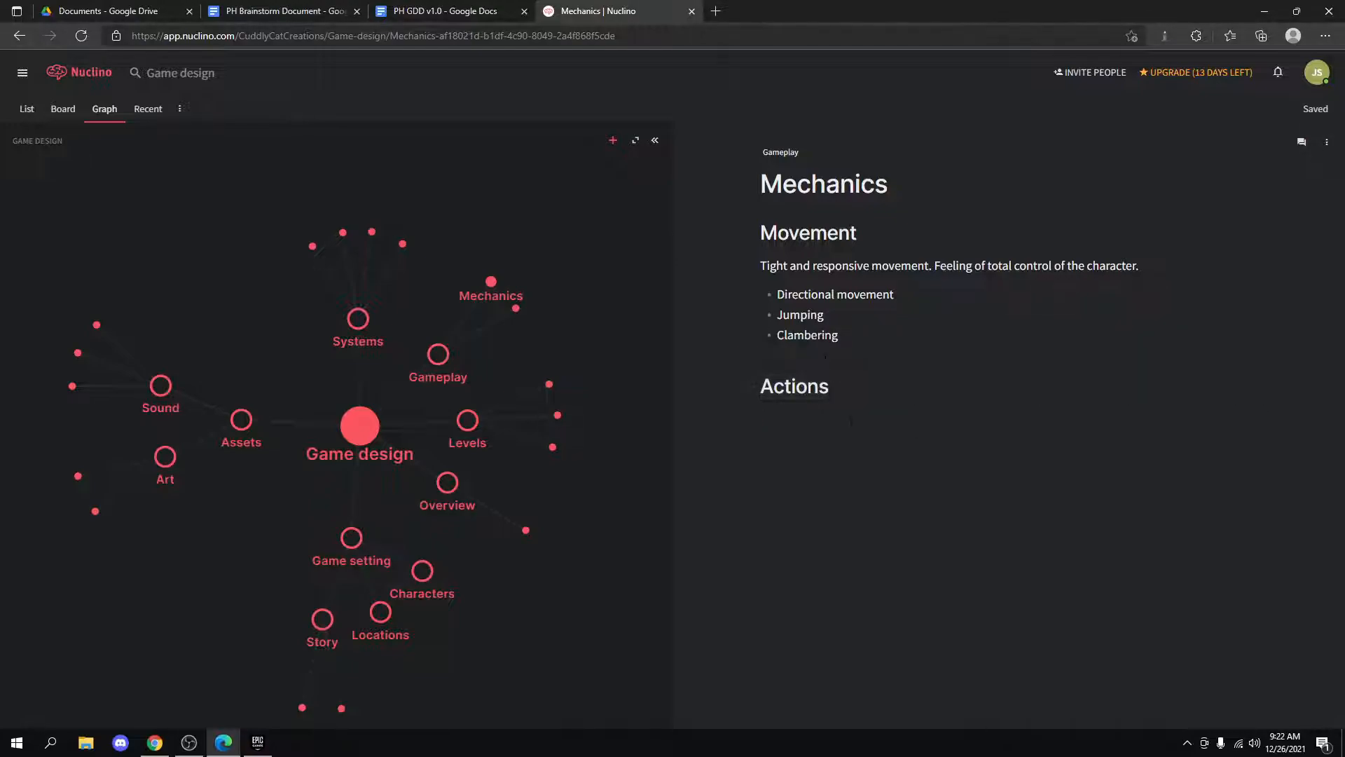
key(BackSpace)
text(s)
key(Return)
click(751, 419)
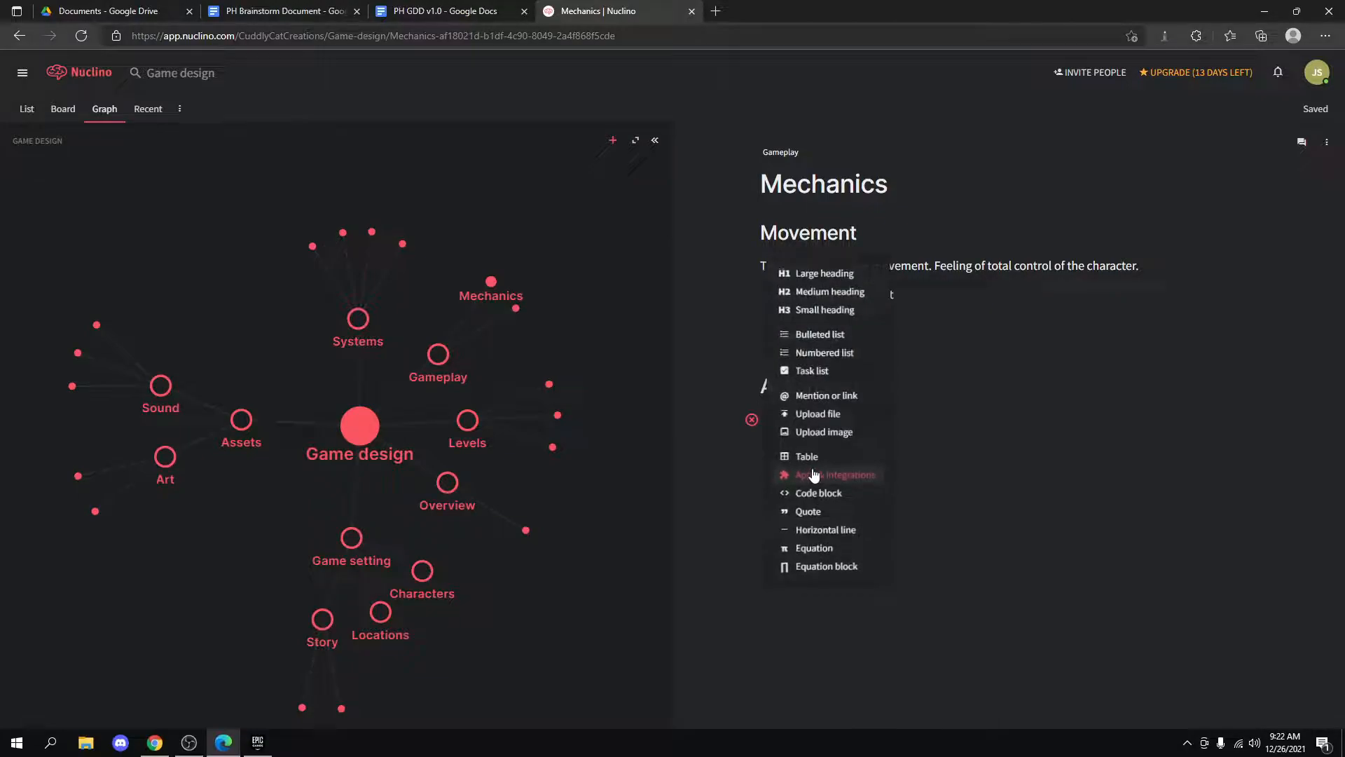
click(817, 288)
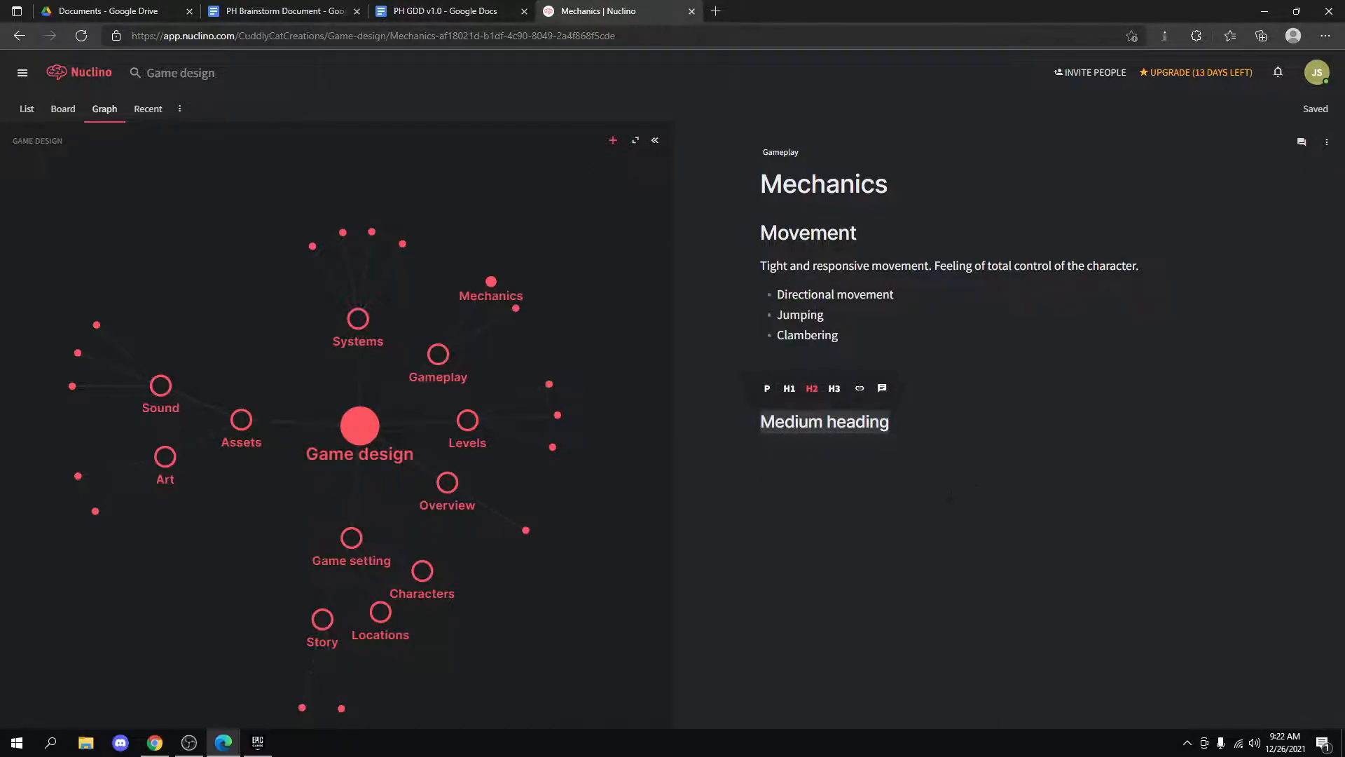
text(M)
key(BackSpace)
text(Comabt)
key(BackSpace)
key(BackSpace)
key(BackSpace)
text(bn)
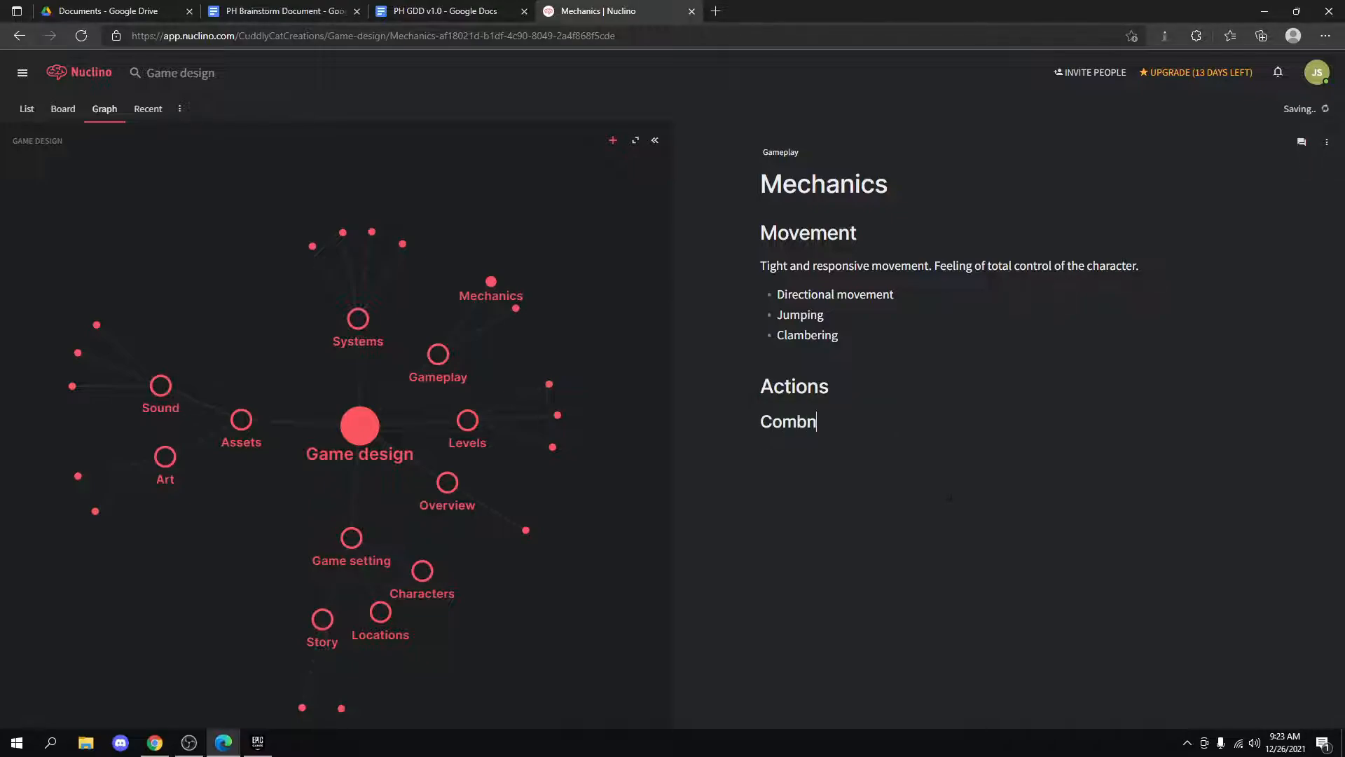
key(BackSpace)
text(at)
Add a small heading reading "Melee" below the Combat heading.
key(Return)
click(752, 451)
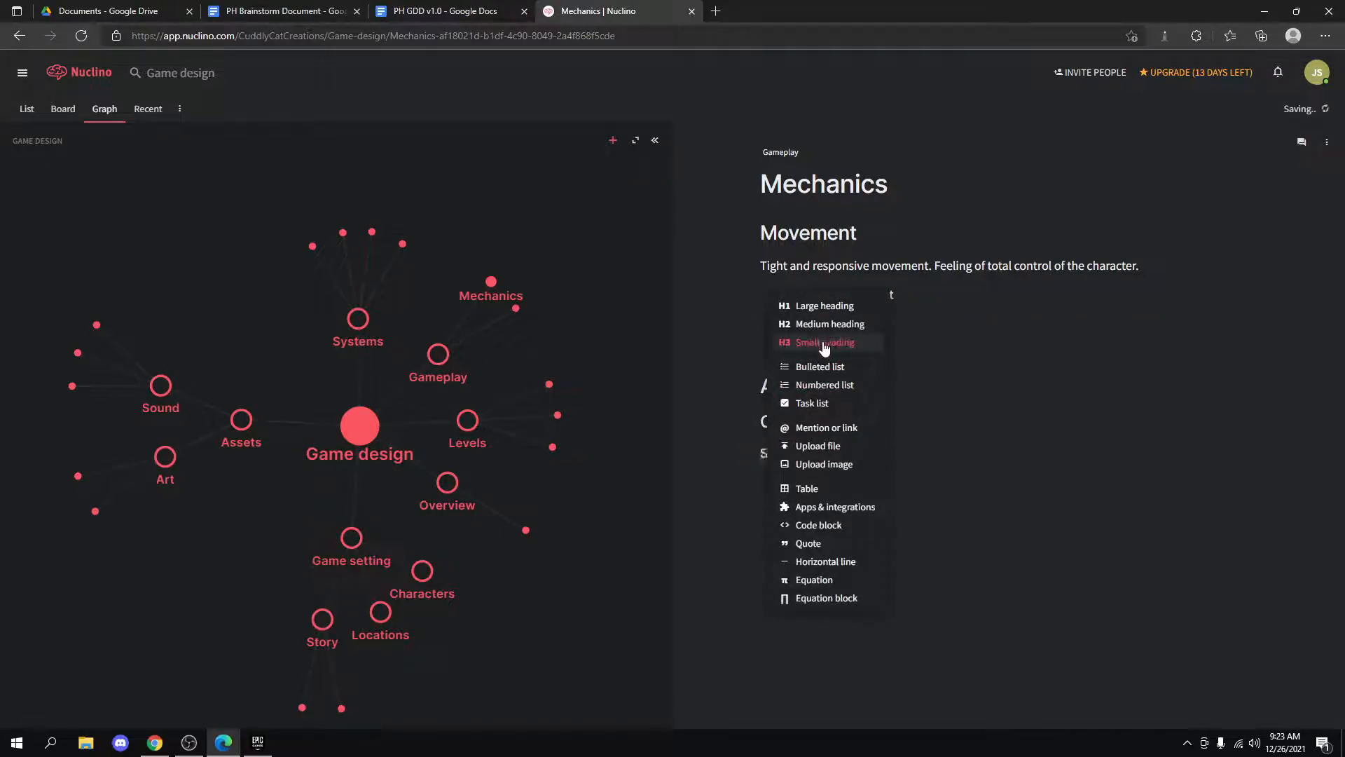
click(809, 343)
text(Melee)
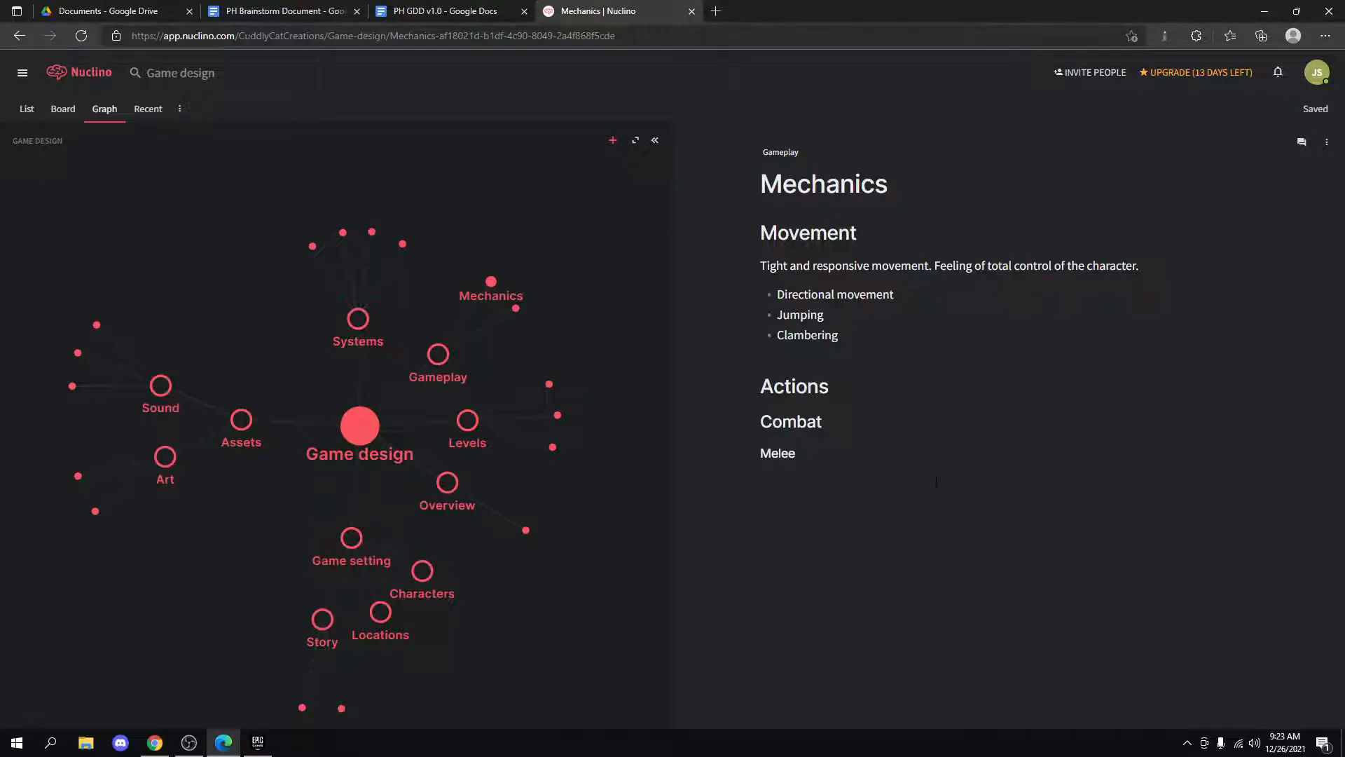
Write "Simple in design. Intuitive. Light and heavy attack." as the description under the Melee heading.
key(Return)
text(Simple inm)
key(BackSpace)
text(design. In)
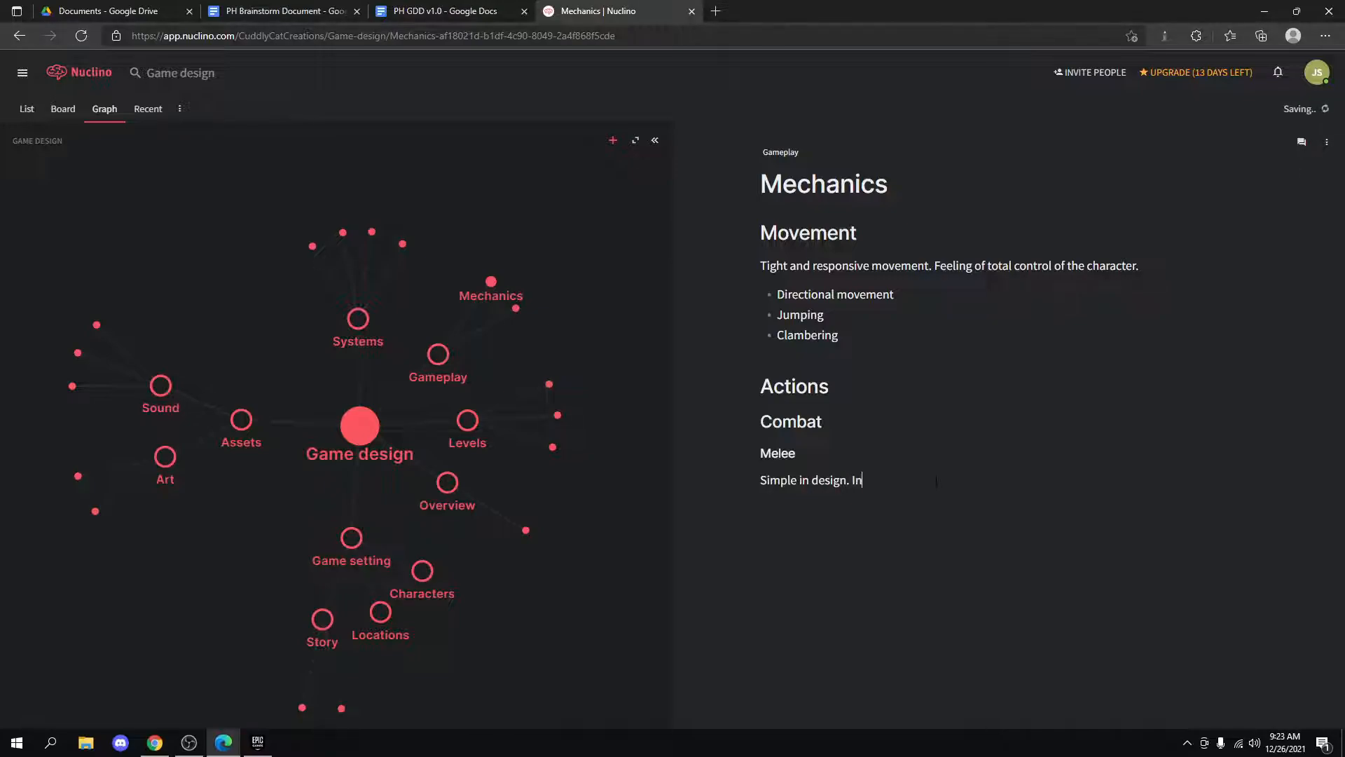
text(tuitive.)
text(Light and heavy attack.)
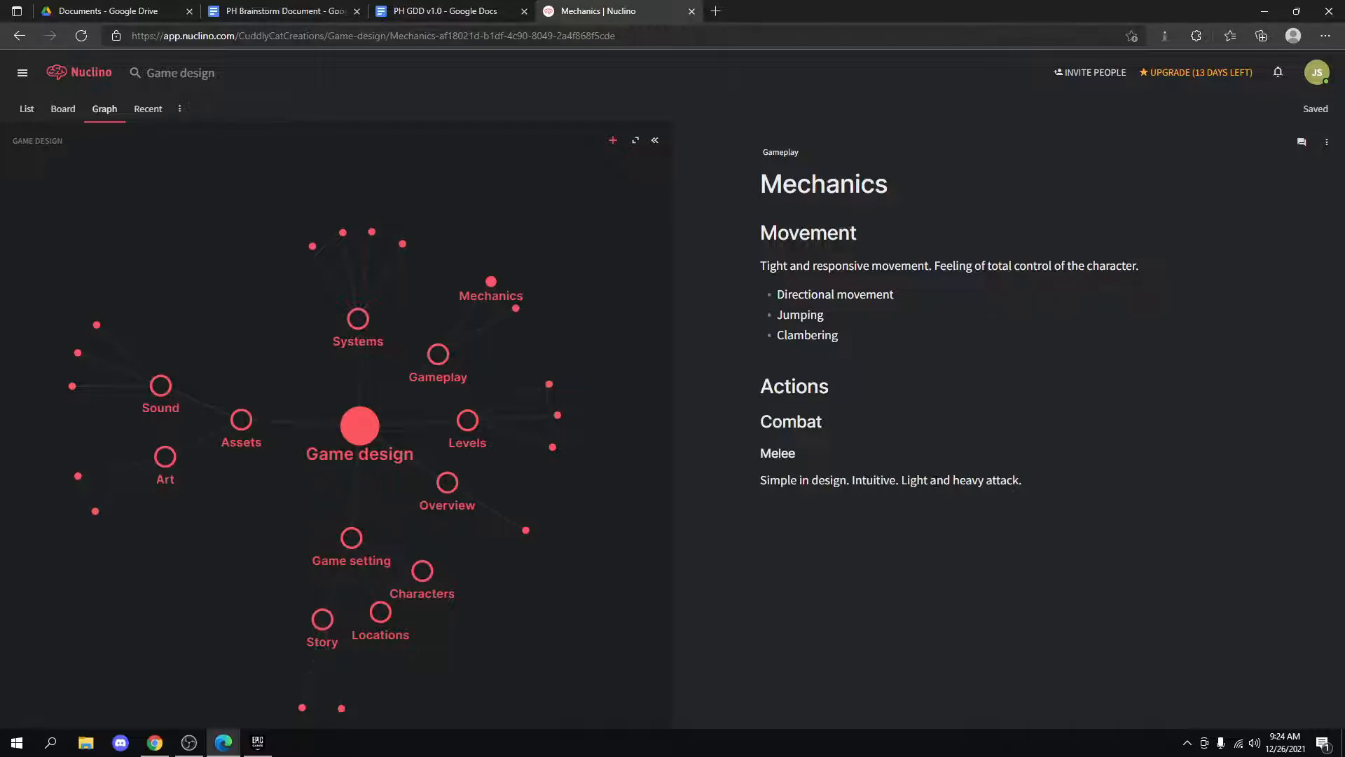
Insert "and feels fluid" after "Intuitive" in the Melee description.
key(Left)
key(Left)
text(a)
key(BackSpace)
text(and feels fluid)
key(Right)
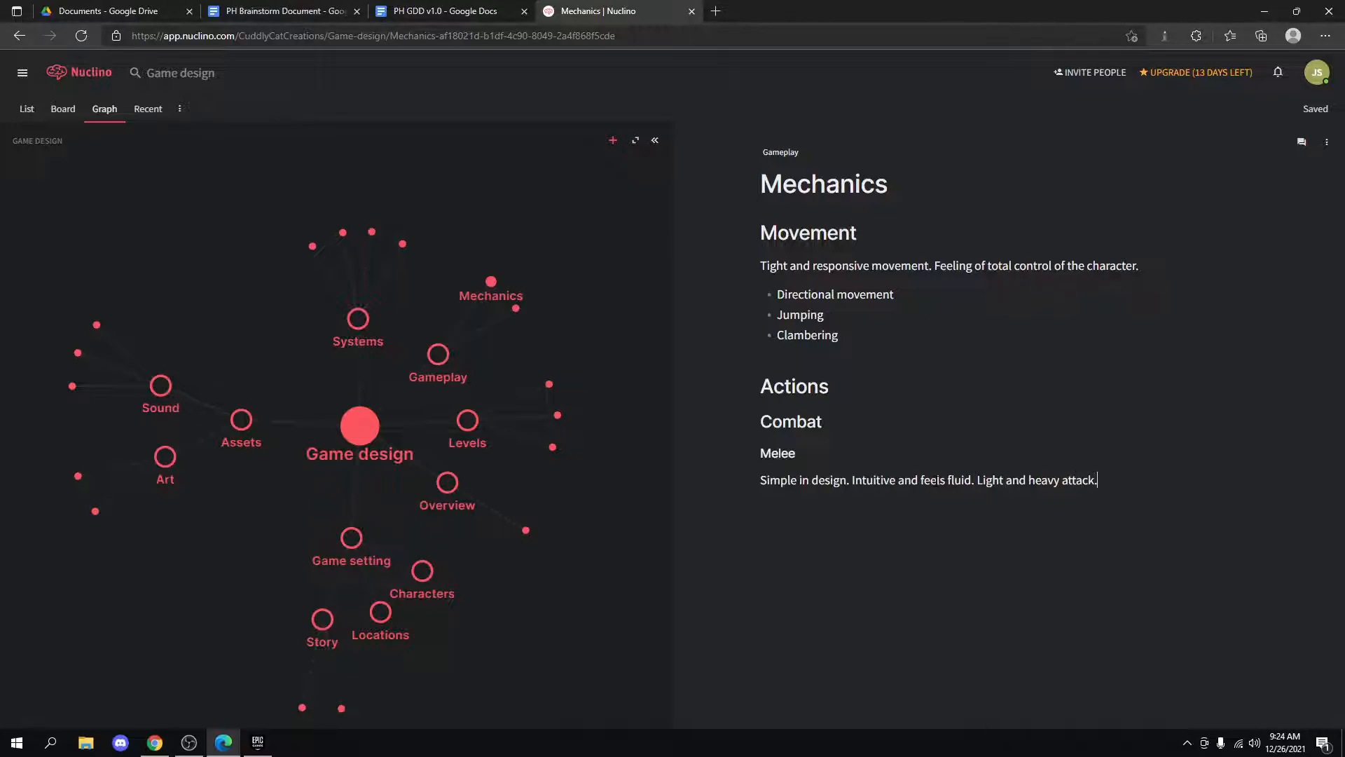
Add a small heading reading "Magic" below the Melee description.
key(Return)
key(BackSpace)
click(749, 510)
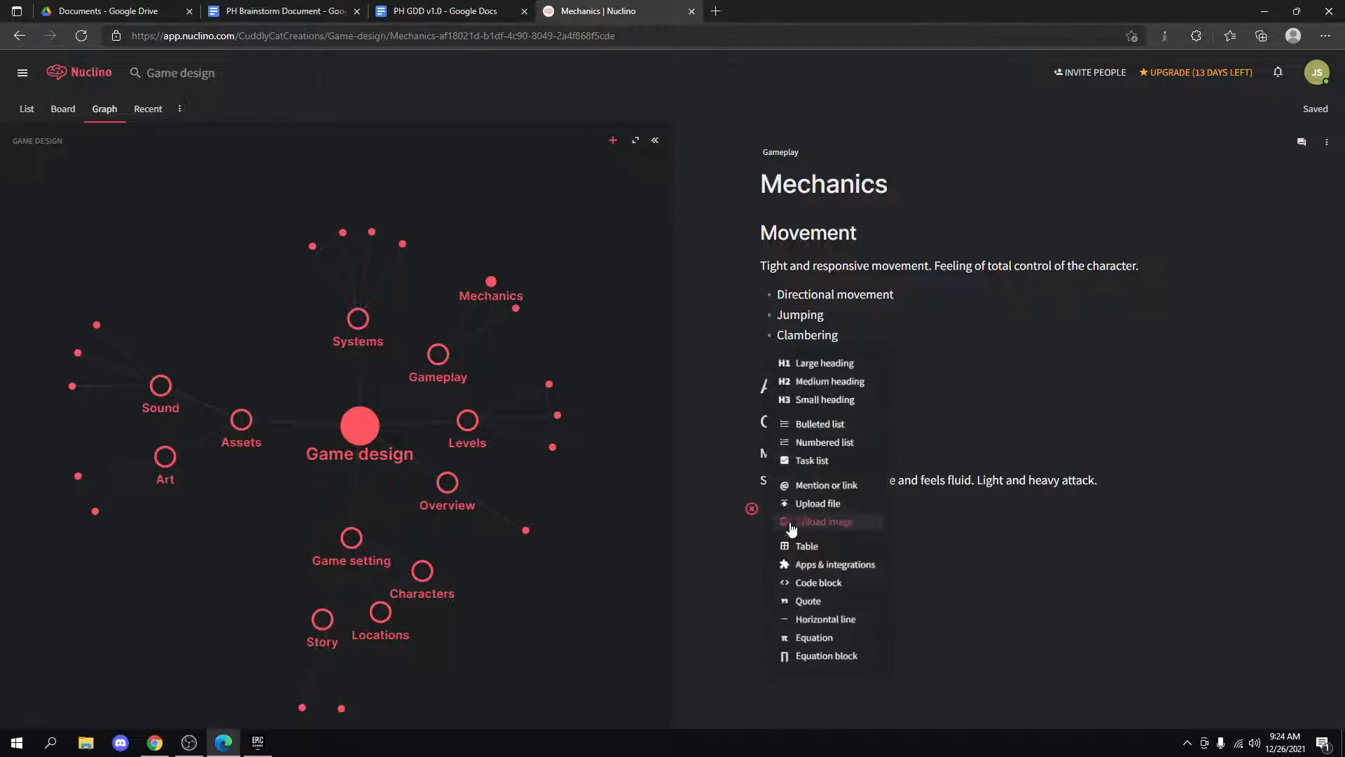
click(790, 396)
text(Magic)
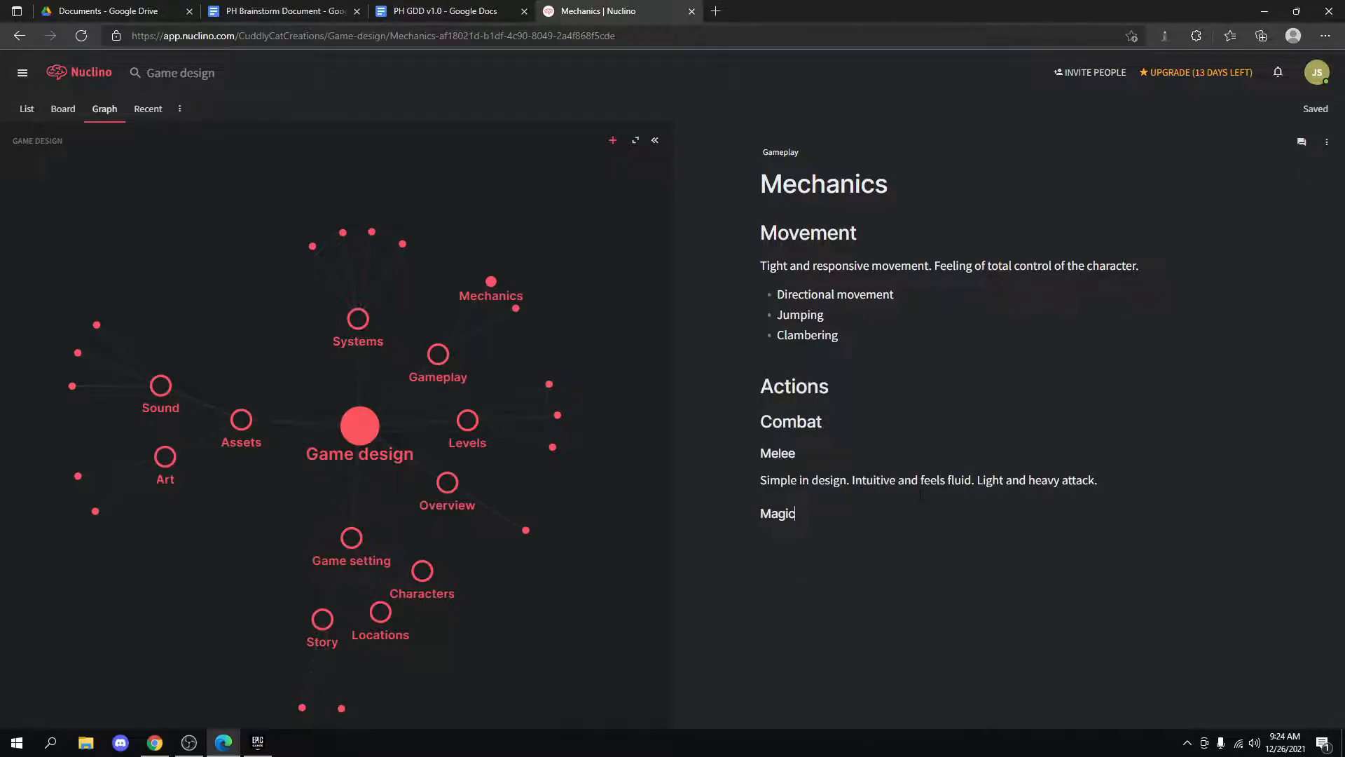
Write "More complex in design than the melee system" under the Magic heading.
key(Return)
text(More complec)
key(BackSpace)
text(x in design )
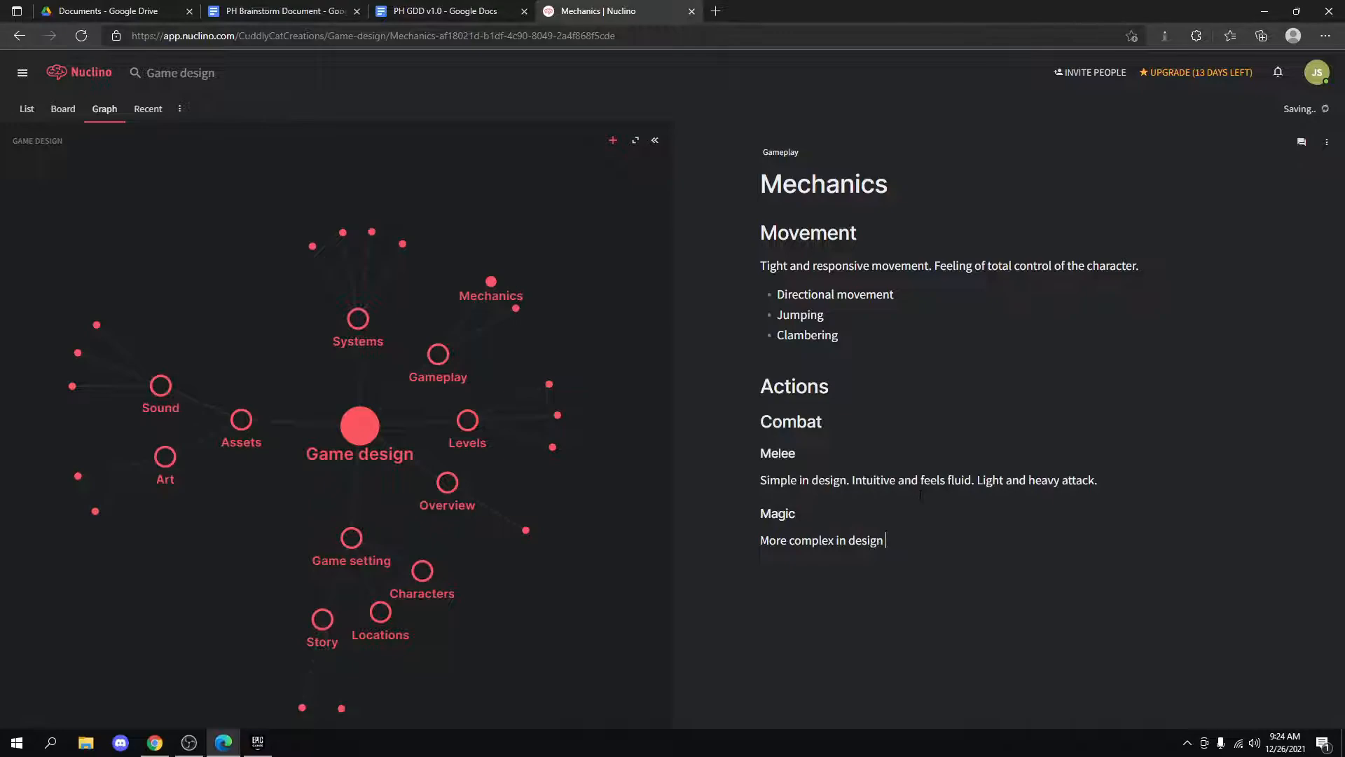
text(than the melee system)
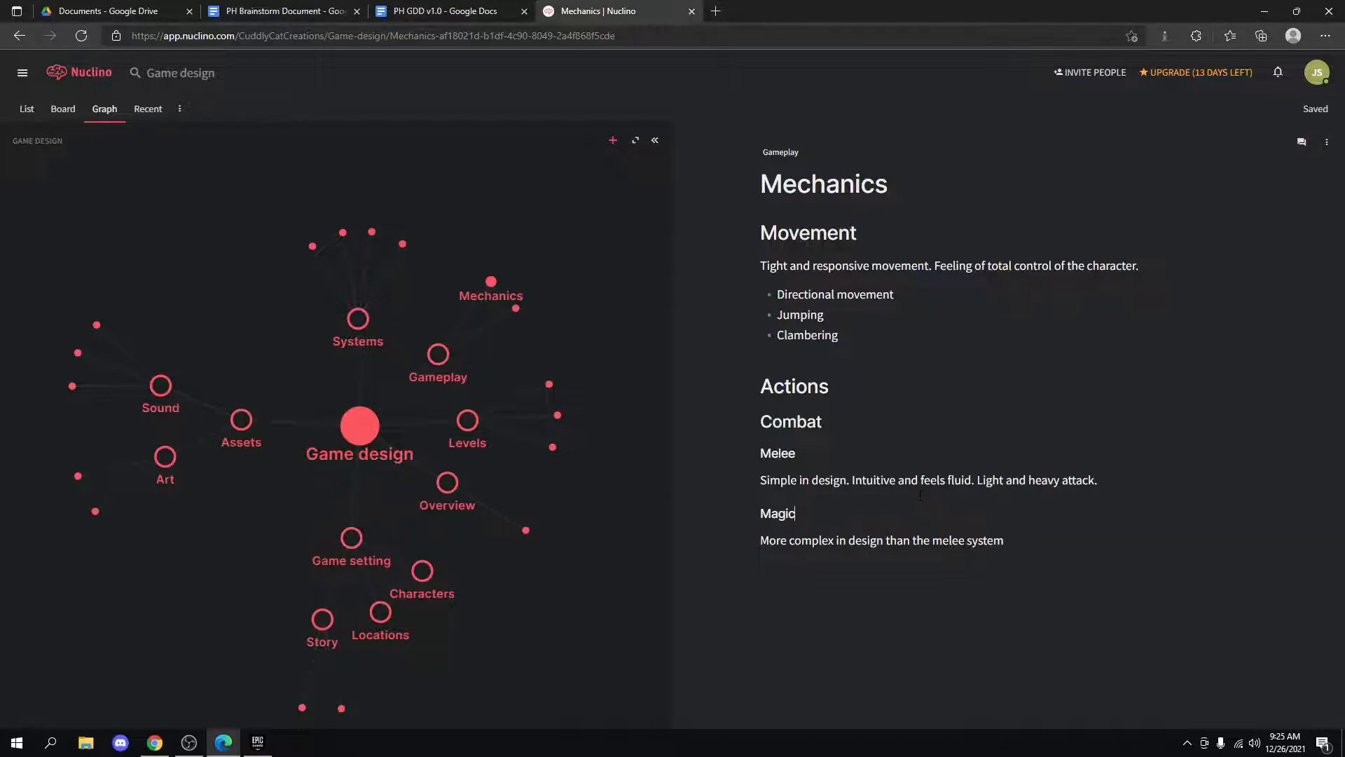
Append "Complimented with sockets in gear, potions and skill lines." to the end of the Melee description.
key(Right)
text(Coim)
key(BackSpace)
key(BackSpace)
text(mpliment)
text(with sockets)
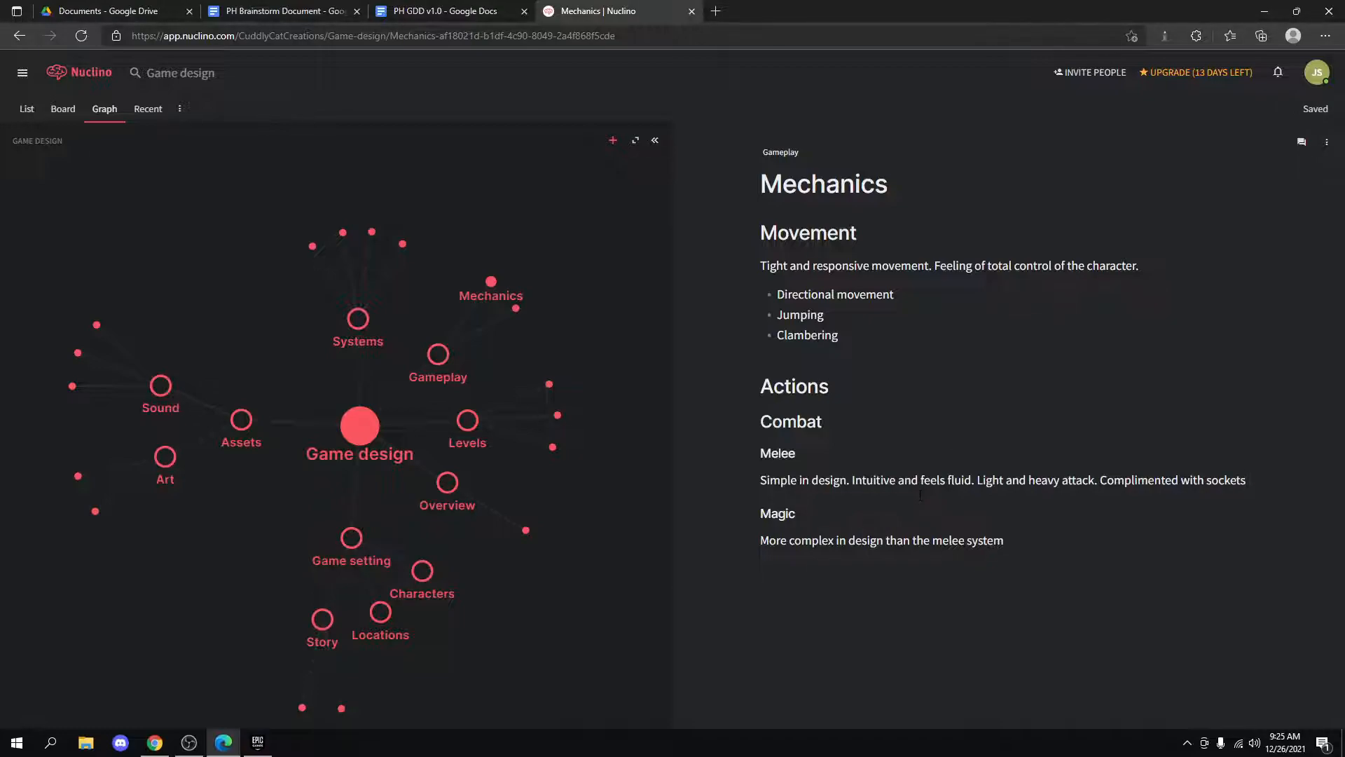
text( from)
key(BackSpace)
key(BackSpace)
key(BackSpace)
key(BackSpace)
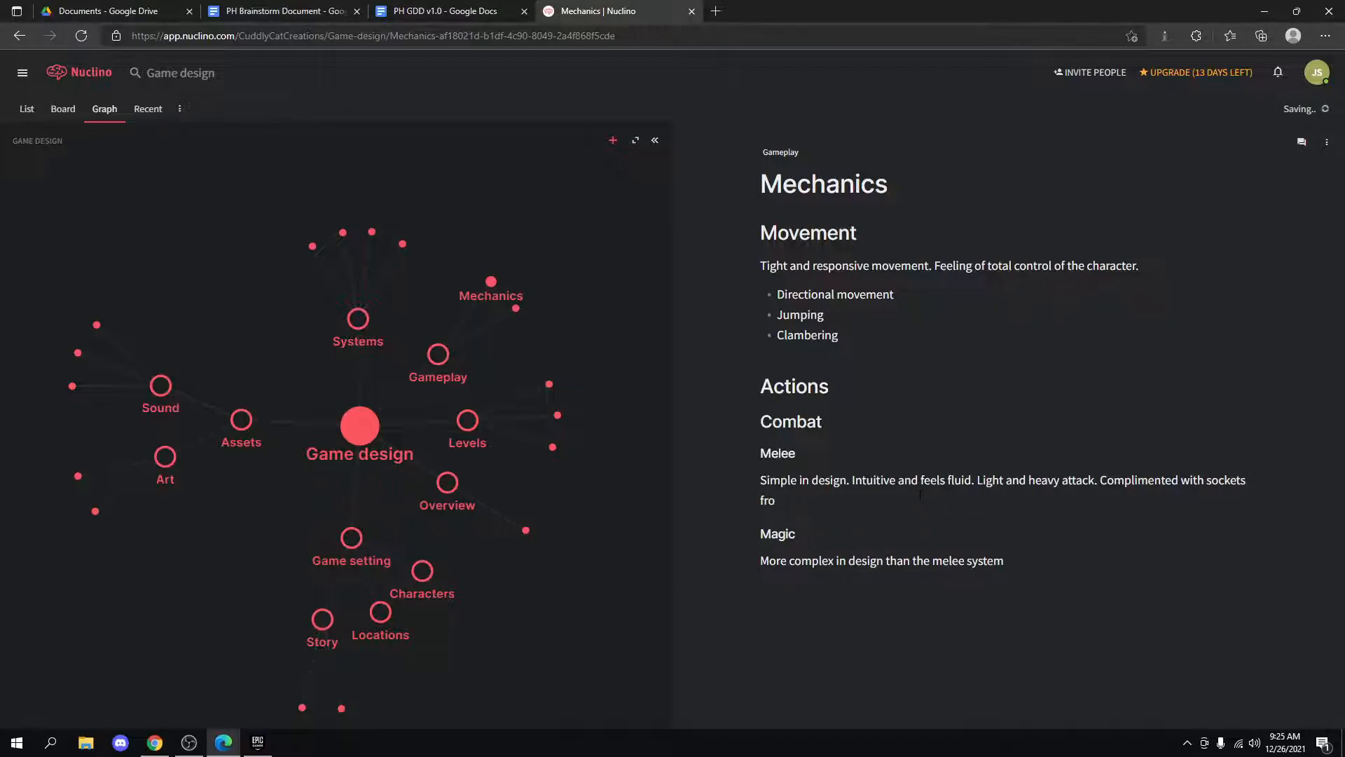
text(in gear, potions)
key(BackSpace)
key(BackSpace)
key(BackSpace)
key(BackSpace)
key(BackSpace)
key(BackSpace)
key(BackSpace)
text(potions and skill)
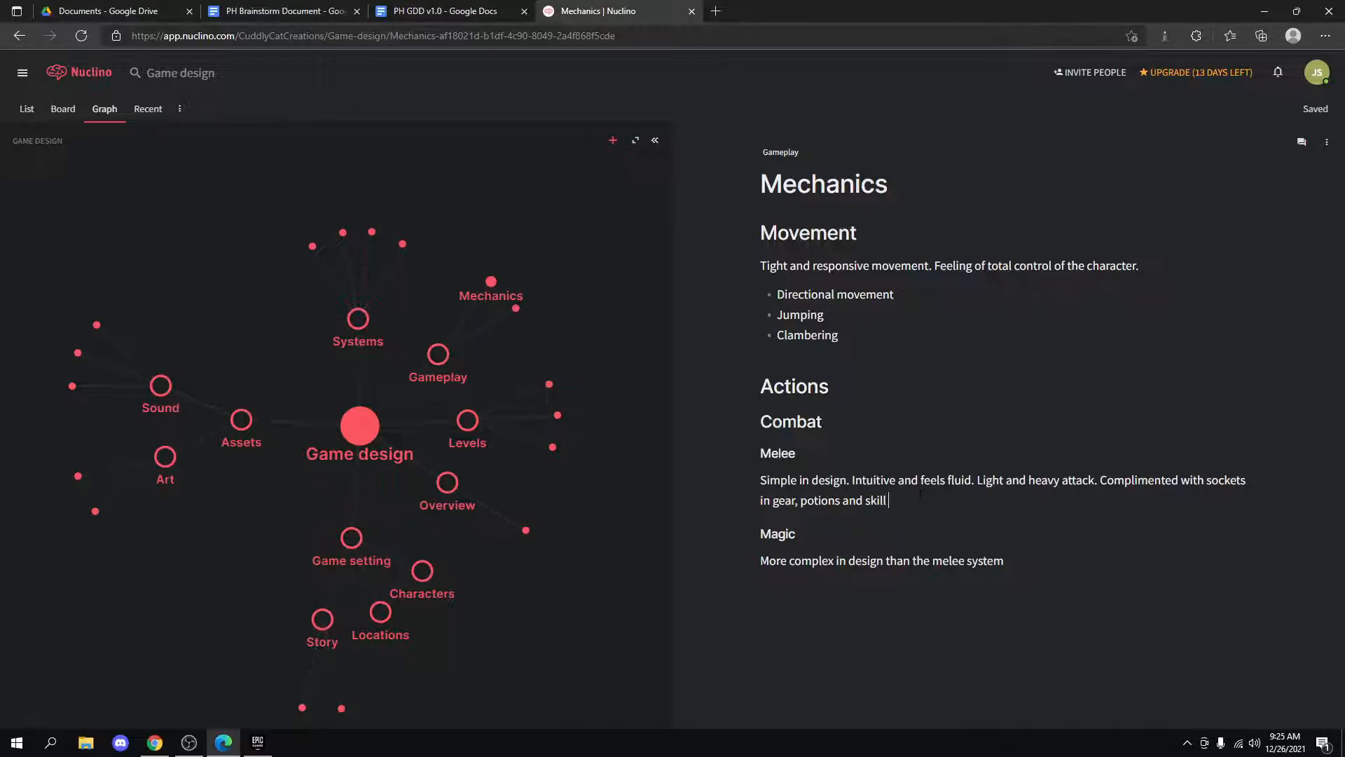
text( lines.)
Continue the Magic description with ", but same principle. Only one style of attack, but altered by sockets, potions and skill lines.".
text(, but same p)
text(rinciple.)
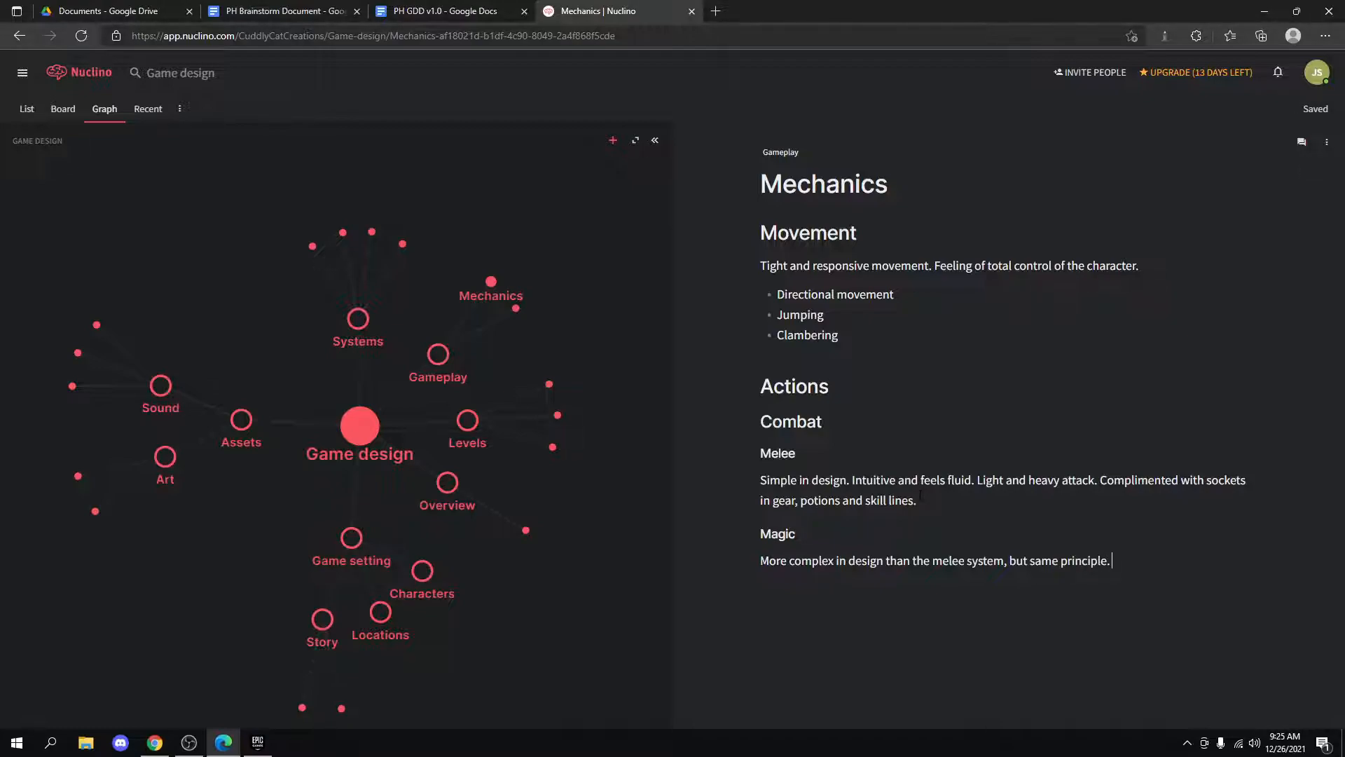
text( Only one style of)
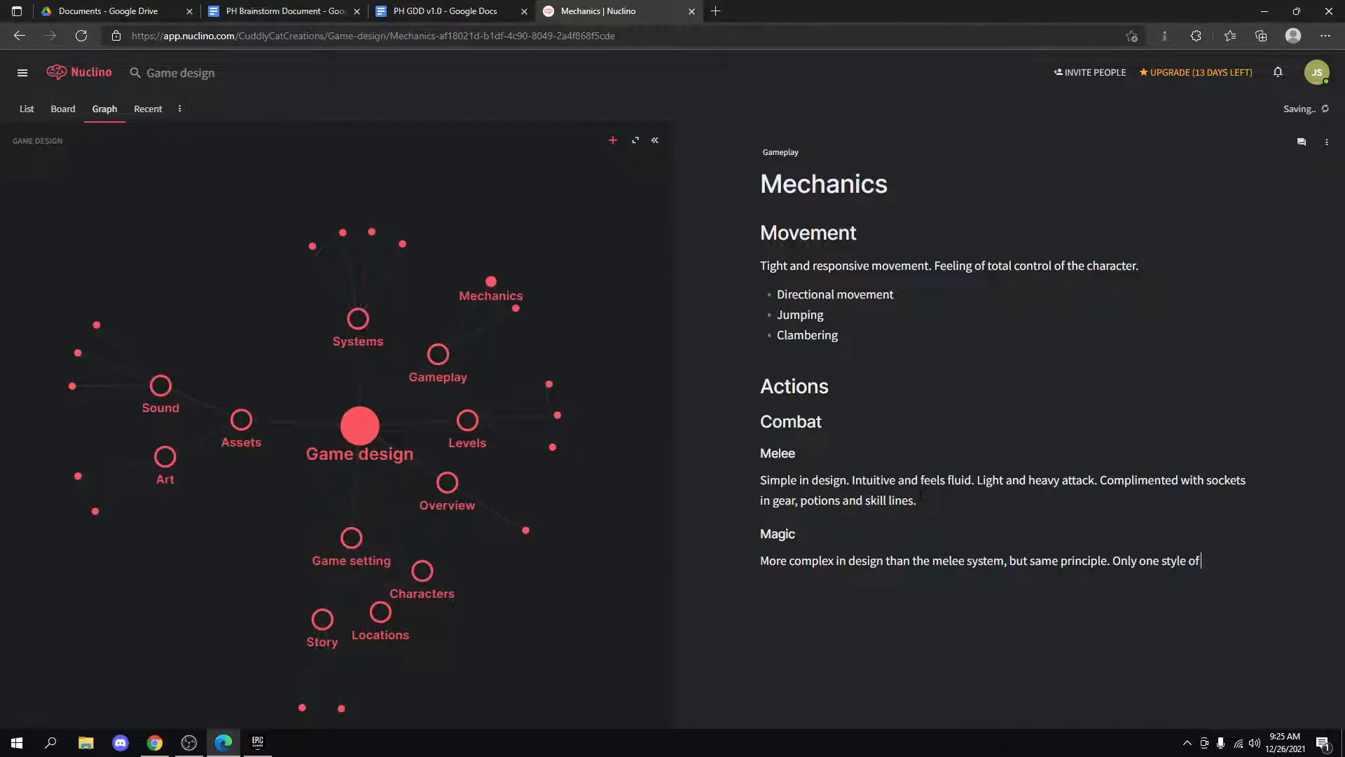
text( attack, but altered by)
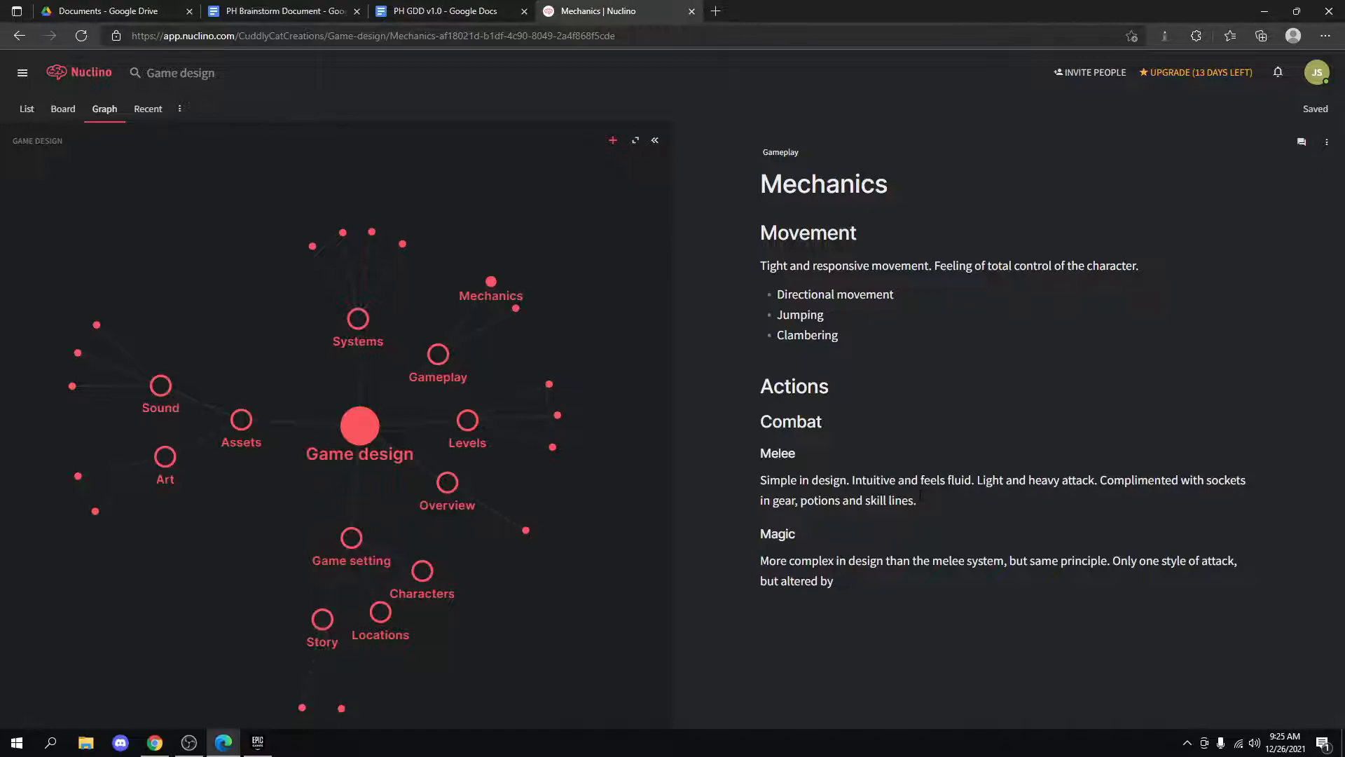
text( sockets, potions and sk)
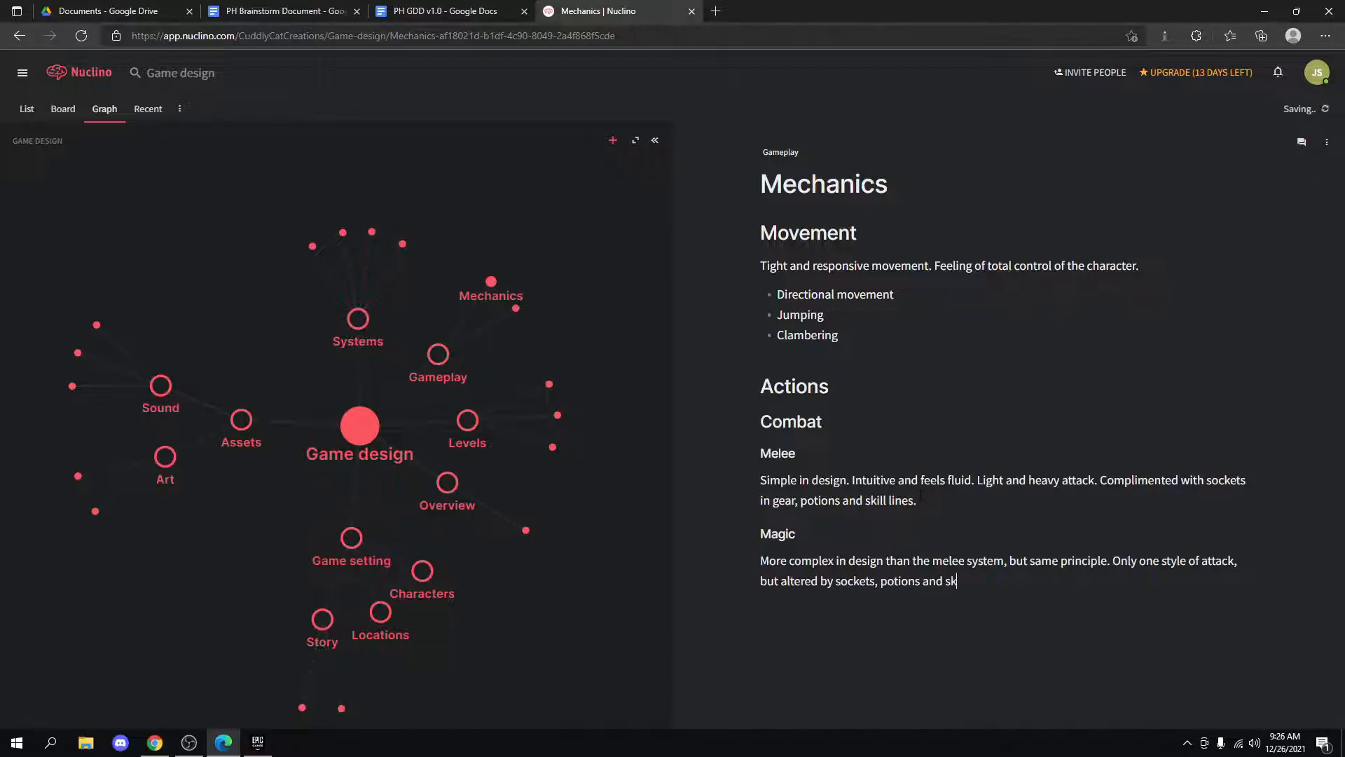
text(ill lines.)
Append "Multiple types of melee weapons including, two handed" to the end of the Melee description.
click(918, 501)
text(Multiple types of melee weapons.)
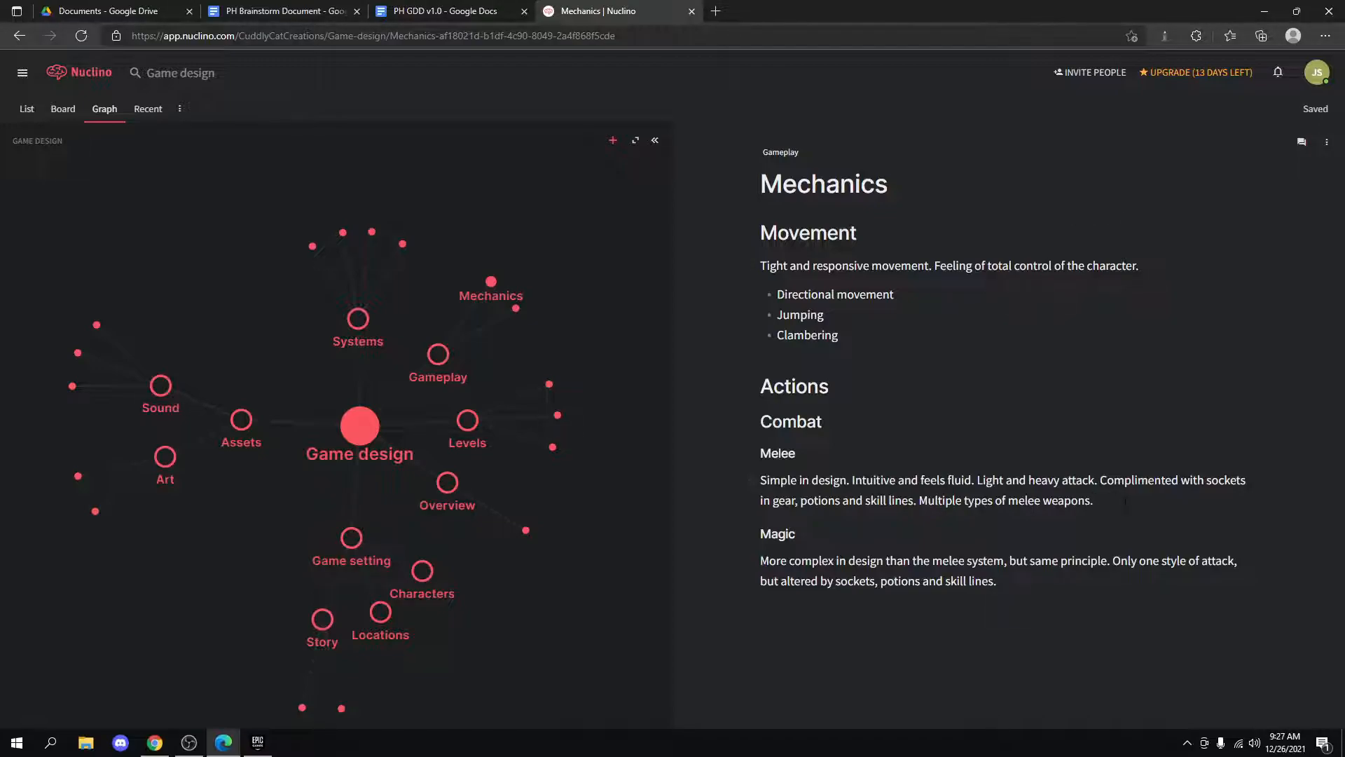
key(BackSpace)
key(BackSpace)
text(including, two hande)
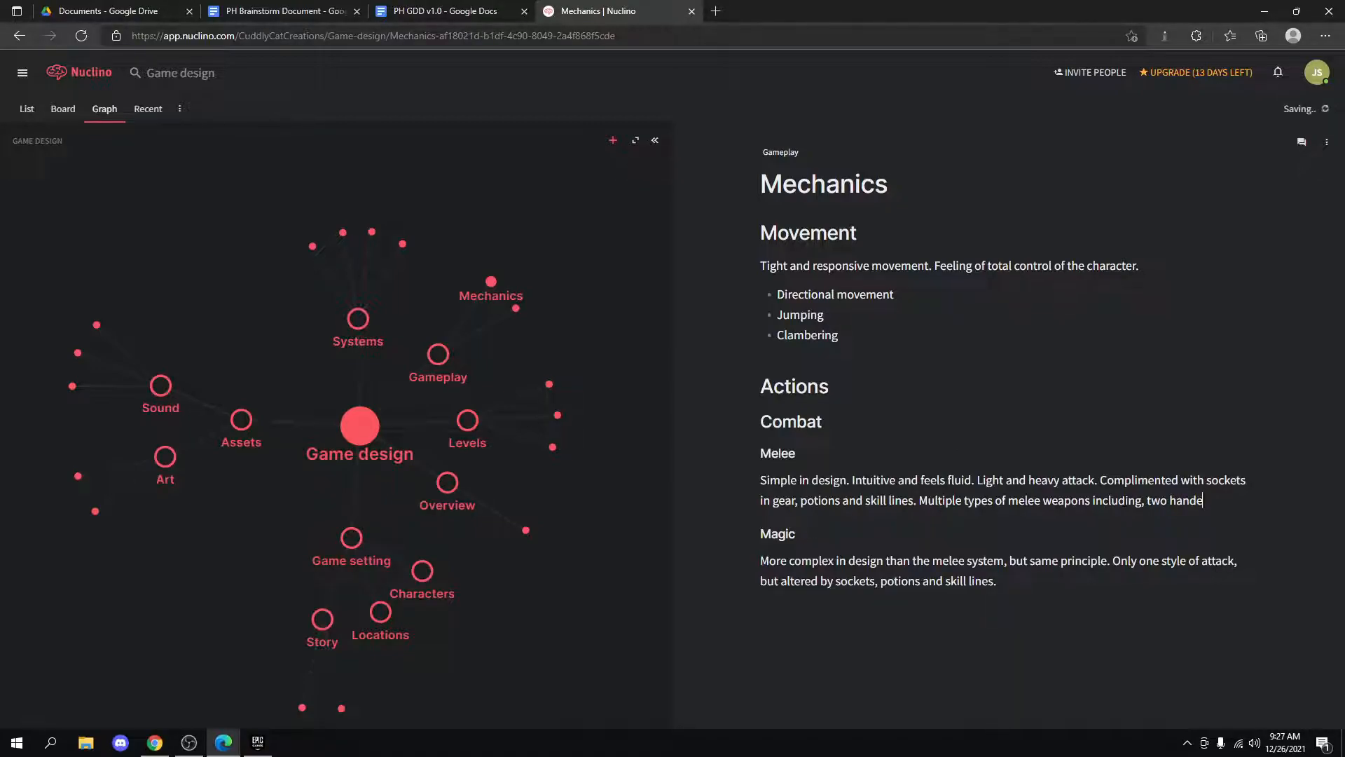
text(d)
Reword the start of the last Melee sentence to "Multiple types of weapons including".
key(BackSpace)
key(BackSpace)
key(BackSpace)
key(BackSpace)
key(BackSpace)
key(BackSpace)
key(BackSpace)
key(BackSpace)
key(BackSpace)
key(BackSpace)
key(BackSpace)
key(BackSpace)
key(BackSpace)
key(BackSpace)
key(BackSpace)
key(BackSpace)
key(BackSpace)
key(BackSpace)
key(BackSpace)
key(BackSpace)
key(BackSpace)
key(BackSpace)
key(BackSpace)
key(BackSpace)
key(BackSpace)
key(BackSpace)
key(BackSpace)
key(BackSpace)
key(BackSpace)
key(BackSpace)
key(BackSpace)
key(BackSpace)
key(BackSpace)
key(BackSpace)
key(BackSpace)
text(including)
key(BackSpace)
key(BackSpace)
key(BackSpace)
key(BackSpace)
key(BackSpace)
key(BackSpace)
key(BackSpace)
key(BackSpace)
key(BackSpace)
text(of w)
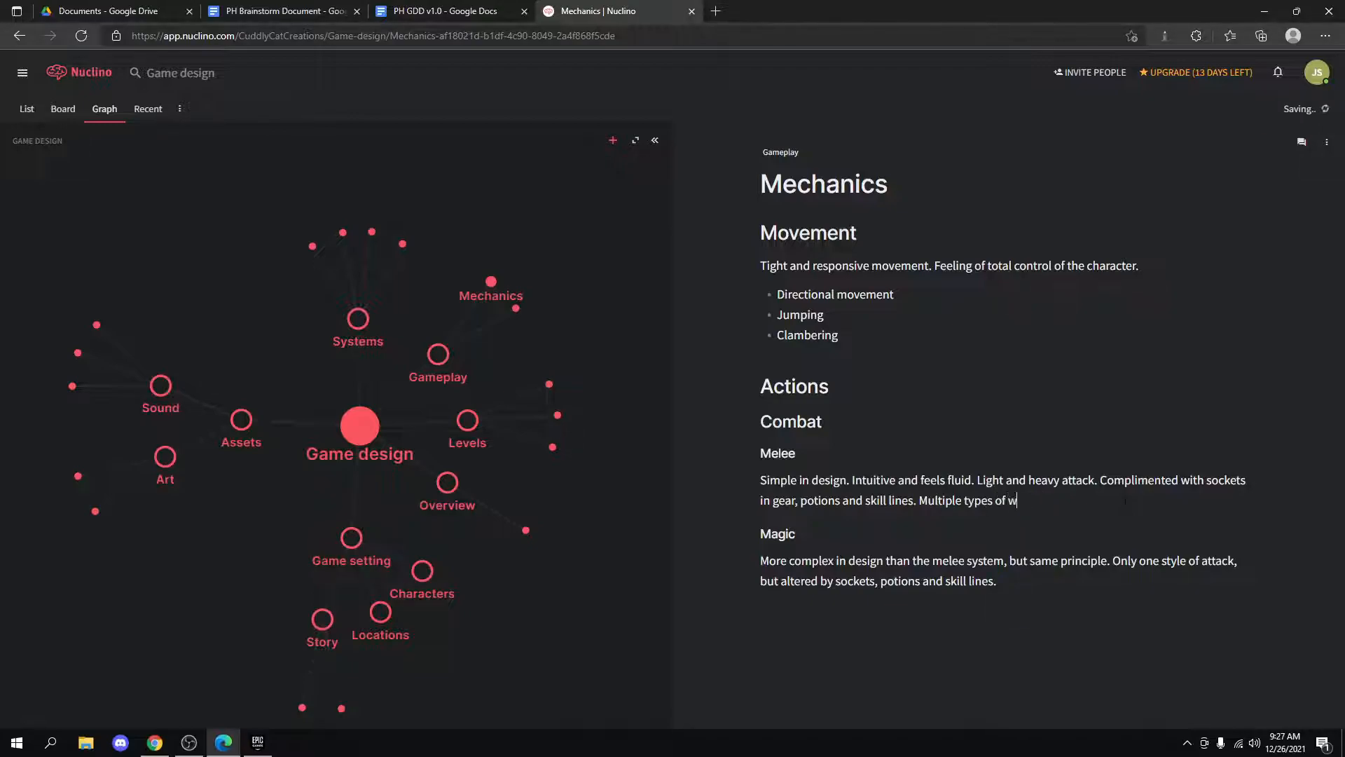
text(eapons including)
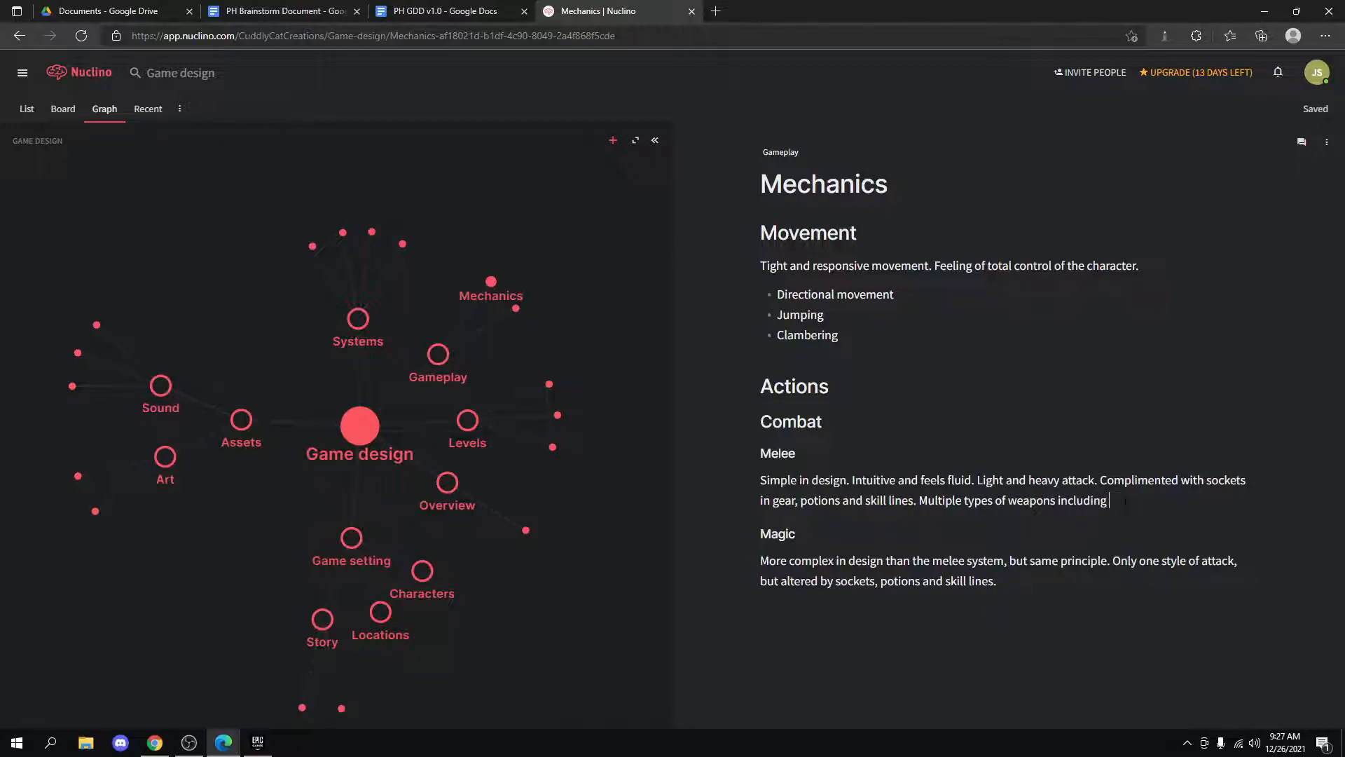
Complete the Melee weapons sentence with "two handers, dual wield, sword and shield.".
text( two handers, dual weilds,)
key(BackSpace)
key(BackSpace)
key(BackSpace)
key(BackSpace)
key(BackSpace)
key(BackSpace)
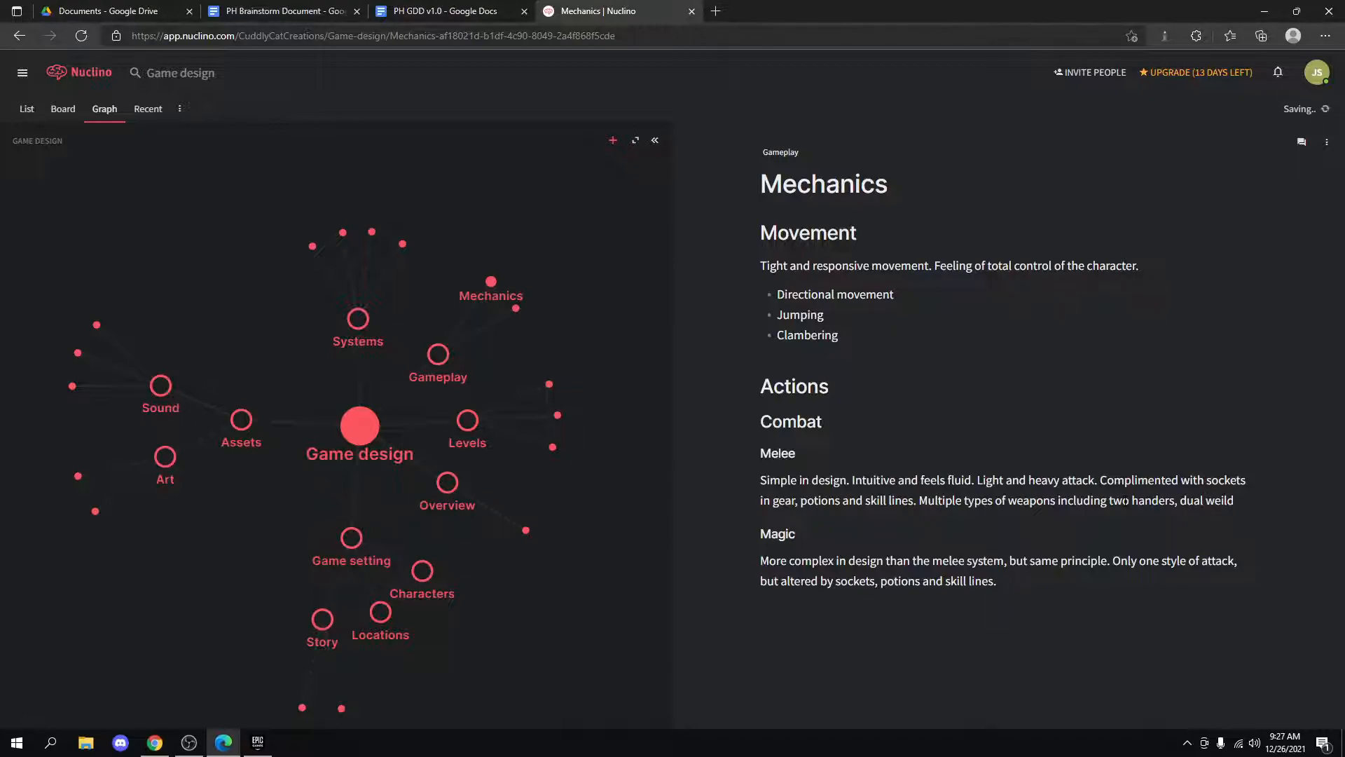
text(ields)
key(BackSpace)
text(, sword )
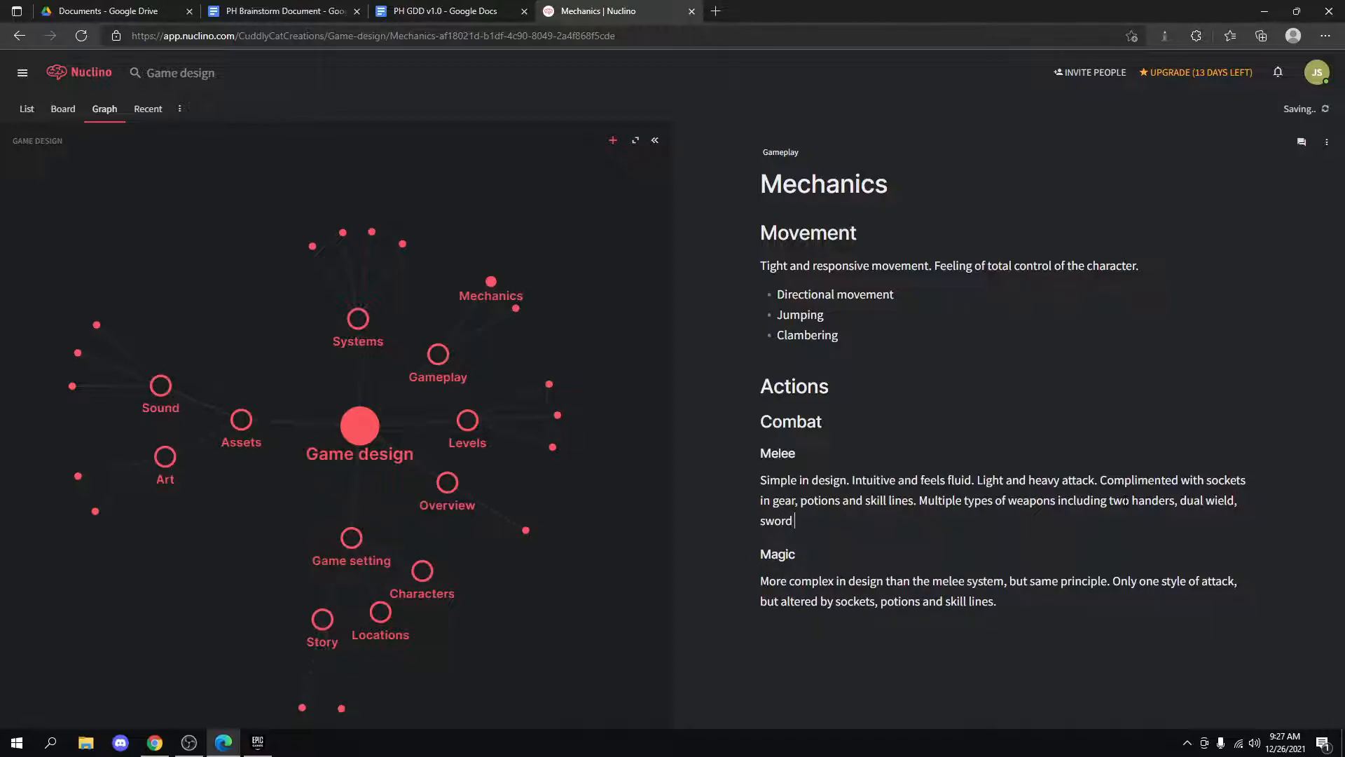
text(and shield.)
Show the workspace as a board and reorder its columns so Gameplay follows Overview and Systems follows Gameplay.
click(28, 110)
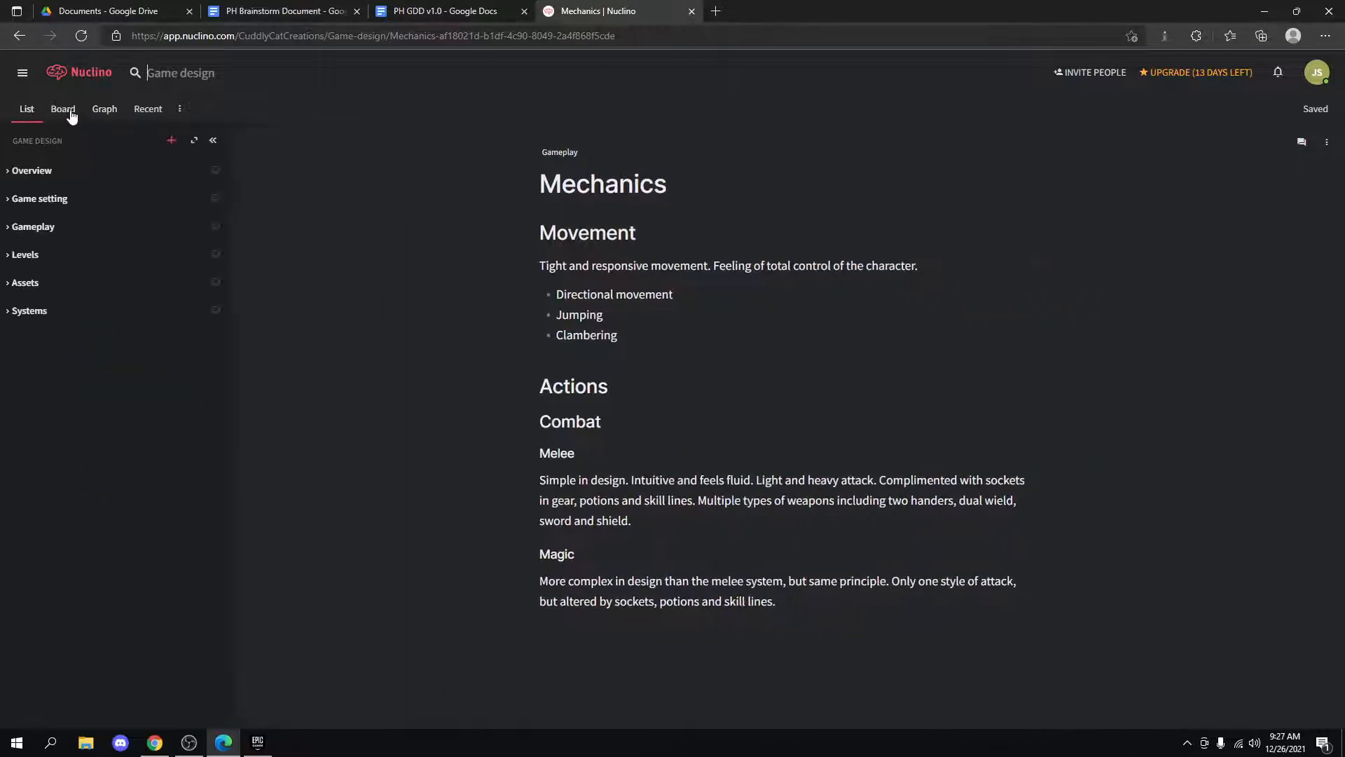
click(70, 114)
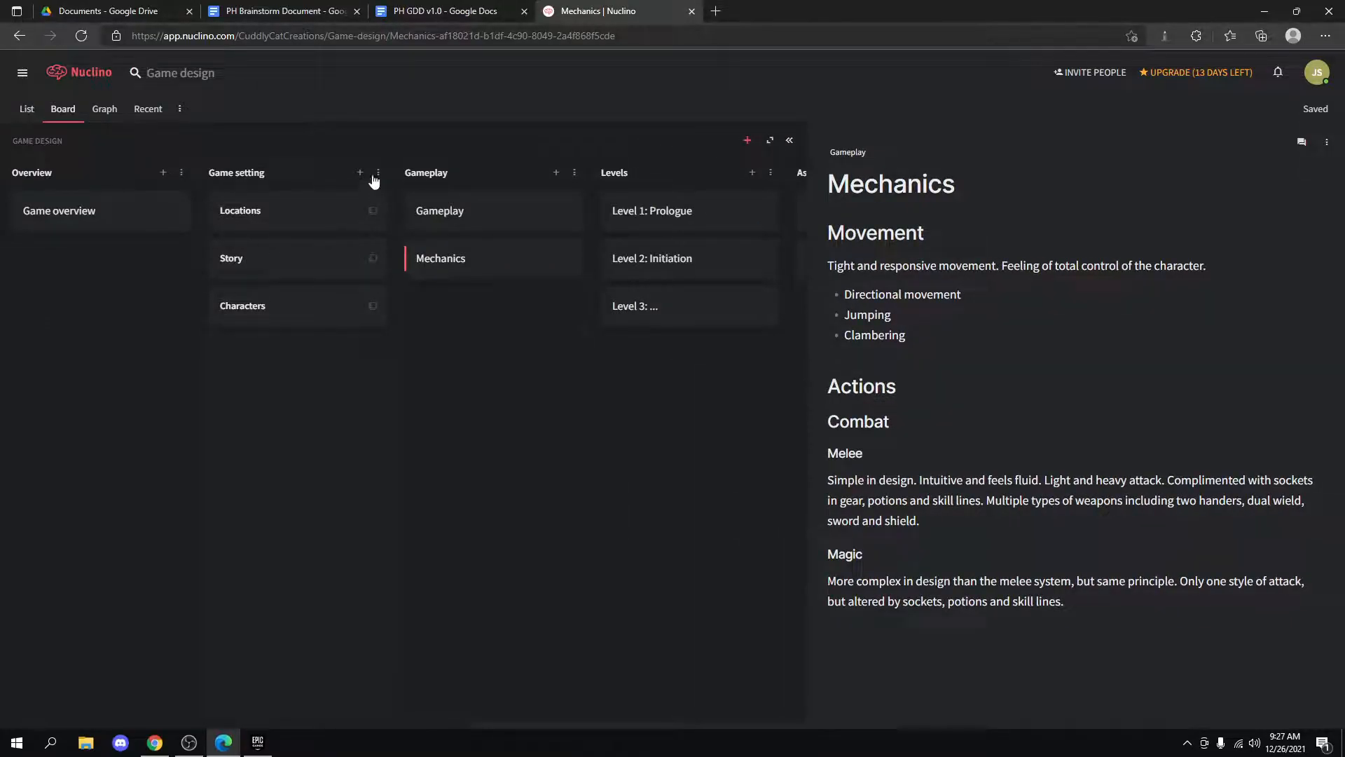
drag(499, 183, 323, 190)
scroll(657, 287, right, 2)
scroll(657, 287, right, 4)
drag(637, 185, 321, 202)
scroll(249, 355, left, 3)
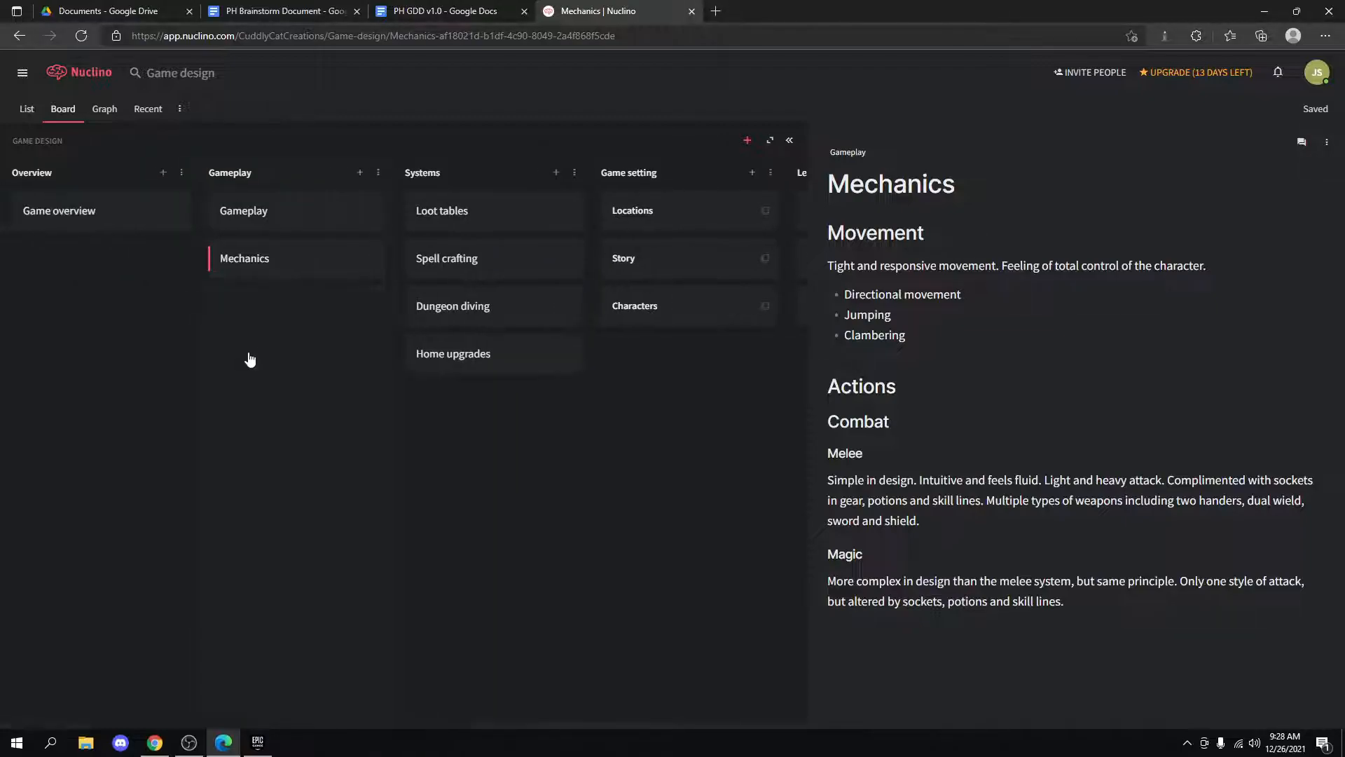
Review the Gameplay item's armor tables and objectives and the Mechanics item's movement and combat sections.
click(262, 210)
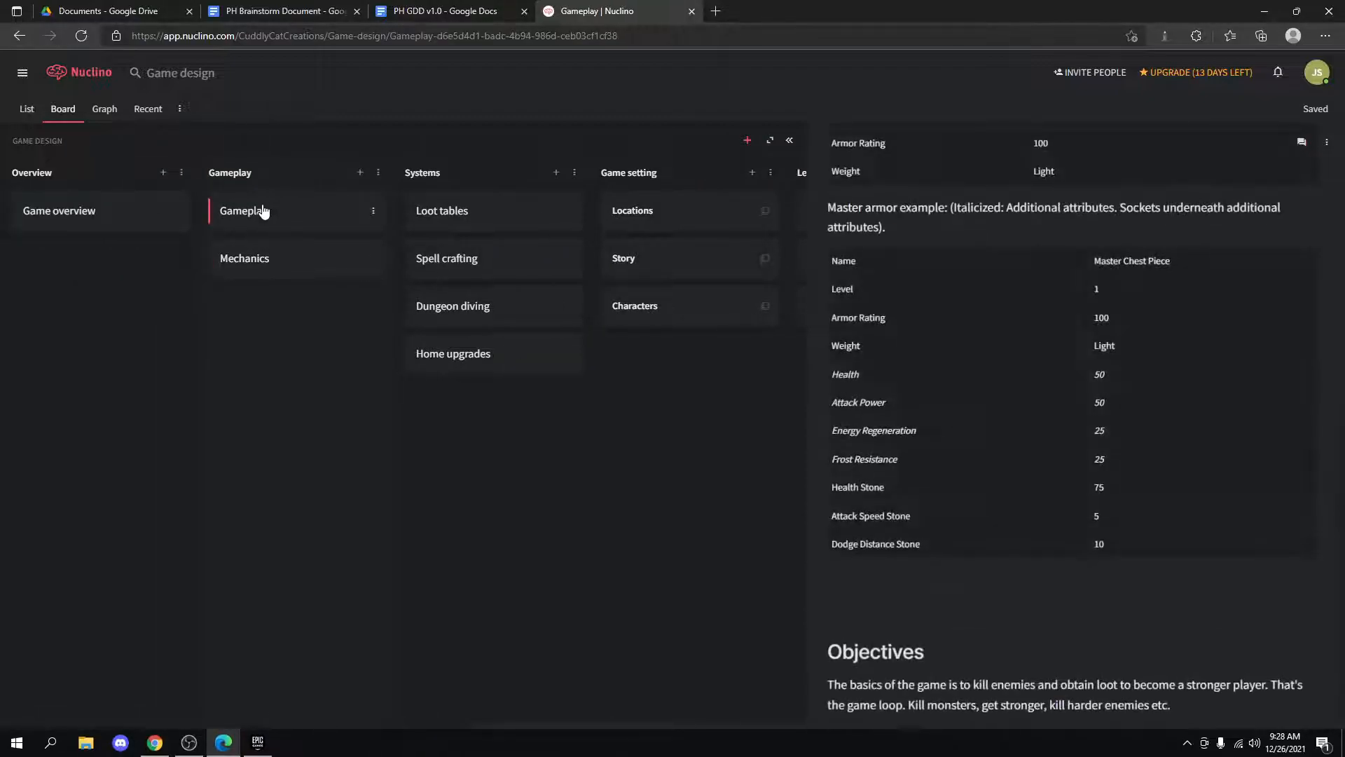
scroll(1051, 435, up, 8)
scroll(1051, 434, down, 8)
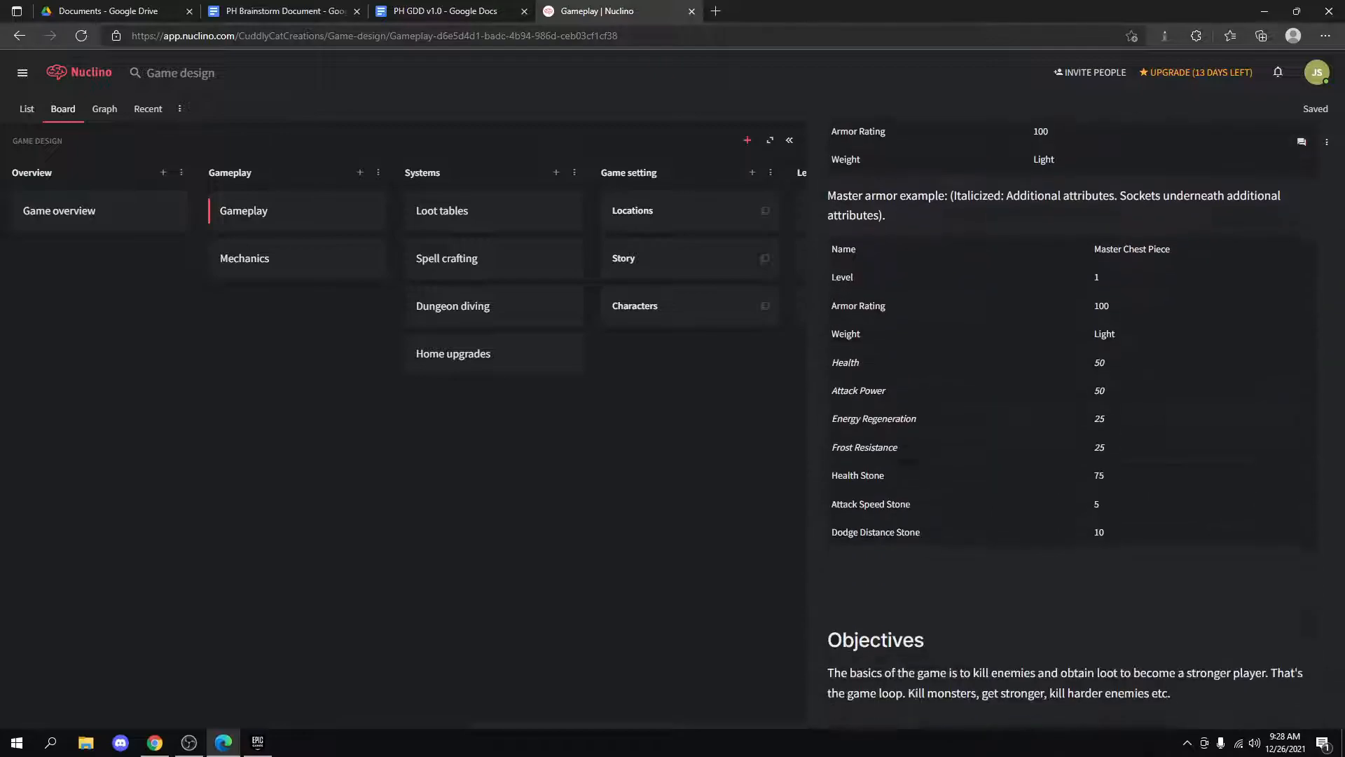
scroll(1051, 434, up, 8)
scroll(1051, 434, down, 8)
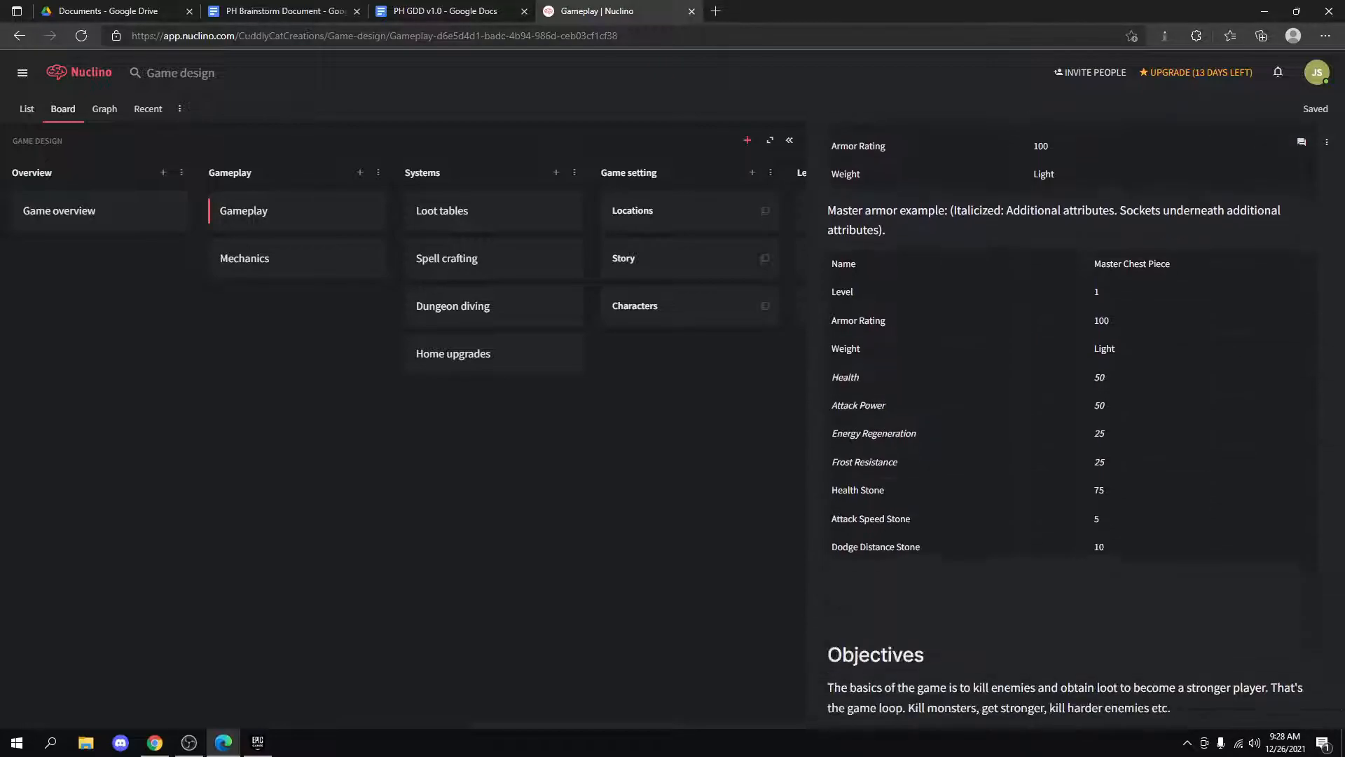
click(300, 265)
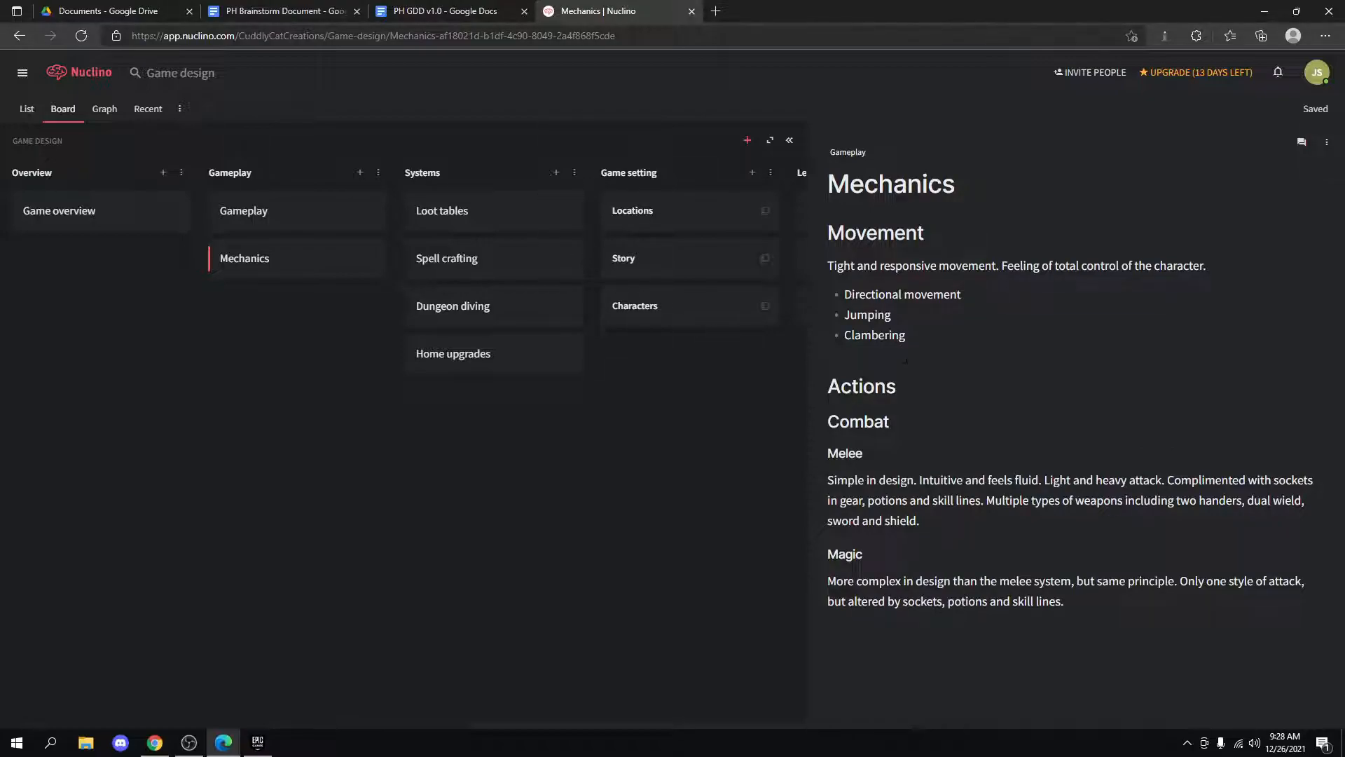
click(319, 230)
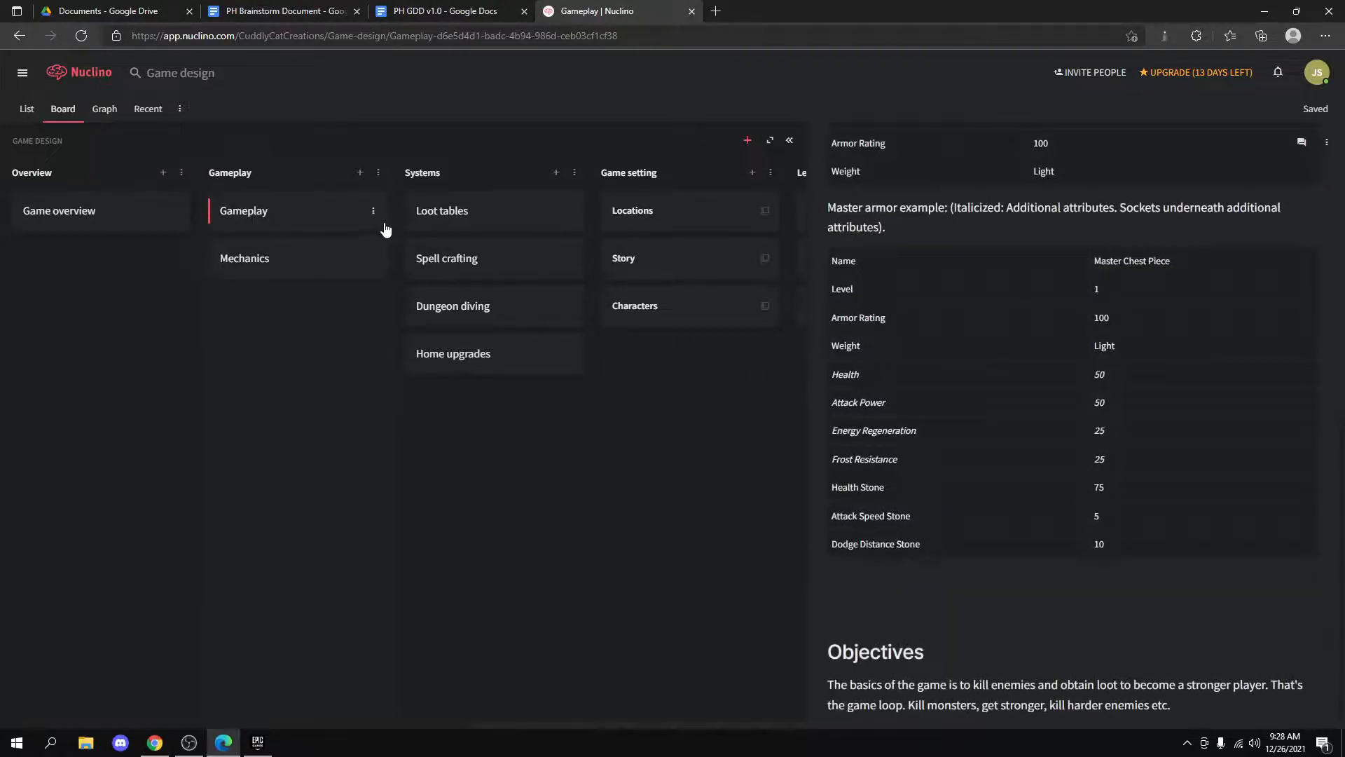
scroll(1051, 421, down, 10)
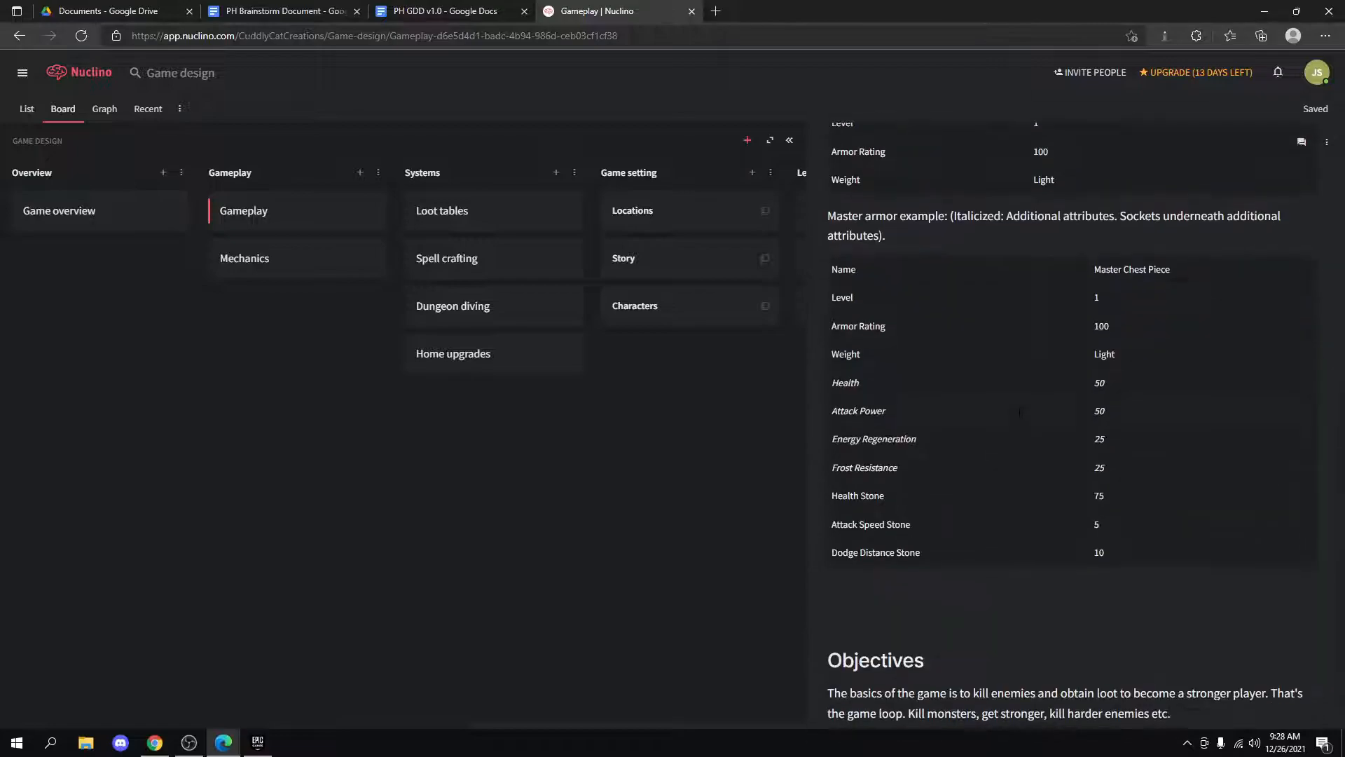
click(316, 264)
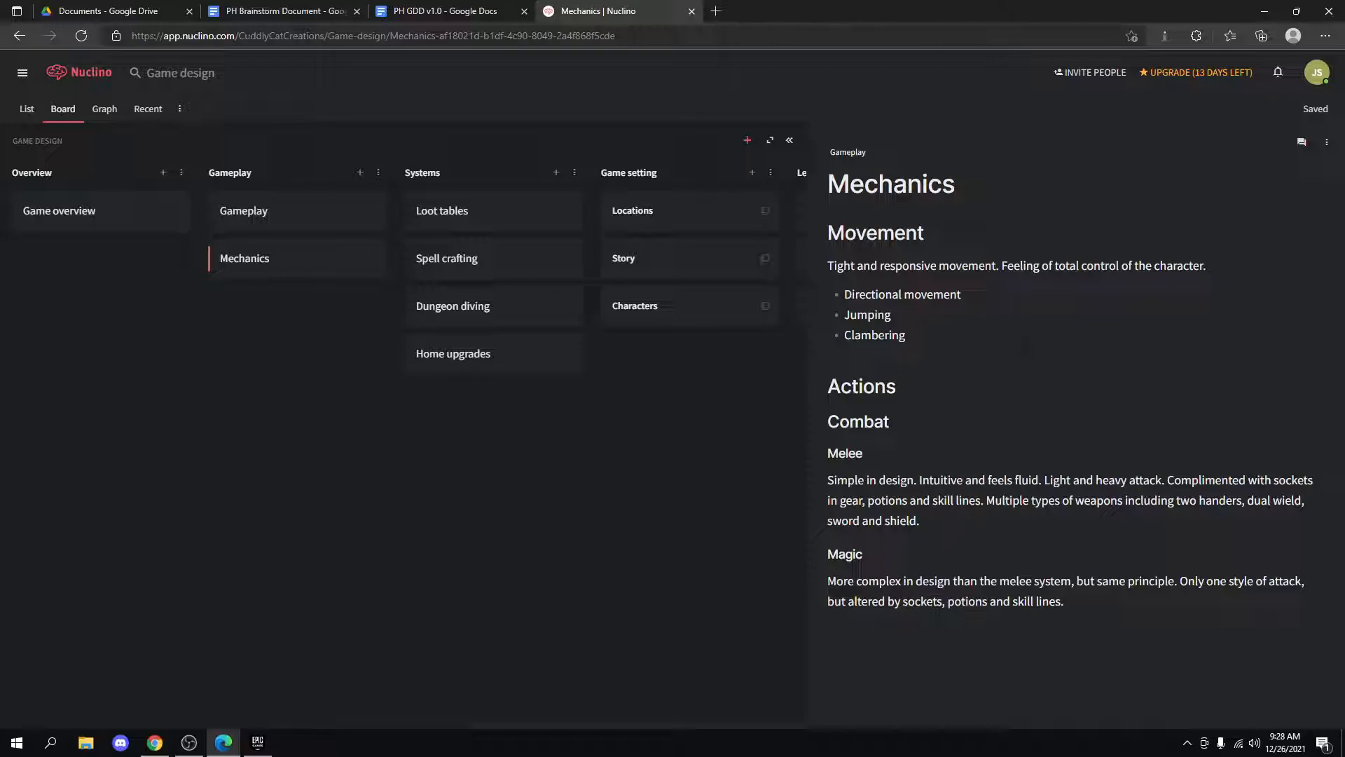
Check the idea list in the PH Brainstorm Document in Google Docs and return to Nuclino.
click(449, 10)
click(303, 9)
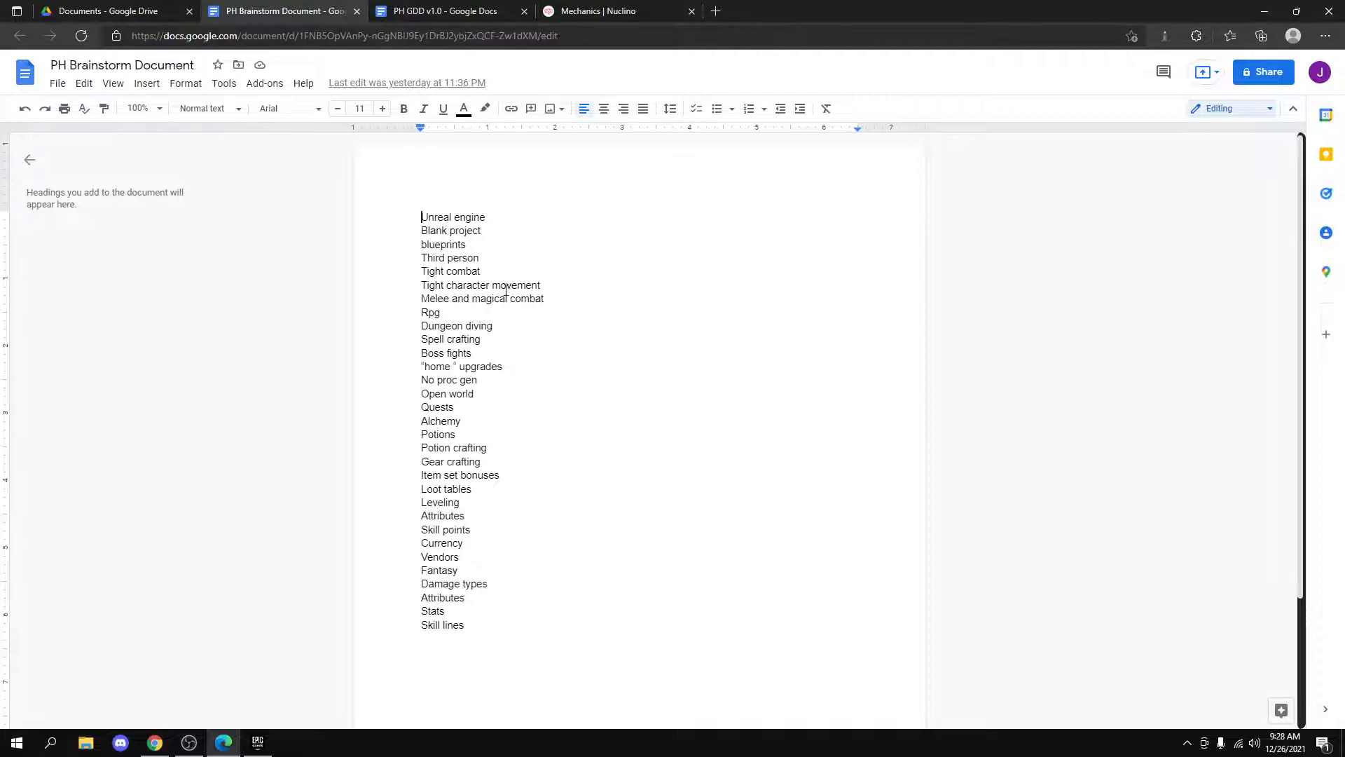
click(612, 11)
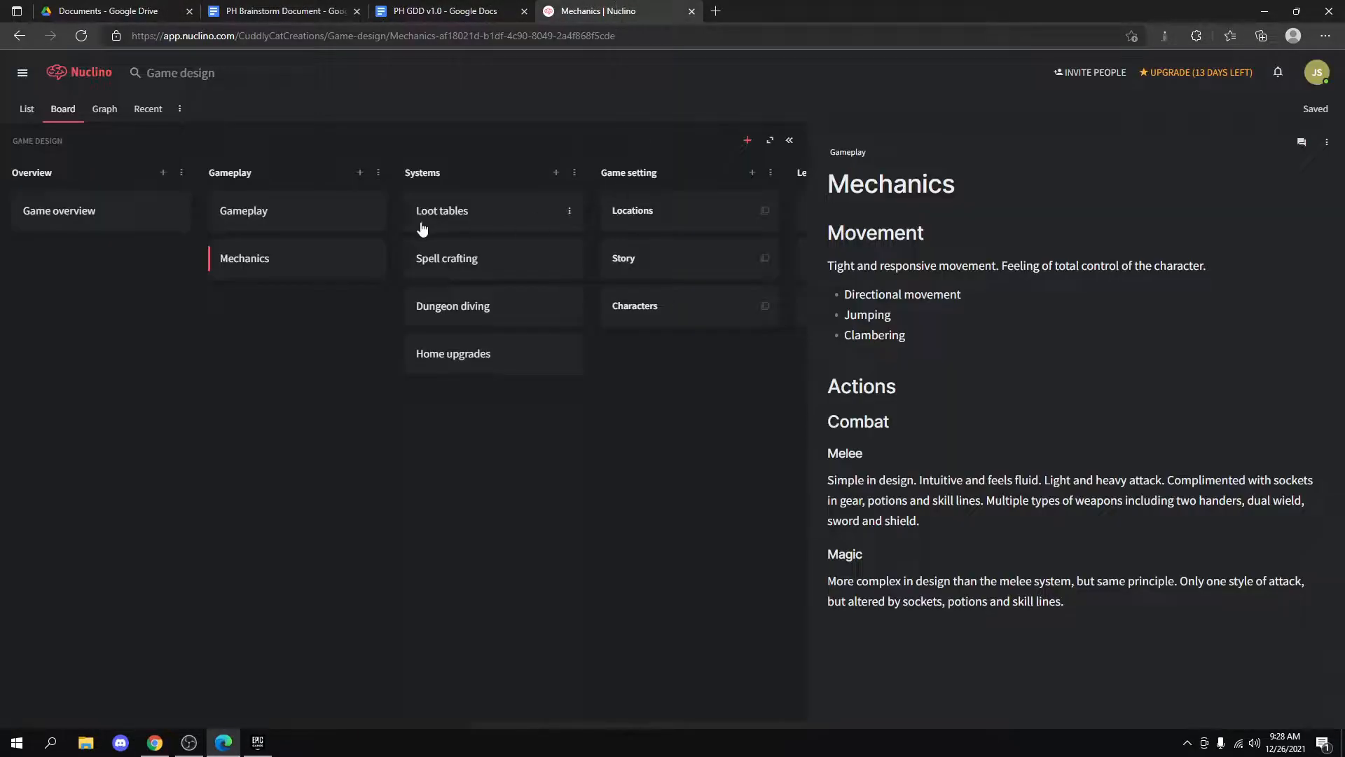
Open the Game overview item and review its title, concept, theme and project scope sections.
click(136, 220)
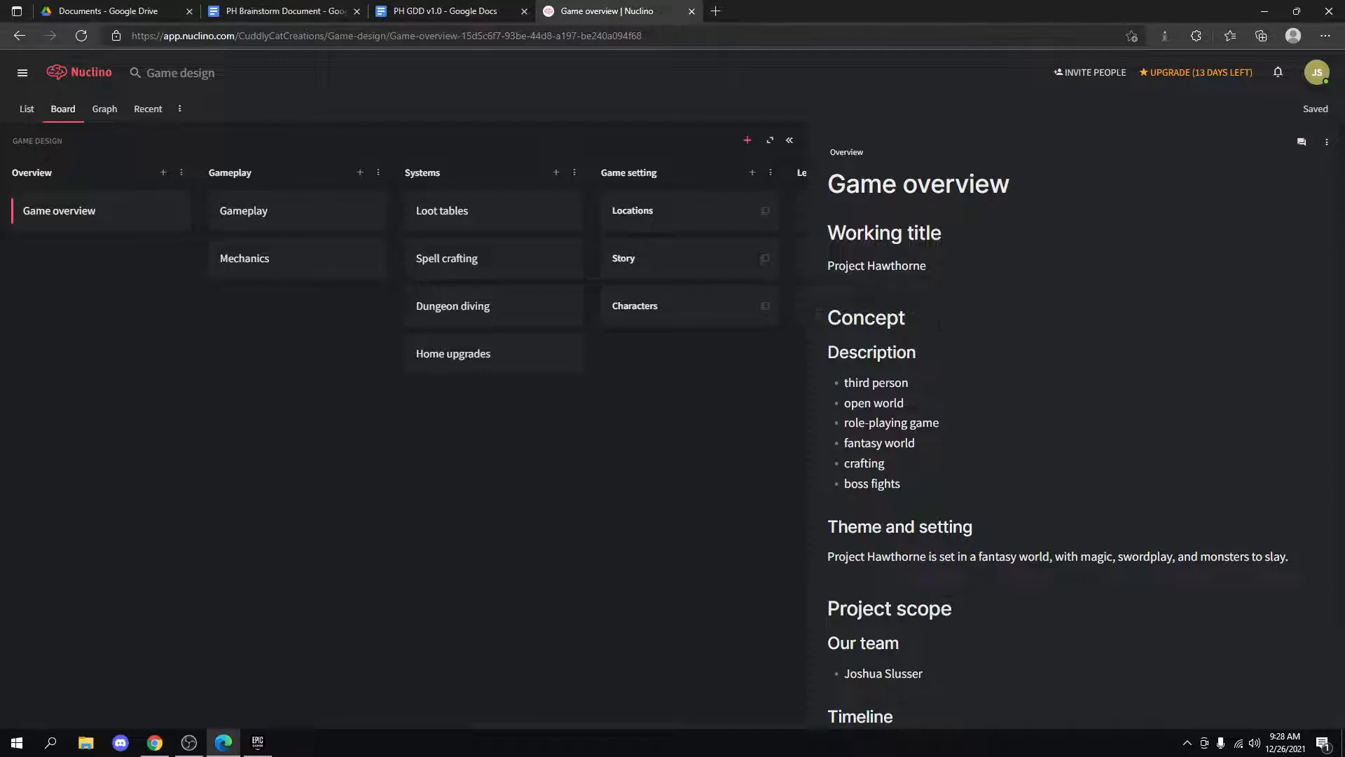
scroll(1057, 421, down, 1)
scroll(930, 365, down, 1)
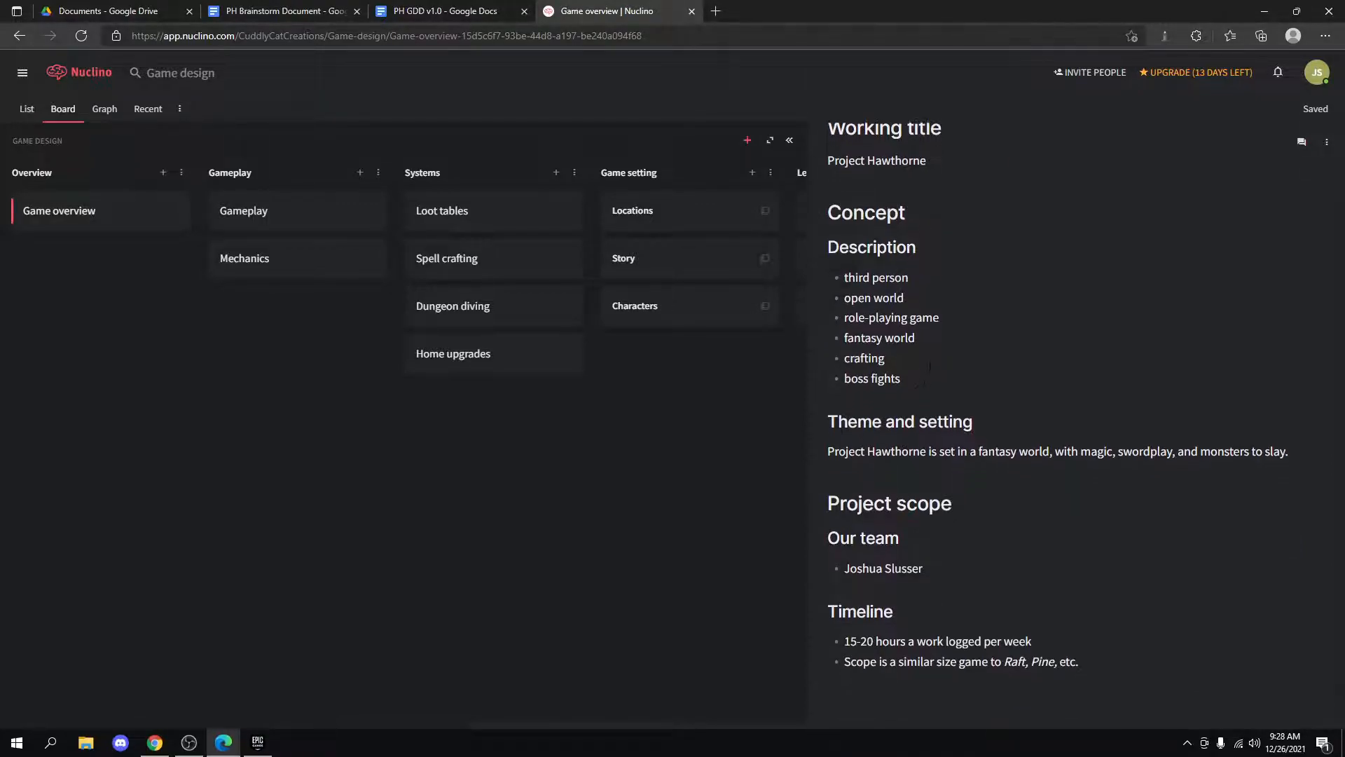
scroll(959, 418, up, 1)
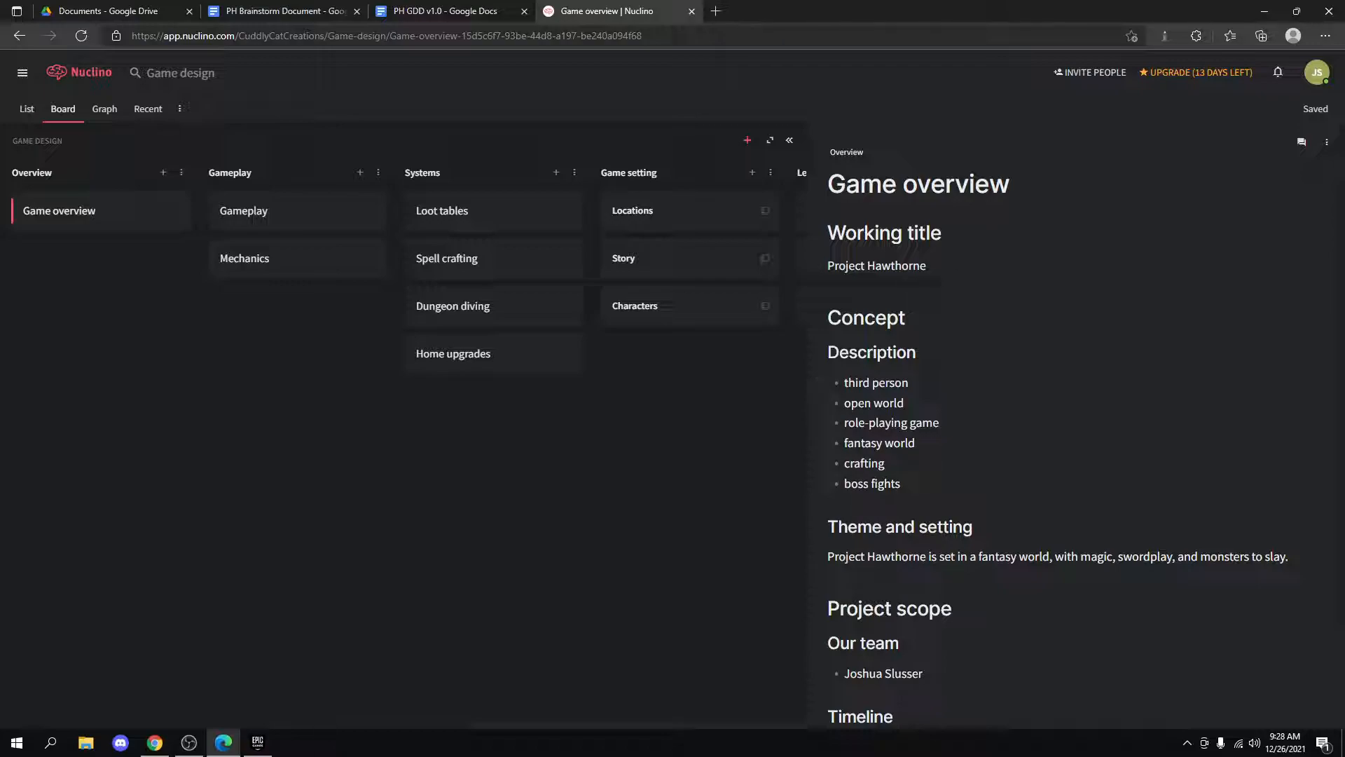
Add a large heading "Game engine" below the Project Hawthorne working title in the Game overview item.
key(Return)
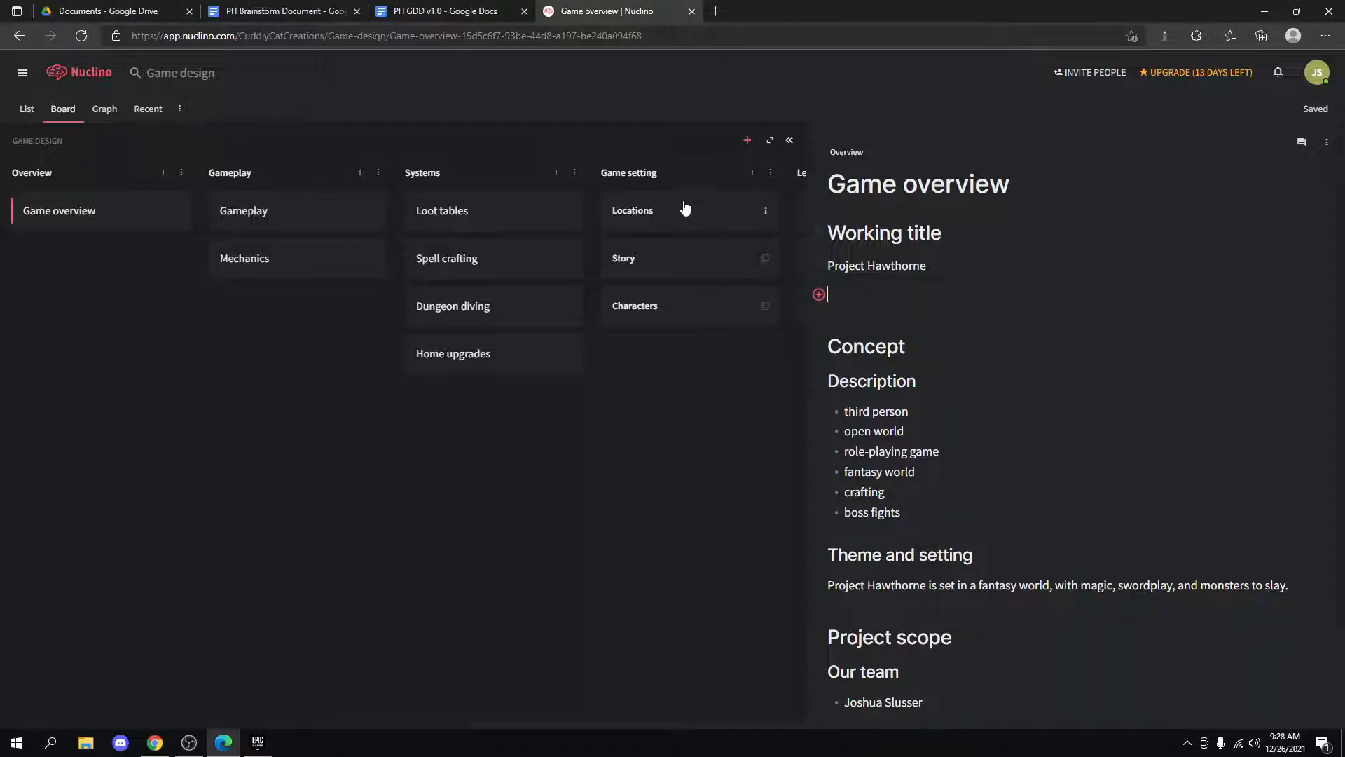
click(819, 295)
click(895, 170)
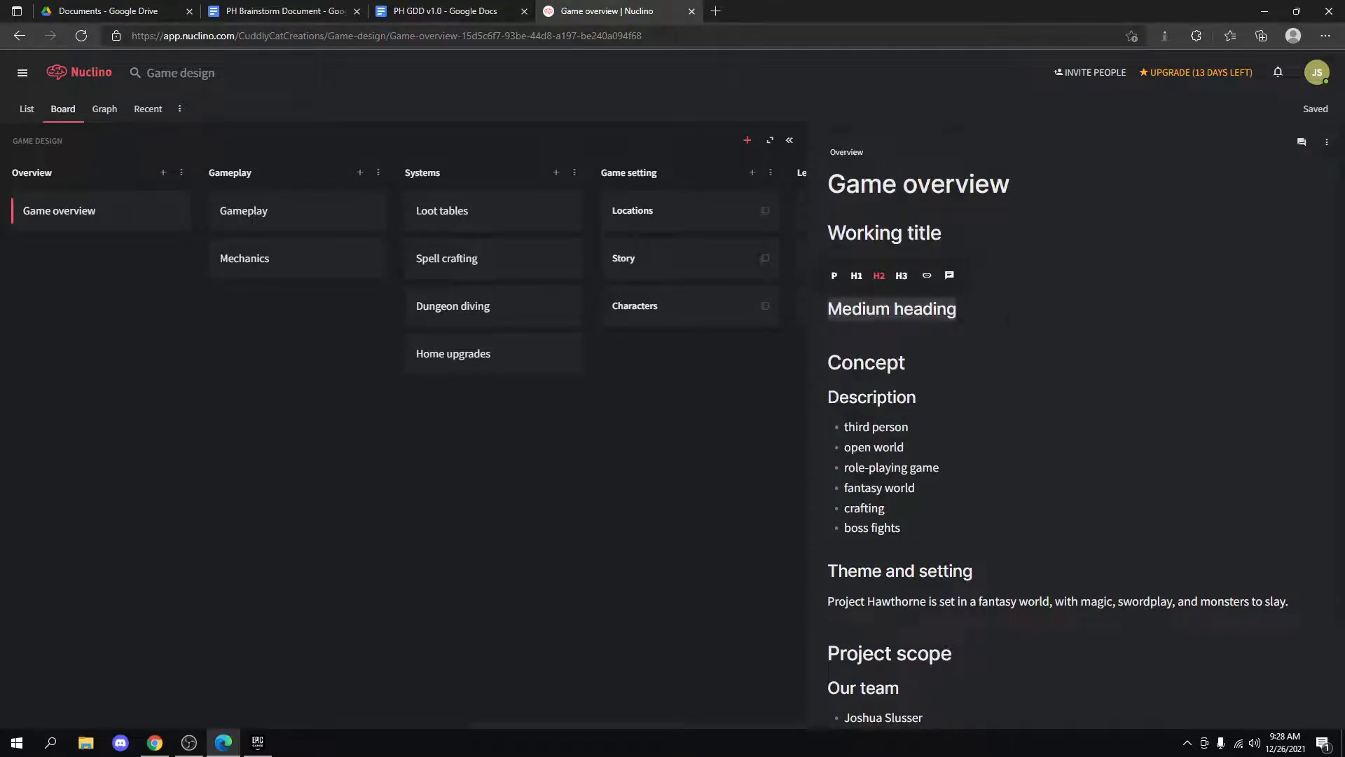
click(856, 275)
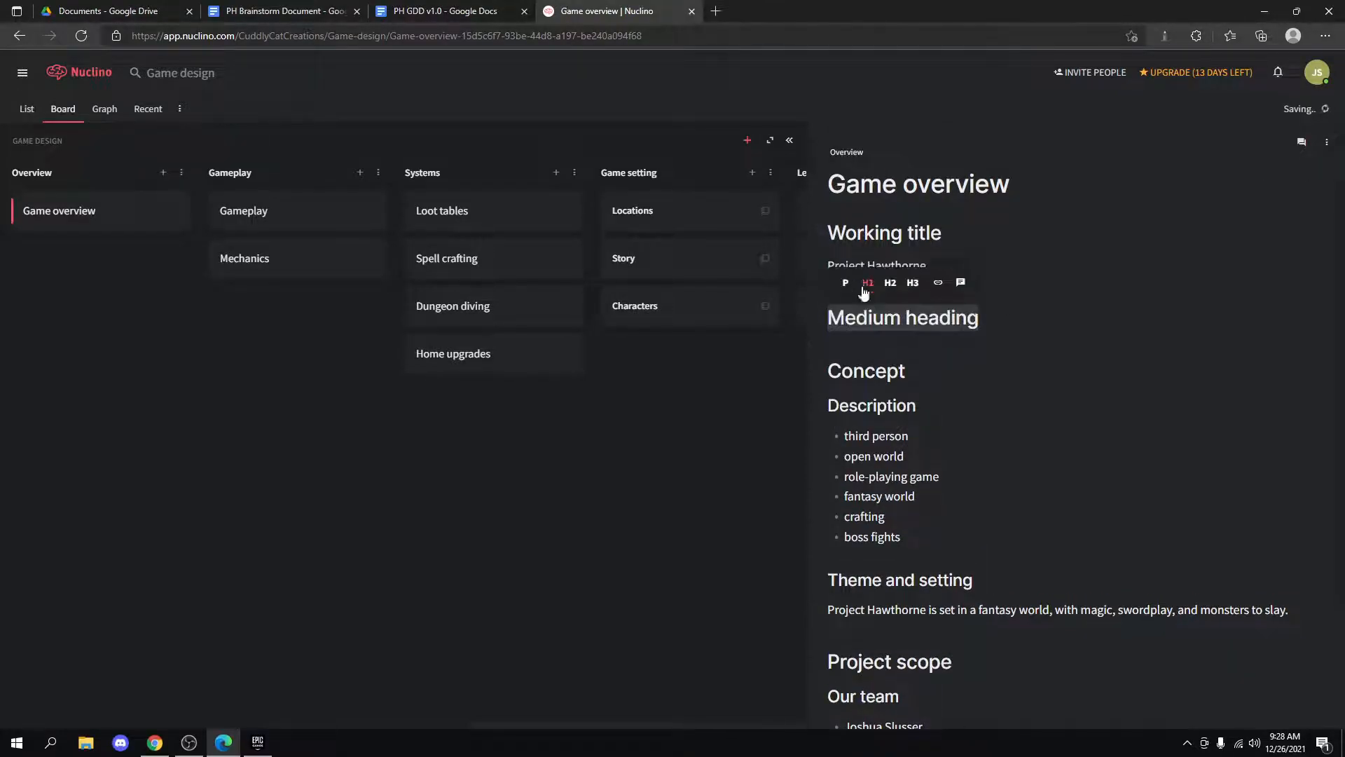
text(Game )
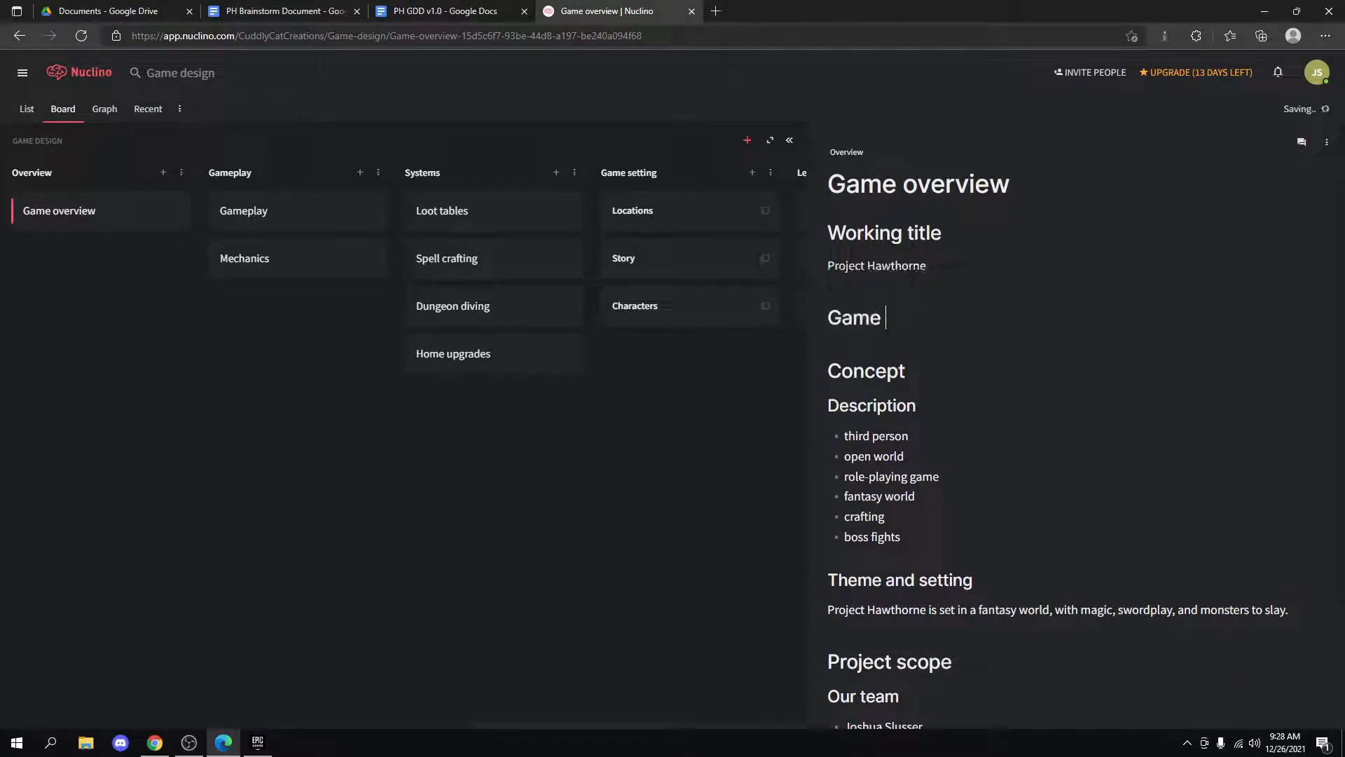
text(egnie)
key(BackSpace)
key(BackSpace)
key(BackSpace)
key(BackSpace)
text(mn)
key(BackSpace)
key(BackSpace)
text(ngine)
Enter "Unreal Engine 4" and "Created with blueprints" as two separate lines under the Game engine heading.
key(Return)
text(Un)
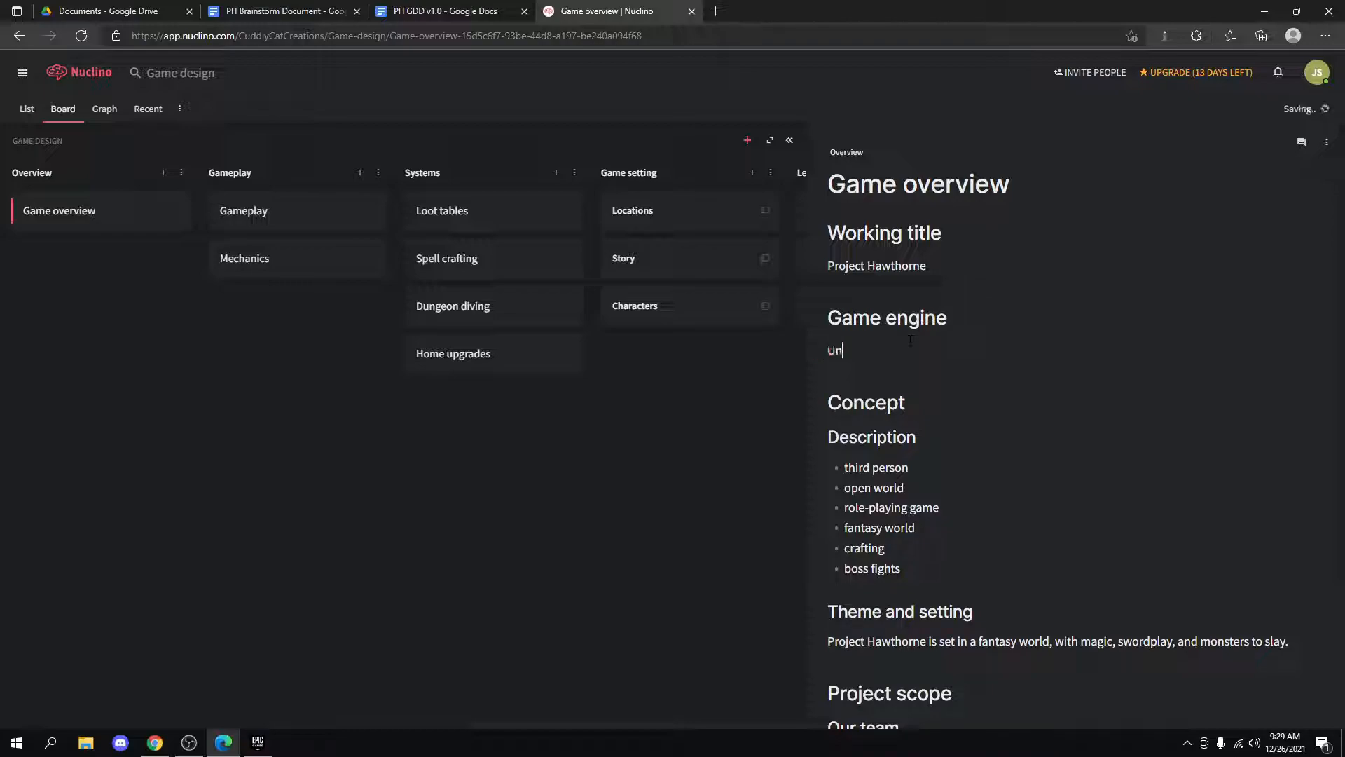
text(real enEngine 4)
key(Return)
text(C)
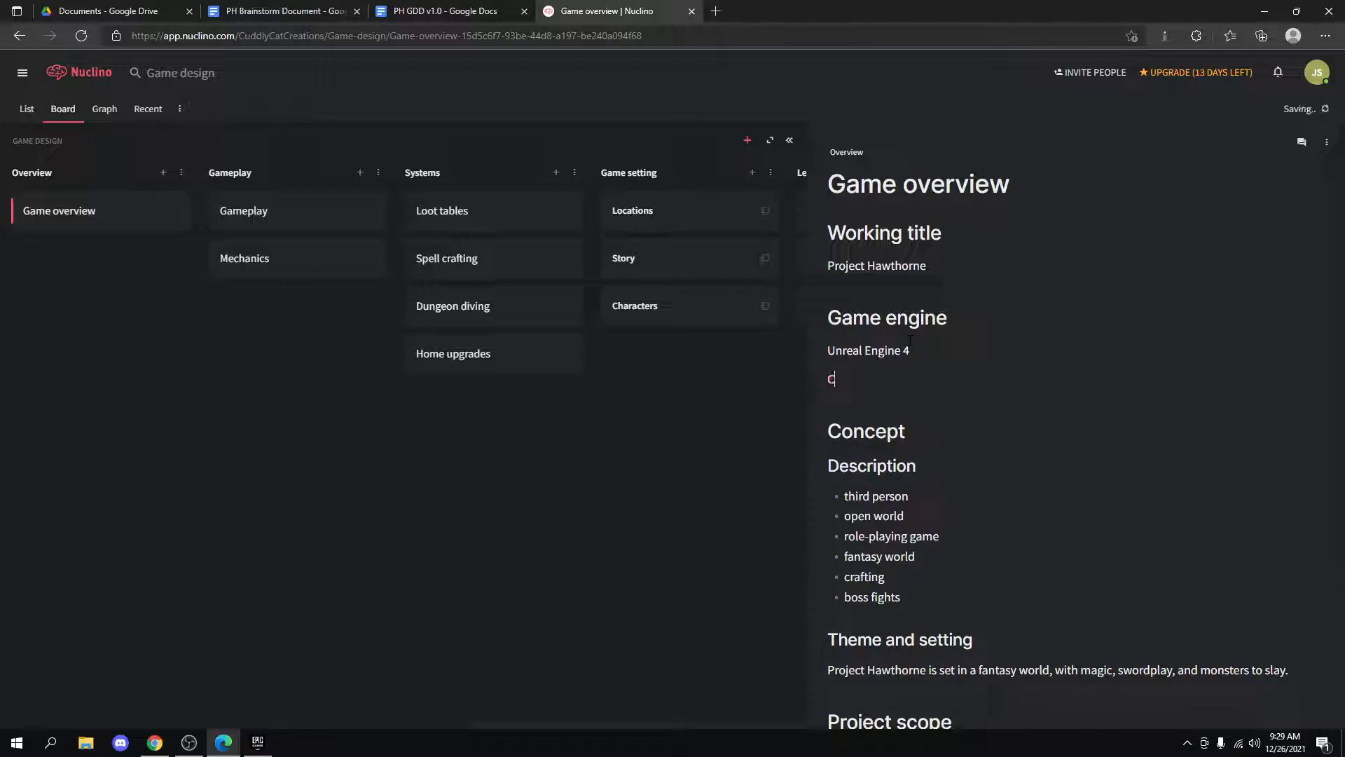
text(reated with blueprints)
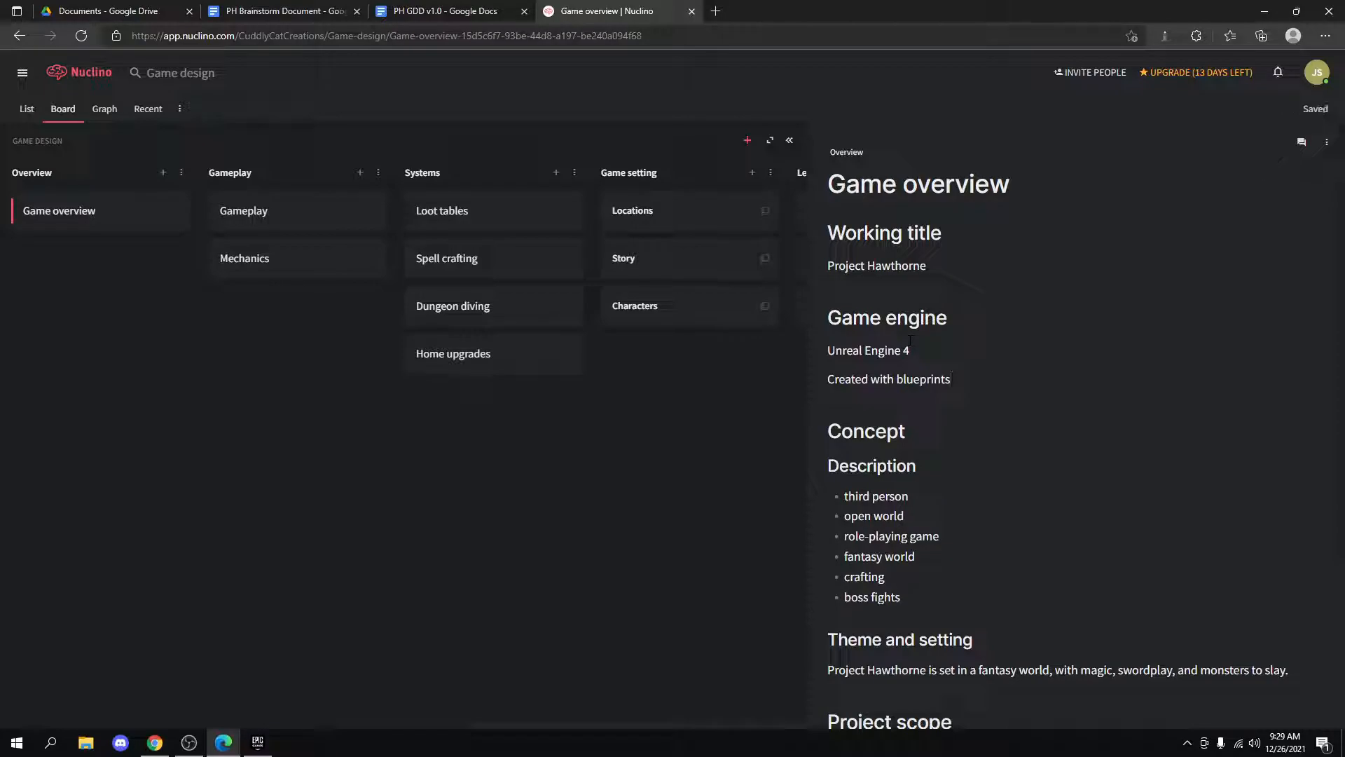
Look over the rest of Game overview and check it against the idea list in the PH Brainstorm Document in Google Docs.
scroll(976, 313, down, 1)
scroll(976, 313, down, 2)
scroll(977, 314, up, 3)
click(237, 9)
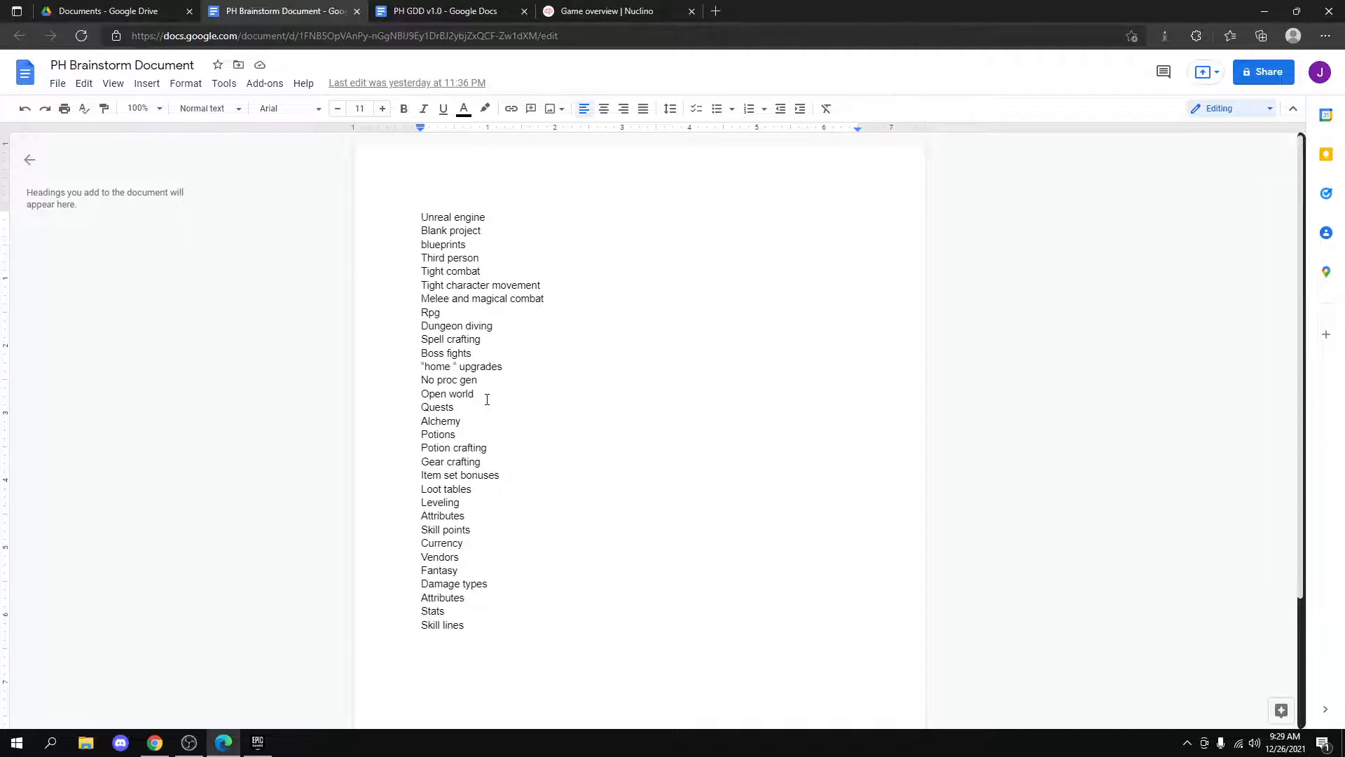
click(617, 11)
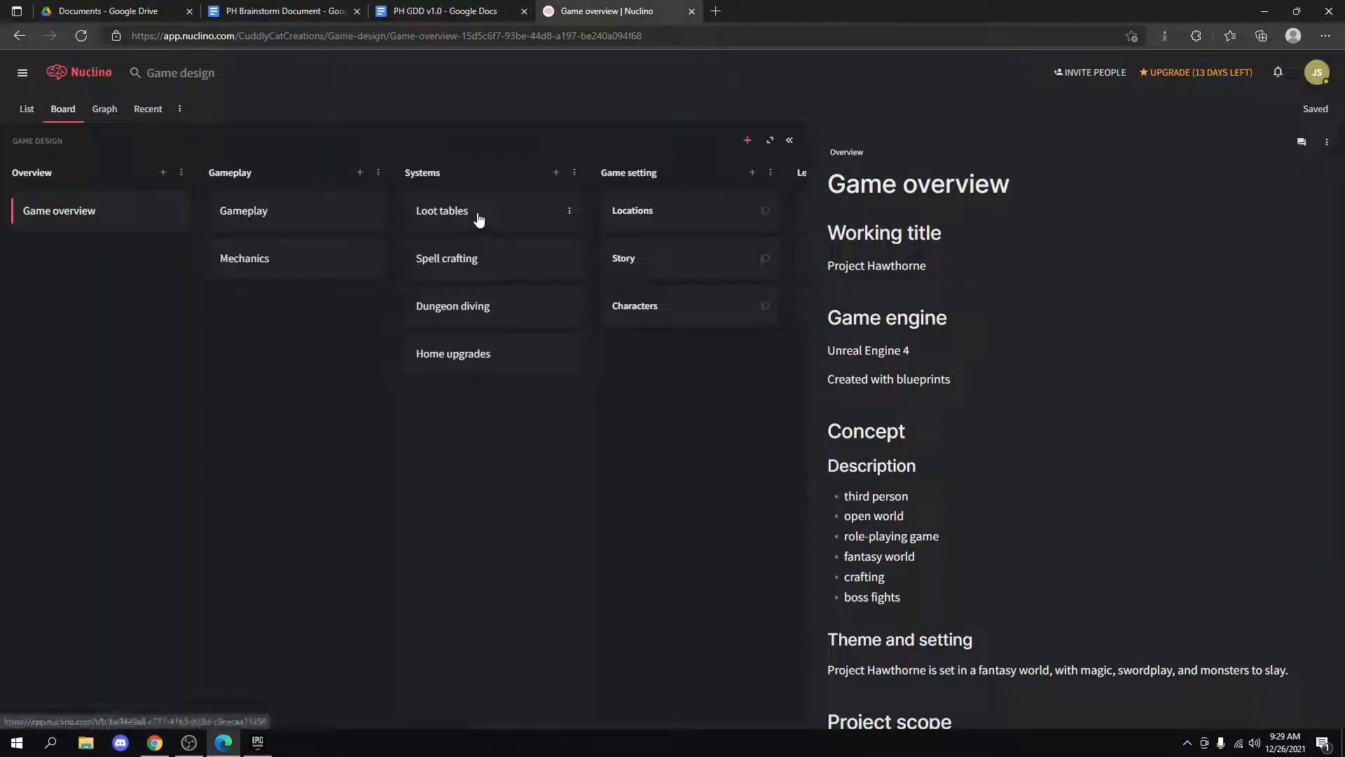
Review the Mechanics item in Nuclino and the Gameplay item's progression, gear, armor table and objectives sections.
click(291, 264)
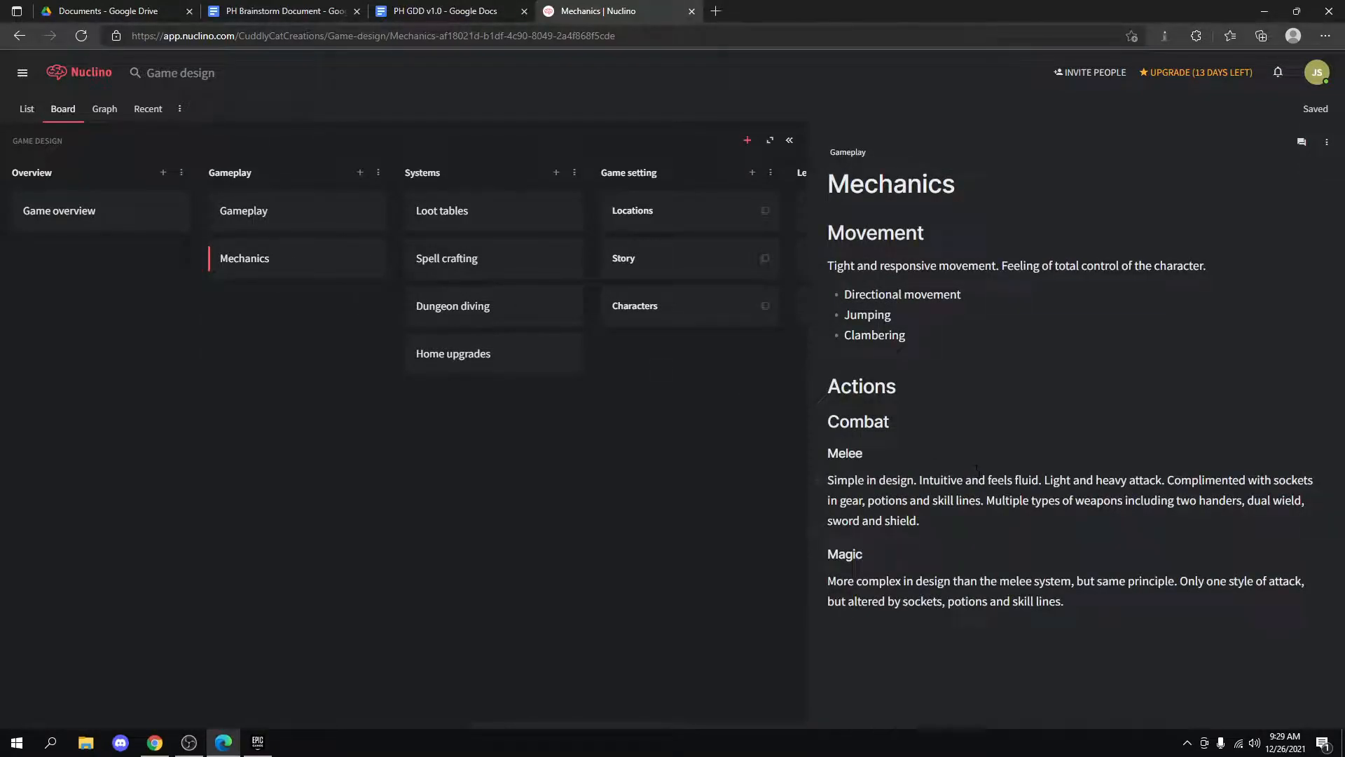
click(326, 329)
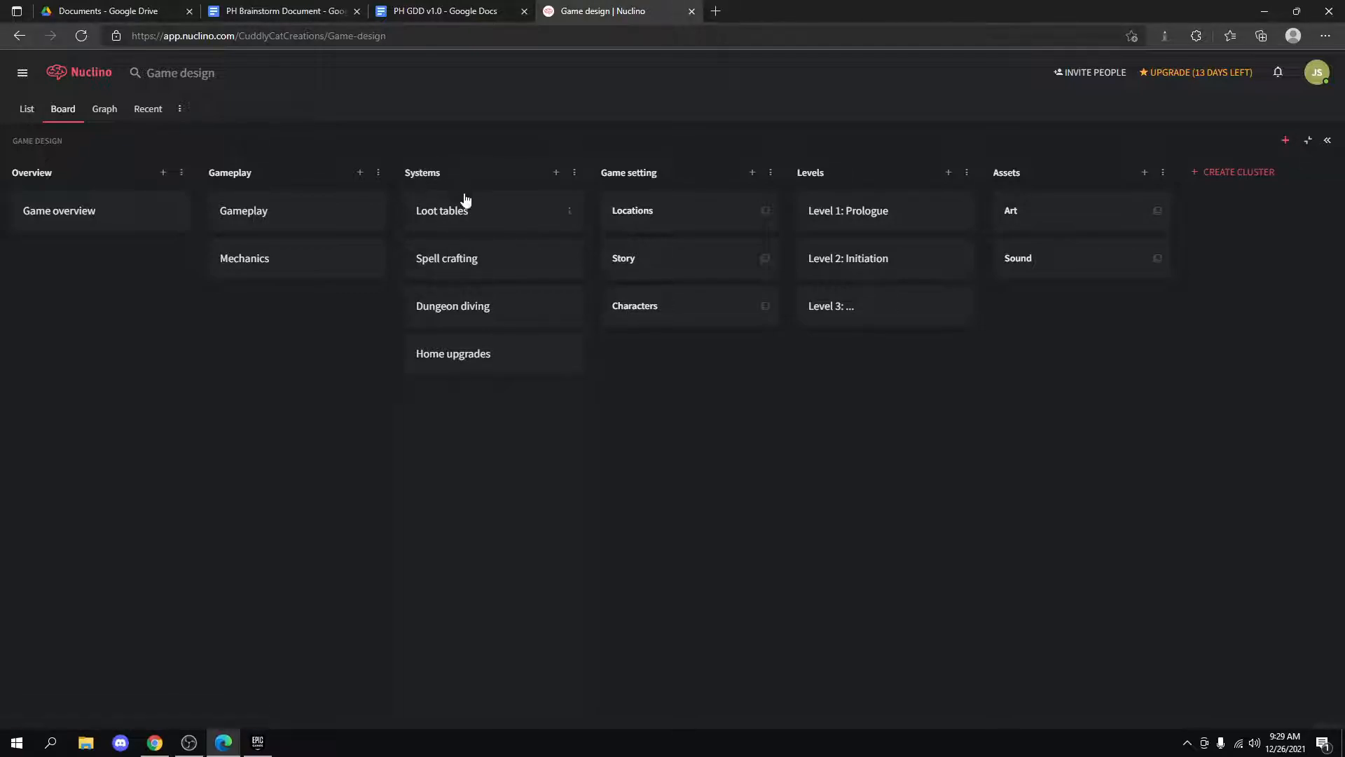
drag(431, 178, 350, 331)
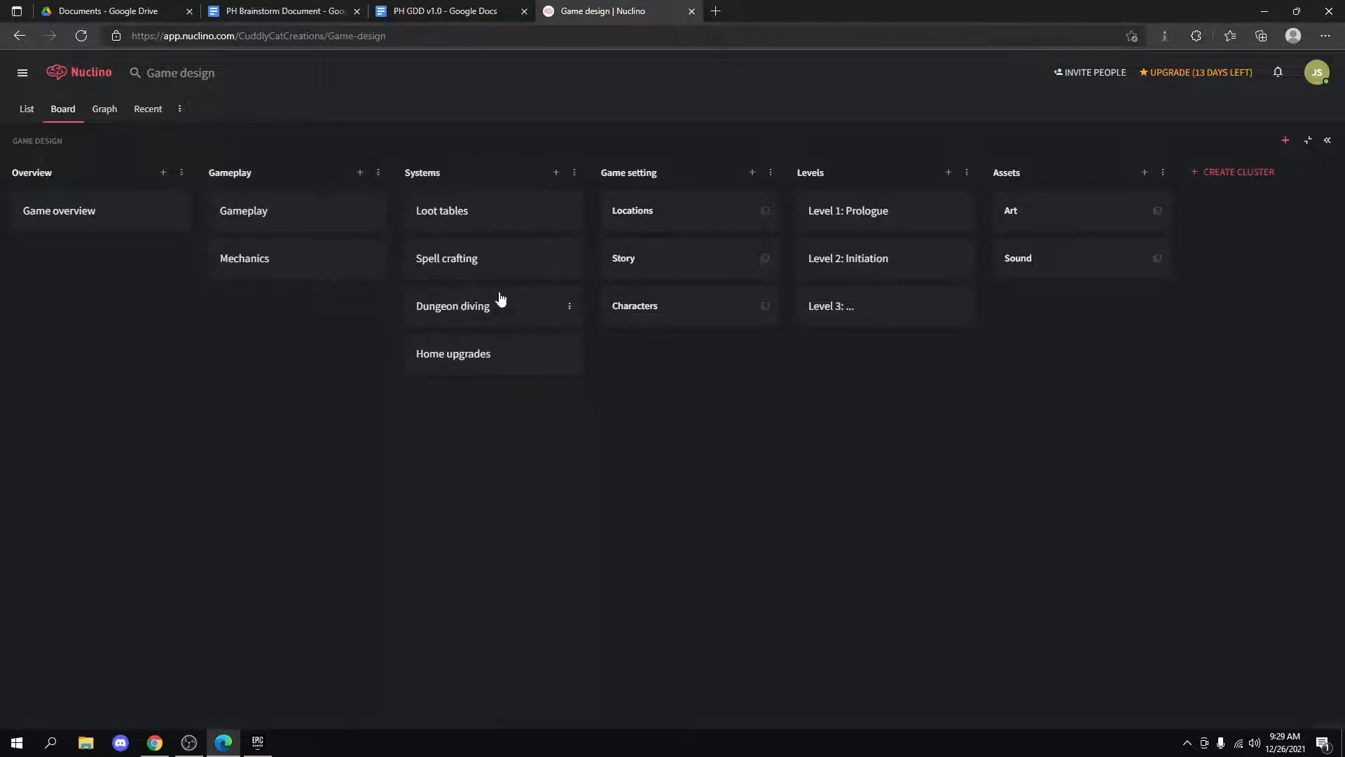
click(260, 180)
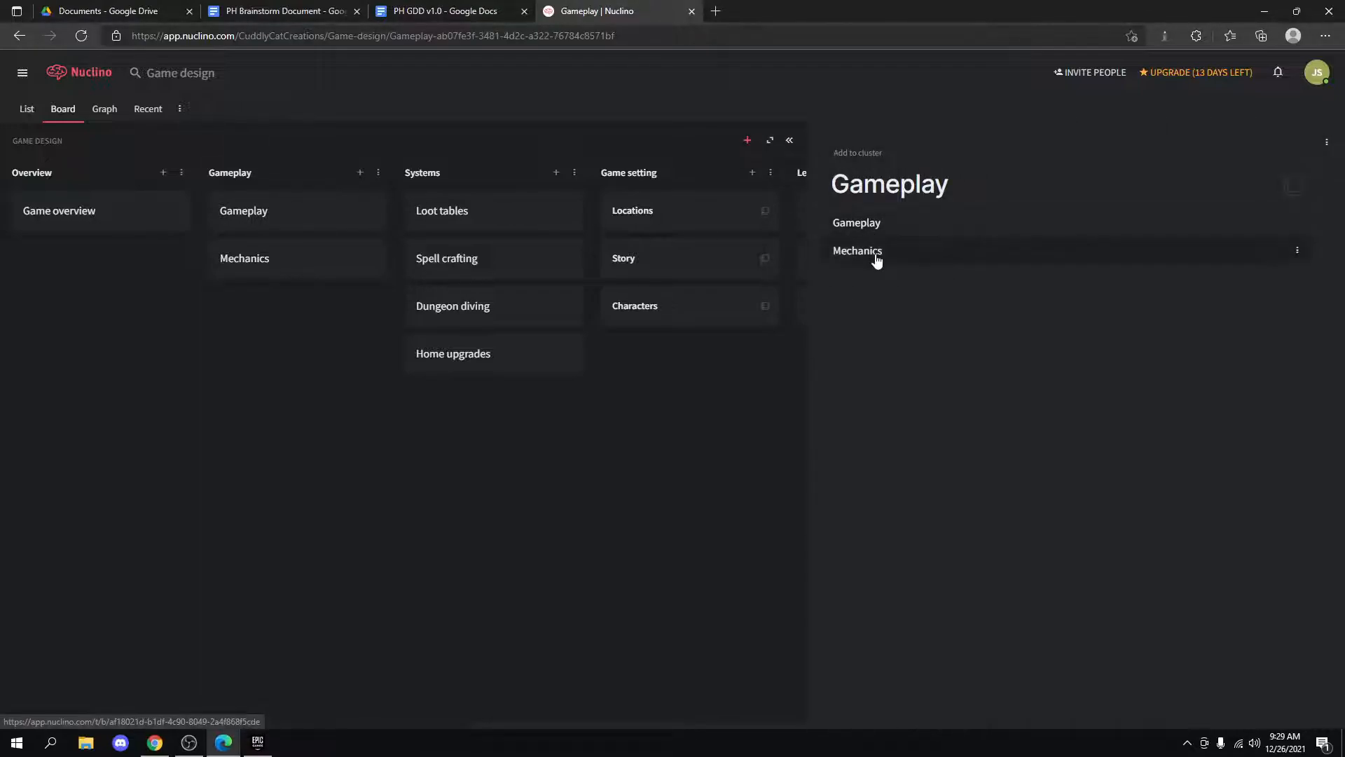
click(867, 225)
scroll(939, 387, up, 8)
scroll(939, 387, down, 7)
scroll(939, 386, up, 7)
scroll(937, 384, down, 9)
scroll(937, 382, up, 6)
scroll(937, 378, down, 5)
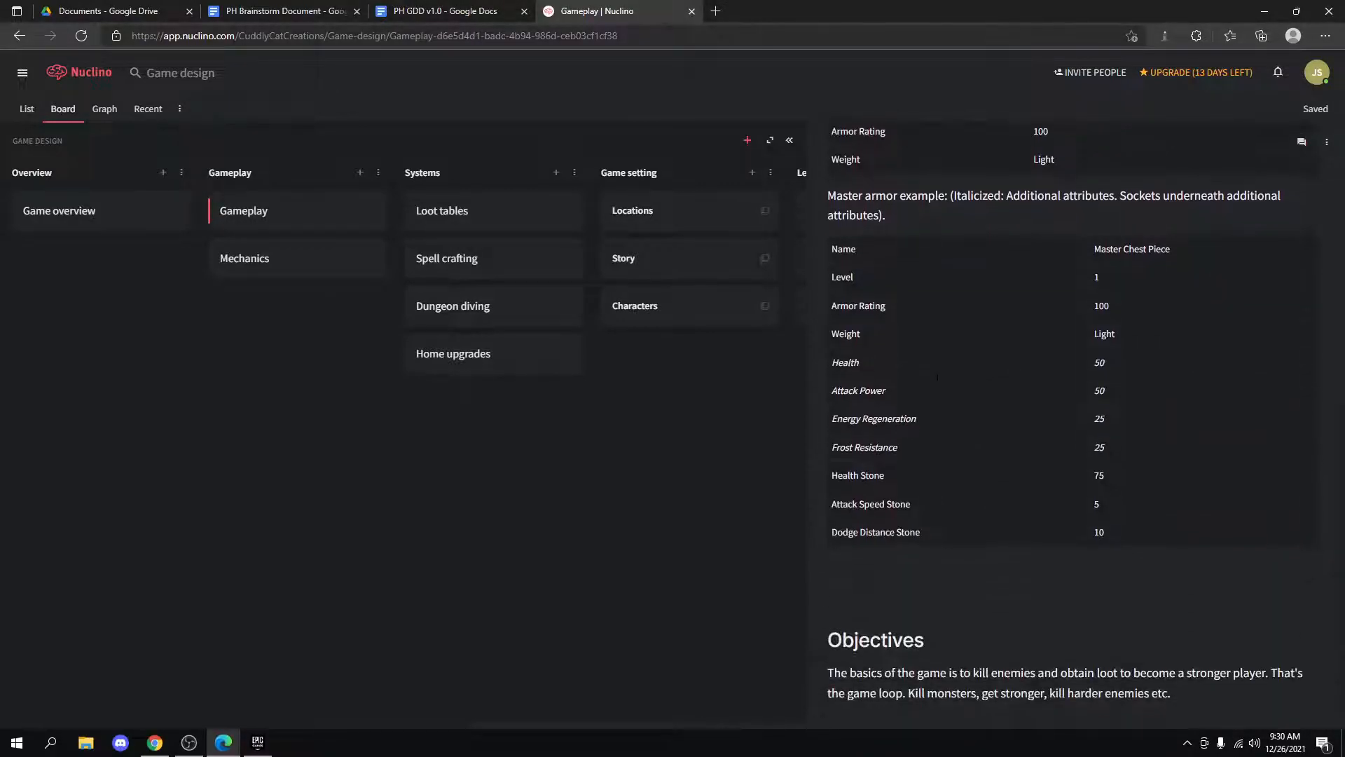
Compare the PH Brainstorm Document and PH GDD v1.0 in Google Docs with the Gameplay item in Nuclino.
click(280, 10)
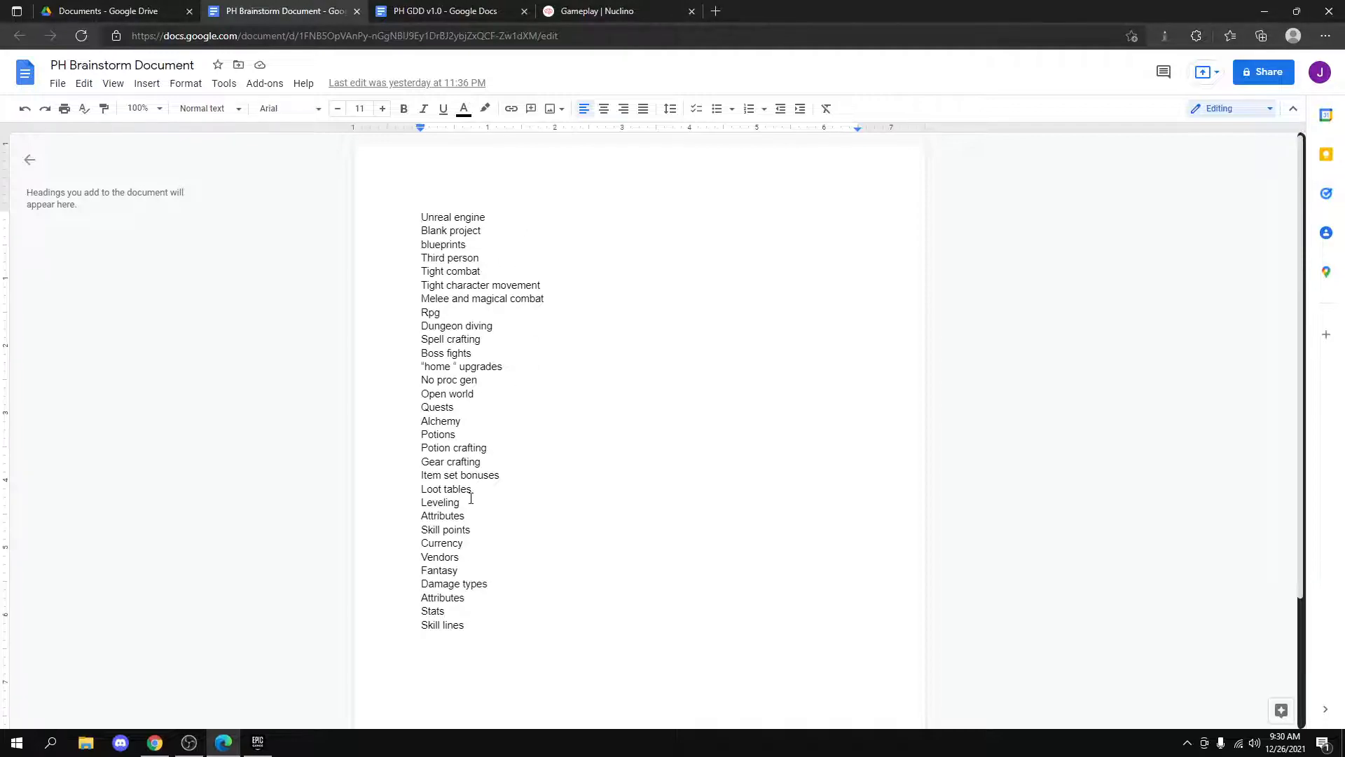
click(480, 11)
click(637, 11)
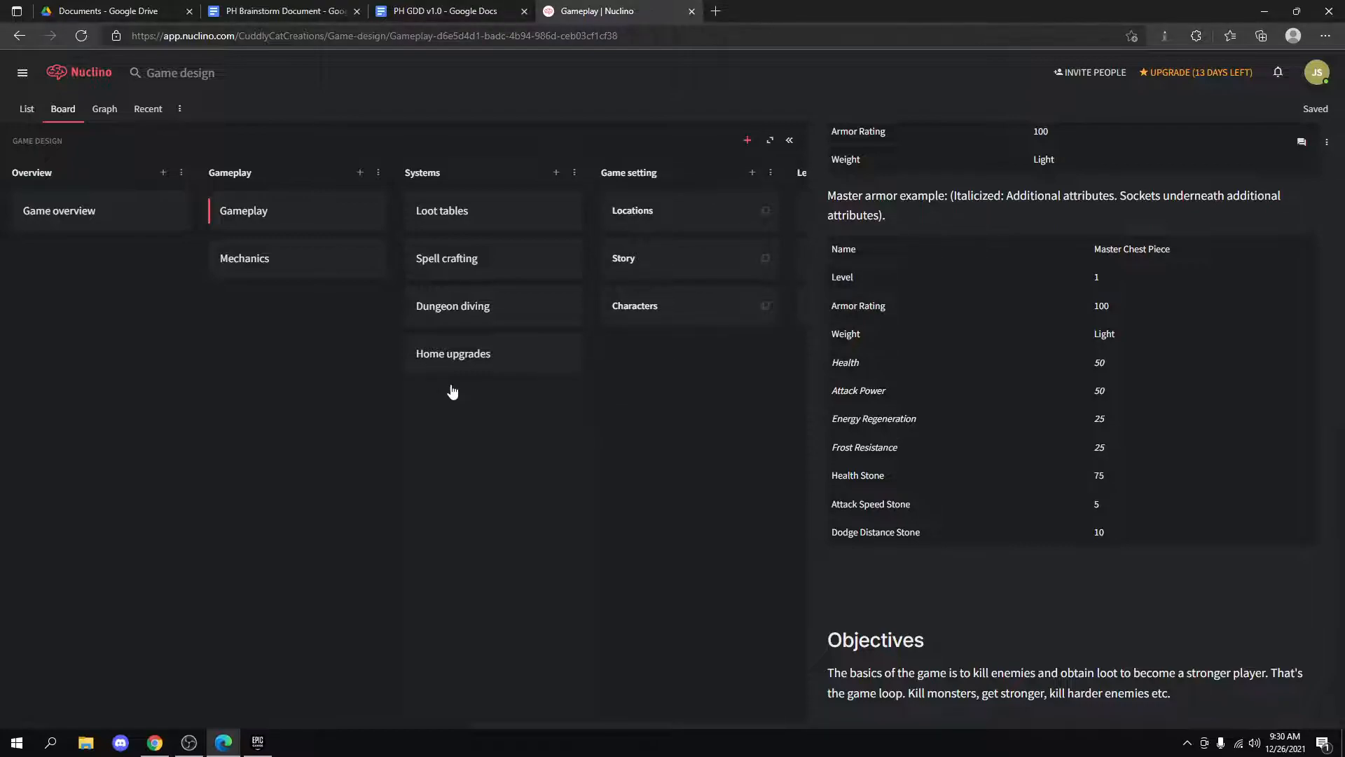
scroll(1037, 491, up, 10)
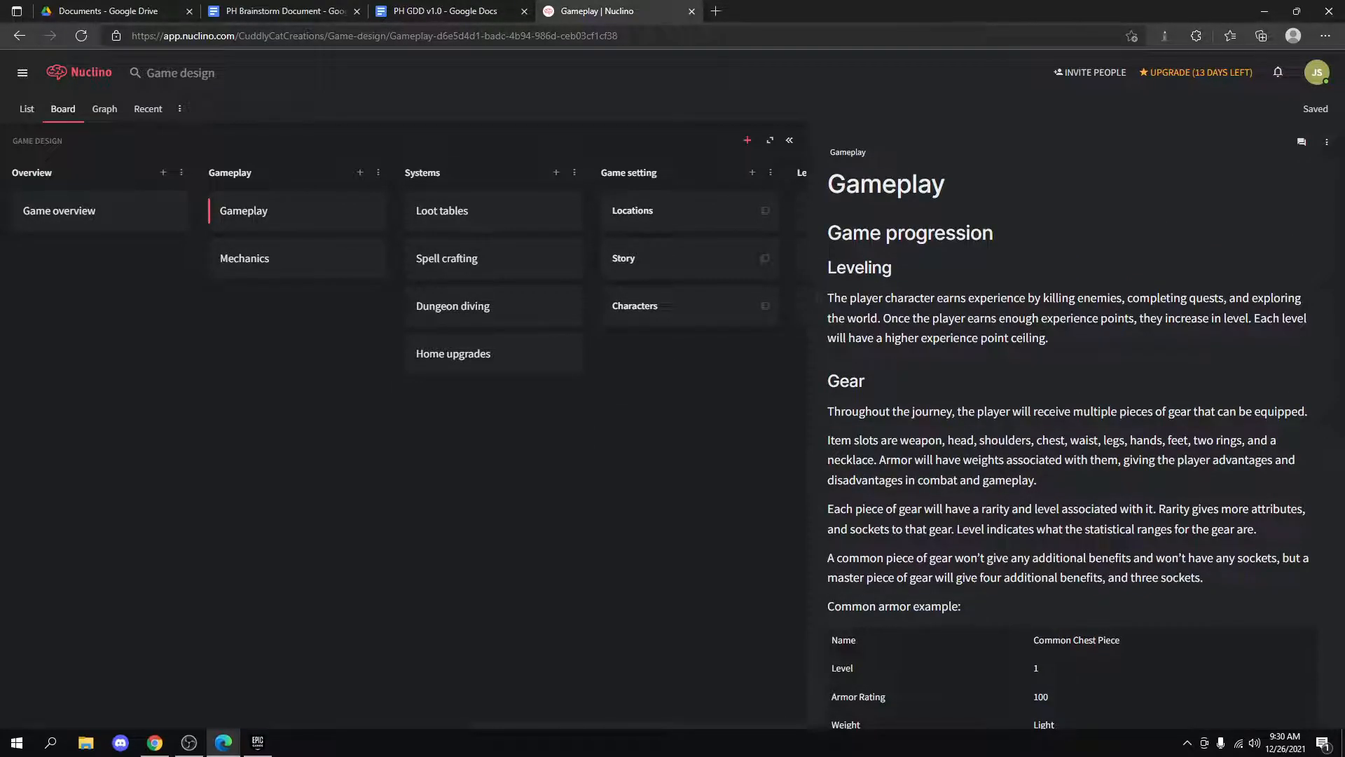
click(335, 10)
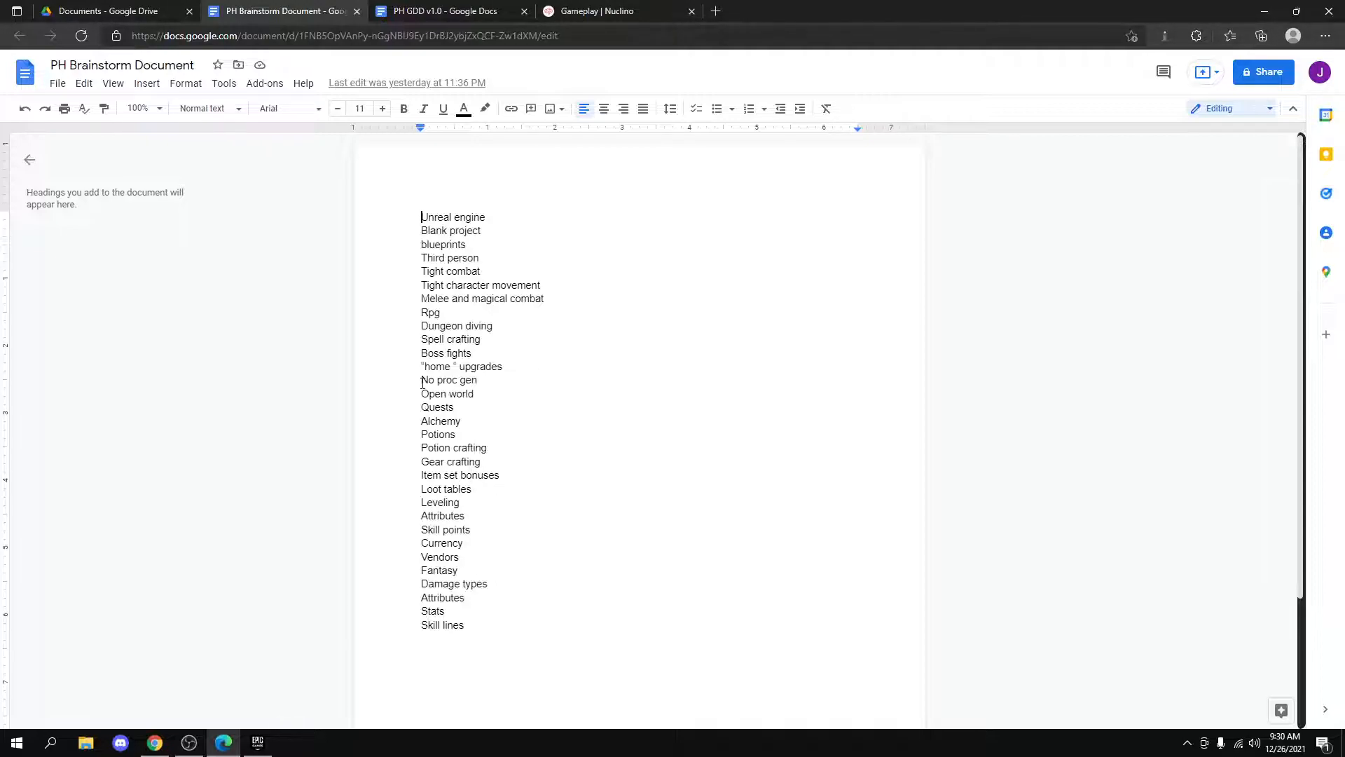
click(417, 10)
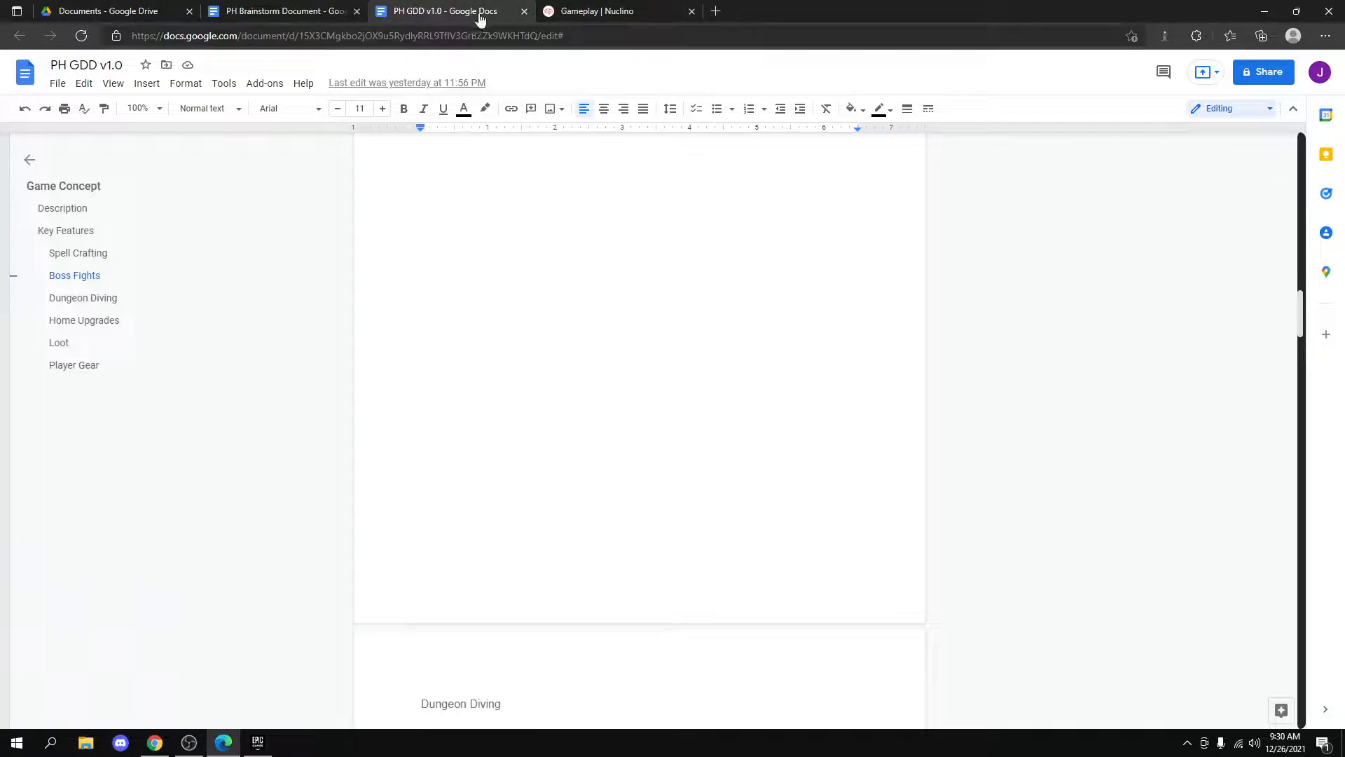
click(587, 8)
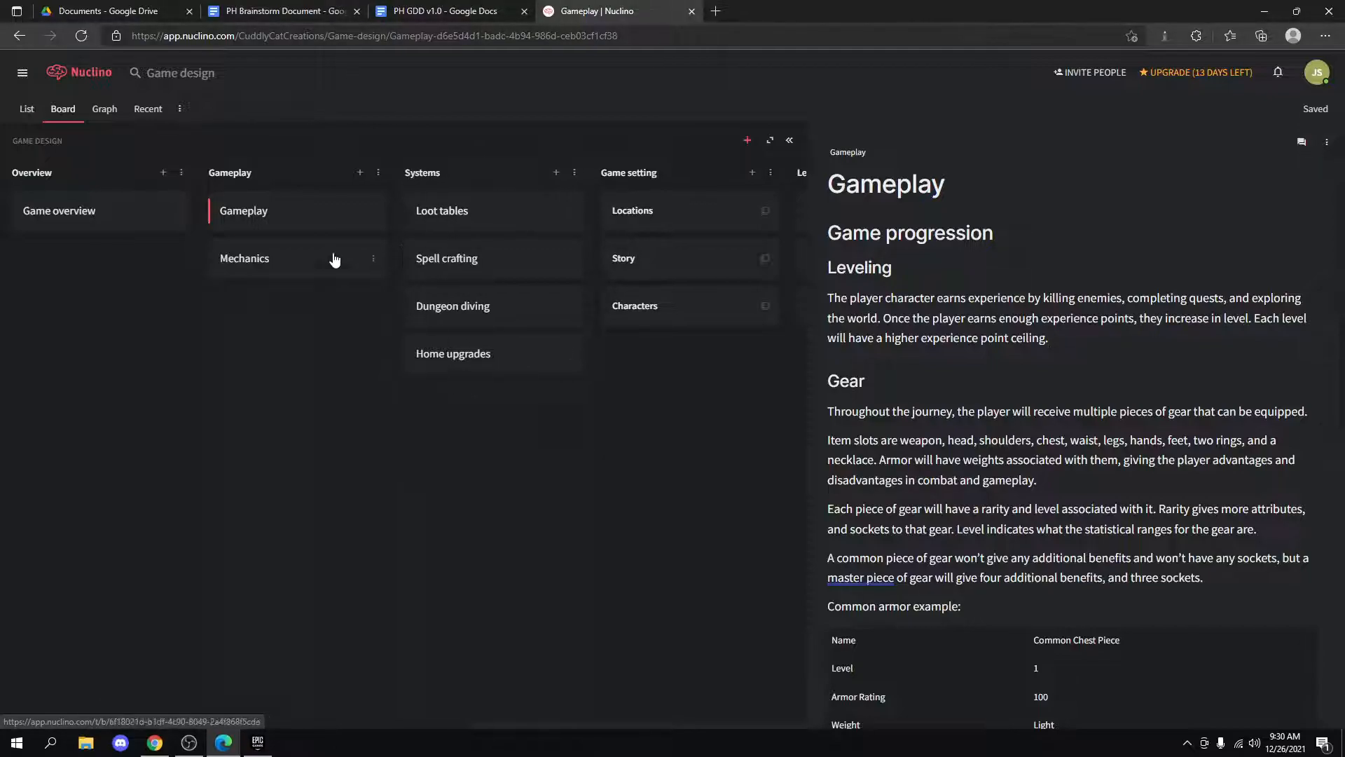
scroll(944, 524, down, 8)
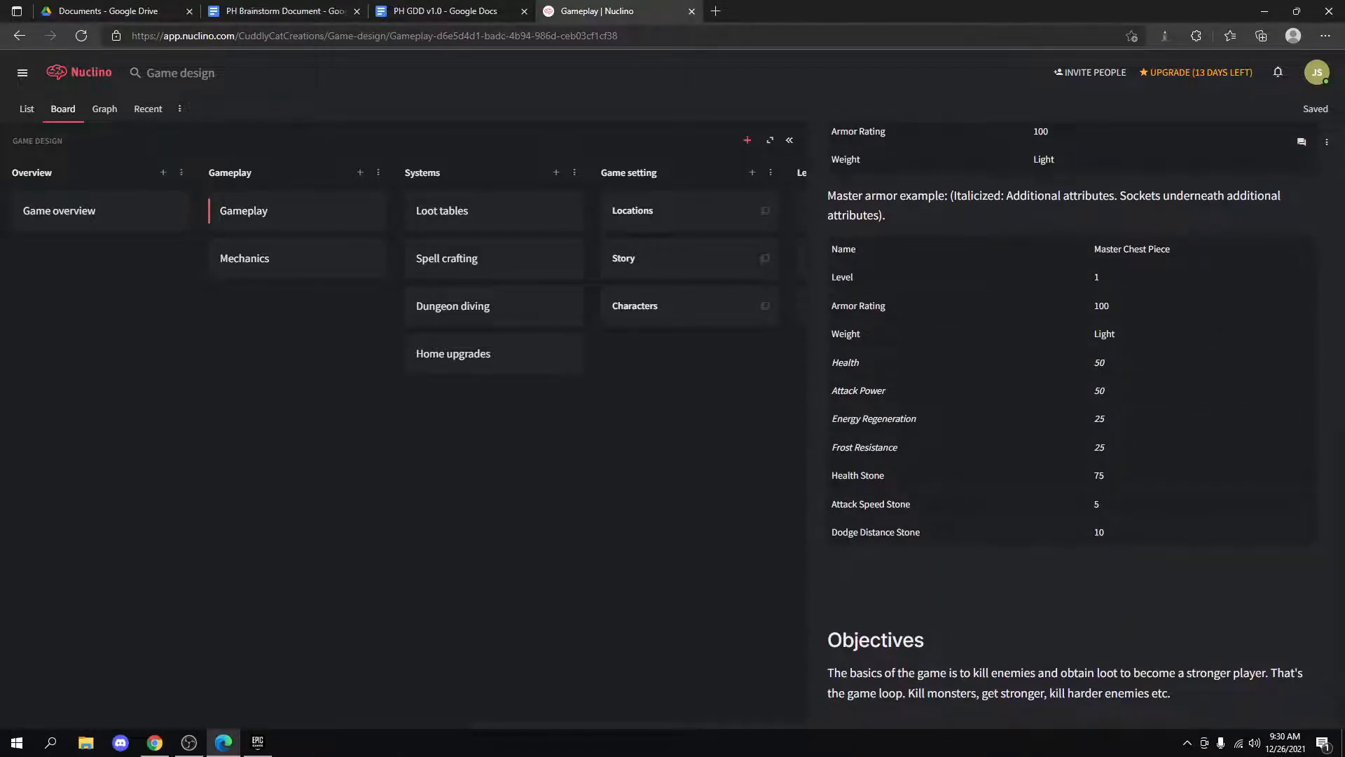
scroll(1048, 337, up, 8)
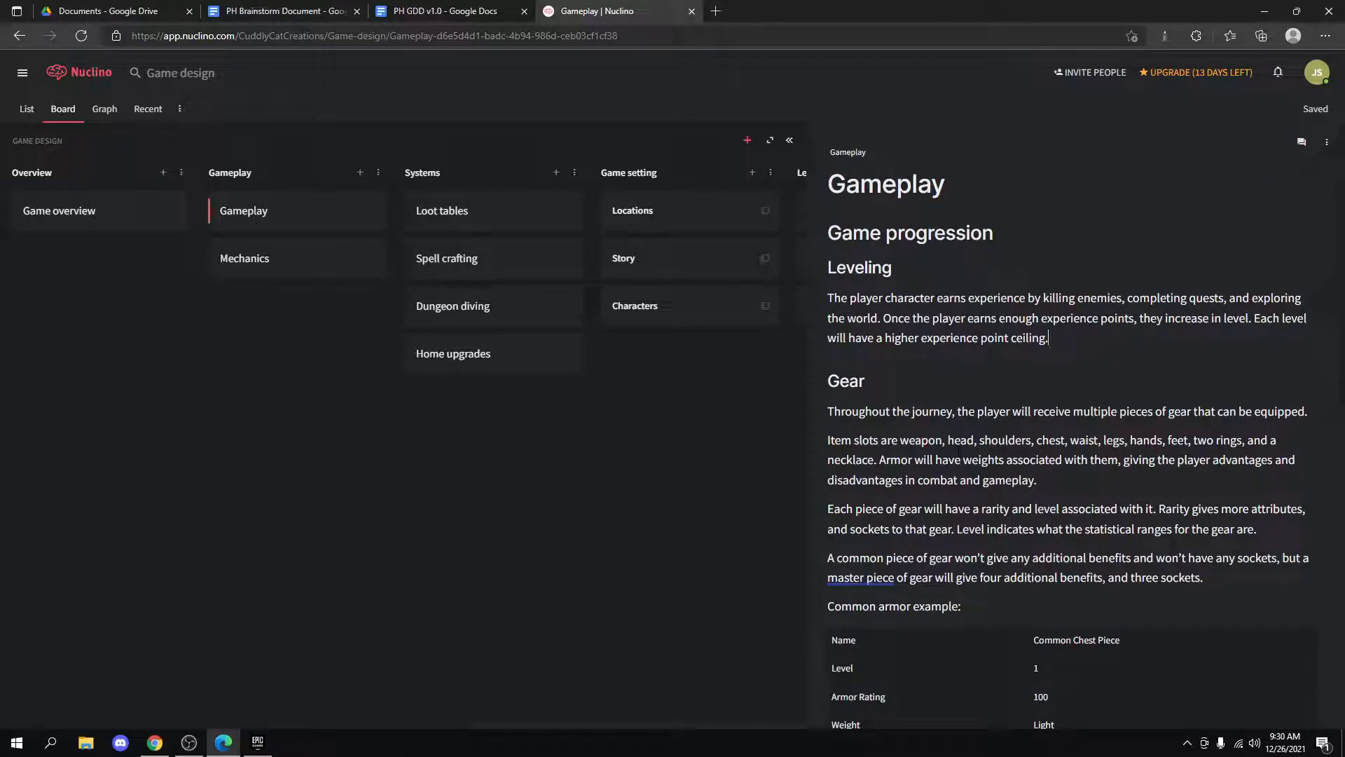
Recheck the PH Brainstorm Document's idea list and close the PH GDD v1.0 document, keeping Nuclino in view.
click(283, 10)
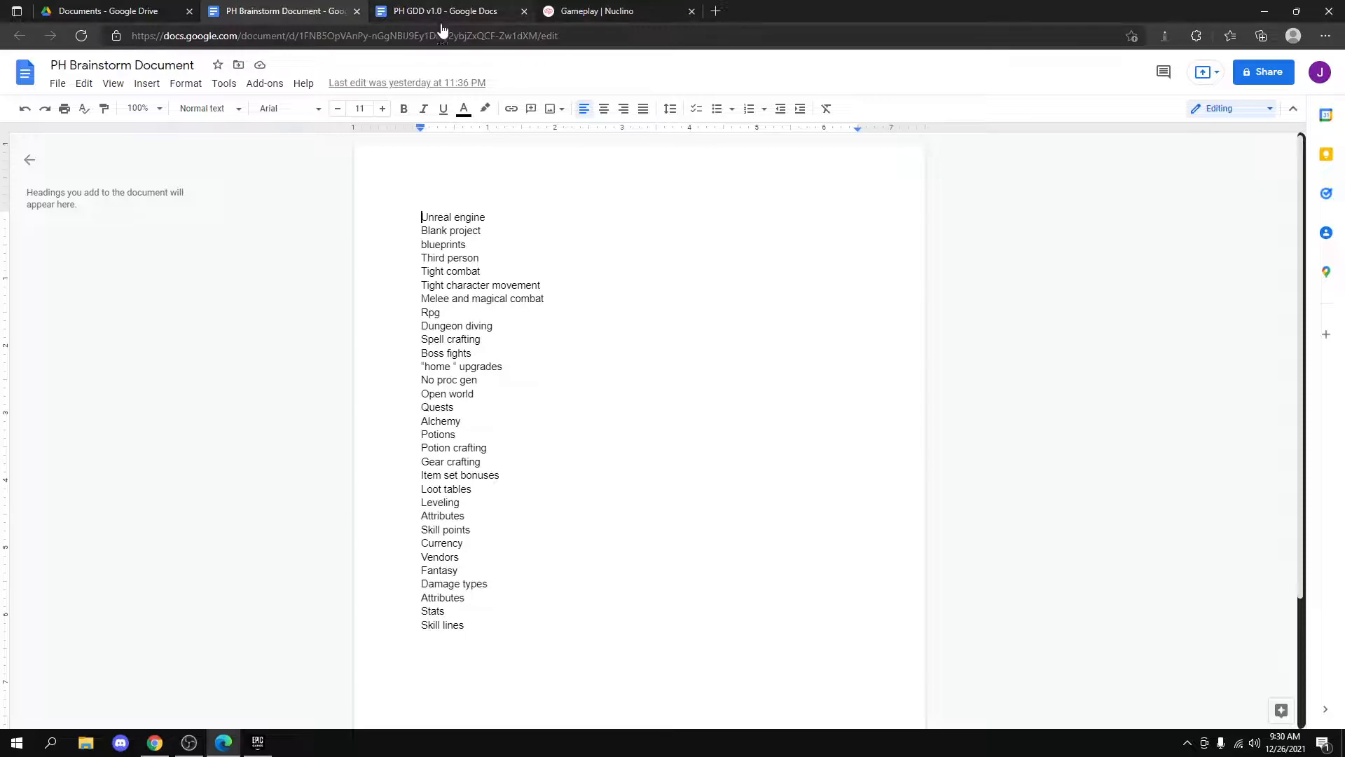
click(588, 11)
click(287, 10)
click(602, 10)
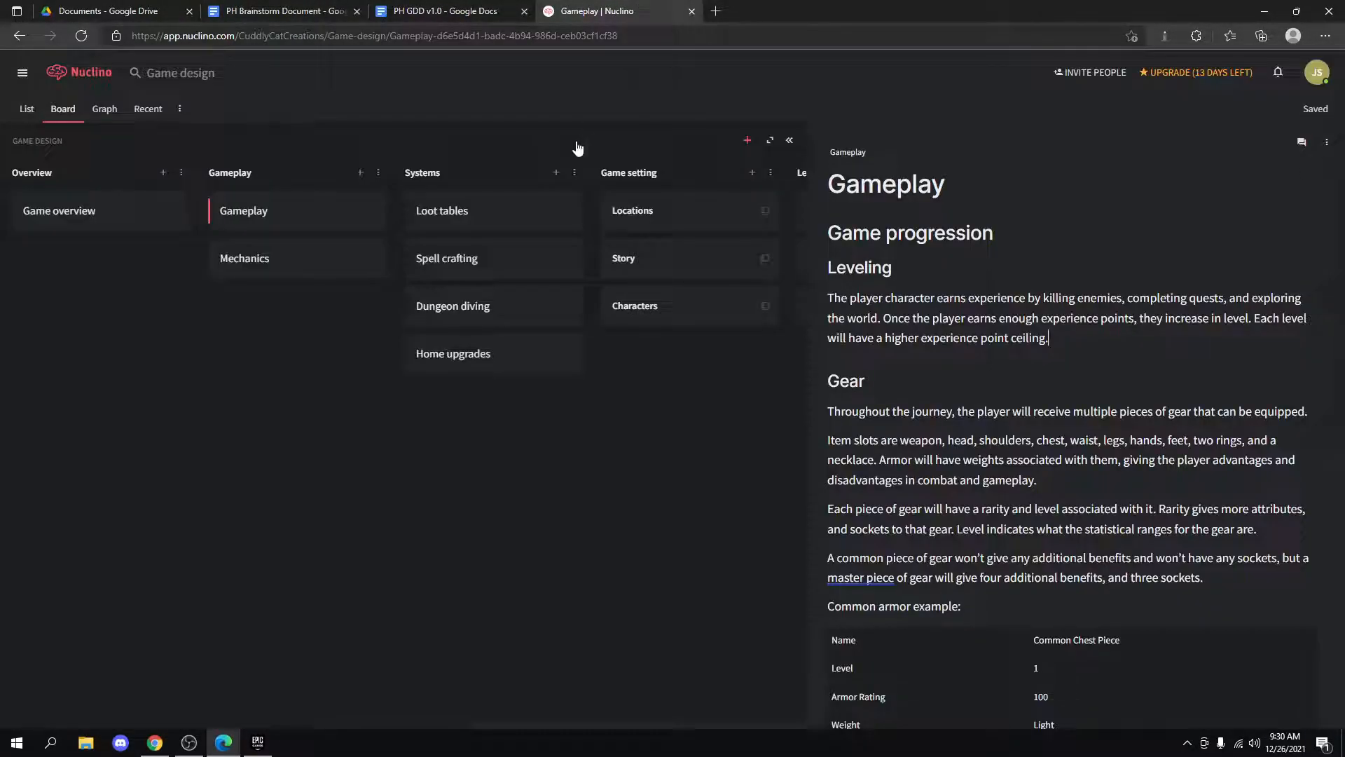
click(504, 12)
click(524, 11)
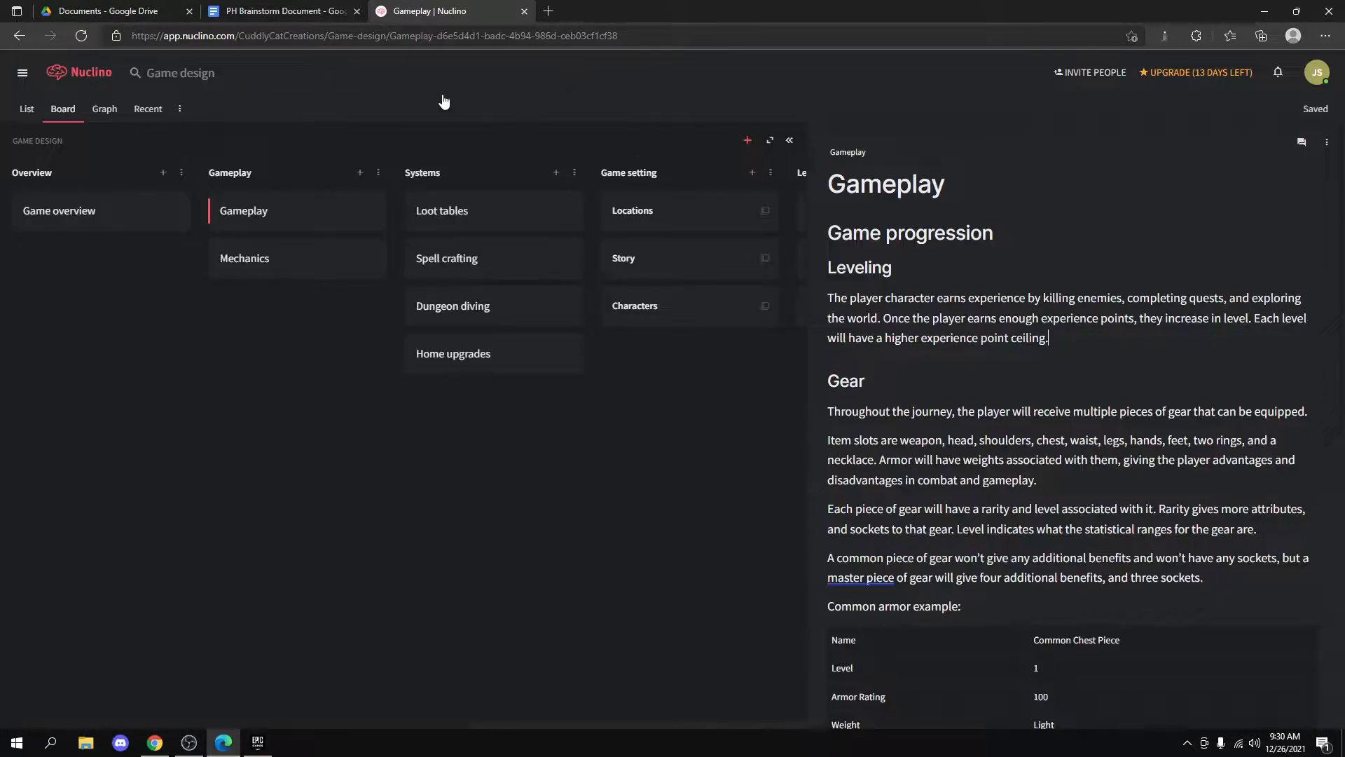
click(556, 174)
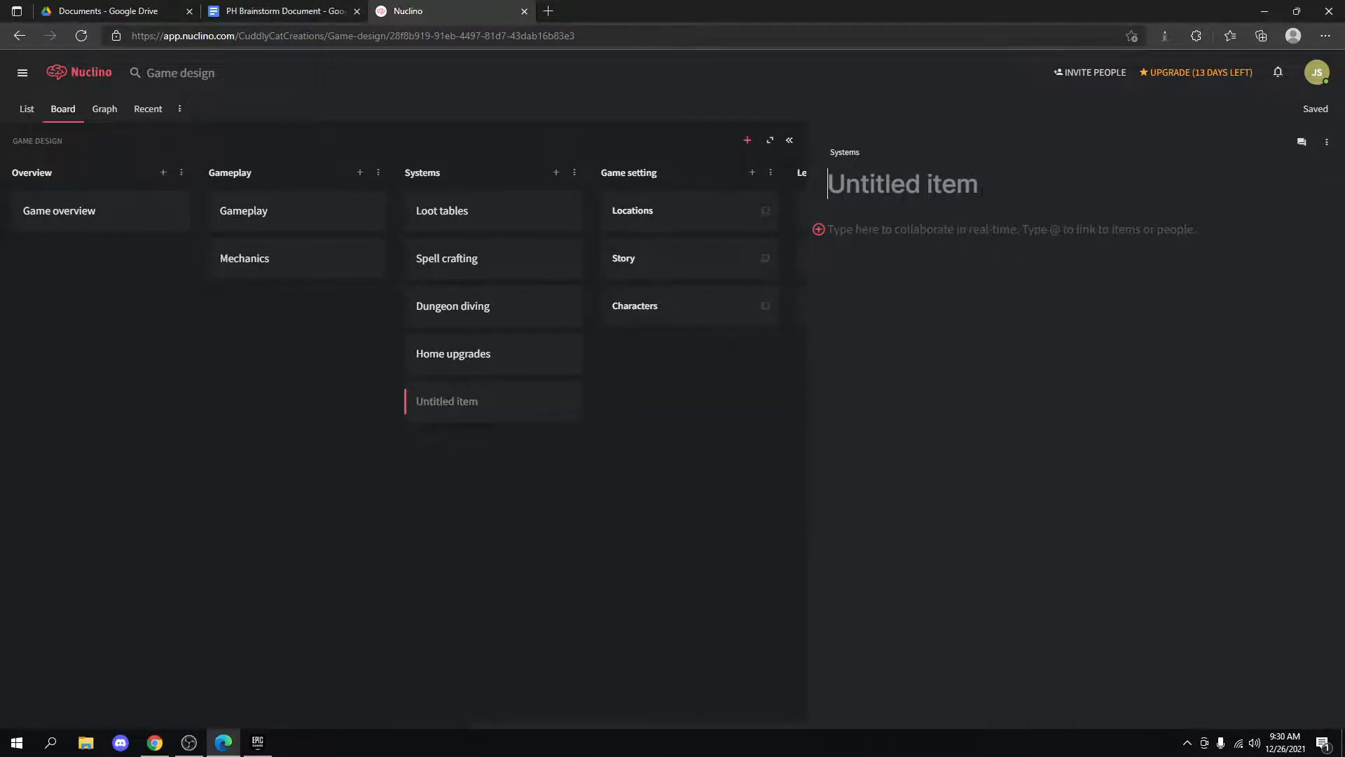
text(Damage)
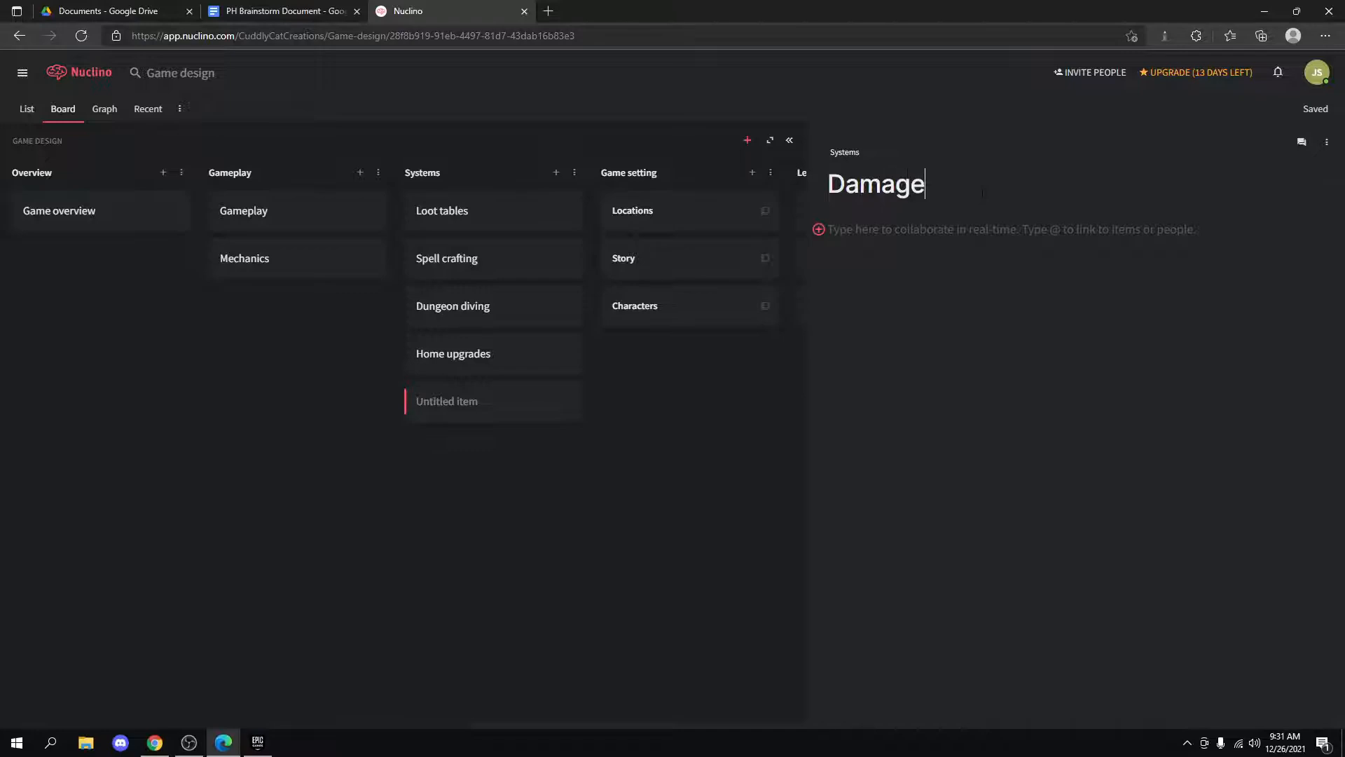
key(BackSpace)
key(BackSpace)
key(BackSpace)
key(BackSpace)
key(BackSpace)
key(BackSpace)
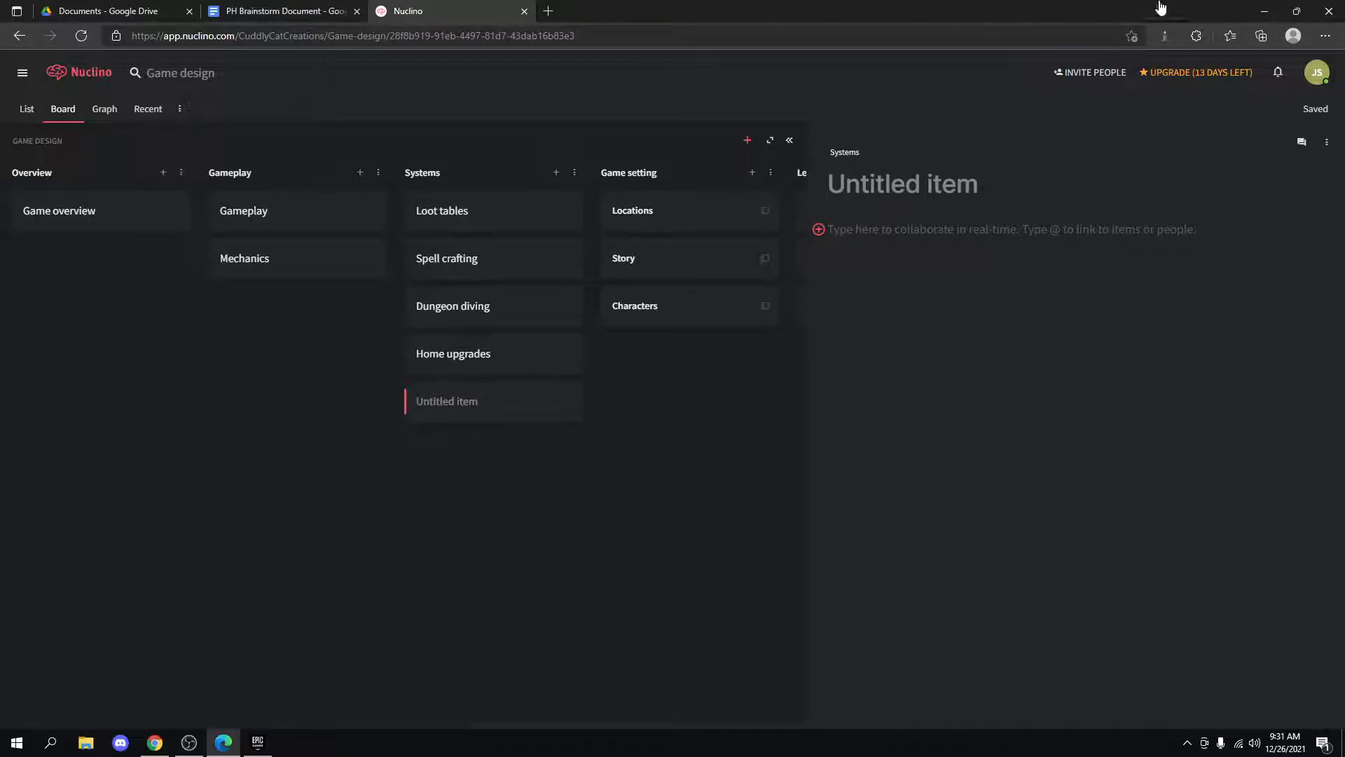
click(1327, 142)
click(1191, 473)
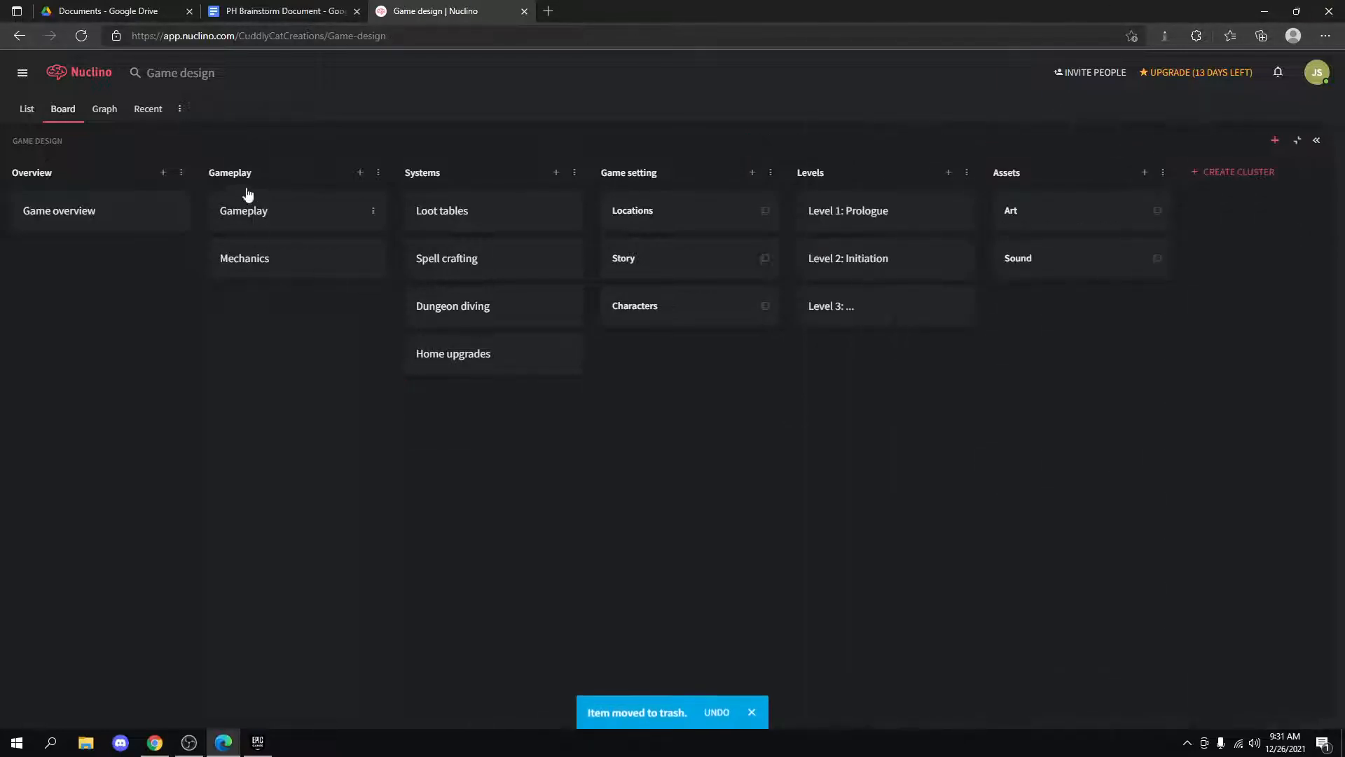
Add a large heading "Damage types" after the Magic paragraph in the Mechanics item, with an empty line below it.
click(282, 270)
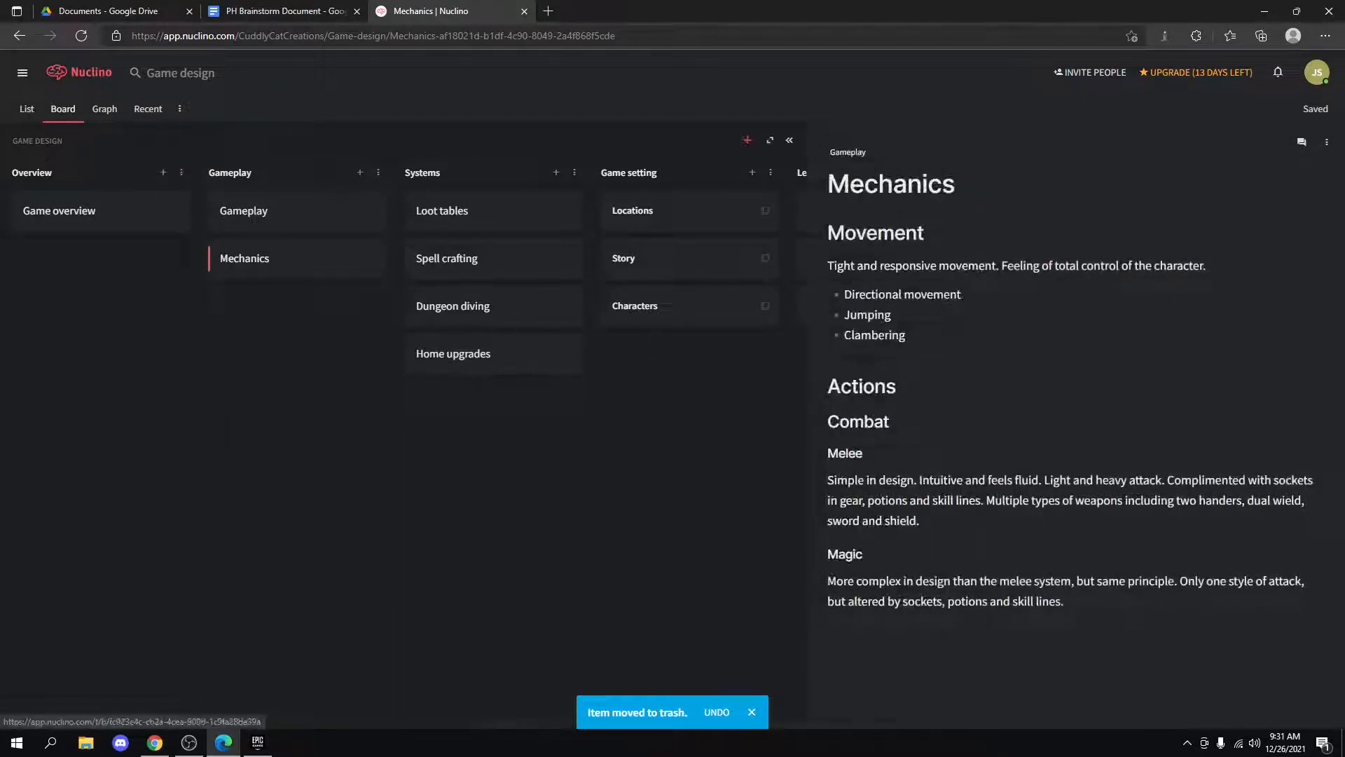
key(Return)
key(Return)
key(BackSpace)
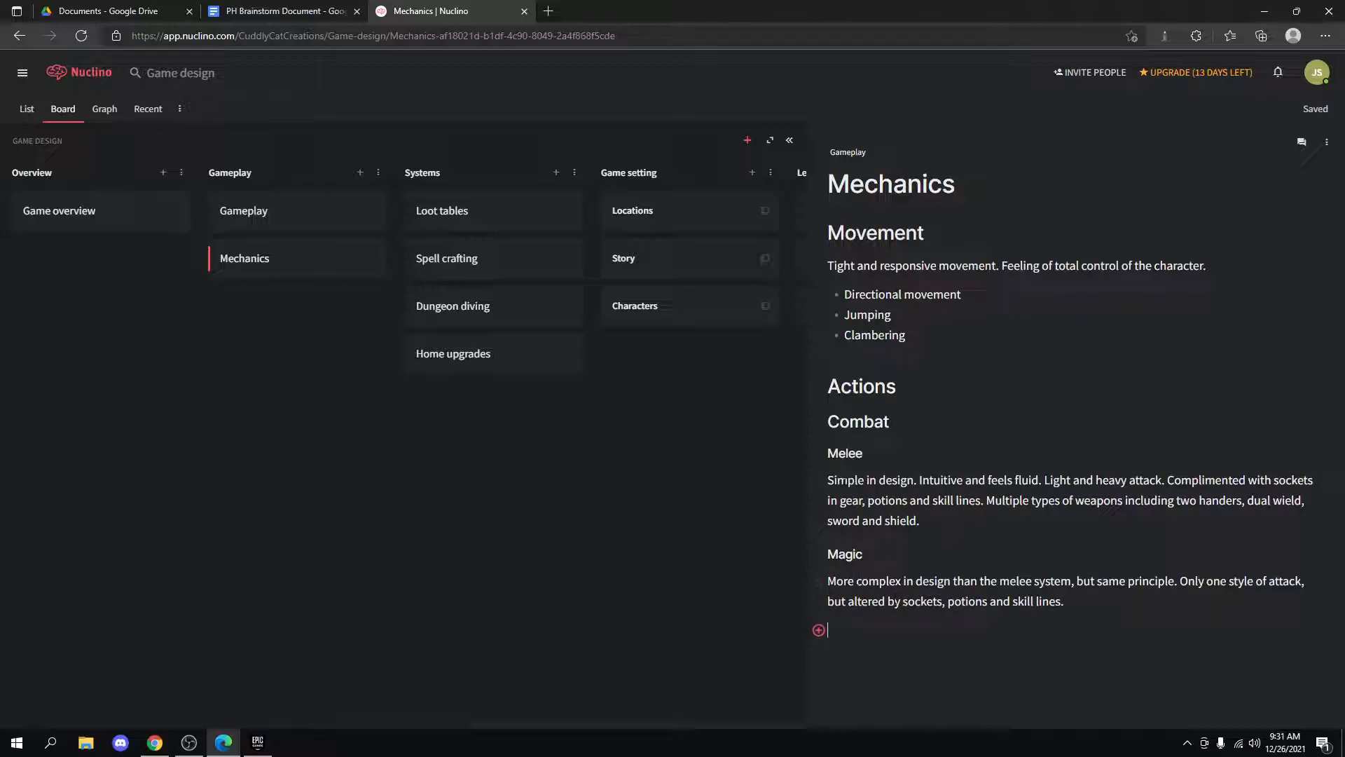
click(855, 383)
click(819, 630)
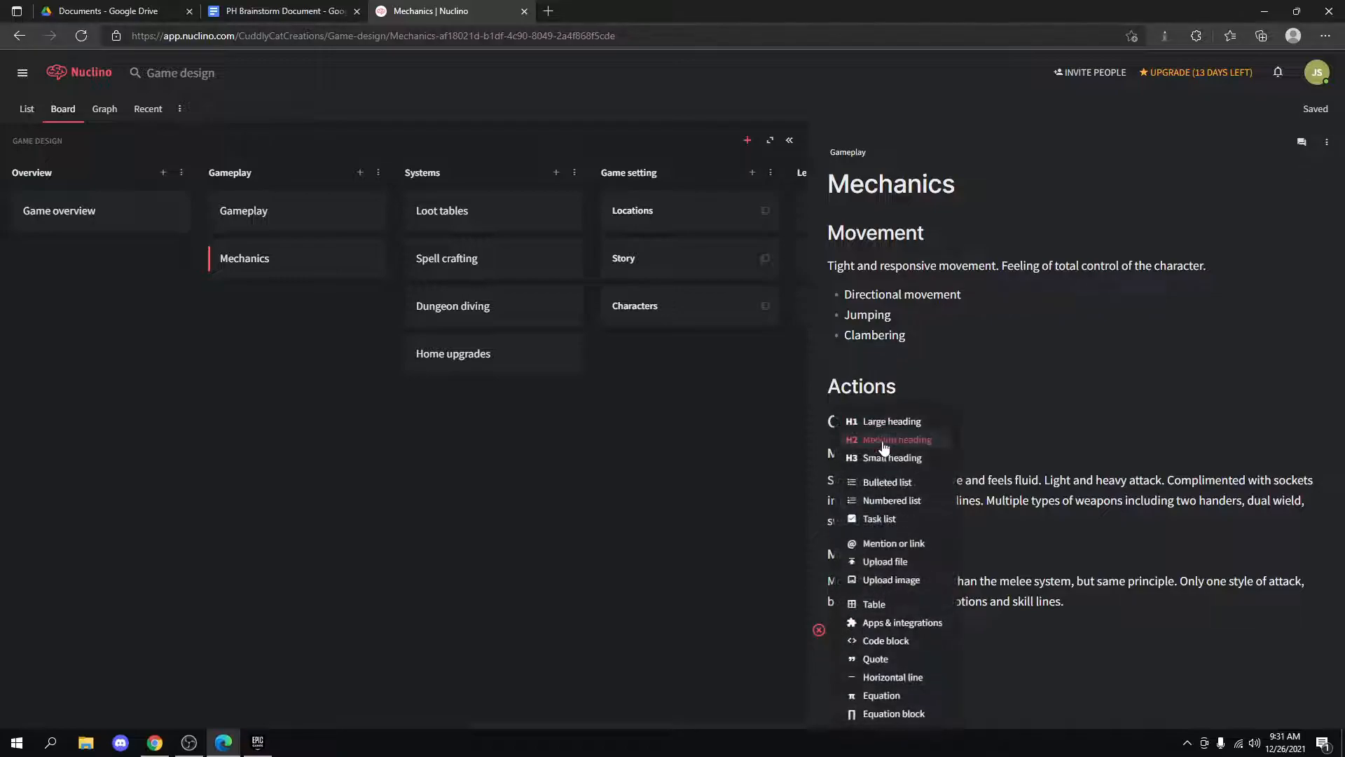
click(882, 420)
double_click(862, 385)
triple_click(904, 655)
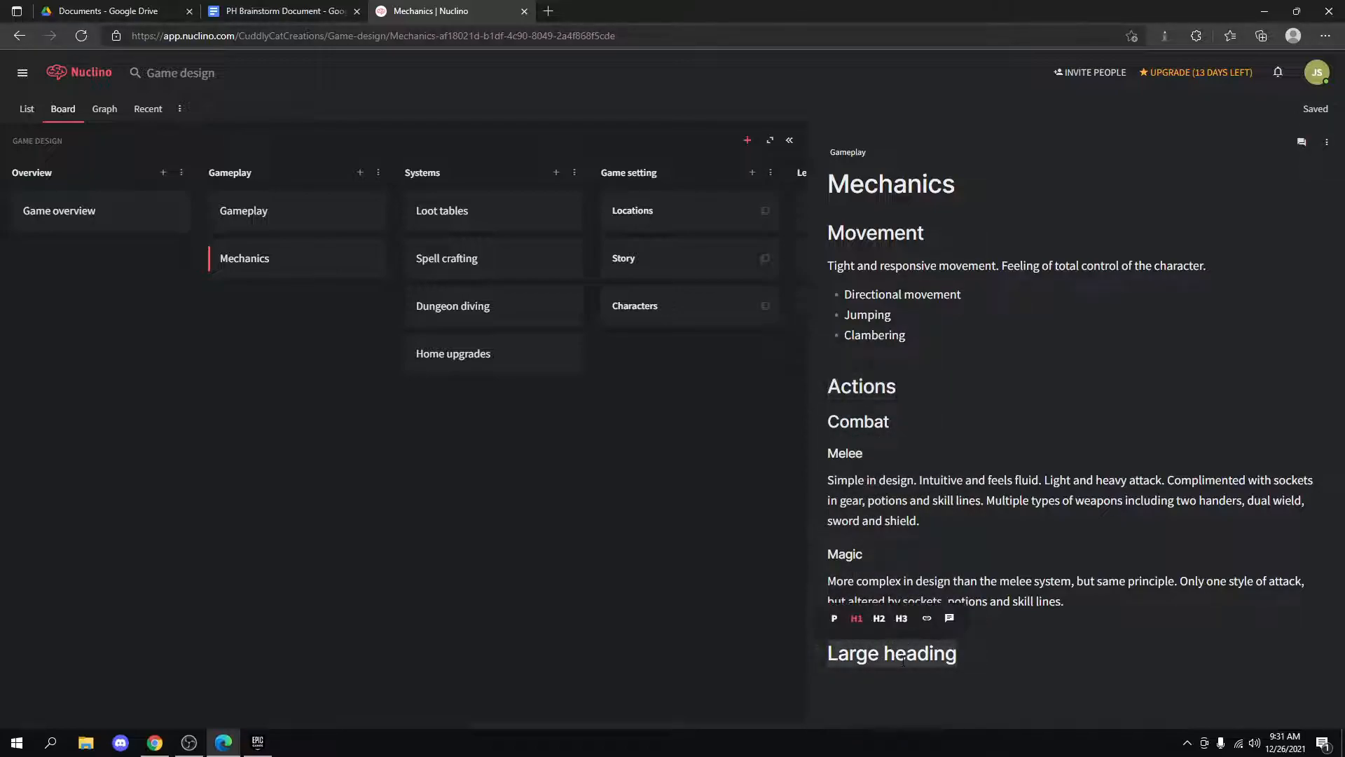
text(Damage T)
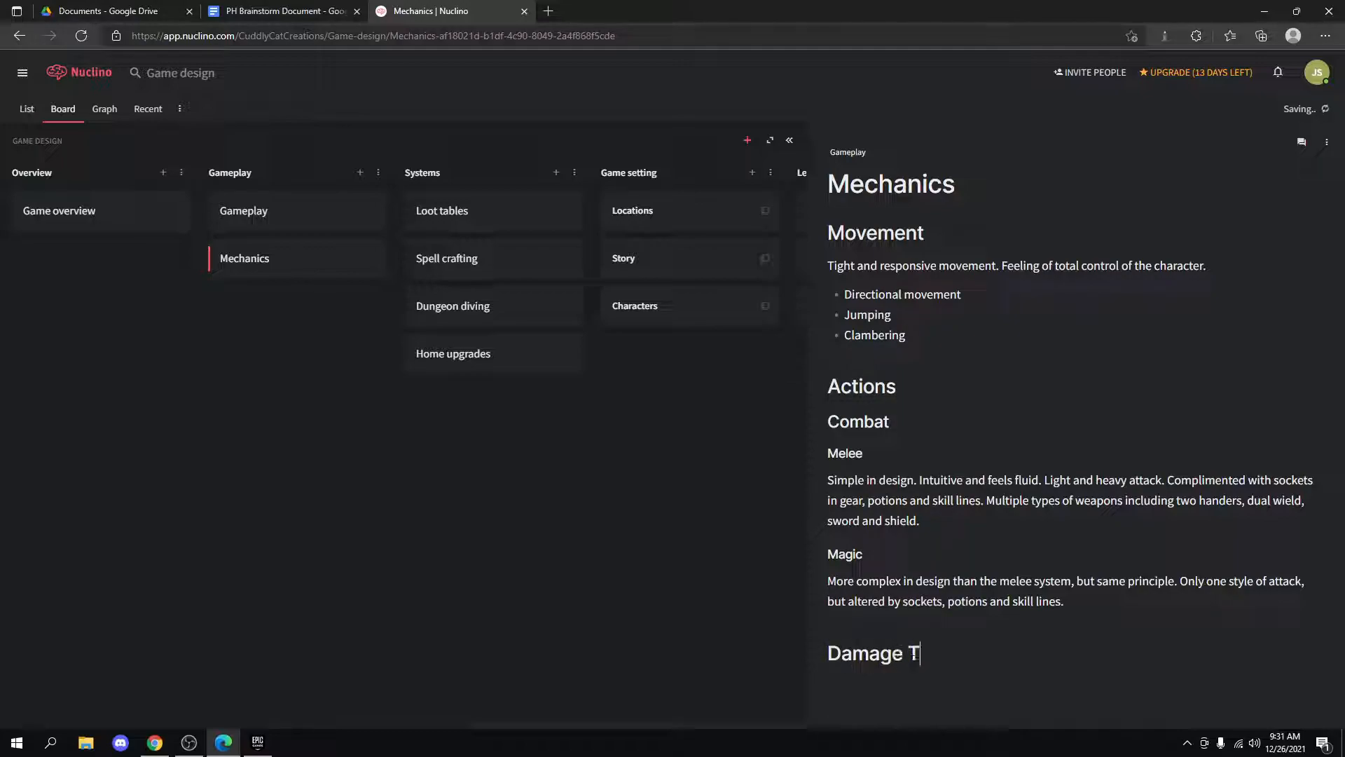
key(BackSpace)
text(types)
key(Return)
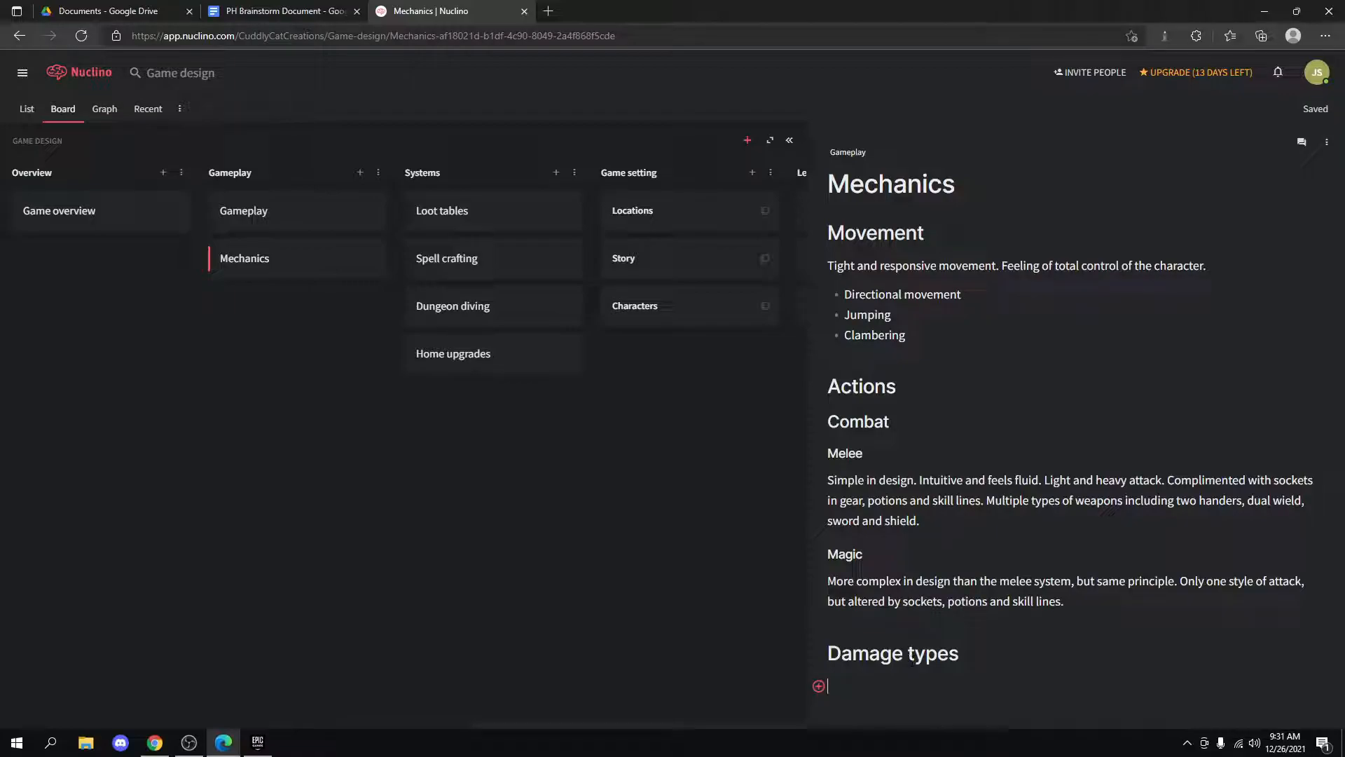
Add a medium heading "Fire" under the "Damage types" heading in the Mechanics item, with an empty line below it.
click(819, 687)
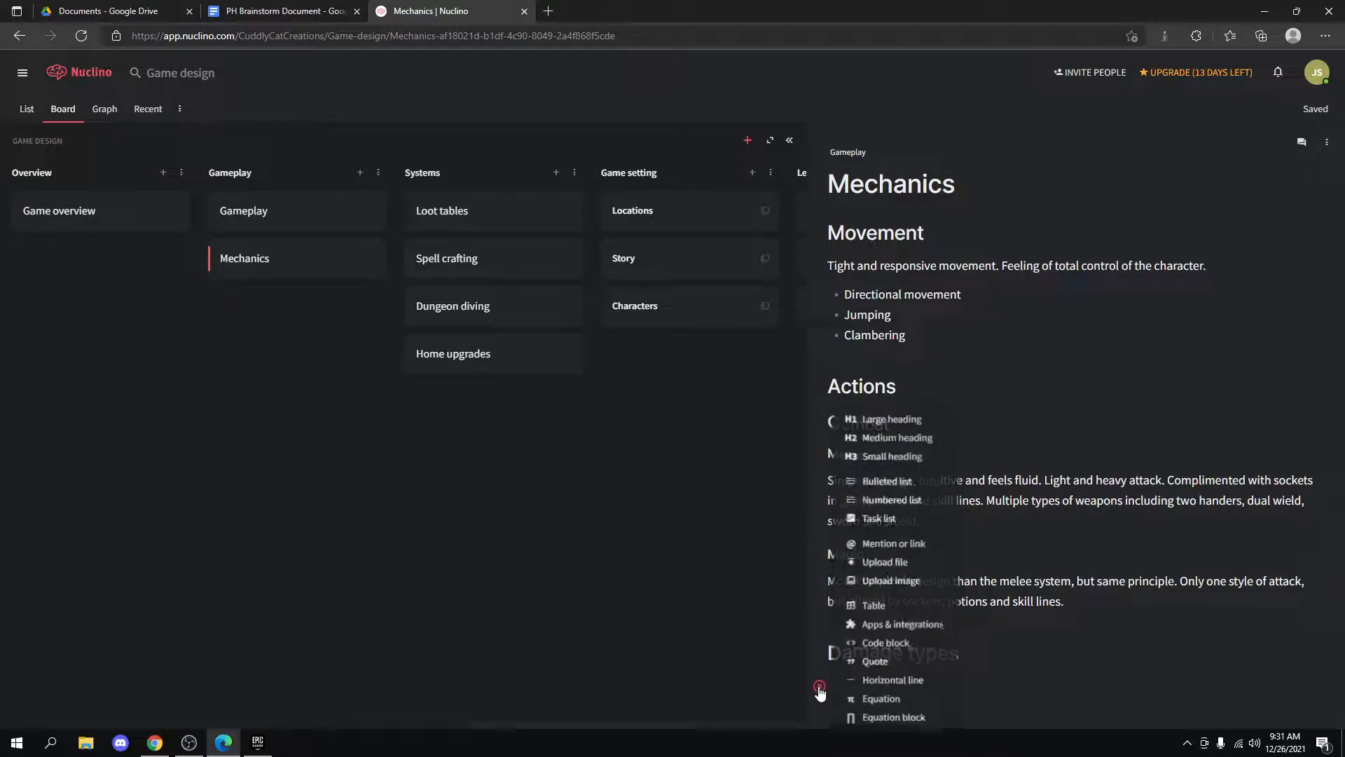
click(884, 456)
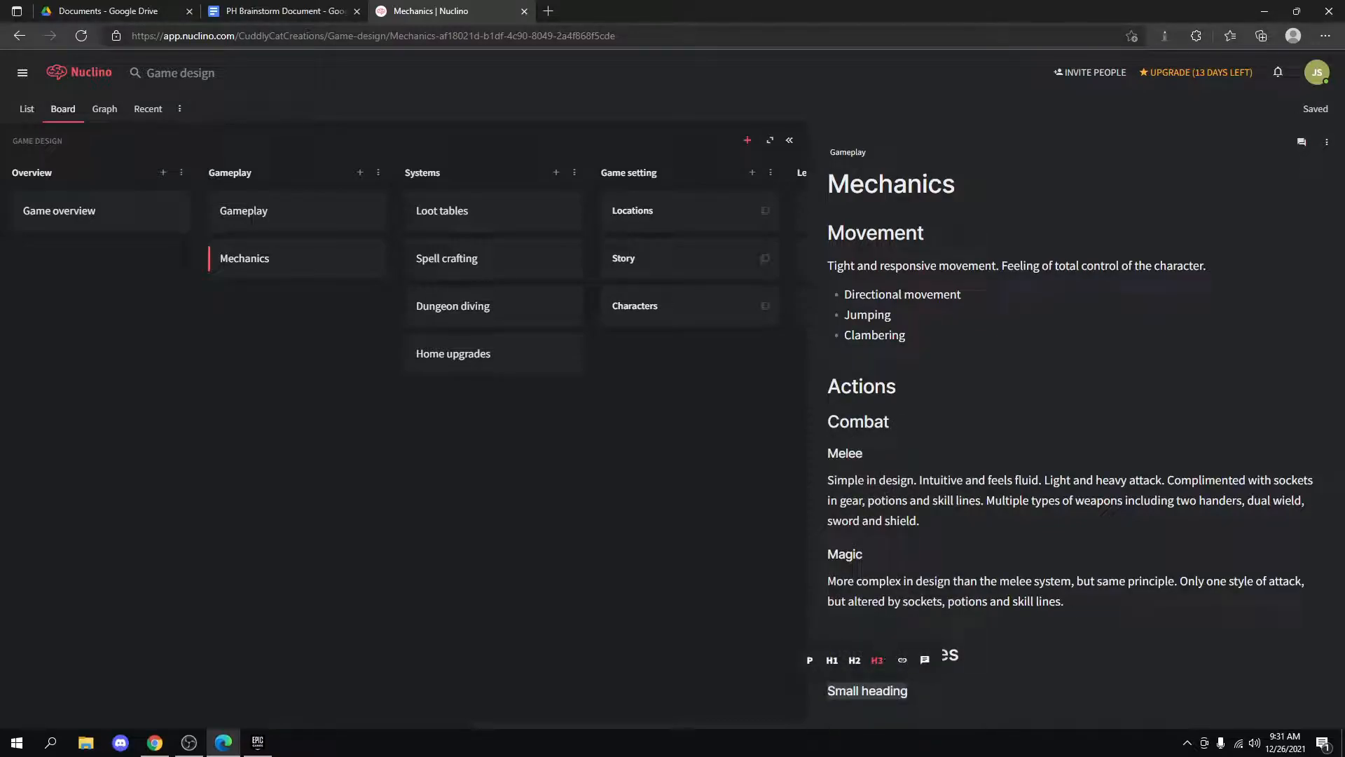
double_click(925, 653)
double_click(885, 689)
click(871, 660)
drag(937, 690, 839, 690)
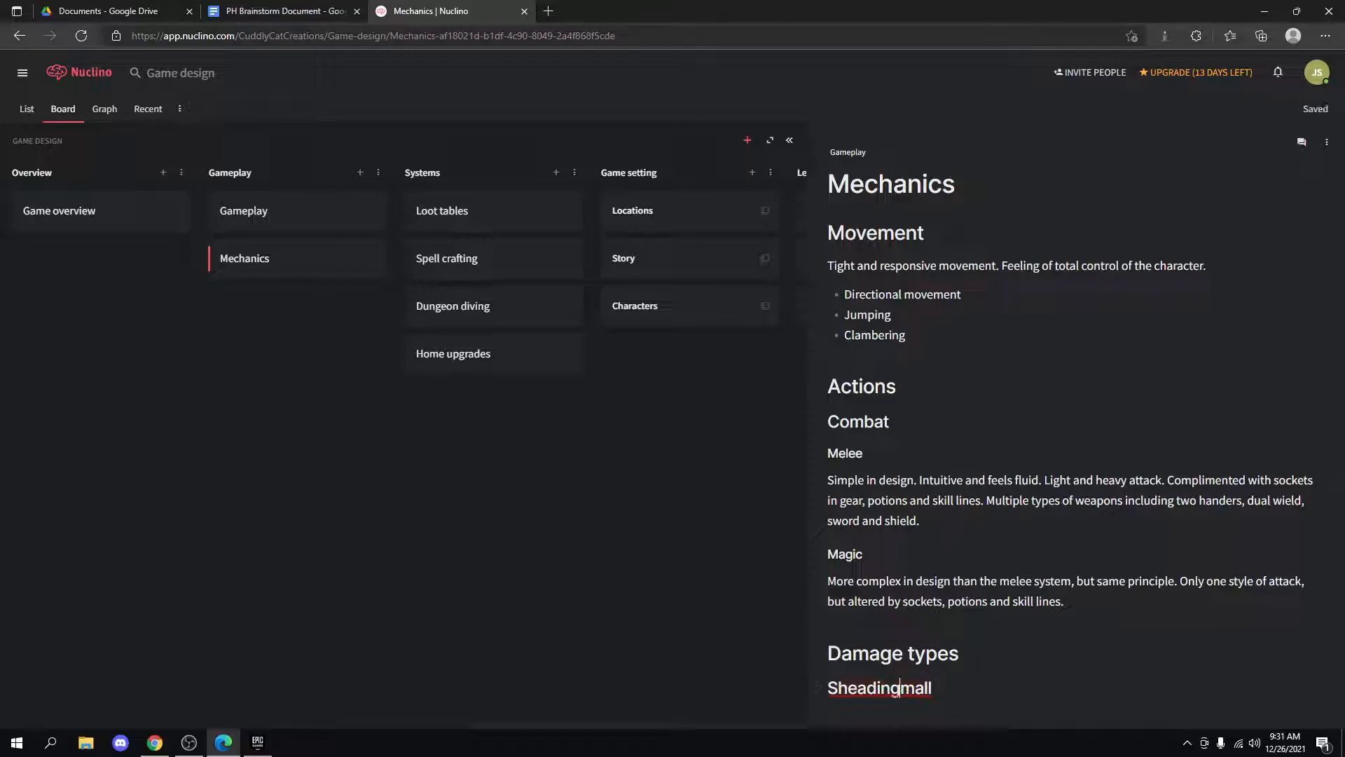
double_click(895, 690)
key(BackSpace)
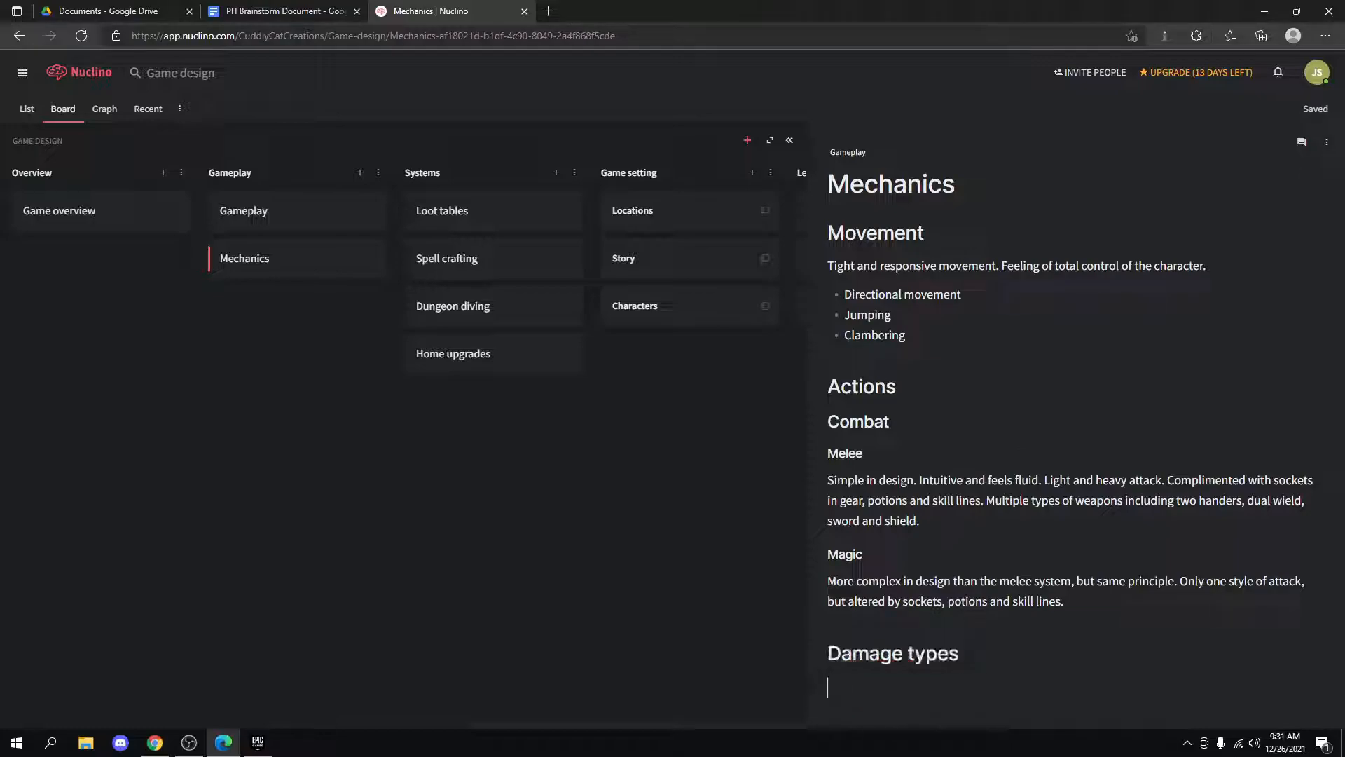
text(d)
key(BackSpace)
text(Fire)
key(Return)
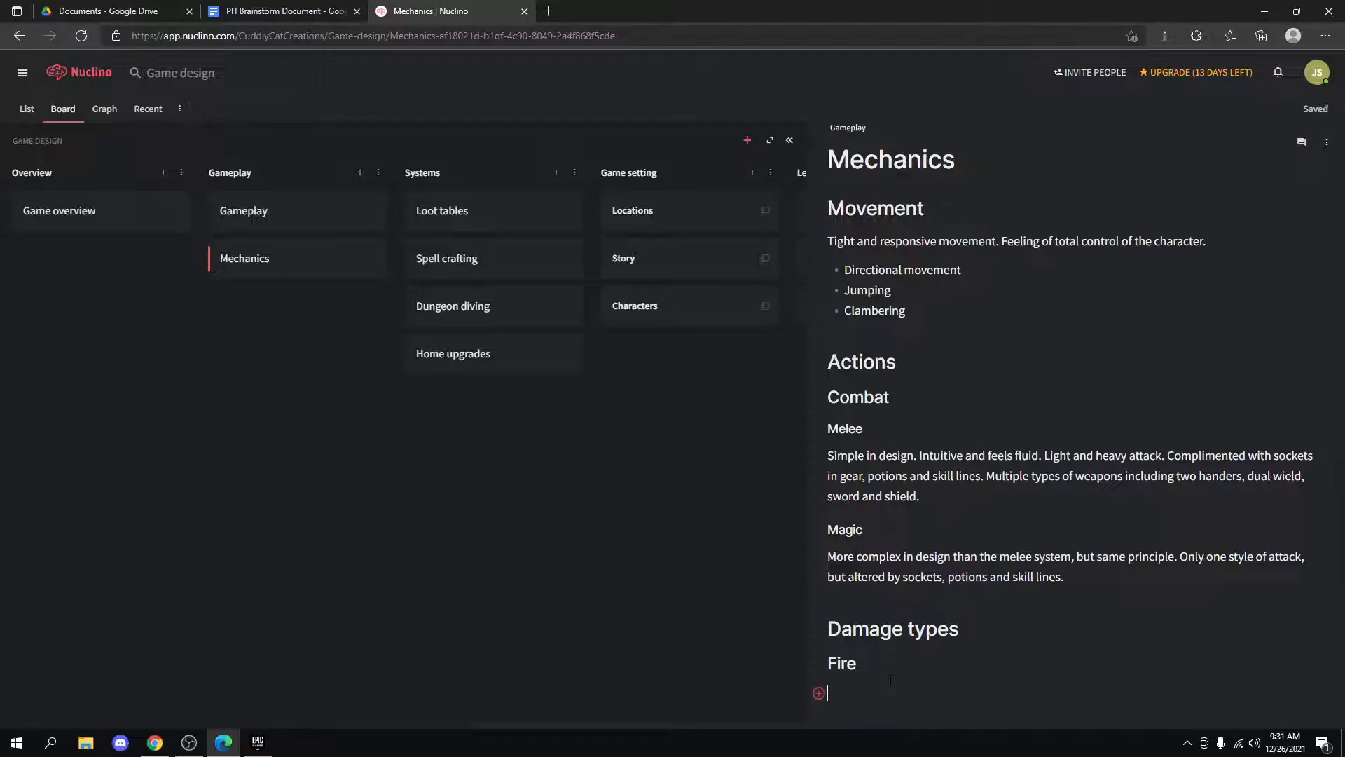
Add a medium heading "Frost" below the Fire heading, followed by an empty line.
click(819, 698)
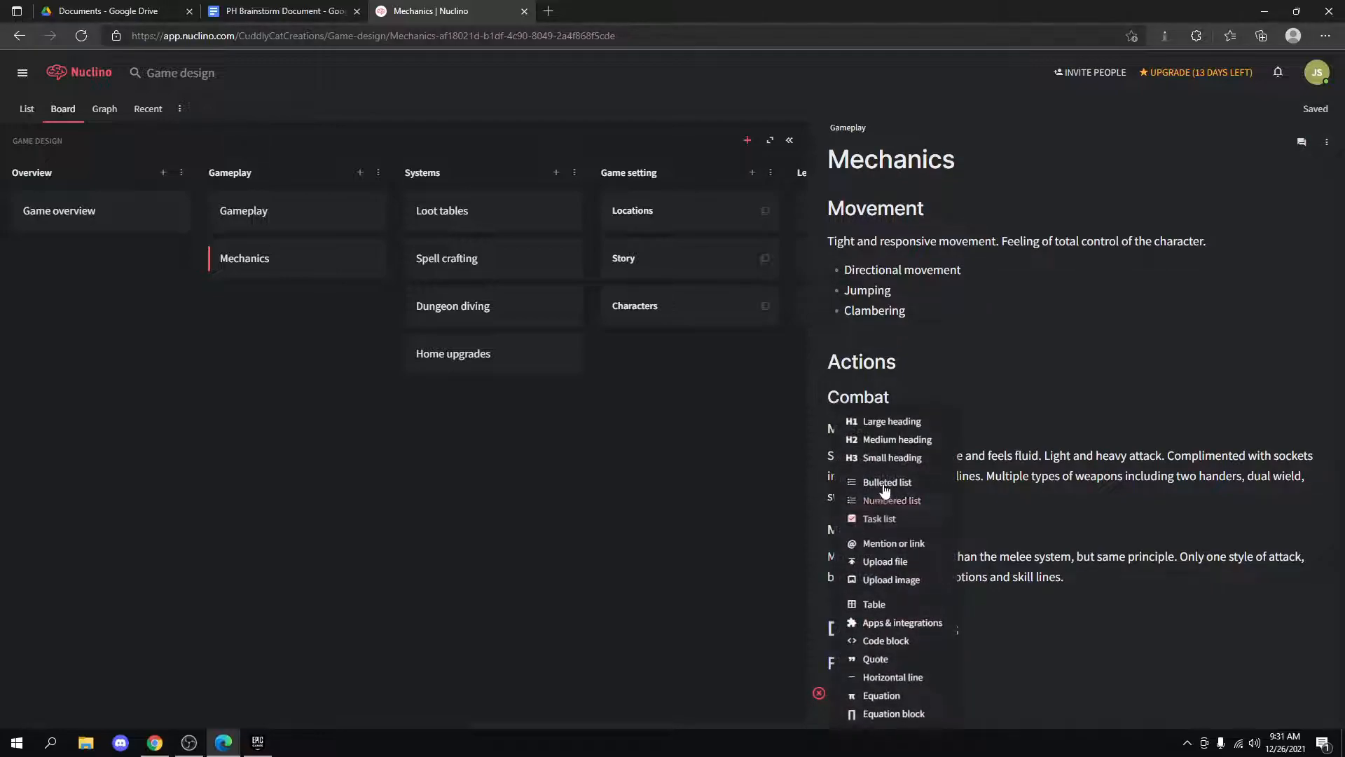
click(890, 438)
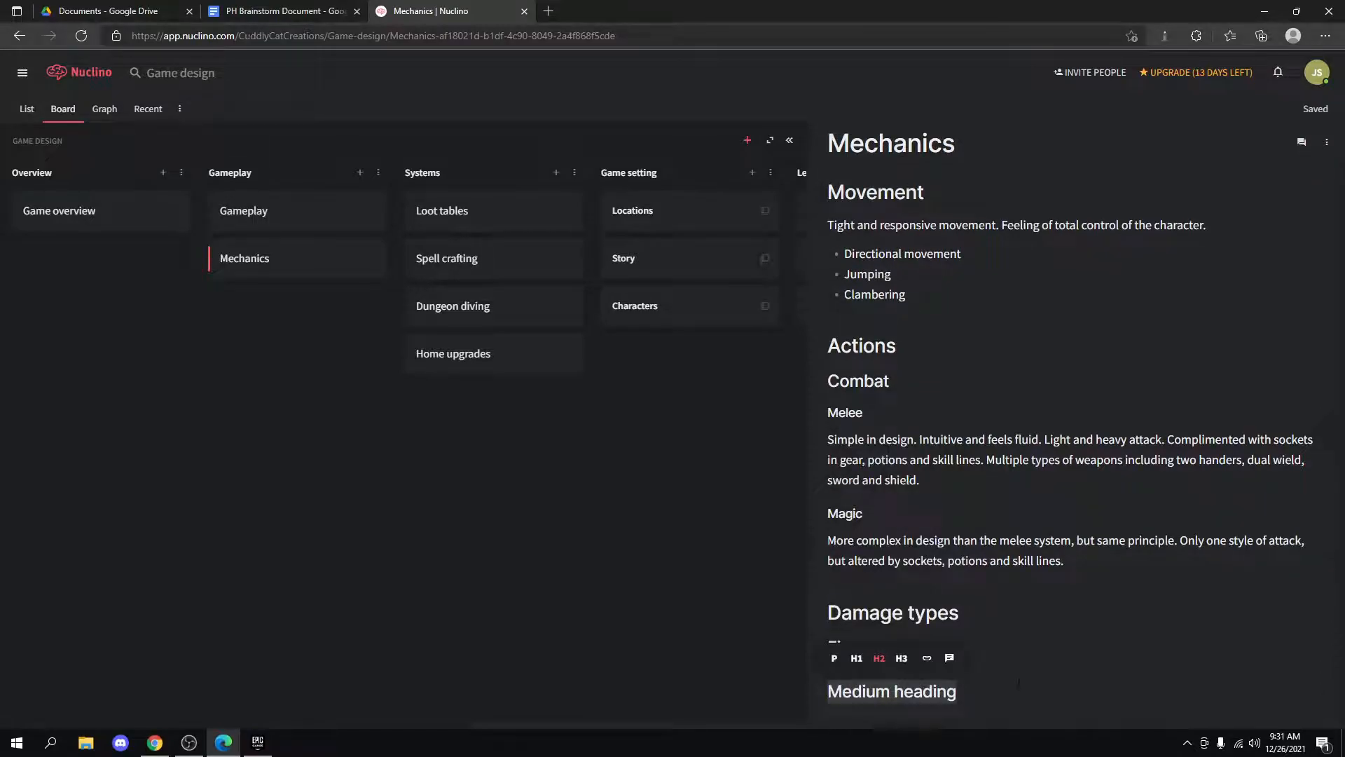
text(Frost)
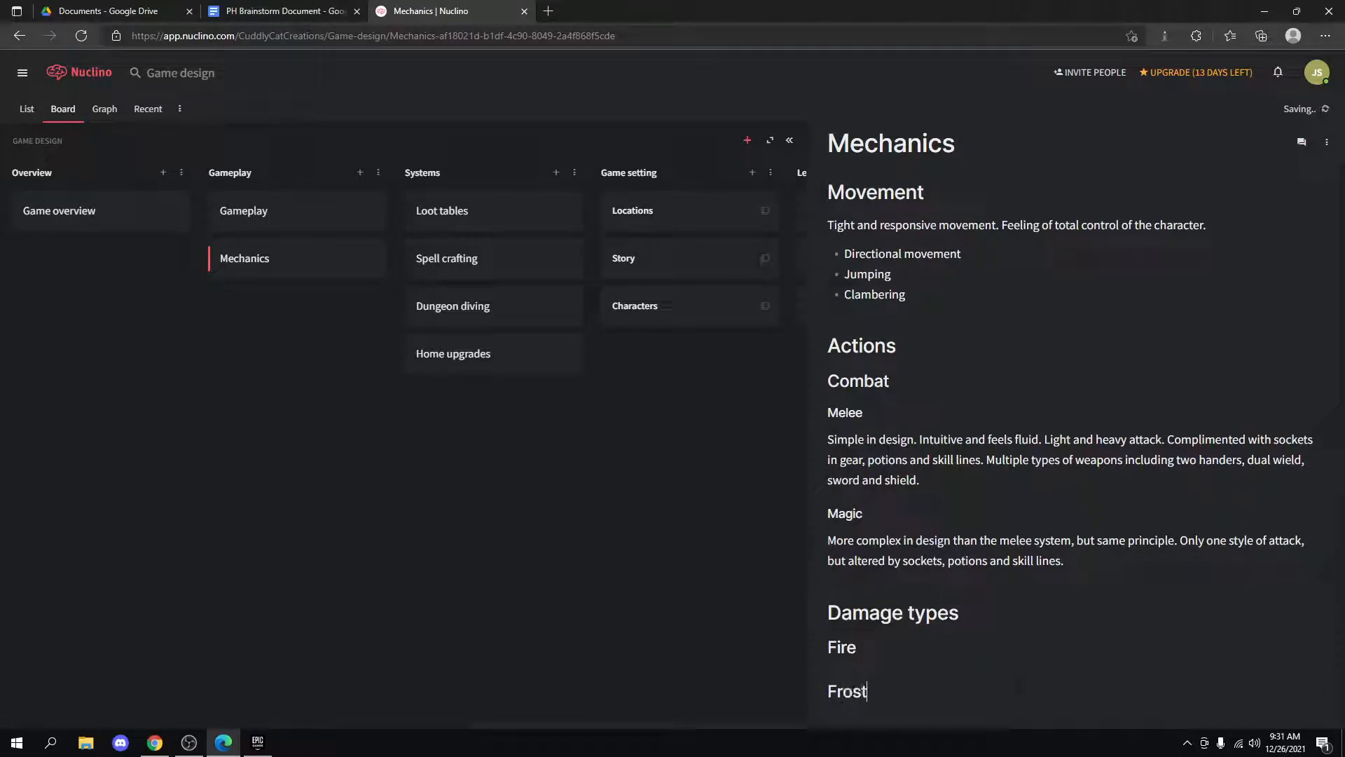
key(Return)
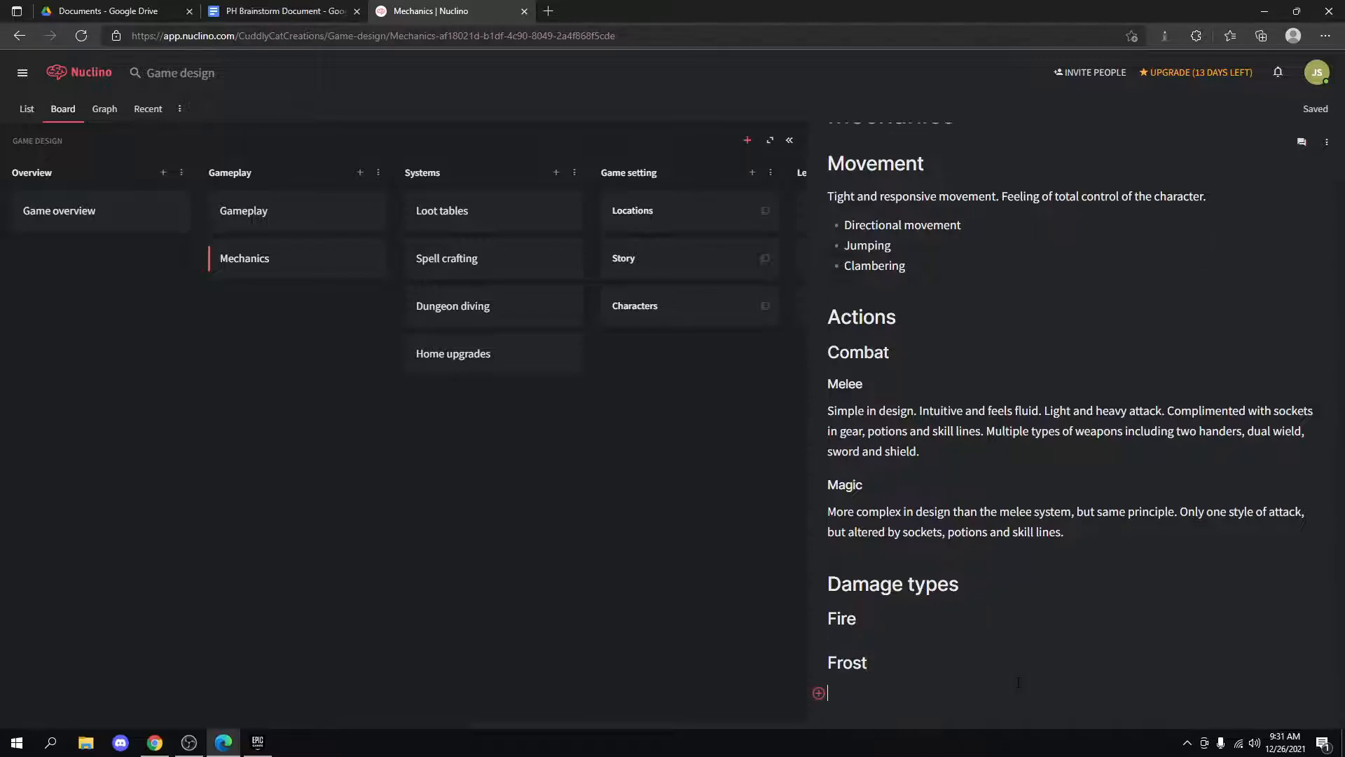
Add a medium heading "Earth" below the Frost heading, followed by an empty line.
click(819, 692)
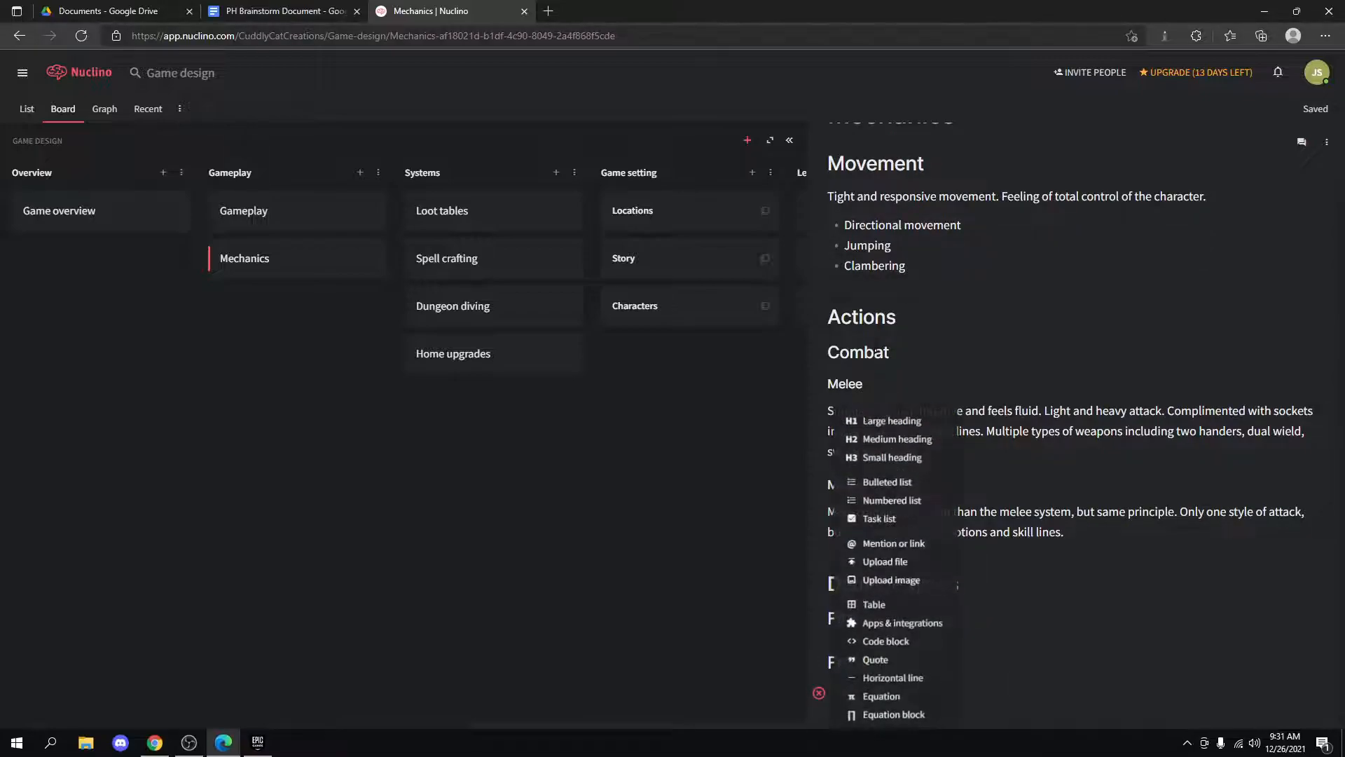
click(890, 440)
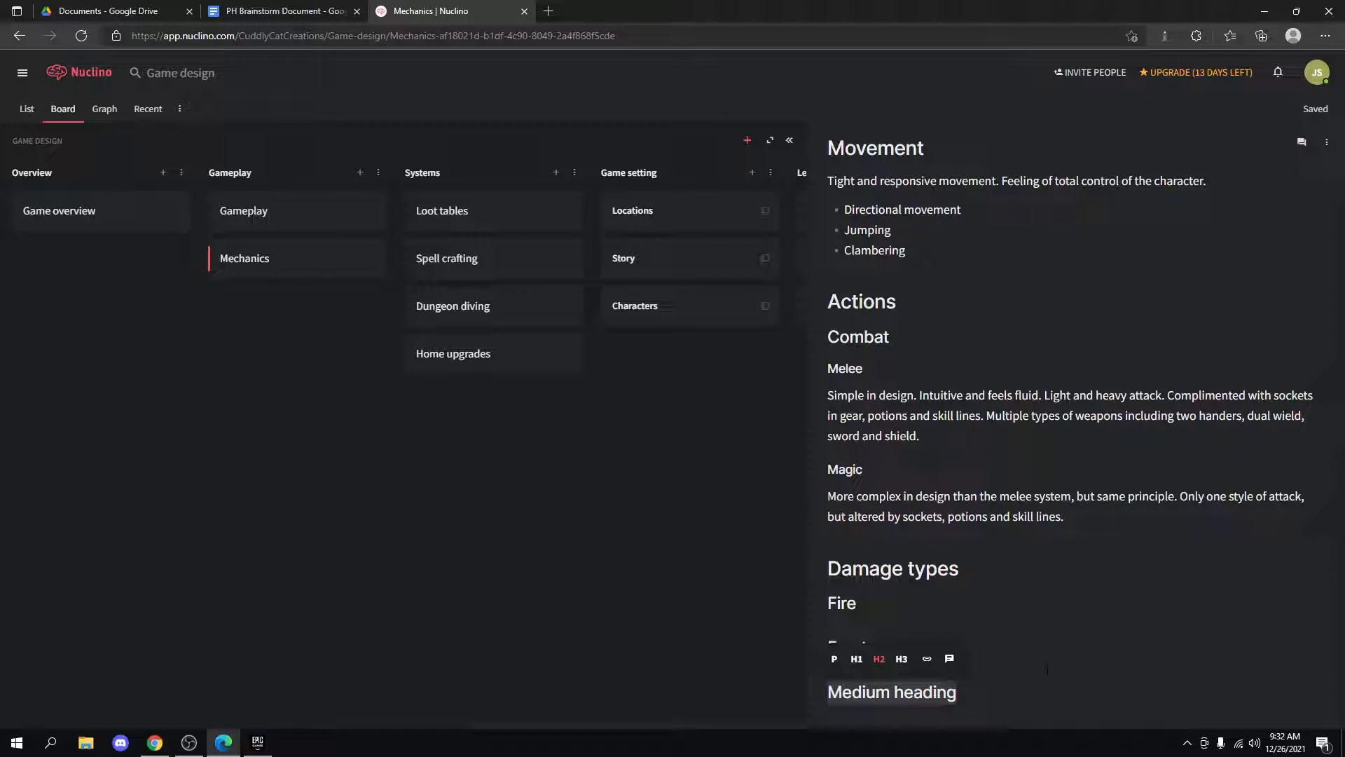
text(Earth)
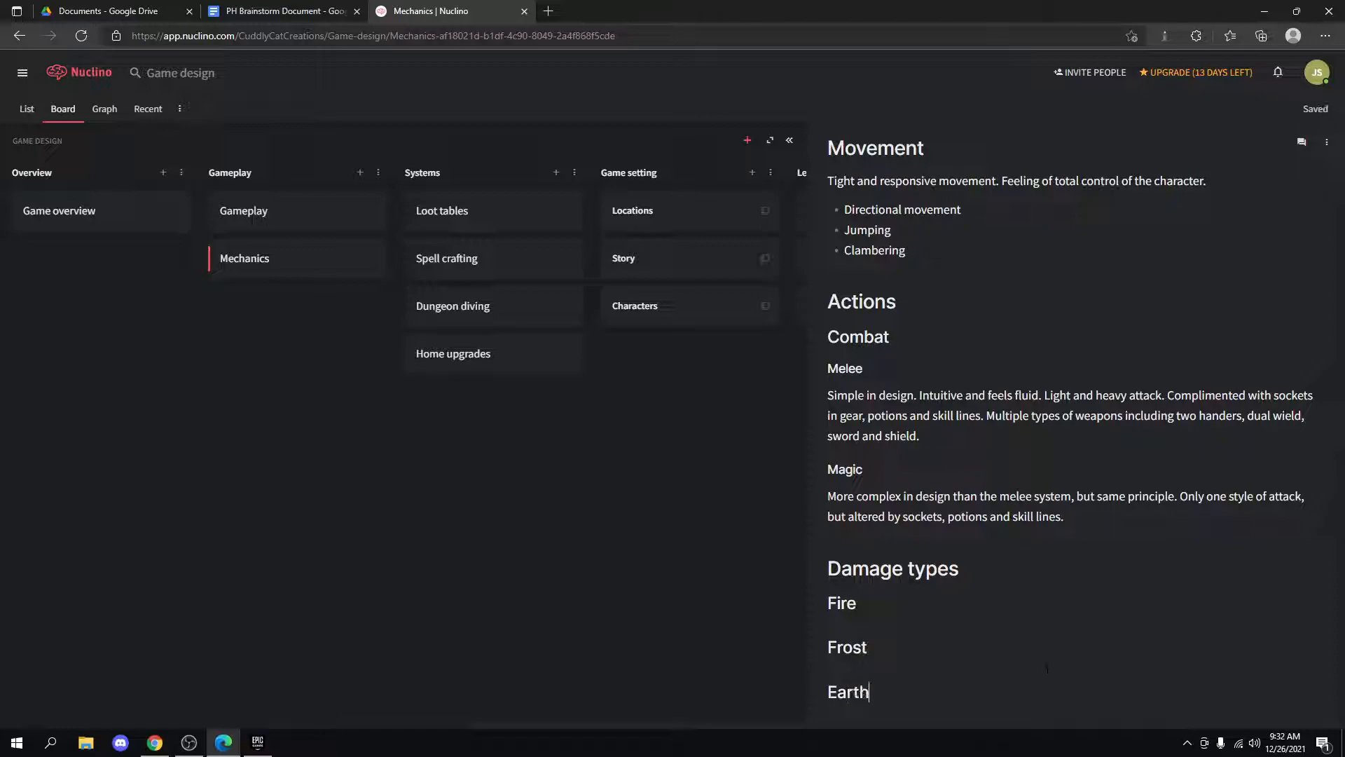
key(Return)
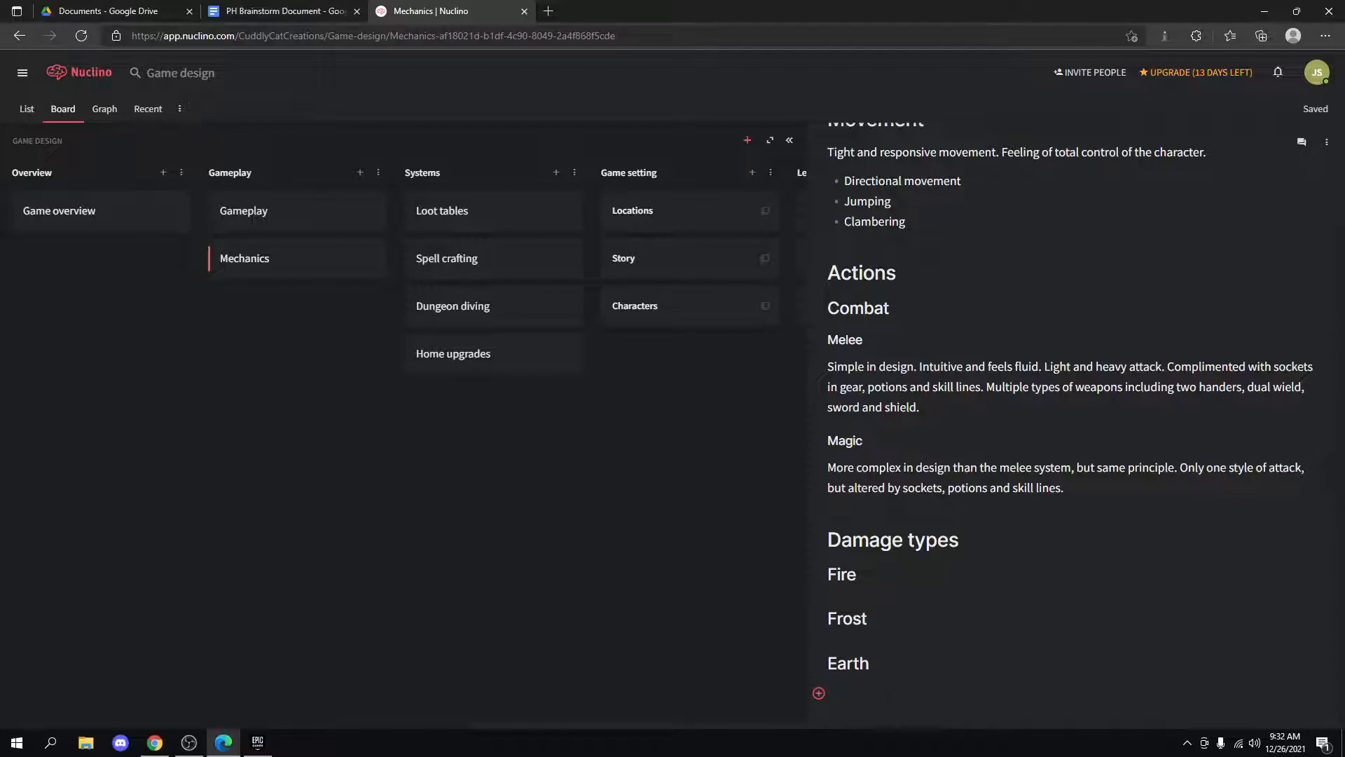
Rename the "Earth" heading under Damage types to "Spirit".
click(819, 693)
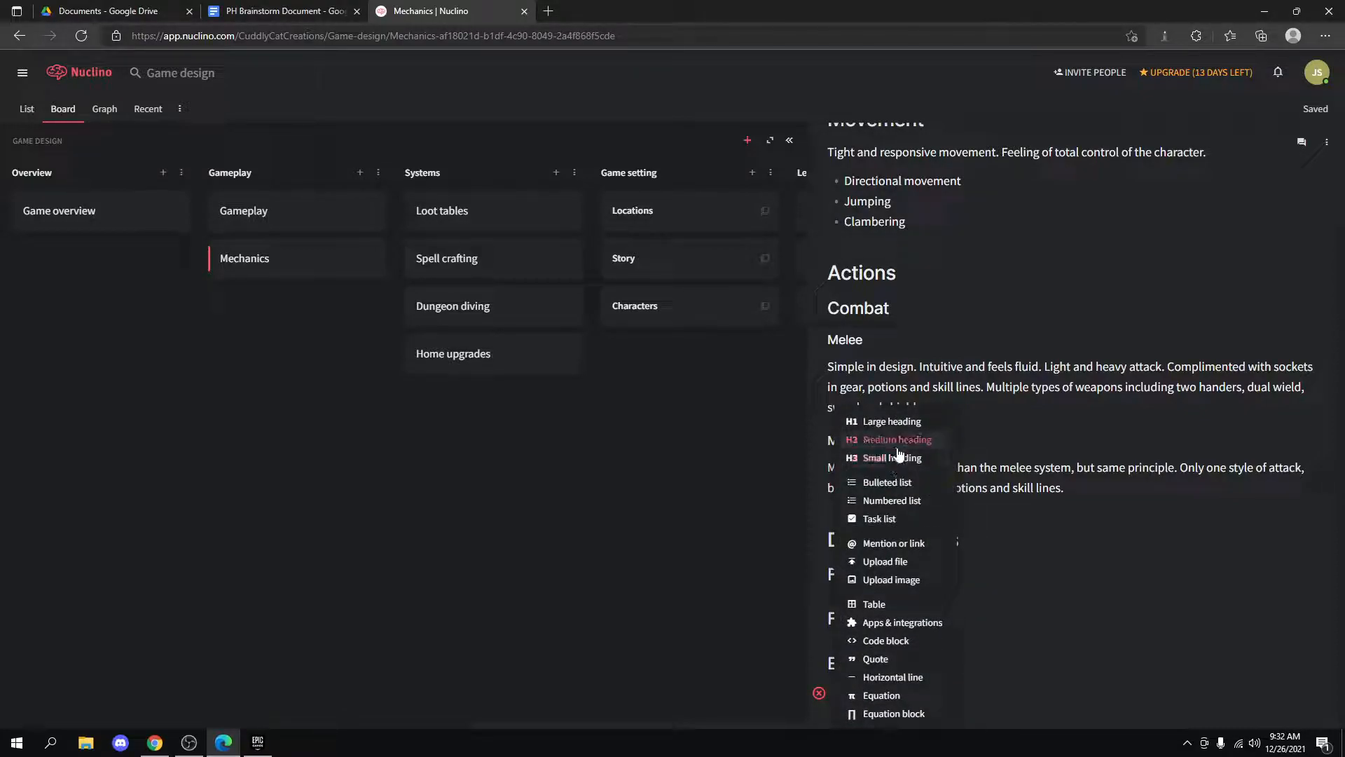
click(821, 651)
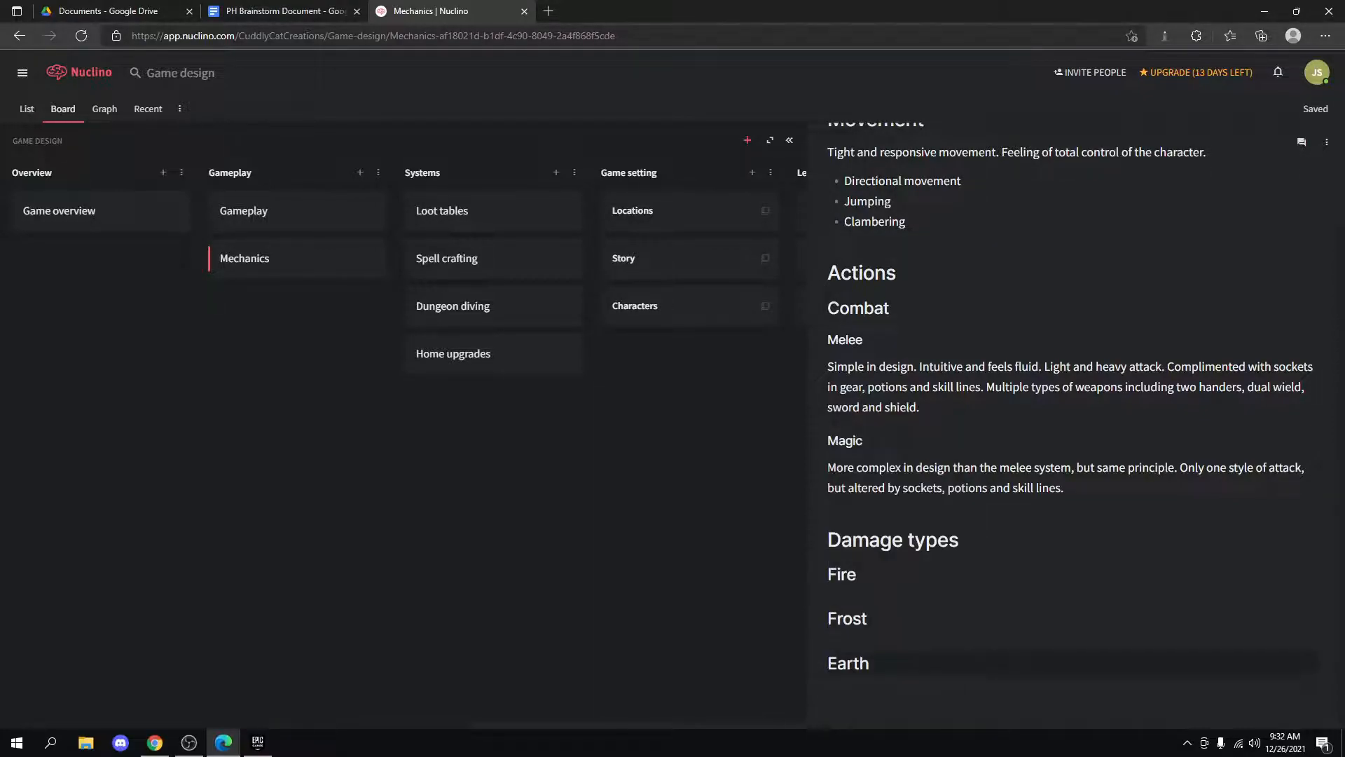
double_click(867, 663)
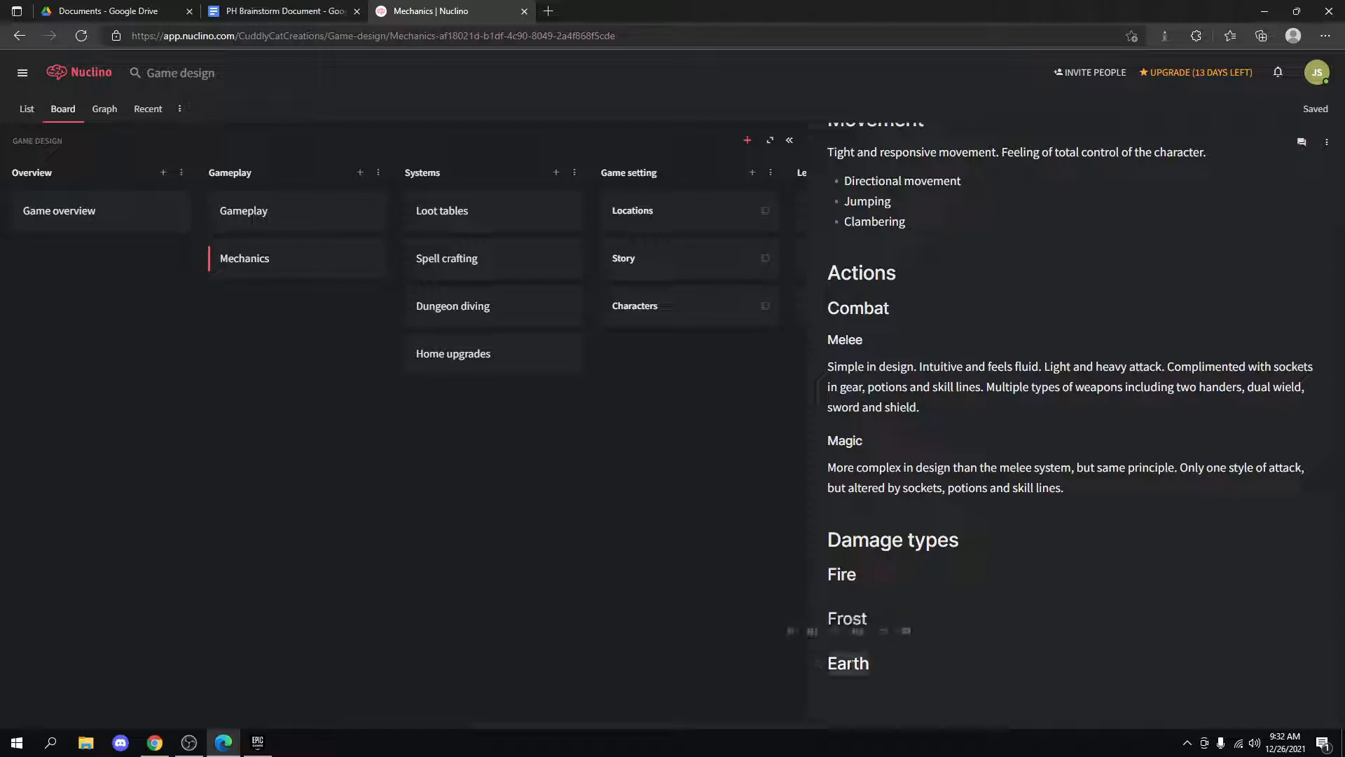
text(Spirit)
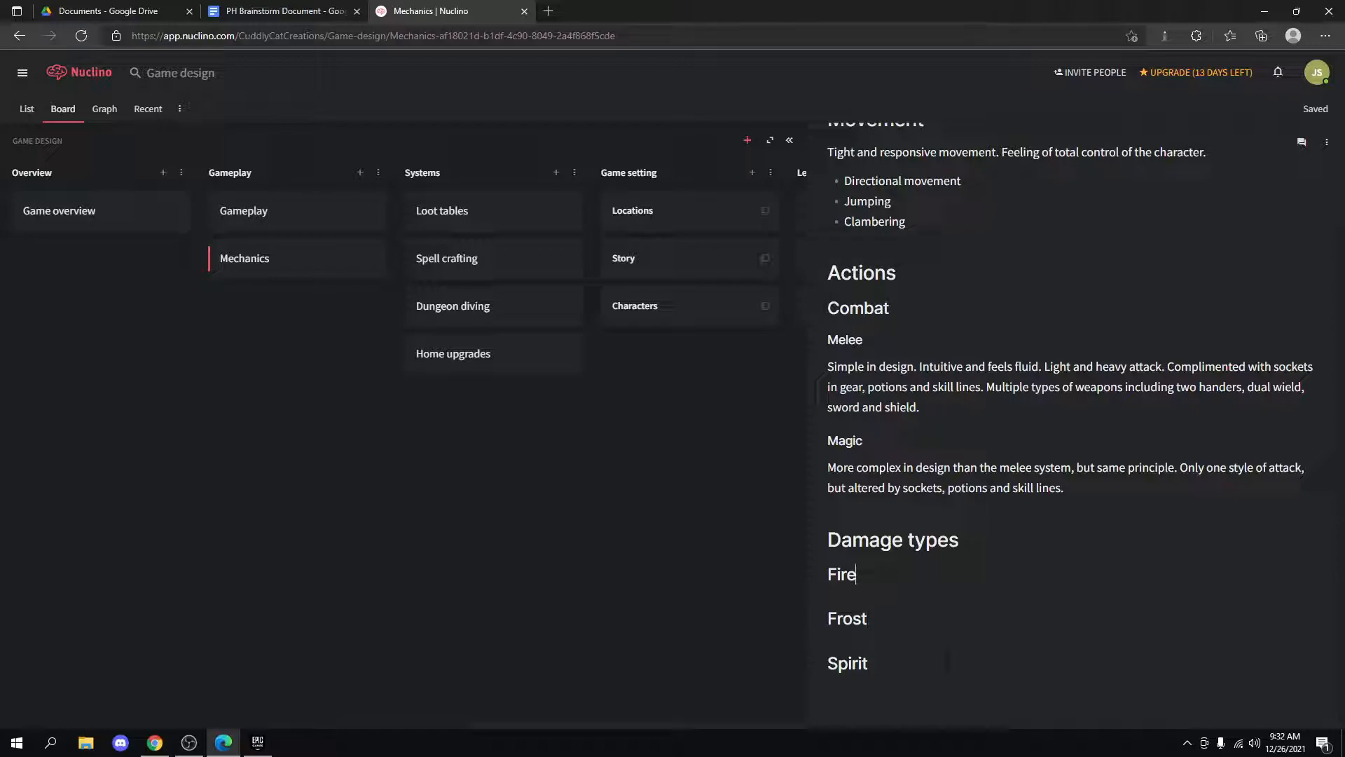
Write "Causes scorched status effect." below the Fire heading, with the word "scorched" in italics.
key(Return)
text(lskdjf)
key(BackSpace)
key(BackSpace)
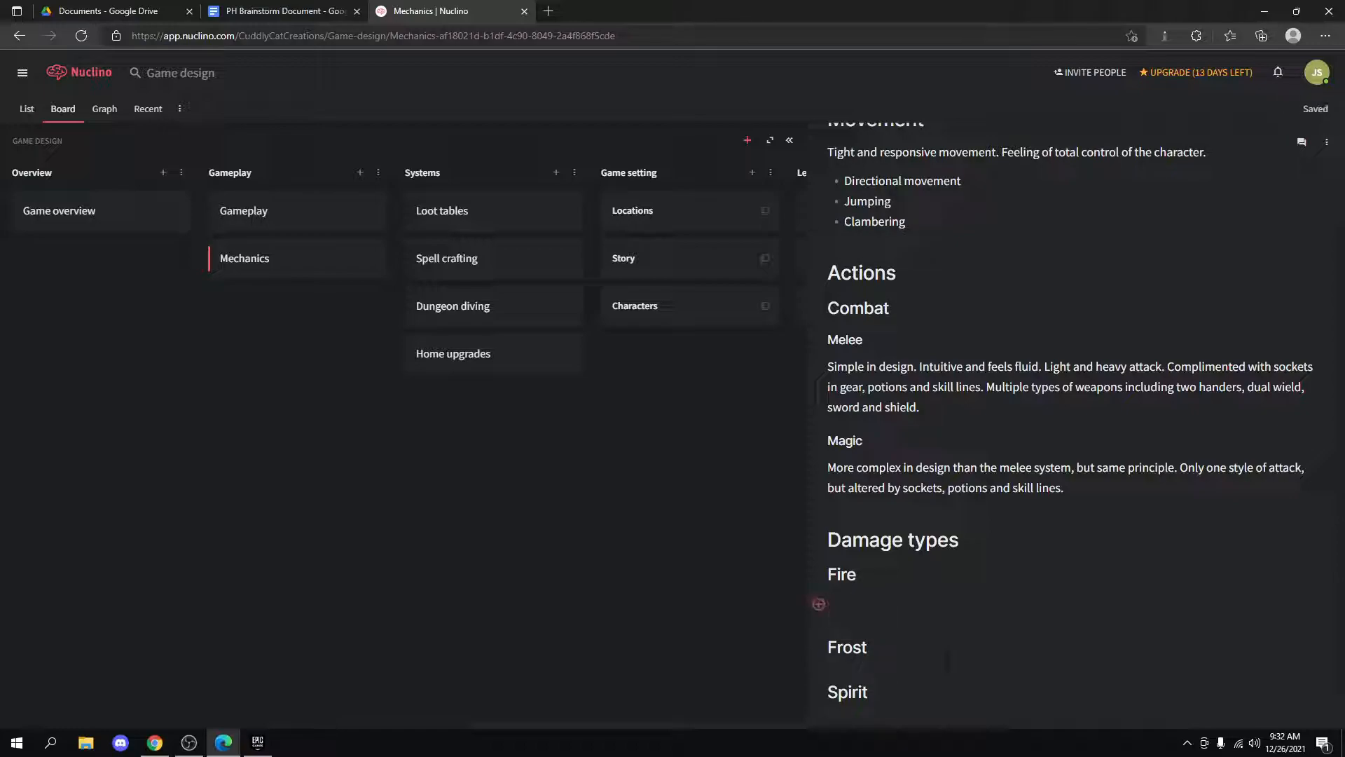
text(Causes )
text(a)
key(BackSpace)
key(ctrl+i)
text(scorched status effect.)
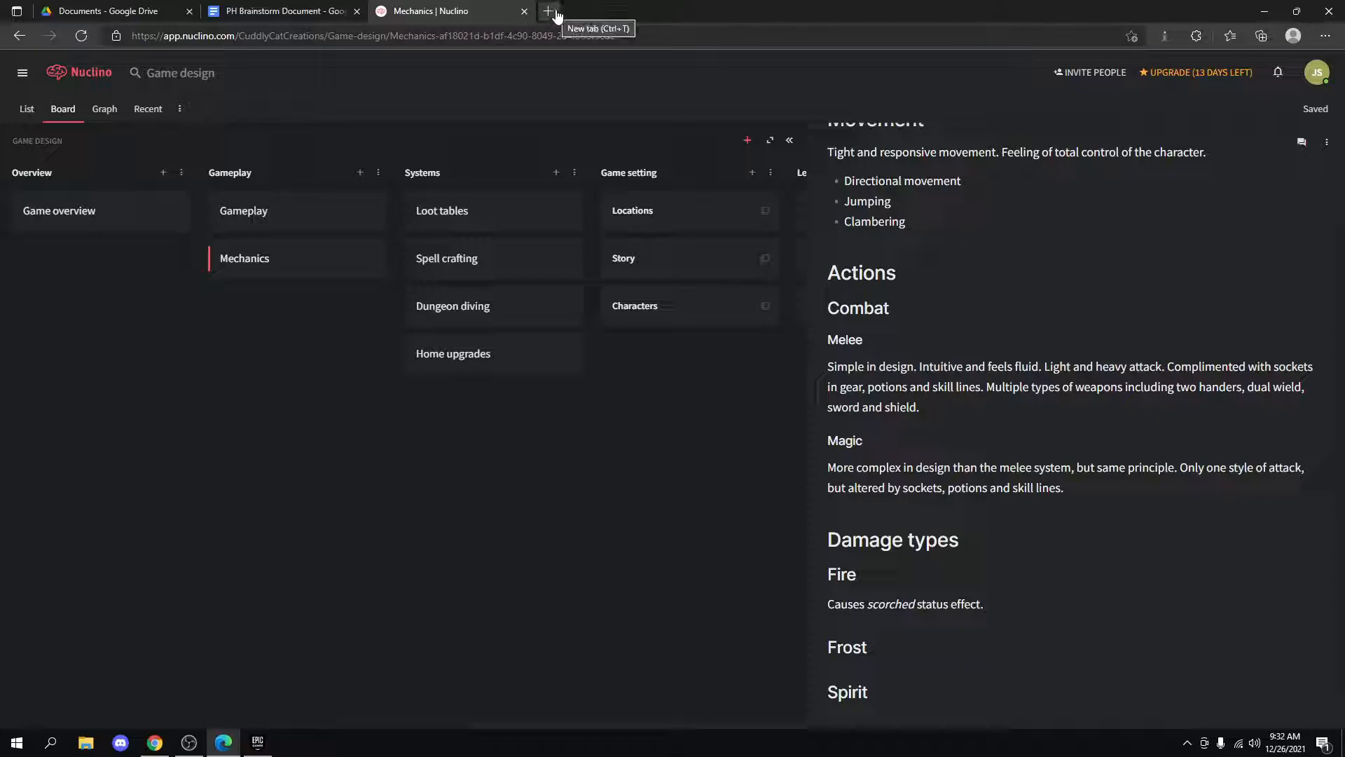
Search the web in a new browser tab for "elder scrolls online damage types".
click(550, 11)
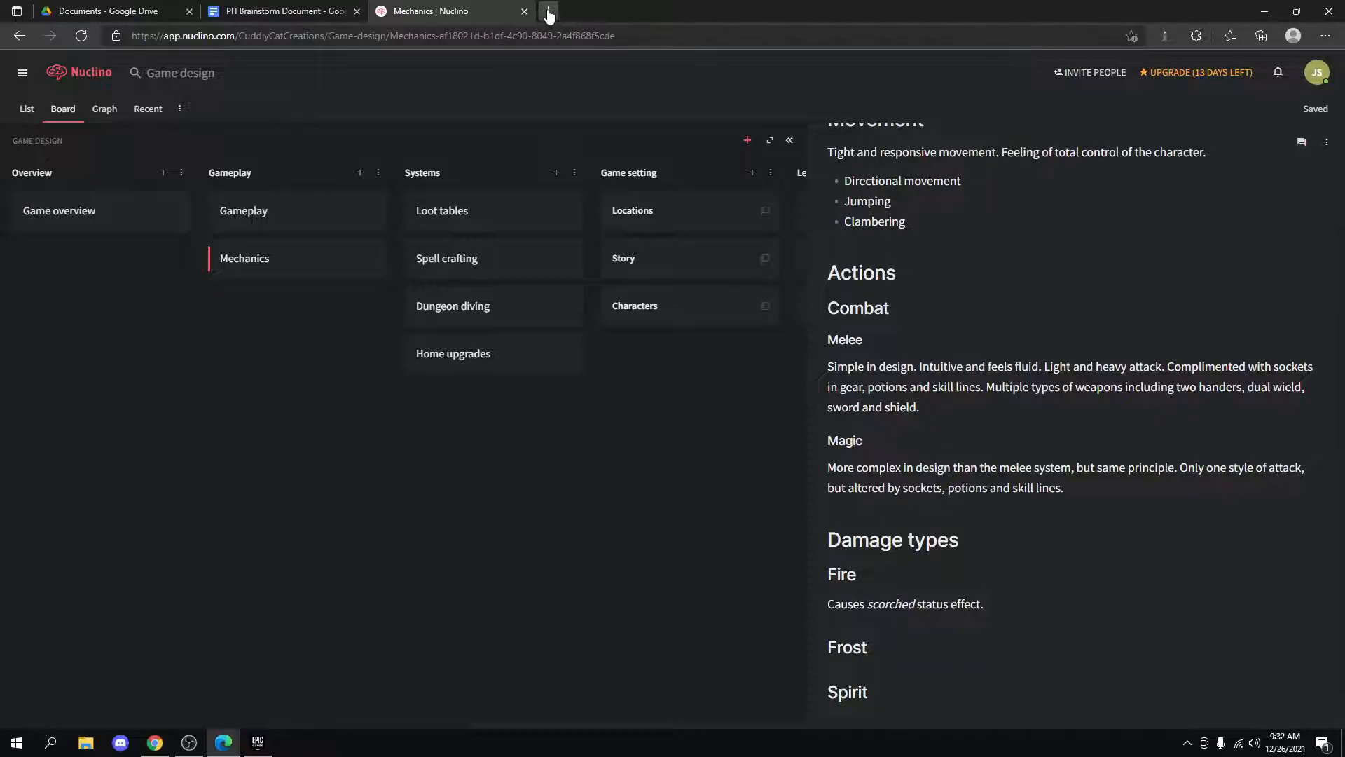
text(elder scr)
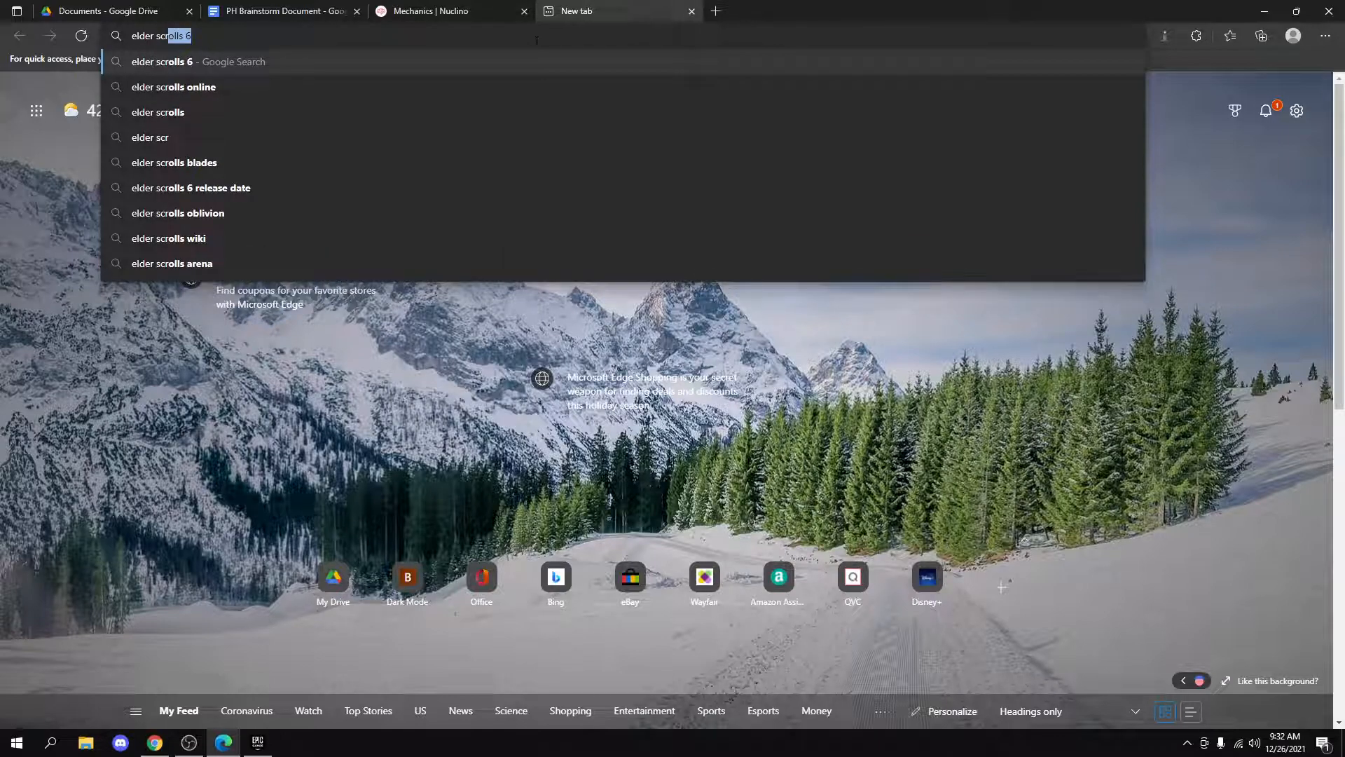
text(olls onlin)
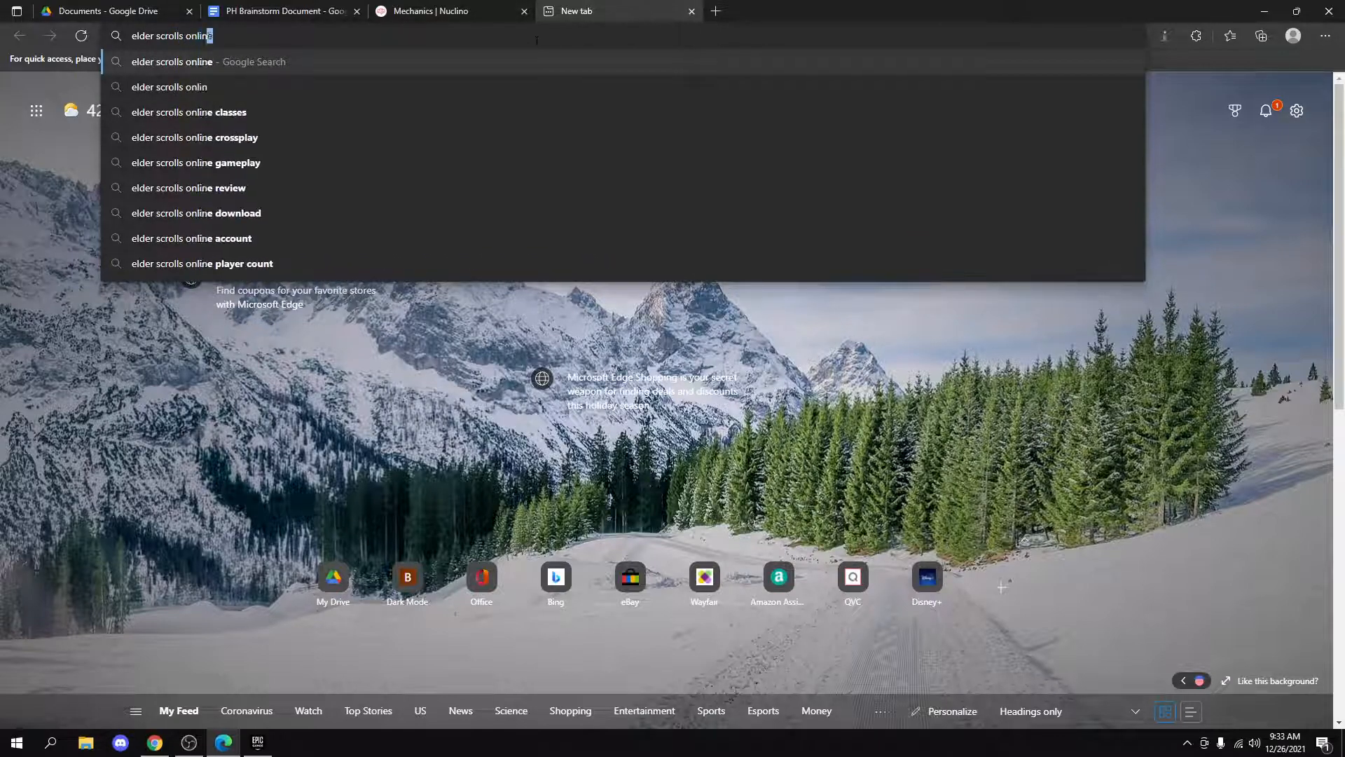
text(e damag)
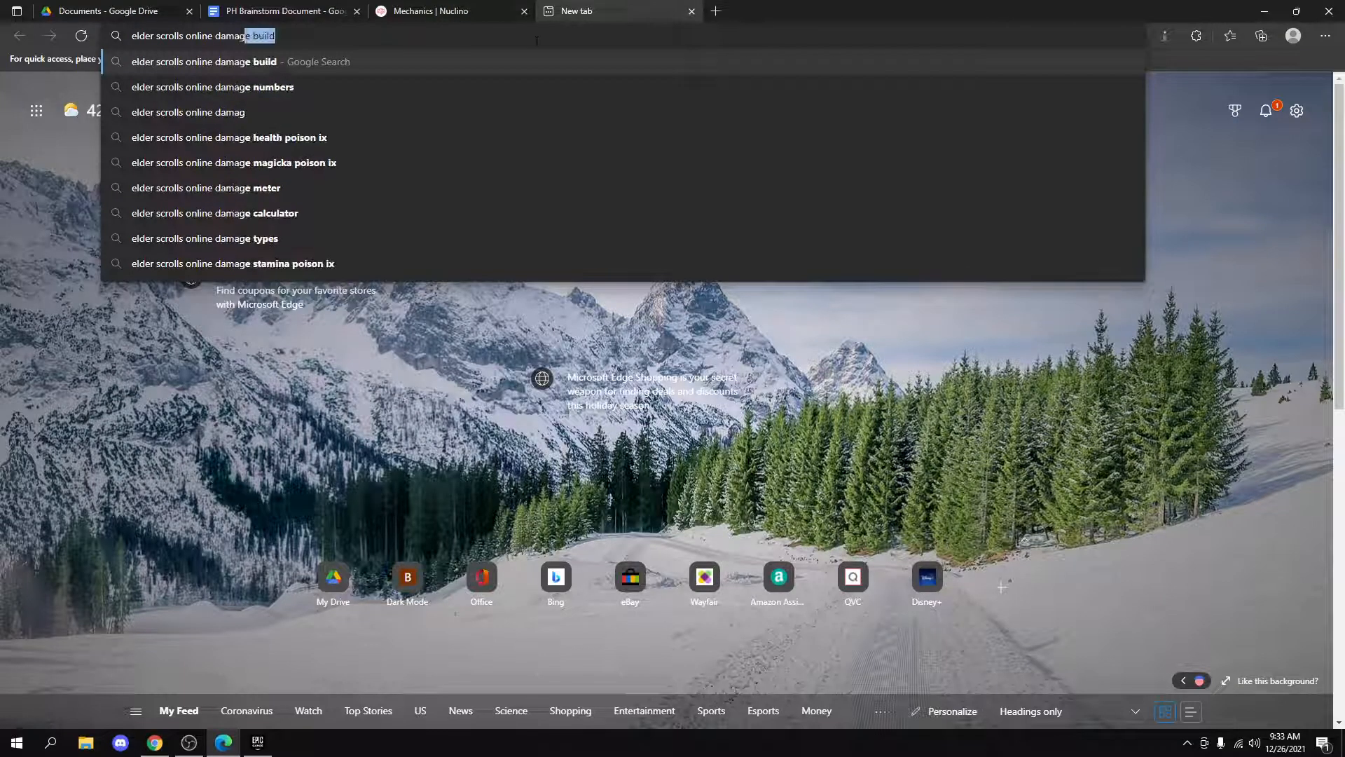
text(e types)
key(Return)
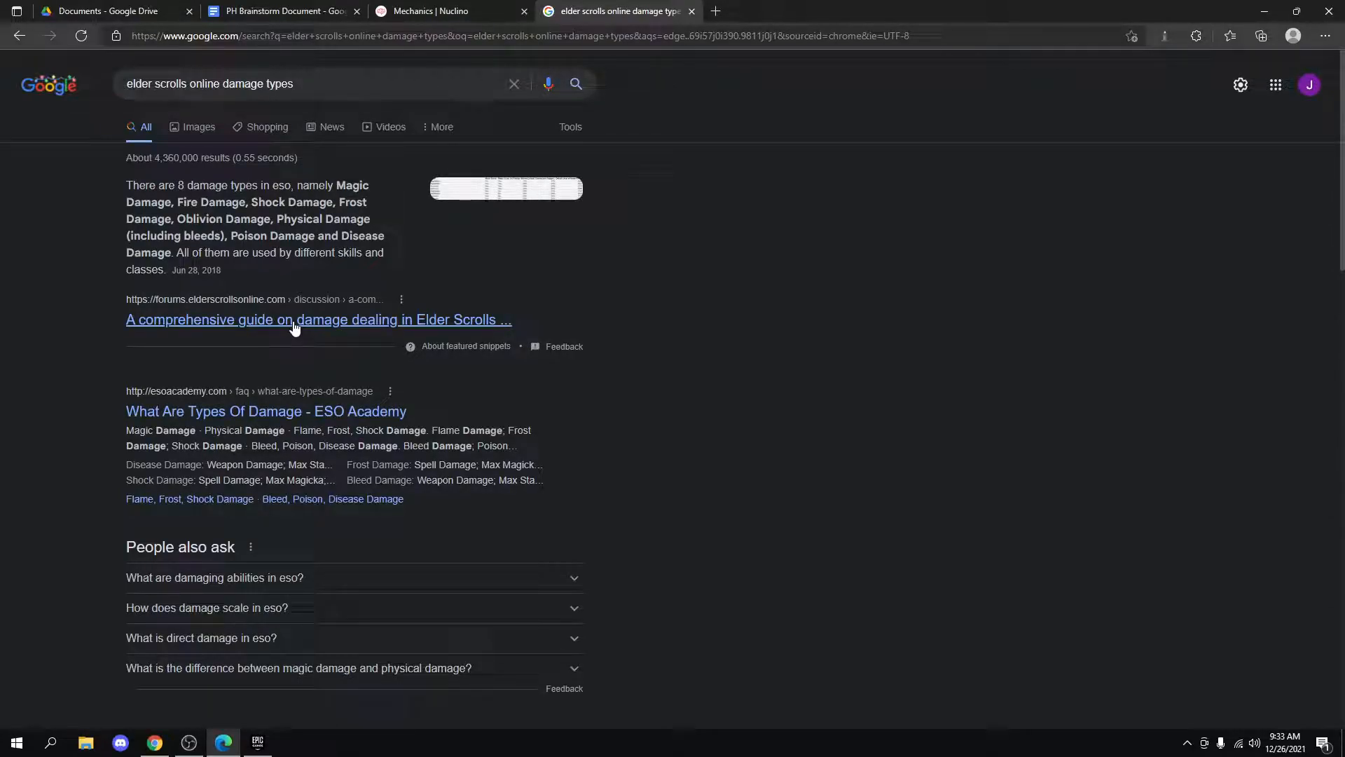
Skim the Elder Scrolls forum's comprehensive guide on damage dealing, then return to the search results and look through them.
click(294, 322)
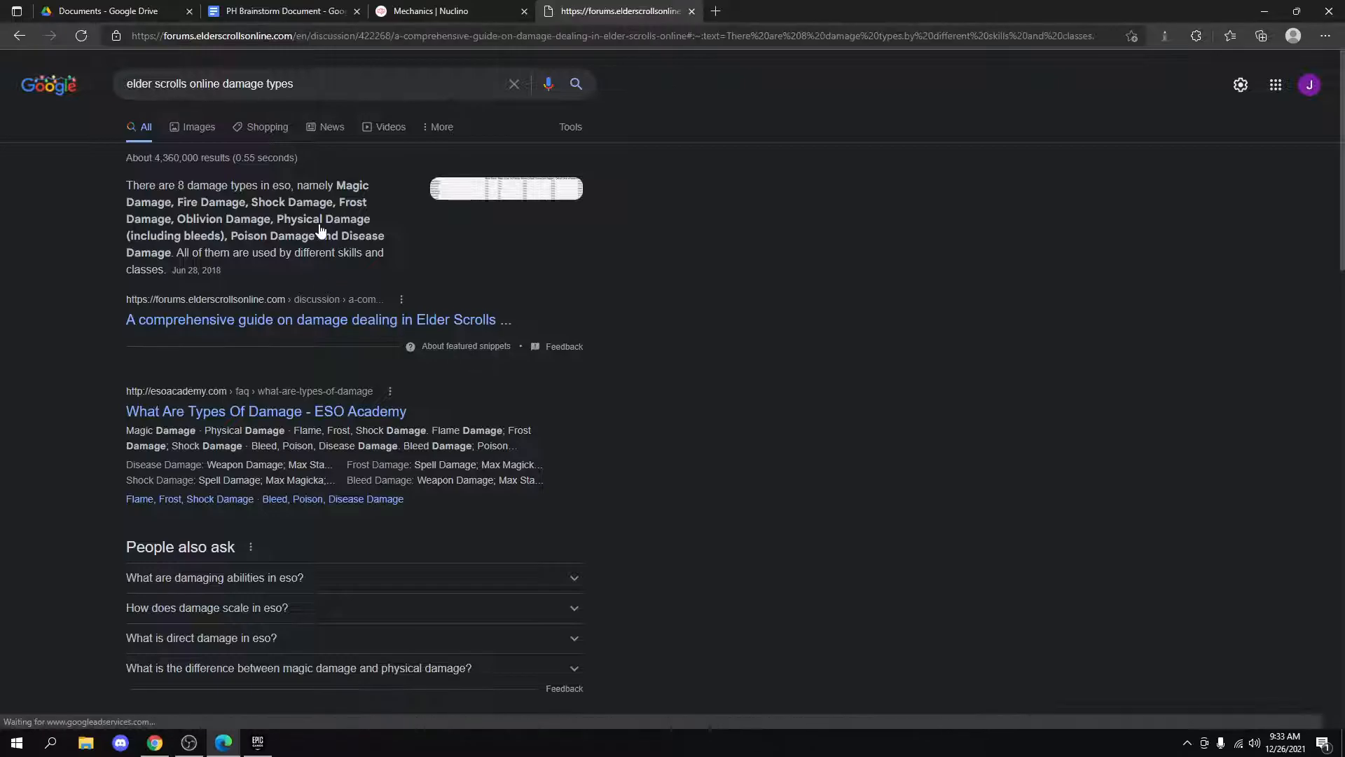
scroll(497, 384, down, 15)
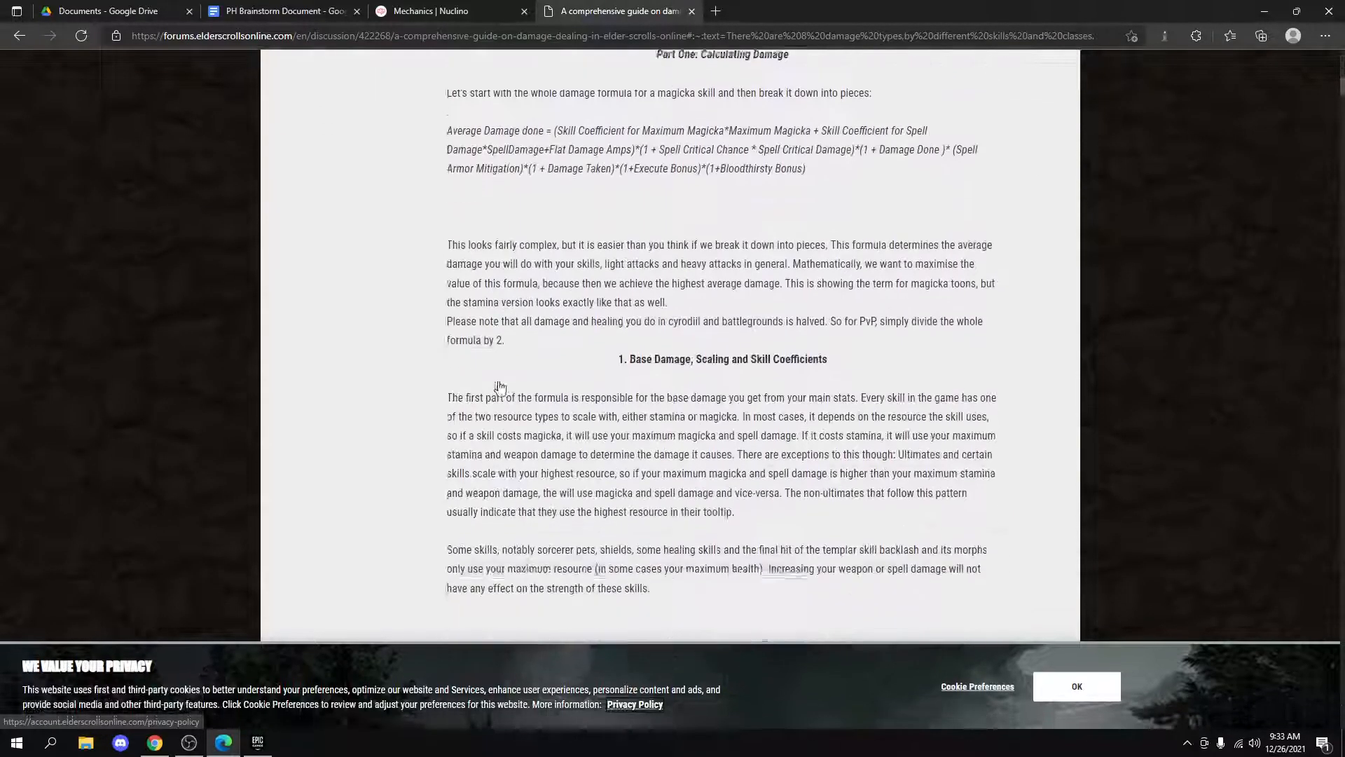
scroll(433, 347, down, 15)
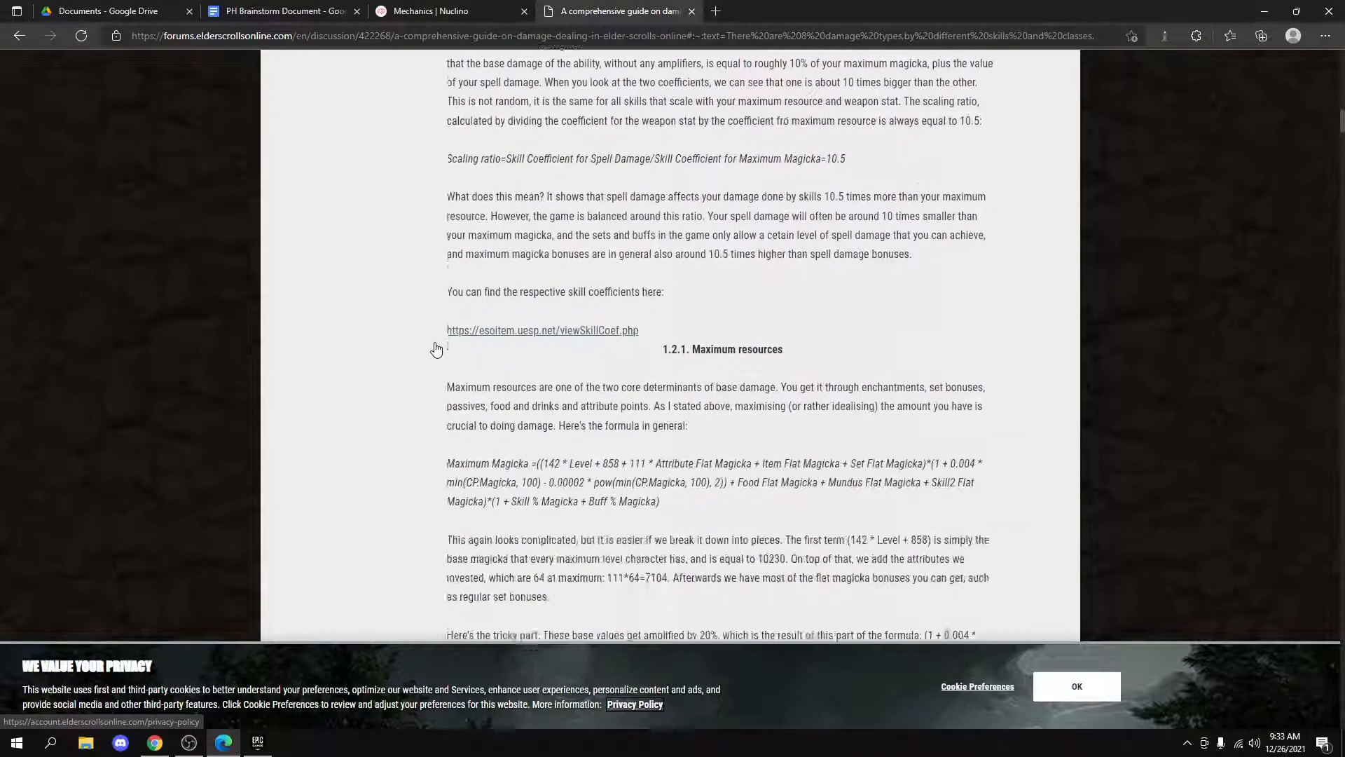
scroll(435, 346, down, 15)
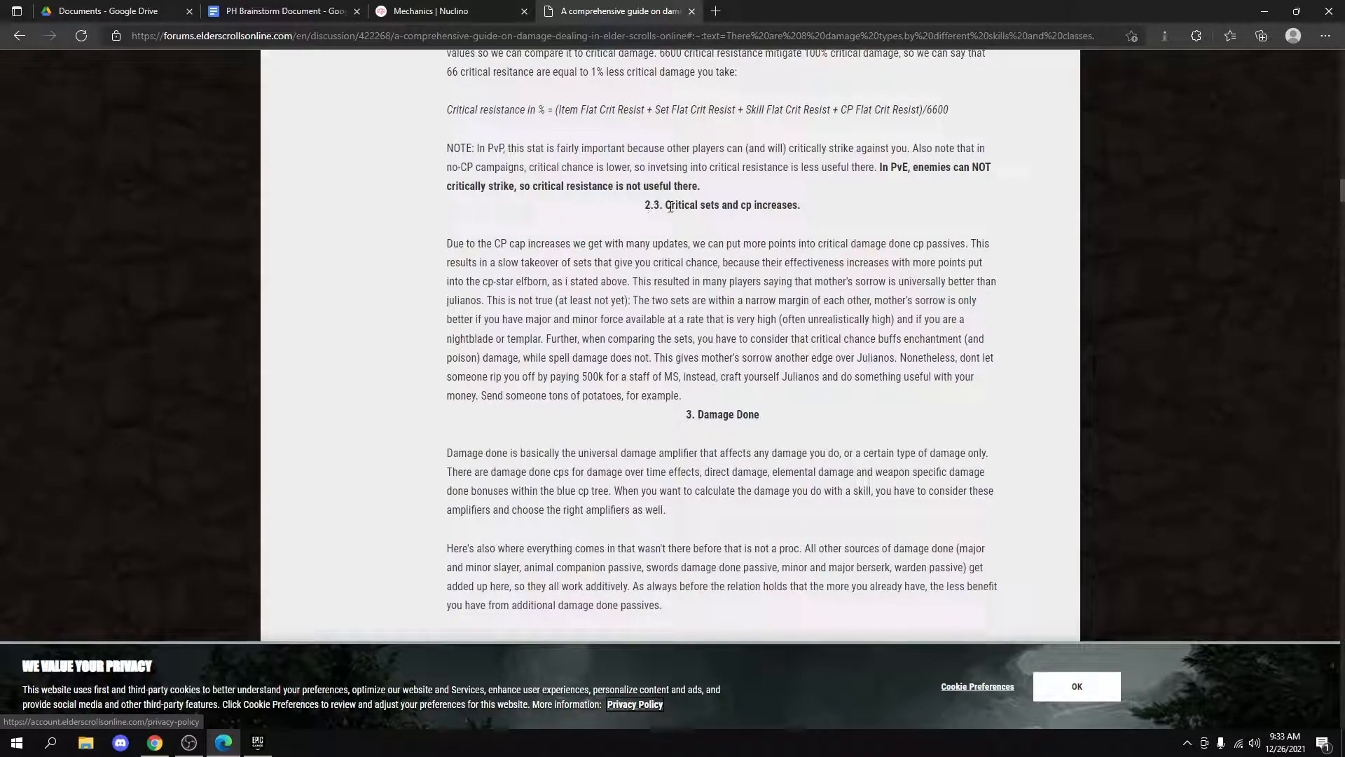
drag(665, 205, 801, 211)
scroll(775, 255, down, 10)
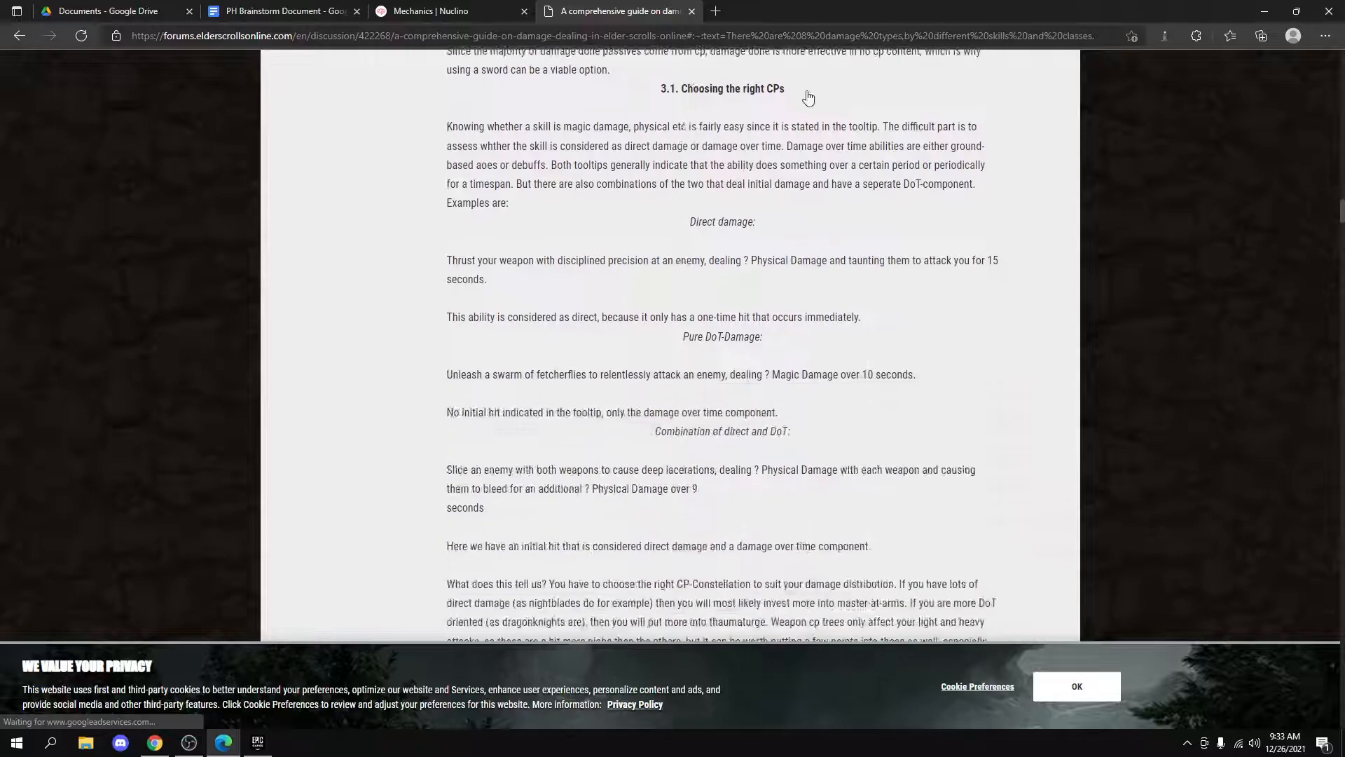
scroll(501, 293, down, 8)
scroll(501, 293, up, 5)
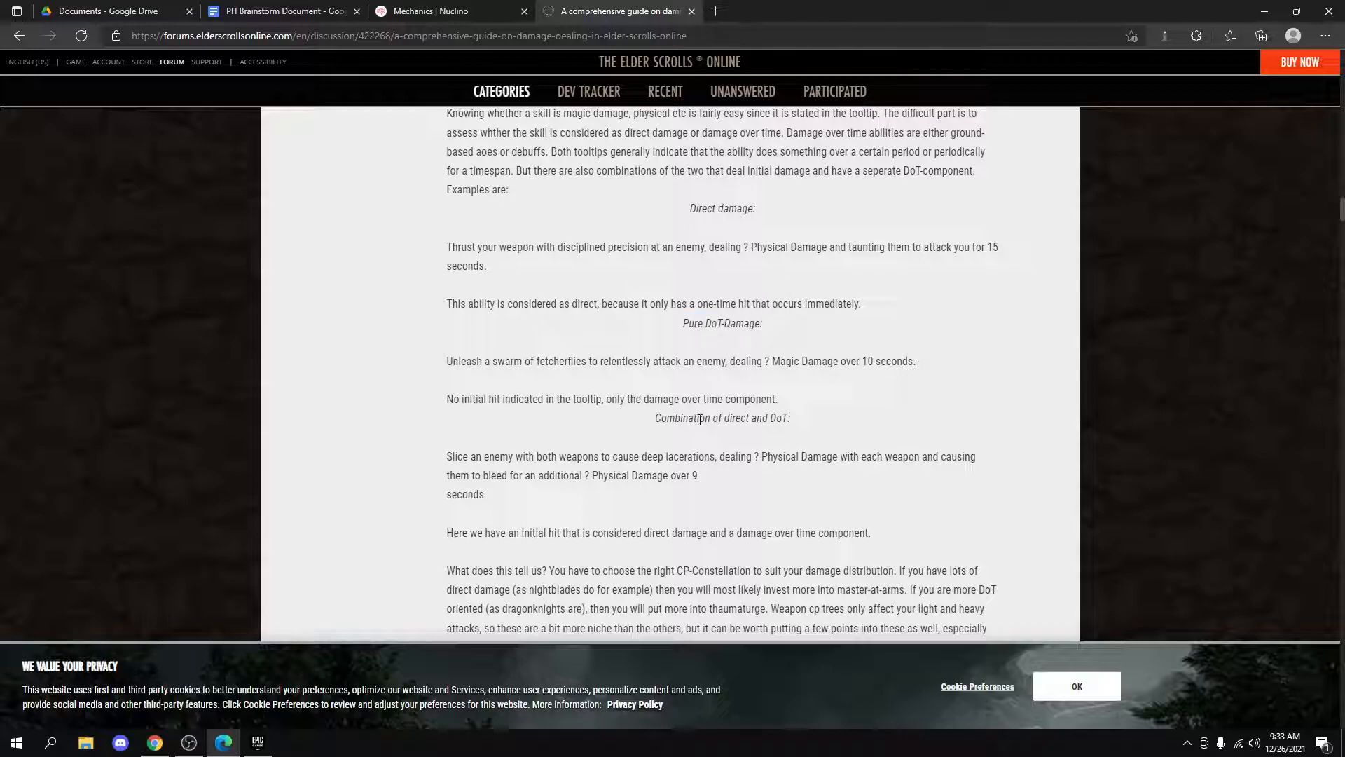
scroll(699, 419, down, 10)
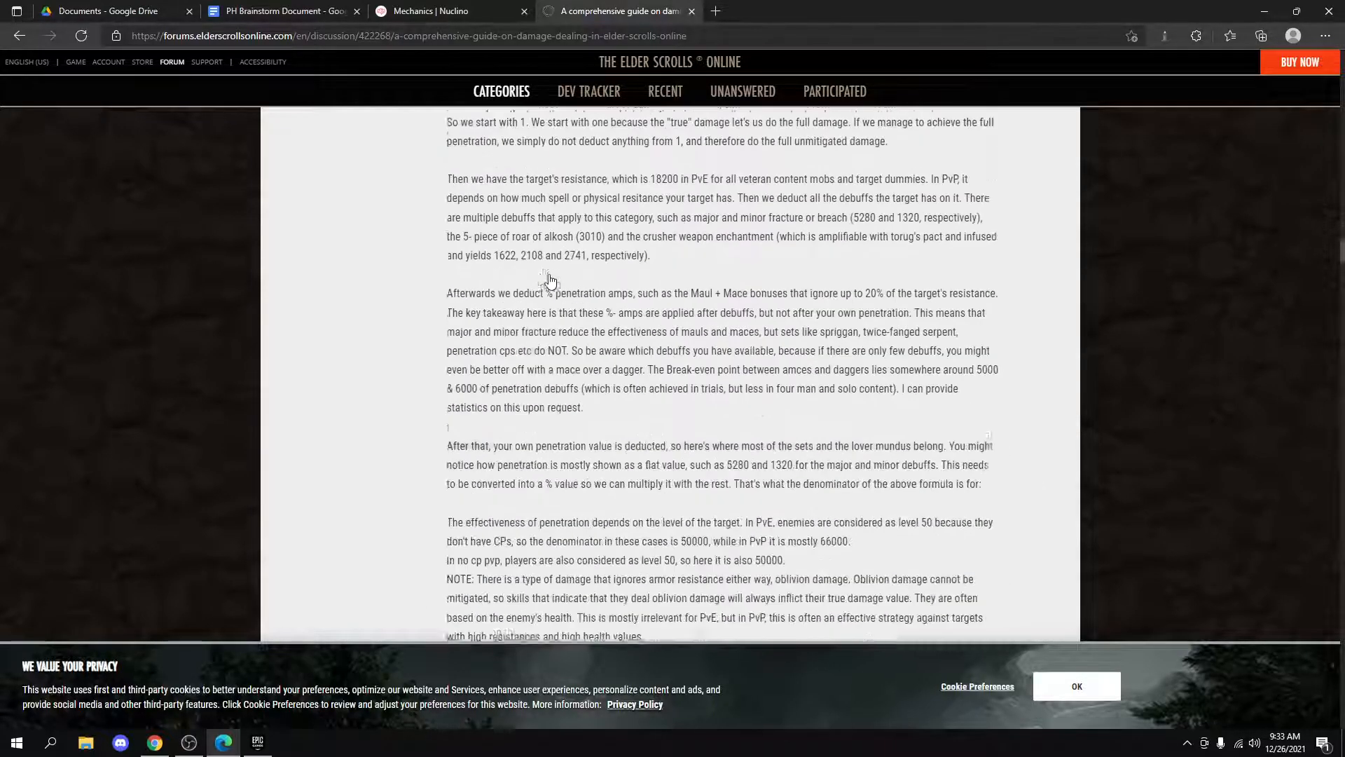
key(alt+Left)
scroll(340, 324, down, 10)
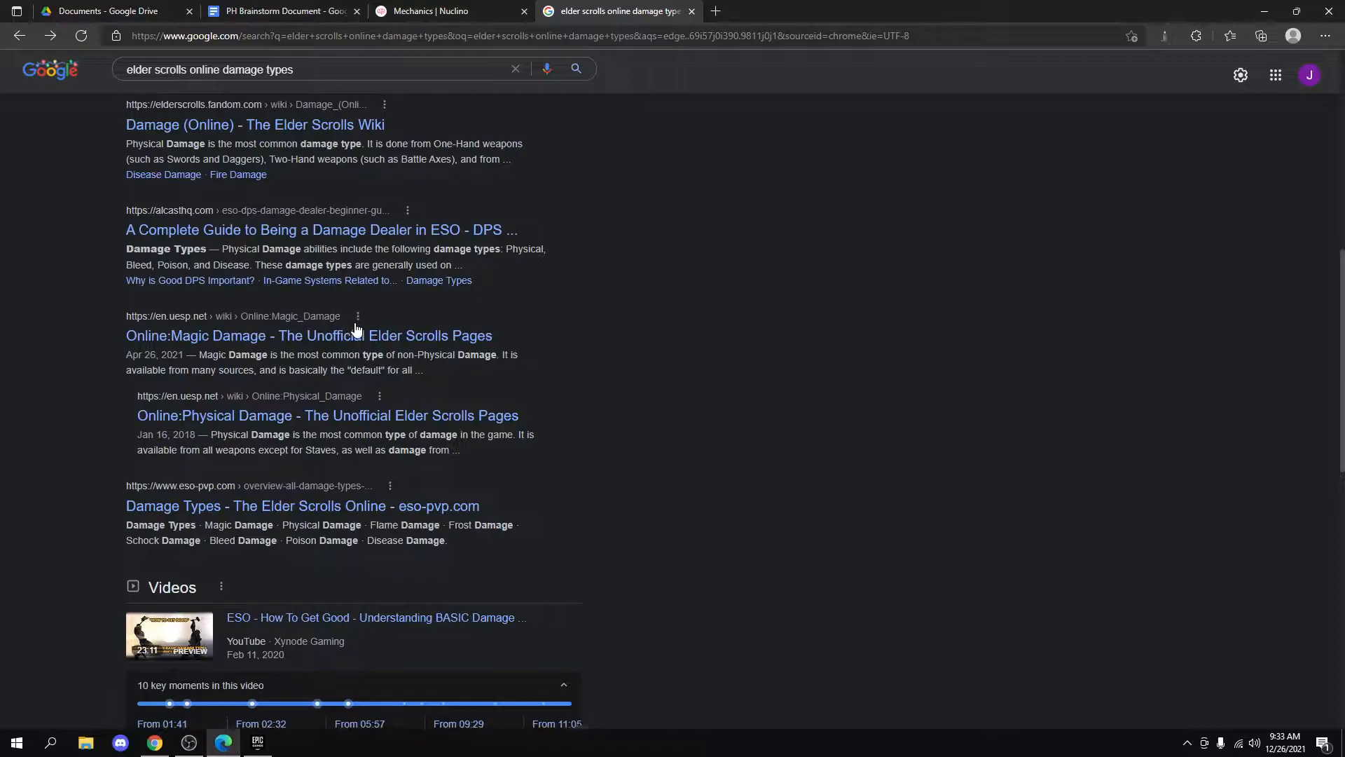
scroll(352, 322, up, 10)
Change the web search to "elder scrolls online status effects".
triple_click(336, 84)
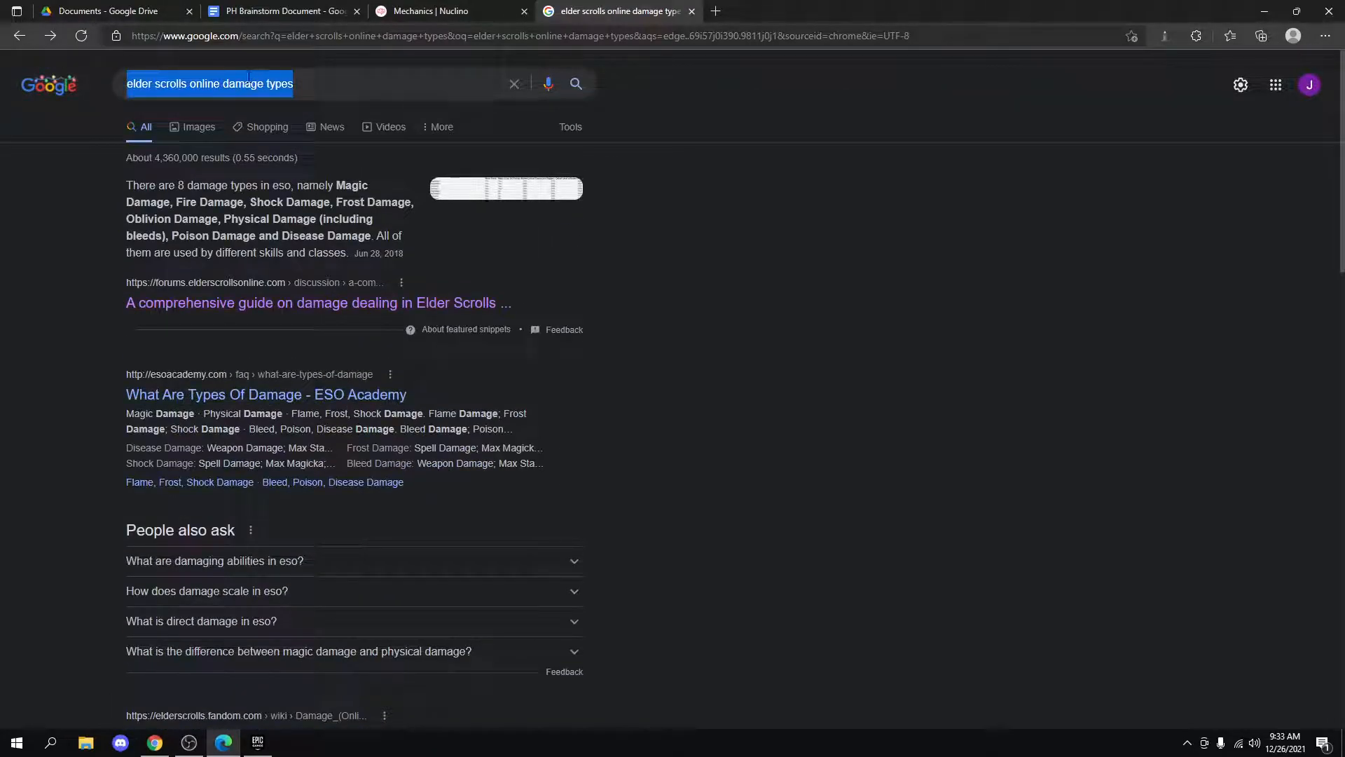
drag(222, 84, 463, 83)
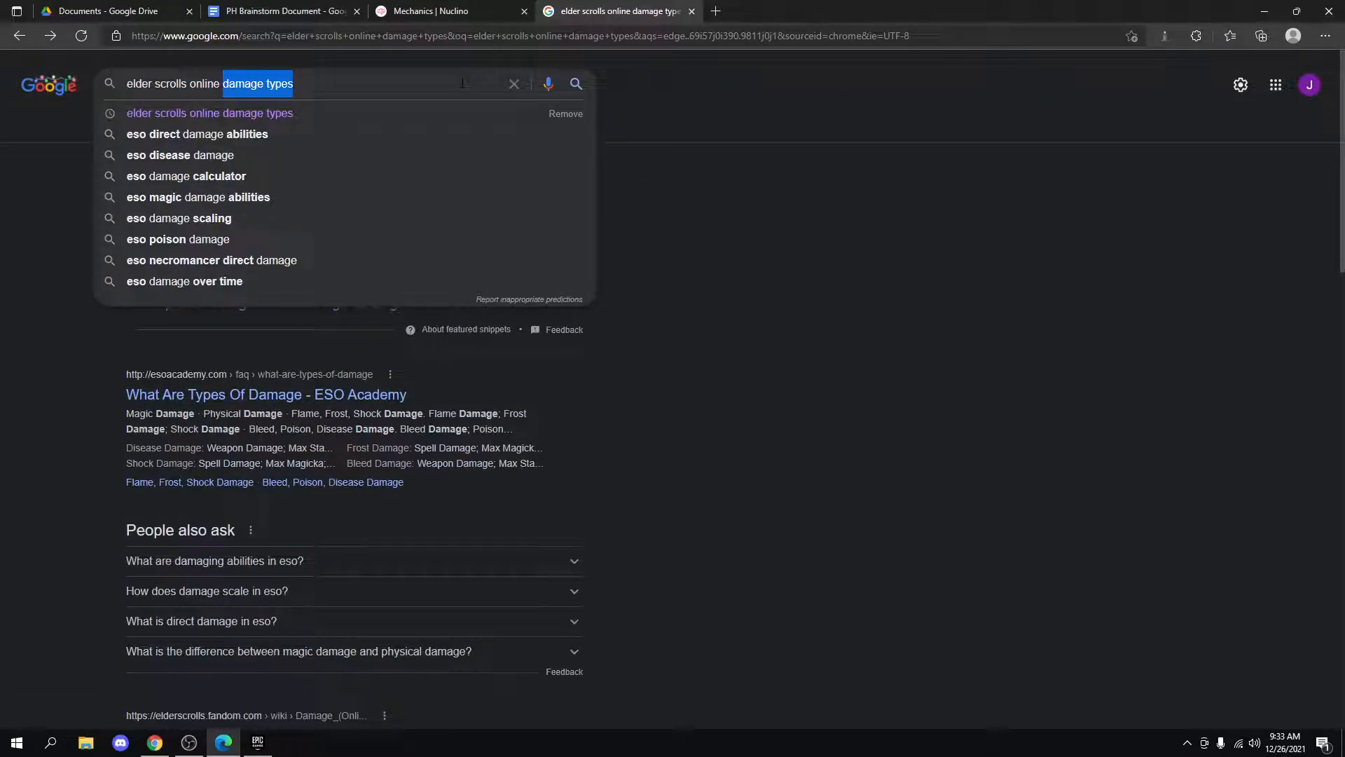
text(status)
key(Down)
key(Down)
key(Return)
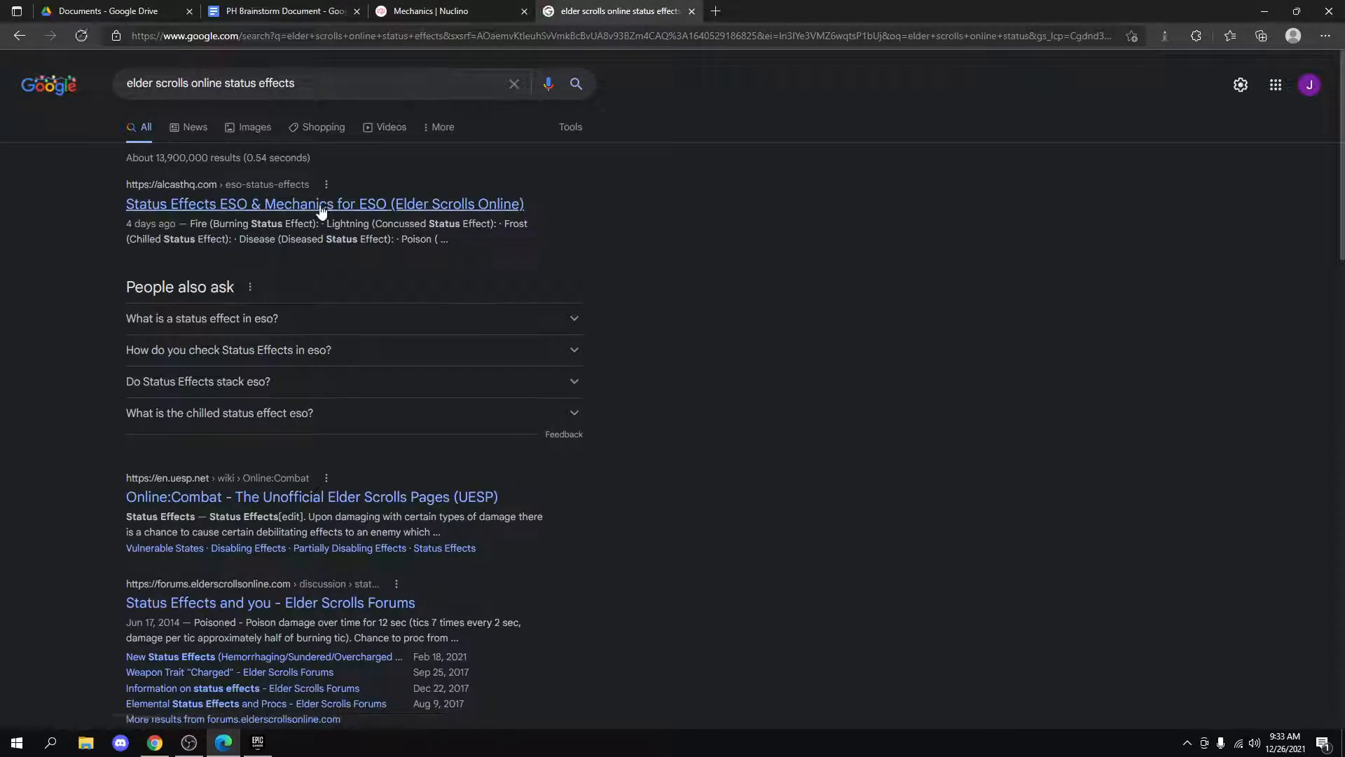
Read the AlcastHQ guide on ESO status effects, covering elemental, disabling and soft CC effects, and close its tab.
click(321, 210)
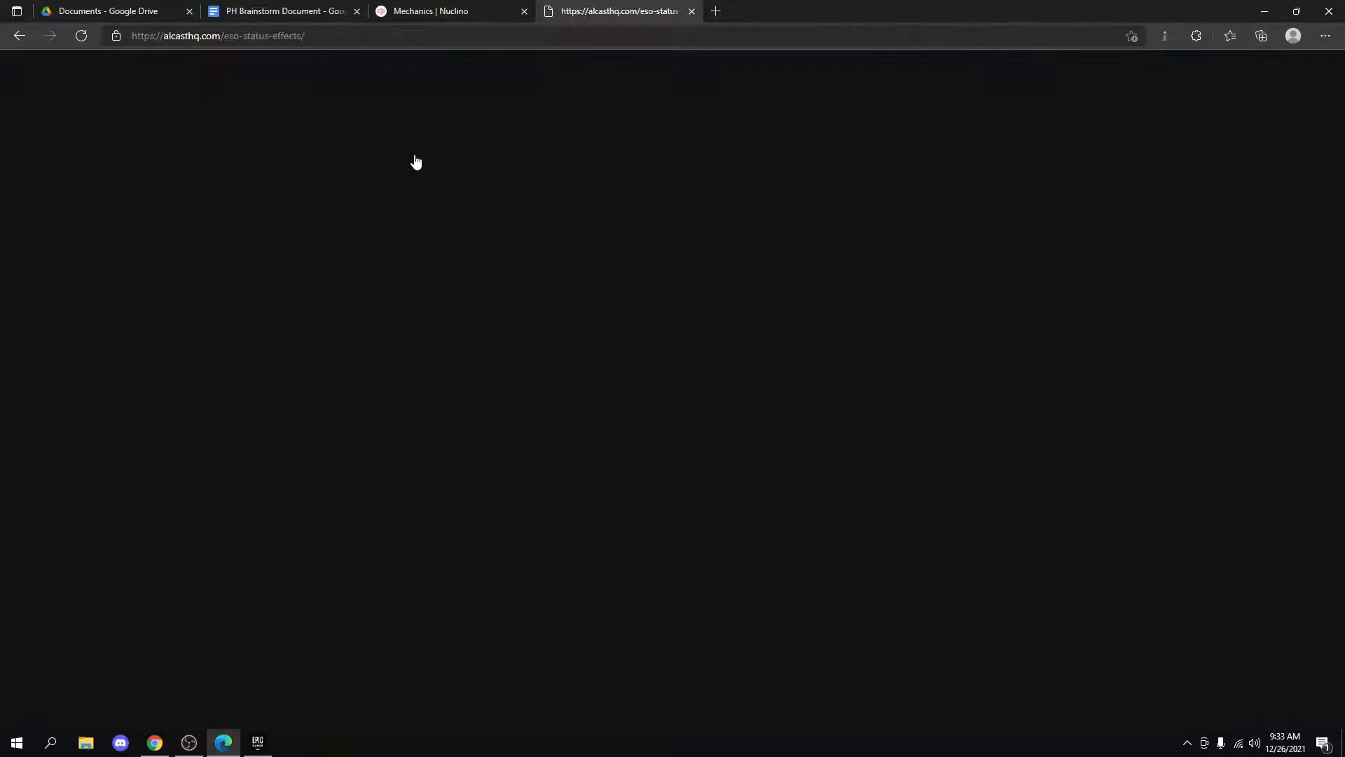
scroll(595, 337, down, 2)
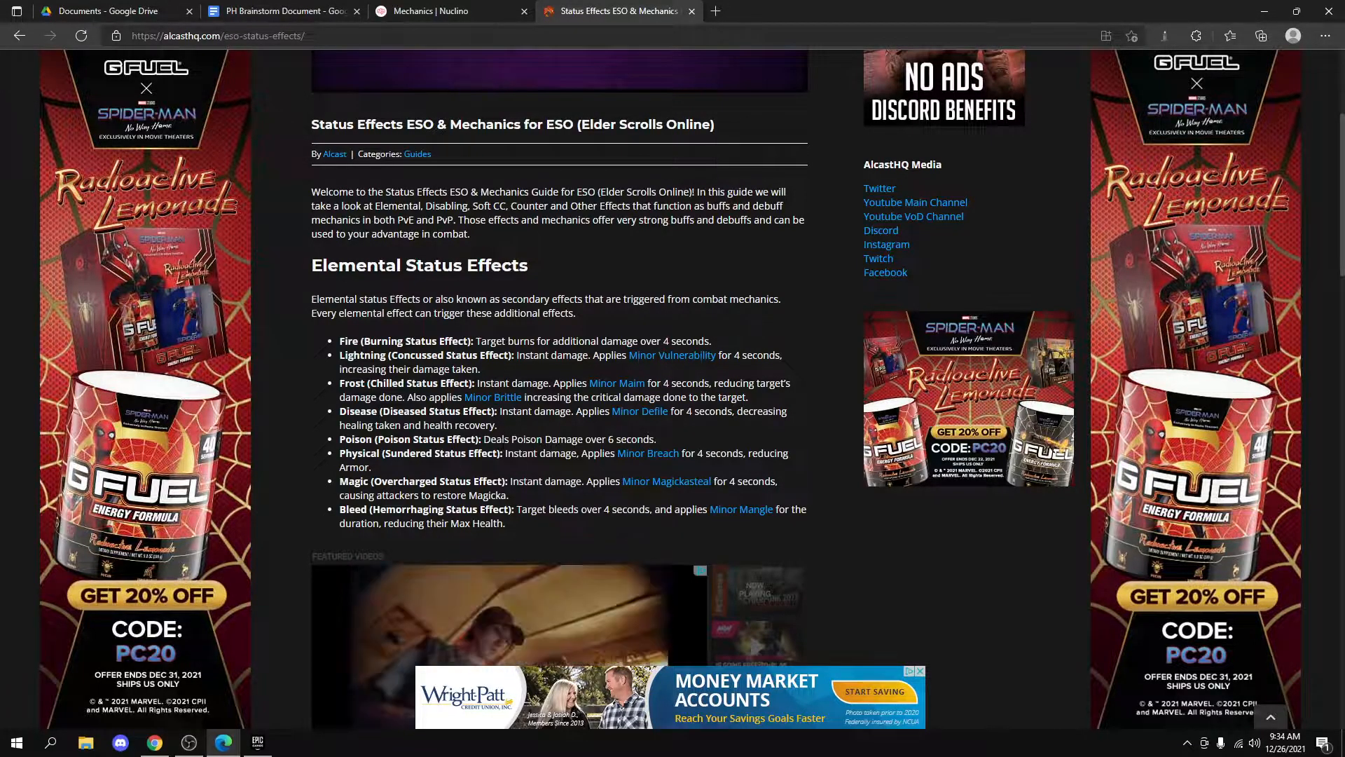
scroll(496, 468, down, 9)
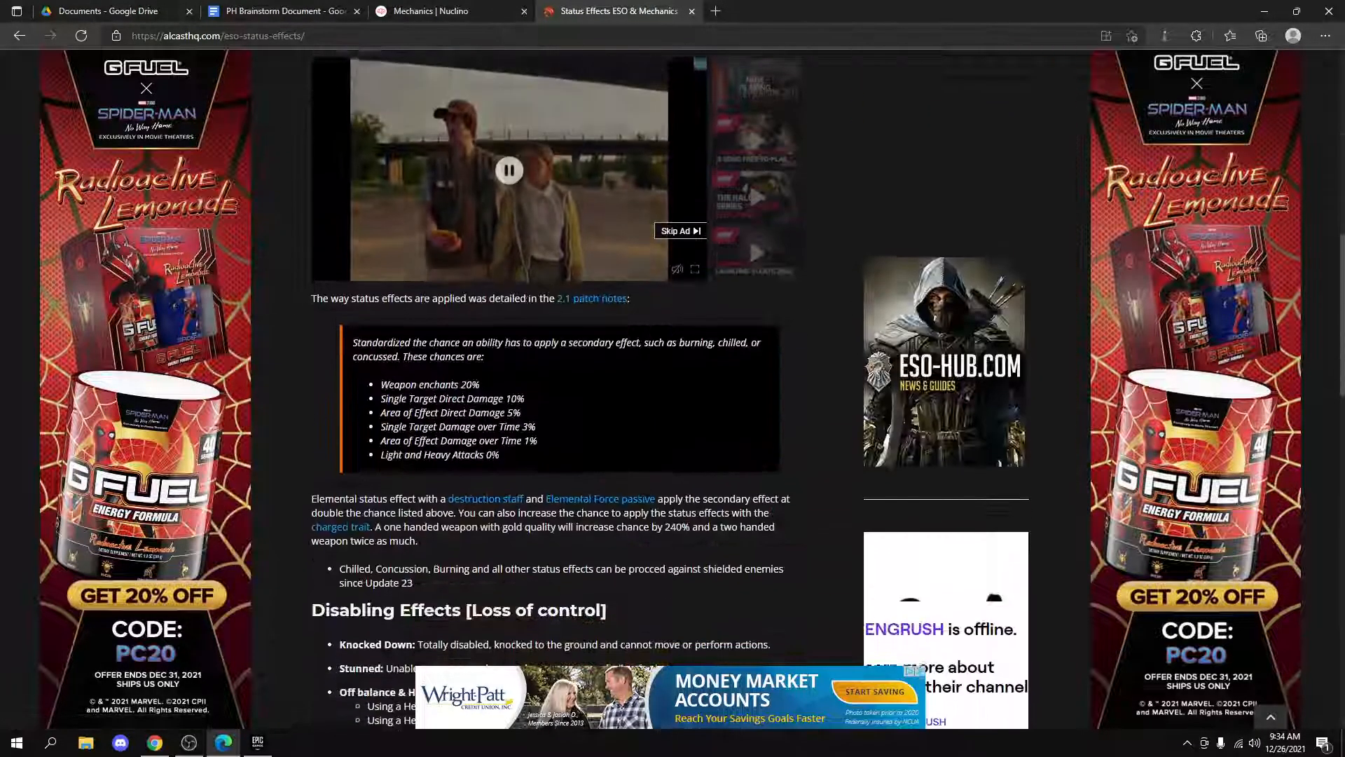
scroll(496, 468, down, 2)
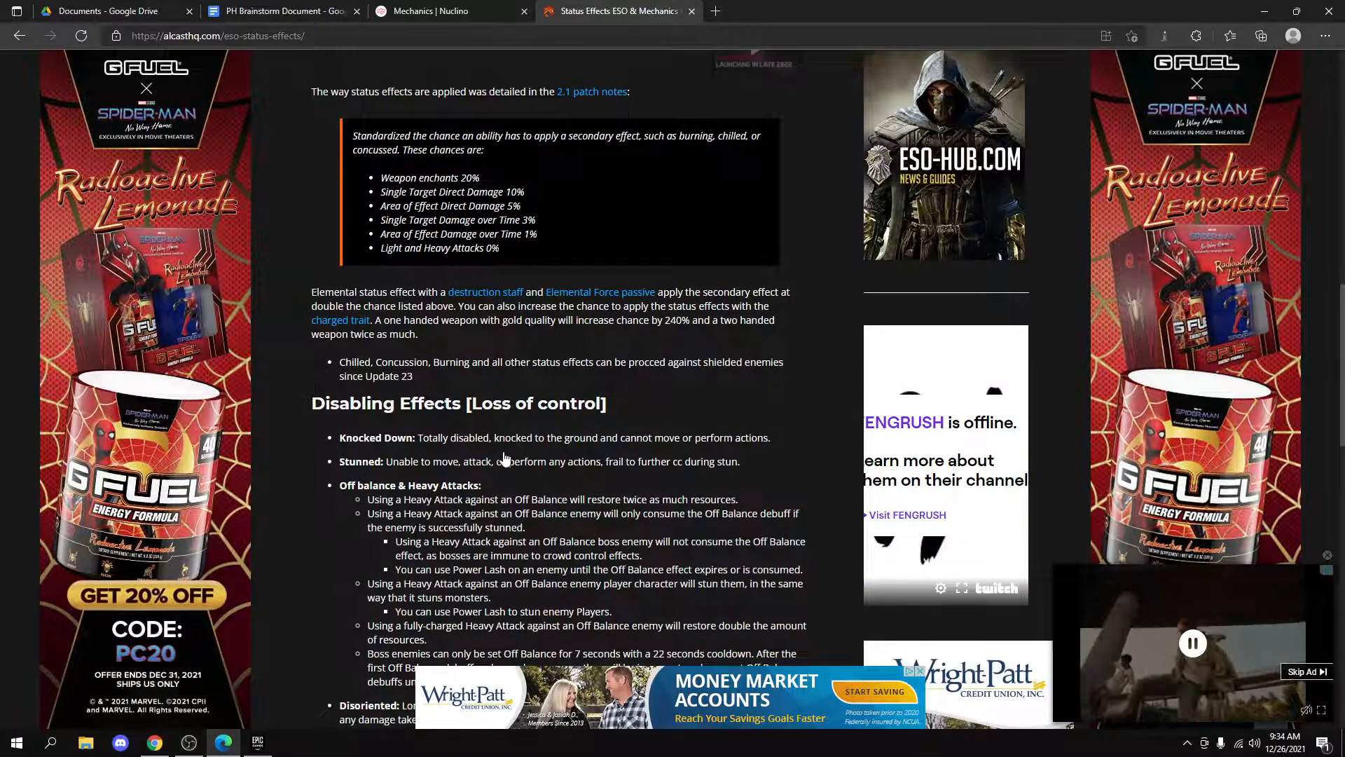
scroll(504, 456, down, 9)
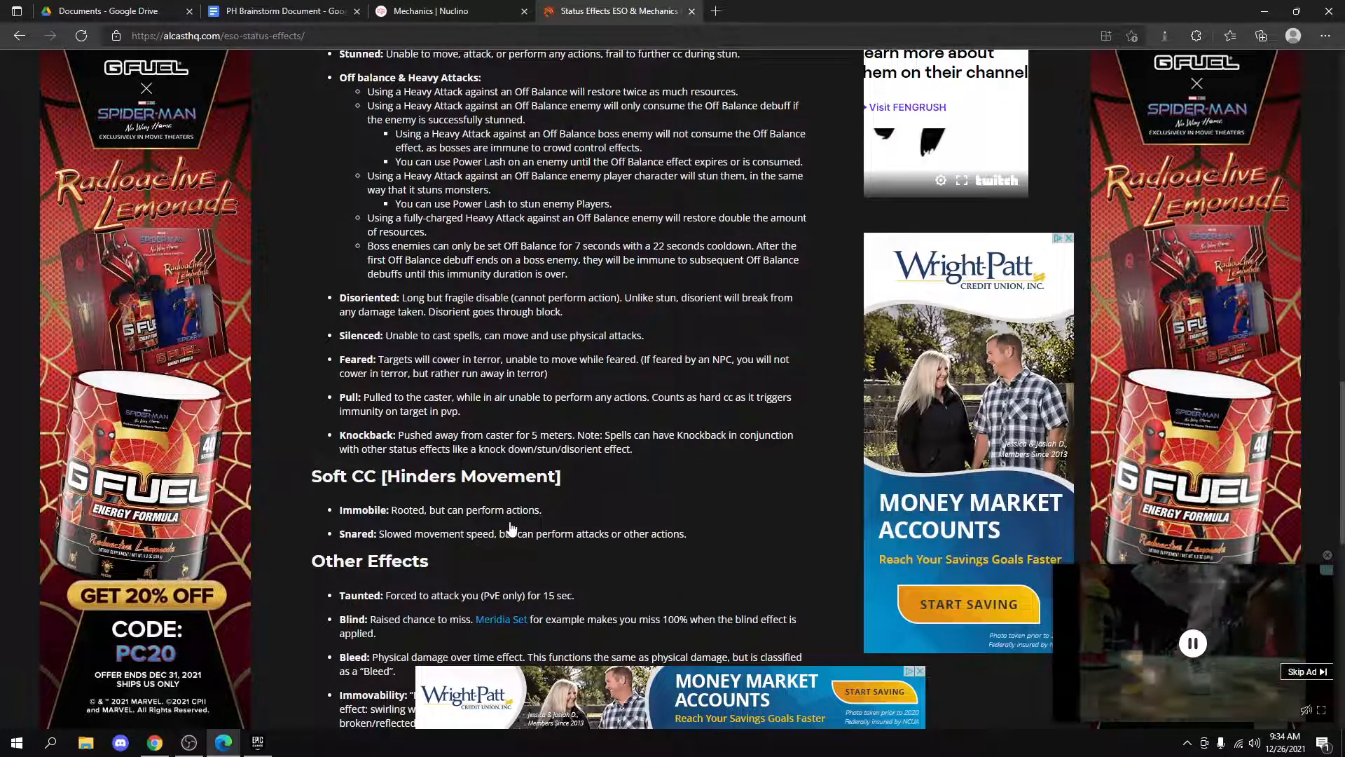
scroll(697, 179, up, 15)
click(691, 11)
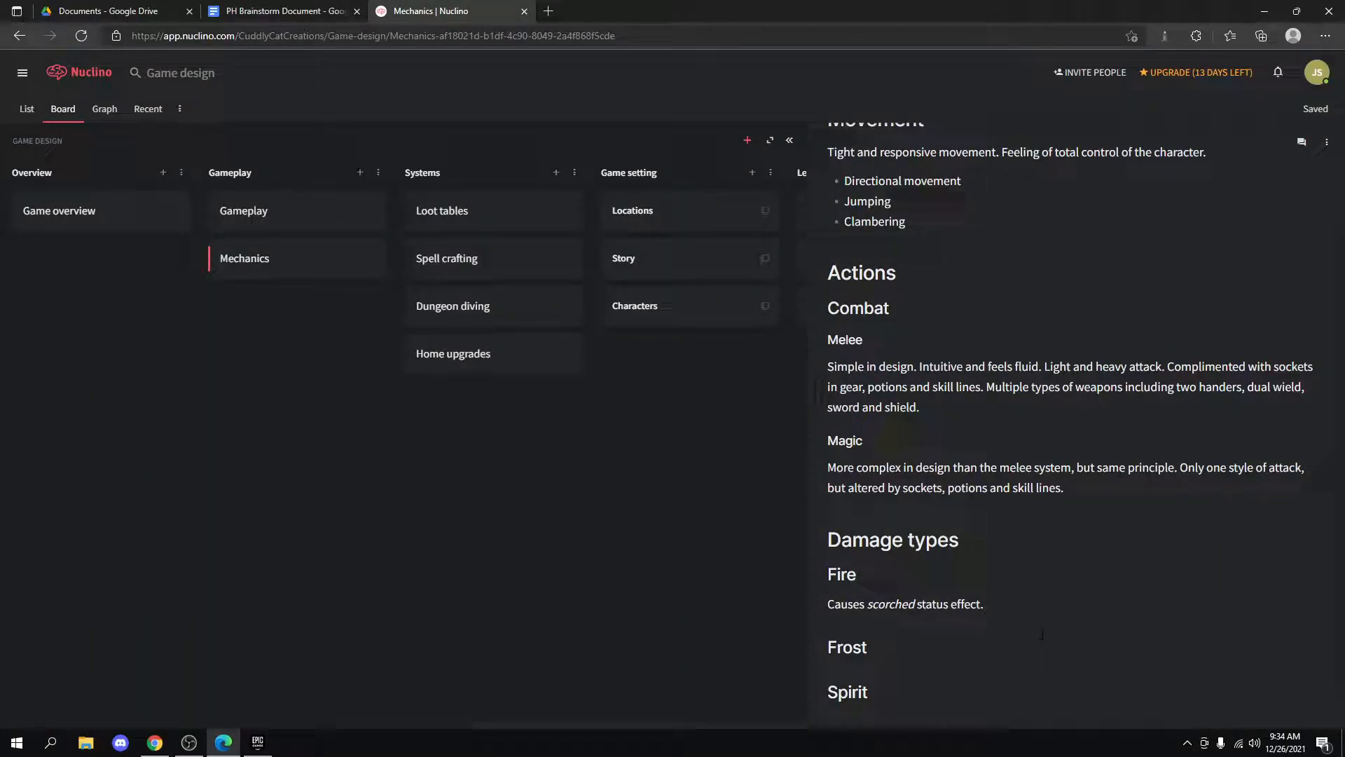
text(Scorched)
text( enemie)
key(BackSpace)
key(BackSpace)
key(BackSpace)
key(BackSpace)
key(BackSpace)
key(BackSpace)
key(BackSpace)
key(BackSpace)
key(BackSpace)
key(BackSpace)
key(BackSpace)
key(BackSpace)
Continue the Fire description after "status effect." with "Causes the target to take damage over time for a".
text(Casuse)
text(s )
text(is)
text(us)
text(es the )
text(tar)
text(ta)
text(ke a damage of)
text( fire)
key(BackSpace)
key(BackSpace)
key(BackSpace)
key(BackSpace)
key(BackSpace)
key(BackSpace)
key(BackSpace)
key(BackSpace)
key(BackSpace)
key(BackSpace)
key(BackSpace)
key(BackSpace)
key(BackSpace)
key(BackSpace)
key(BackSpace)
key(BackSpace)
text(damage over time for a)
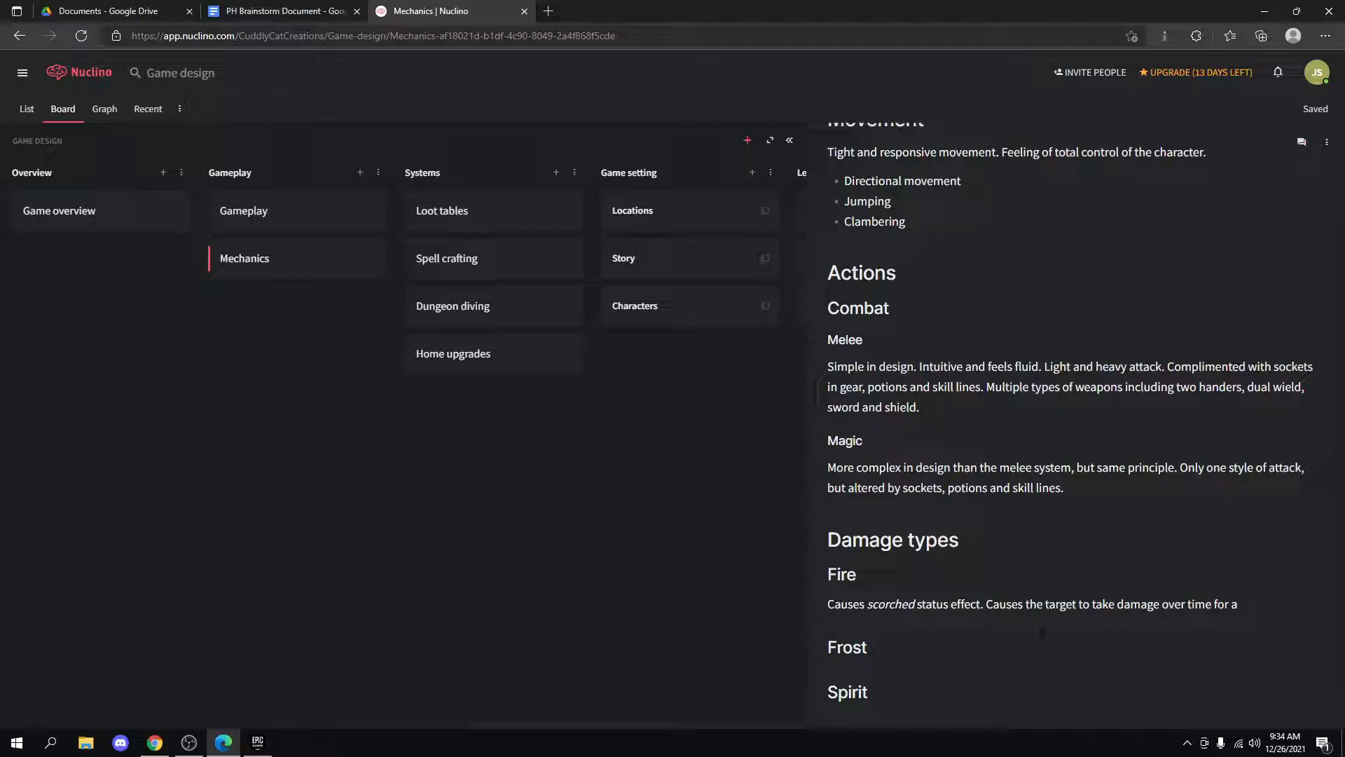
Remove the trailing "for a" from the Fire description and end it with a comma after "over time".
key(BackSpace)
key(BackSpace)
key(BackSpace)
key(BackSpace)
key(BackSpace)
key(BackSpace)
key(BackSpace)
text(. )
text(and )
text(to)
text( take more)
key(BackSpace)
key(BackSpace)
key(BackSpace)
key(BackSpace)
key(BackSpace)
key(BackSpace)
key(BackSpace)
key(BackSpace)
key(BackSpace)
scroll(1042, 634, down, 1)
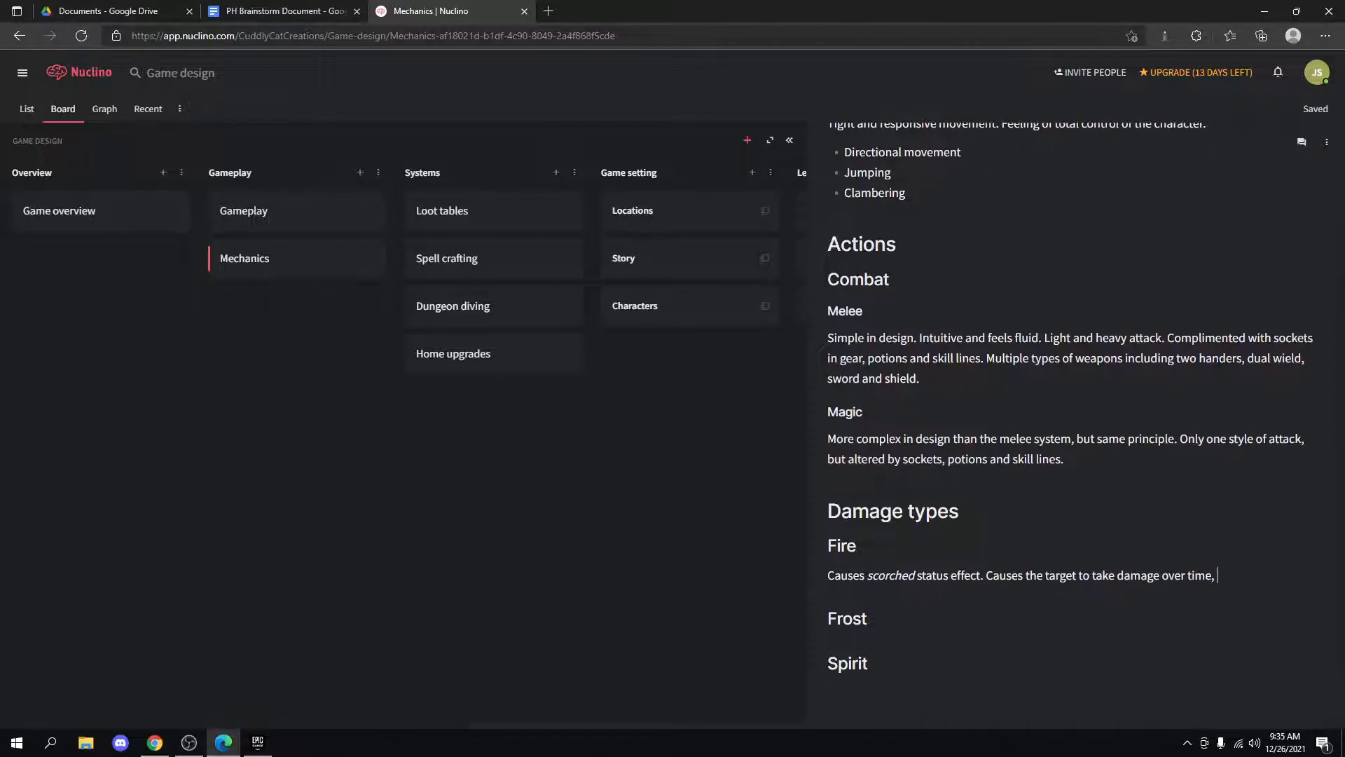
Add a large heading "Status effects" below the Spirit heading on the Mechanics page.
click(1326, 142)
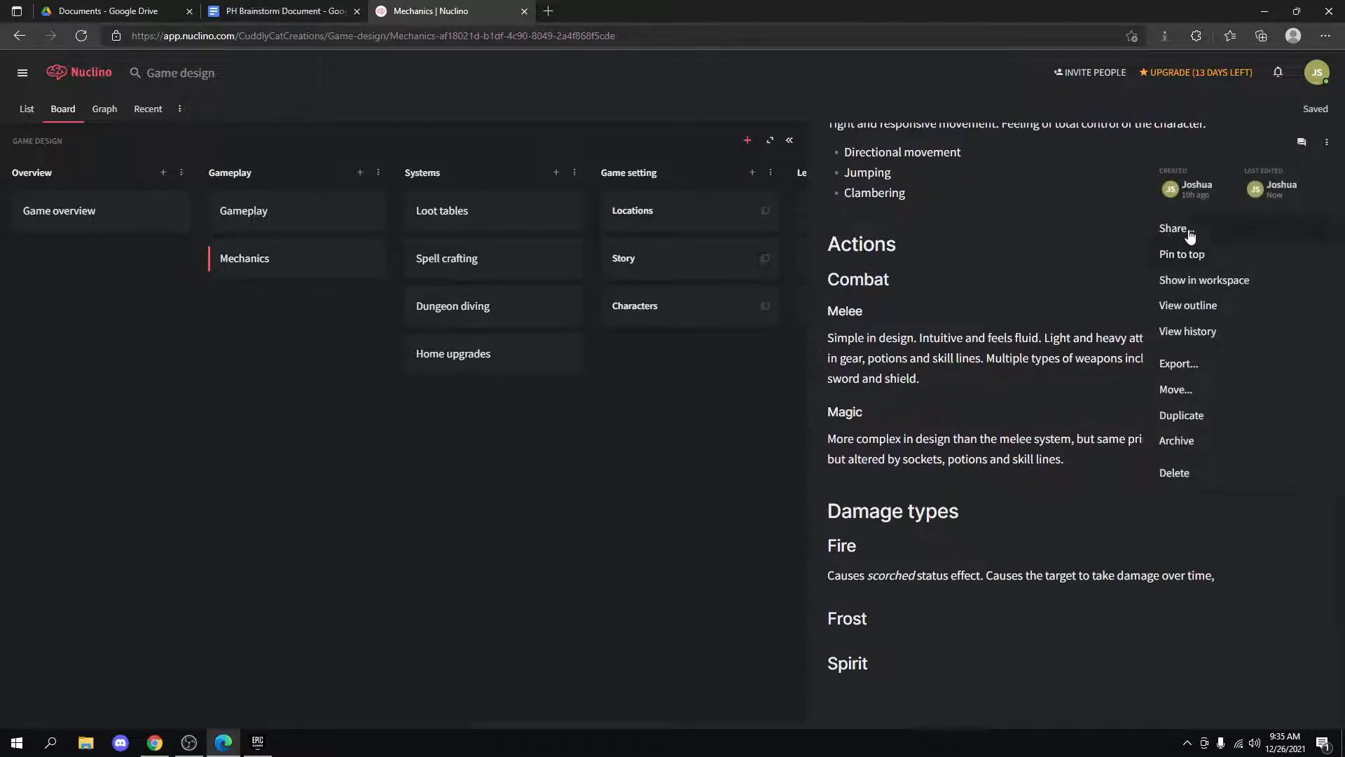
click(277, 266)
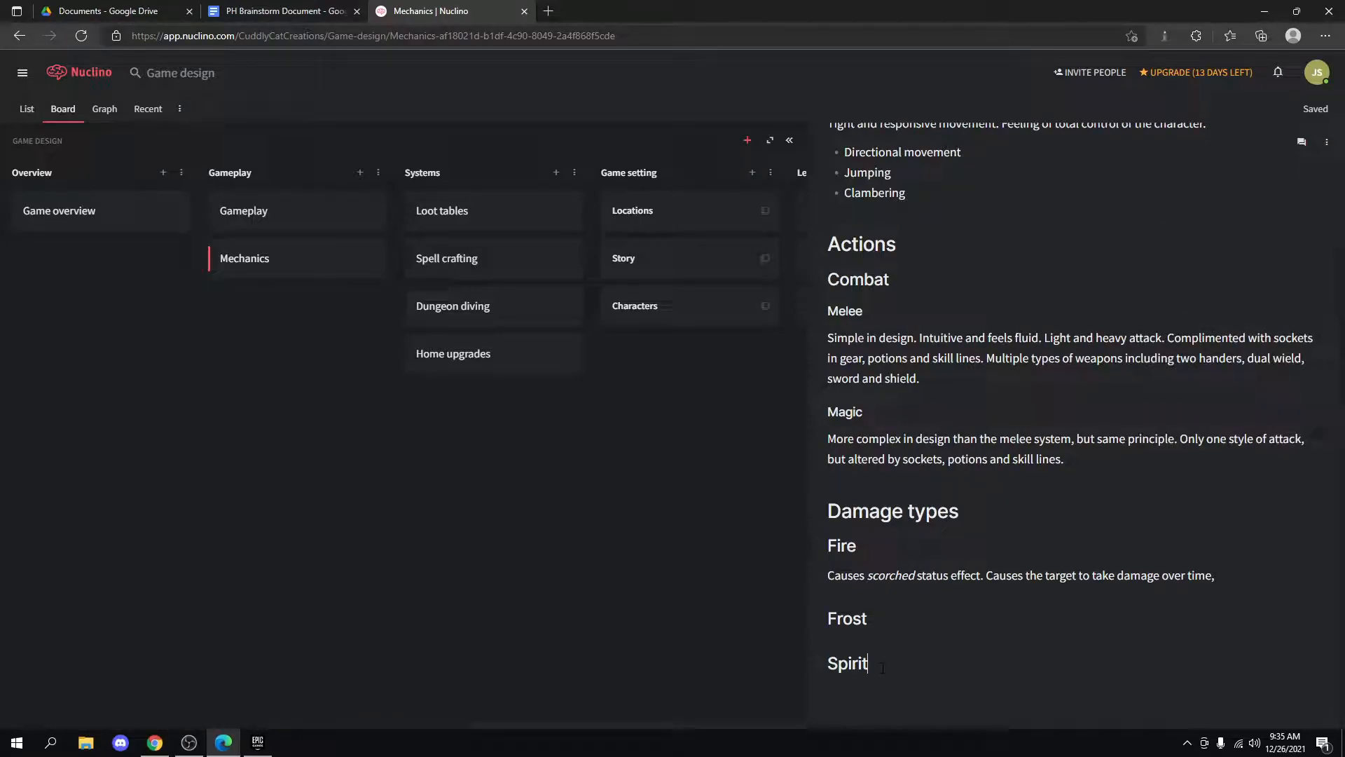
key(Return)
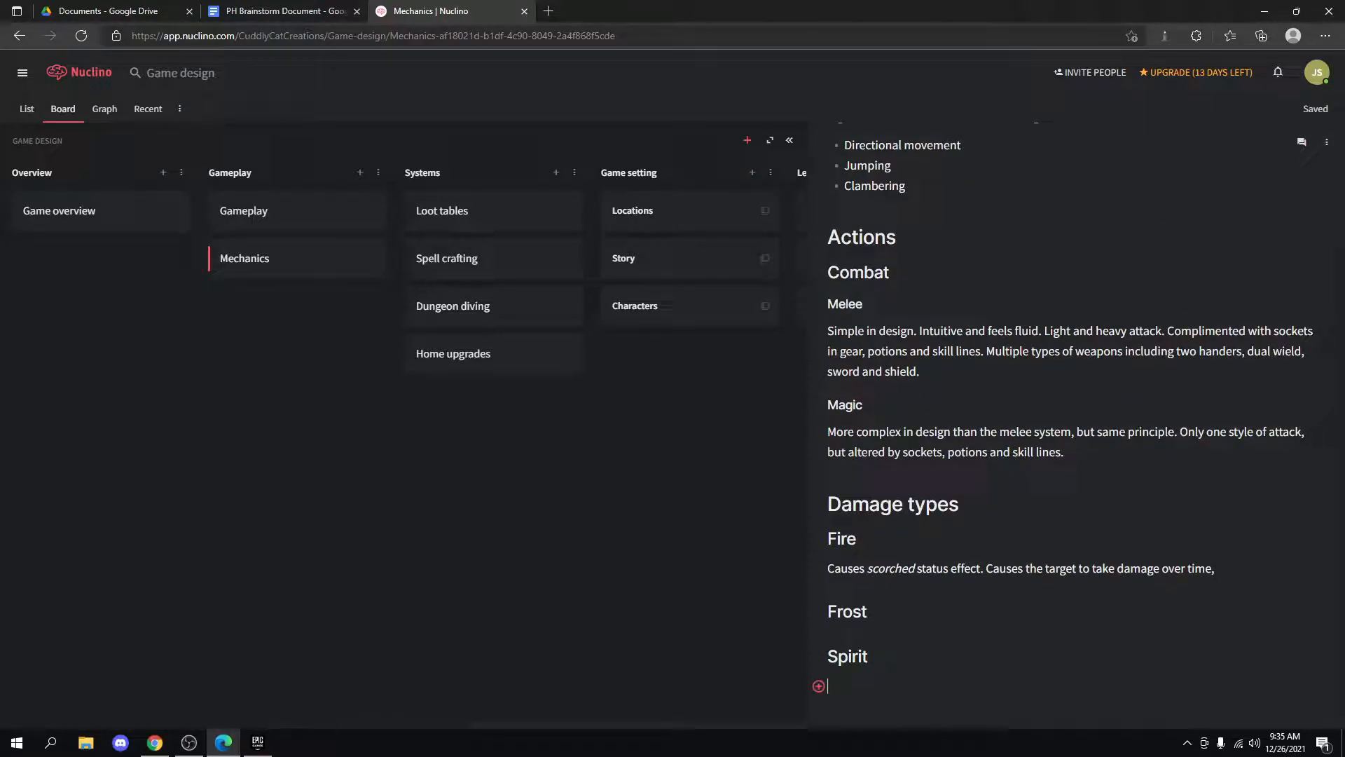
click(819, 686)
click(847, 421)
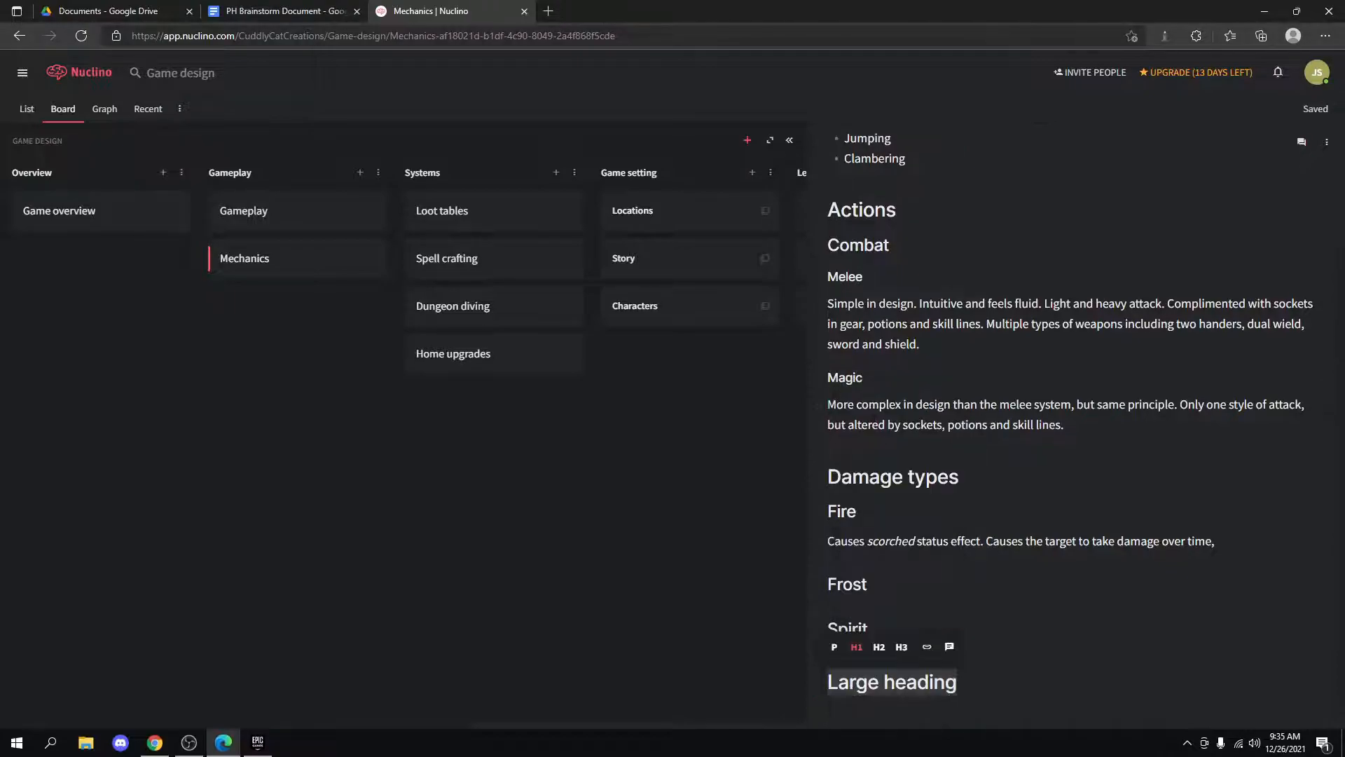
text(S)
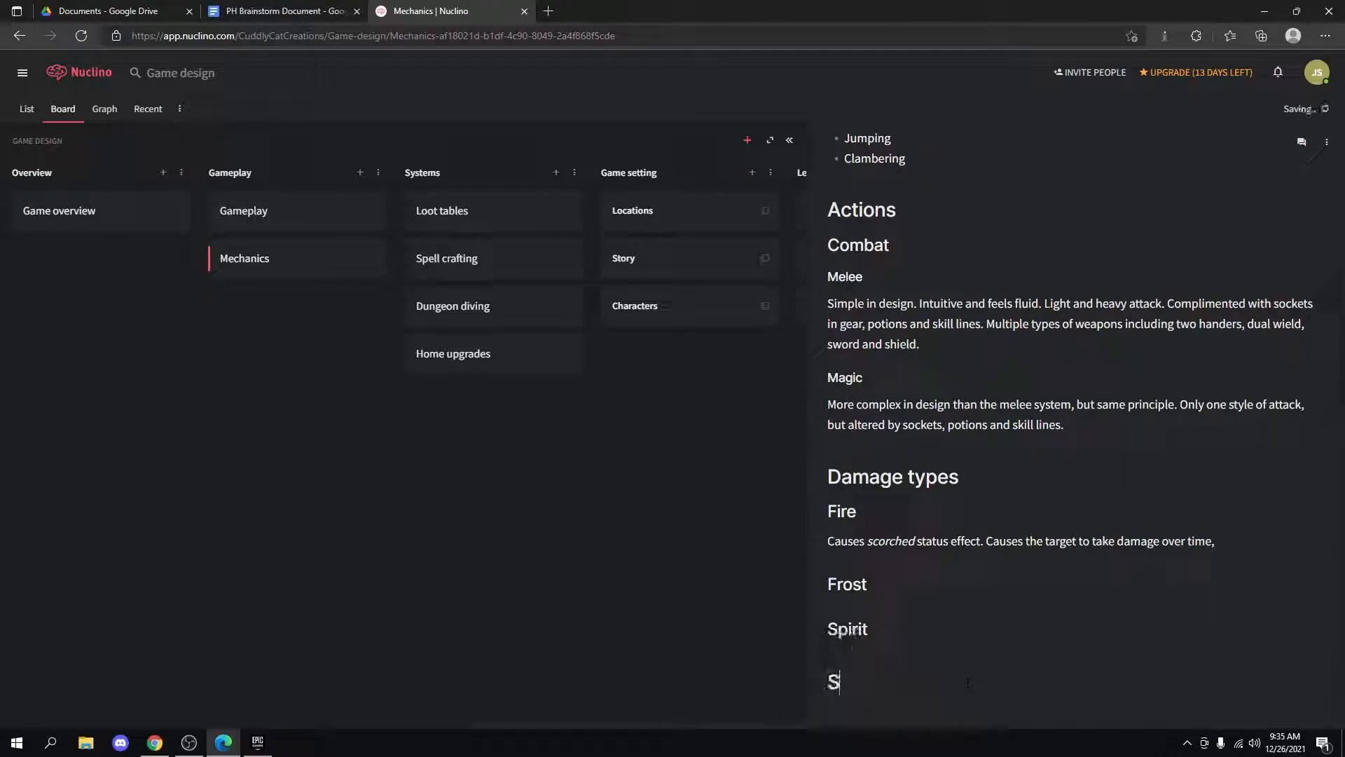
text(tatus effects)
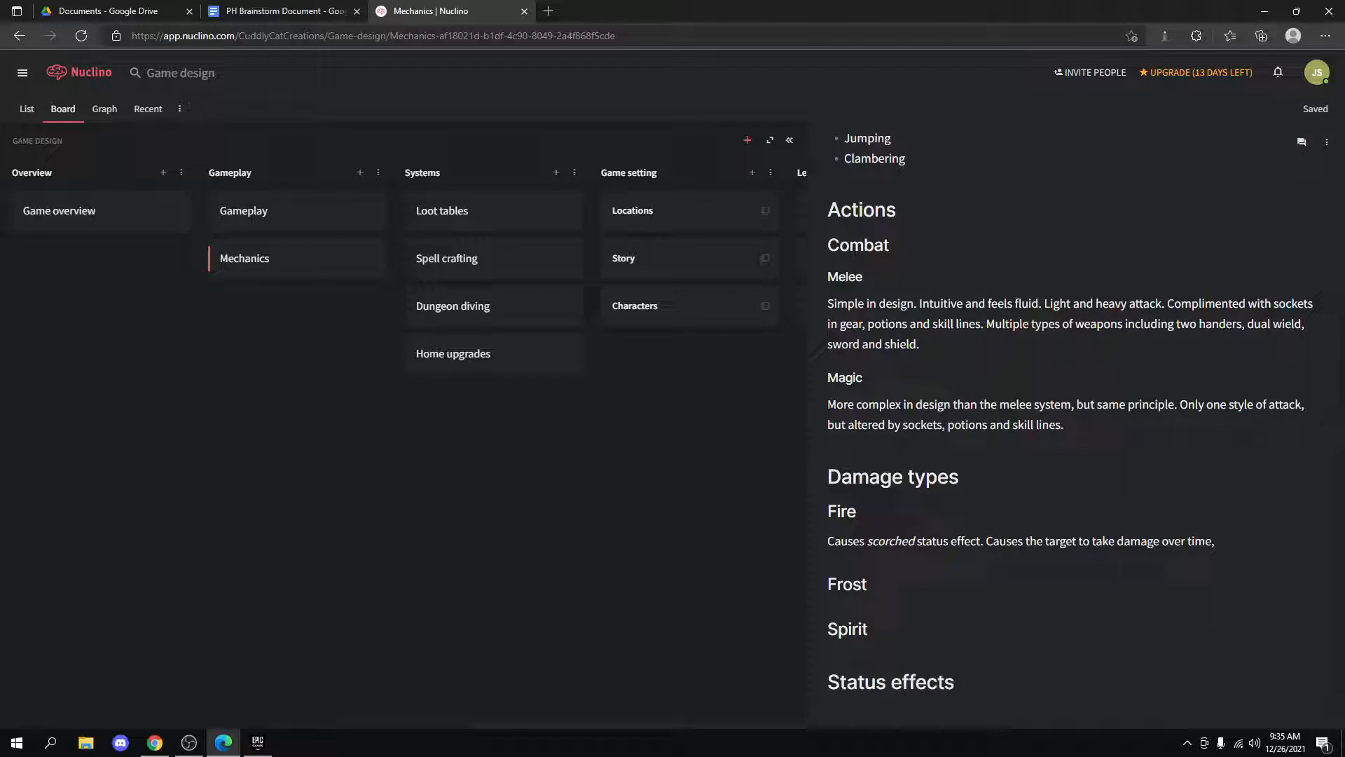
key(Return)
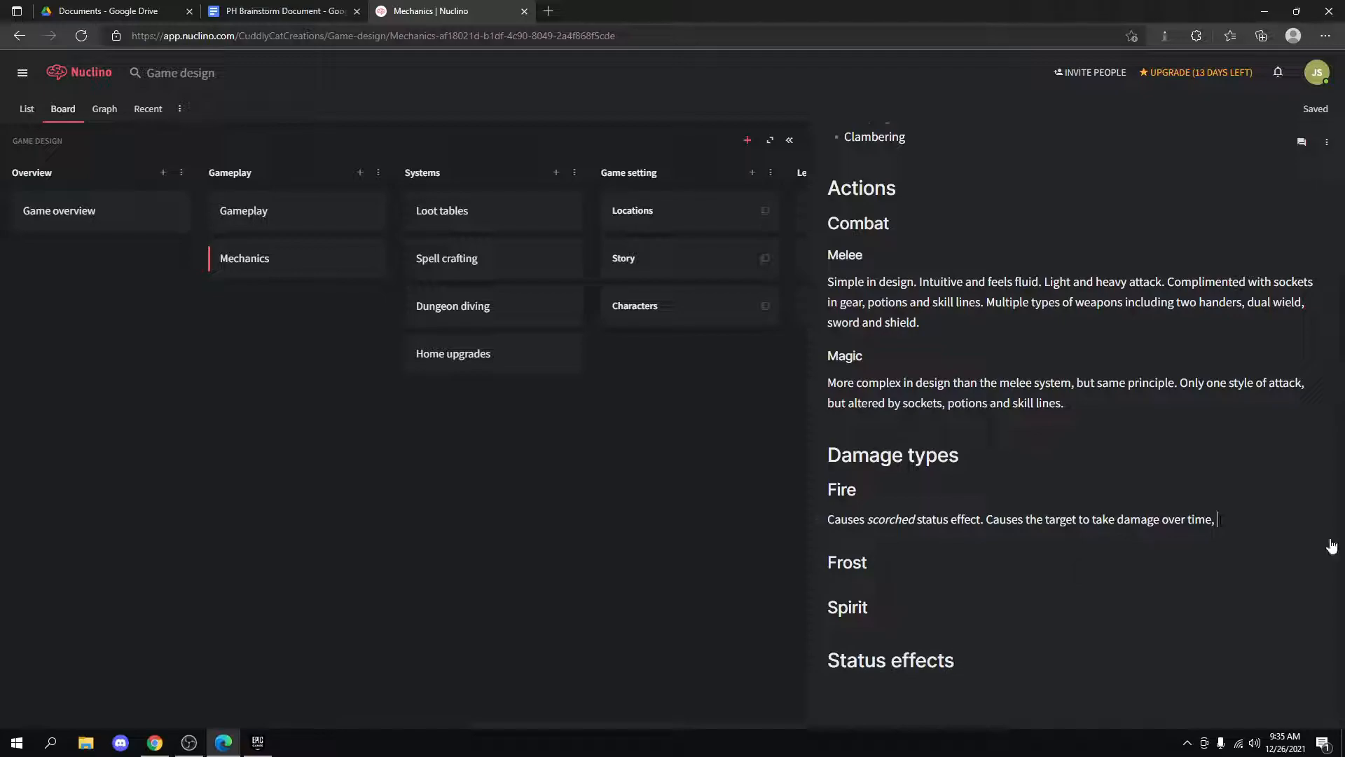
Replace the comma at the end of the Fire description with a period.
key(BackSpace)
key(BackSpace)
text(.)
key(BackSpace)
text(.)
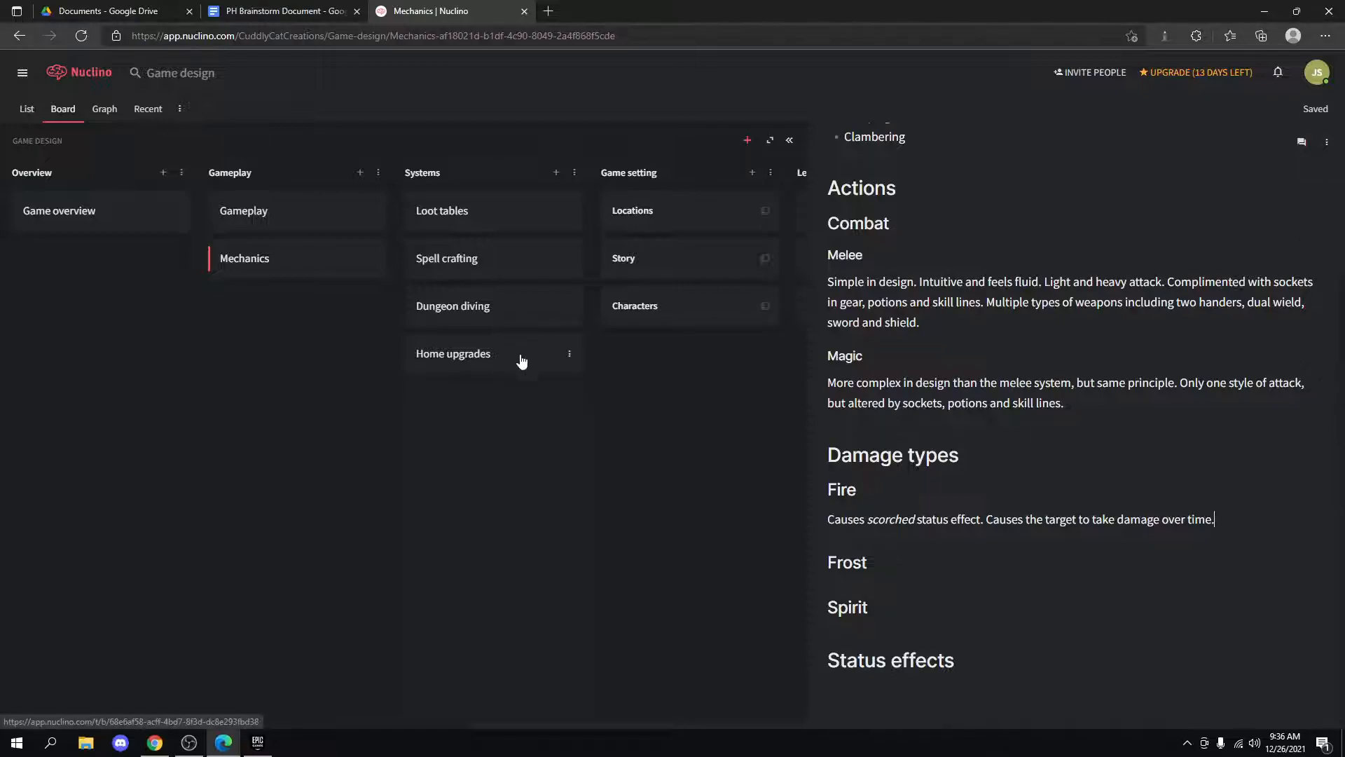
View the workspace as a list and as a graph, and pull the Sound node away from the Game design node.
scroll(1004, 360, up, 3)
scroll(1005, 360, down, 3)
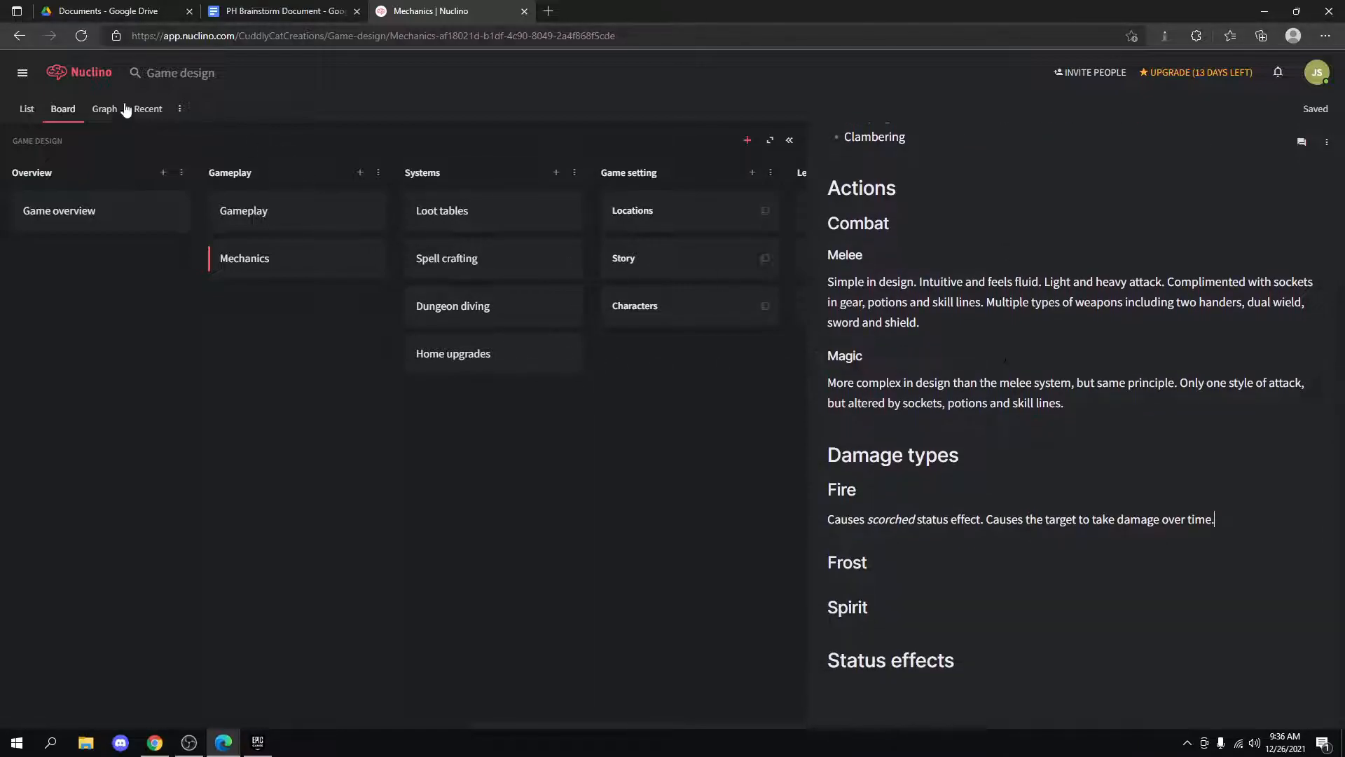
click(26, 110)
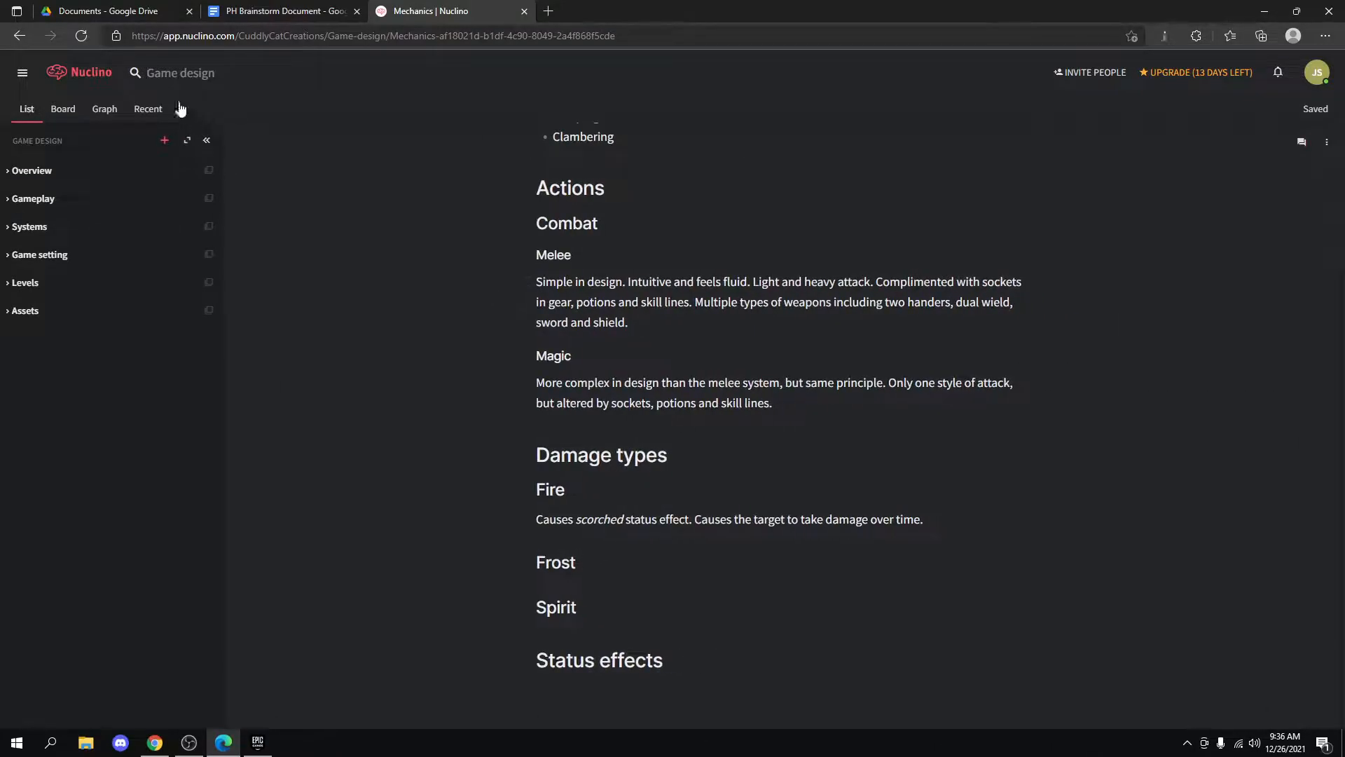
click(105, 109)
scroll(305, 416, up, 3)
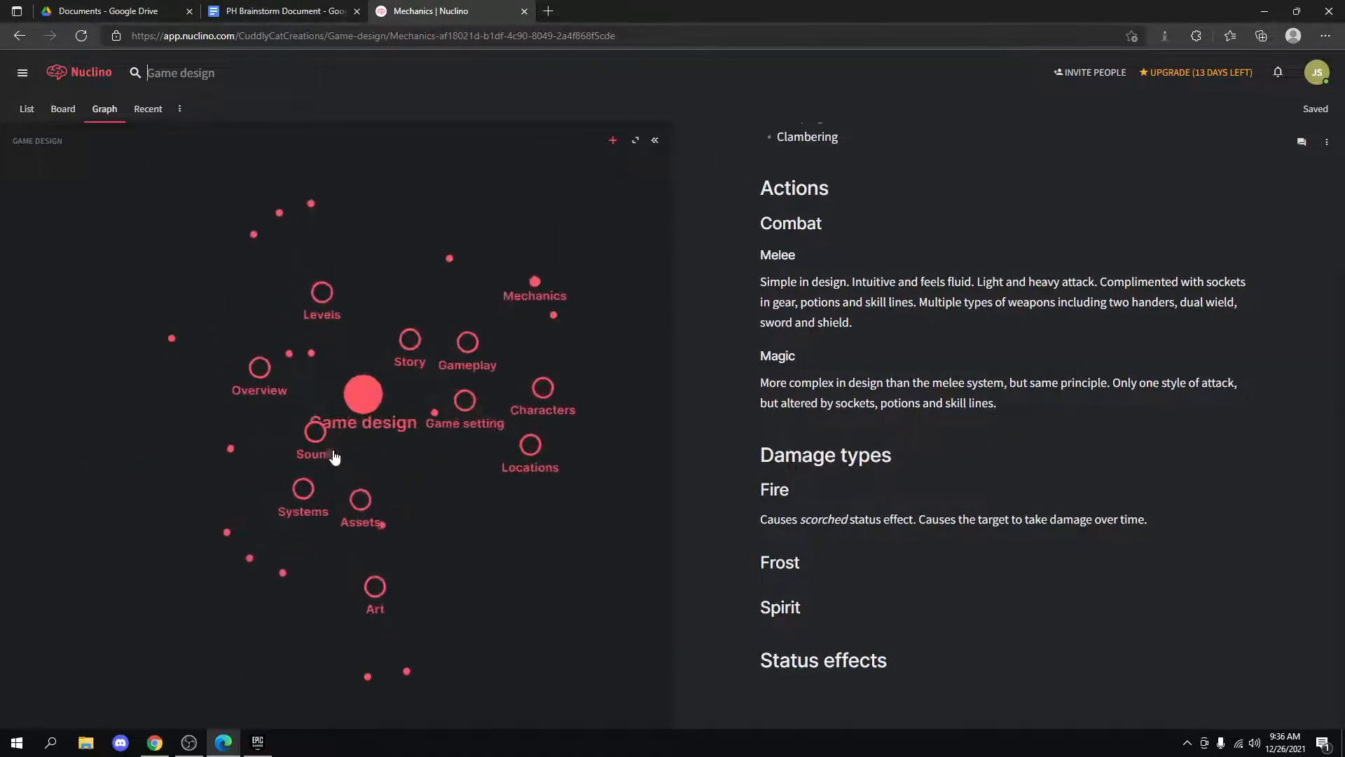
drag(323, 450, 479, 490)
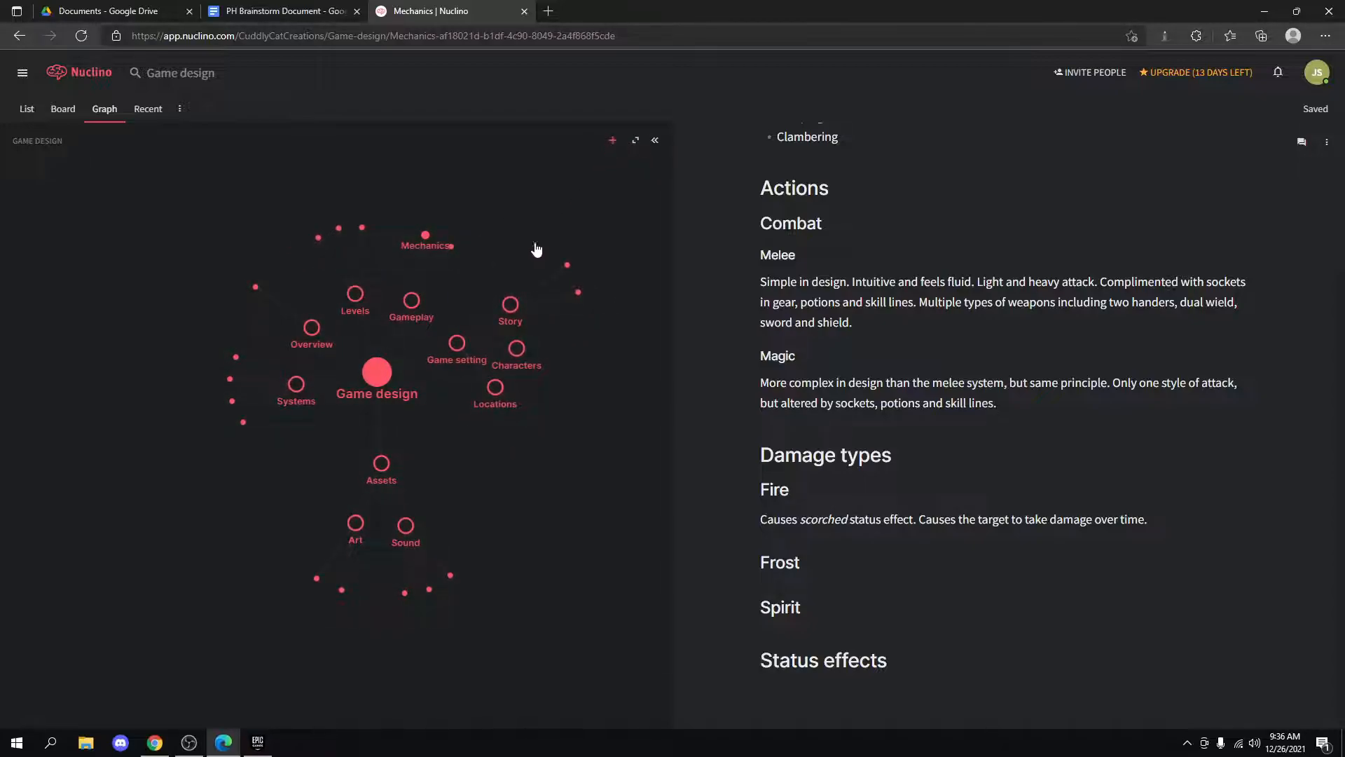
Select the Game design root node, expand the workspace graph to full width and collapse it.
click(379, 376)
right_click(376, 378)
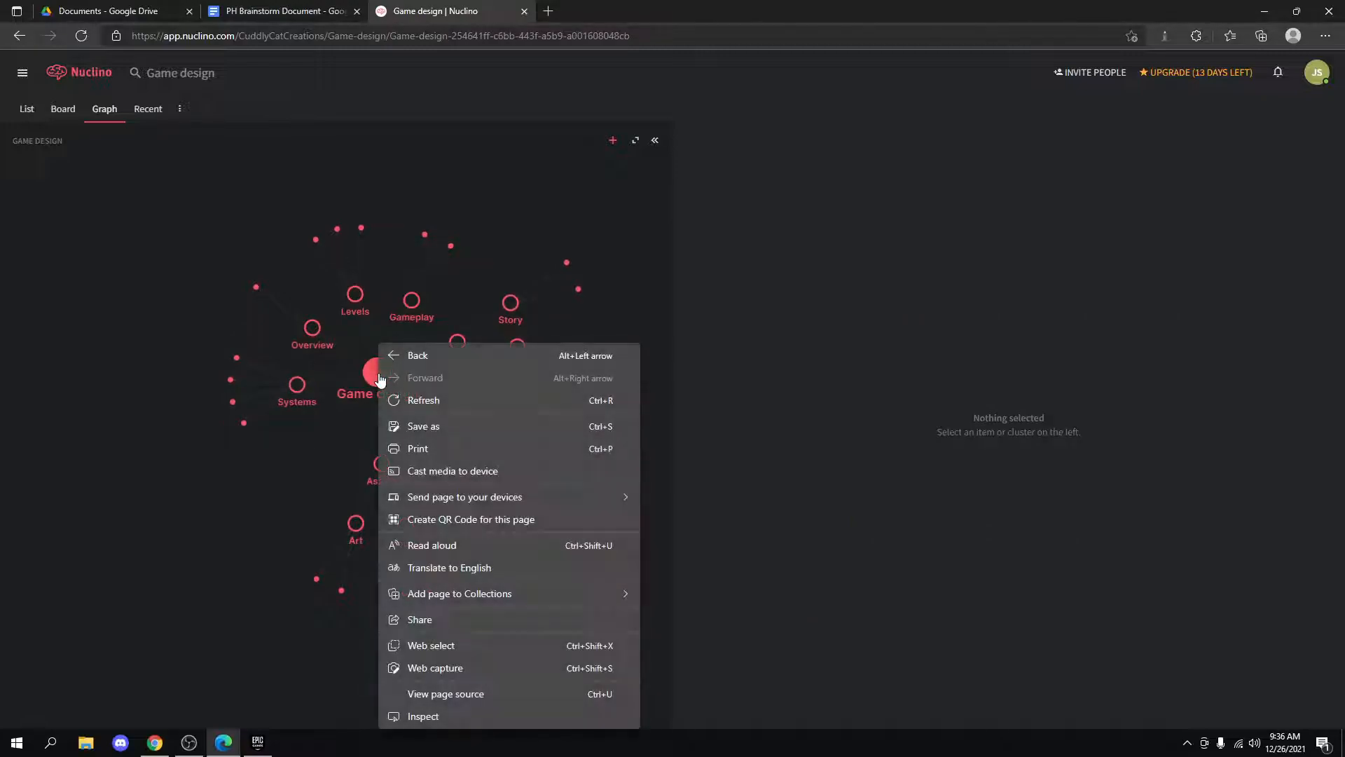
key(Escape)
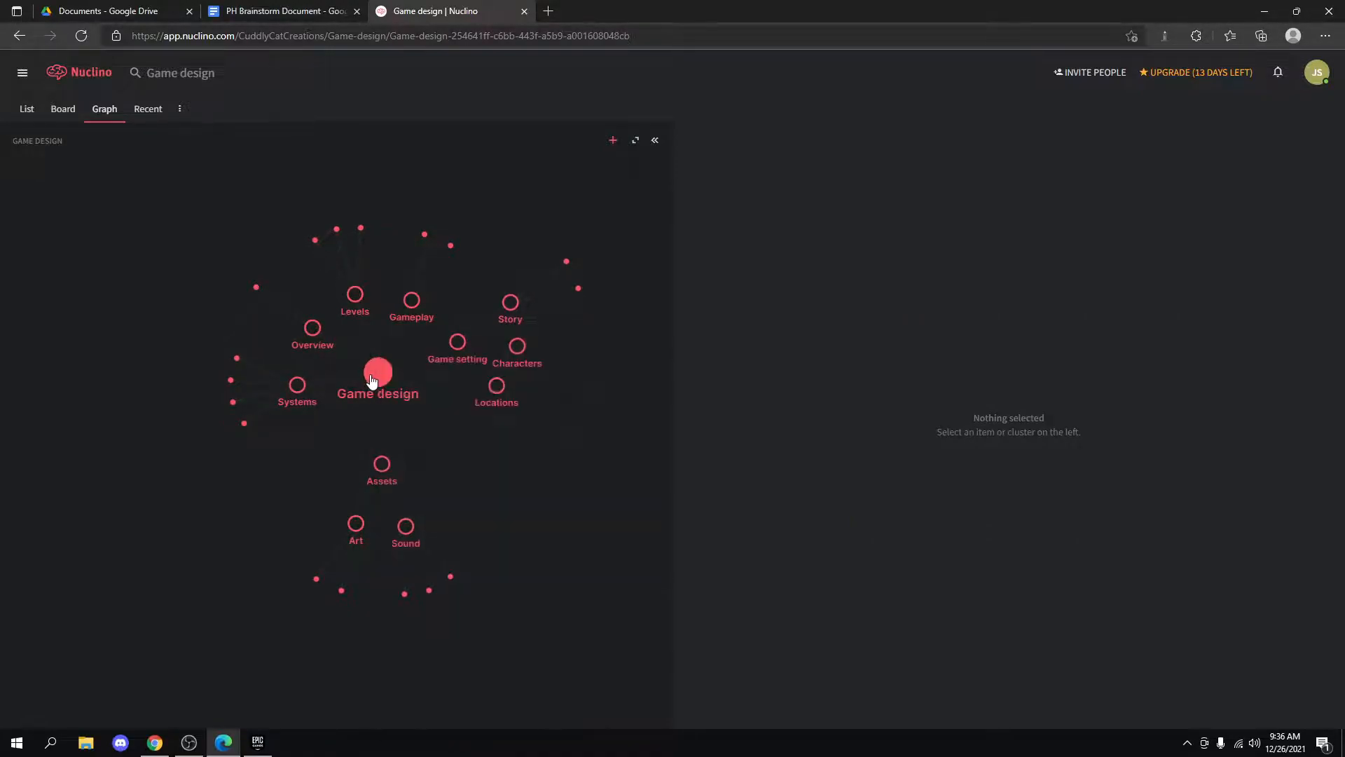
click(41, 143)
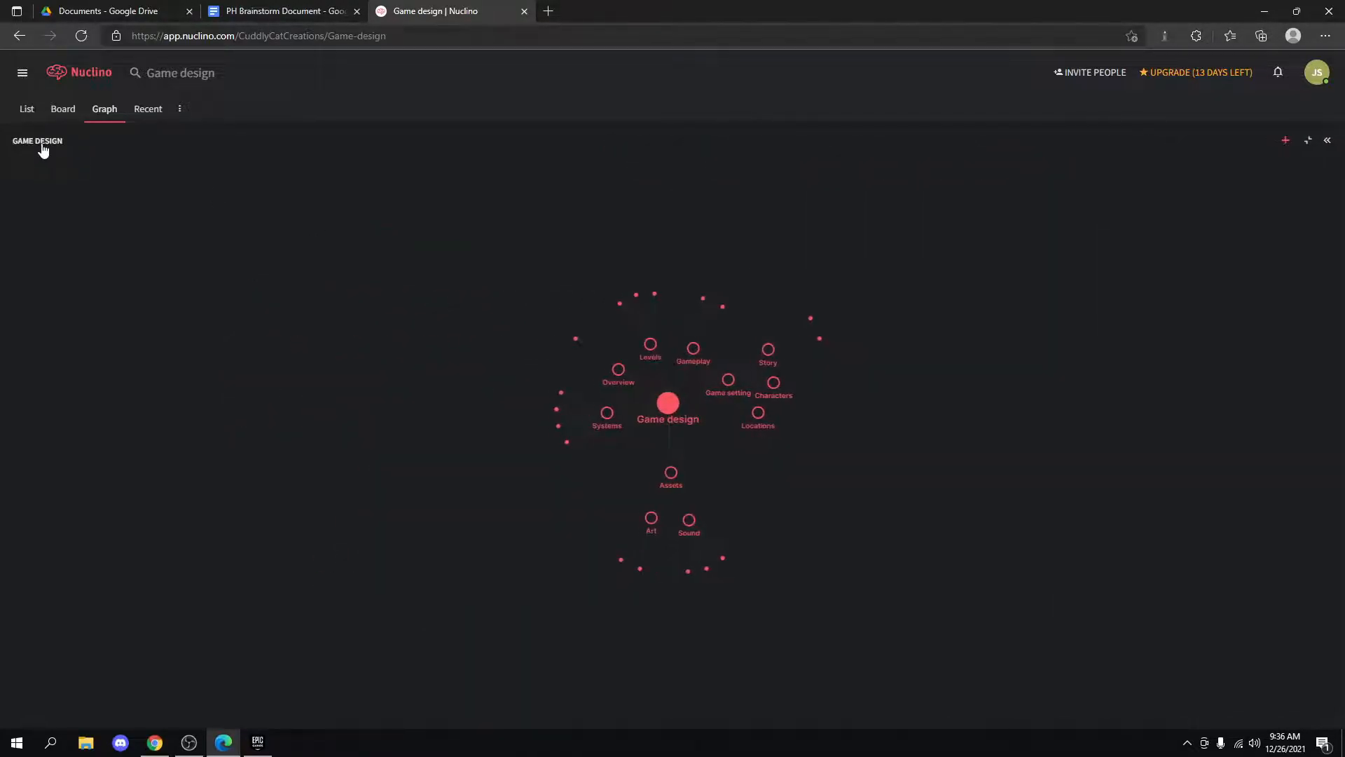
click(1329, 142)
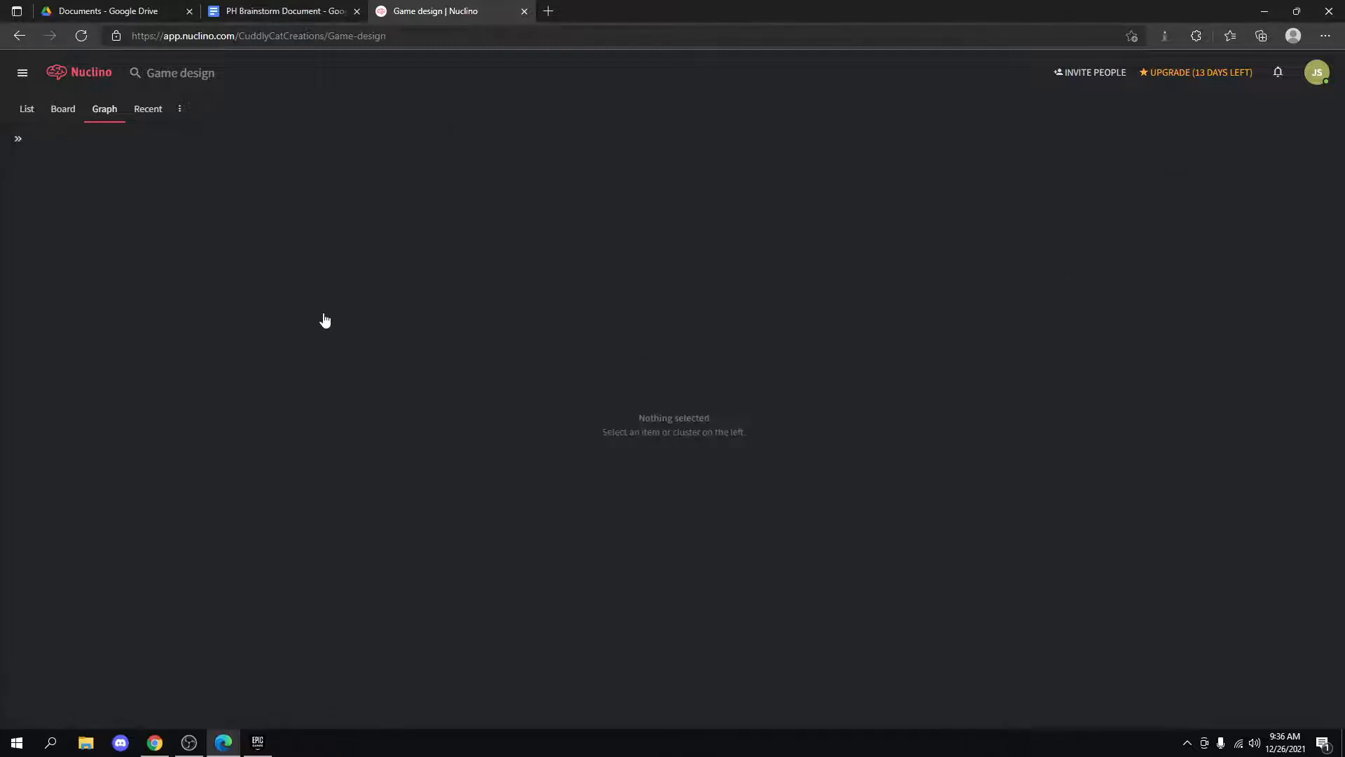
Return to the graph view by way of the list view and move the Sound node clear of Game design again.
click(28, 112)
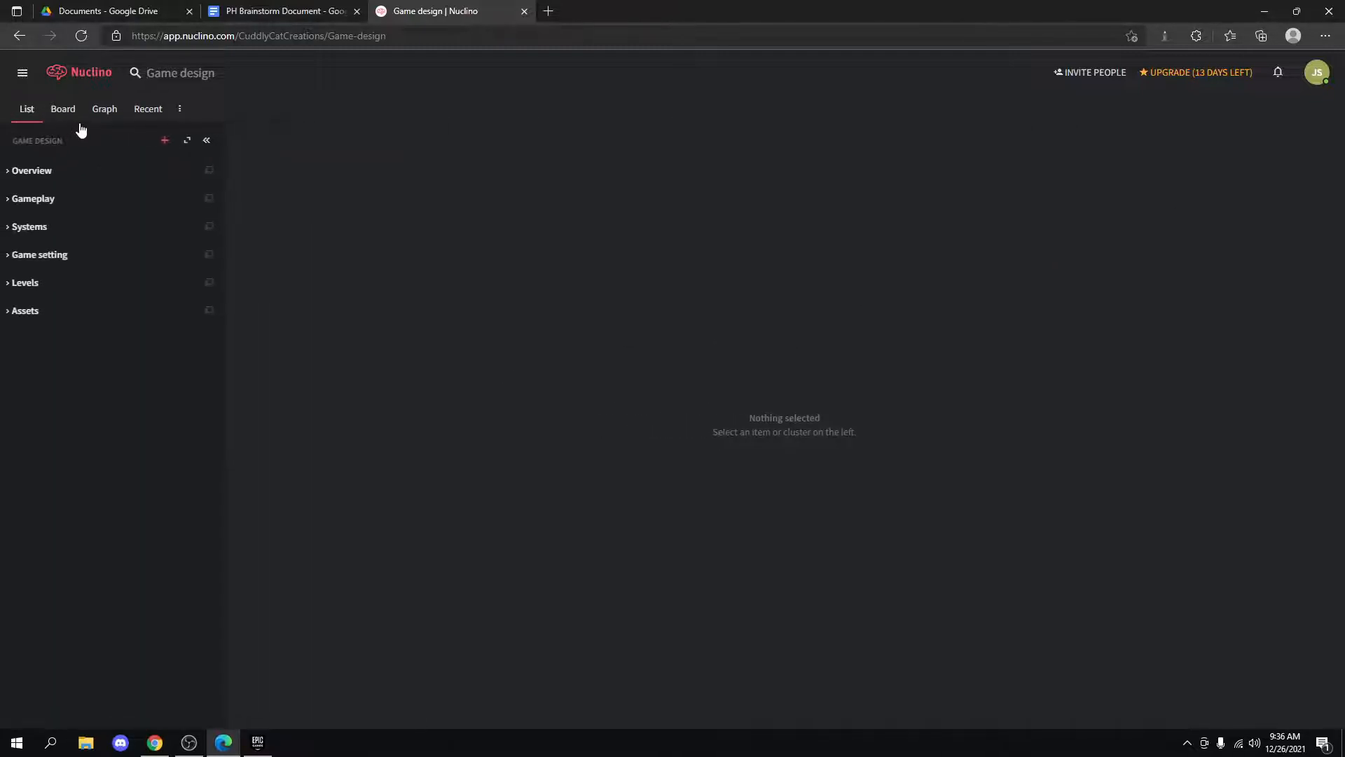
click(105, 110)
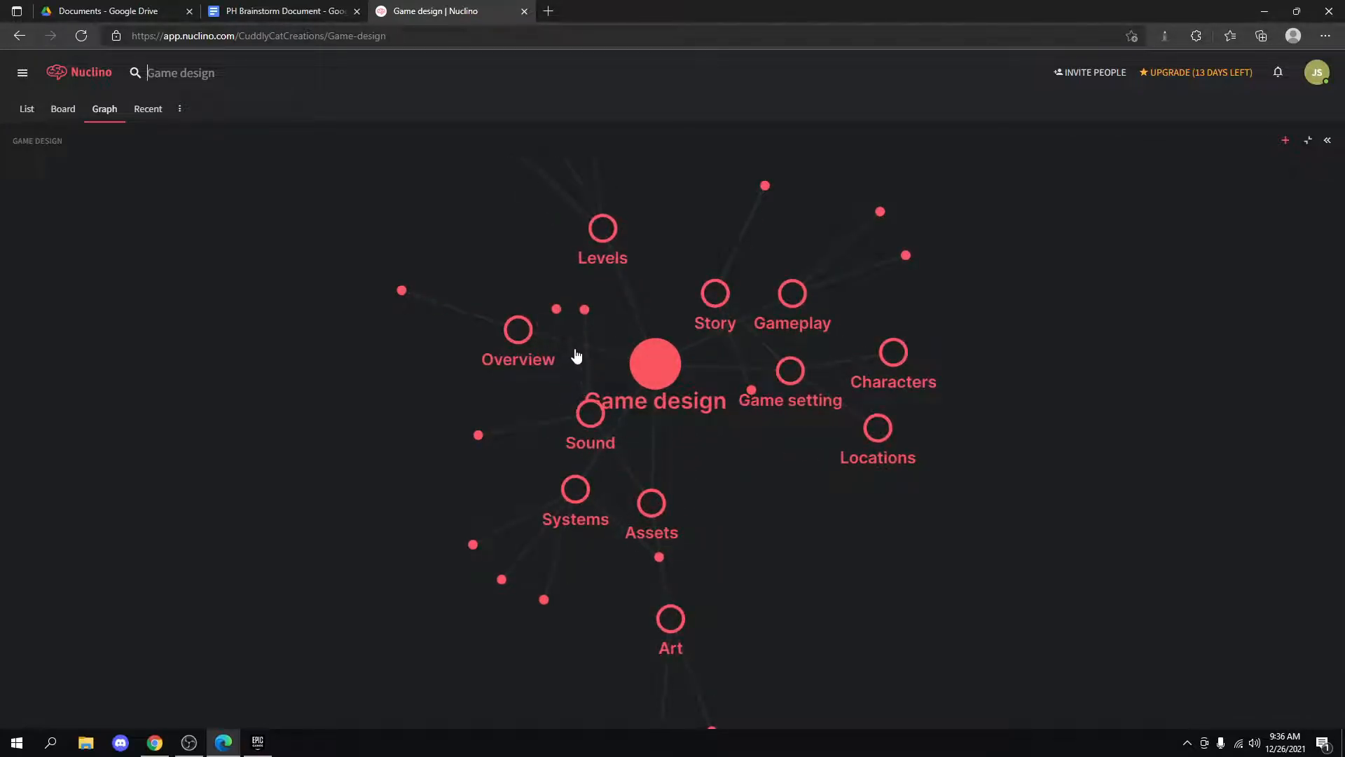
drag(590, 413, 783, 588)
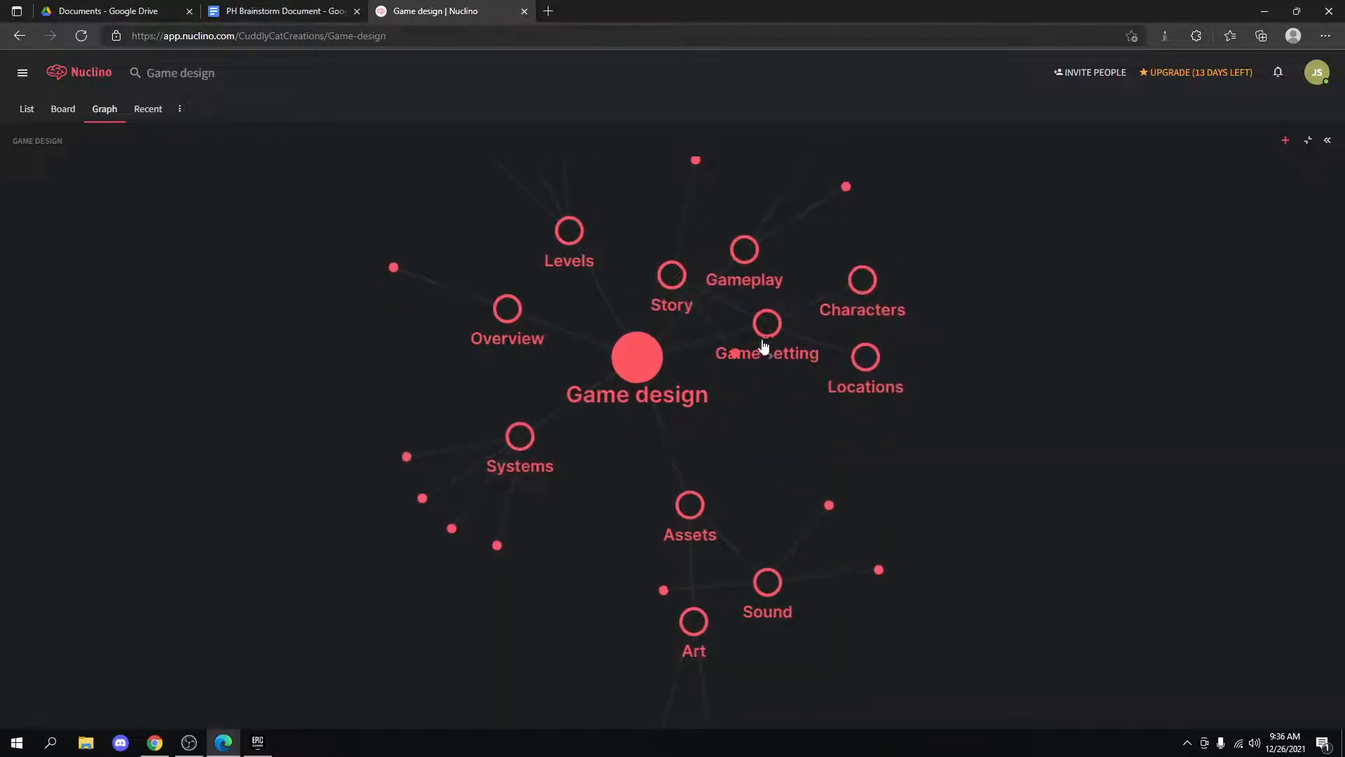
drag(885, 427, 737, 513)
scroll(665, 441, down, 3)
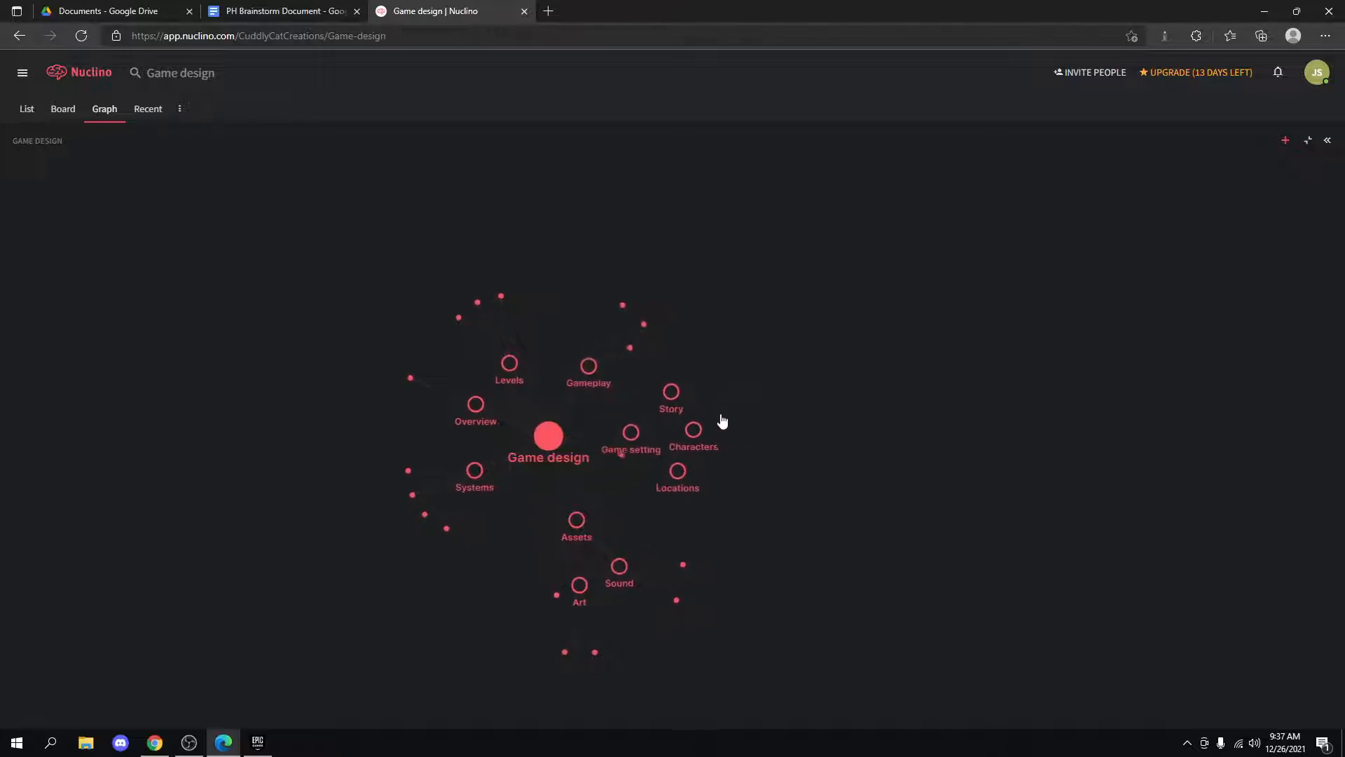
drag(815, 398, 635, 413)
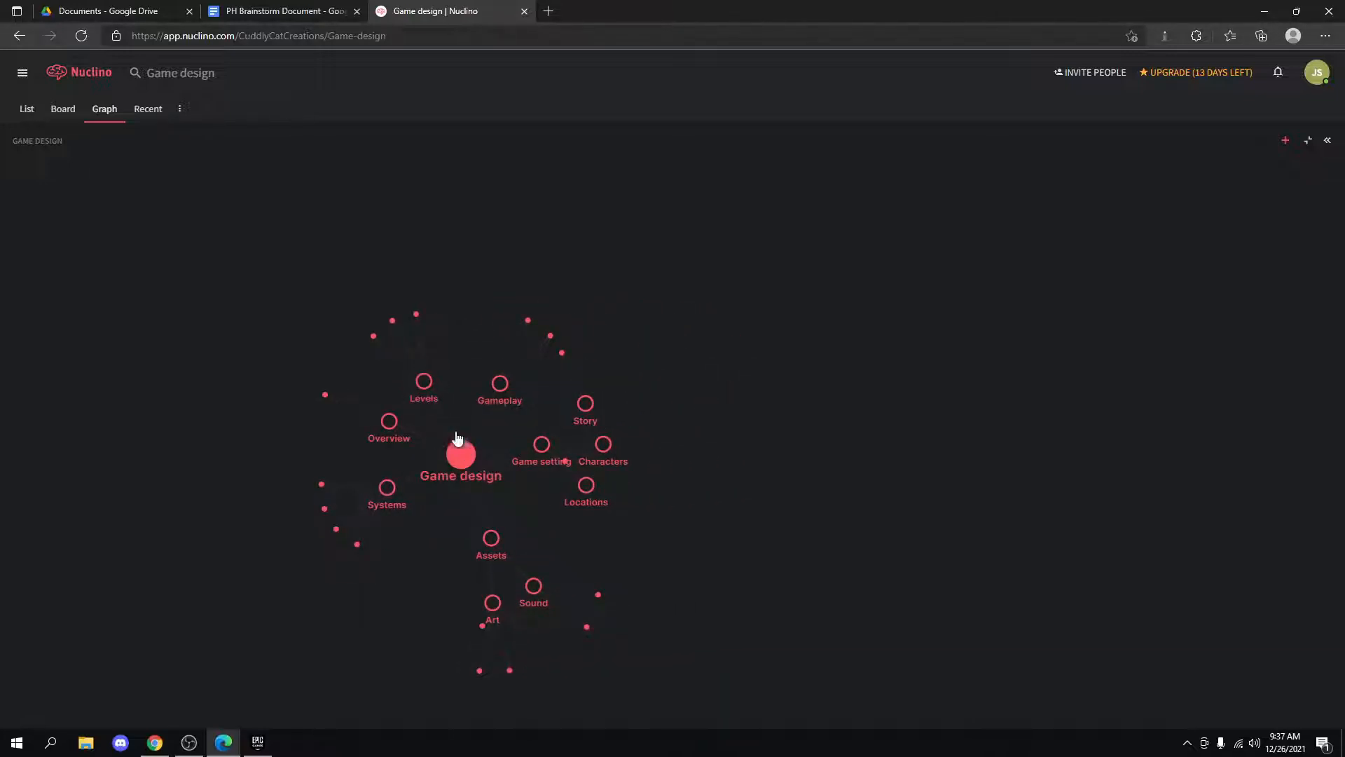
Open the "Level 1: Prologue" page from its node above Levels in the graph.
click(428, 387)
click(241, 391)
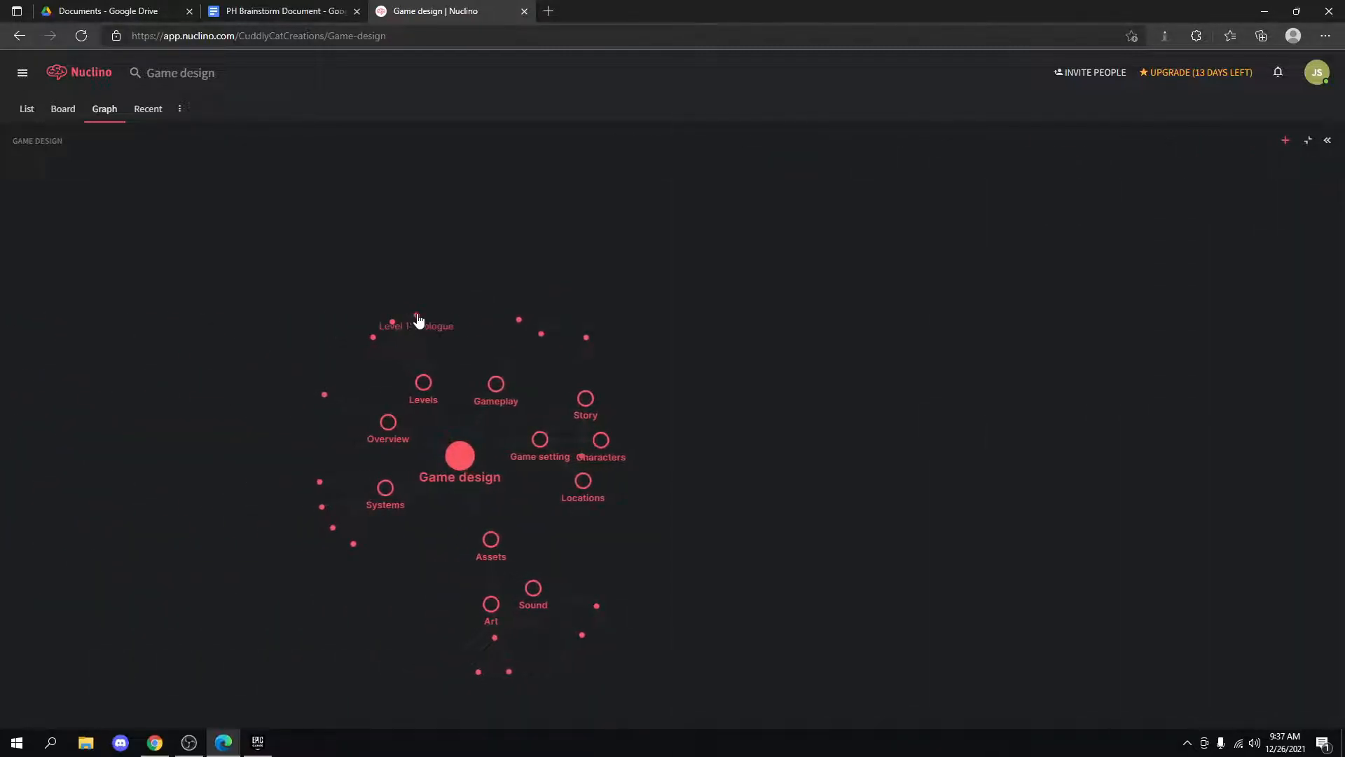
click(417, 317)
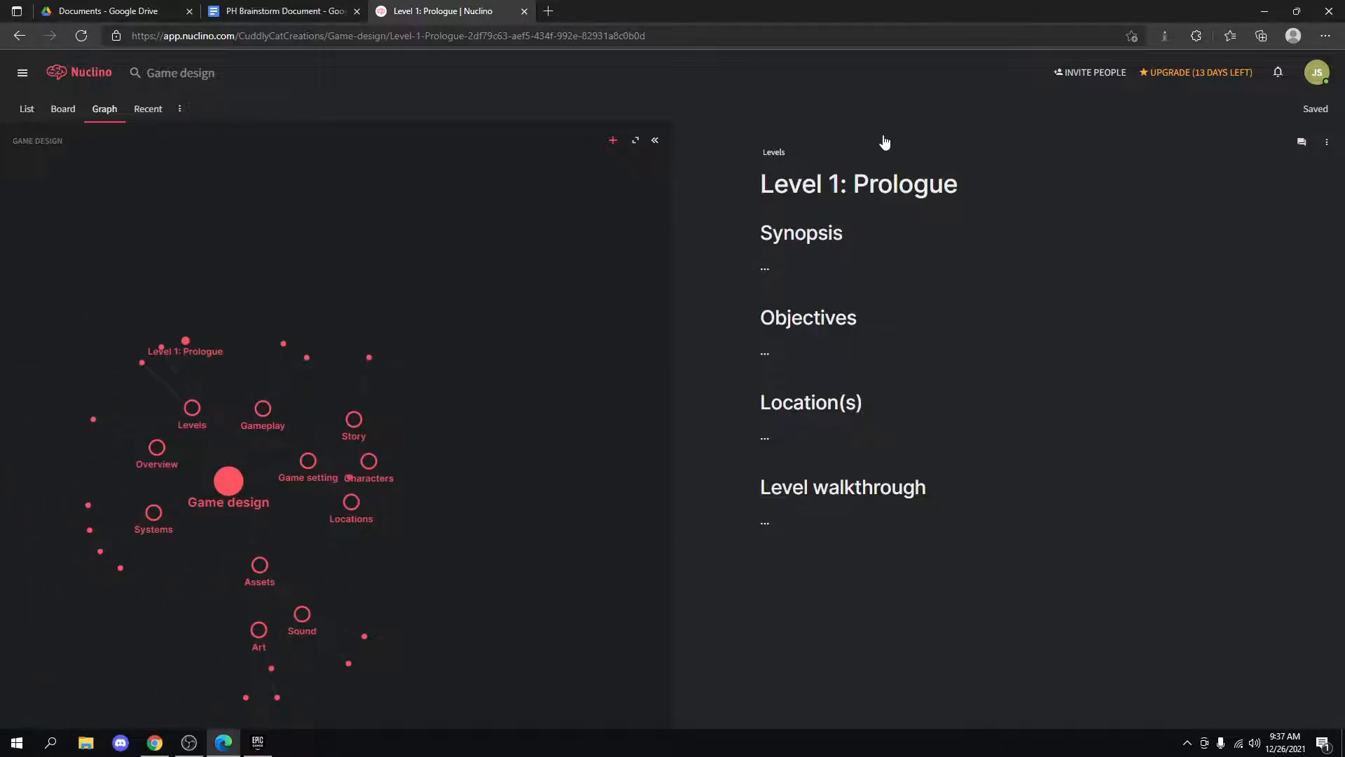
Show the workspace as a board and look through its columns as far as Assets.
click(62, 111)
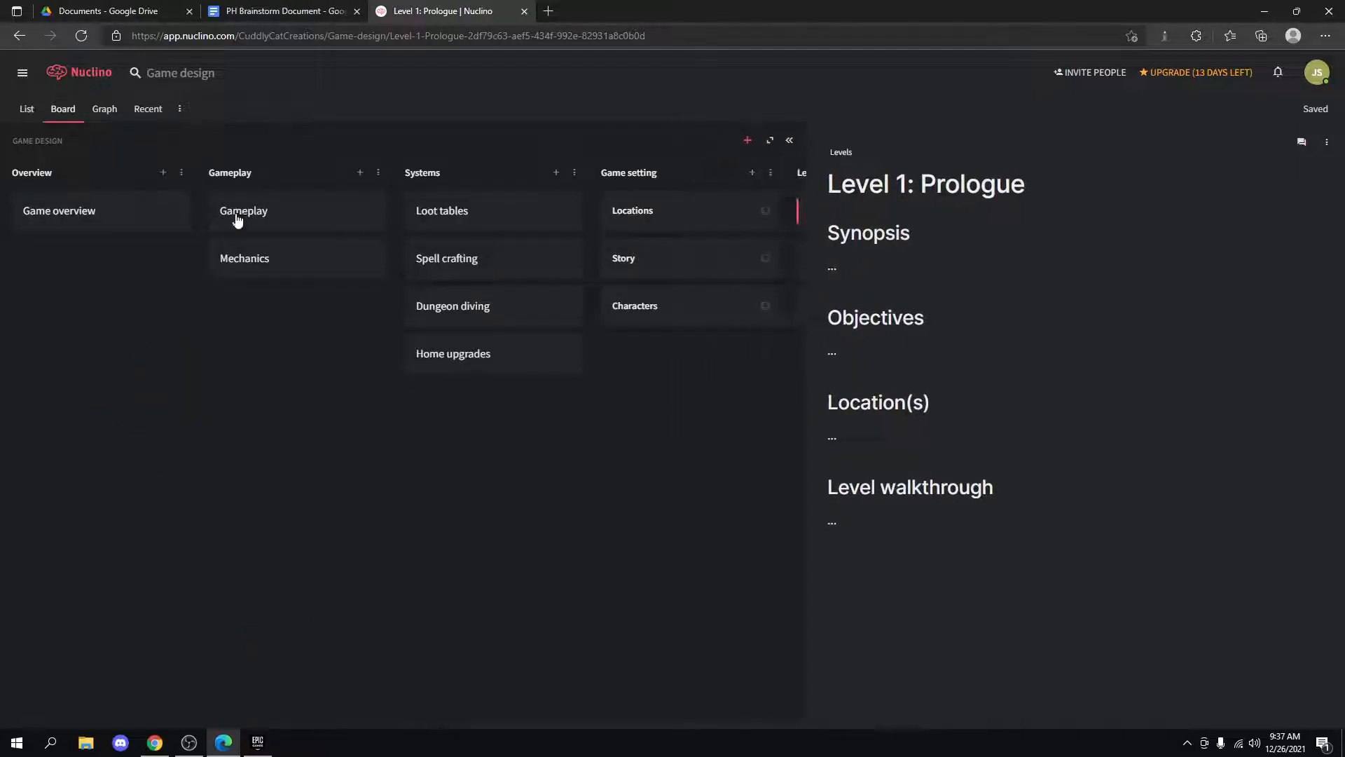
scroll(426, 334, left, 3)
scroll(551, 339, right, 7)
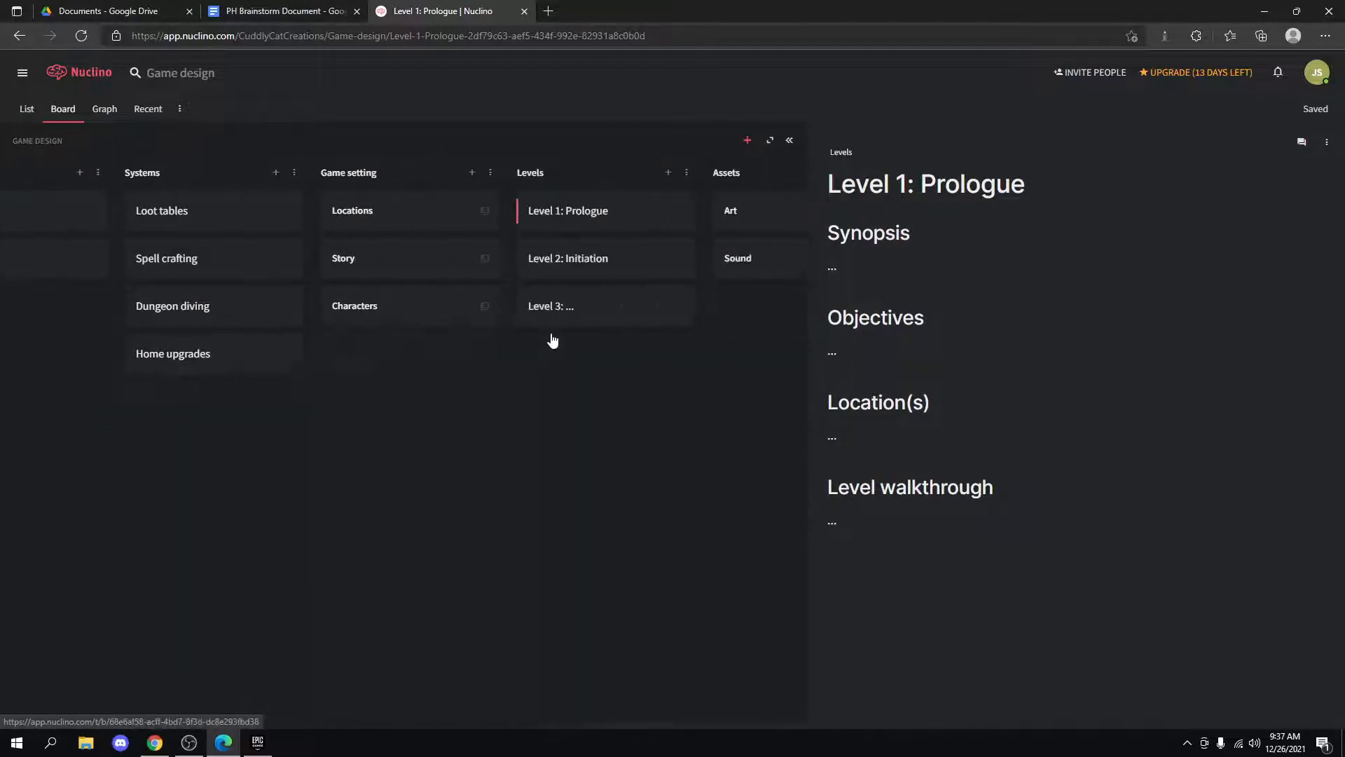
scroll(554, 347, left, 7)
Browse the Overview, Gameplay and Systems clusters in the list view, and return to the board view.
click(25, 111)
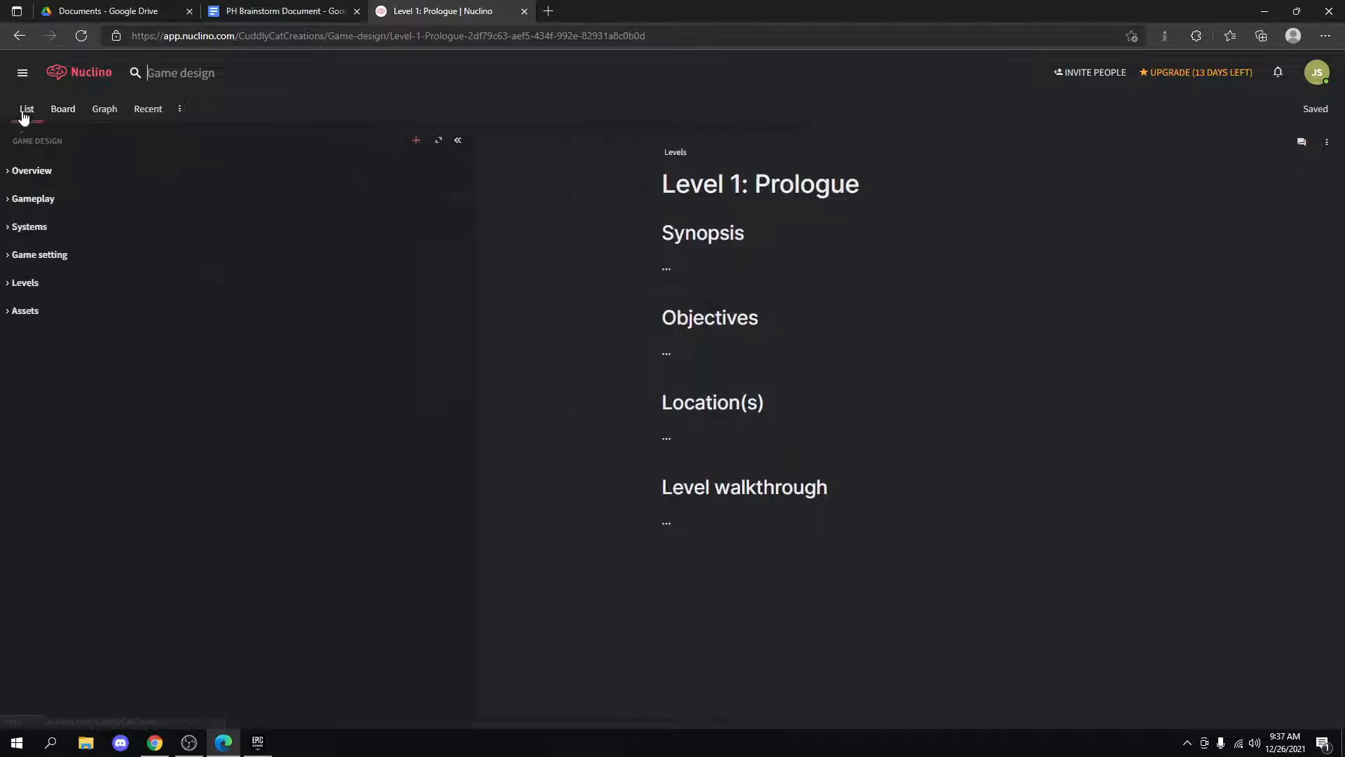
click(24, 174)
click(25, 201)
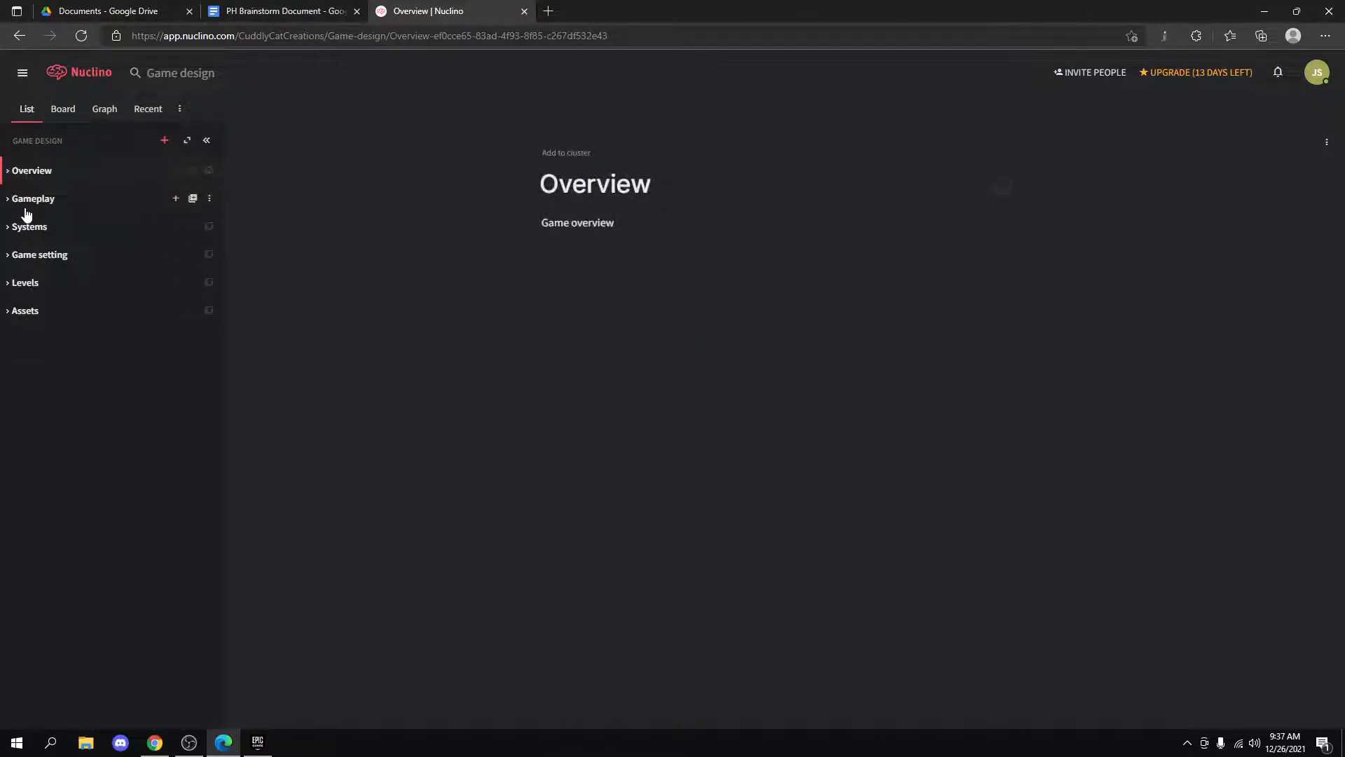
click(25, 203)
click(28, 235)
click(30, 234)
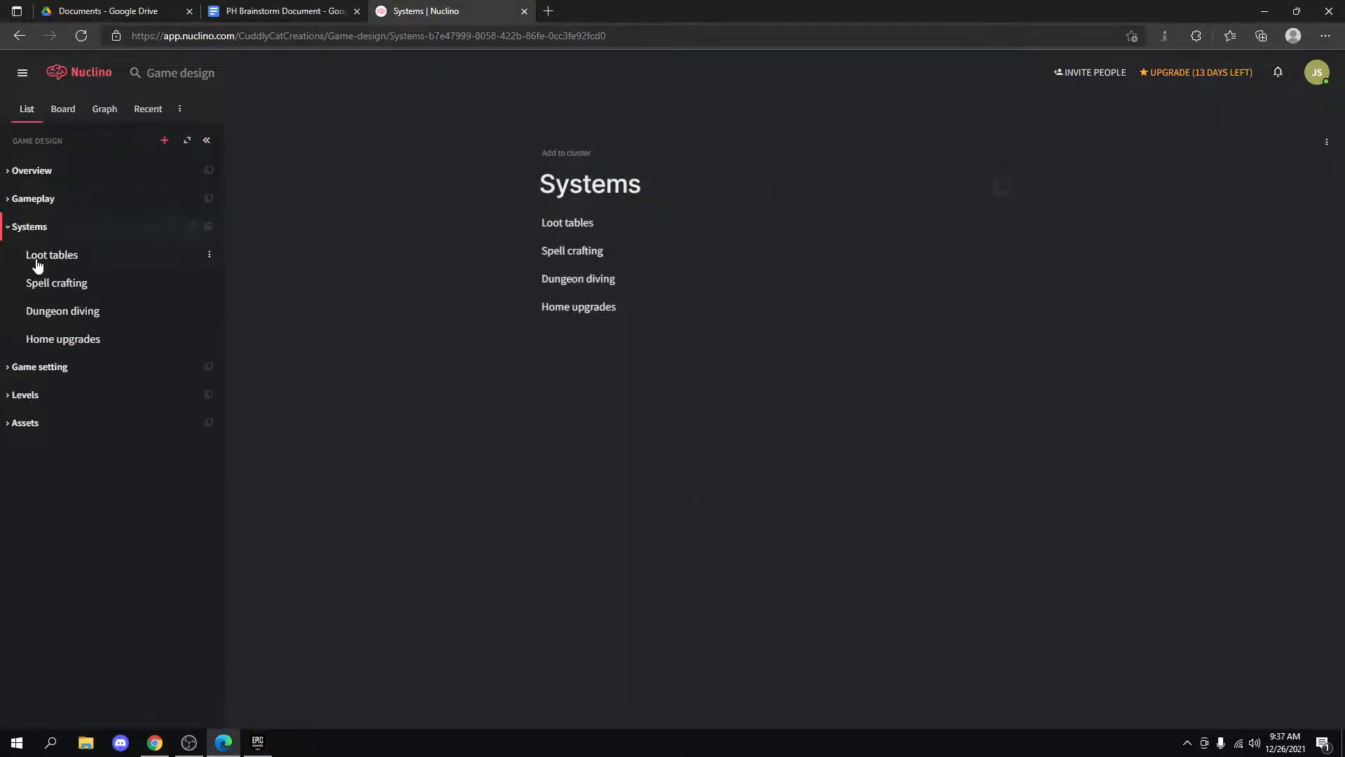
click(42, 232)
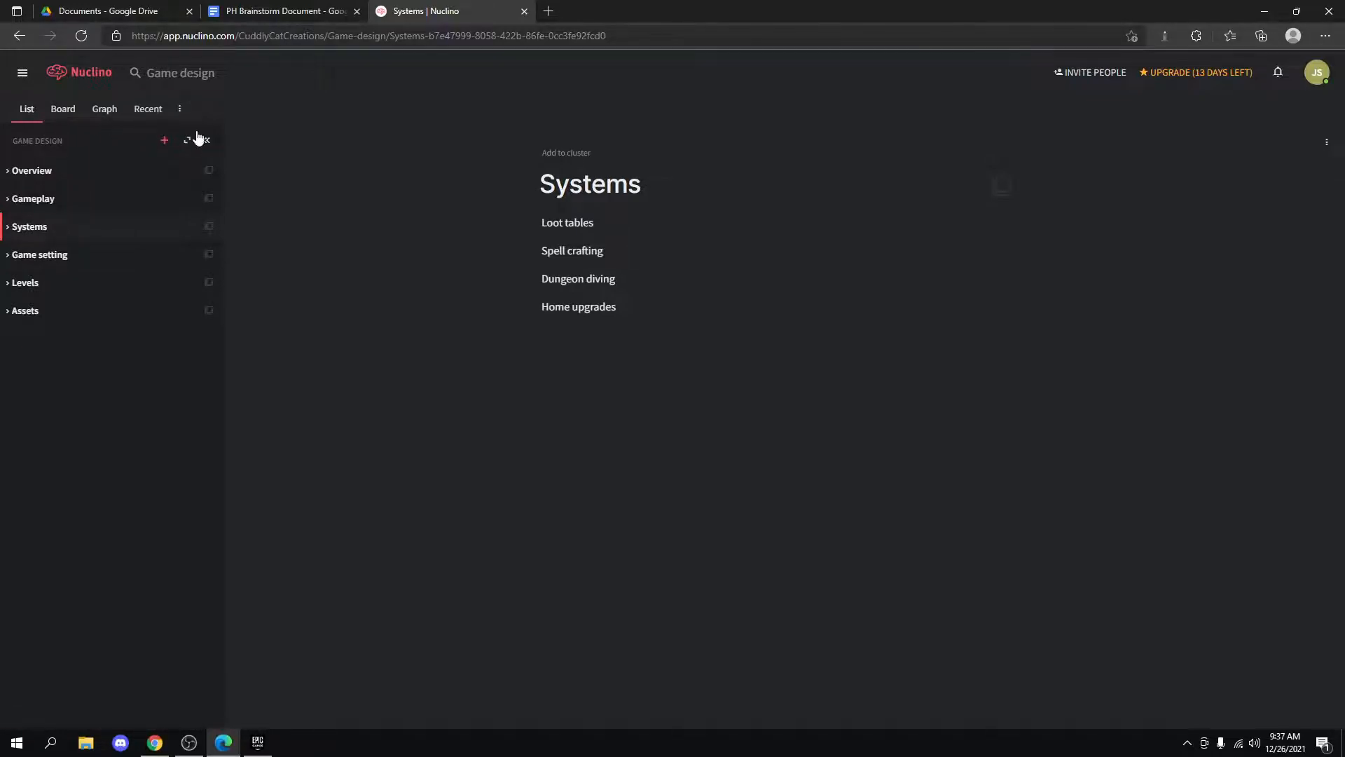
click(60, 113)
click(29, 112)
click(63, 112)
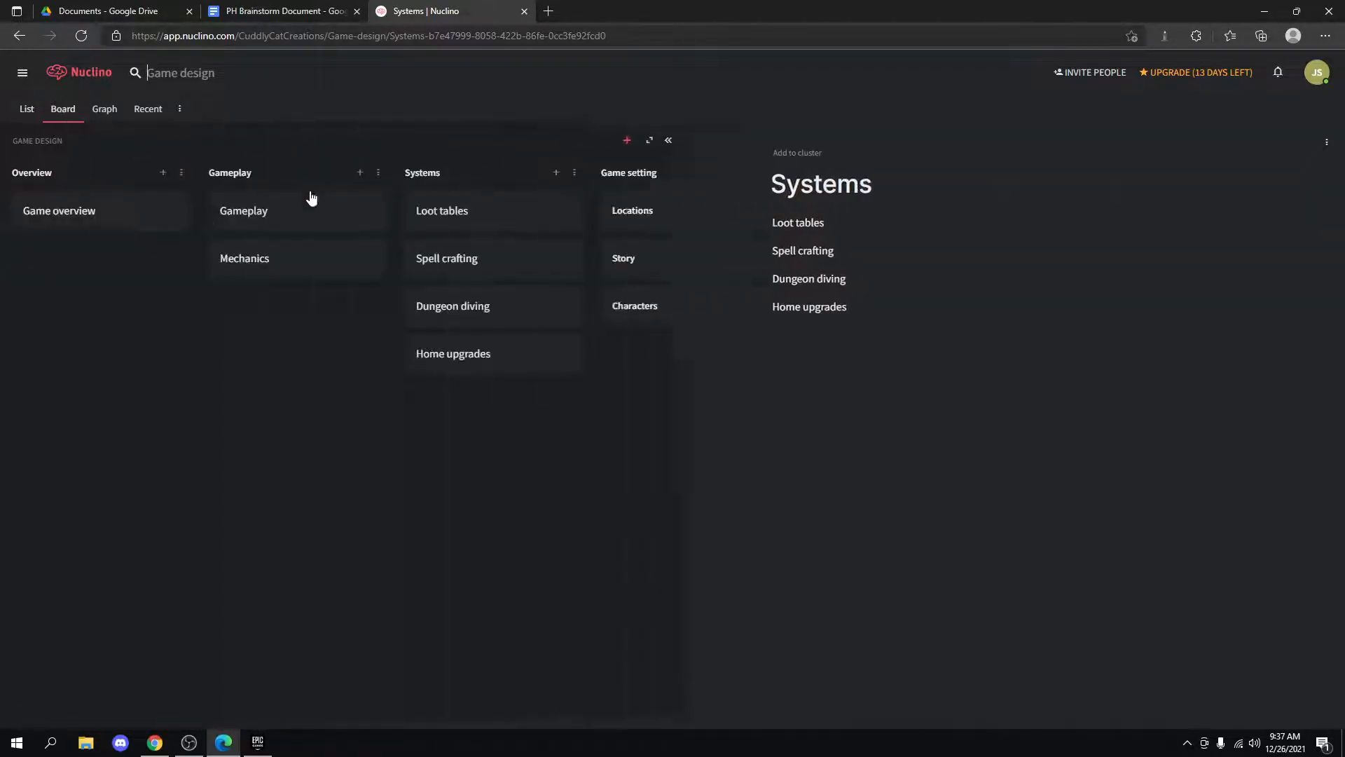